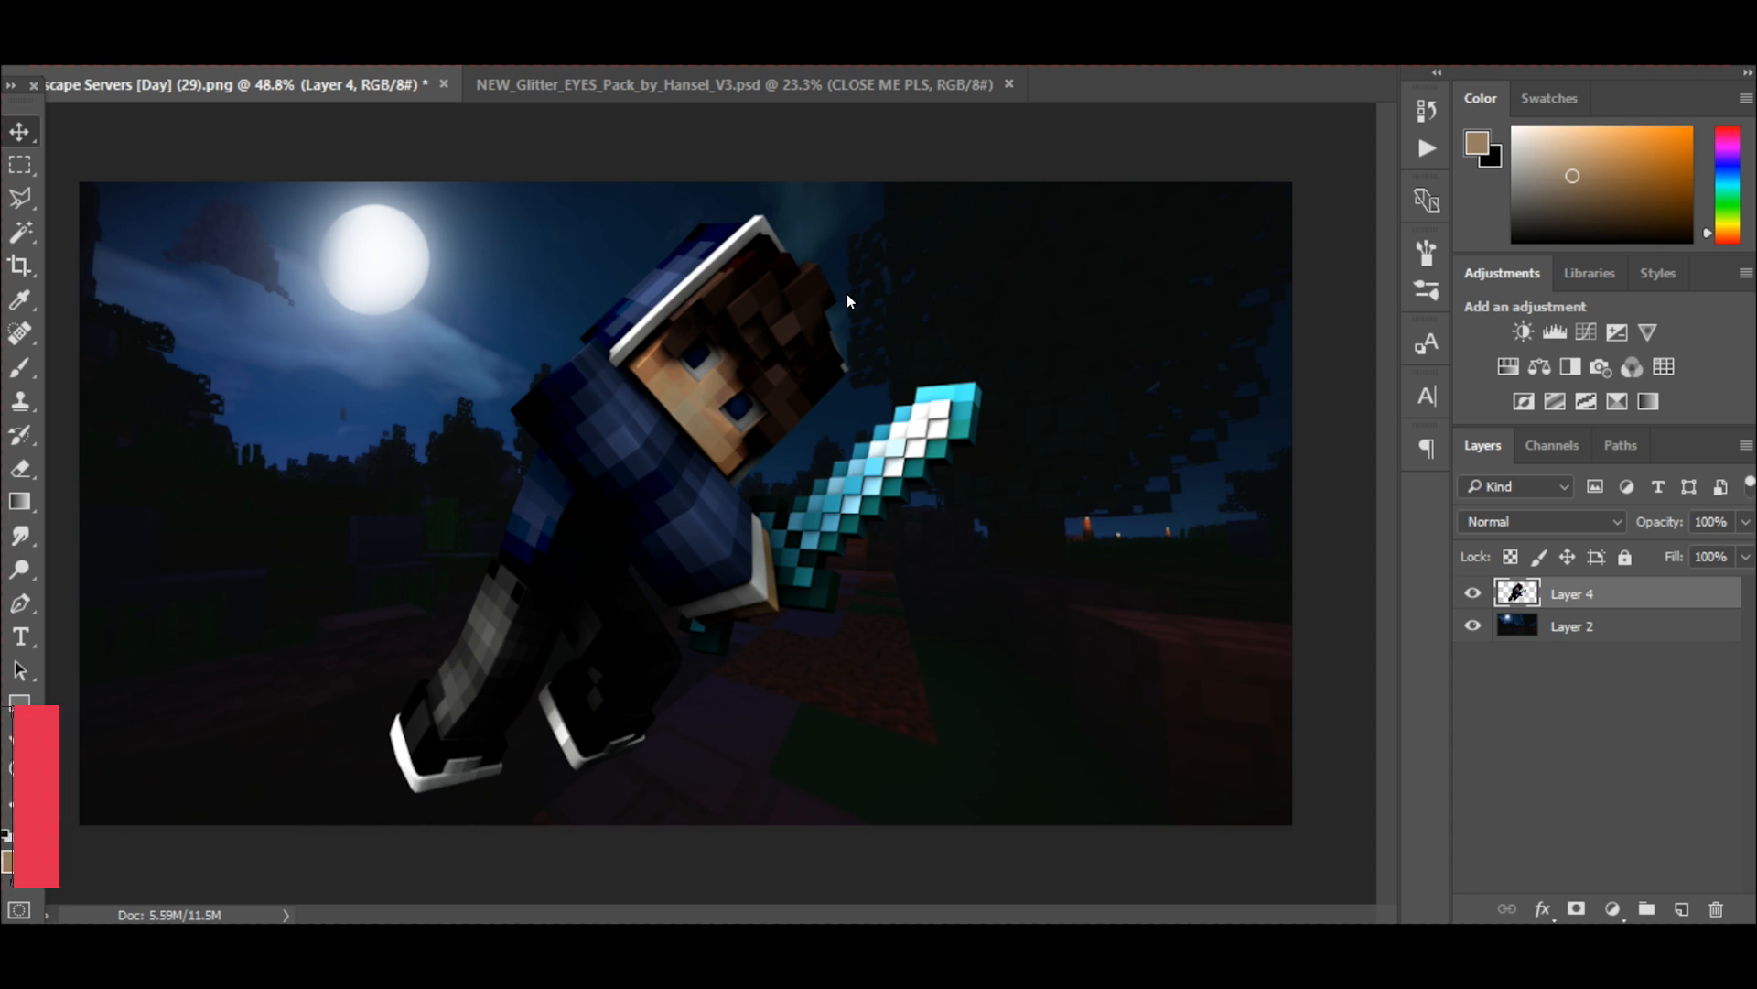
Add a Gradient Overlay effect to Layer 4 using the Black, White gradient preset.
right_click(1631, 600)
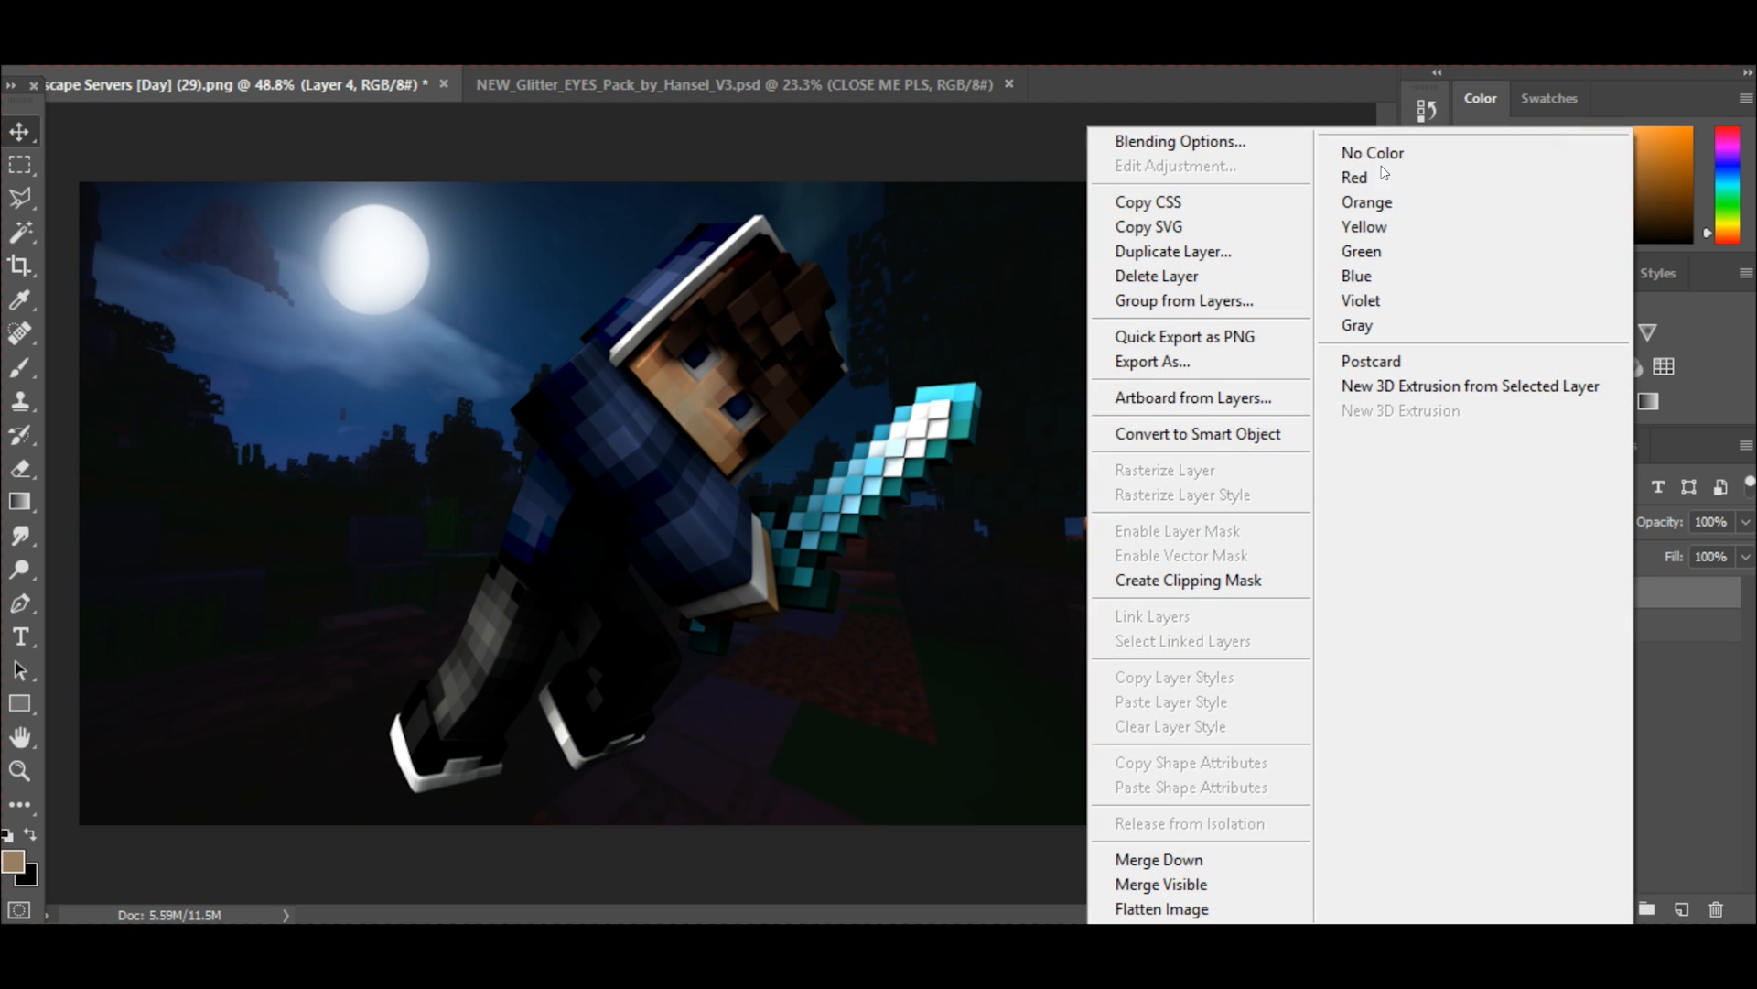
left_click(1184, 135)
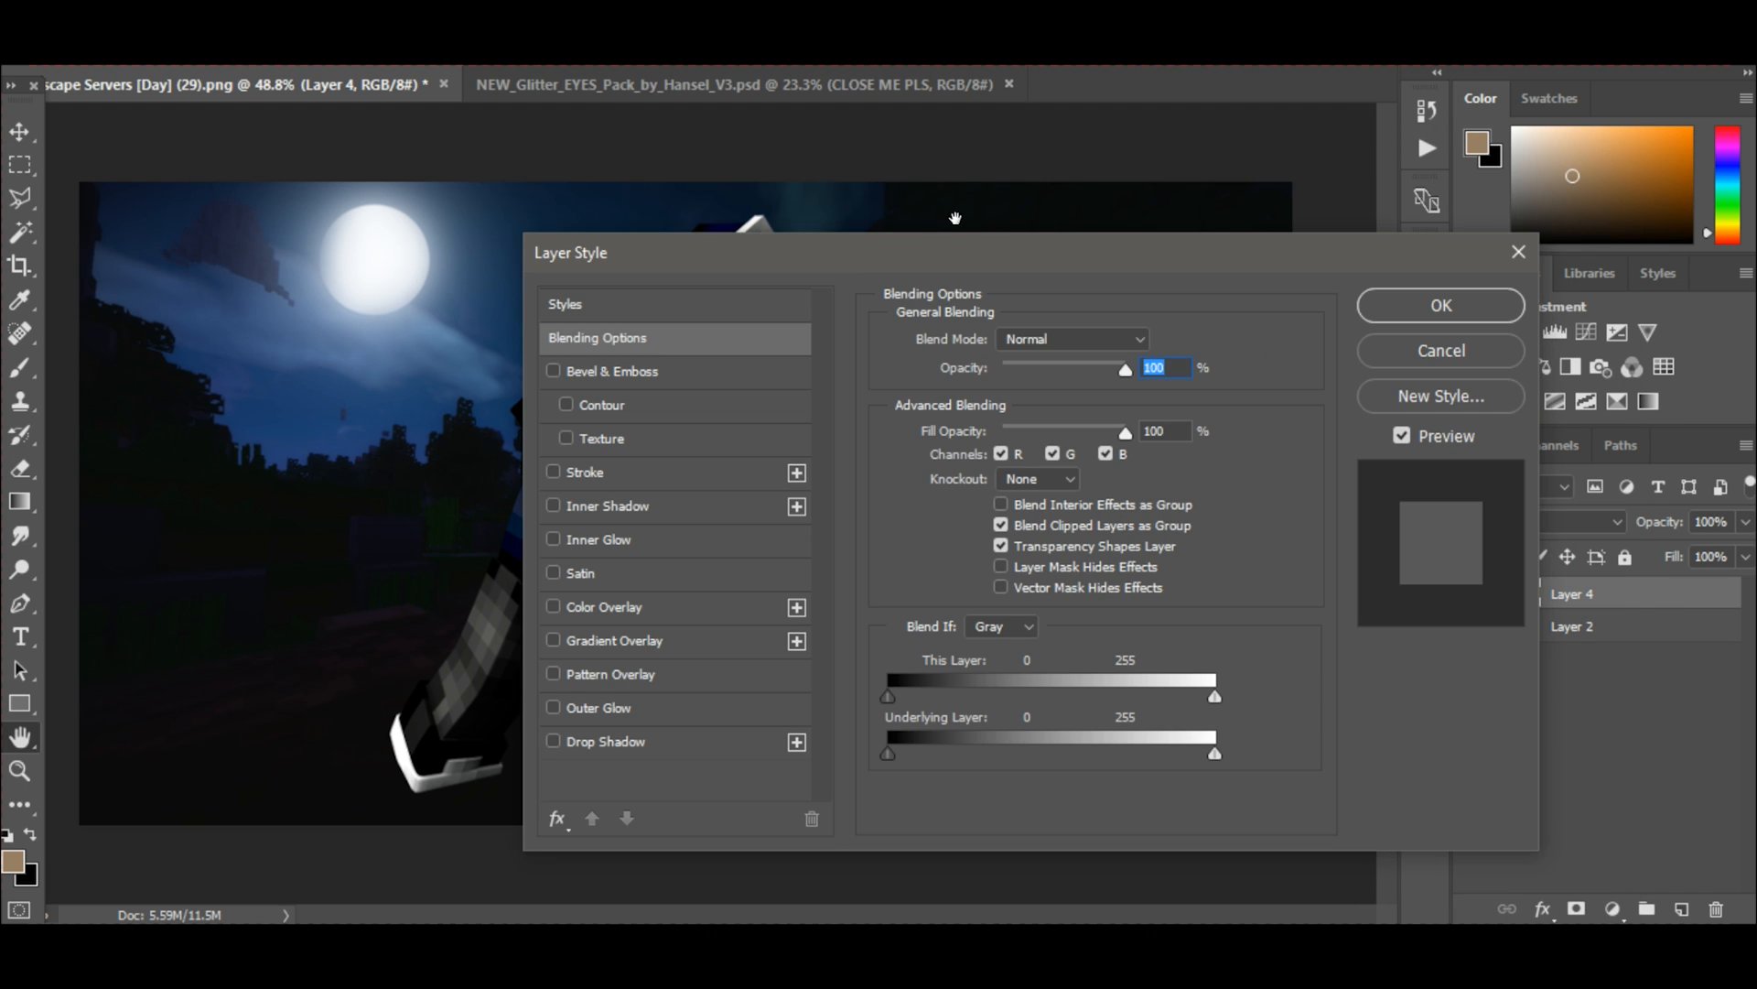
left_click_drag(865, 236, 1219, 219)
left_click(917, 593)
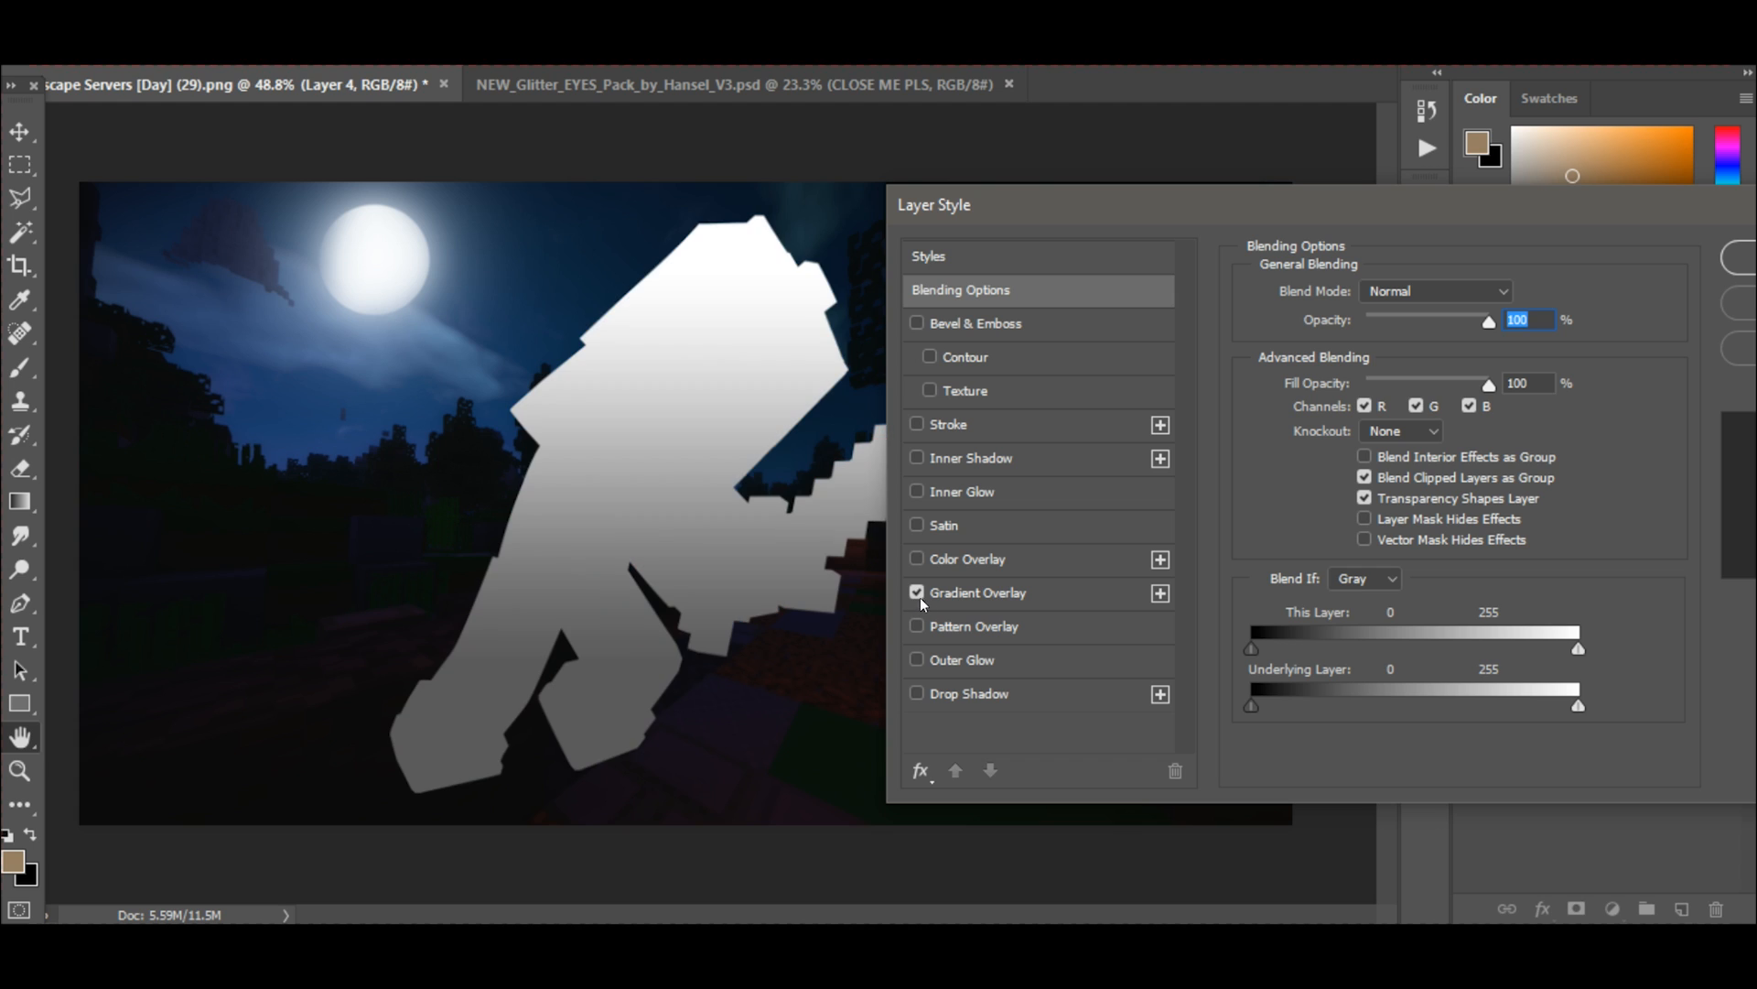
left_click(961, 595)
left_click(1380, 344)
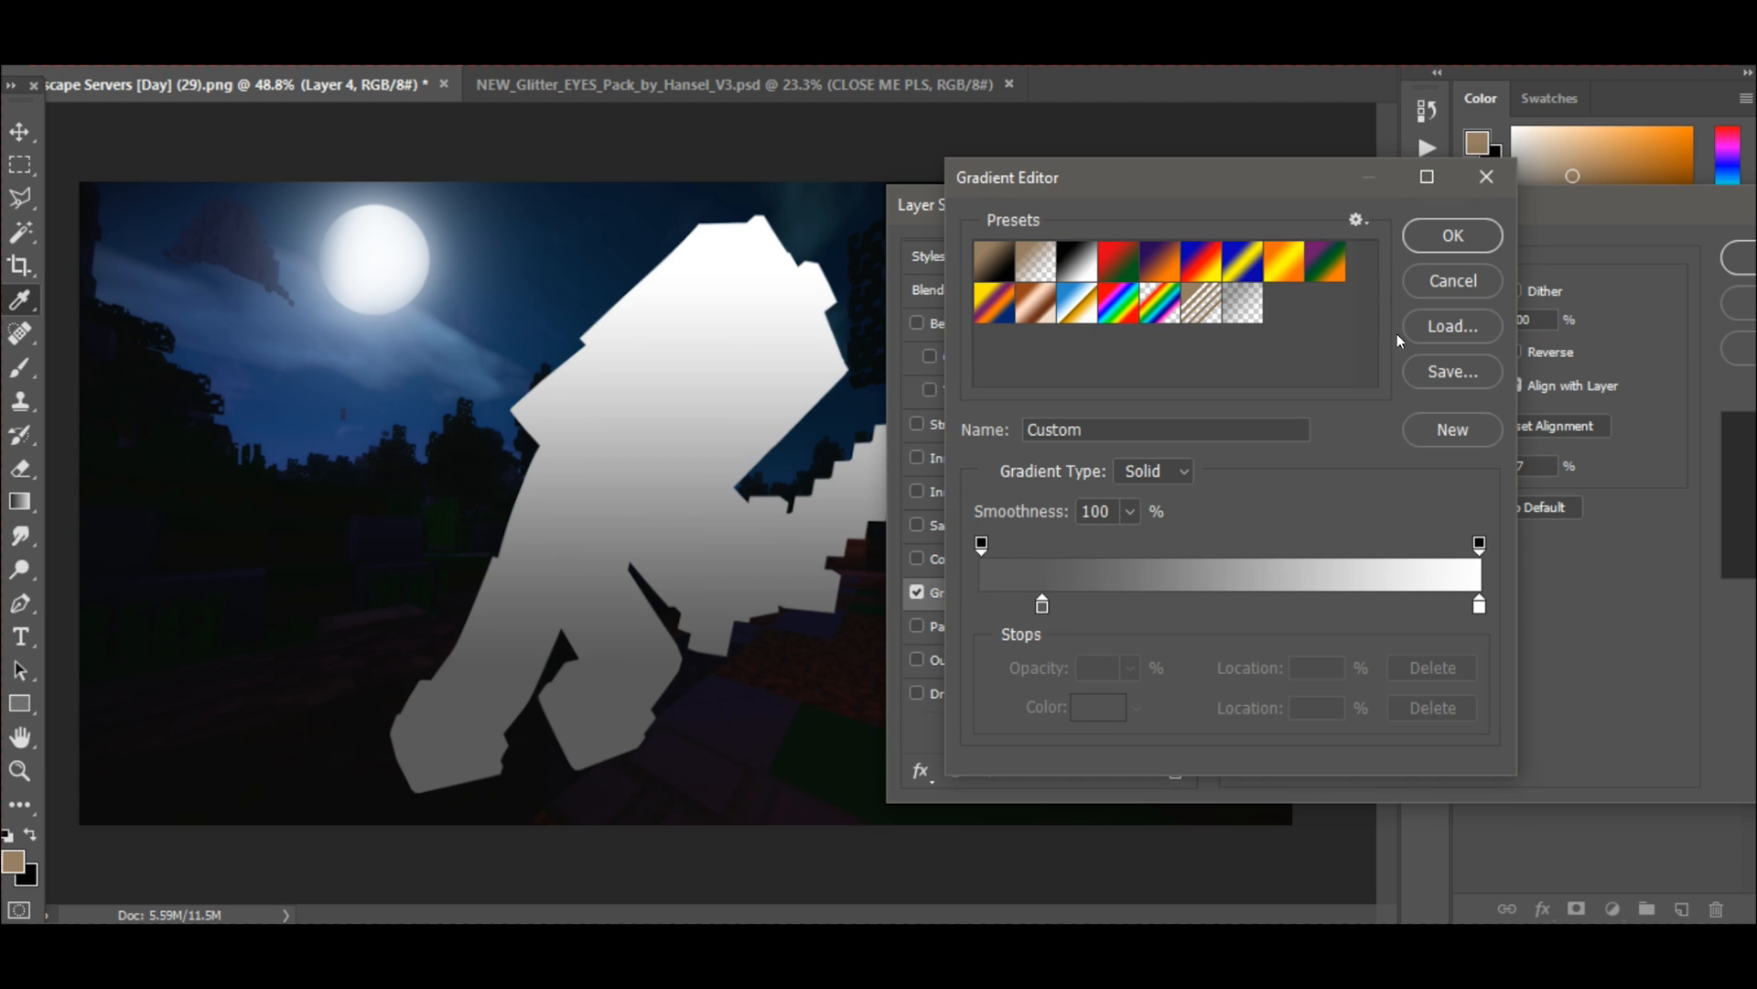
left_click(1081, 261)
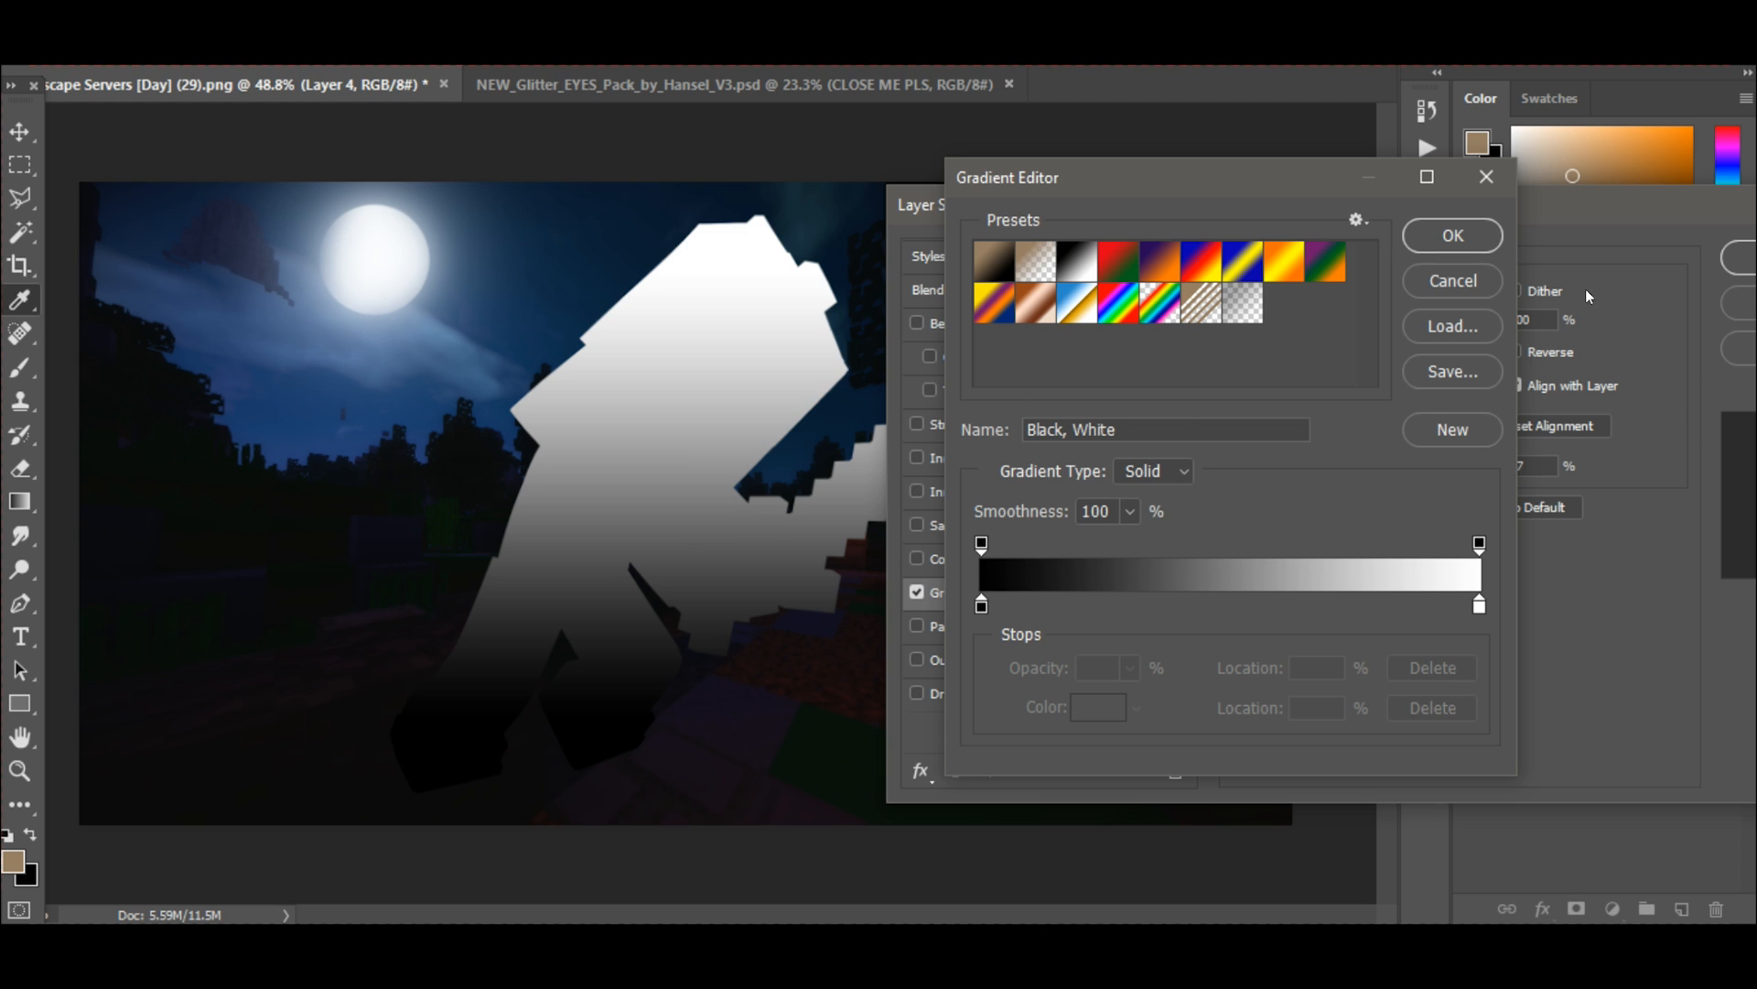
left_click(1452, 236)
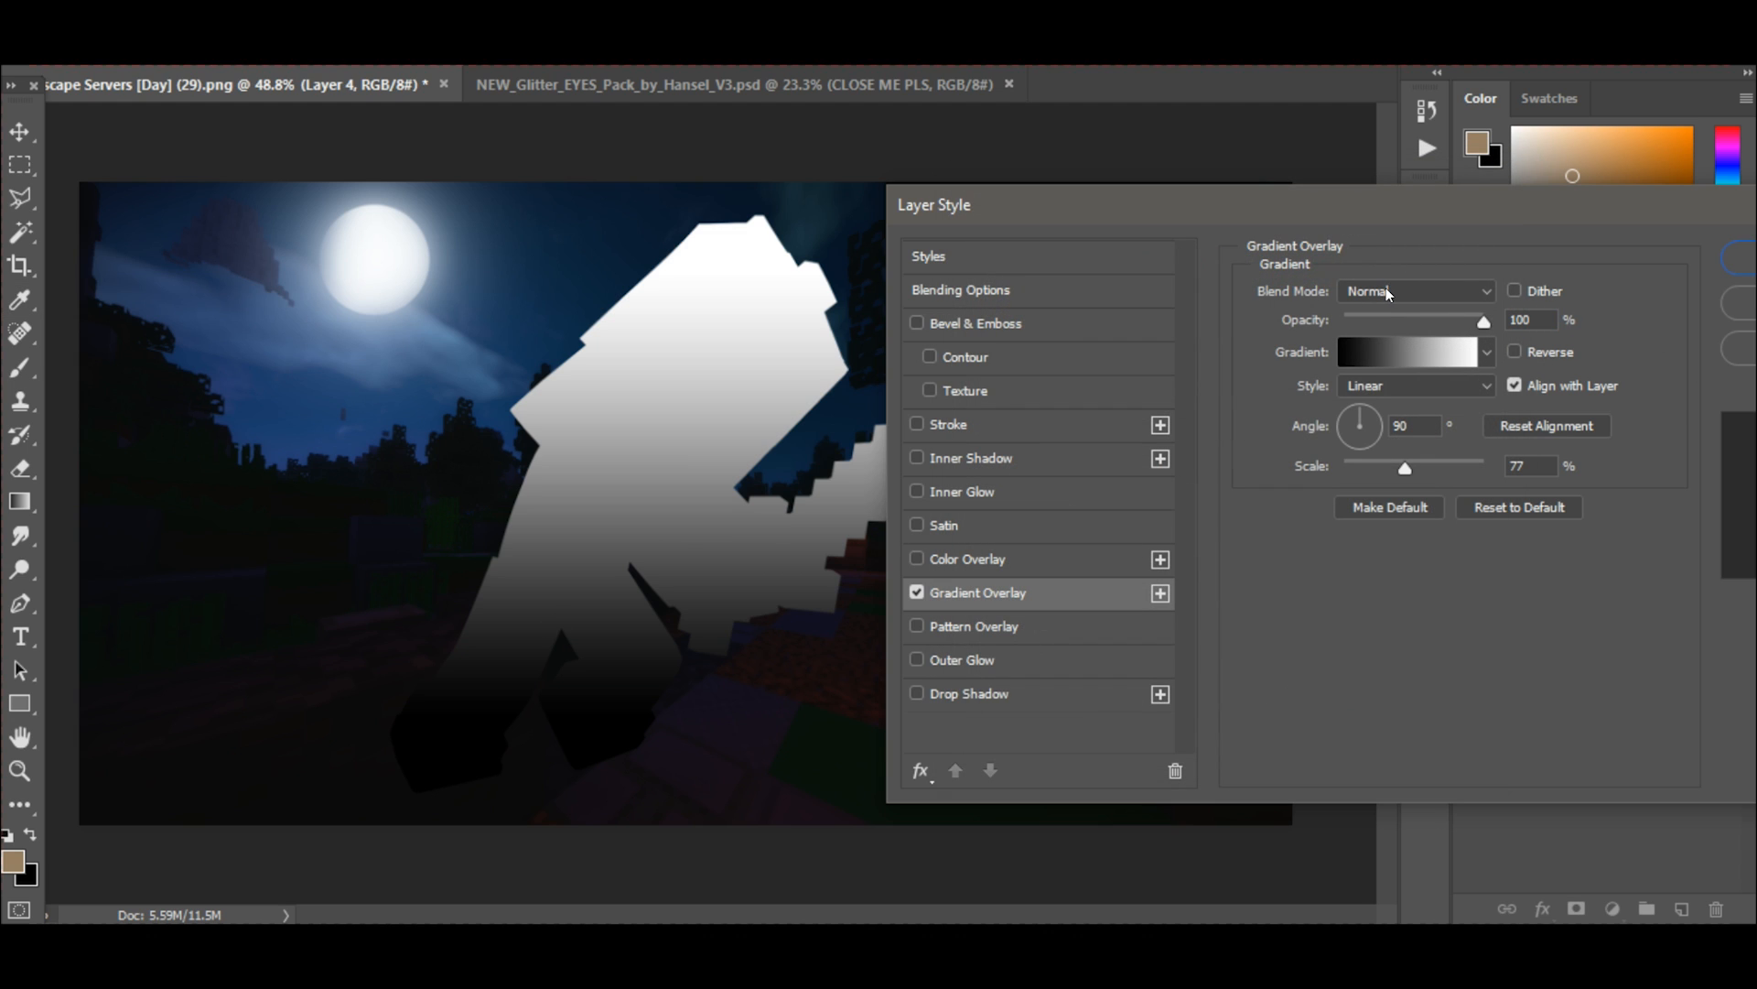
Set the Gradient Overlay's blend mode to Overlay and its opacity to 45%.
left_click(1379, 293)
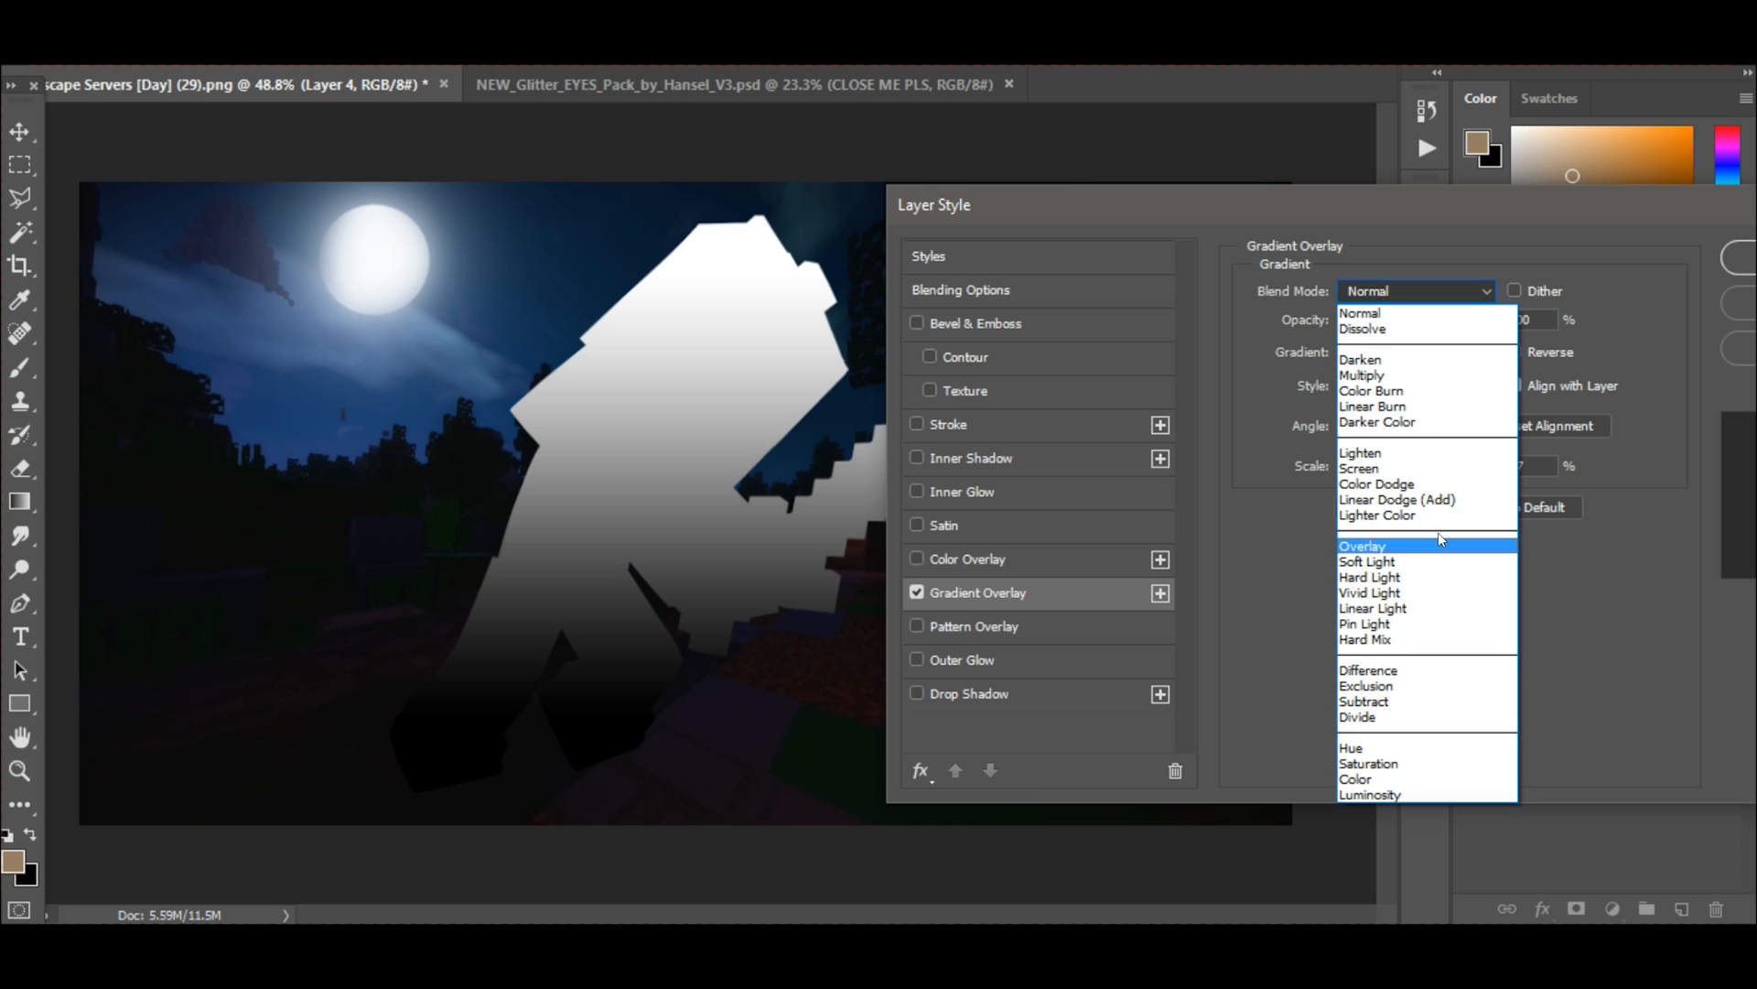
left_click(1401, 546)
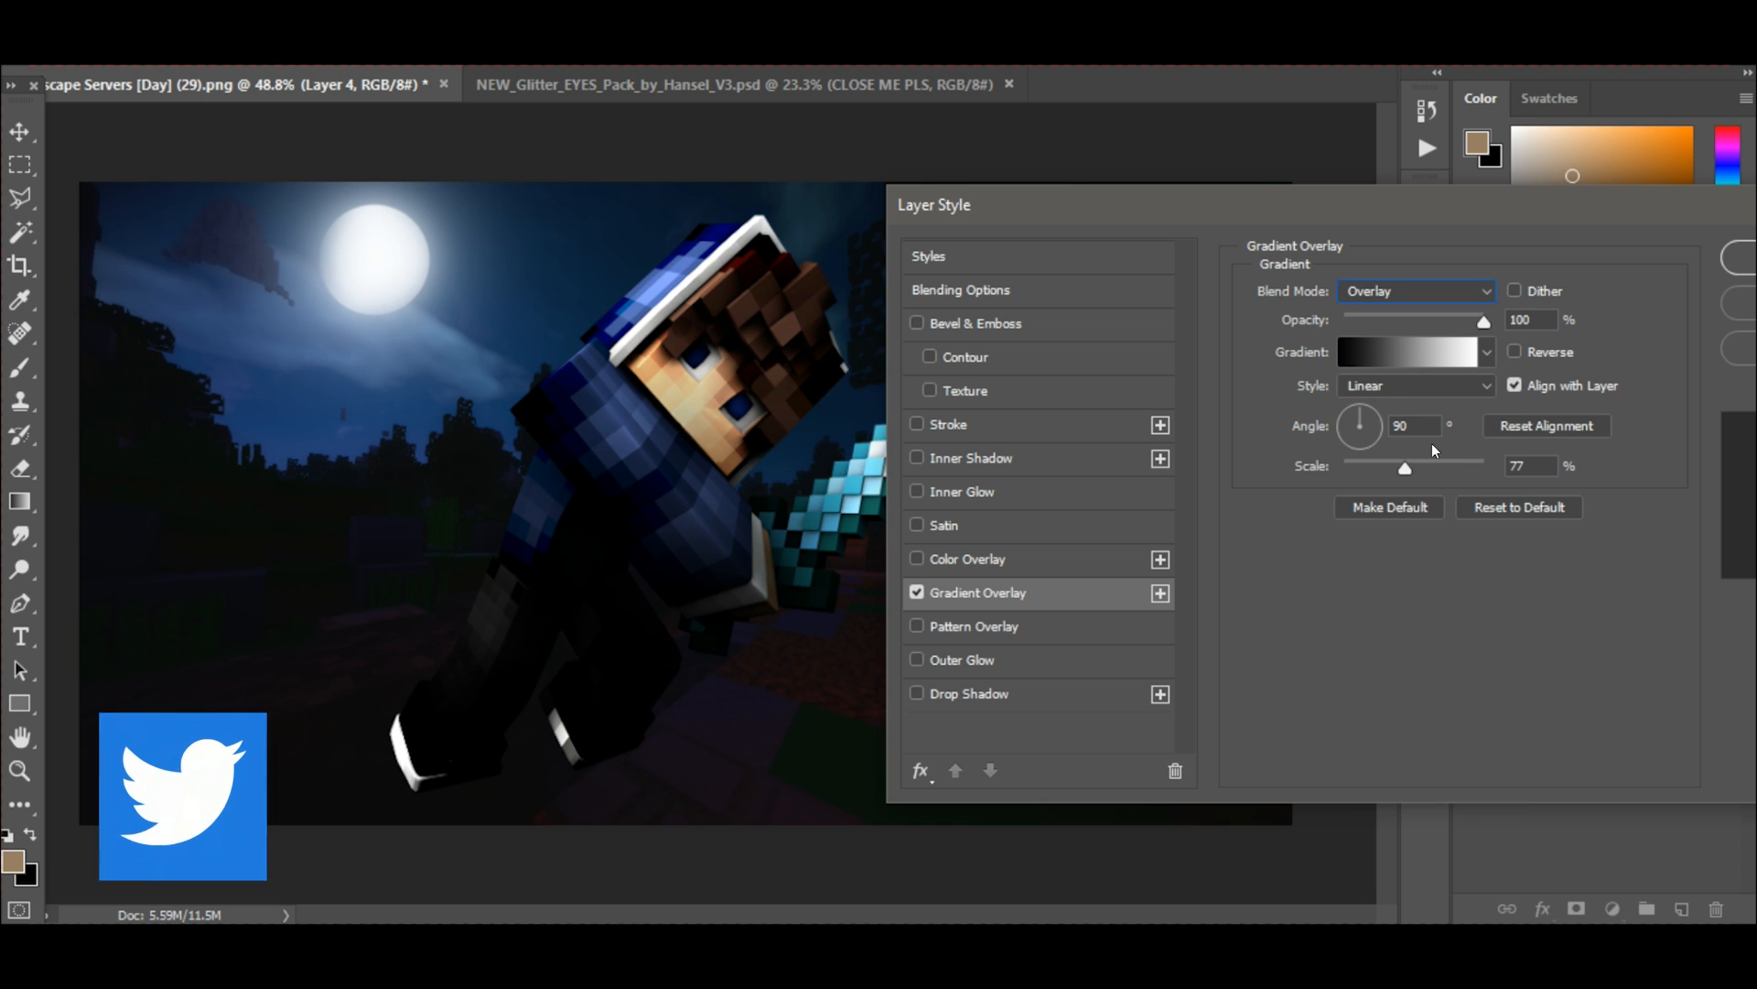
left_click(1412, 318)
left_click_drag(1413, 317, 1380, 331)
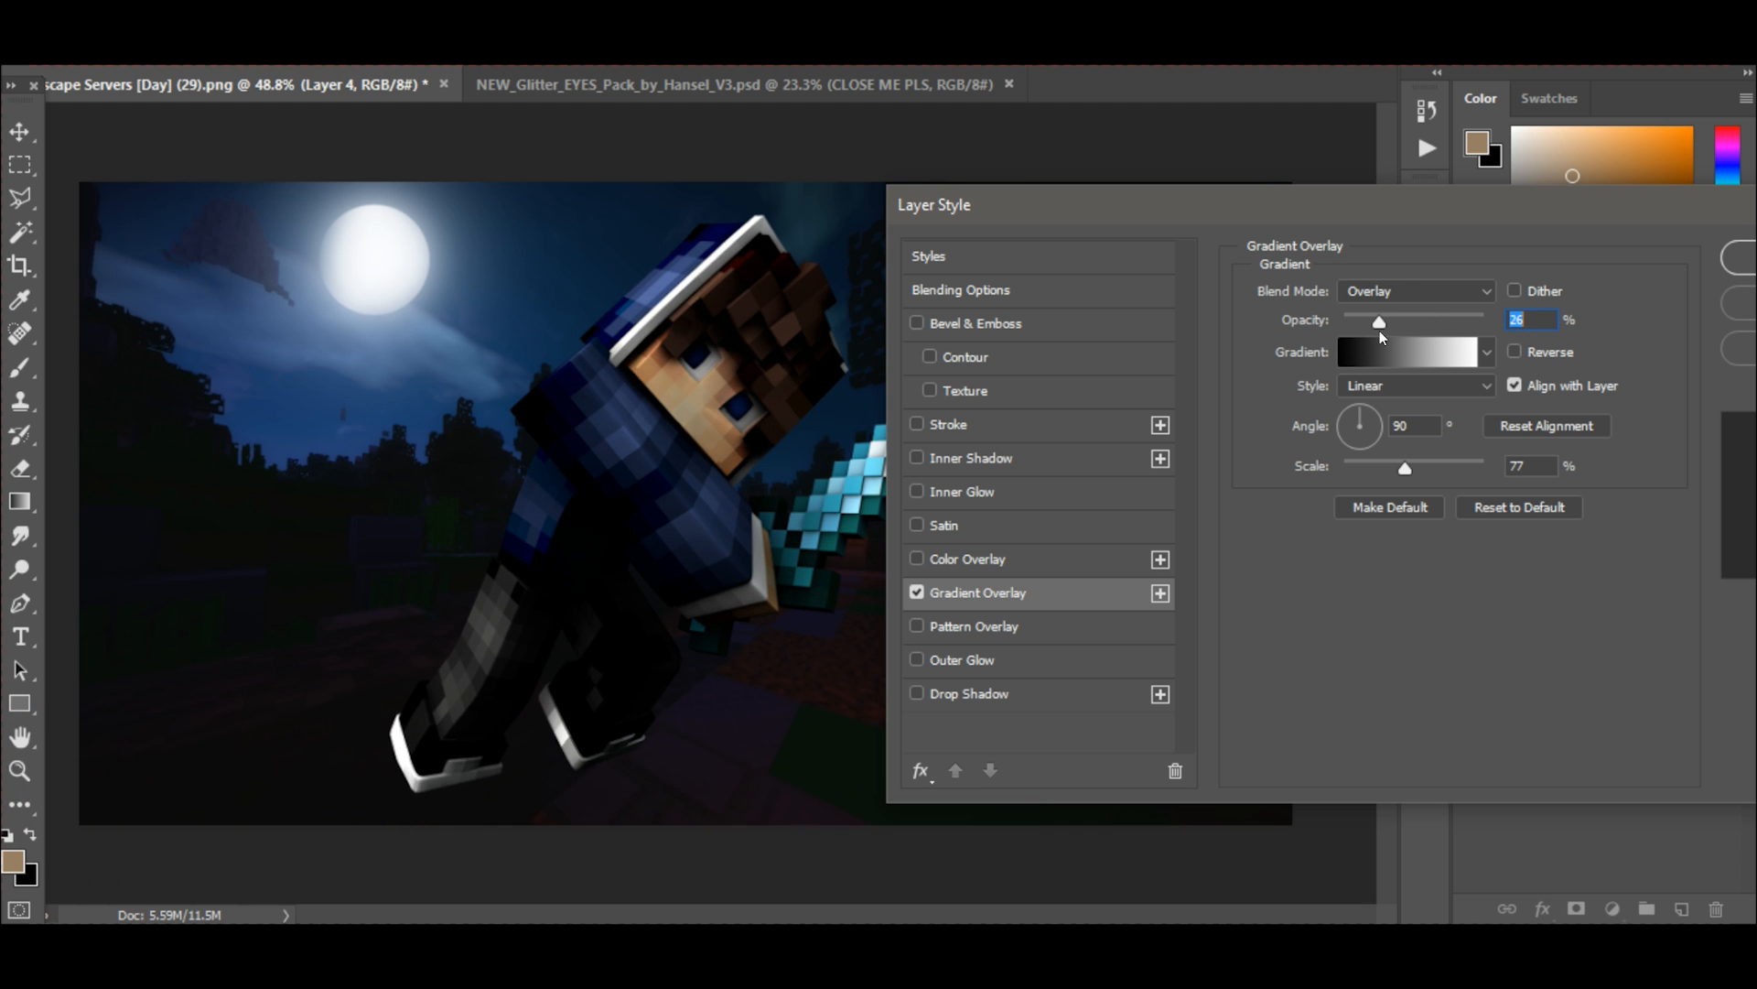
left_click_drag(1397, 332, 1406, 330)
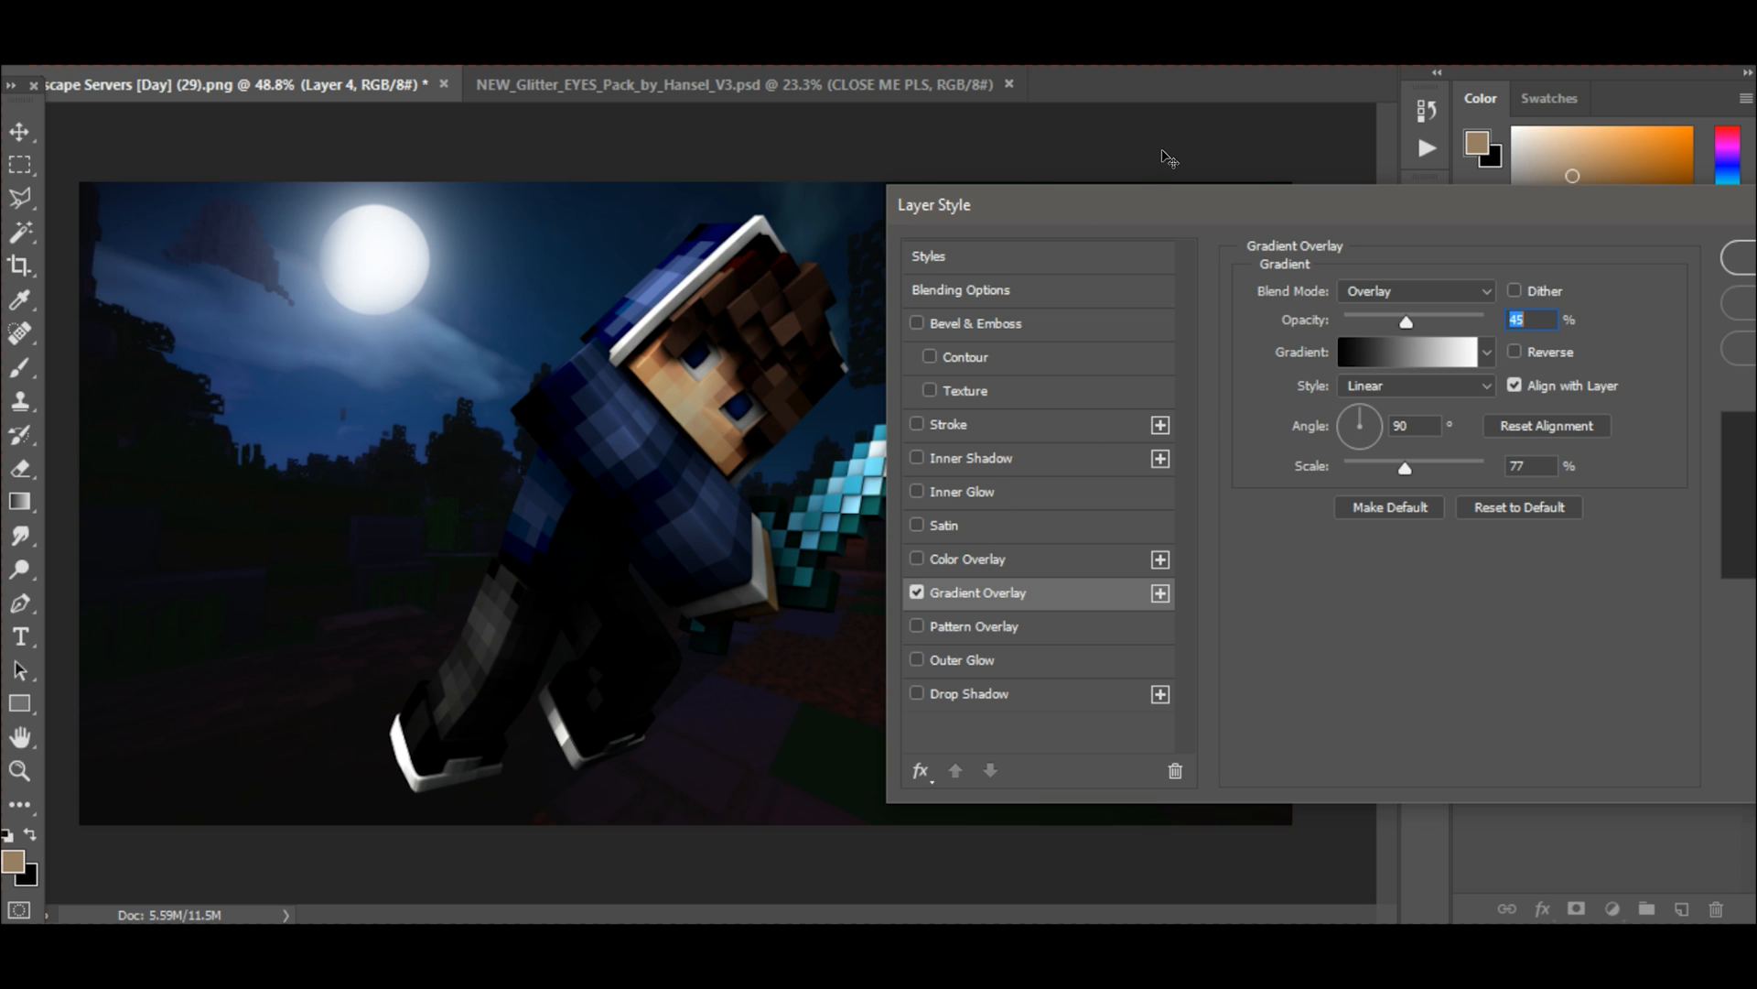
Add an Inner Glow effect with choke 0% and size 18 px, and apply the layer style to the character.
left_click_drag(1132, 203, 1133, 172)
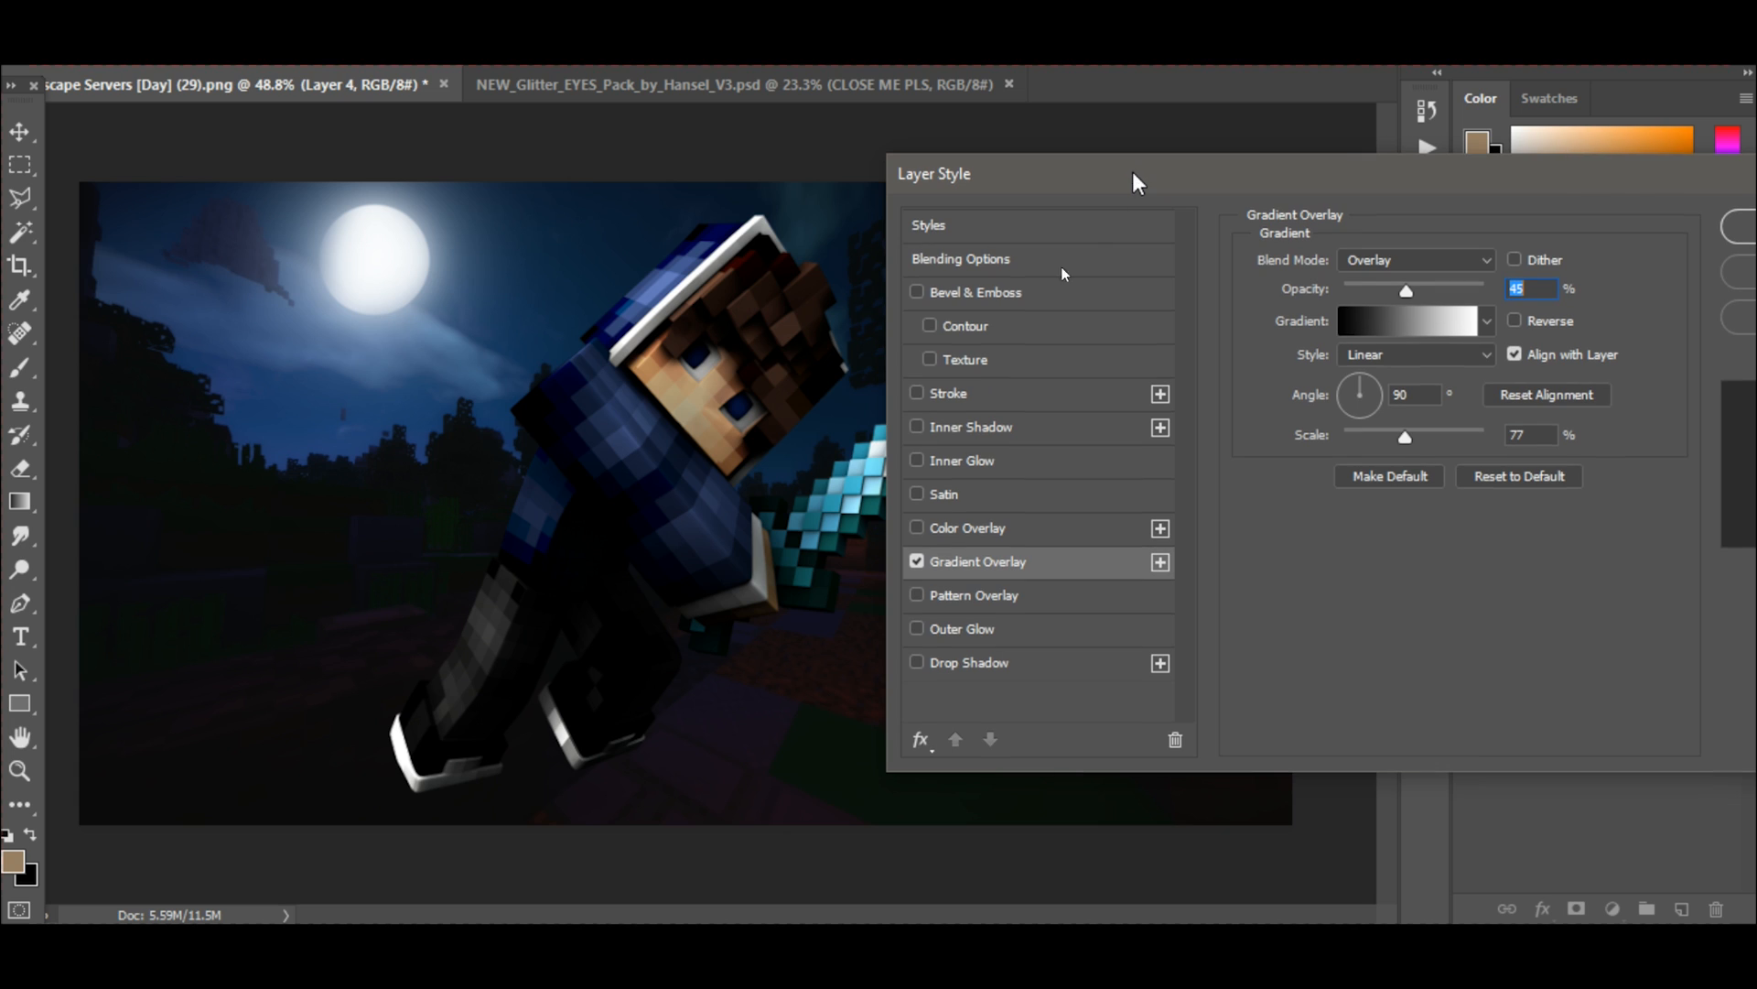
left_click(910, 460)
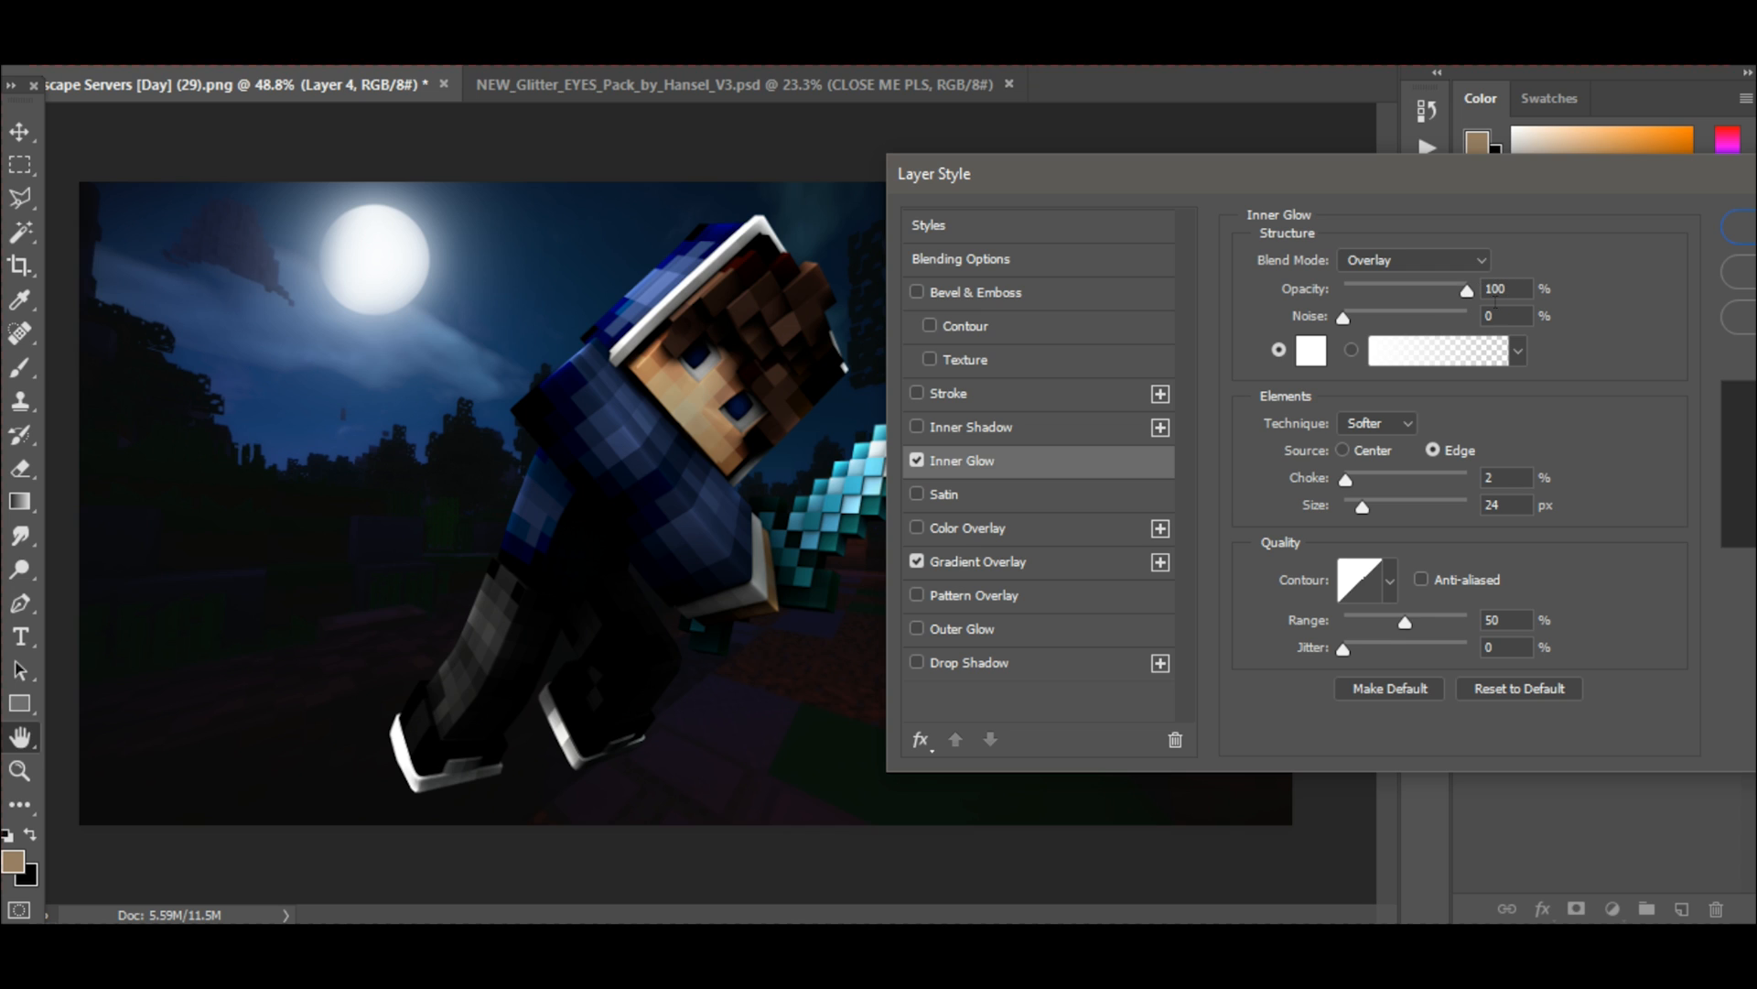
left_click_drag(1345, 482, 1339, 482)
left_click_drag(1371, 476, 1331, 481)
mouse_move(1360, 505)
left_mouse_down()
mouse_move(1380, 503)
mouse_move(1331, 502)
mouse_move(1362, 503)
left_mouse_up()
left_click_drag(1360, 506, 1361, 513)
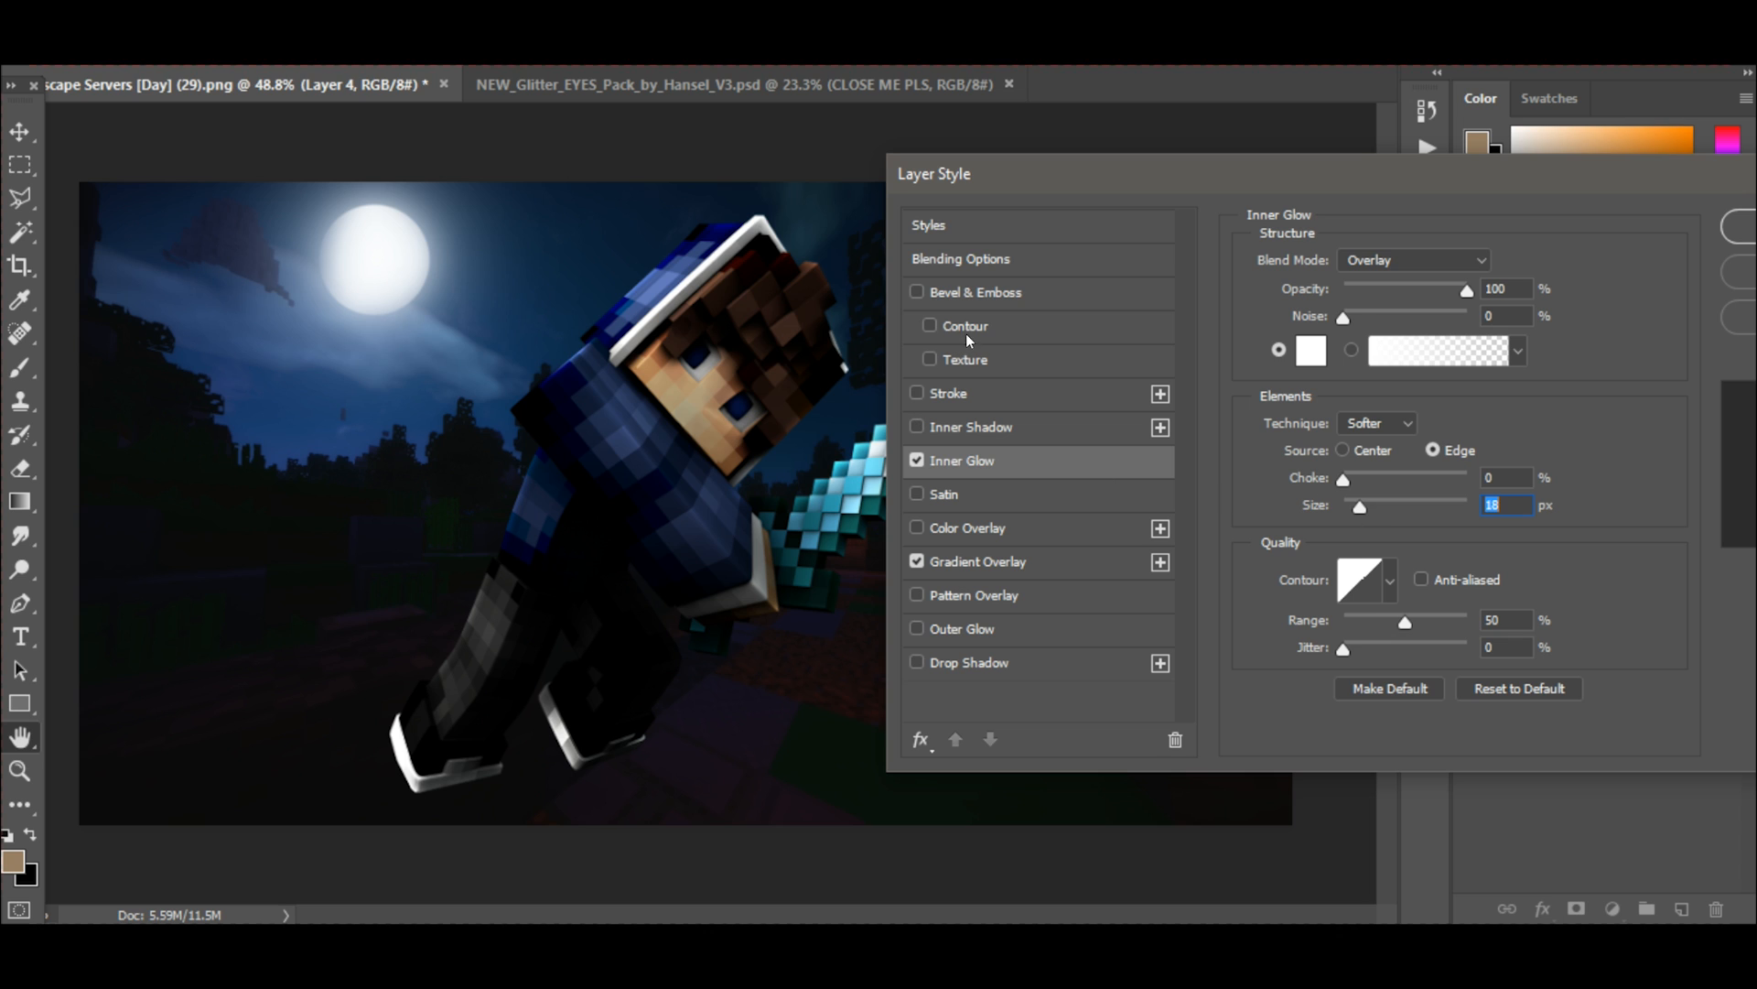
left_click_drag(1567, 190, 1263, 164)
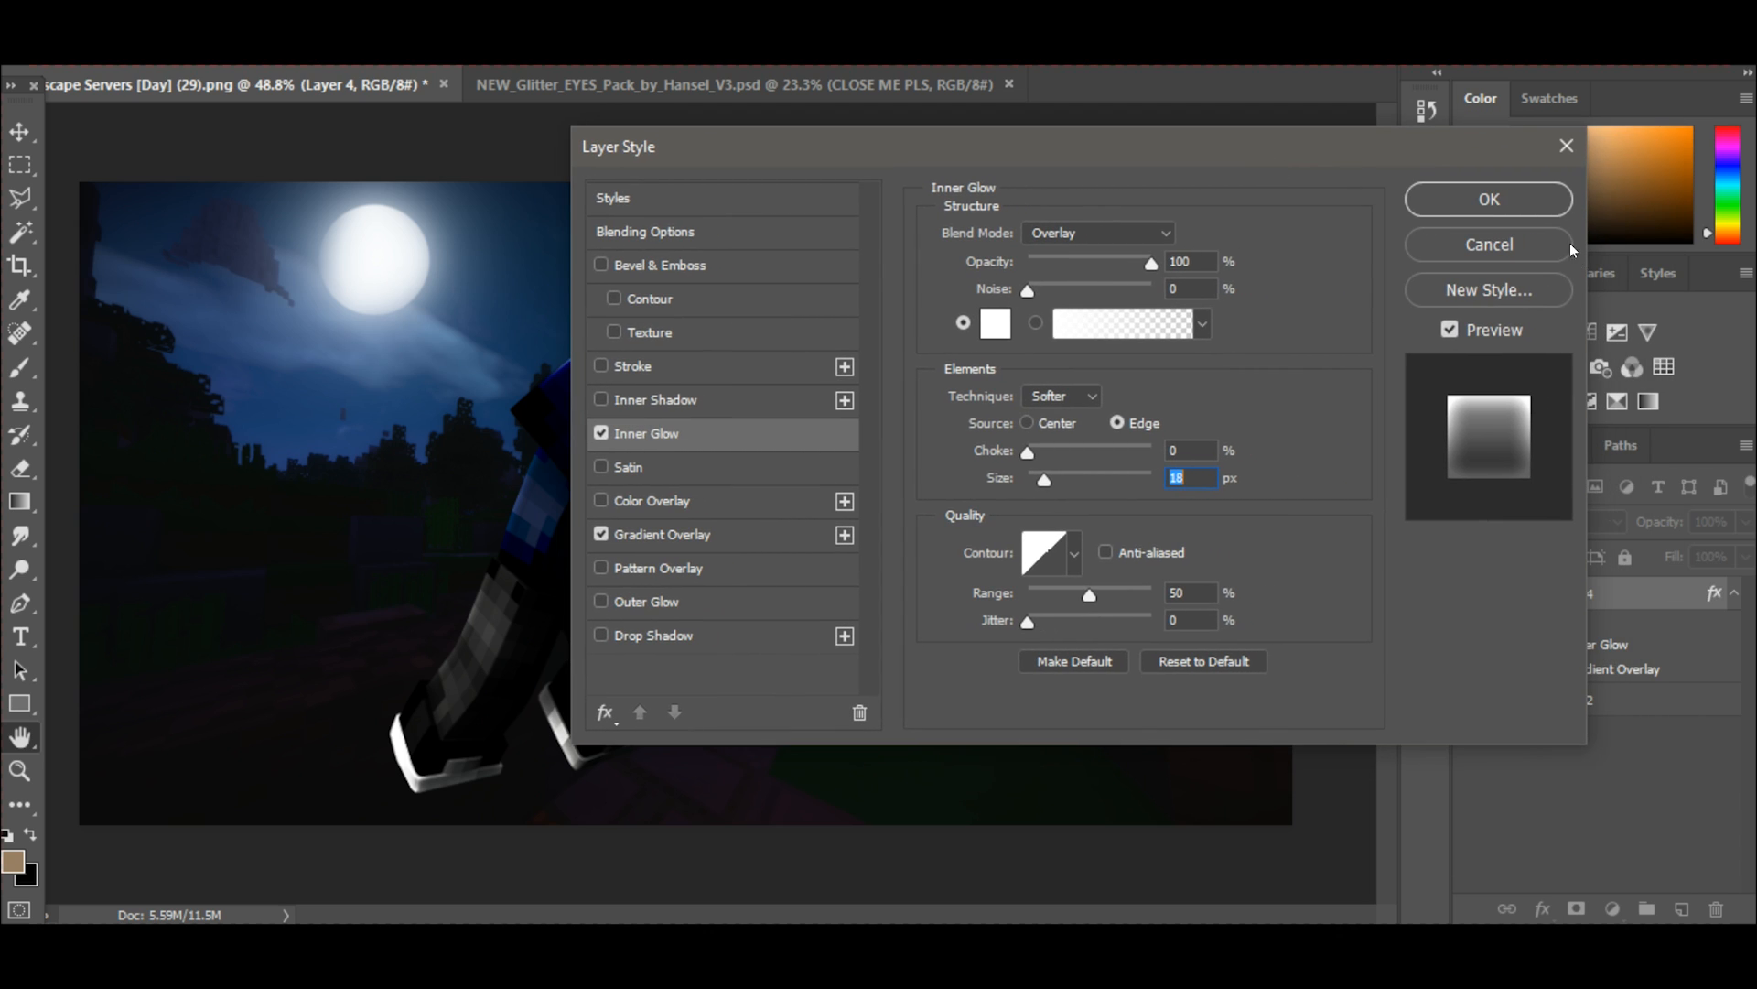
left_click(1483, 196)
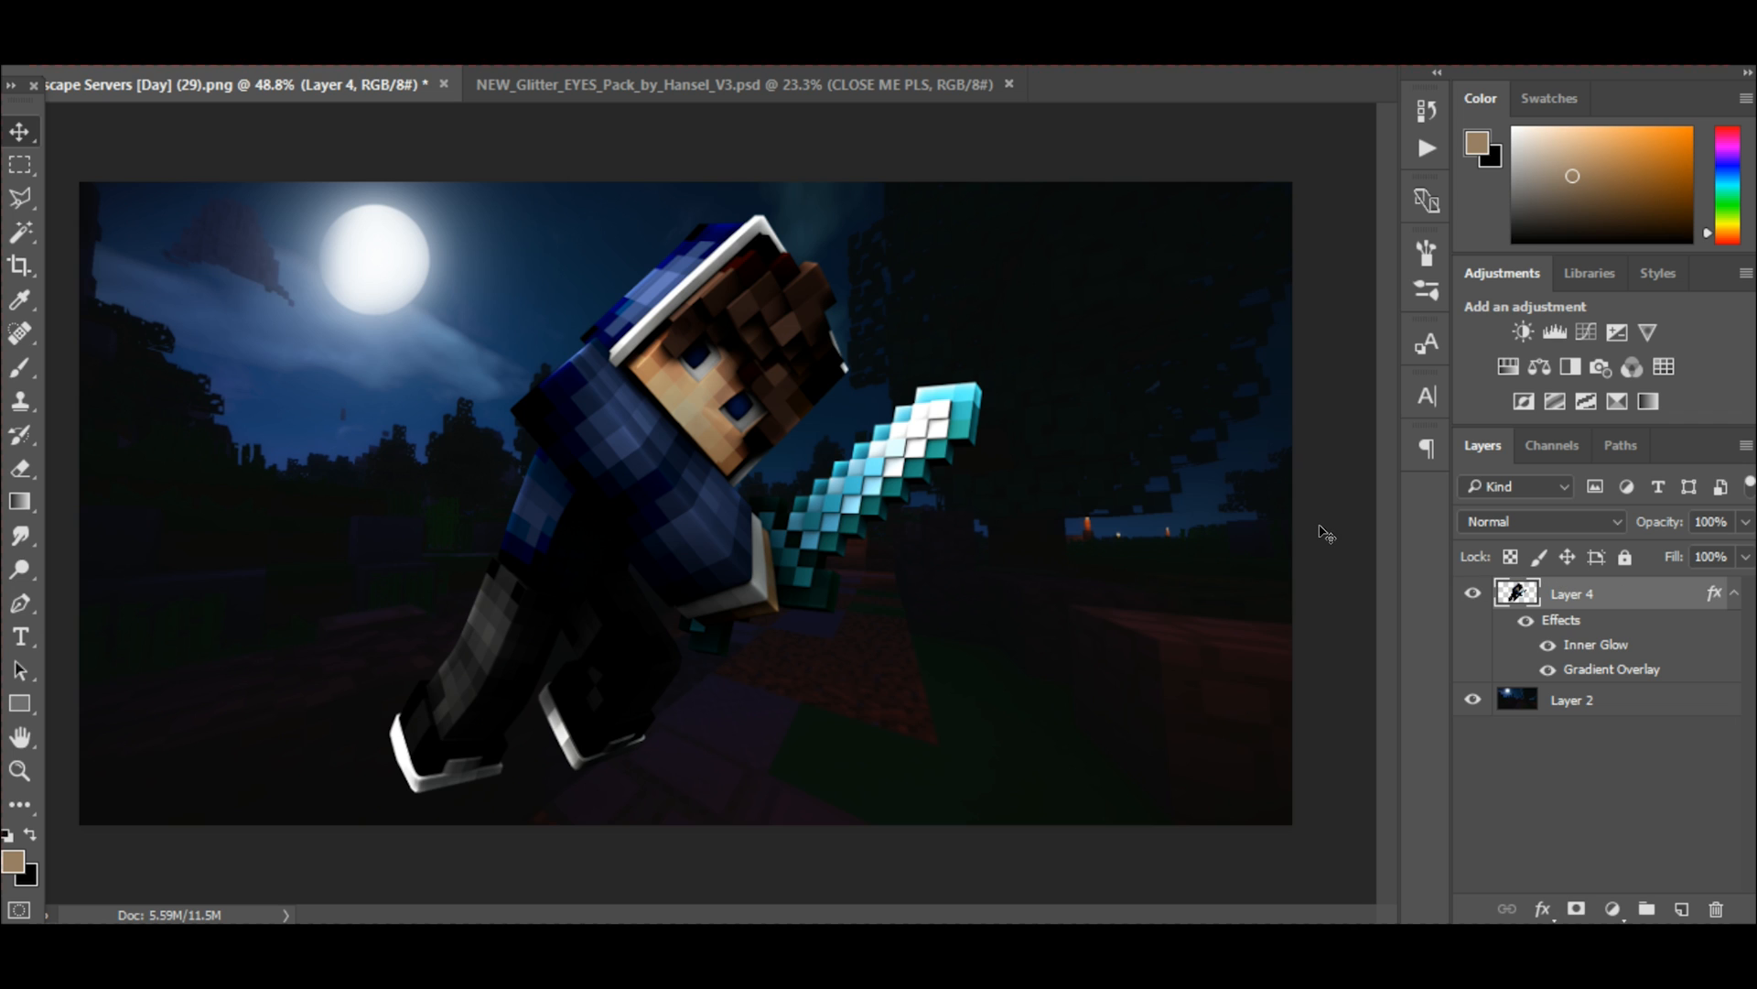
Duplicate Layer 4 and apply the Glowing Edges filter to the copy with edge width 2, edge brightness 4 and smoothness 2.
key("ctrl")
key("ctrl+j")
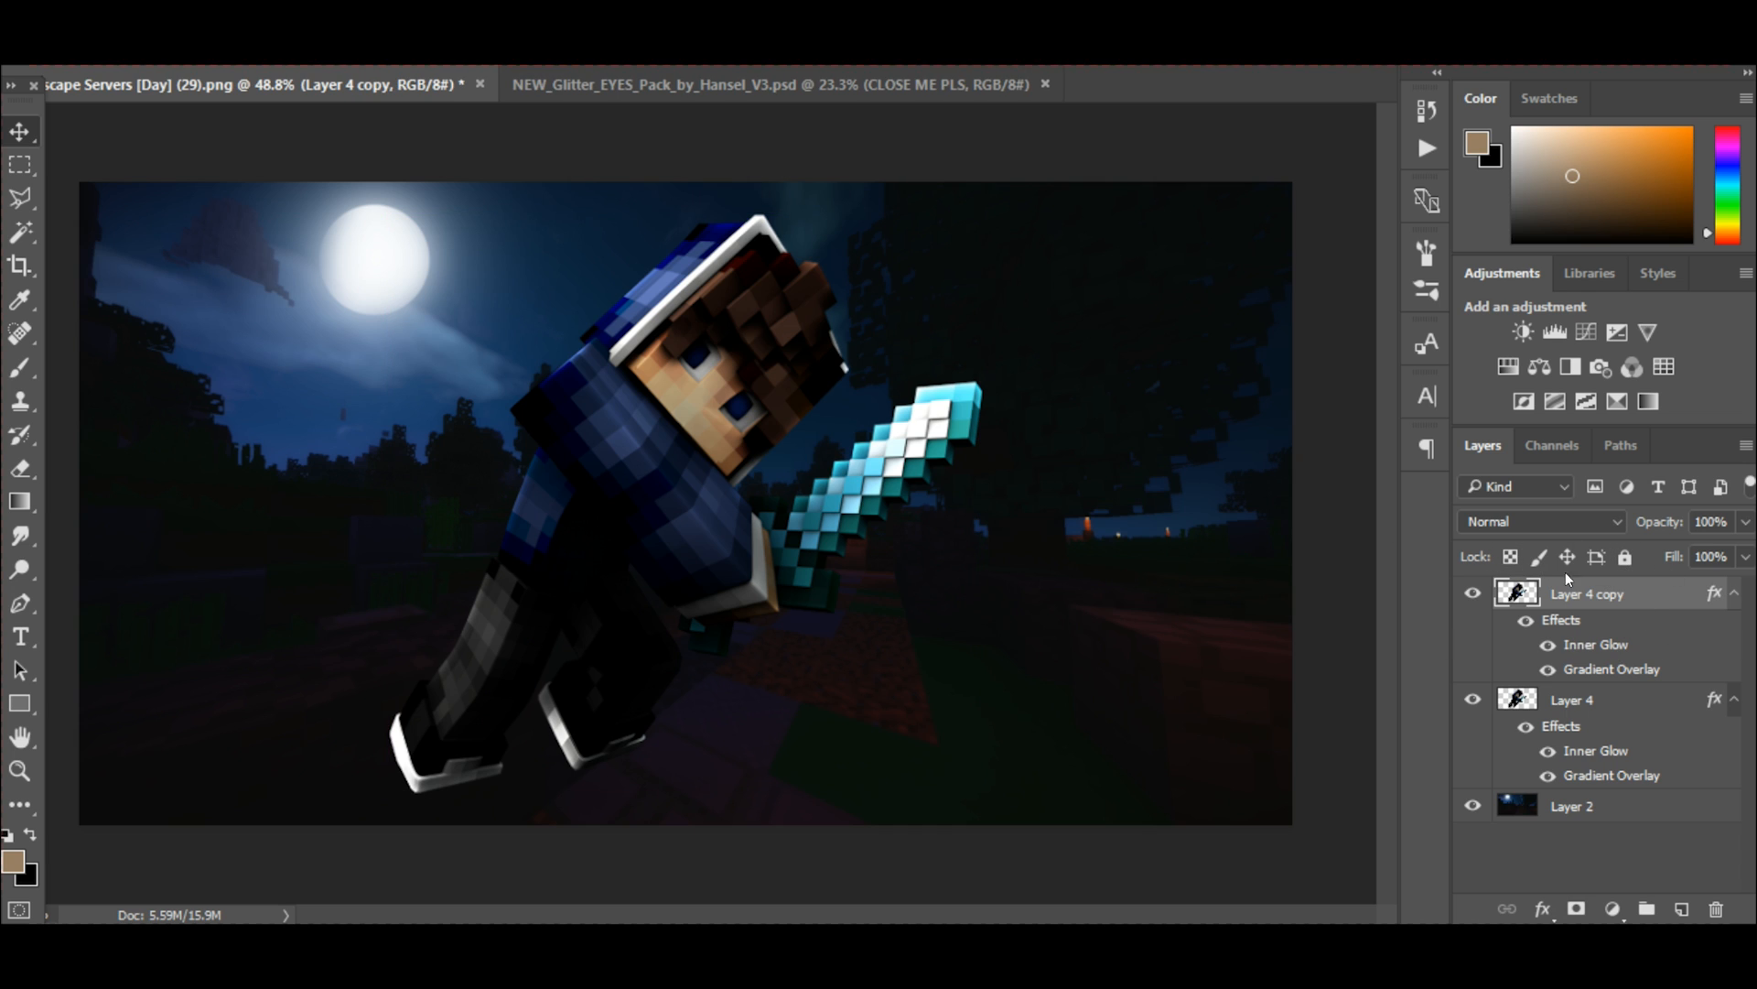
left_click(405, 4)
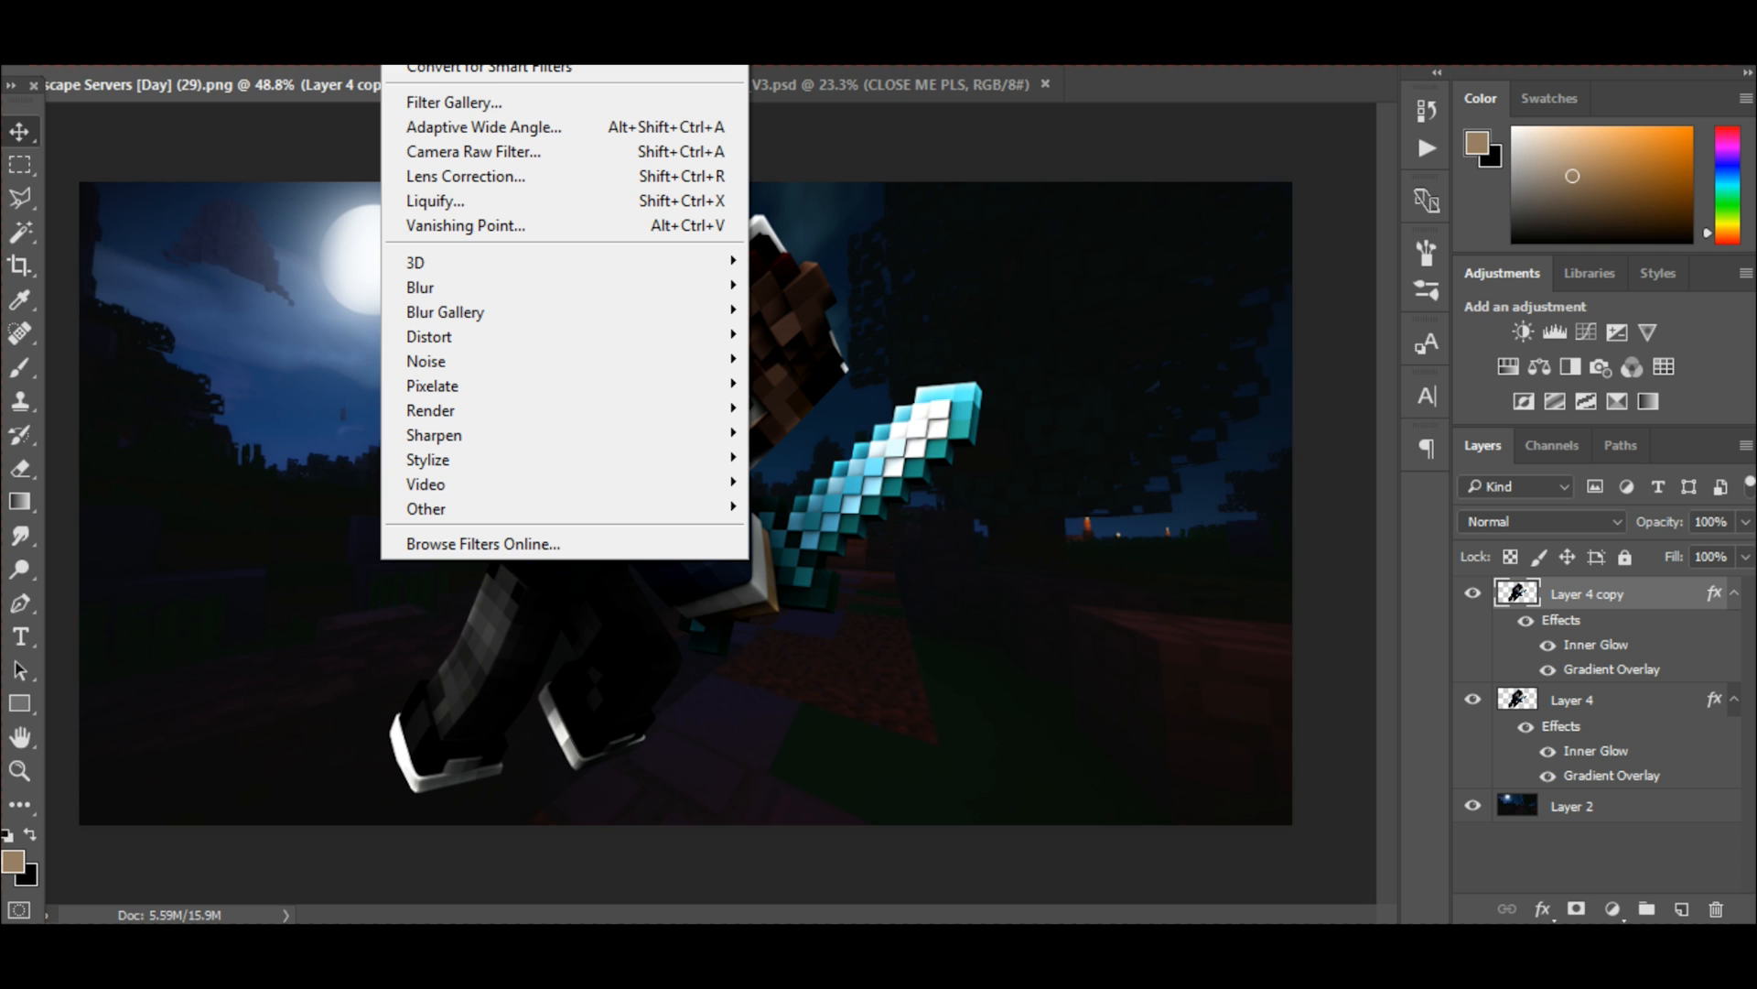
left_click(440, 105)
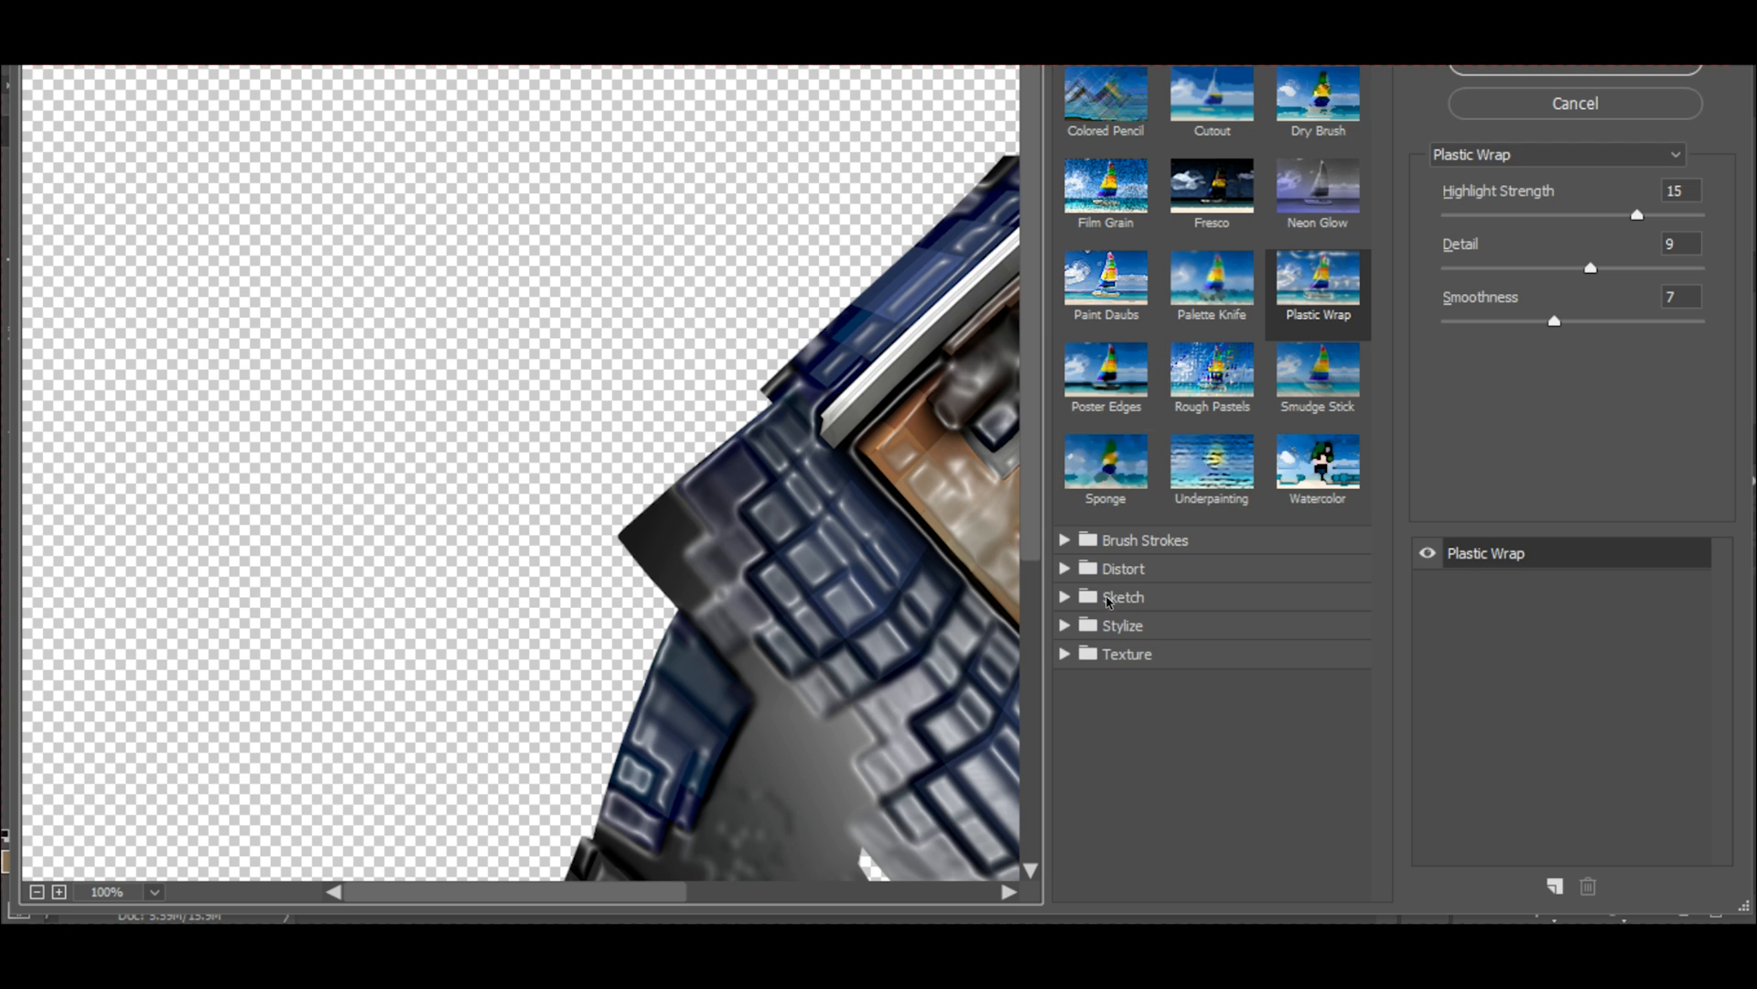
left_click(1130, 626)
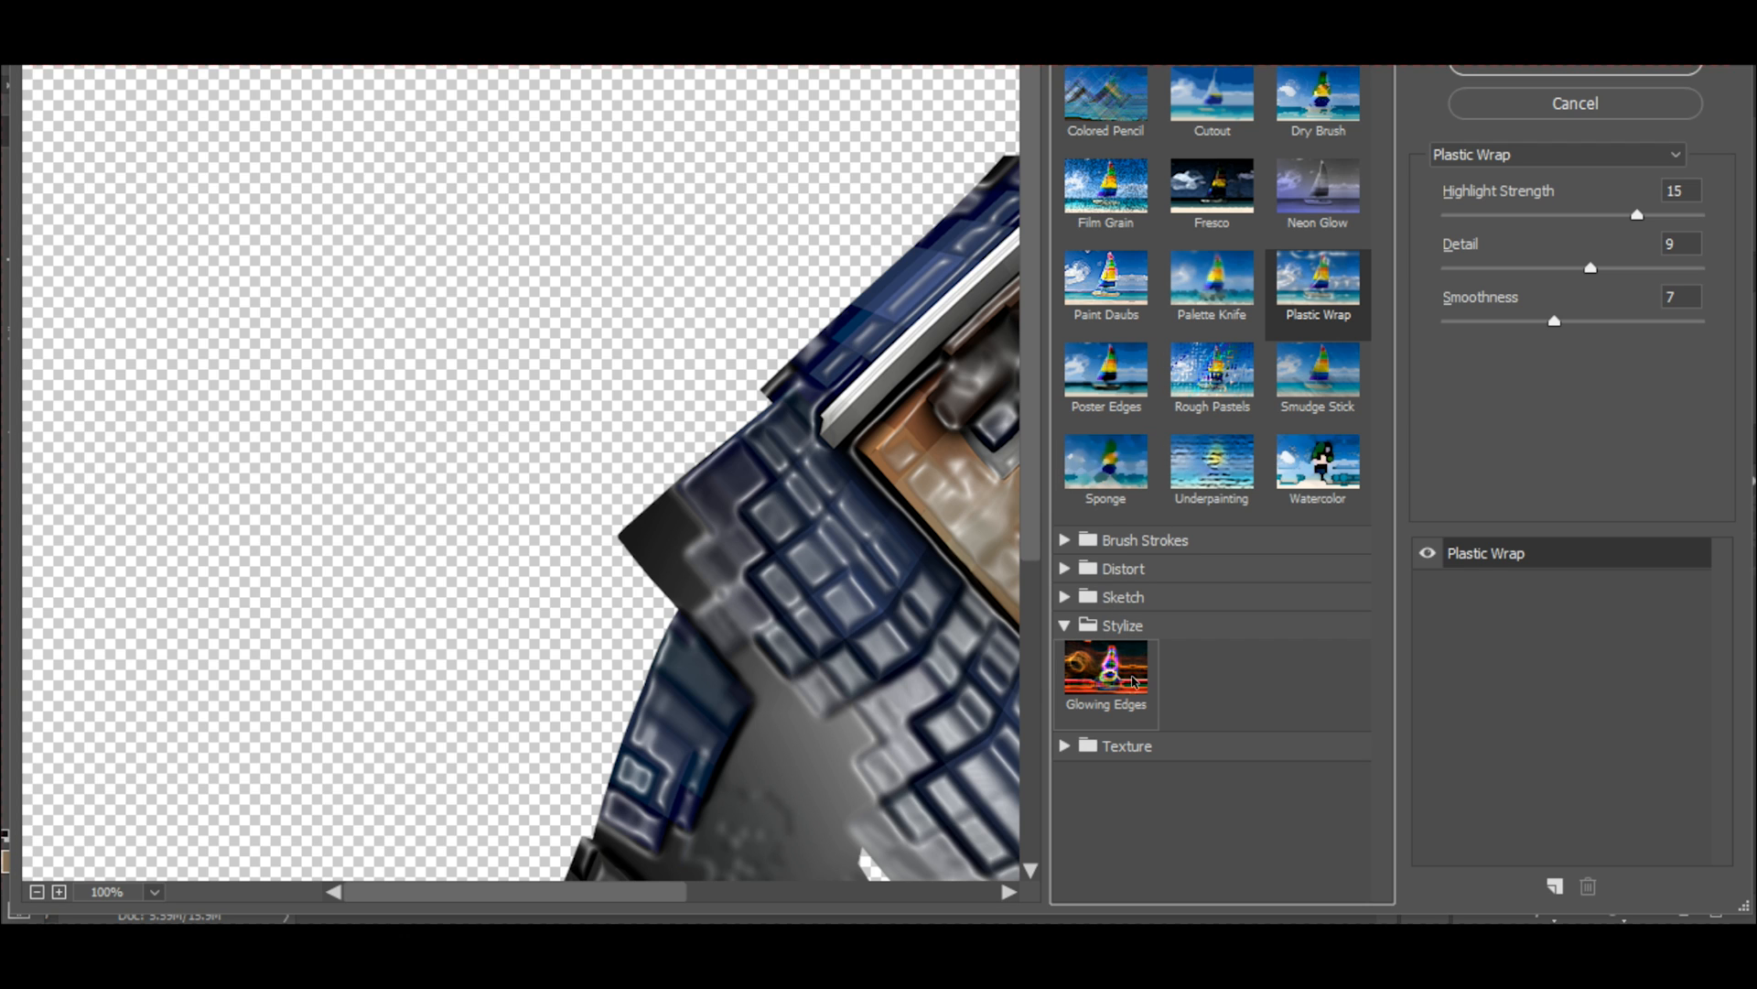
left_click(1107, 668)
left_click_drag(540, 855, 452, 517)
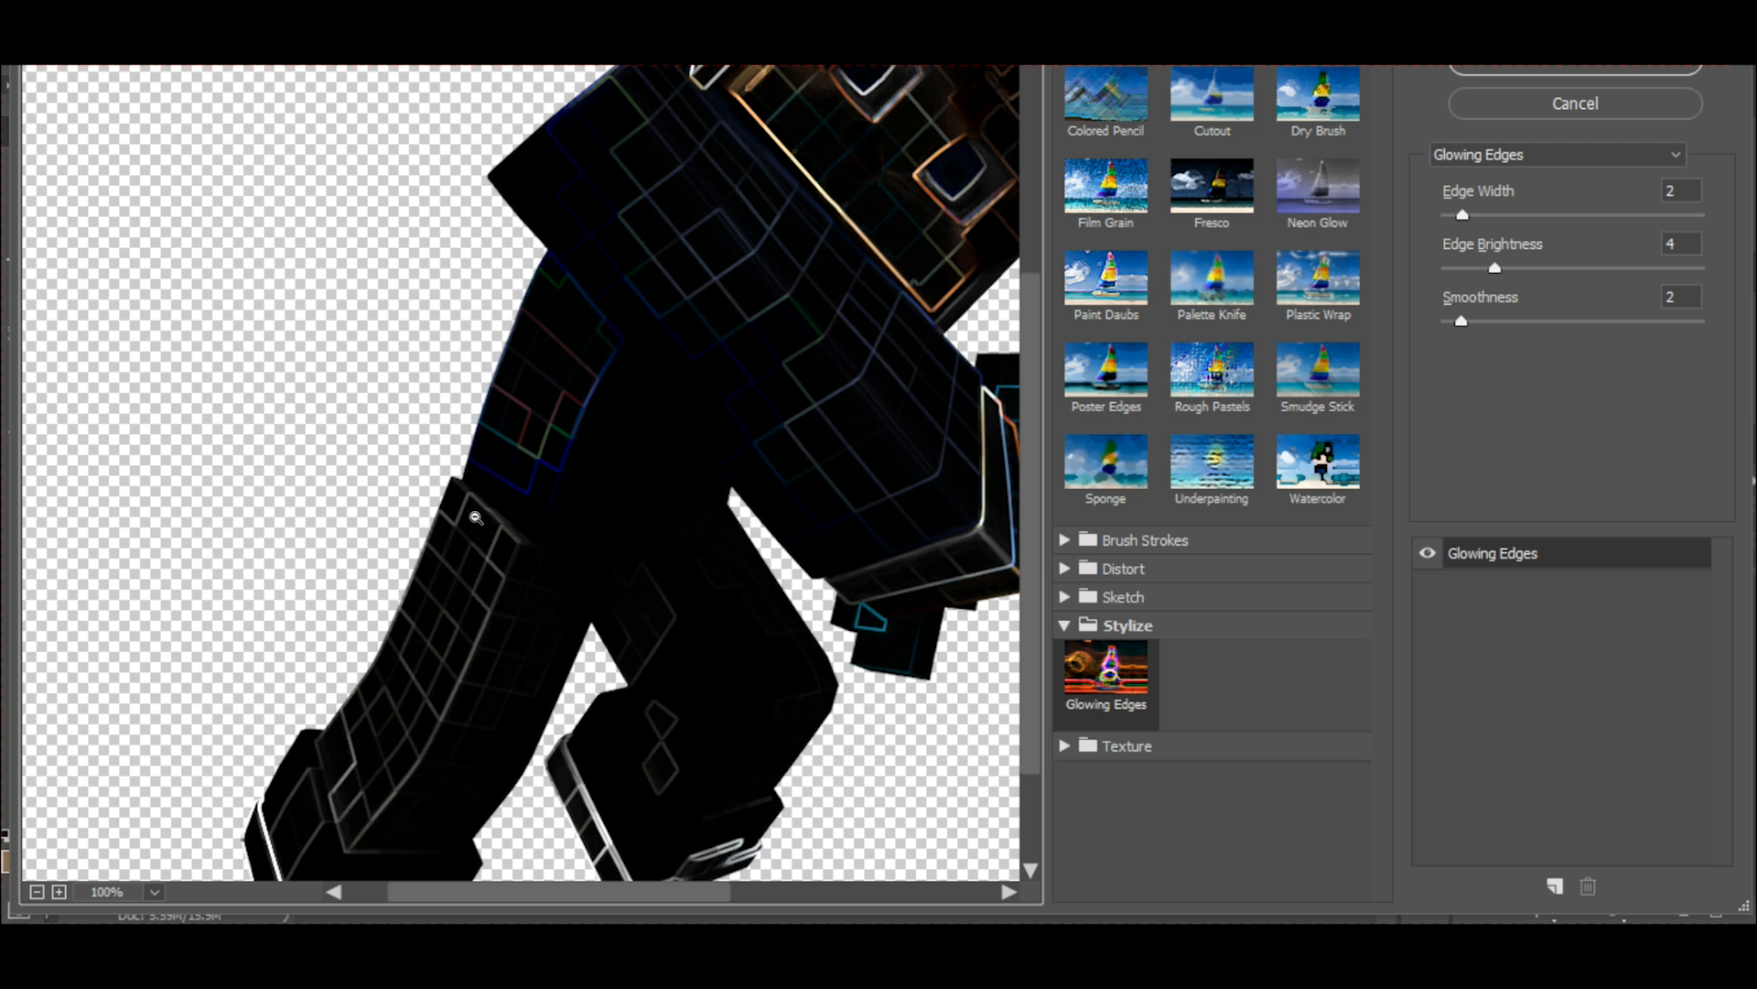
left_click(477, 512, "alt")
left_click(477, 512, "alt")
left_click(494, 502, "alt")
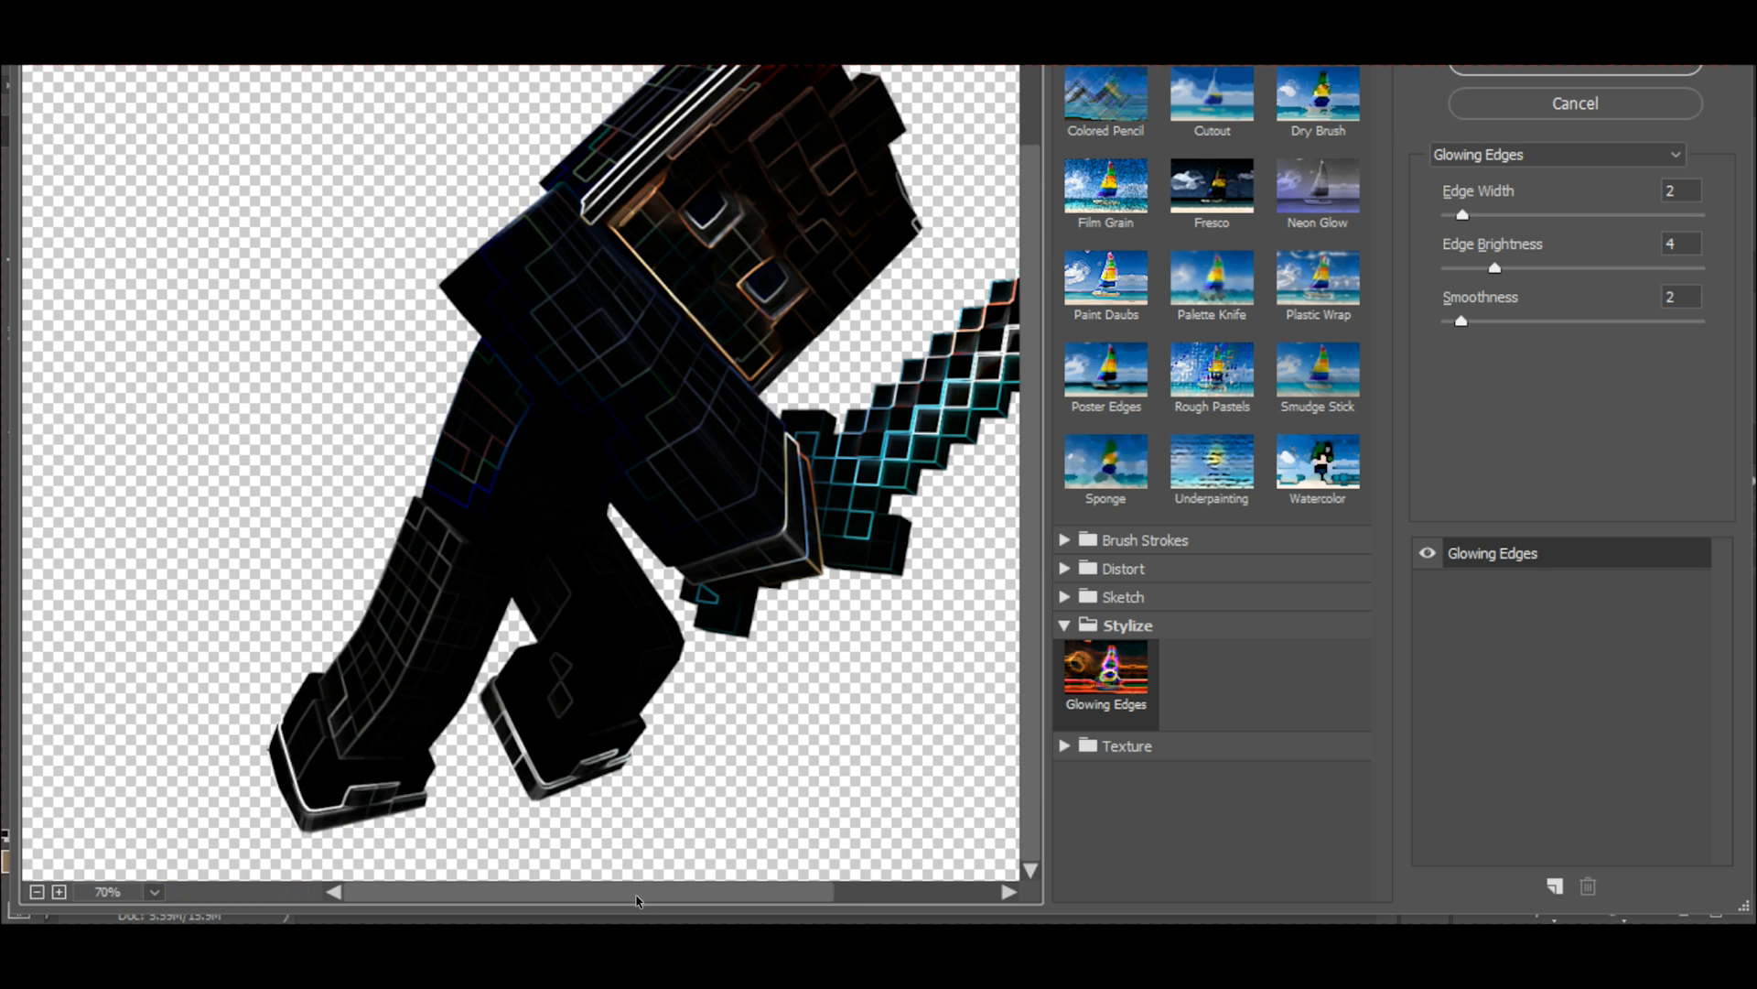
left_click_drag(637, 897, 694, 897)
left_click(778, 450, "alt")
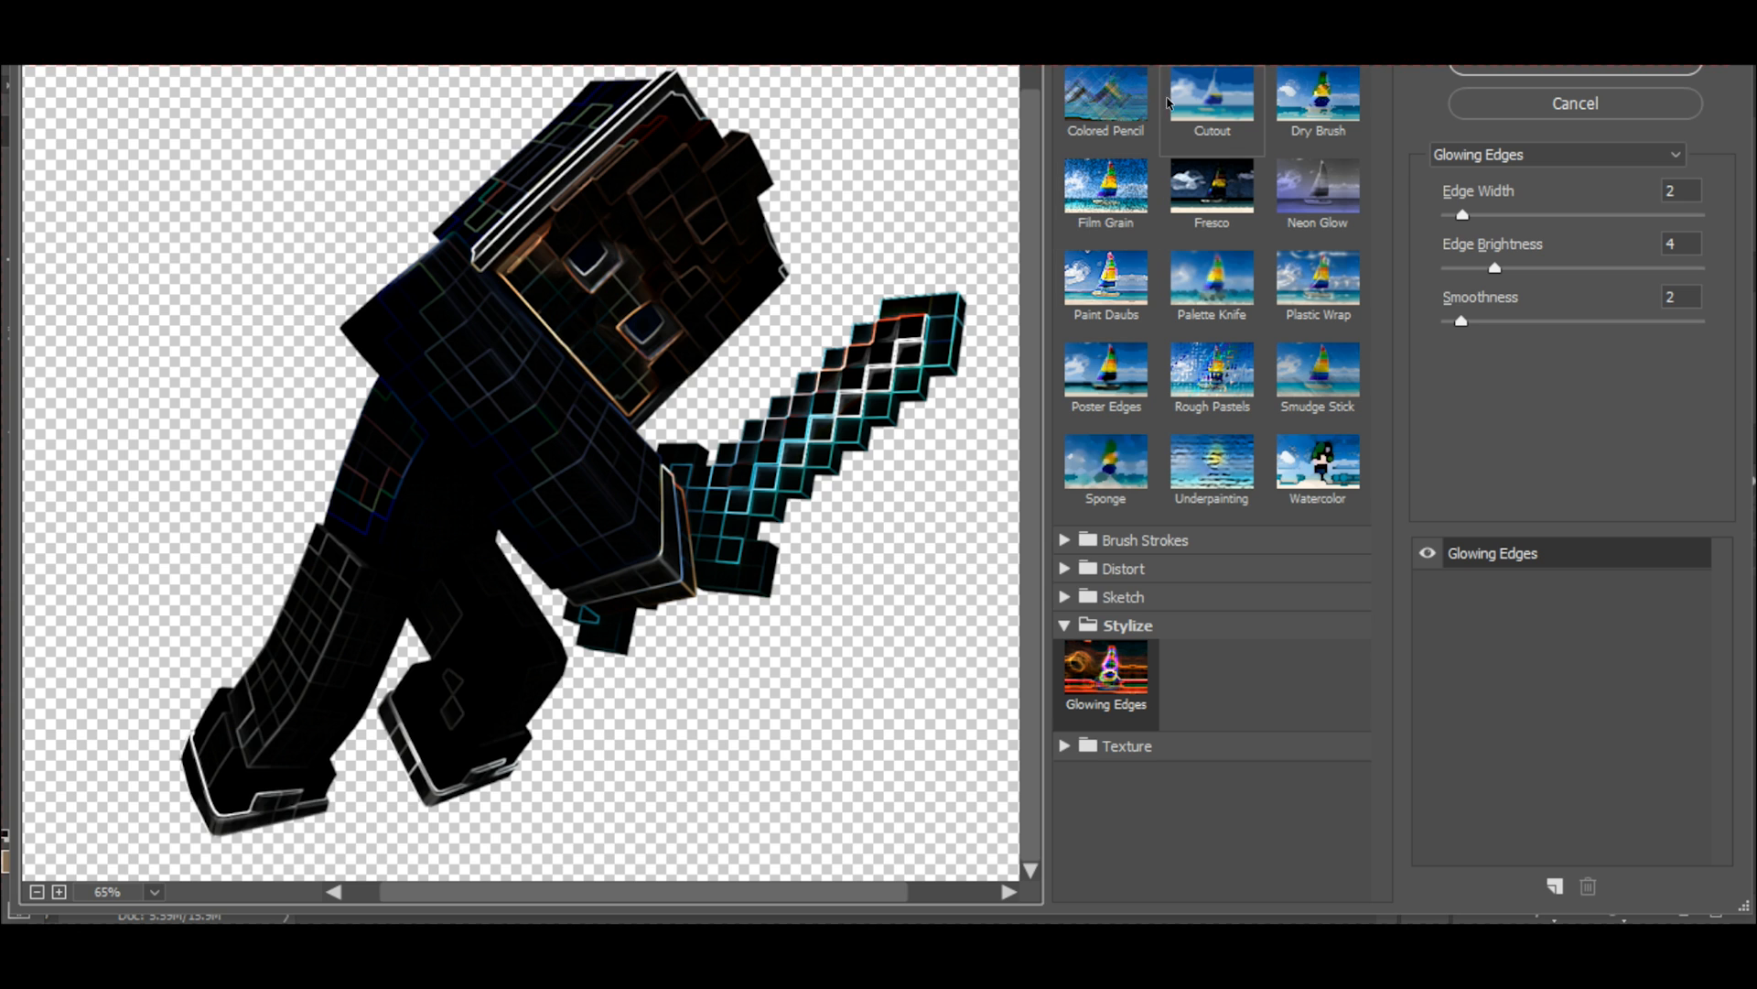
left_click(1478, 62)
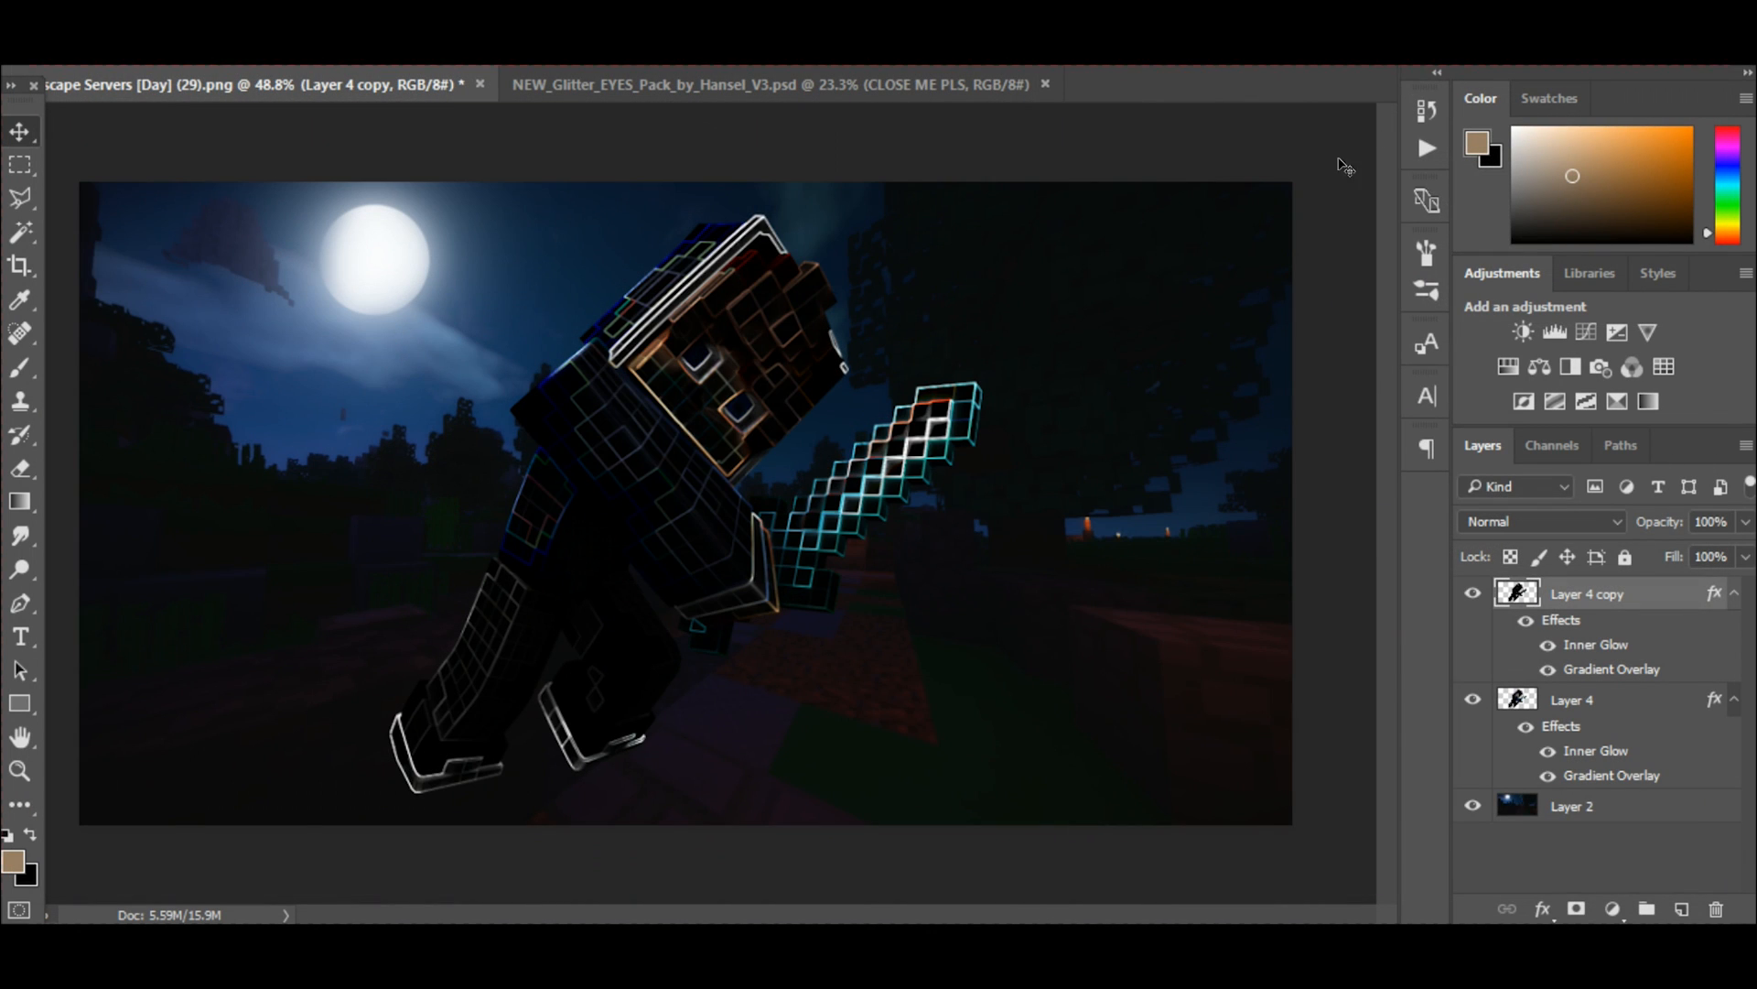
Rasterize the layer style of Layer 4 copy and set its blend mode to Linear Dodge (Add).
right_click(1593, 595)
left_click(1206, 496)
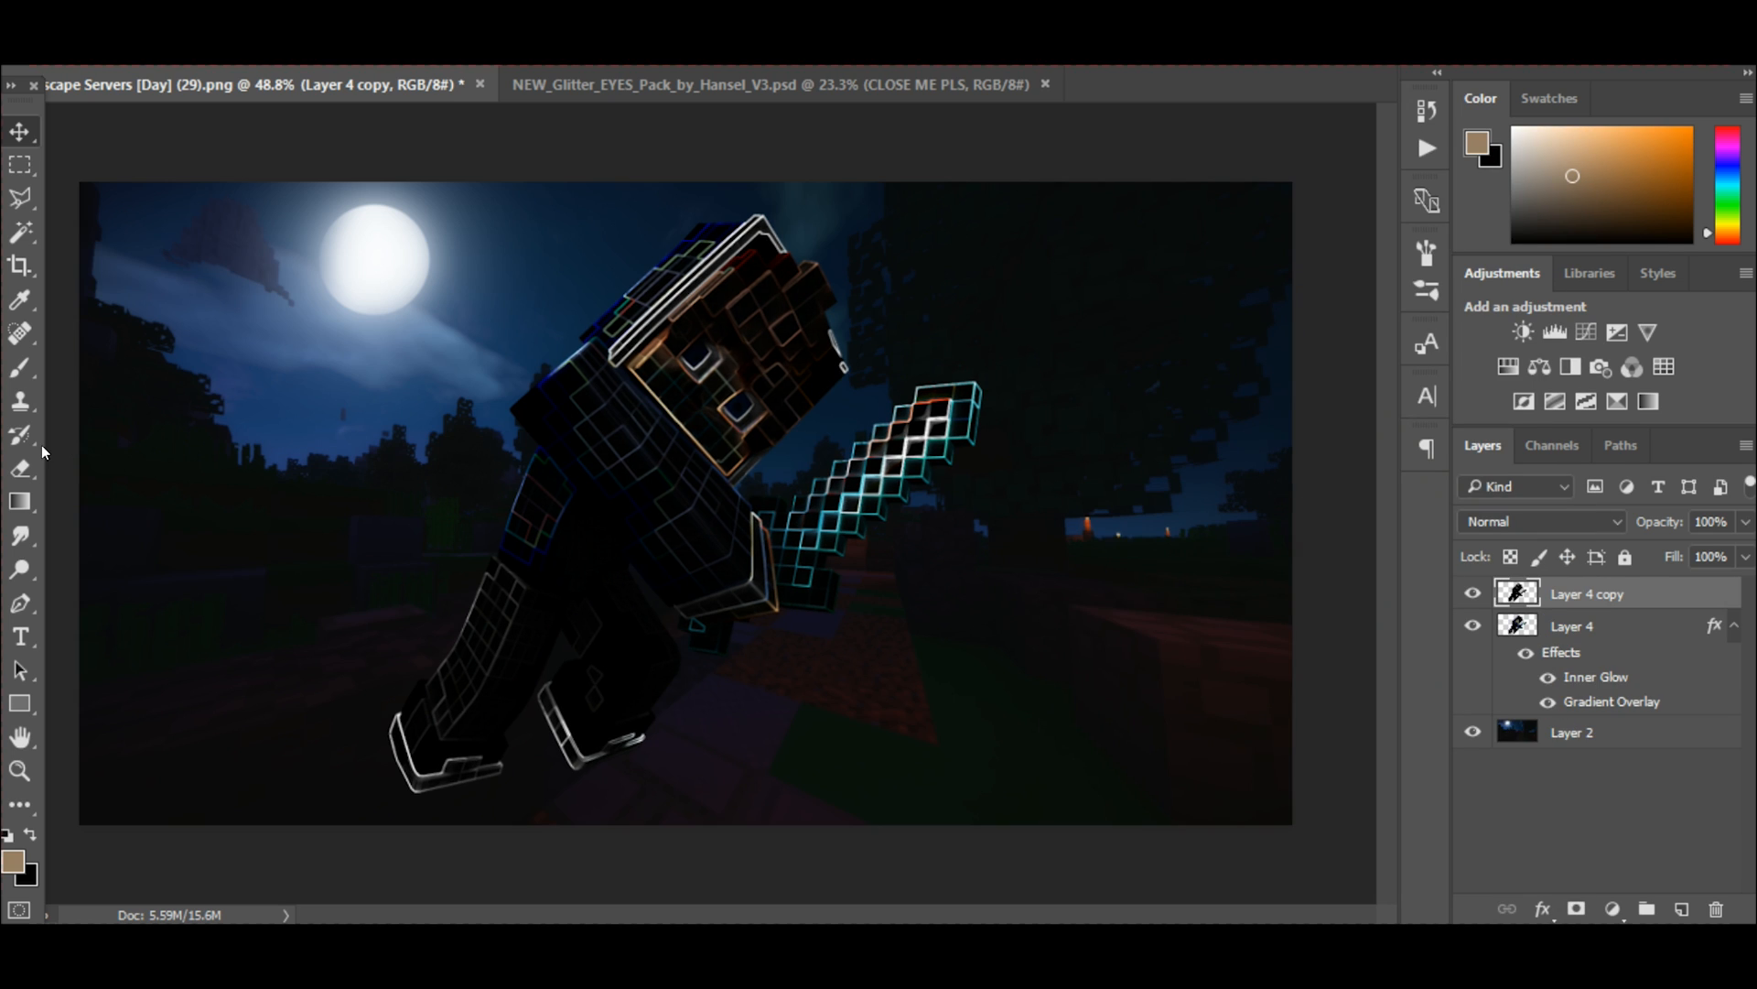
left_click(1547, 523)
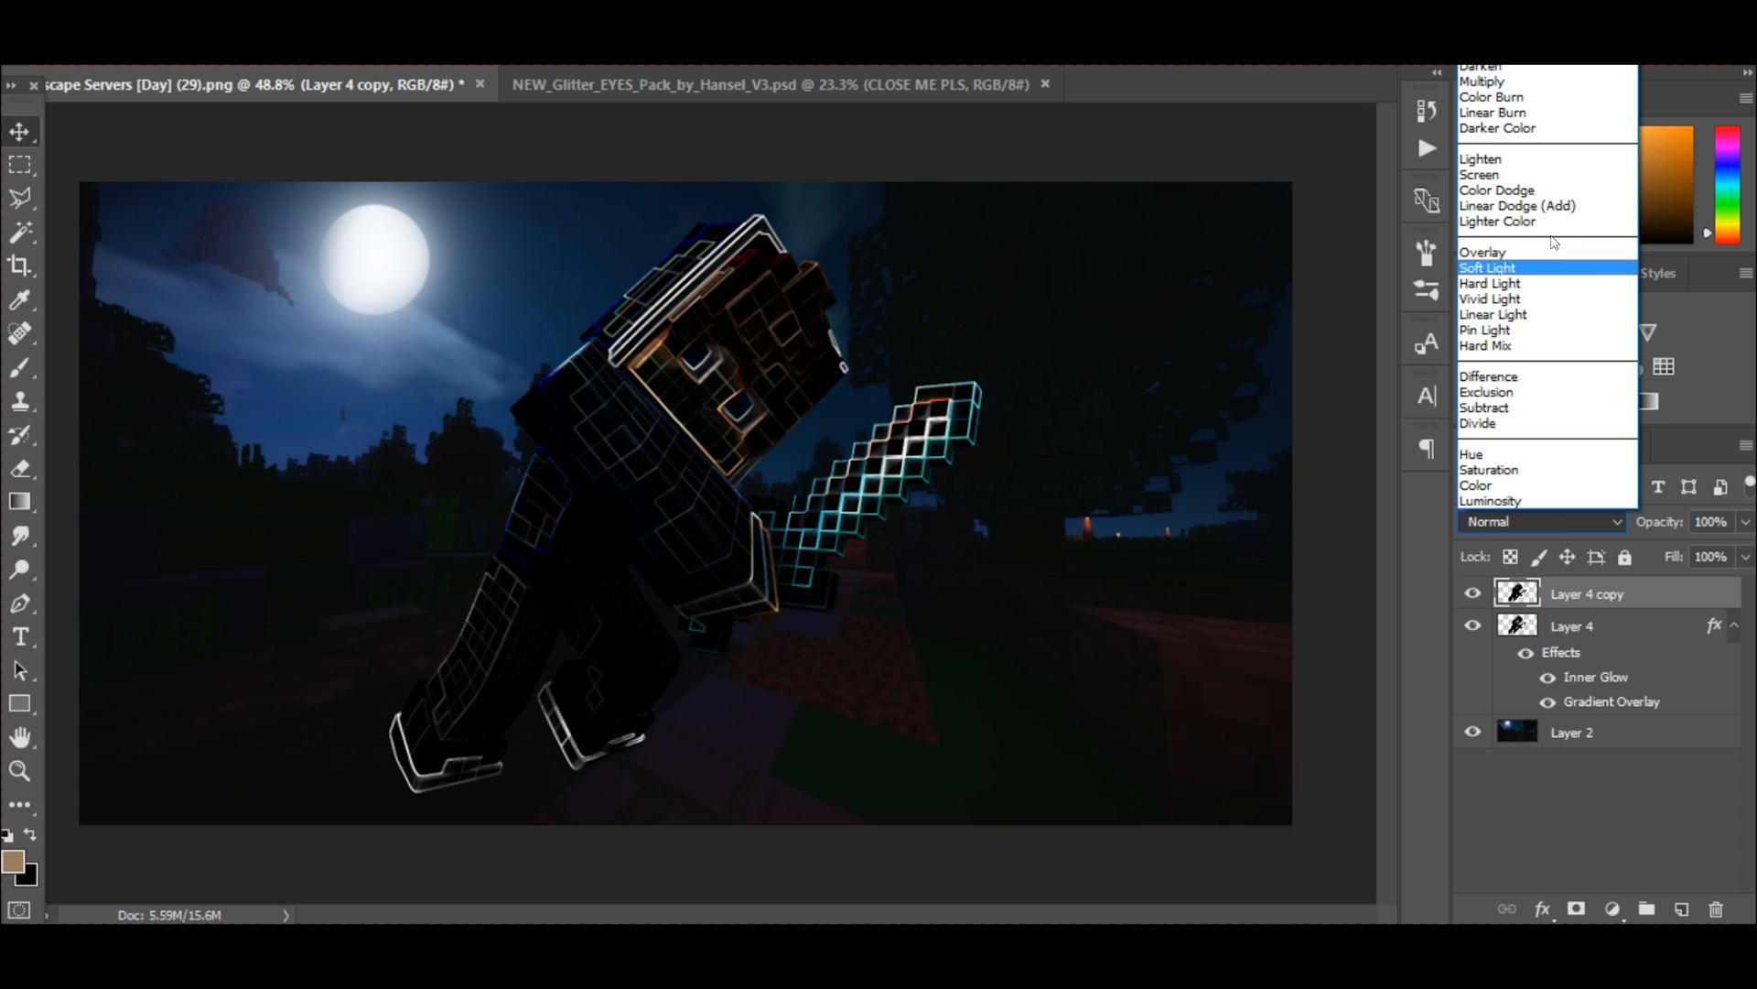
left_click(1551, 207)
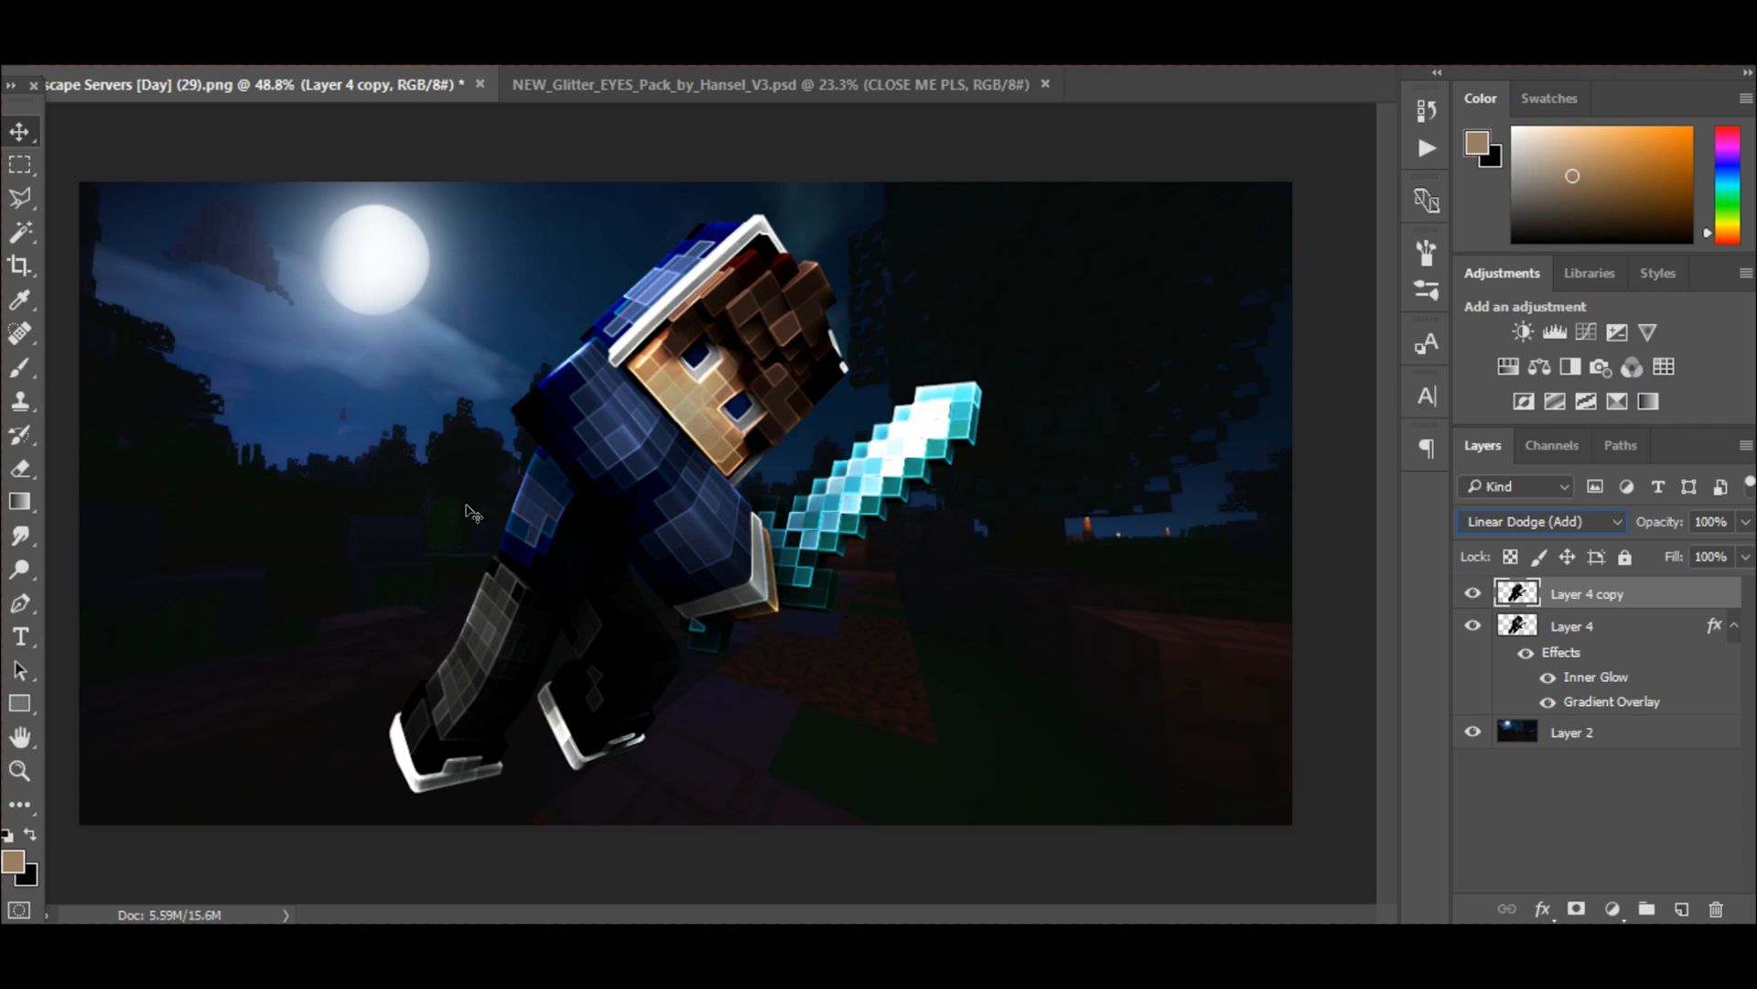
Erase the glowing edges over the character's head, torso, arm and sword with the Eraser tool.
left_click(20, 470)
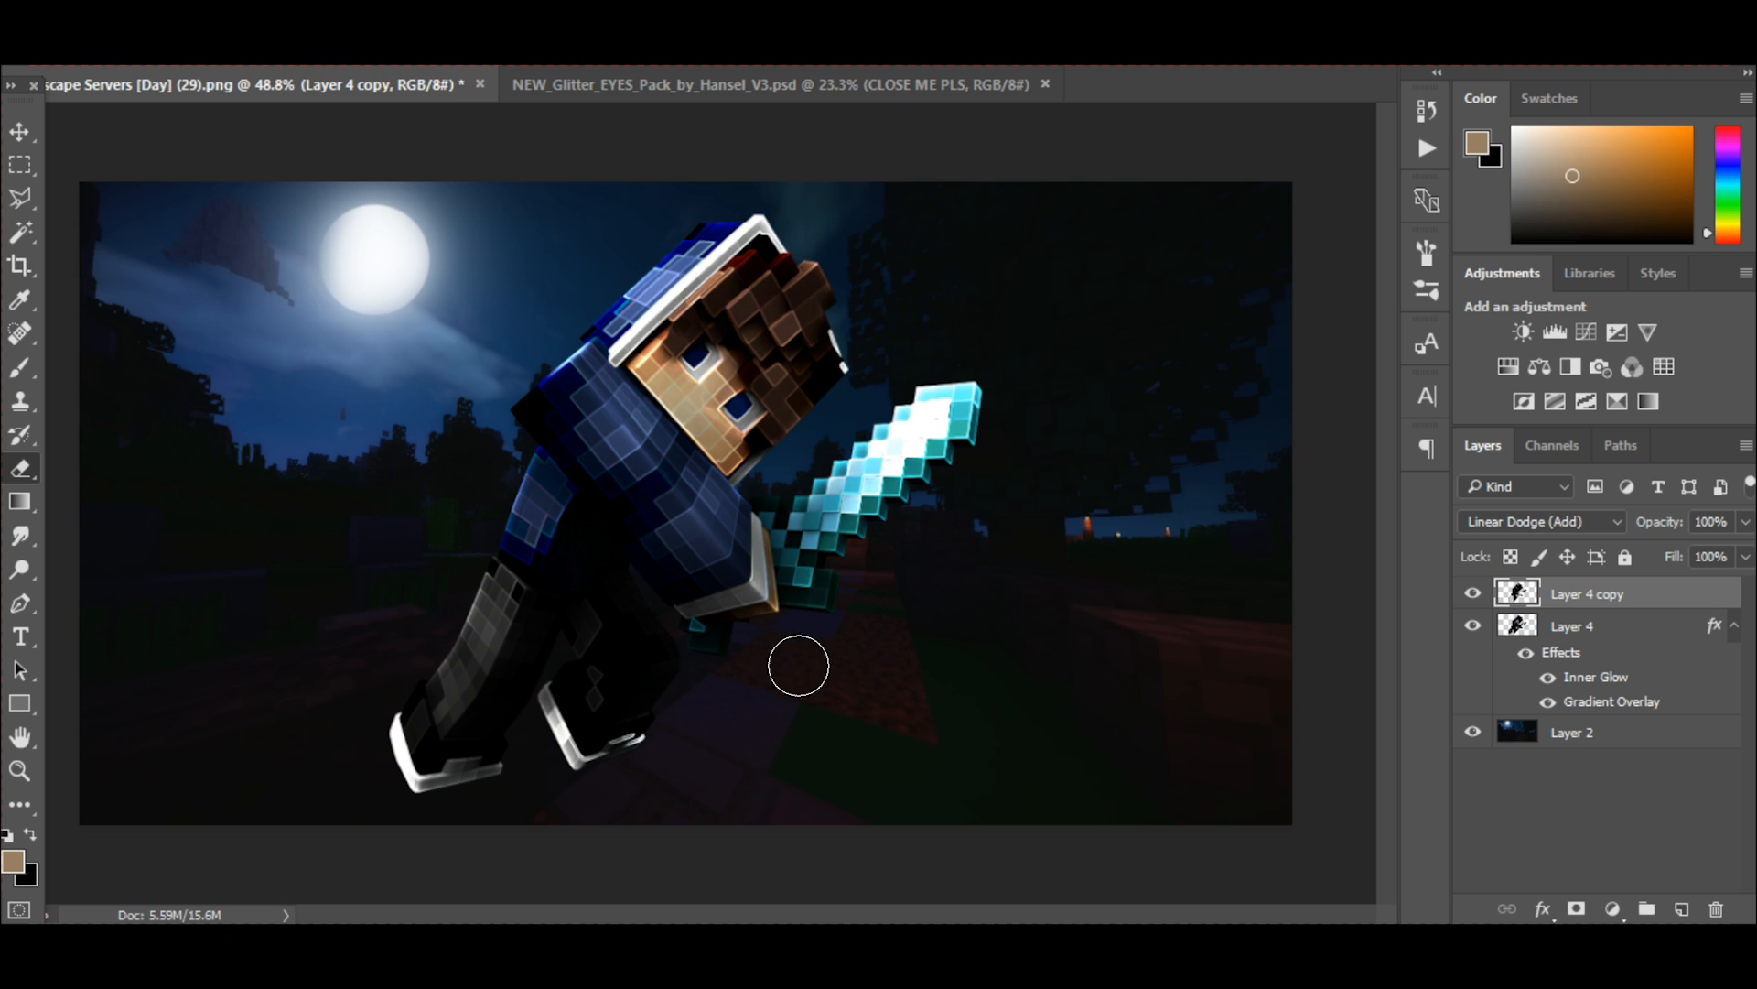
mouse_move(728, 562)
left_mouse_down()
mouse_move(581, 361)
mouse_move(727, 252)
mouse_move(628, 235)
left_mouse_up()
mouse_move(552, 502)
left_mouse_down()
mouse_move(557, 553)
mouse_move(498, 616)
mouse_move(539, 611)
mouse_move(591, 640)
mouse_move(570, 722)
mouse_move(644, 727)
mouse_move(625, 727)
mouse_move(813, 653)
mouse_move(867, 573)
mouse_move(861, 530)
mouse_move(823, 561)
mouse_move(721, 548)
mouse_move(708, 528)
mouse_move(843, 515)
mouse_move(819, 547)
mouse_move(859, 482)
mouse_move(943, 414)
mouse_move(942, 431)
mouse_move(780, 526)
mouse_move(806, 553)
mouse_move(744, 405)
mouse_move(673, 397)
mouse_move(702, 384)
mouse_move(732, 415)
mouse_move(770, 321)
mouse_move(716, 280)
mouse_move(729, 262)
mouse_move(759, 307)
mouse_move(723, 325)
left_mouse_up()
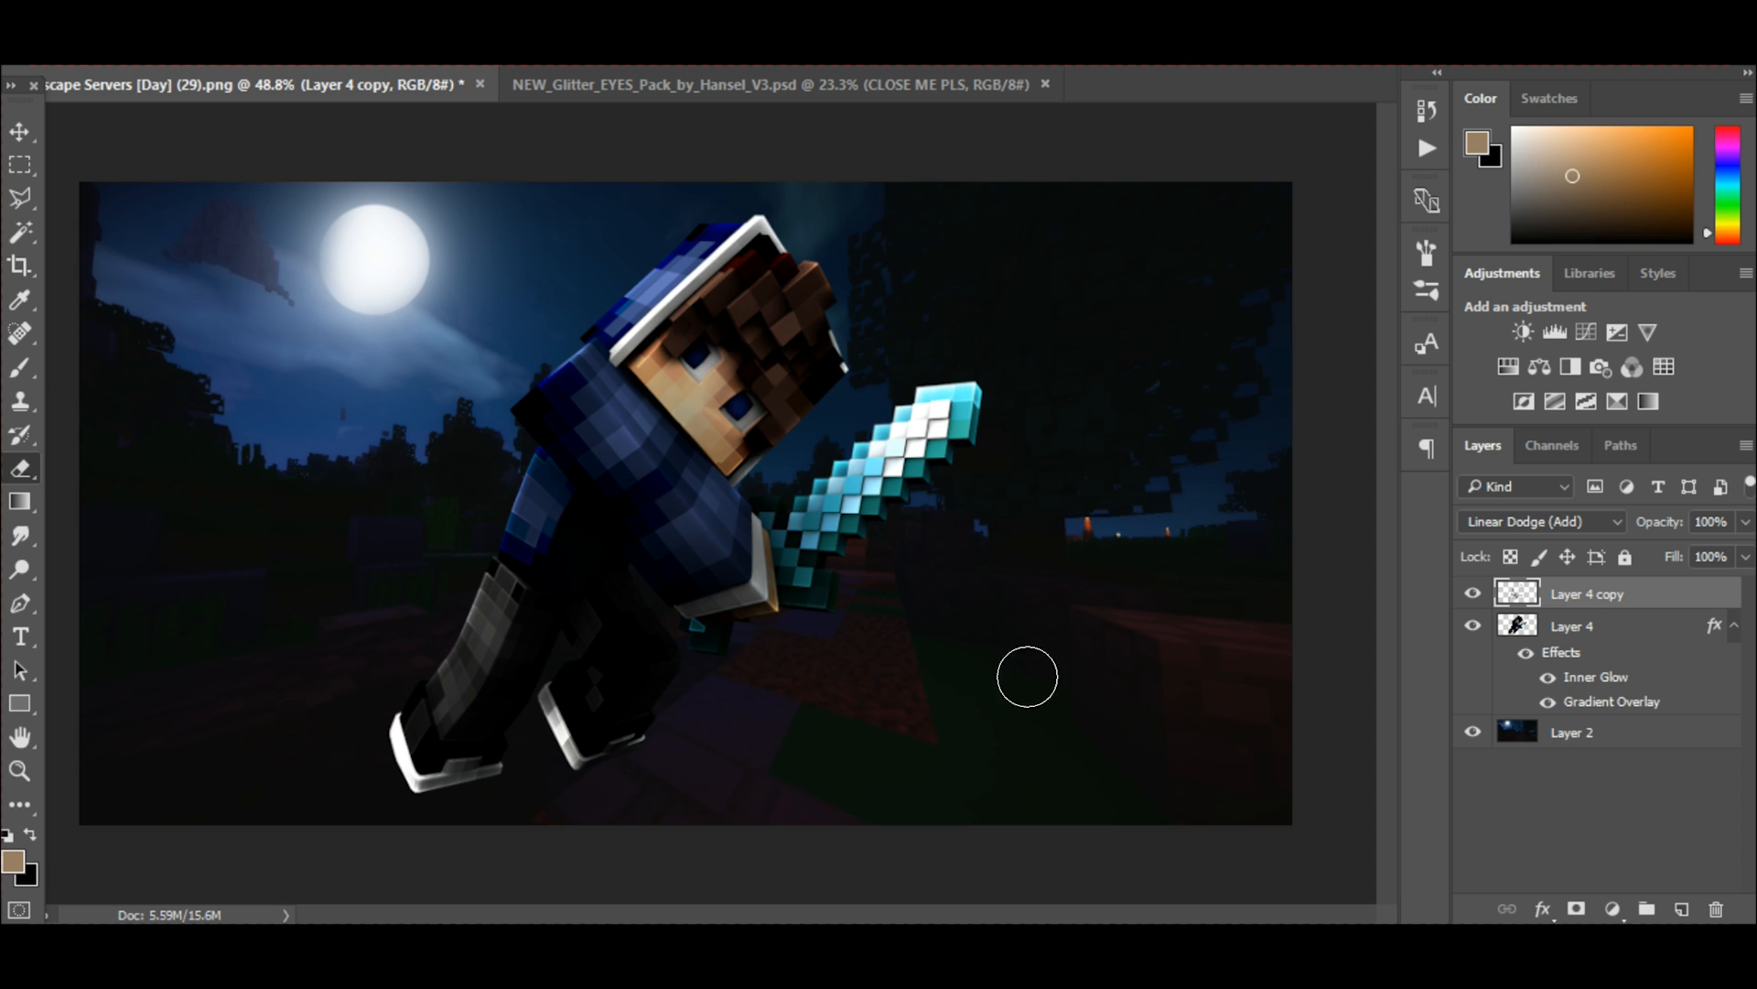
Merge Layer 4 copy and Layer 4 into one layer and switch back to the Move tool.
left_click(1590, 630, "shift")
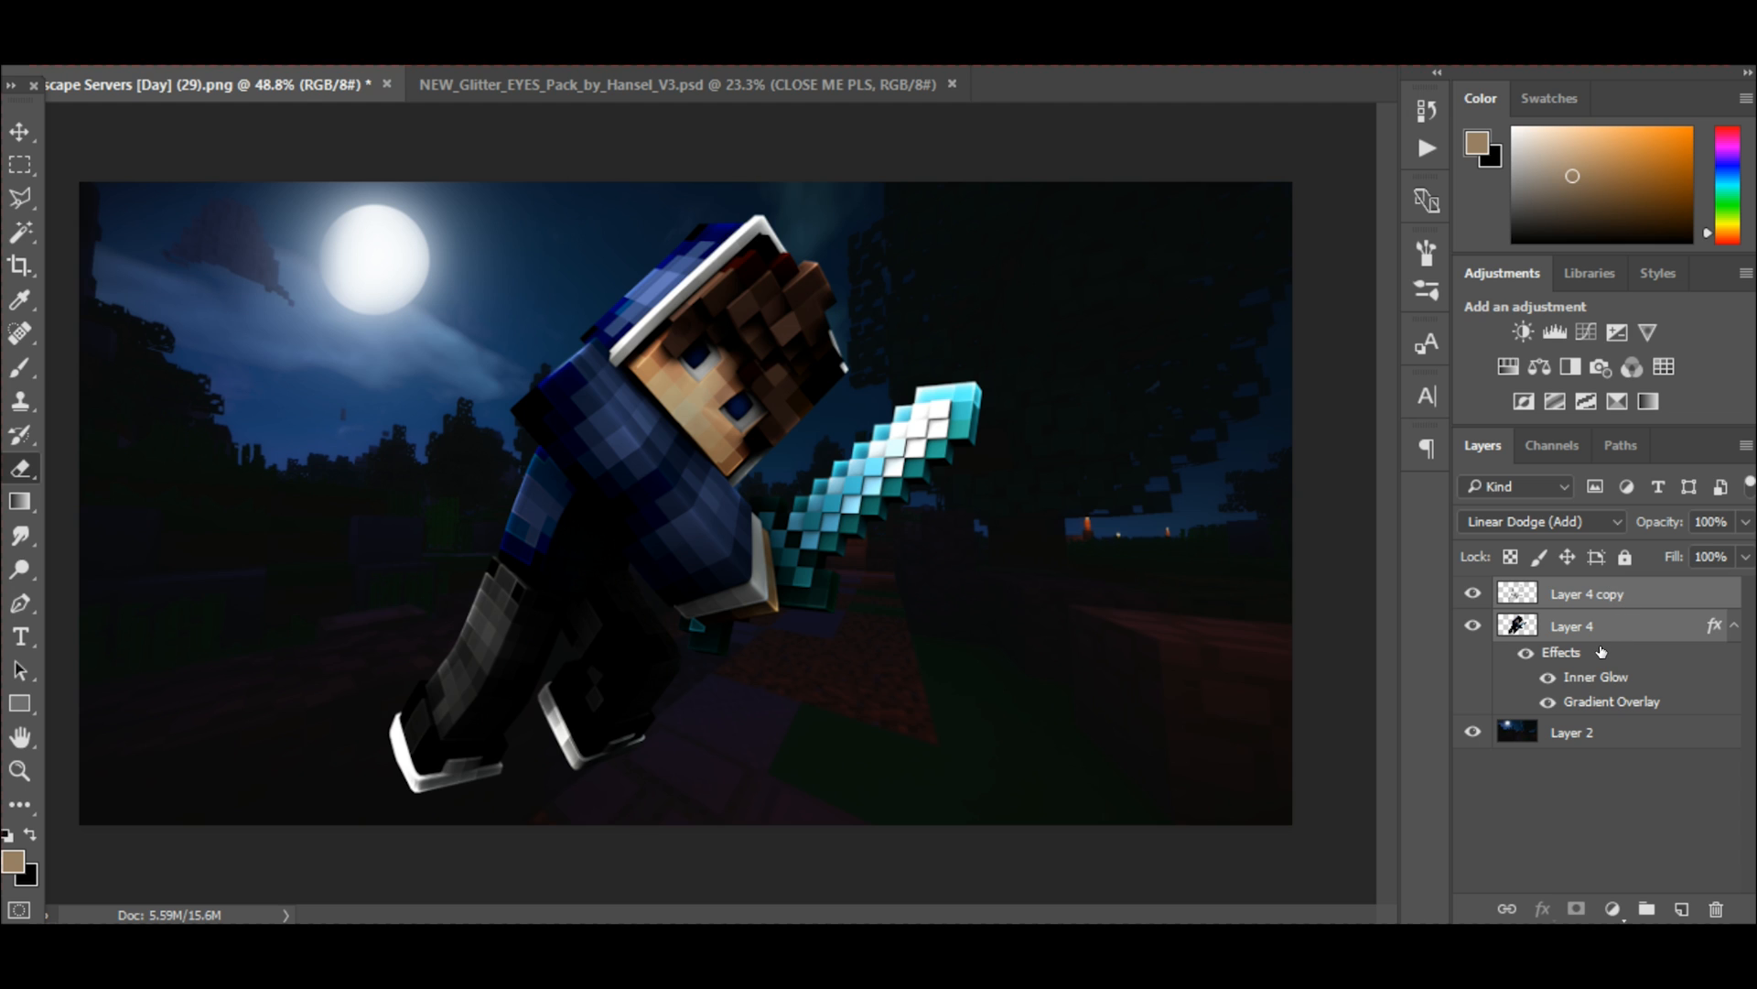
key("ctrl+e")
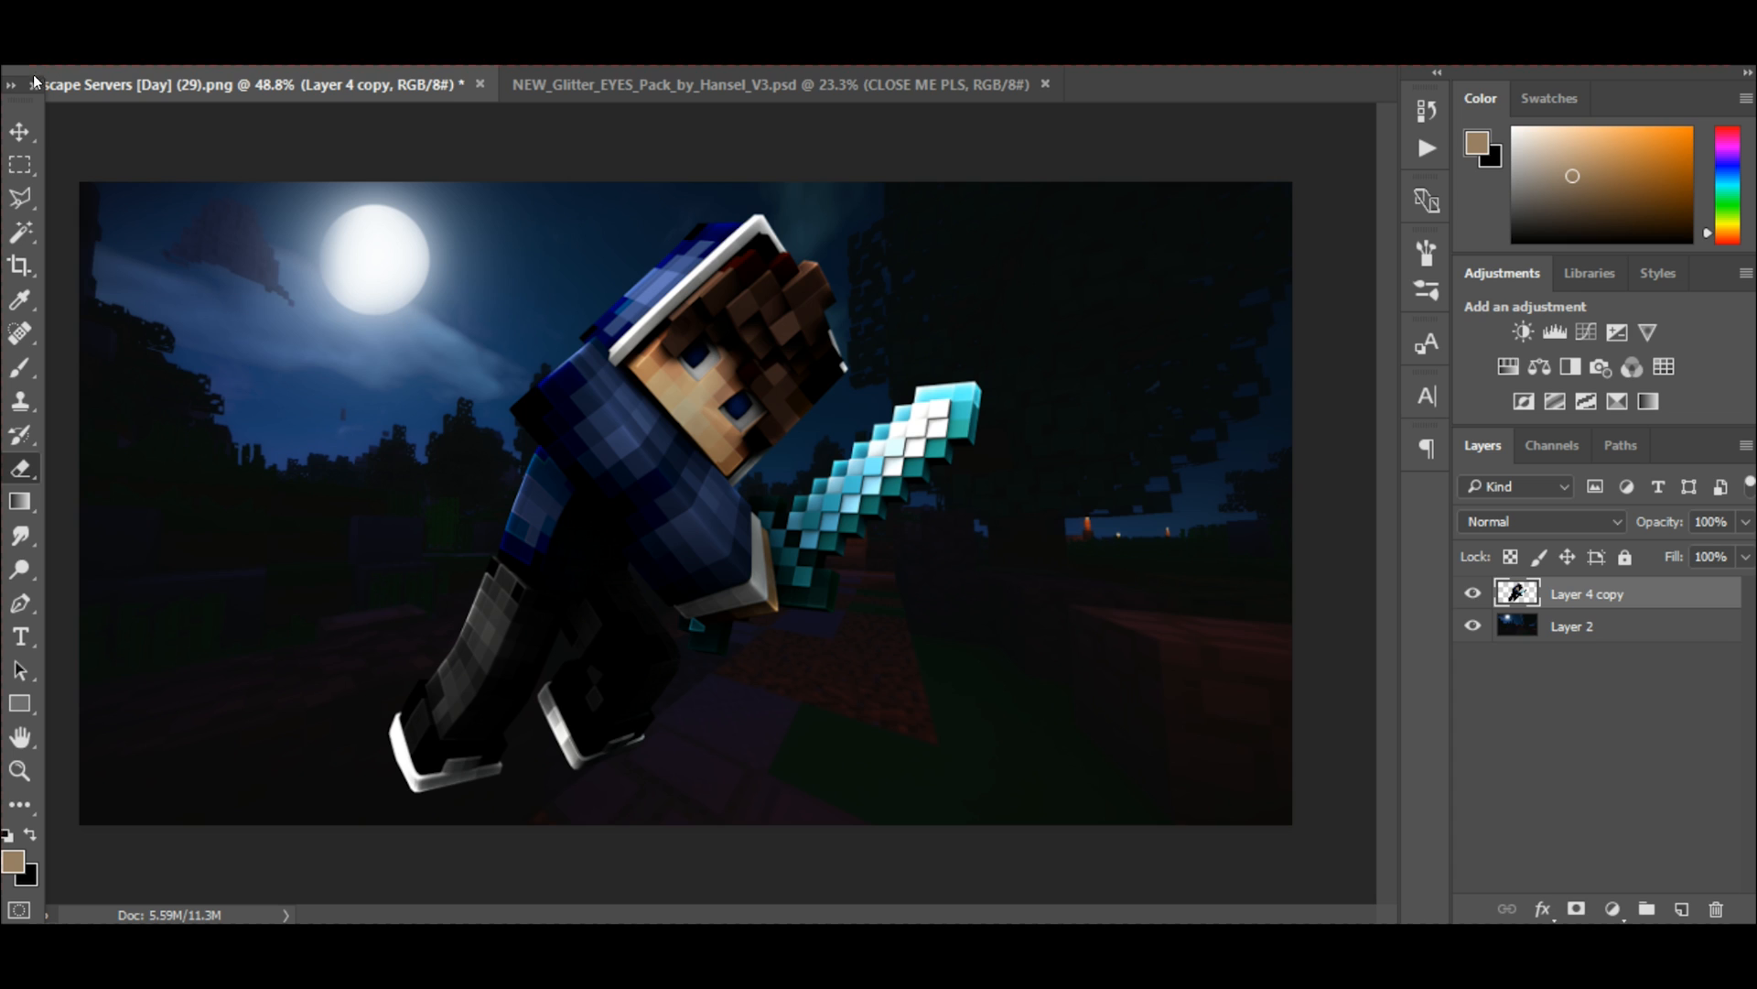
left_click(18, 131)
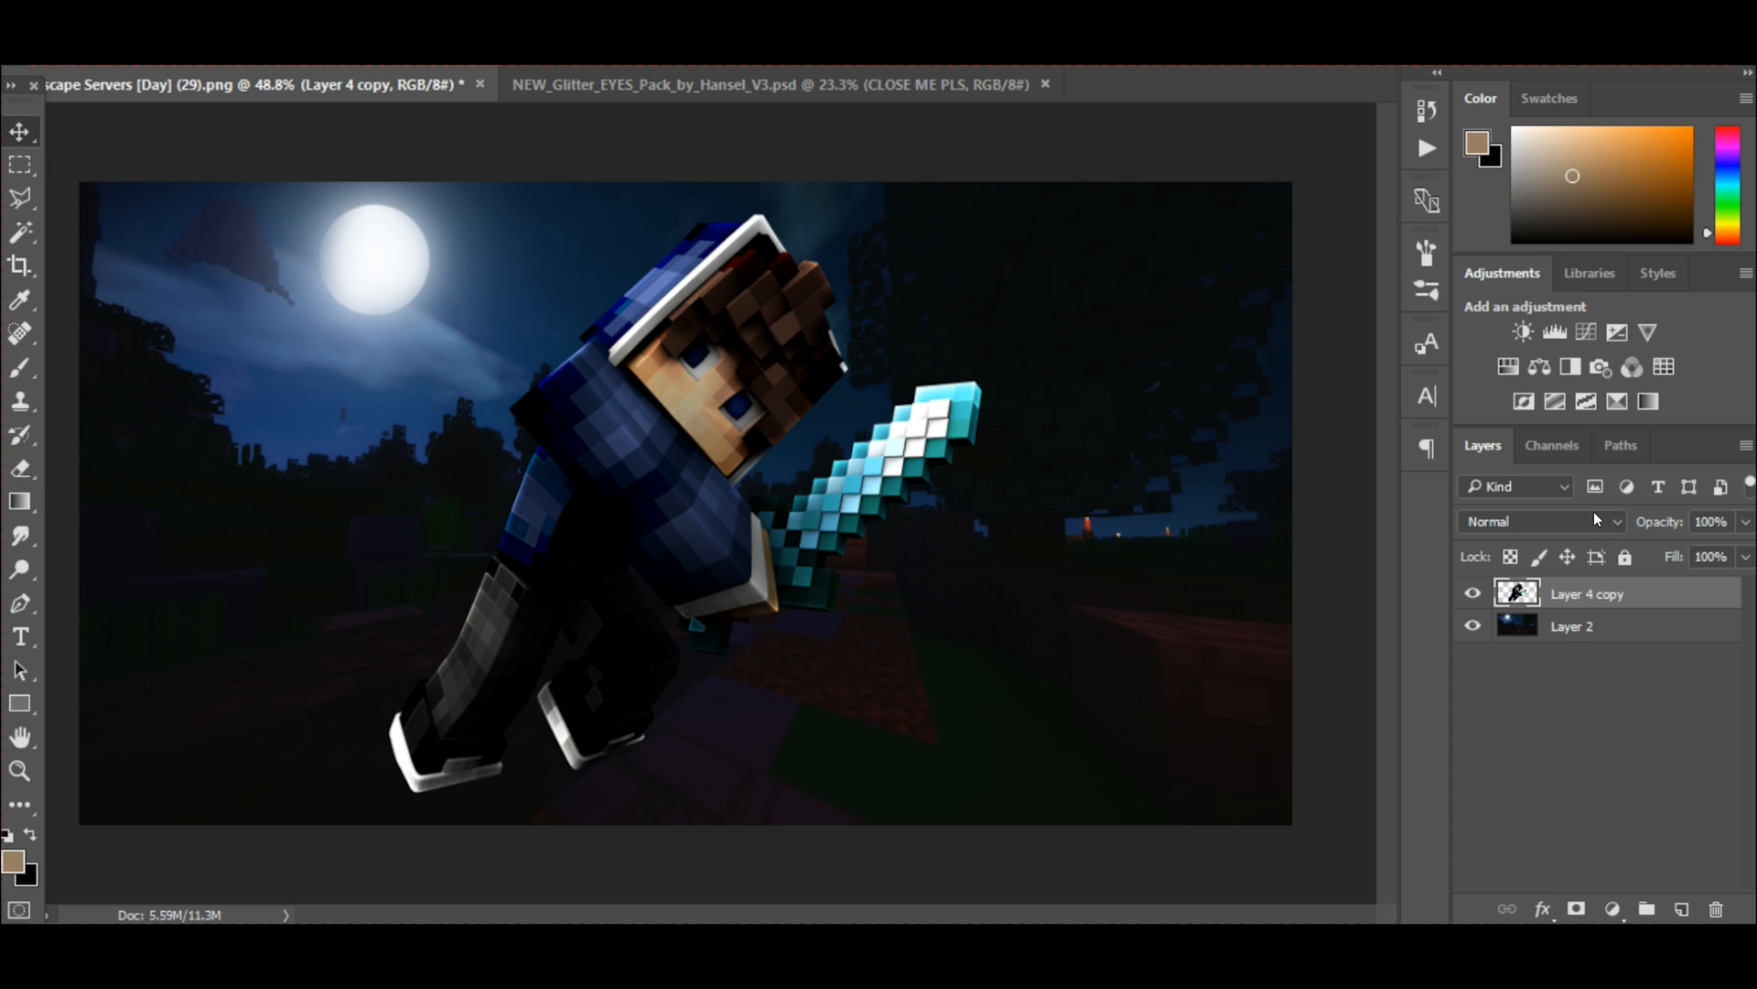
Duplicate Layer 4 copy and apply the Plastic Wrap filter to the duplicate with highlight strength 15, detail 9 and smoothness 7.
key("ctrl+j")
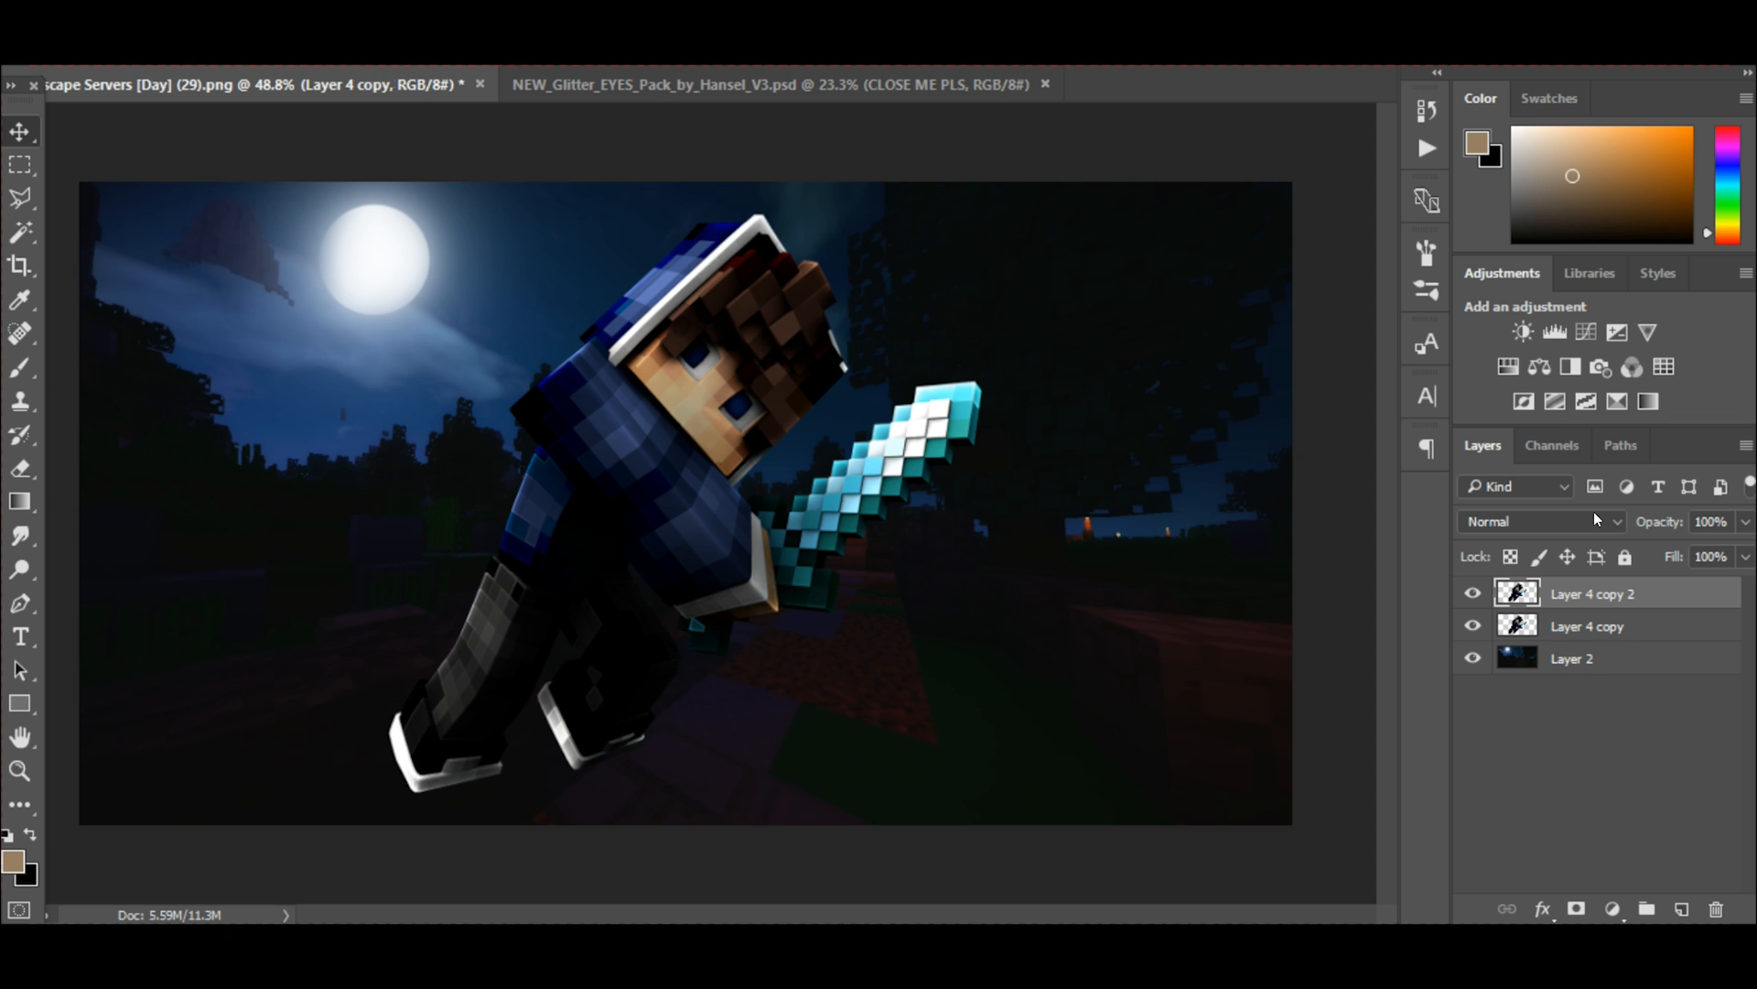
left_click(399, 9)
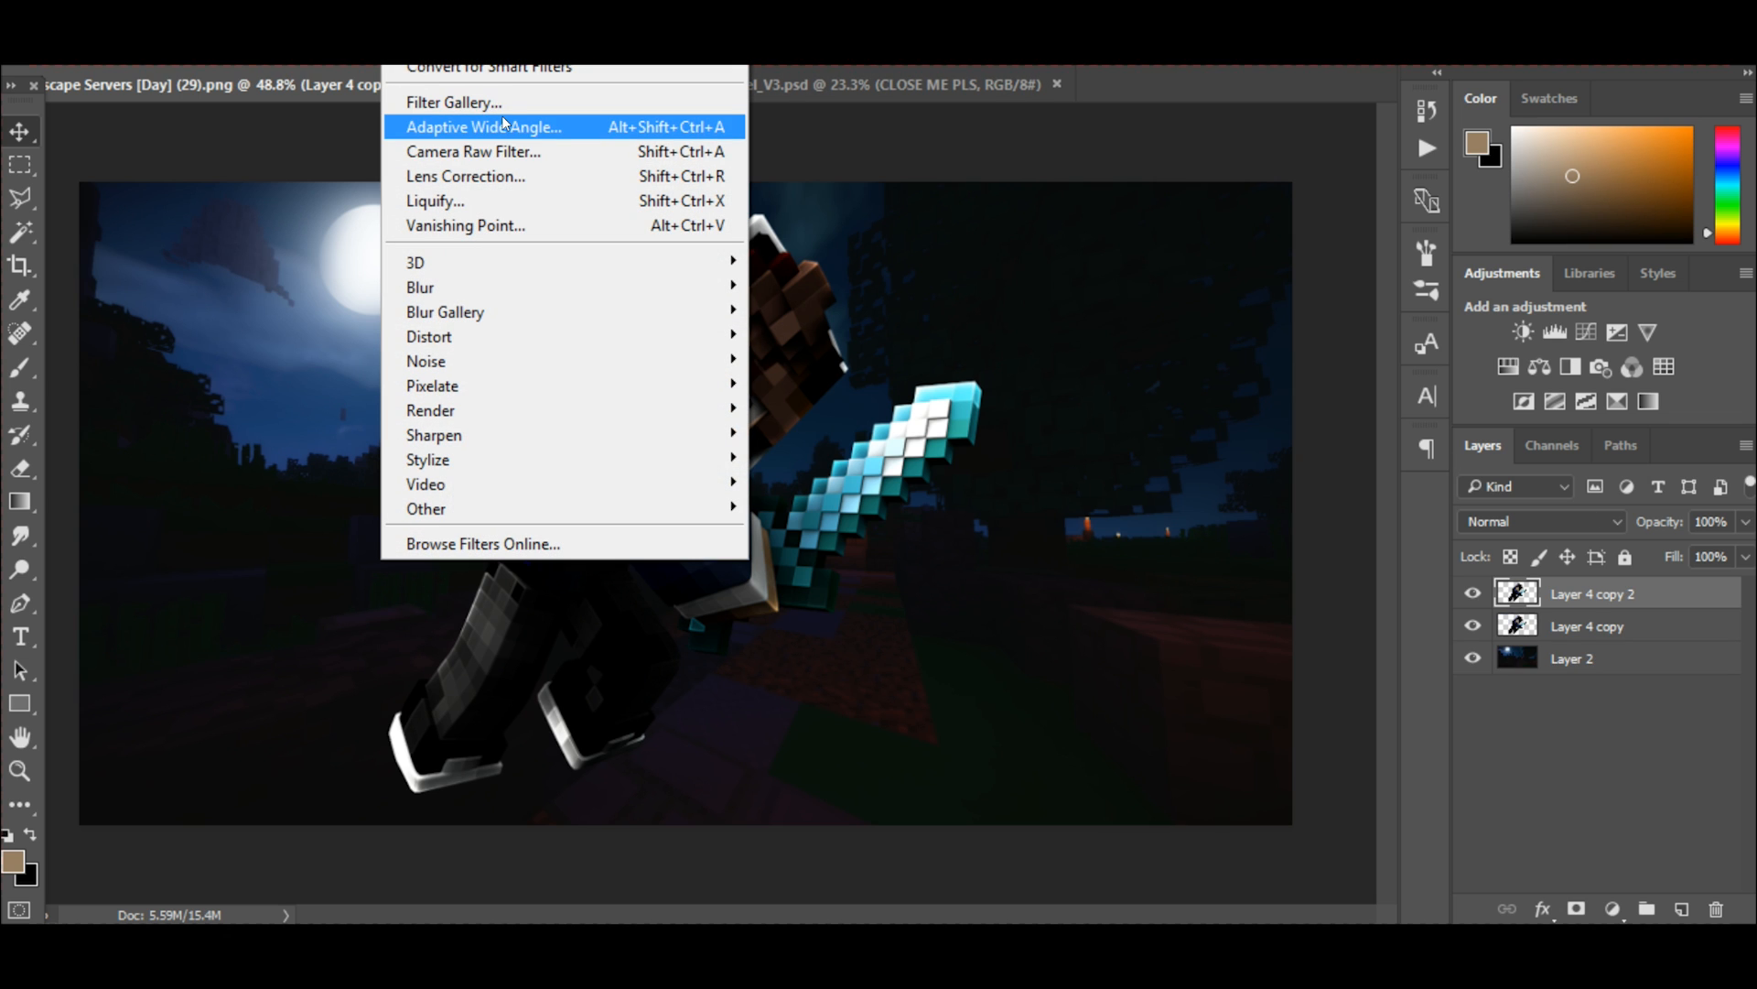
left_click(501, 106)
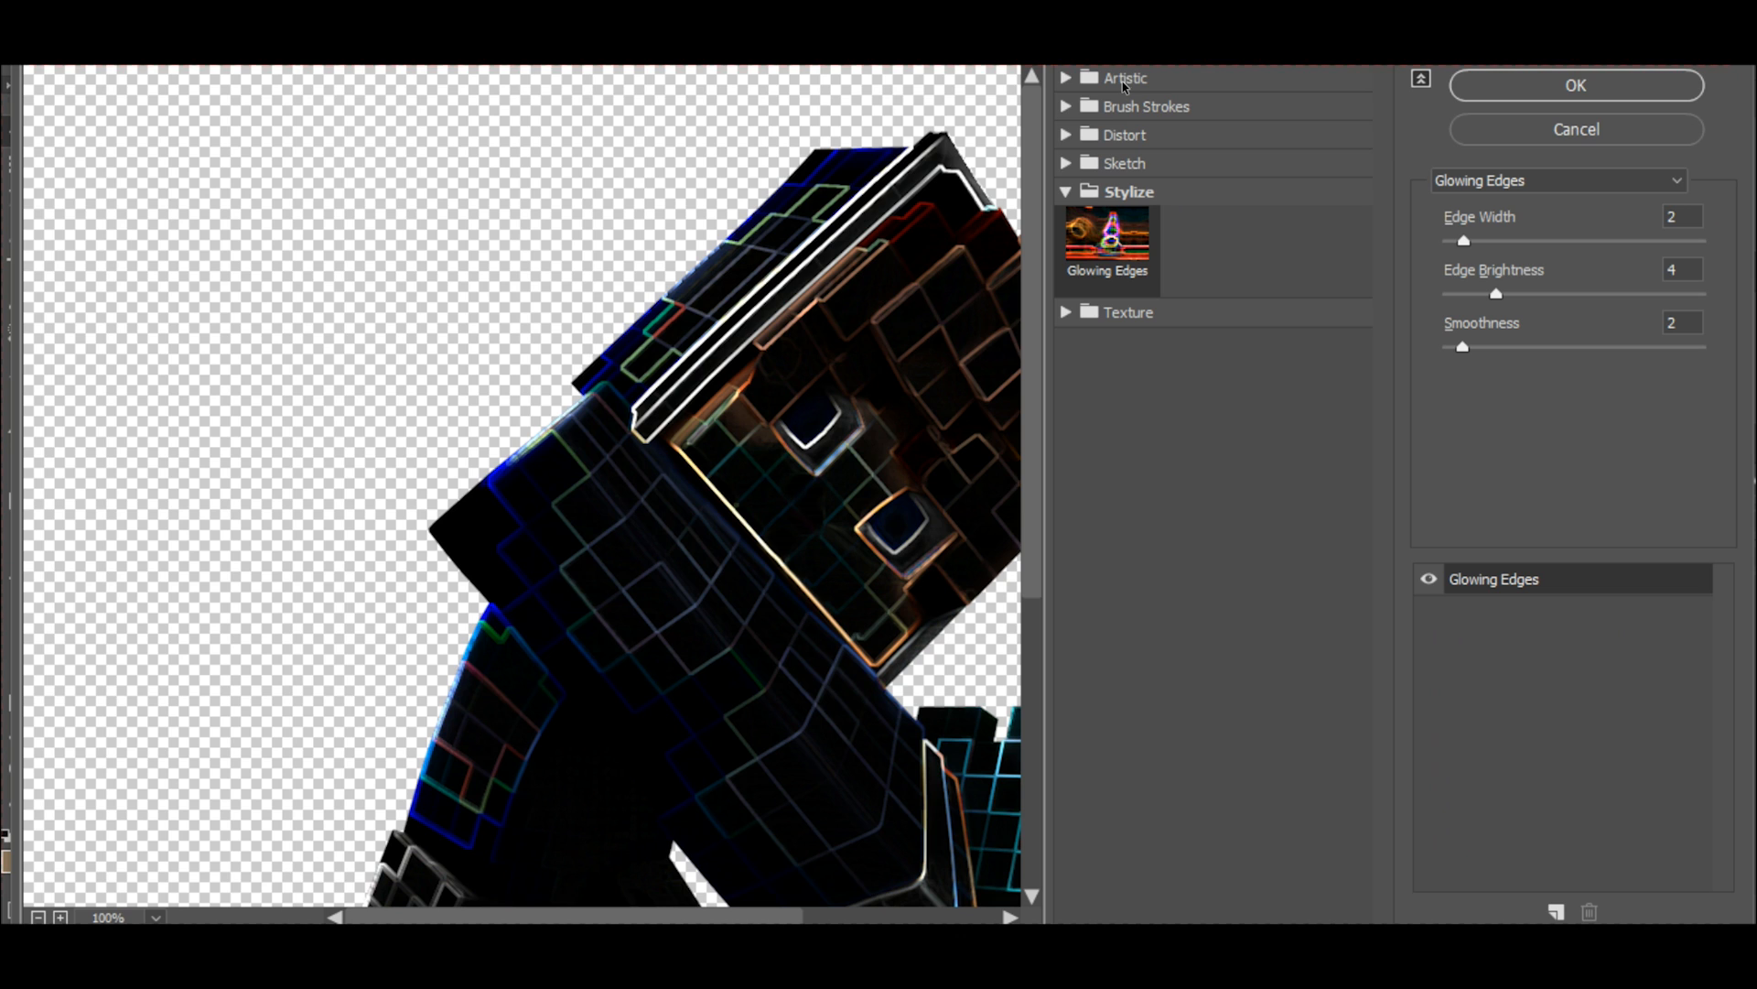
left_click(1124, 81)
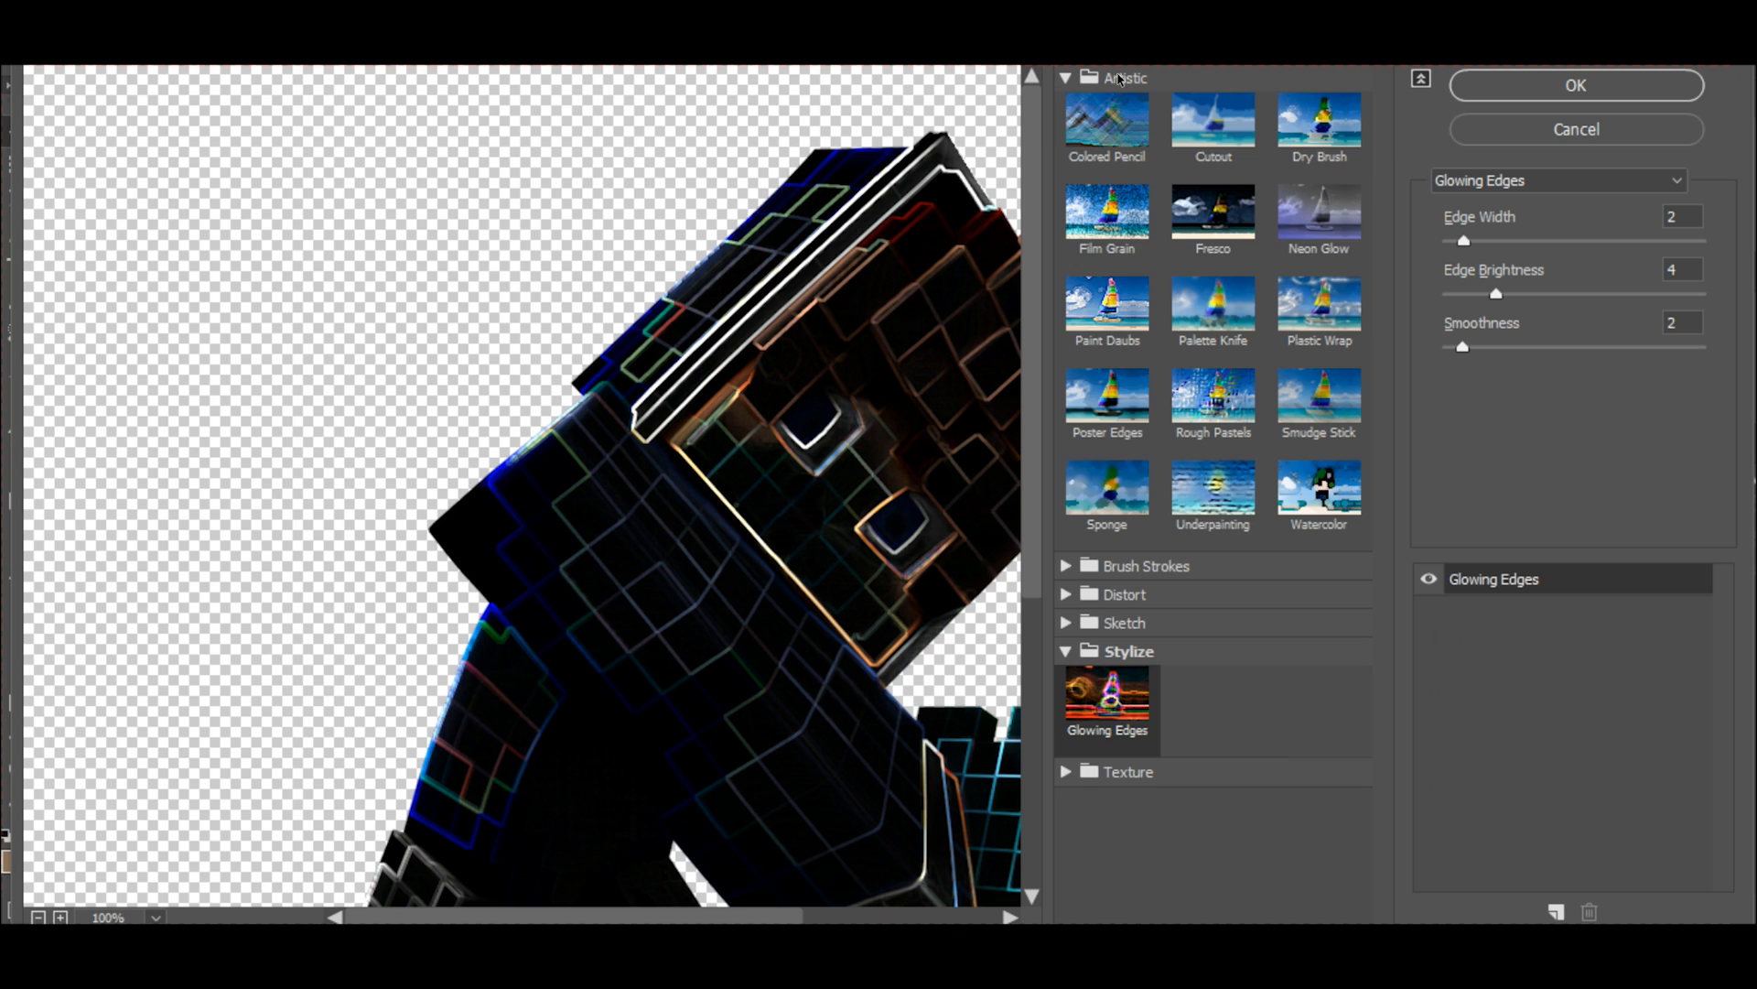
left_click(1312, 304)
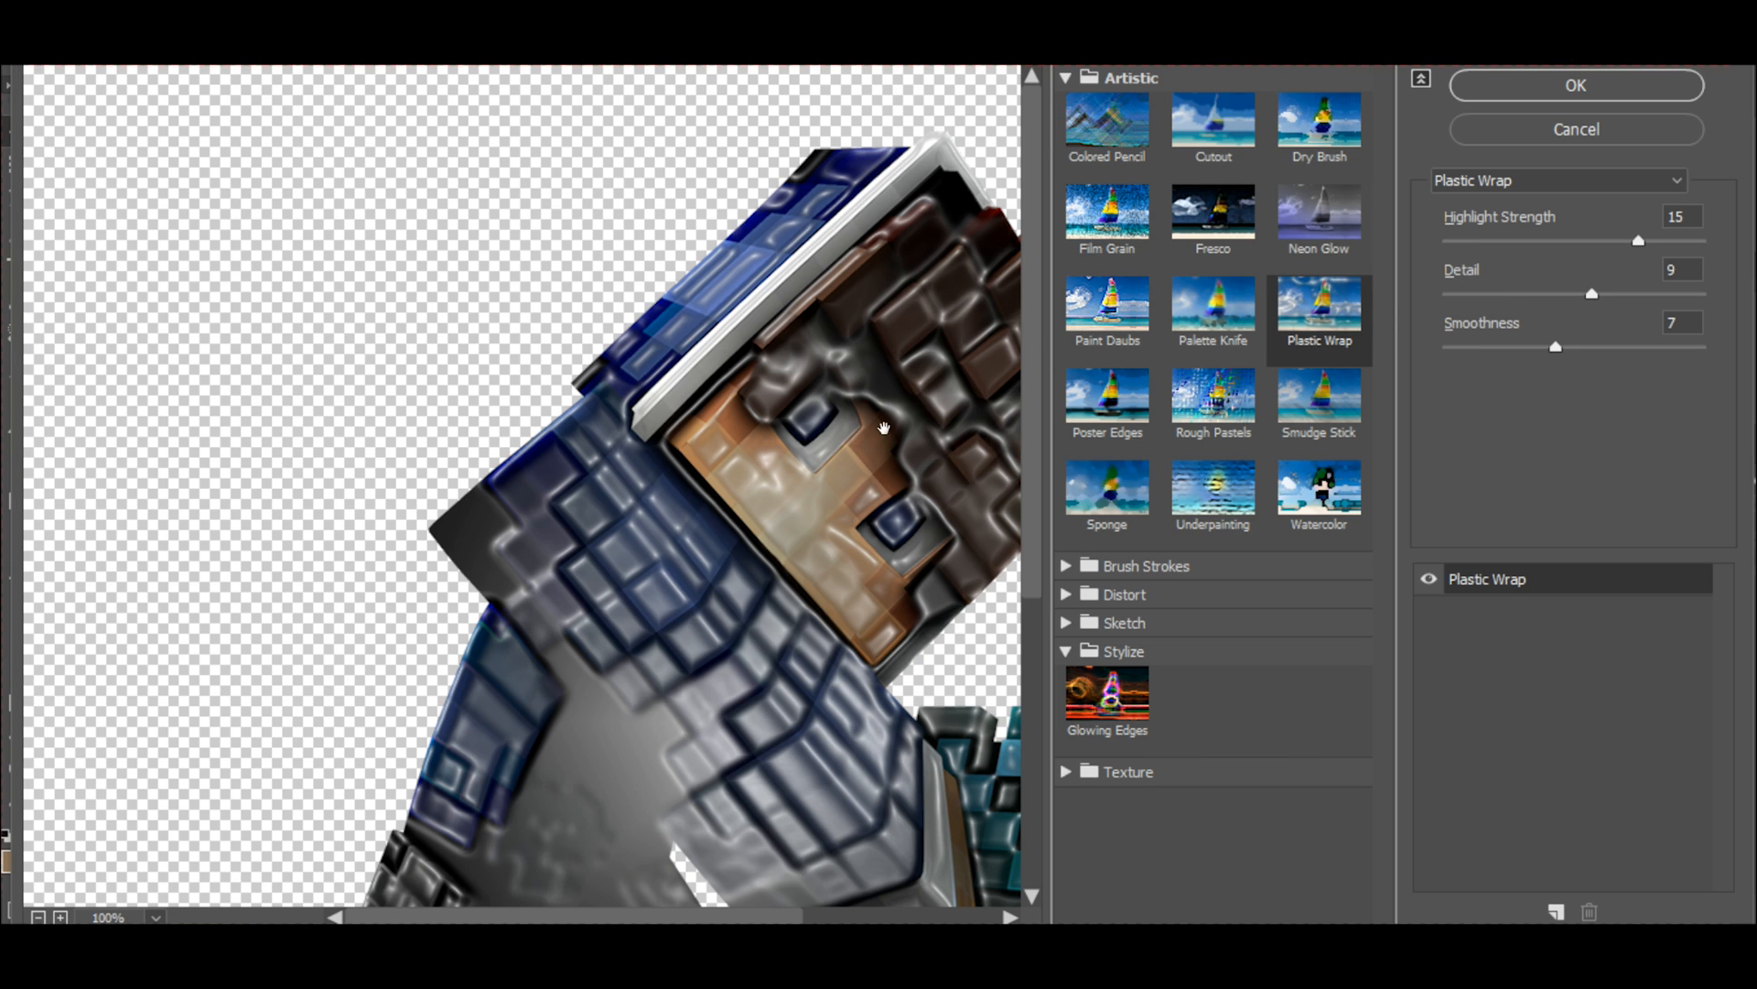
left_click(678, 447, "alt")
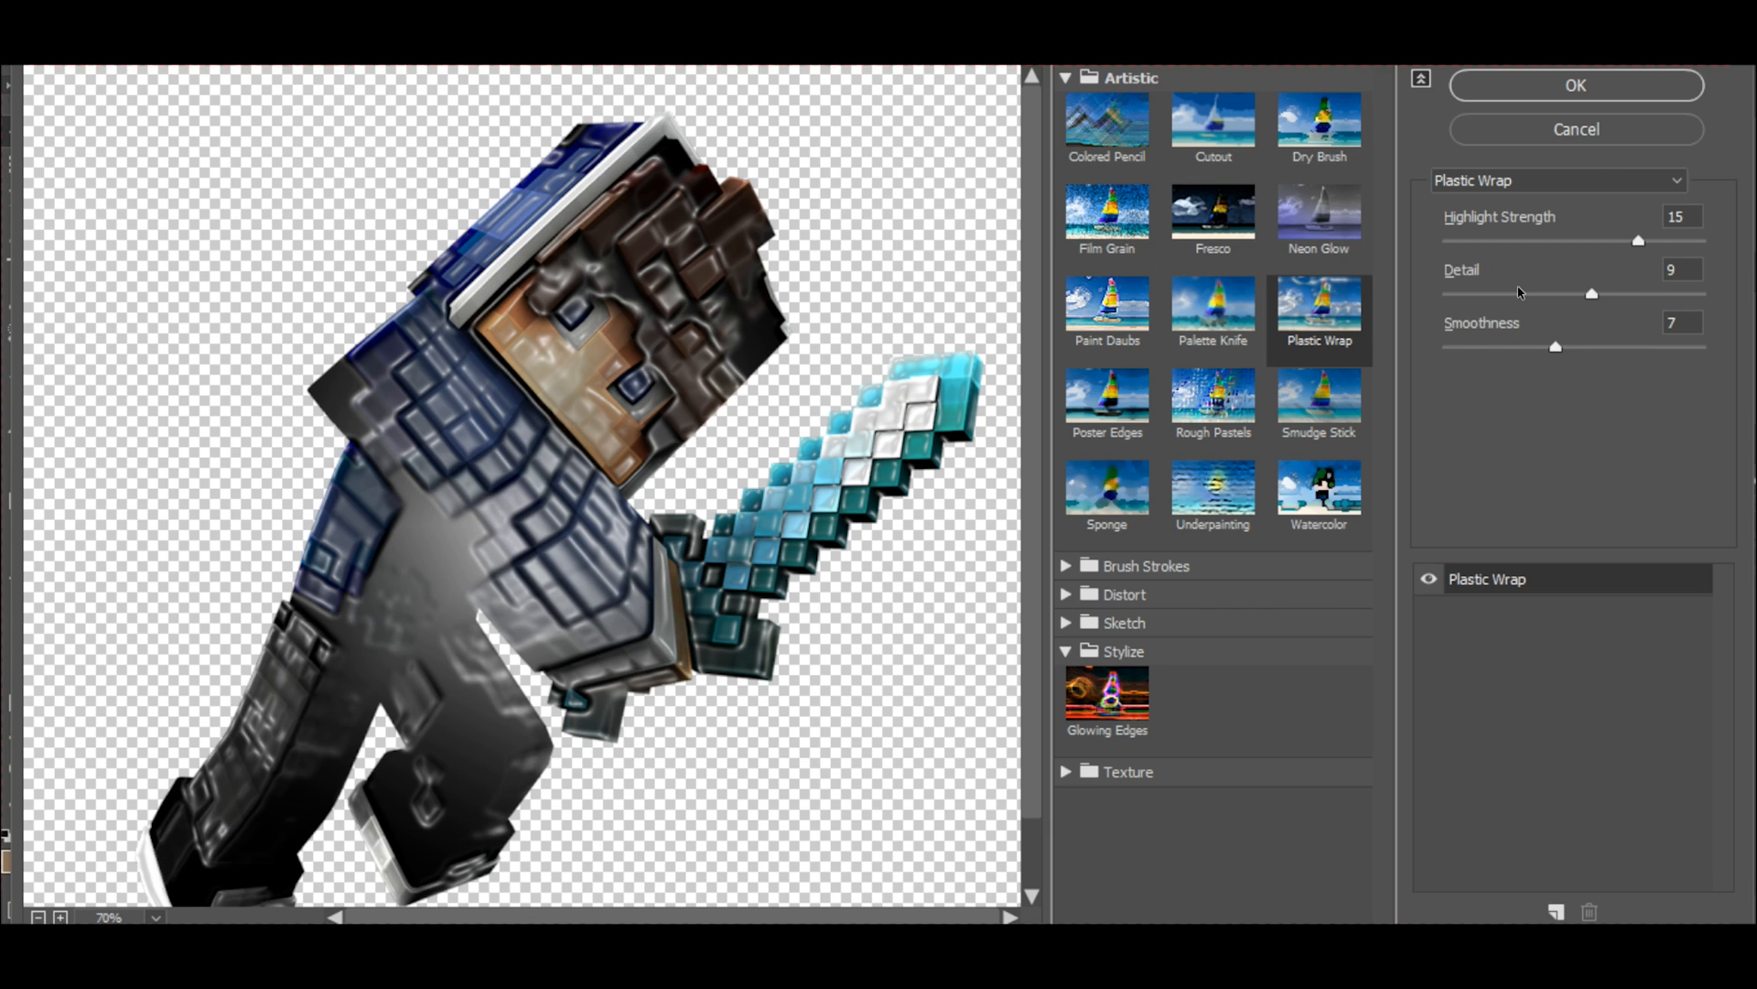
left_click(1505, 89)
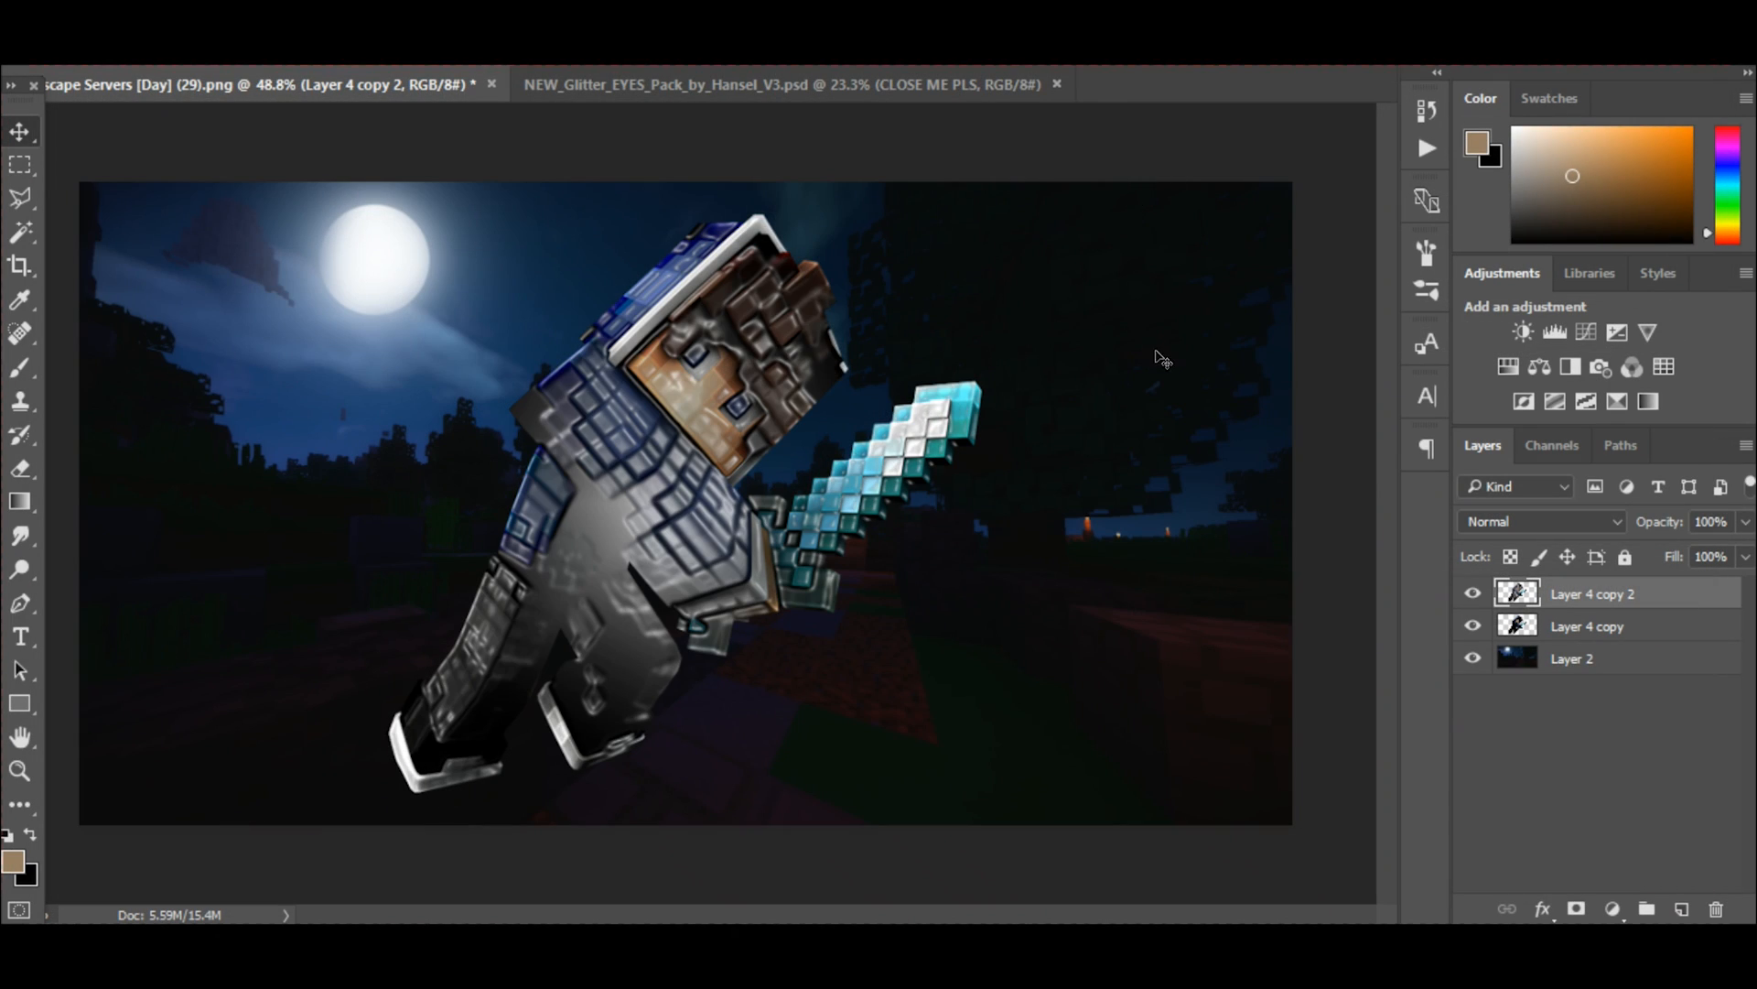
Set the blend mode of Layer 4 copy 2 to Soft Light and its opacity to 30%.
left_click(1545, 524)
left_click(1538, 266)
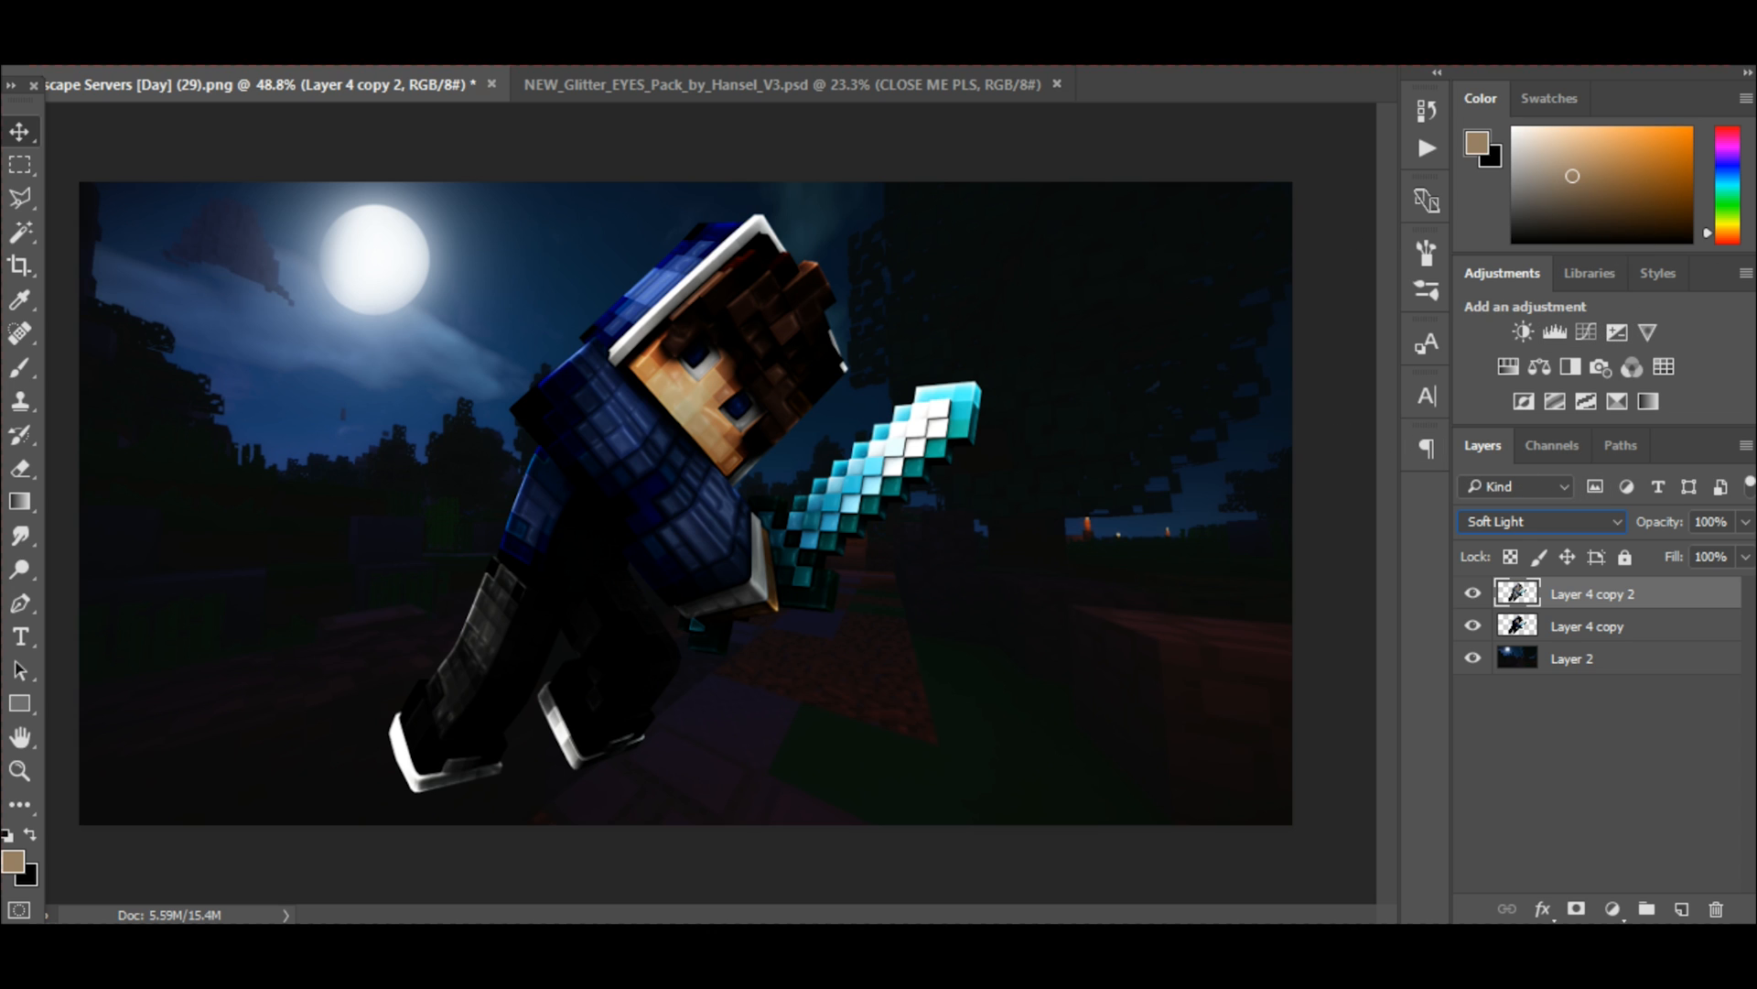
left_click(1748, 524)
left_click_drag(1654, 556, 1664, 558)
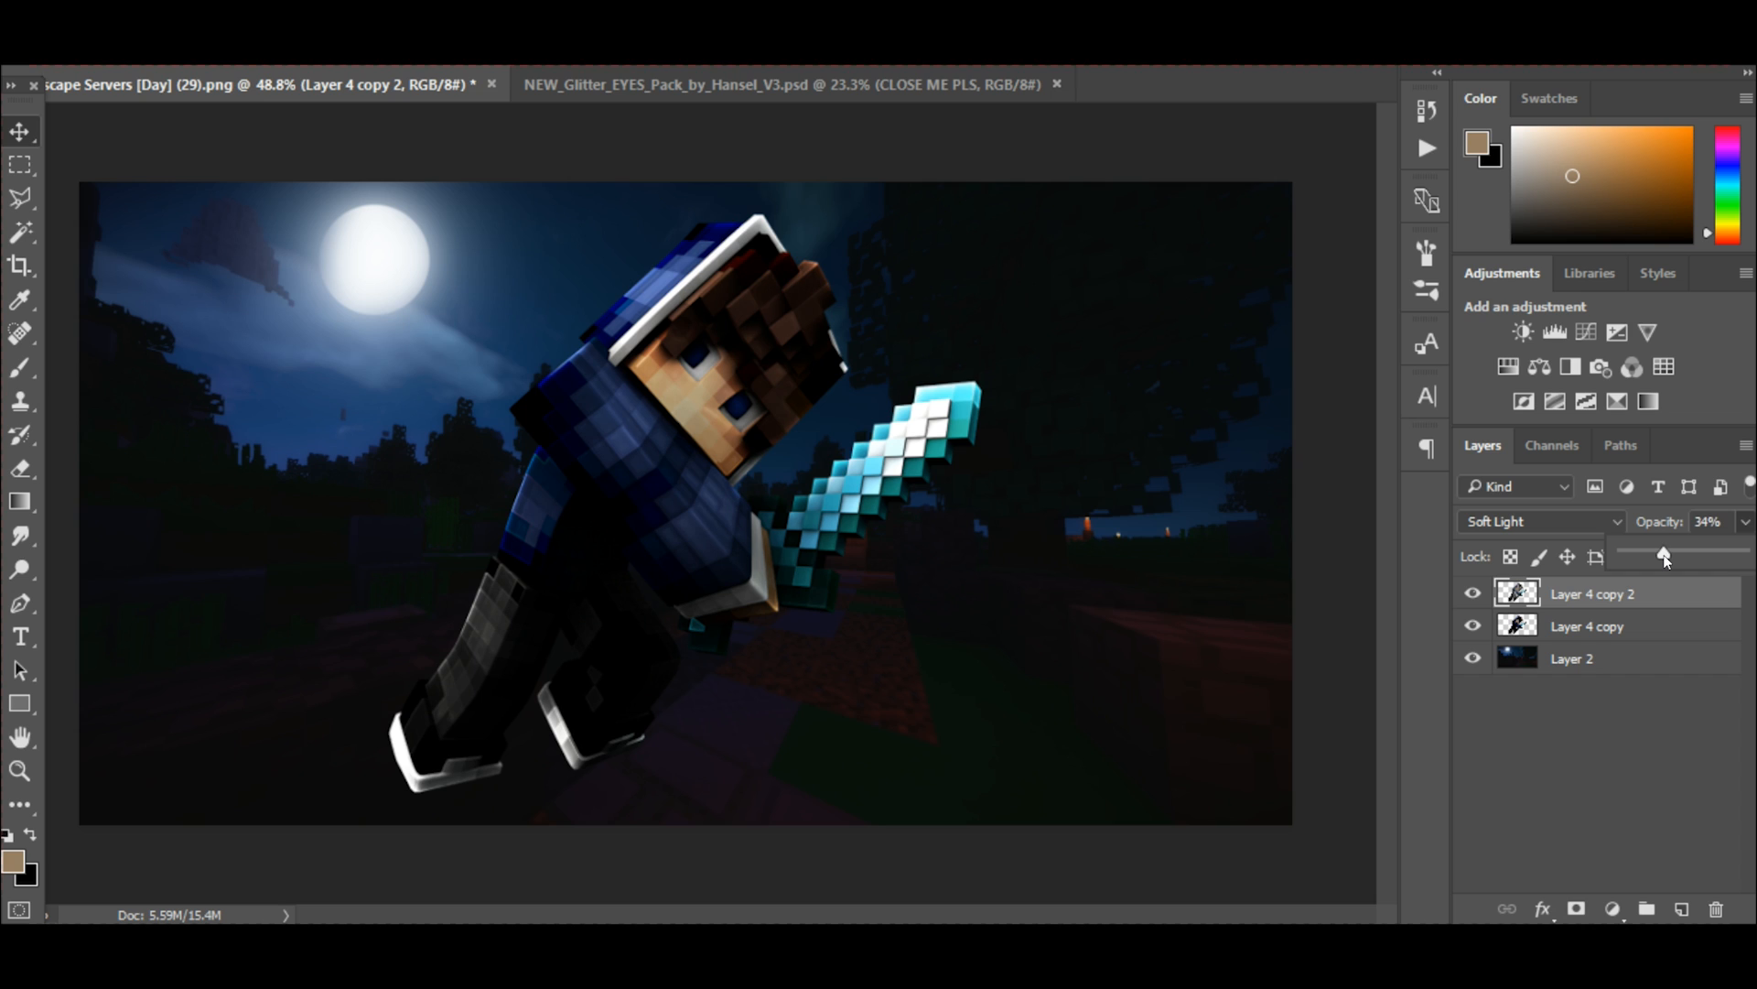
left_click_drag(1670, 555, 1637, 555)
Erase parts of the plastic wrap effect on Layer 4 copy 2, compare with it hidden, and merge it with Layer 4 copy.
left_click(21, 468)
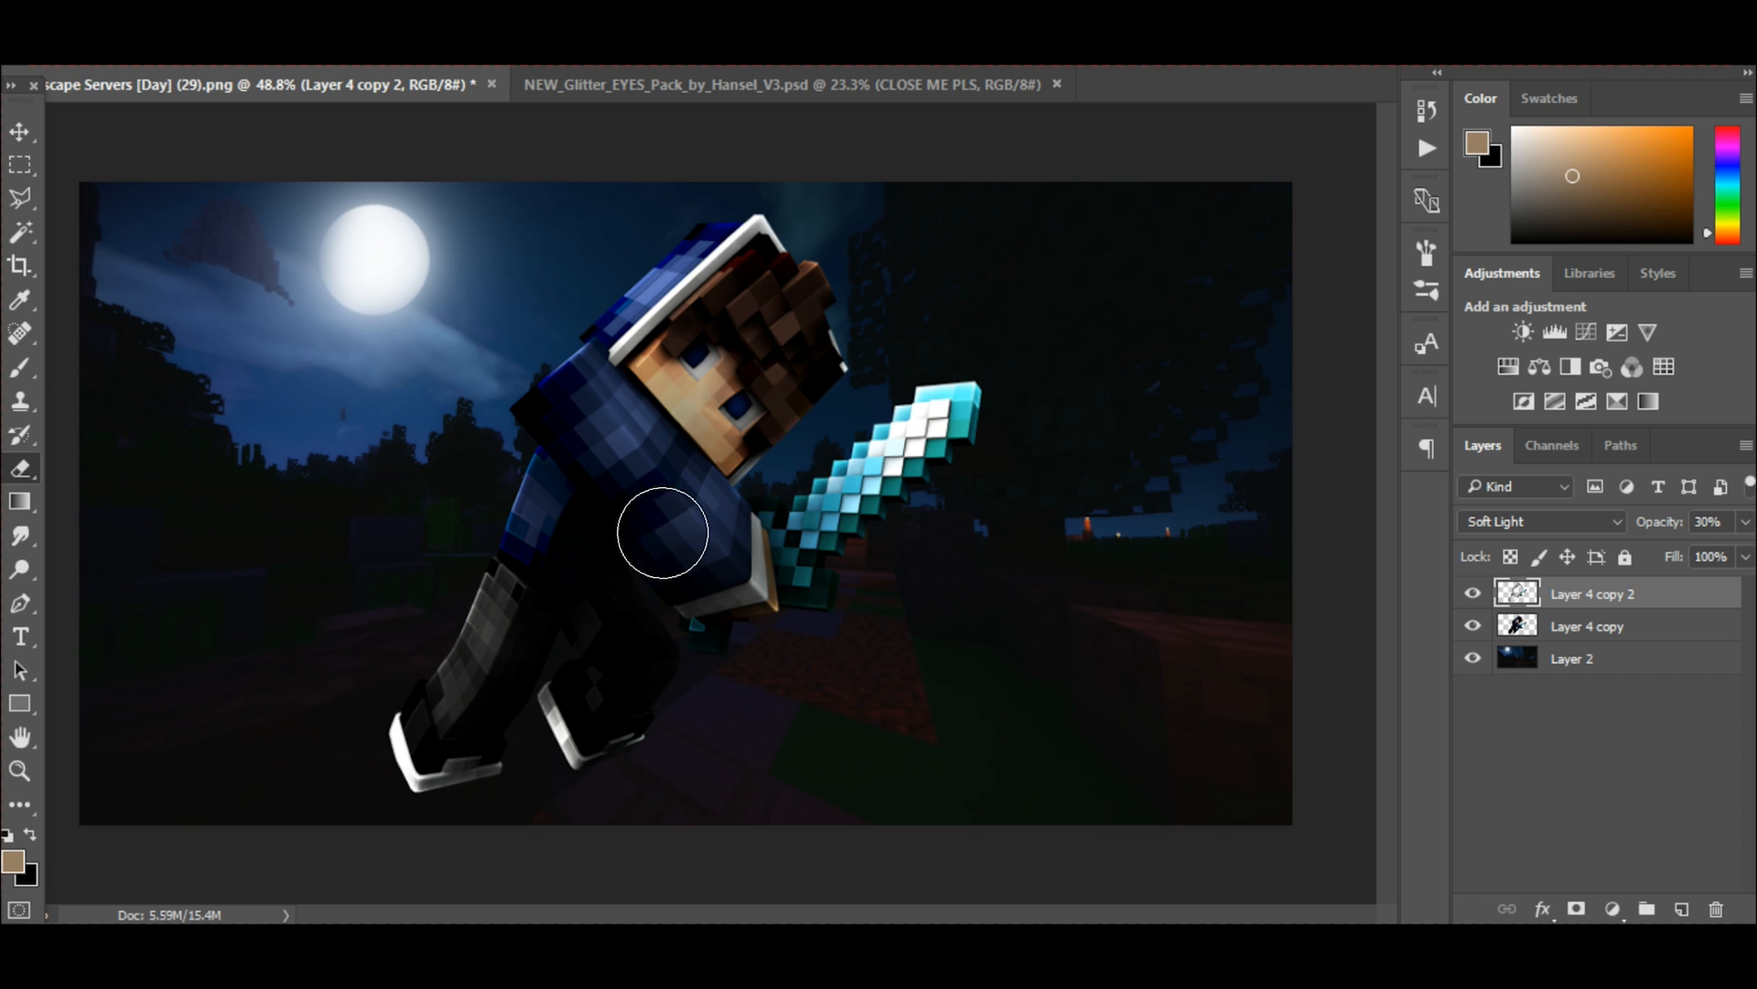
left_click(1472, 598)
left_click(1473, 599)
left_click(1472, 601)
left_click(1472, 601)
left_click(1561, 626, "shift")
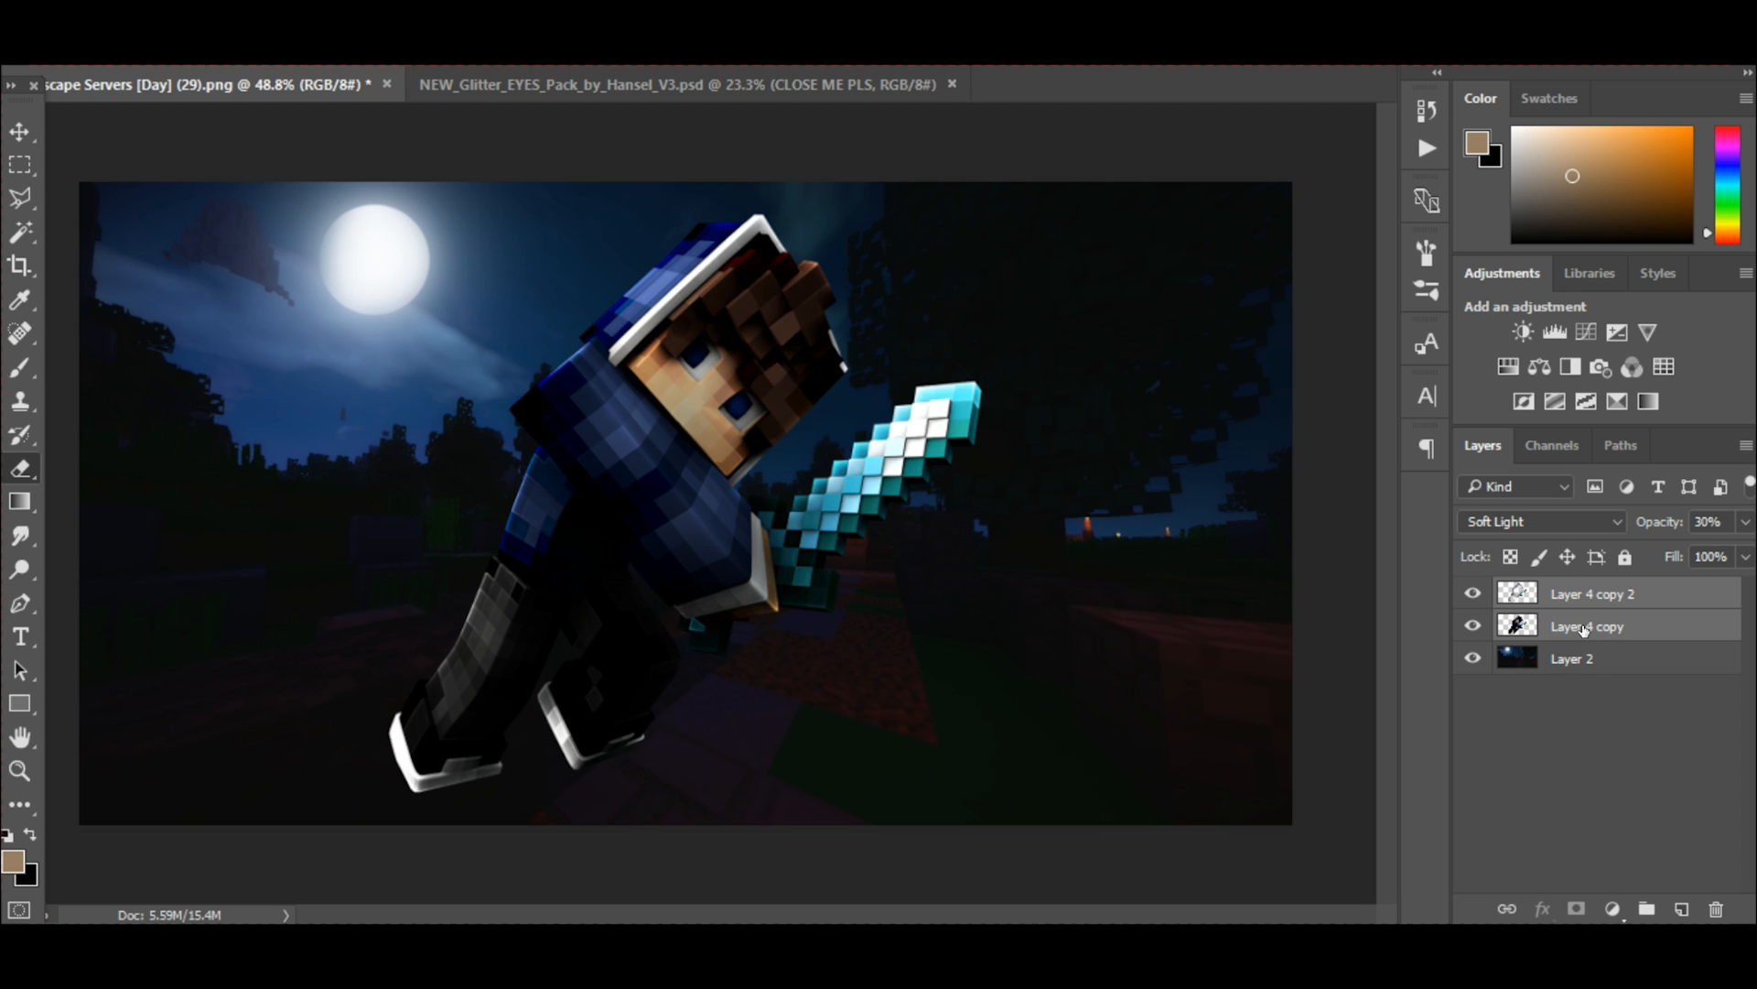
key("ctrl+e")
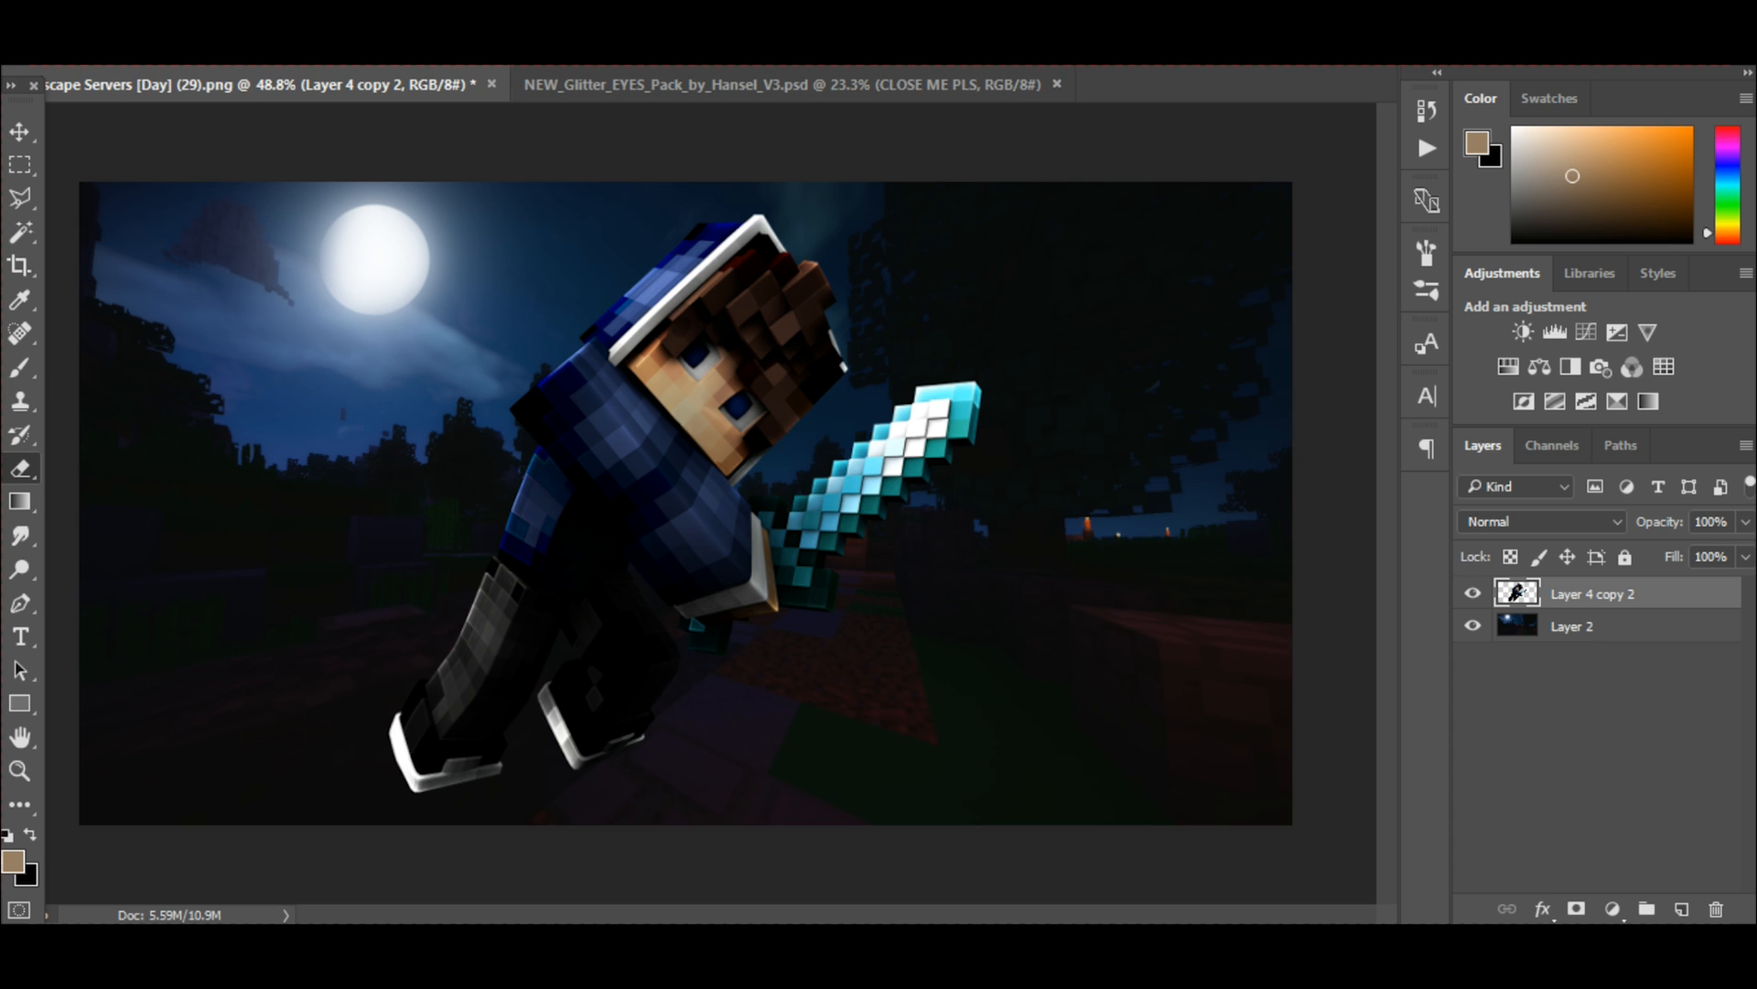
Open Liquify on the character layer and push the hair and hood trim outward with a brush size of 300.
left_click(401, 7)
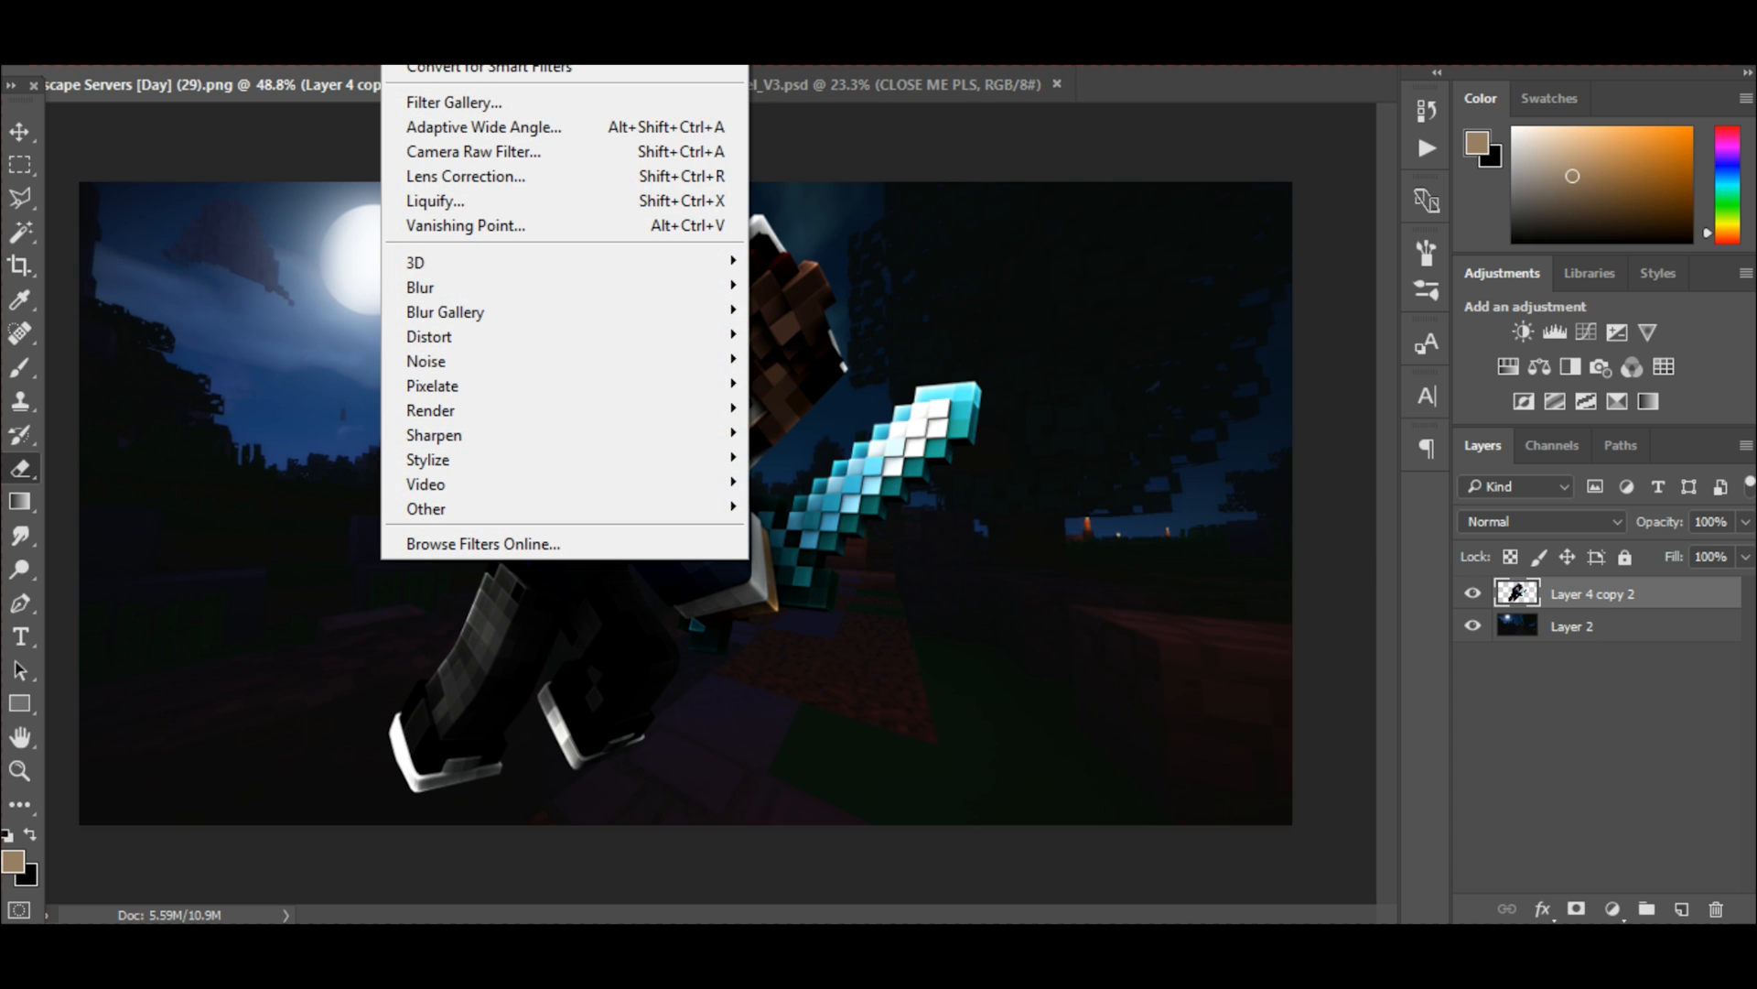
left_click(468, 200)
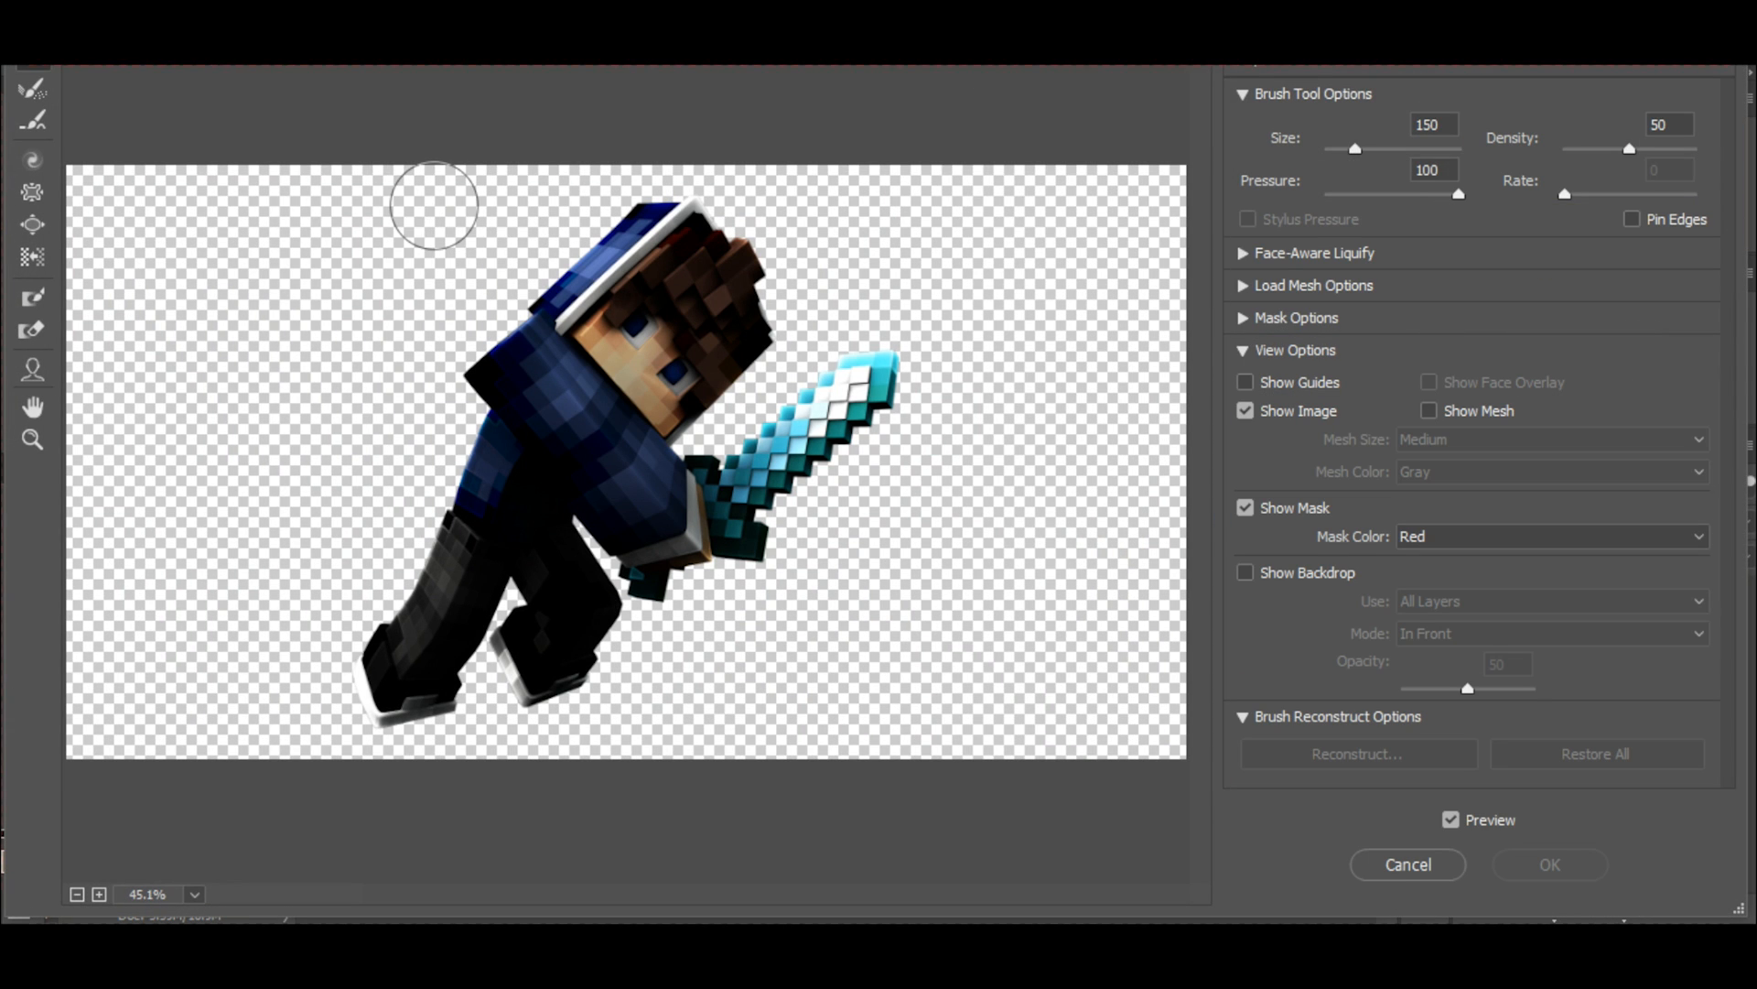
key("ctrl+plus")
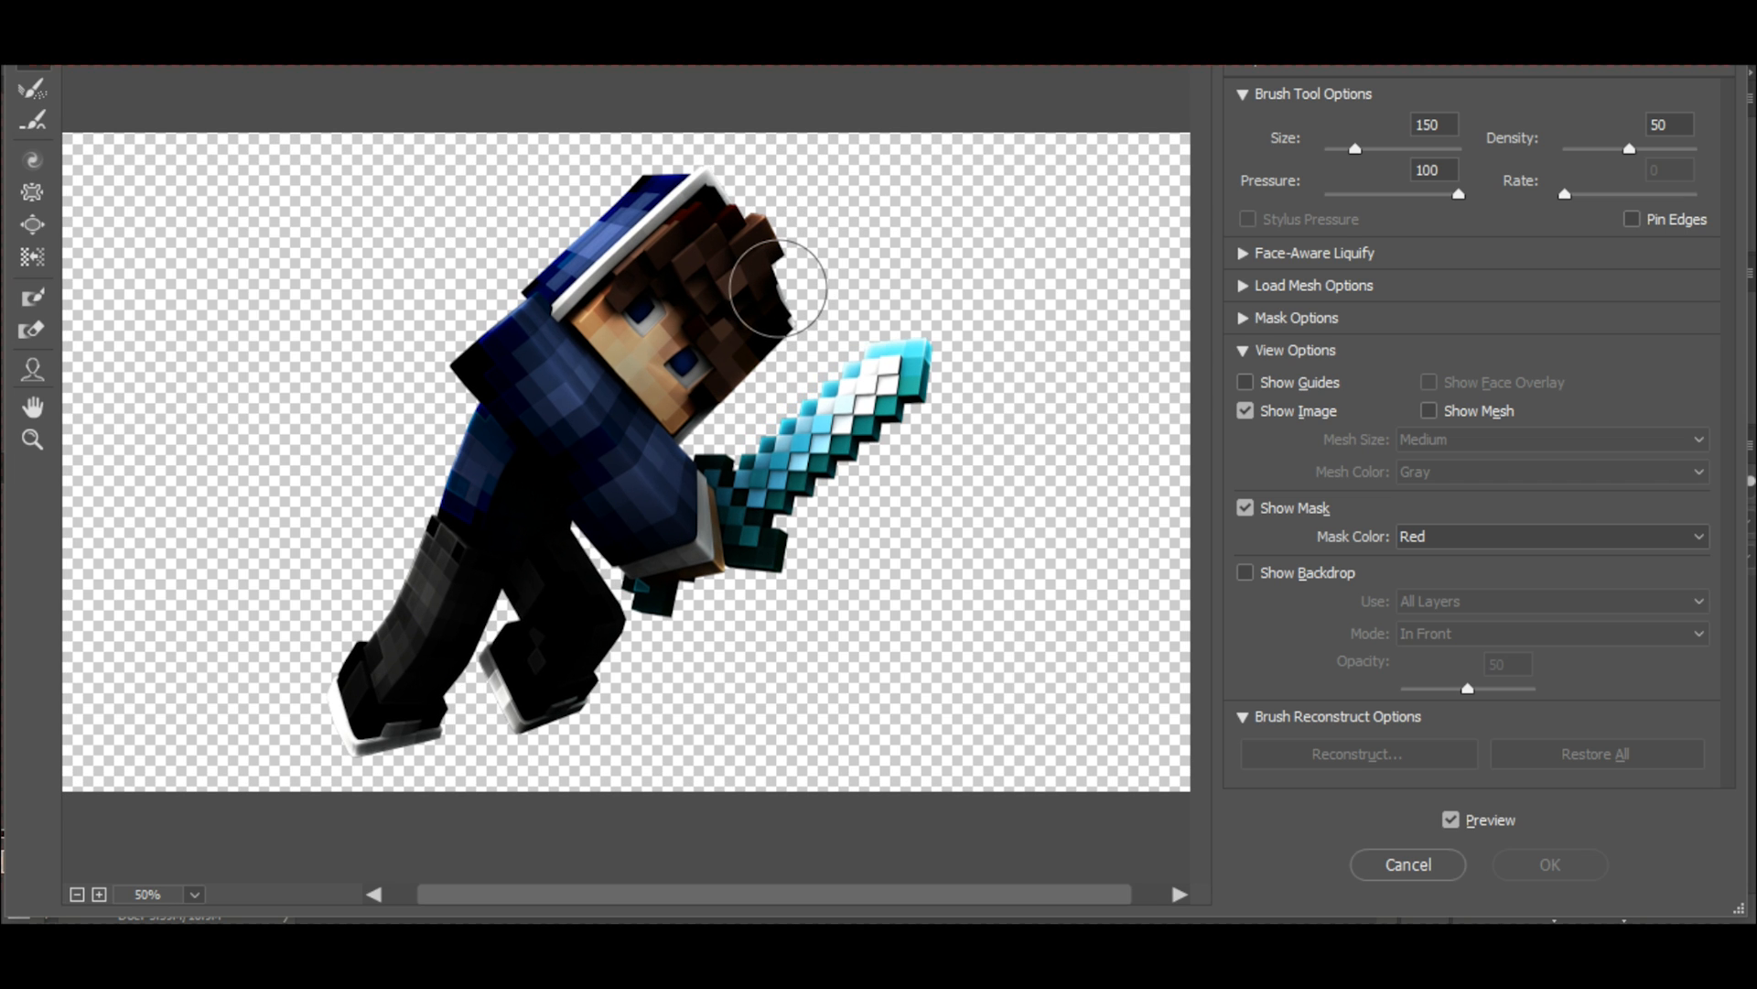
key("bracketright")
key("bracketright")
key("bracketright")
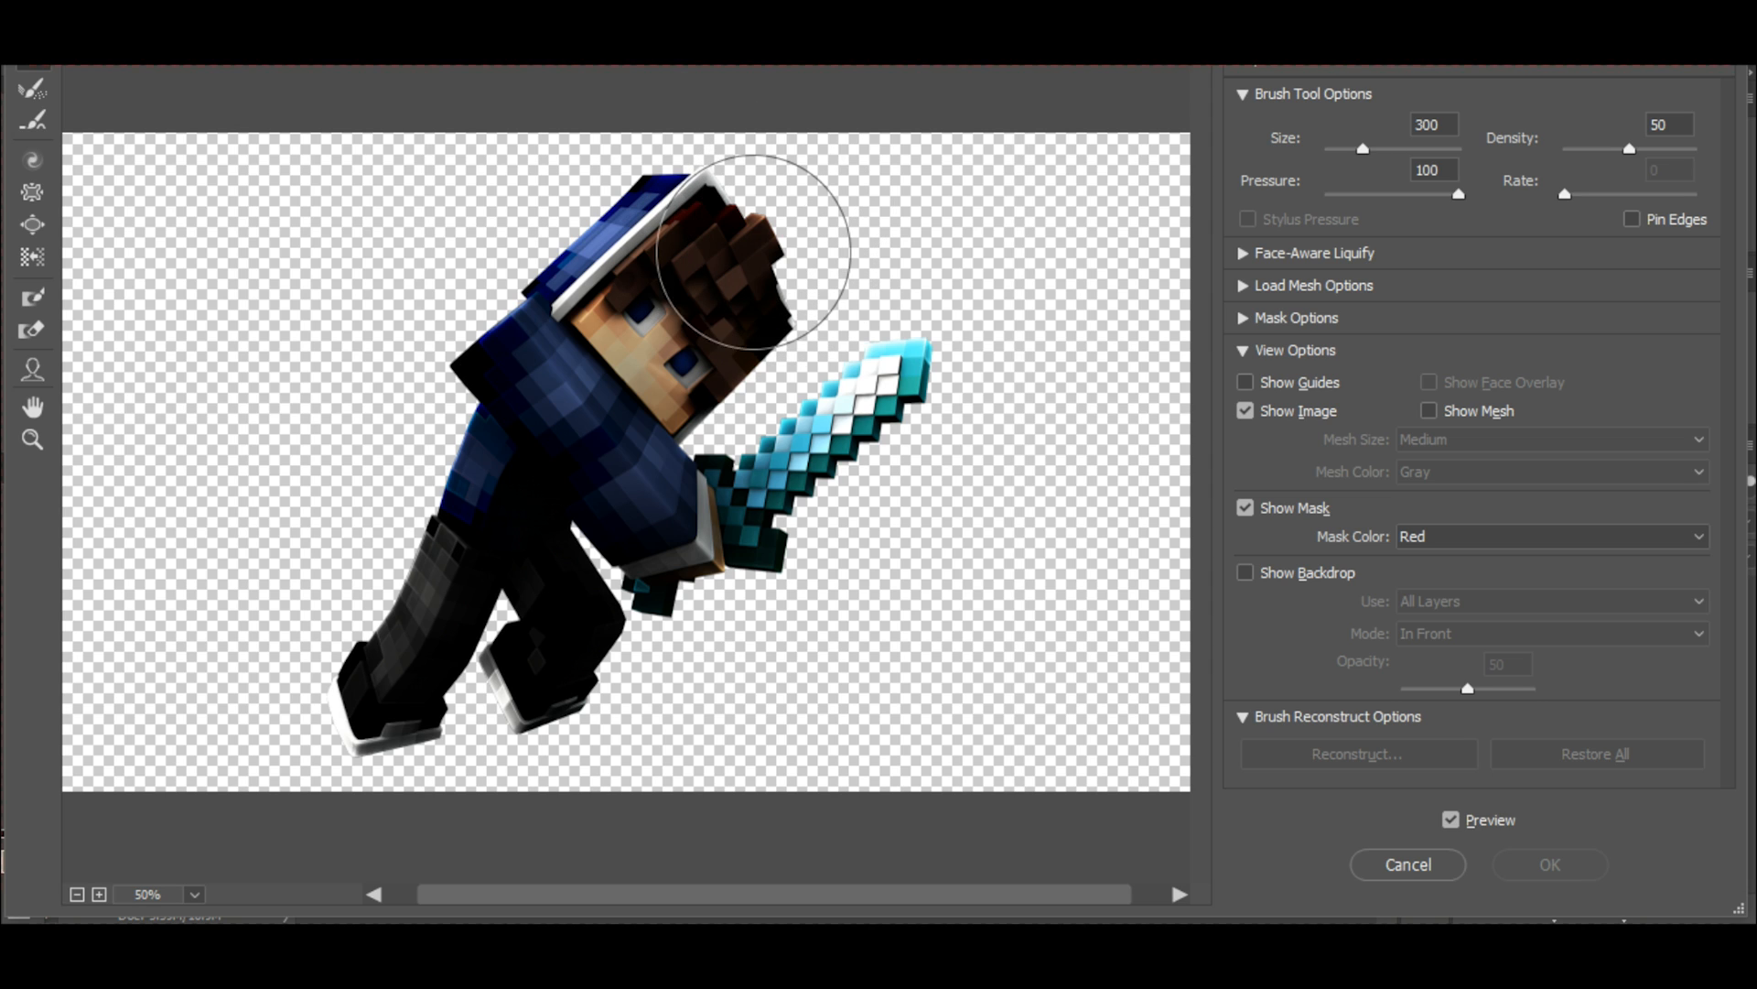
key("bracketleft")
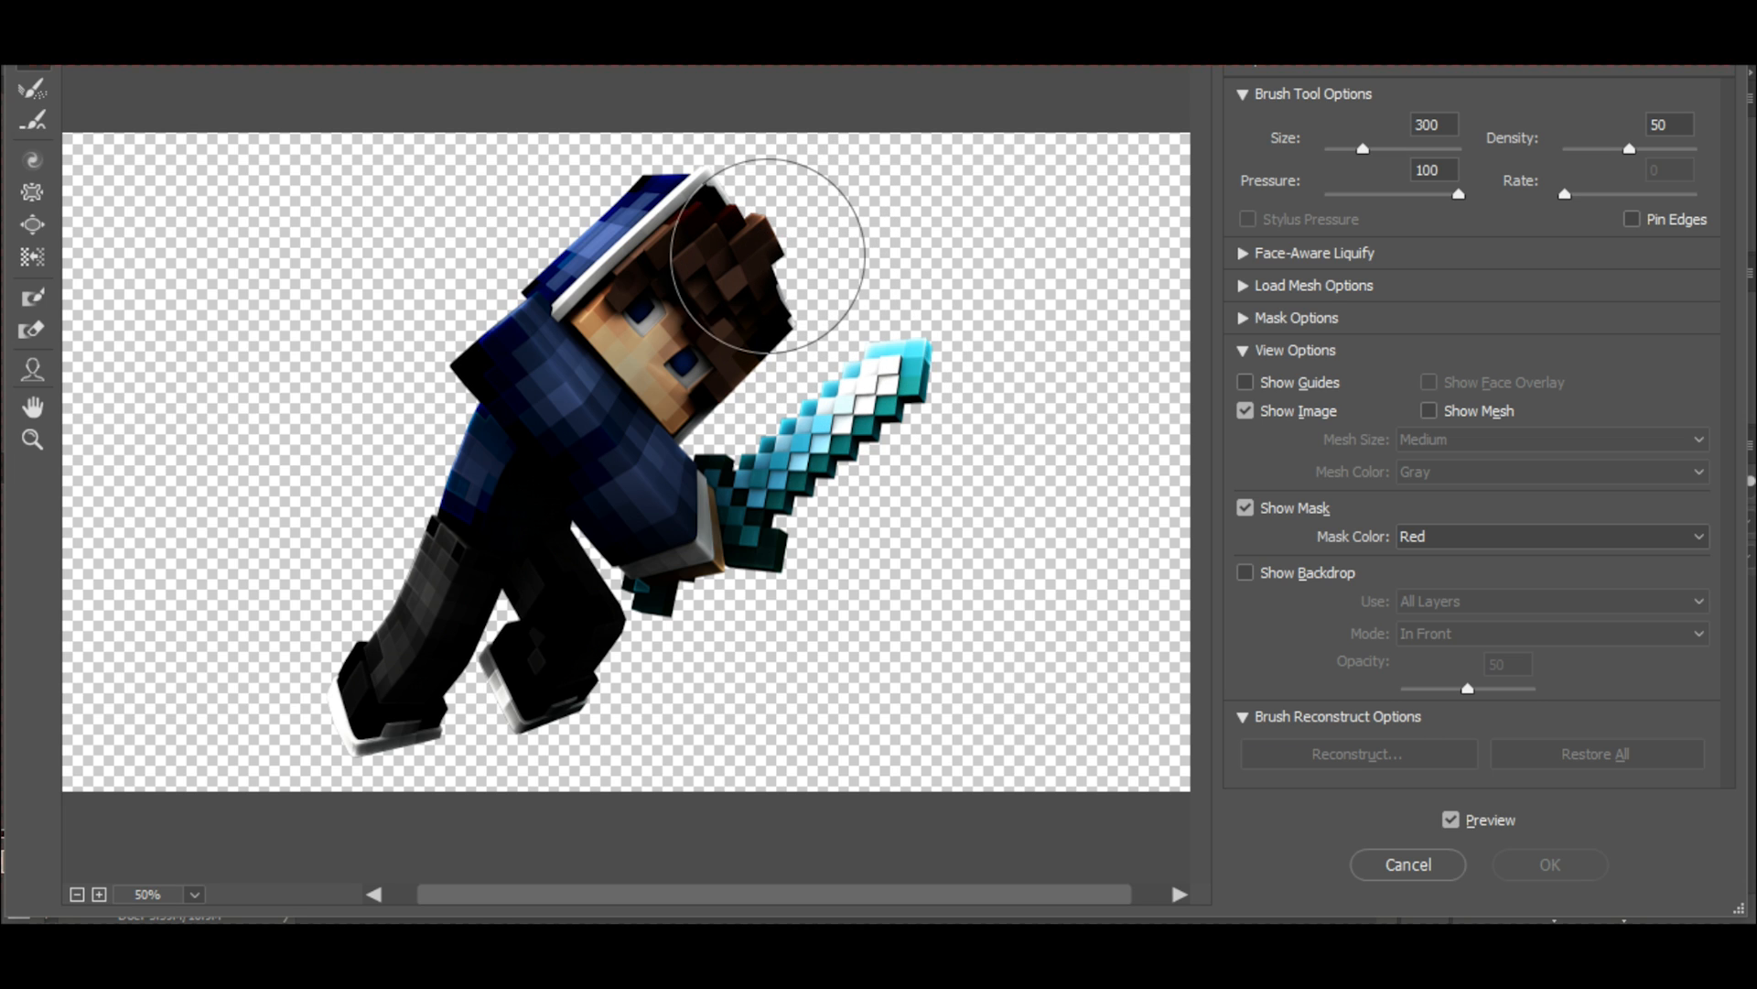
mouse_move(767, 260)
left_mouse_down()
mouse_move(792, 297)
mouse_move(805, 275)
mouse_move(789, 244)
left_mouse_up()
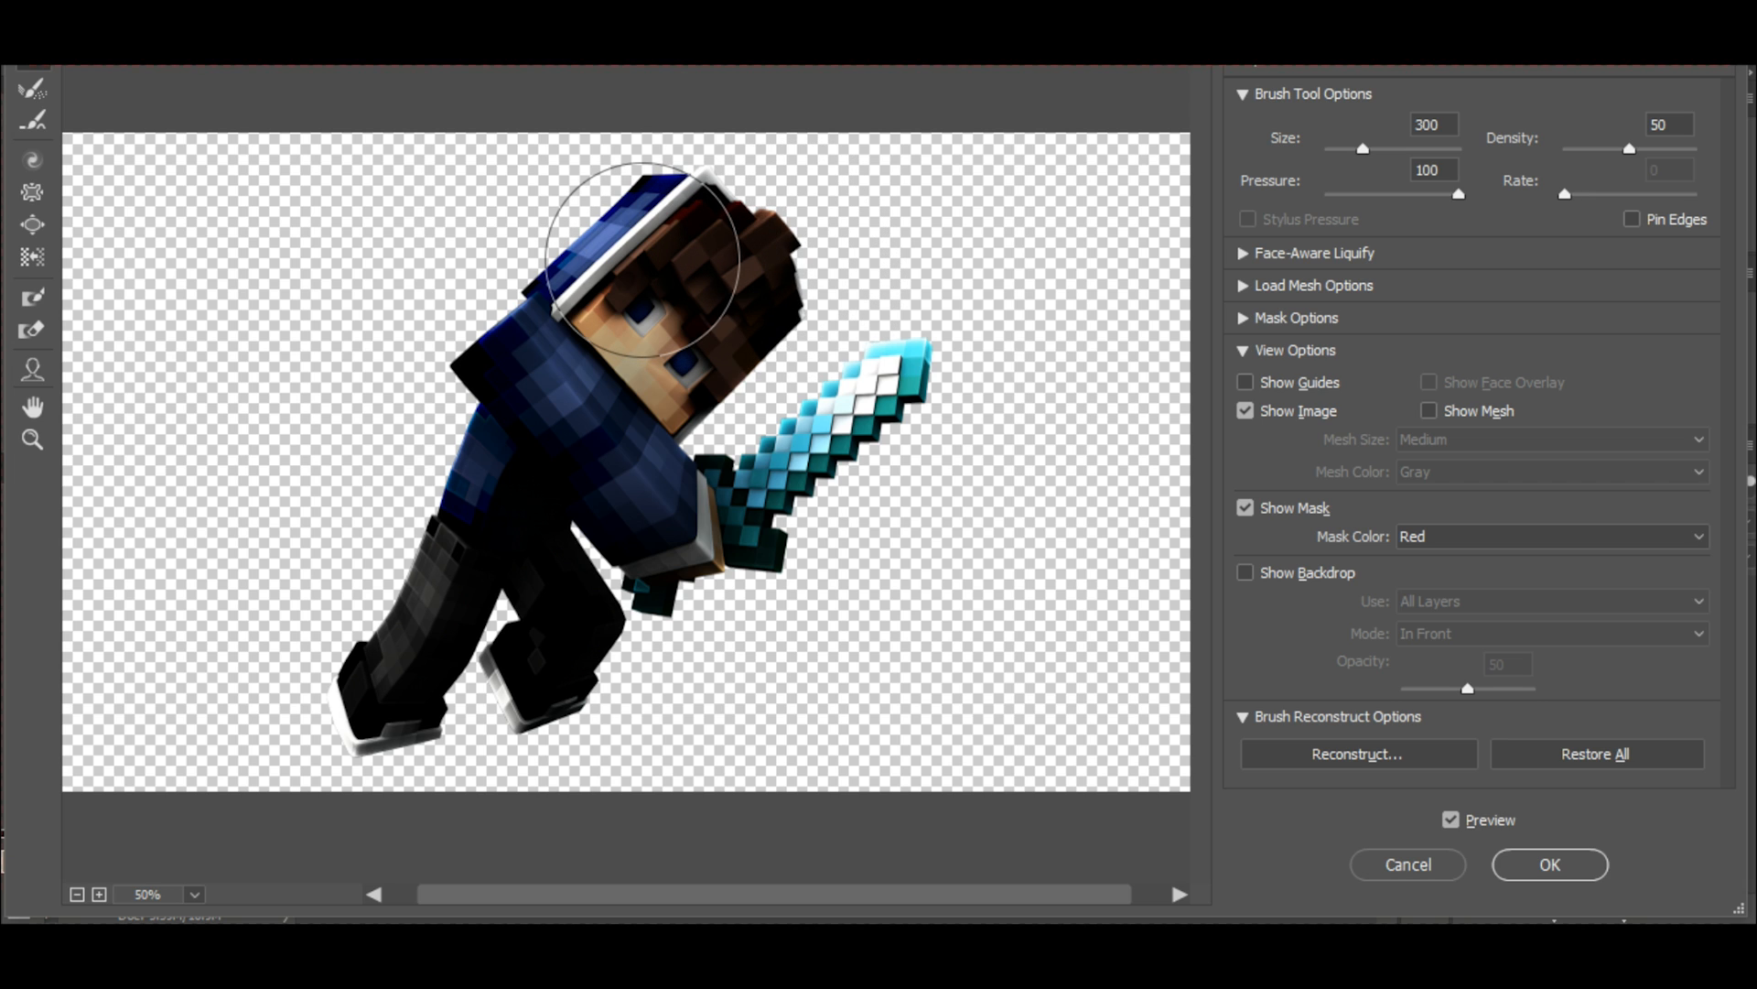
left_click_drag(647, 252, 638, 242)
left_click_drag(745, 321, 756, 347)
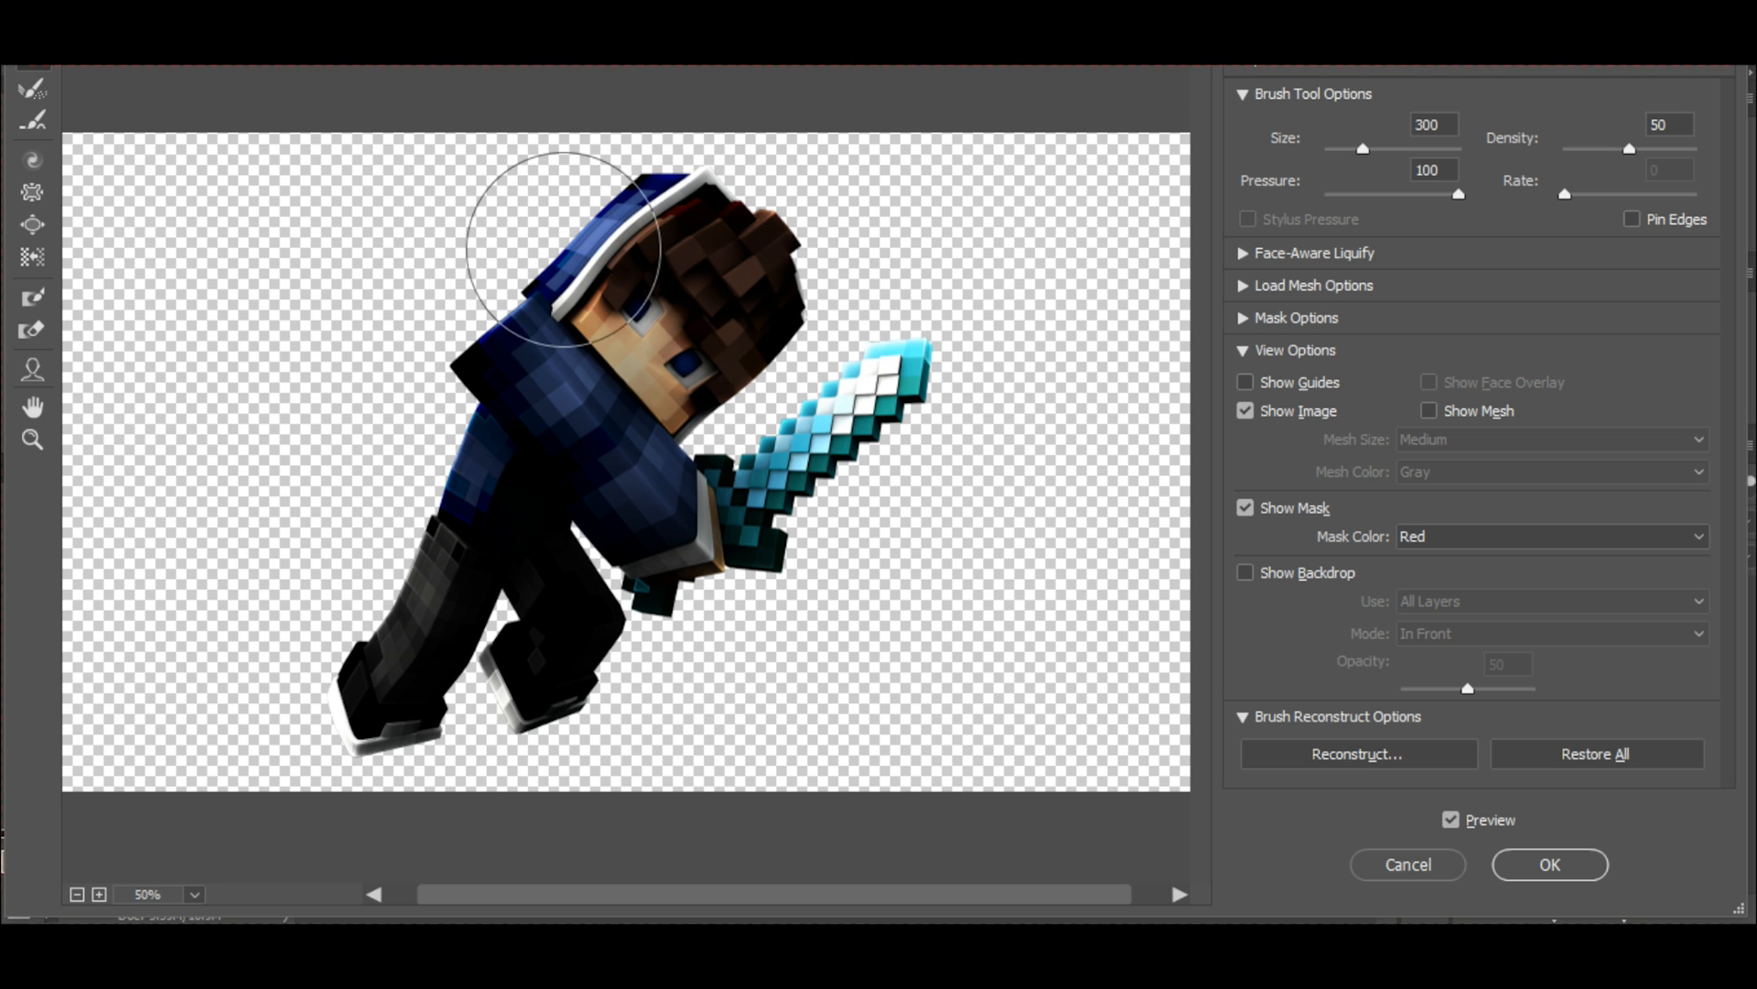
Warp the blue hood and its white trim into wavy folds with Liquify brush sizes 175 and 100.
key("bracketleft")
key("bracketleft")
key("bracketleft")
key("bracketleft")
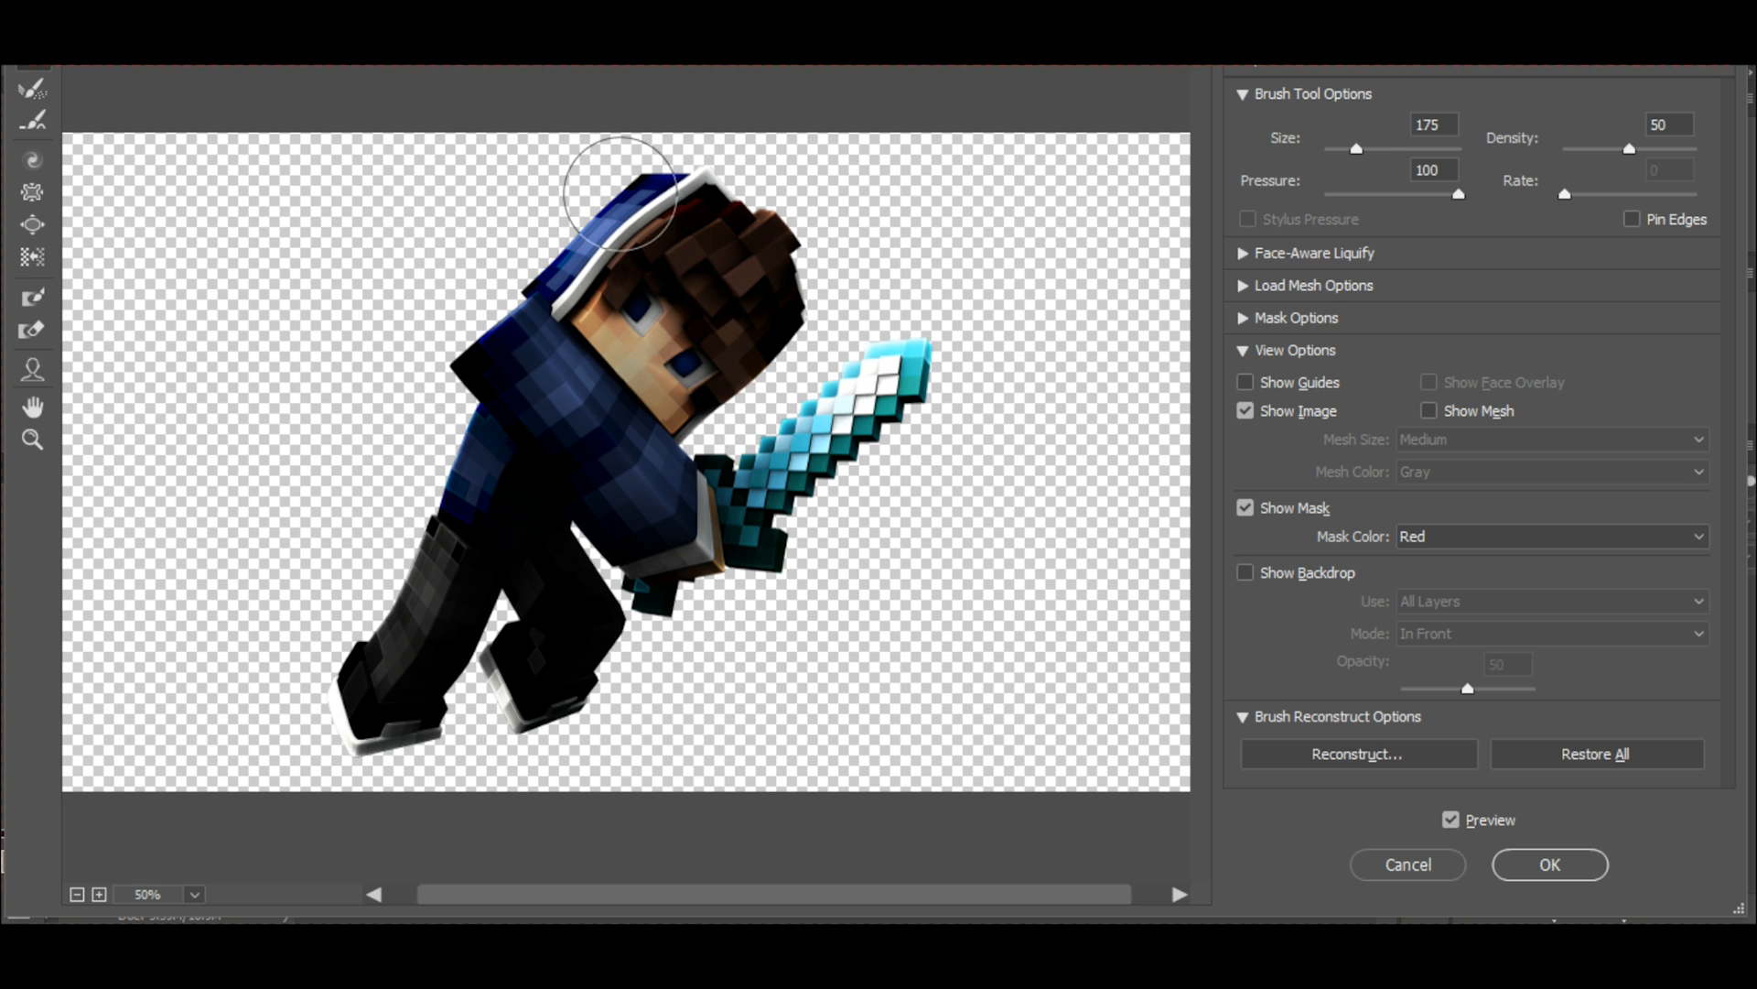
key("bracketright")
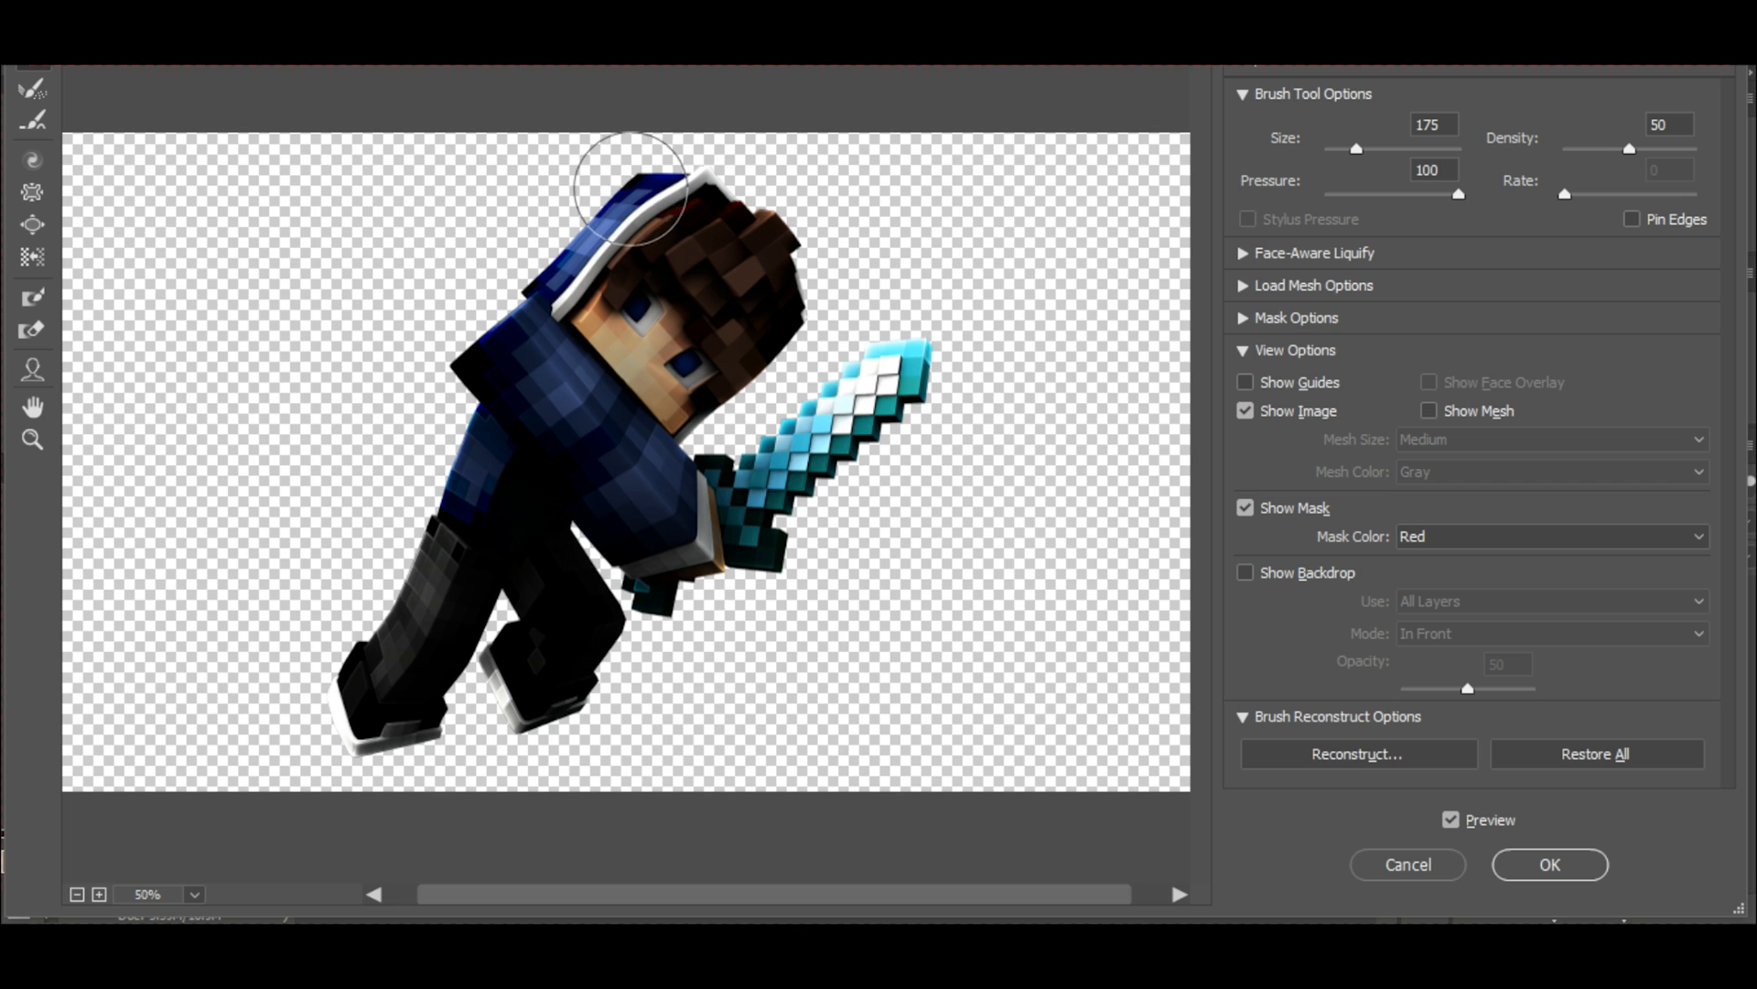
mouse_move(579, 227)
left_mouse_down()
mouse_move(573, 251)
mouse_move(587, 204)
mouse_move(575, 236)
mouse_move(570, 197)
mouse_move(589, 230)
left_mouse_up()
key("bracketleft")
key("bracketleft")
key("bracketleft")
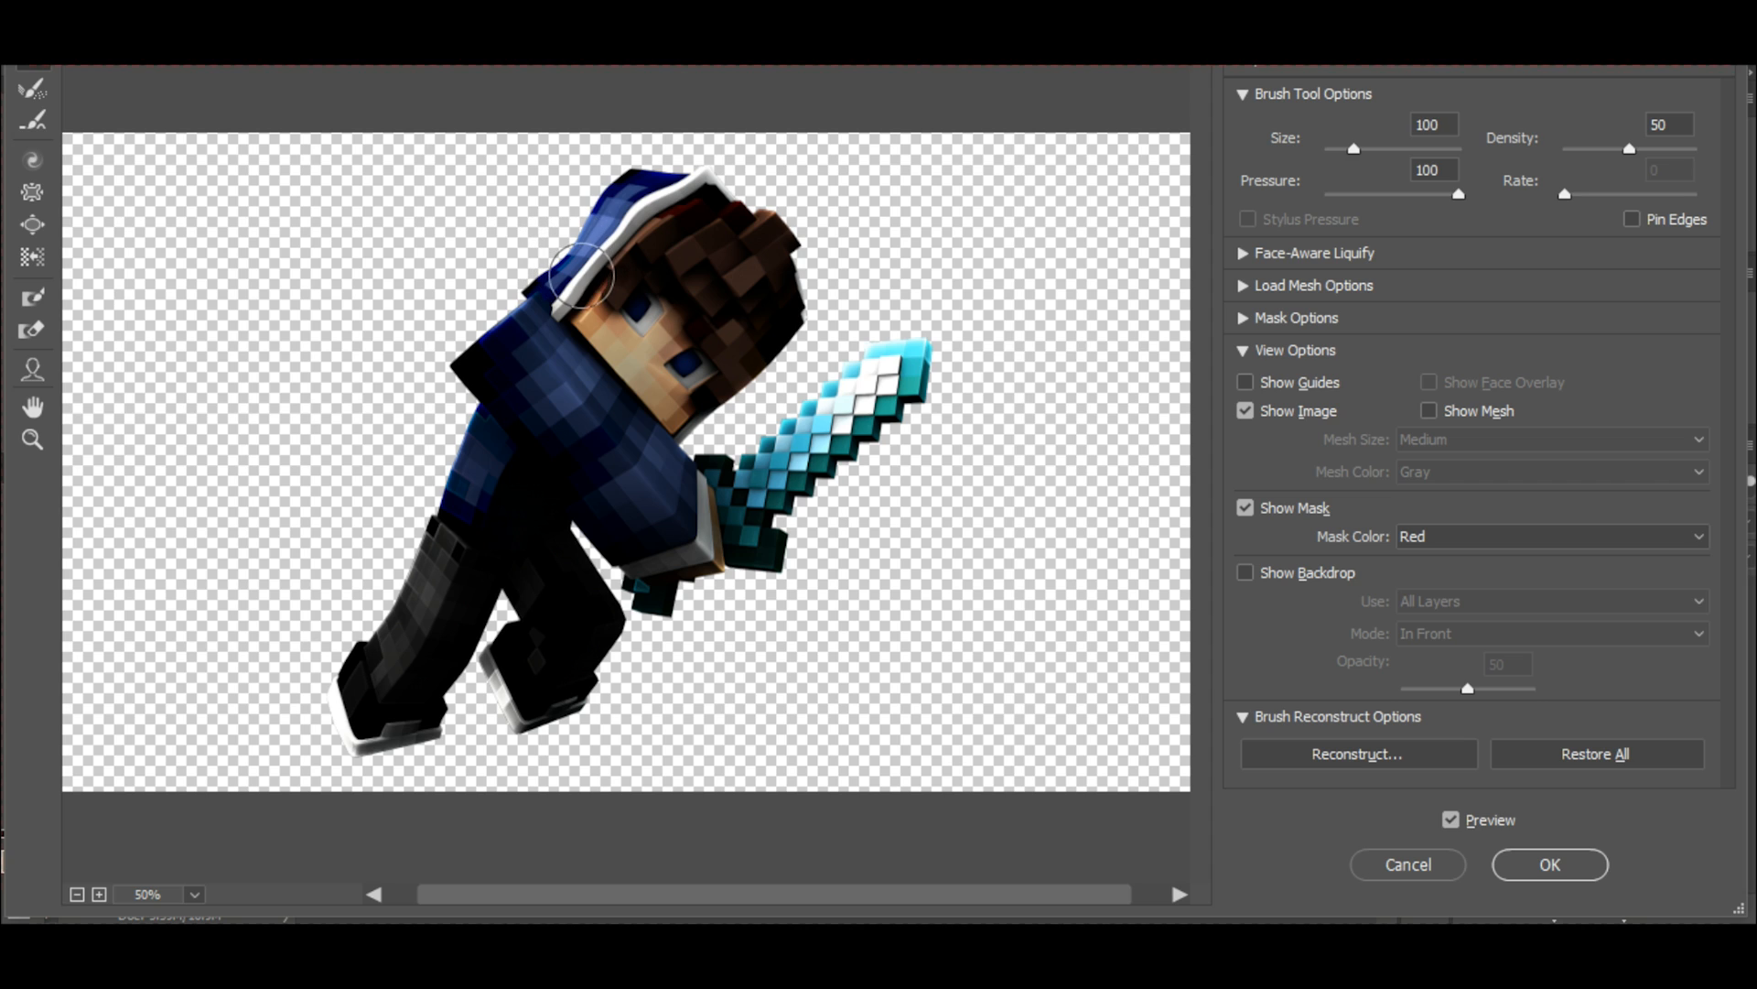
left_click_drag(575, 272, 672, 197)
Bend the white cuff of the sword arm's sleeve into a wavy edge with a Liquify brush size of 100.
key("bracketright")
key("bracketright")
key("bracketright")
scroll(632, 549, "up", 2)
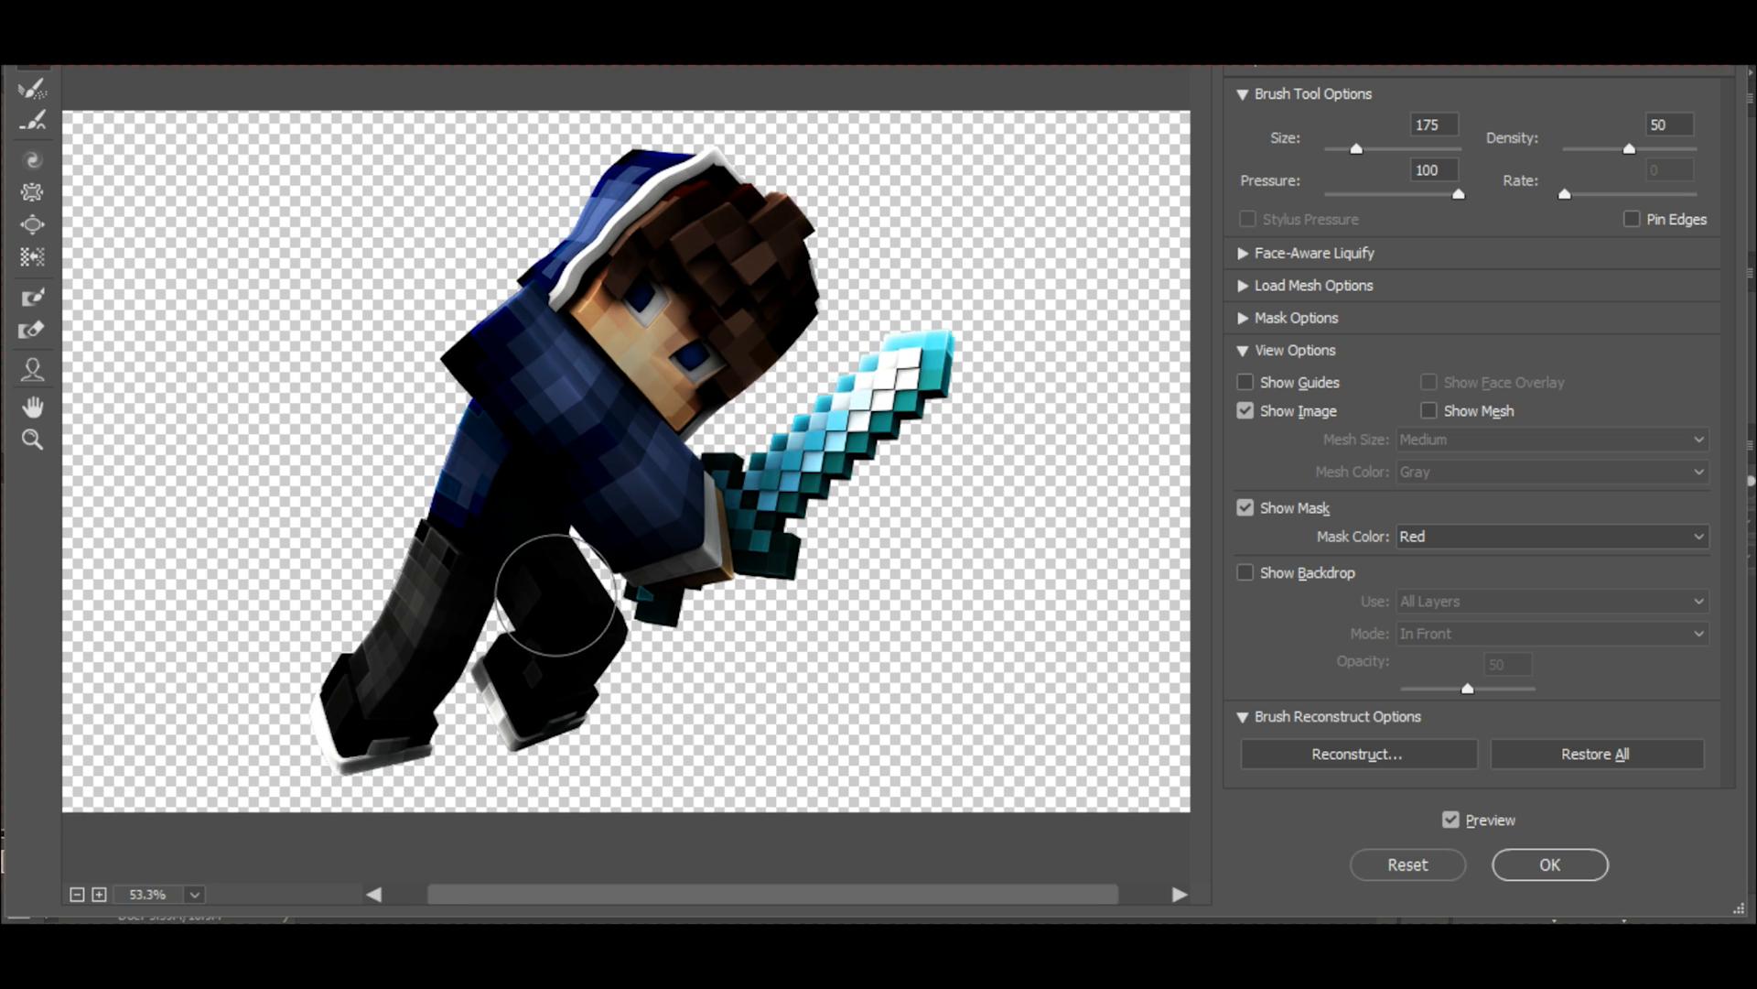
key("bracketleft")
key("bracketleft")
key("bracketleft")
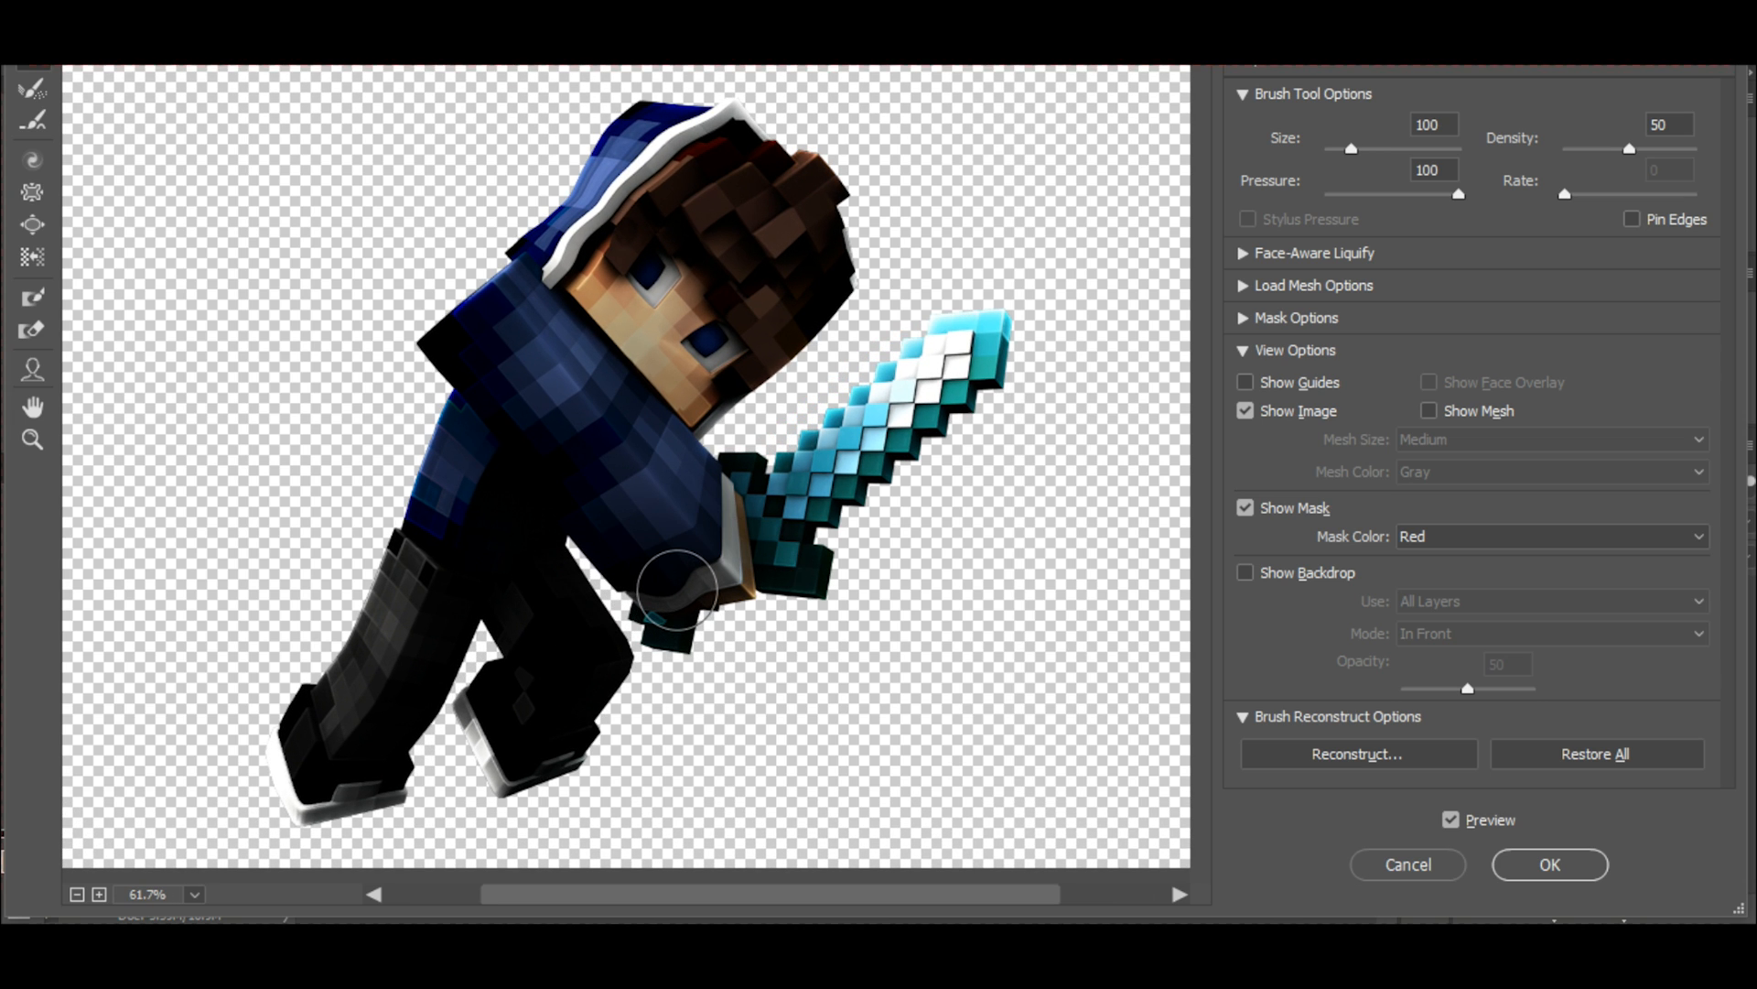
mouse_move(670, 579)
left_mouse_down()
mouse_move(723, 551)
mouse_move(716, 499)
mouse_move(725, 559)
mouse_move(700, 592)
mouse_move(665, 595)
mouse_move(746, 557)
left_mouse_up()
Refine the folds of the character's clothing with Liquify brush sizes 175 and 125, and apply the Liquify filter.
key("bracketright")
key("bracketright")
key("bracketright")
key("bracketright")
key("bracketright")
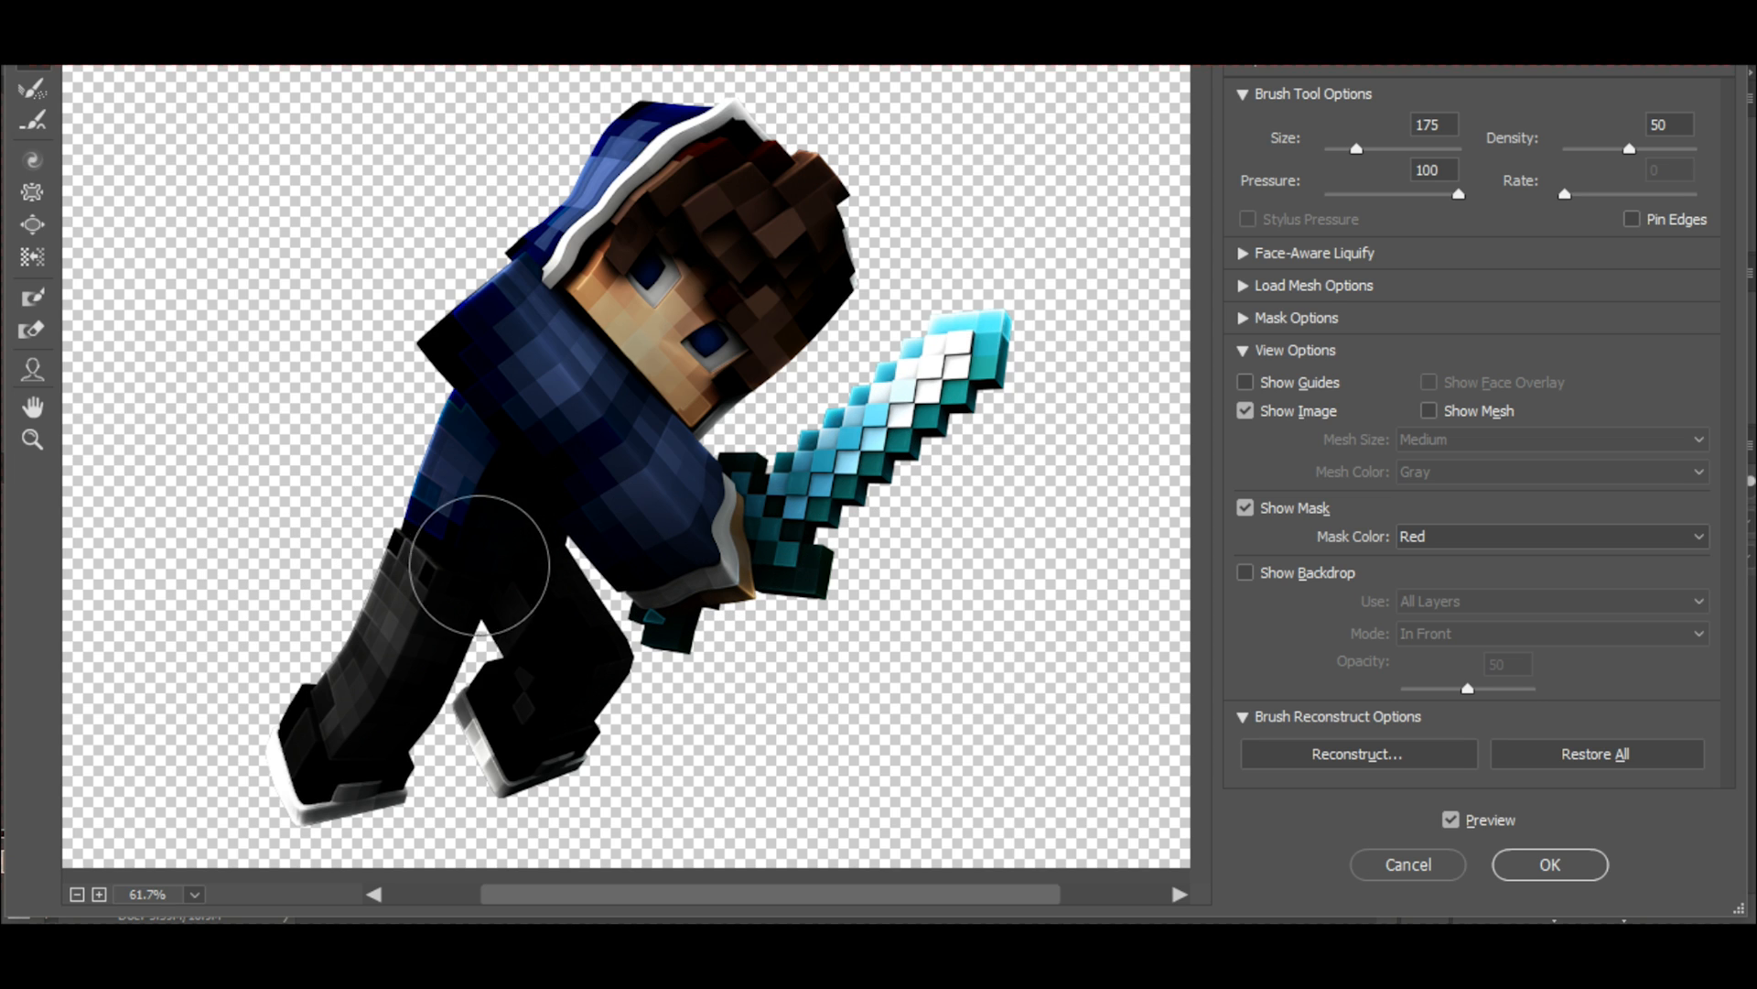
key("bracketleft")
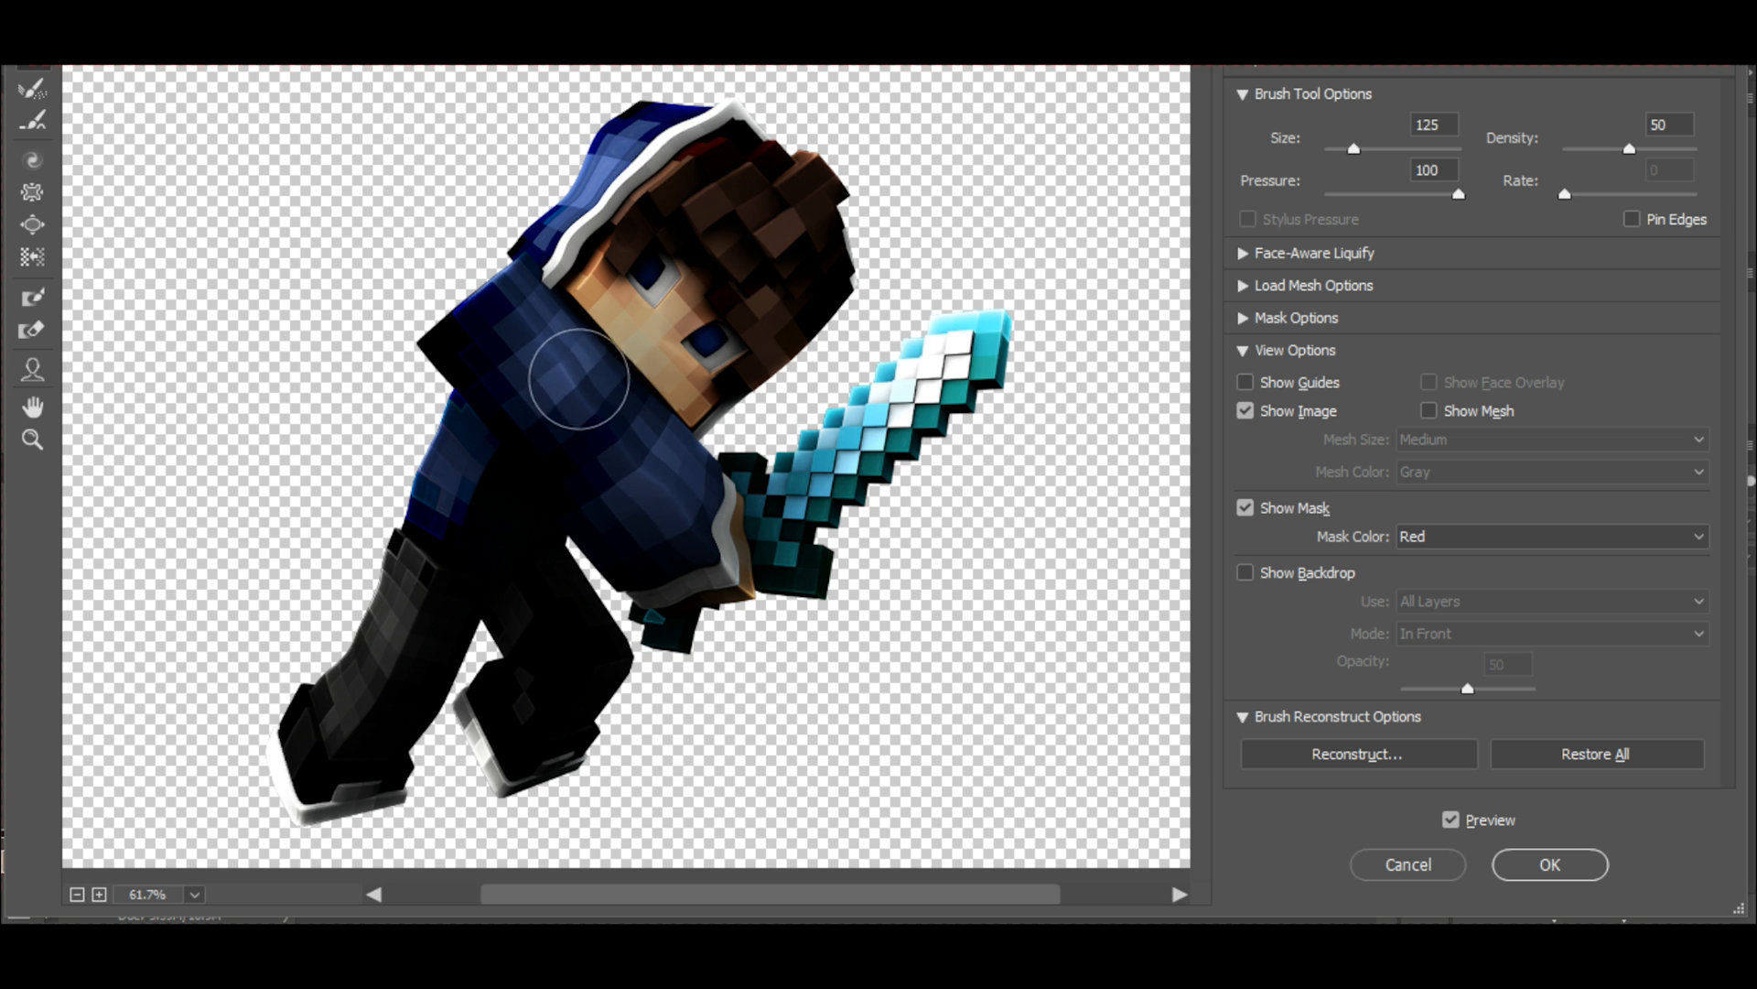
key("ctrl+minus")
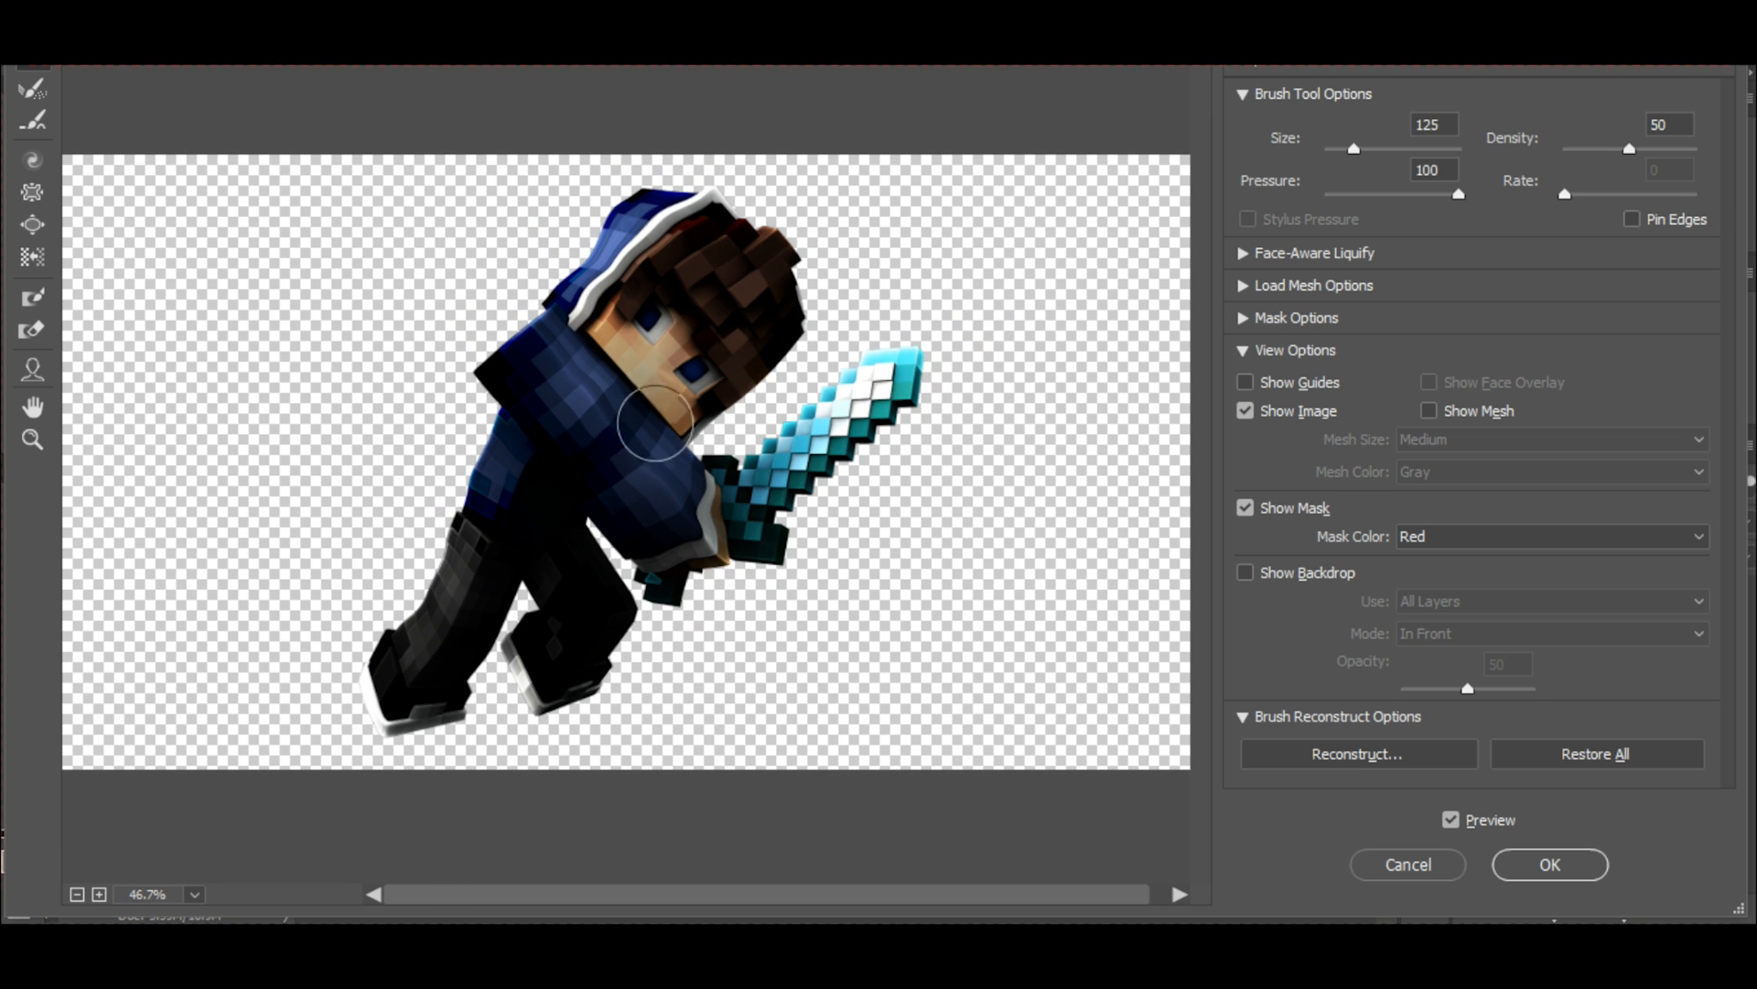
left_click(1556, 864)
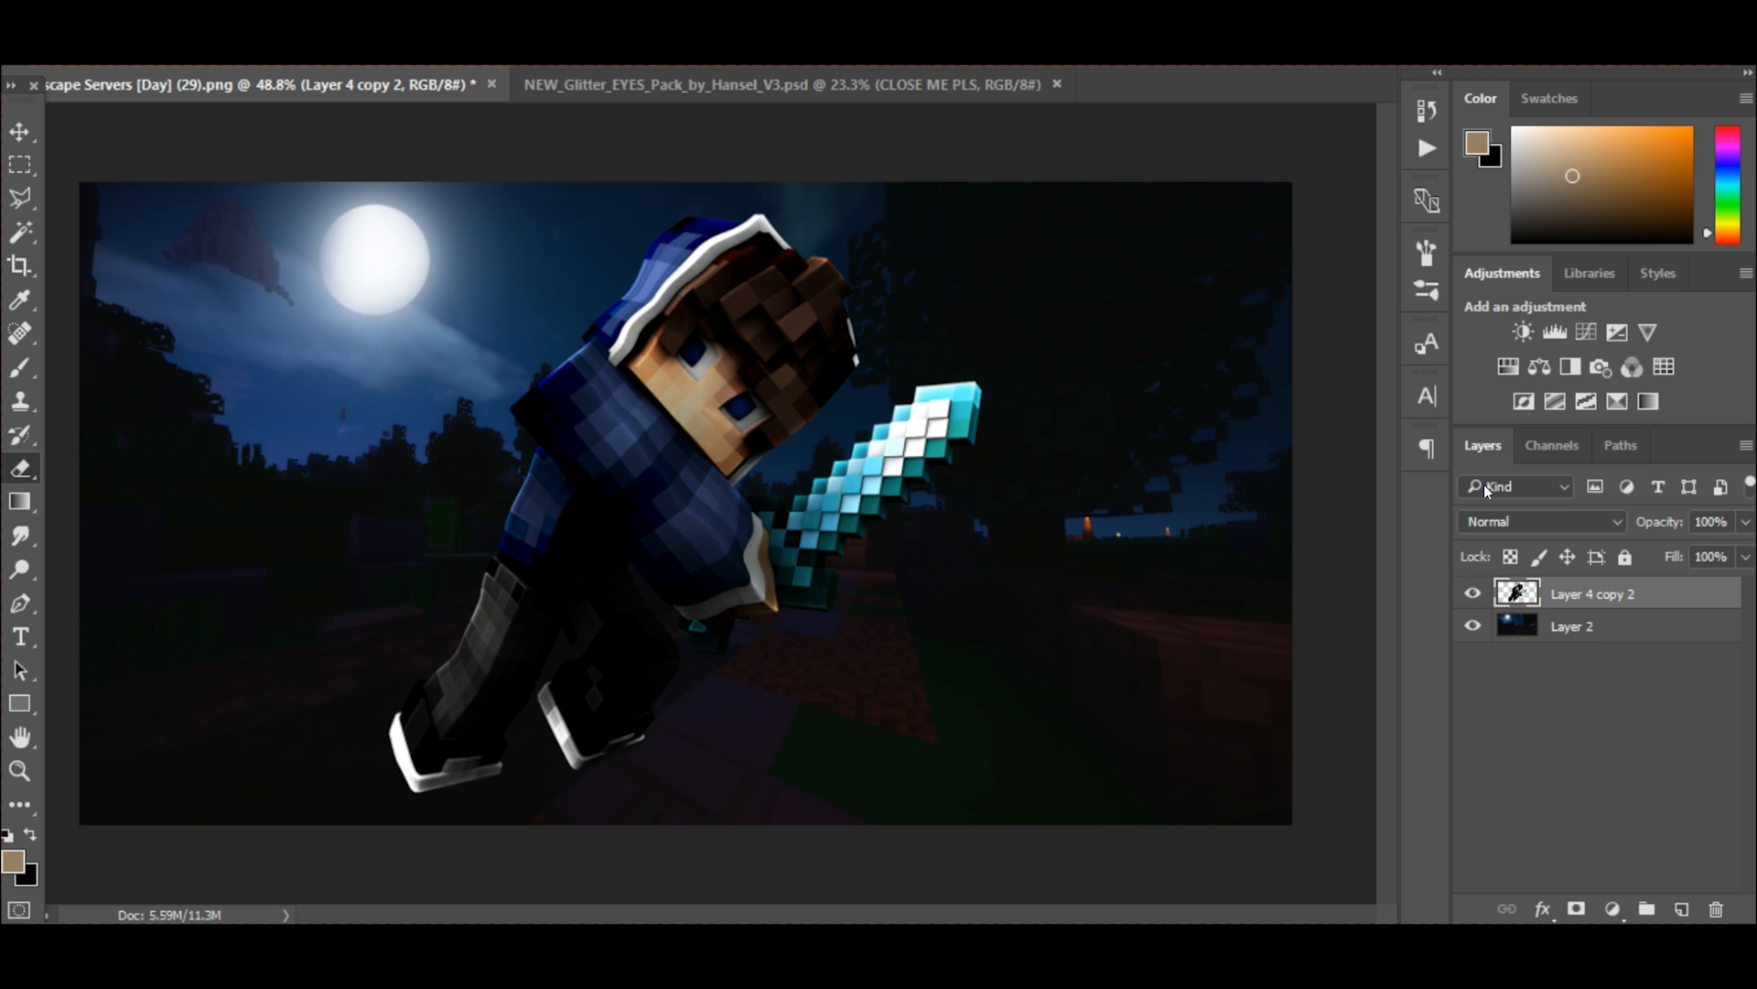
Choose the Polygonal Lasso tool and add a new empty layer above Layer 4 copy 2 for work around the eyes.
scroll(732, 412, "up", 5)
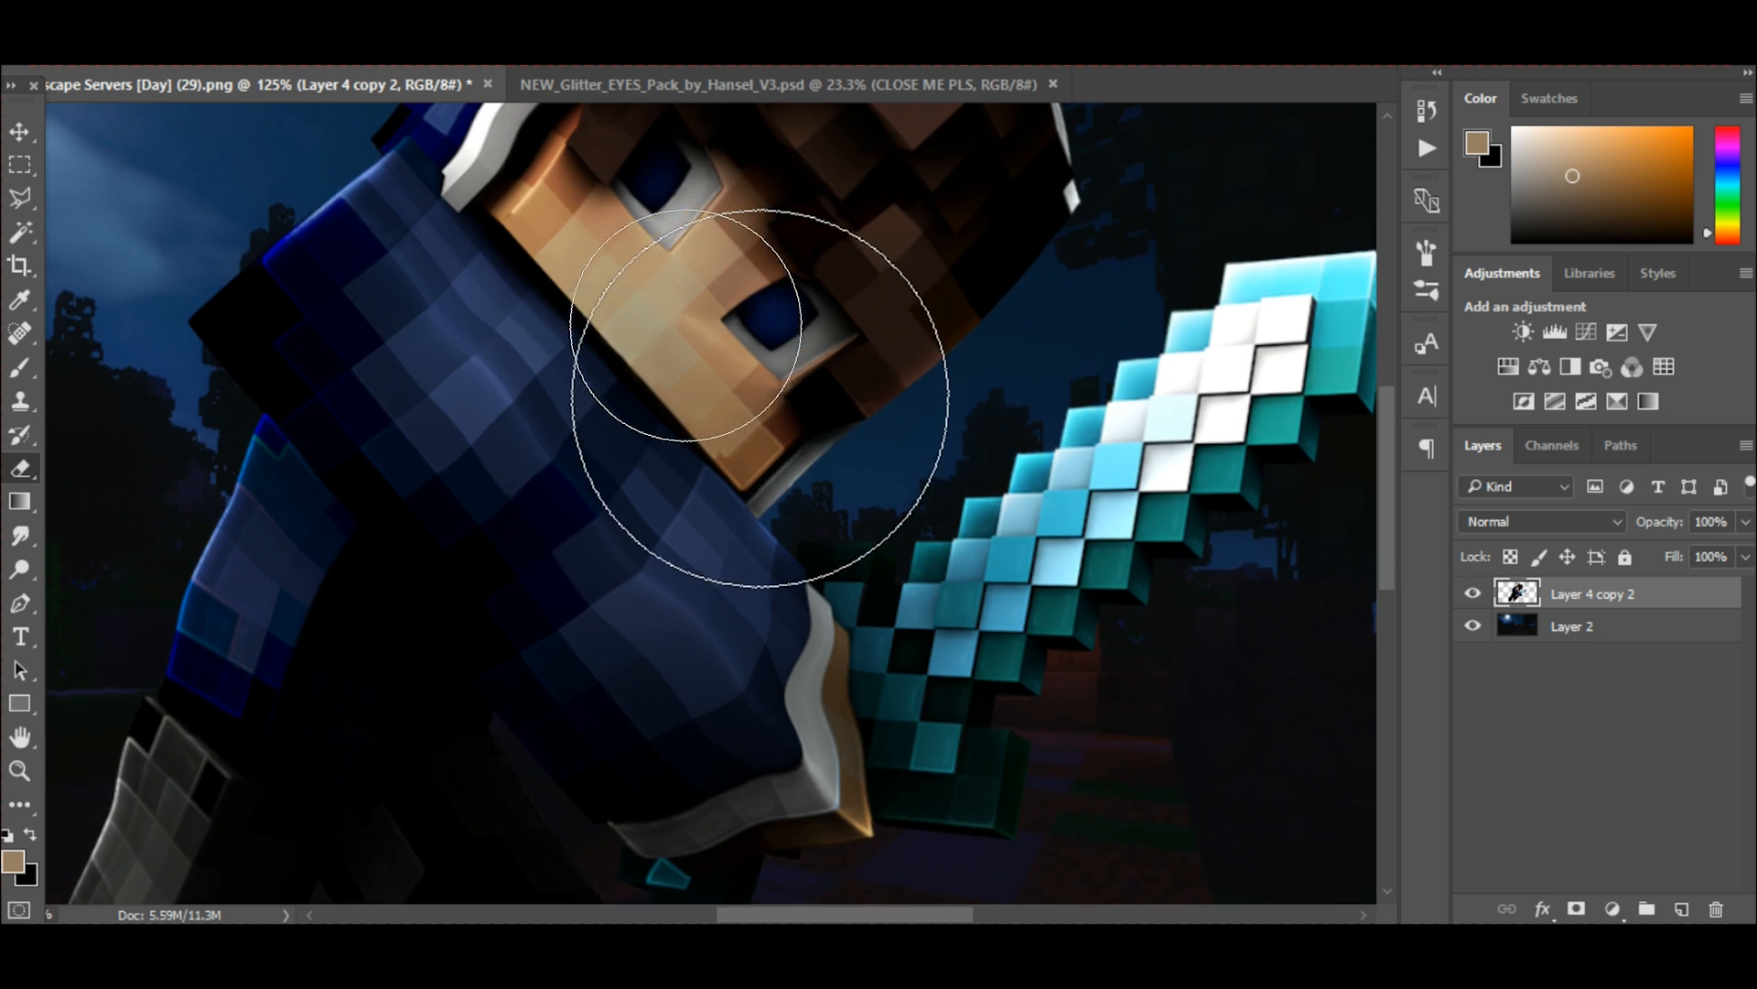
scroll(760, 398, "up", 4)
left_click(36, 200)
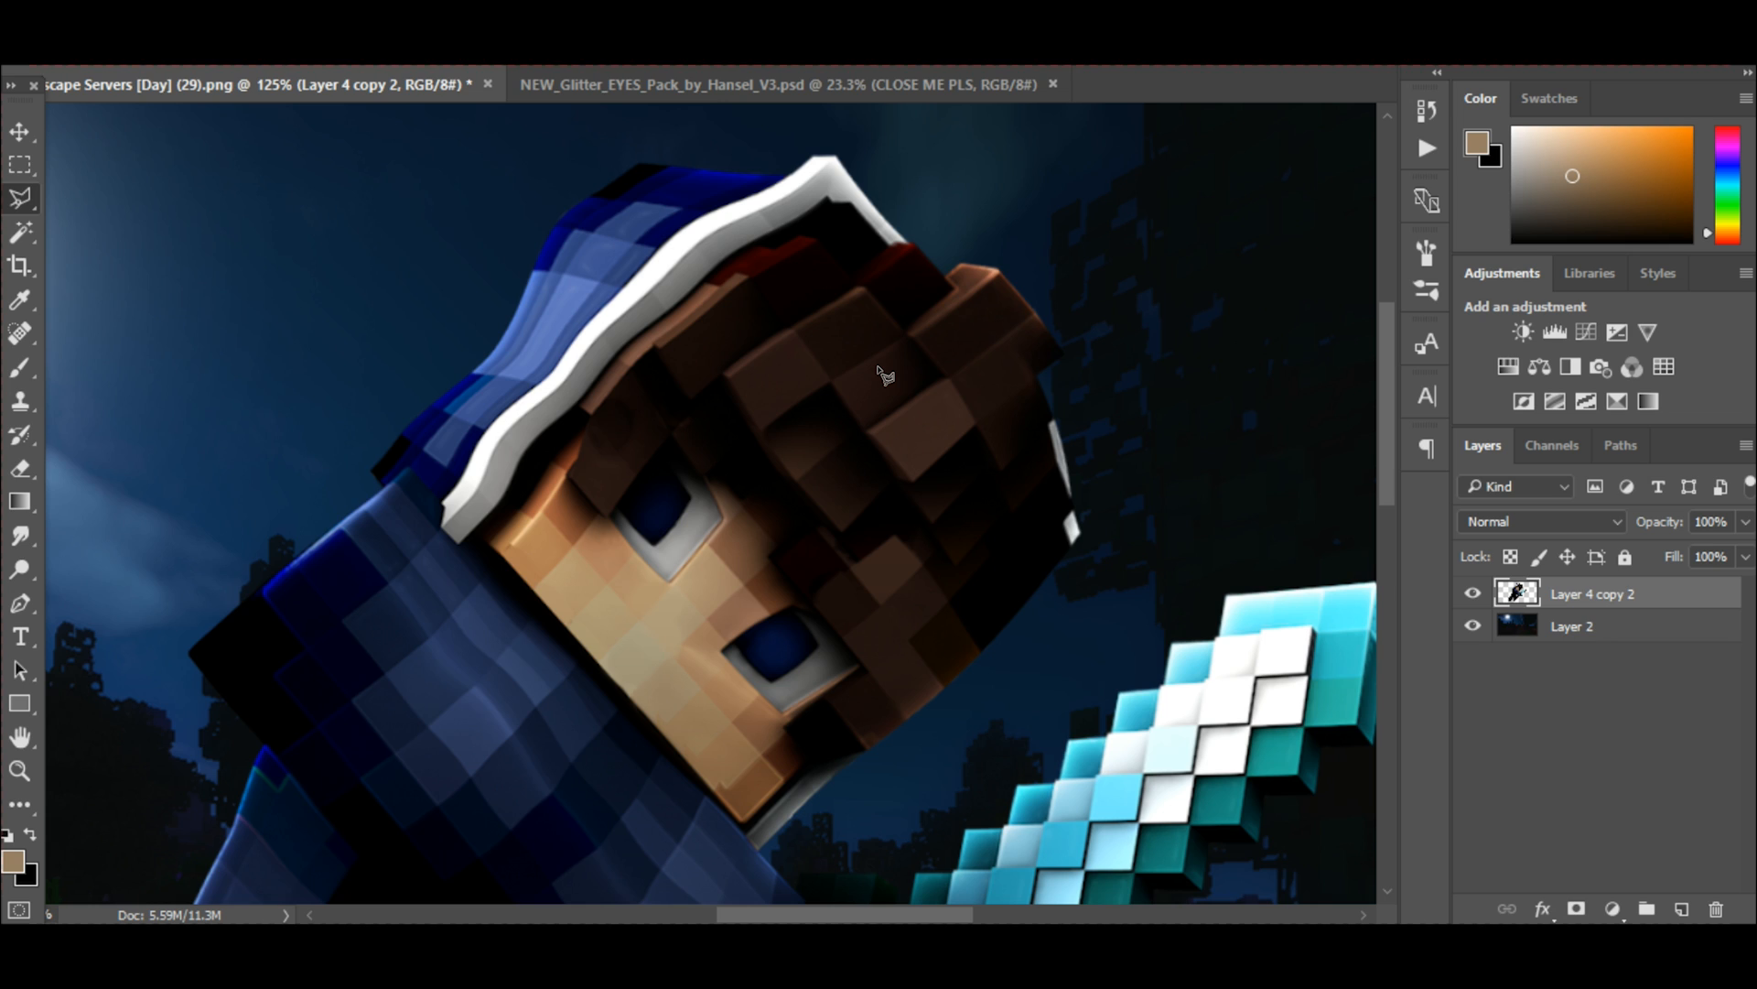
scroll(881, 373, "up", 5)
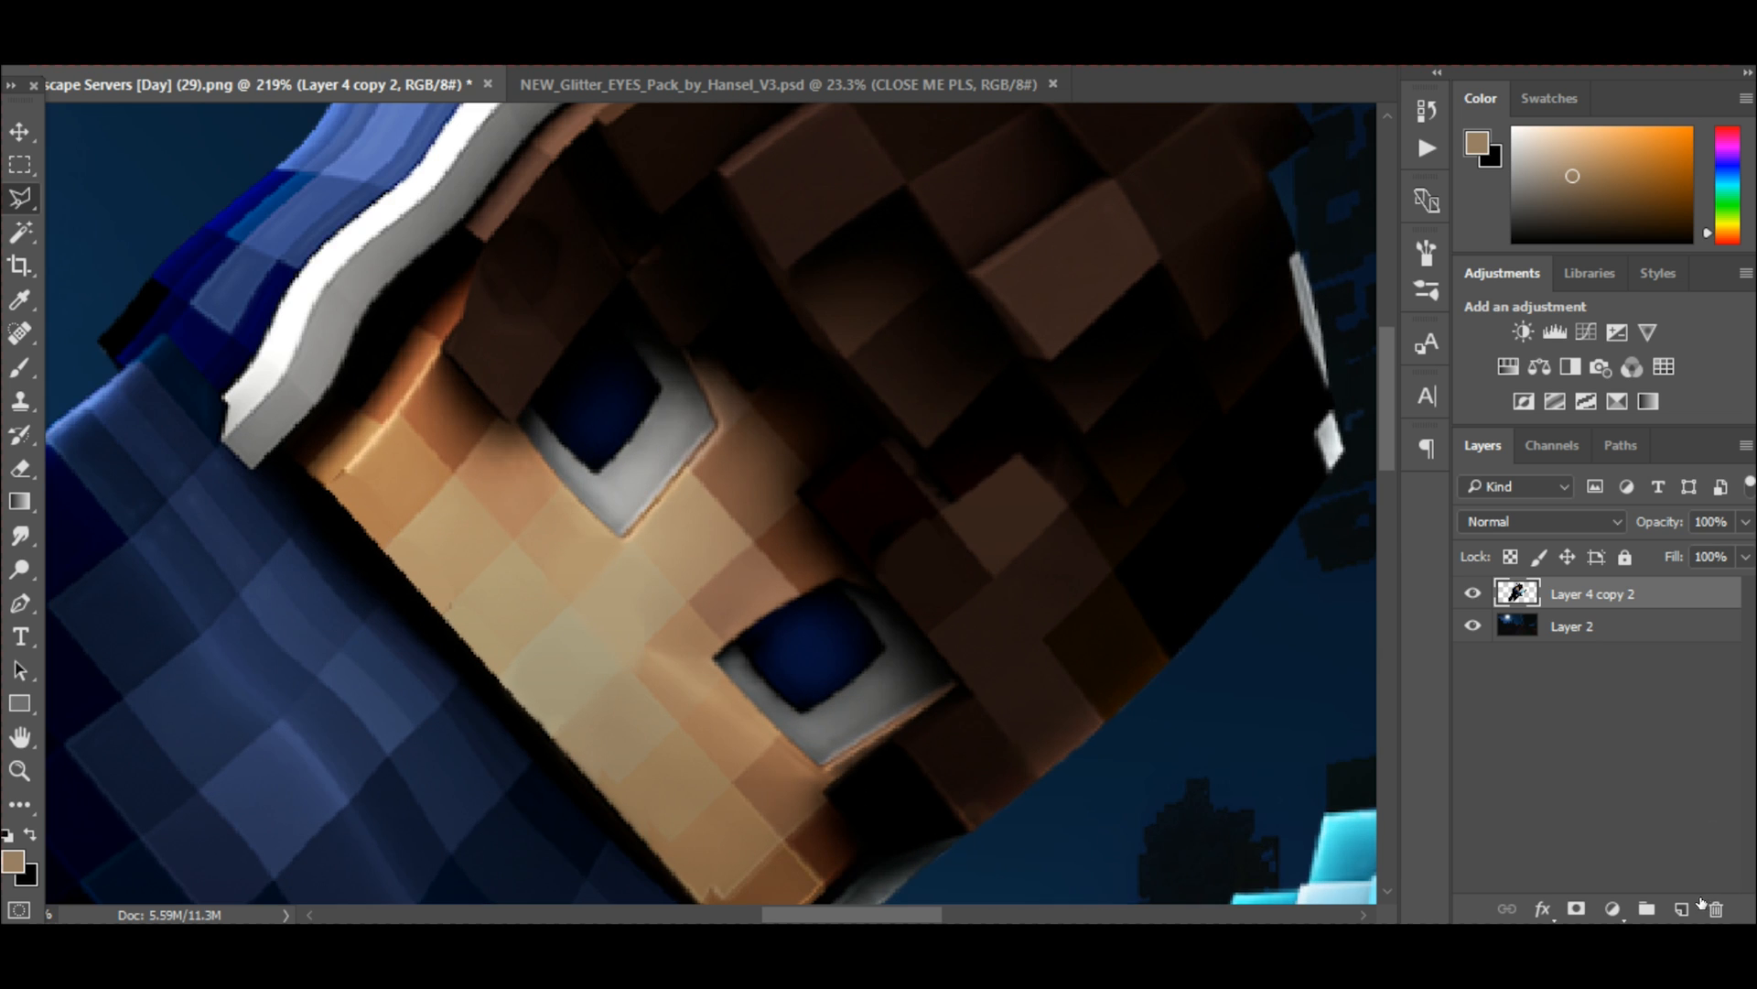
left_click(1682, 908)
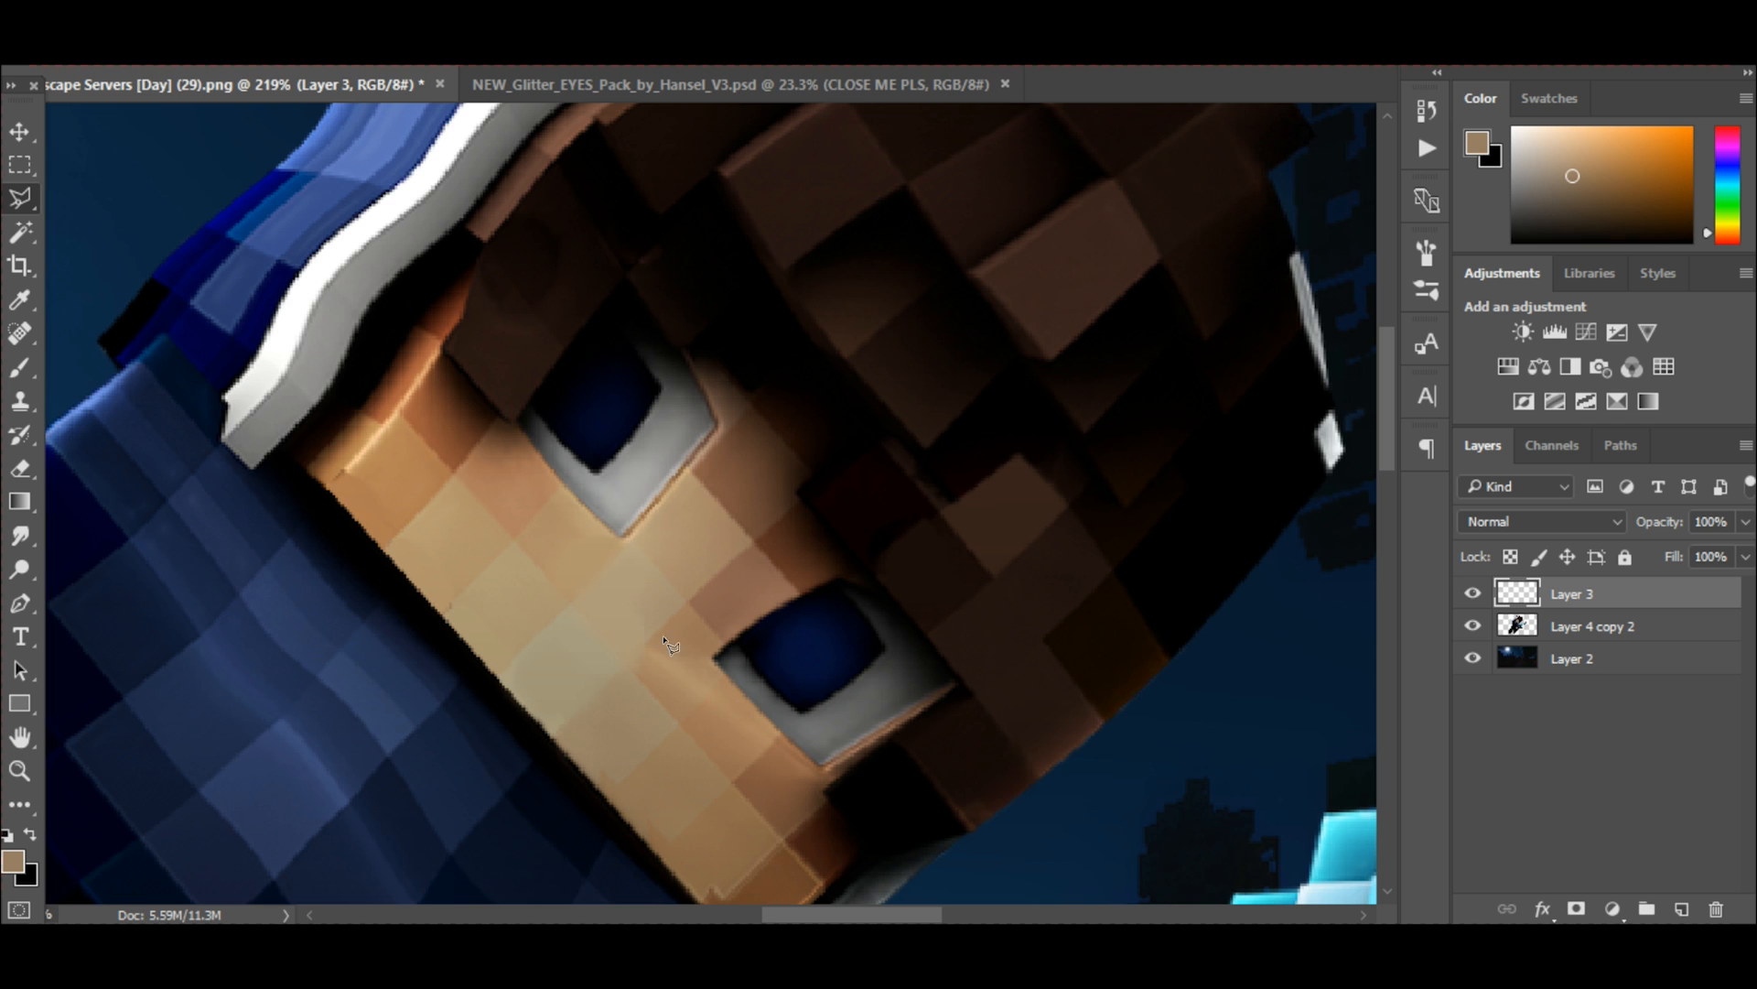
scroll(697, 659, "up", 1)
scroll(698, 659, "up", 1)
scroll(709, 678, "up", 1)
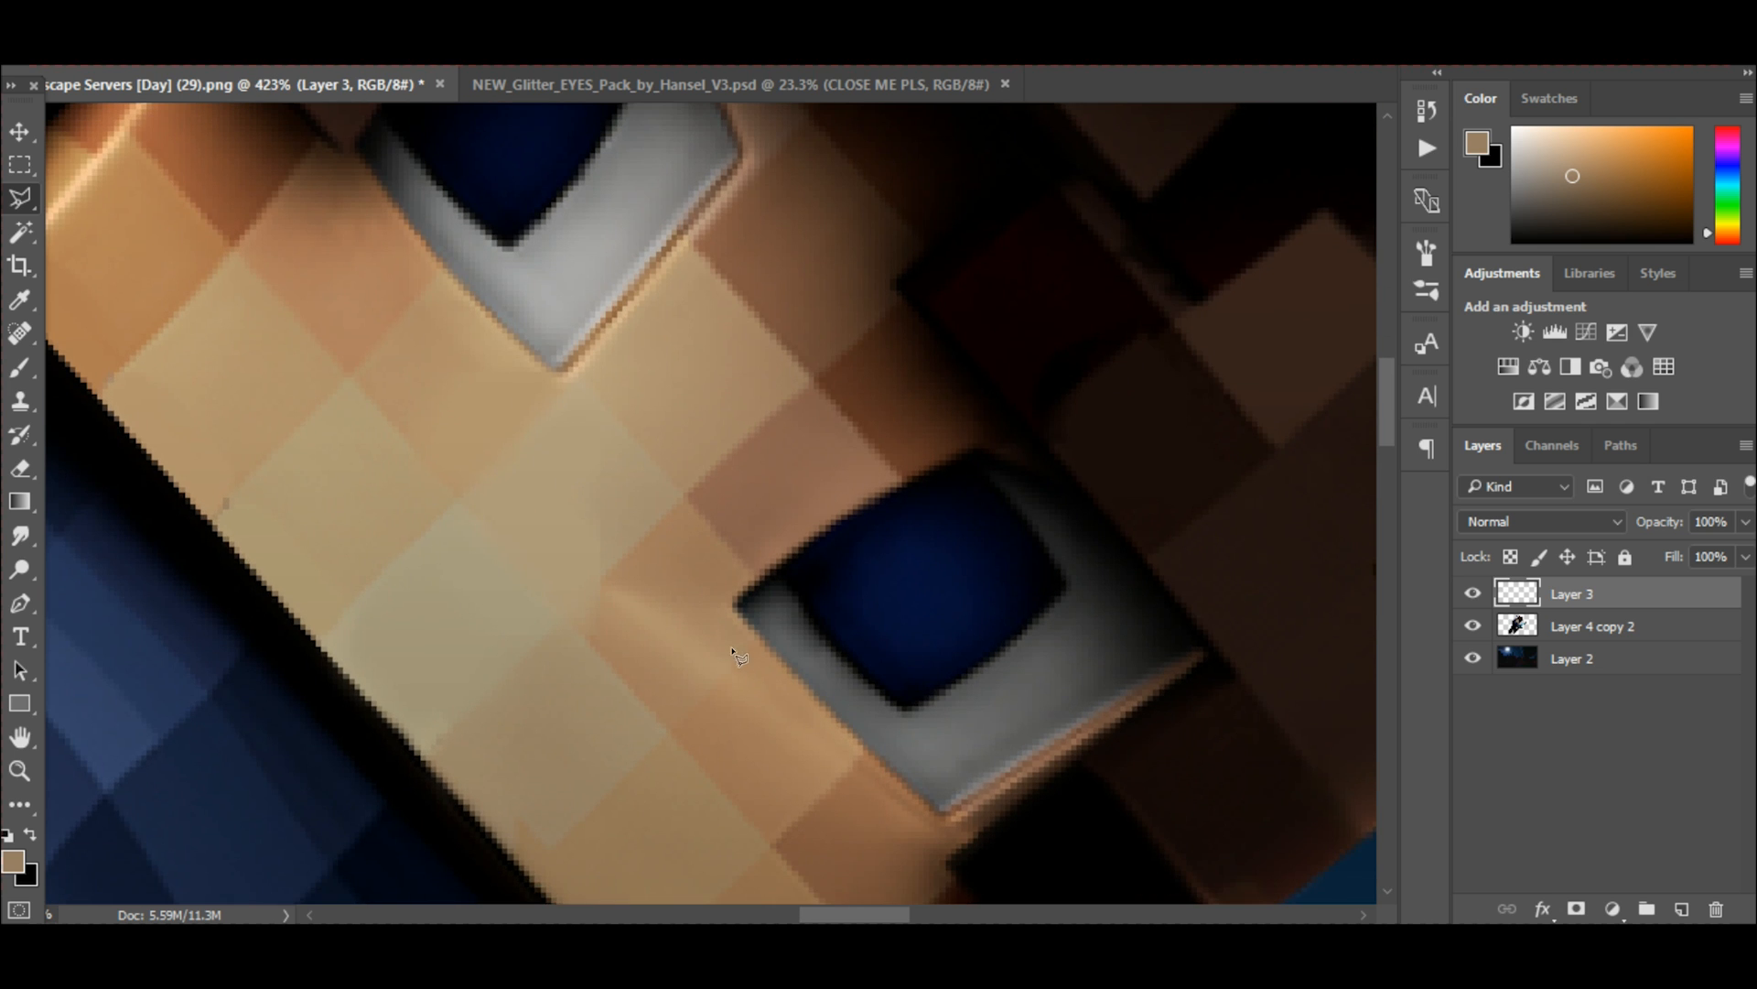
scroll(767, 624, "down", 3)
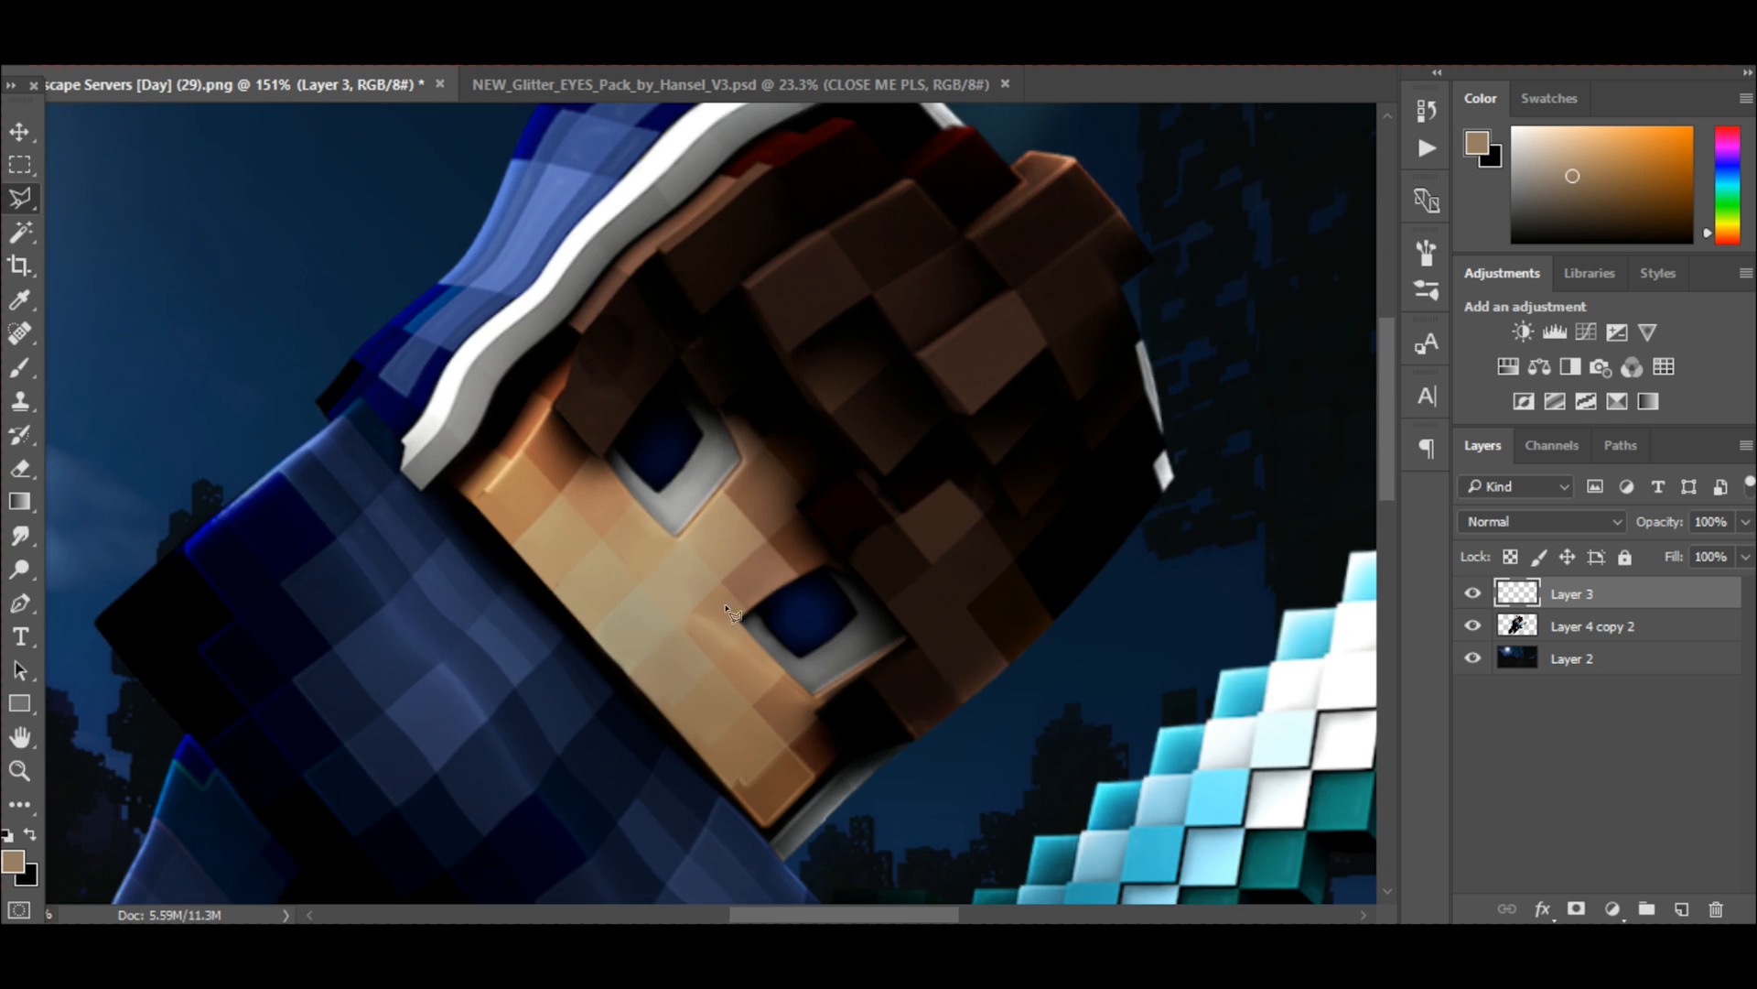
scroll(787, 609, "up", 5)
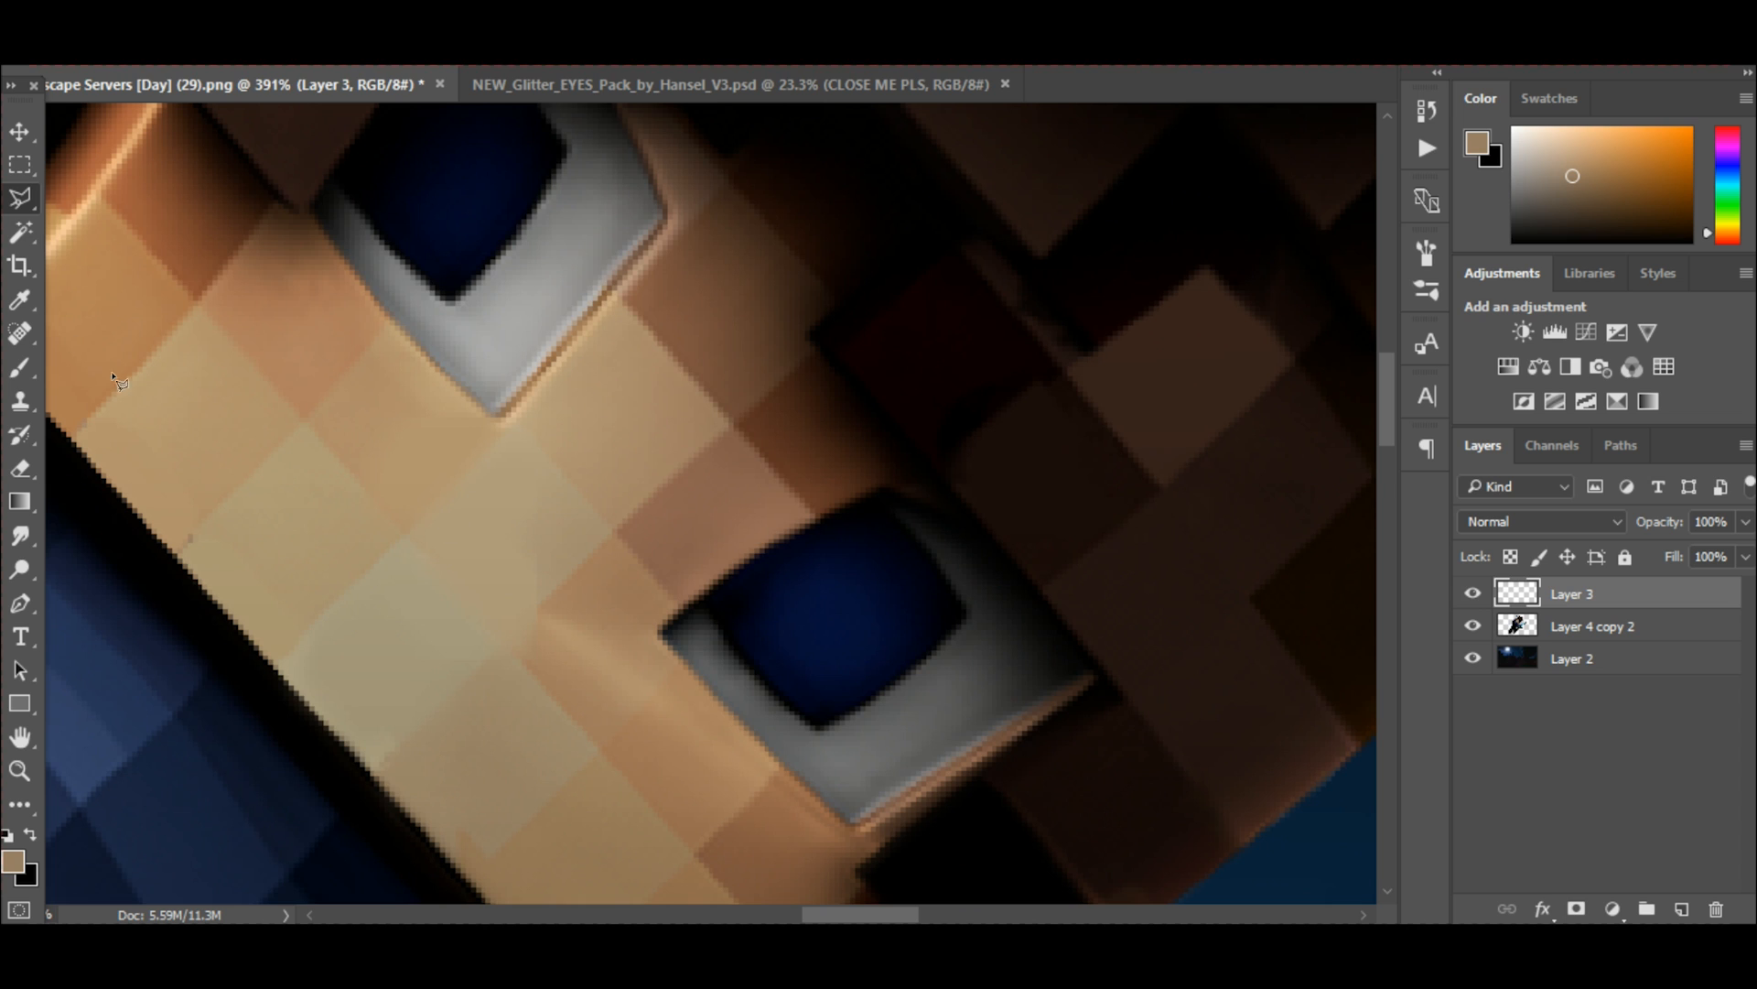
Outline the character's lower eye, including its white and iris, with a closed Polygonal Lasso selection.
left_click(16, 202)
left_click(15, 202)
left_click(659, 633)
left_click(853, 826)
left_click(1095, 666)
left_click(940, 470)
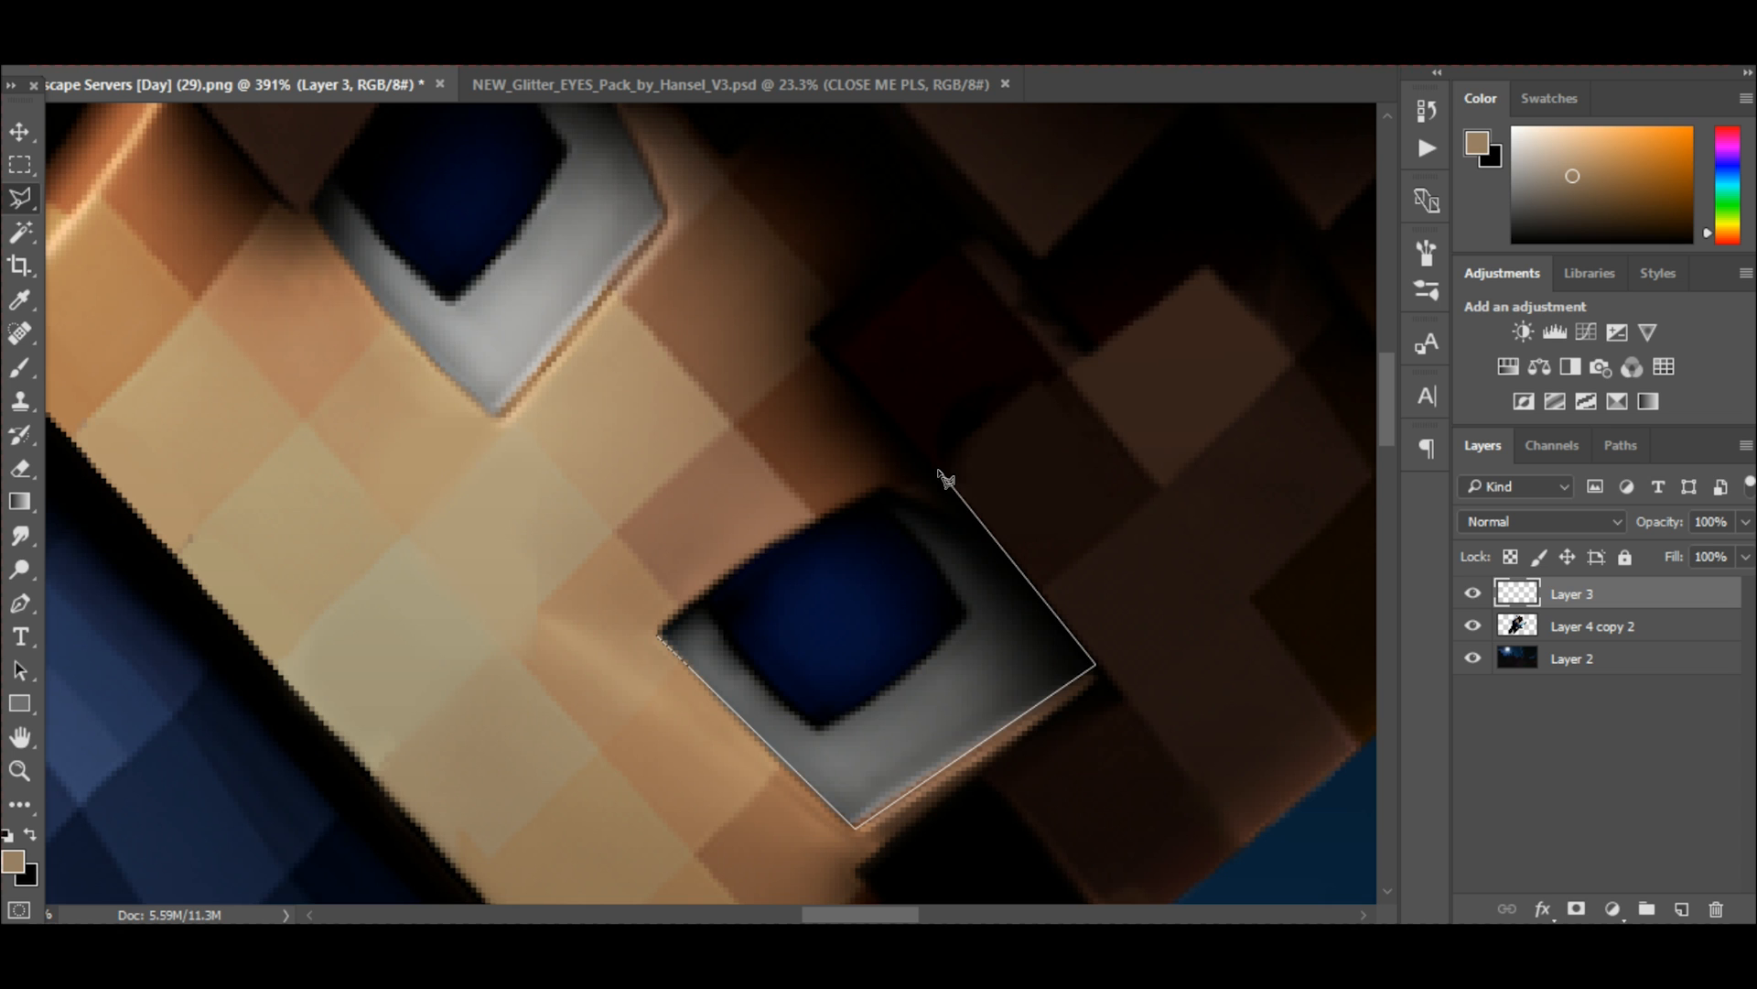
left_click(870, 488)
left_click(724, 574)
left_click(660, 638)
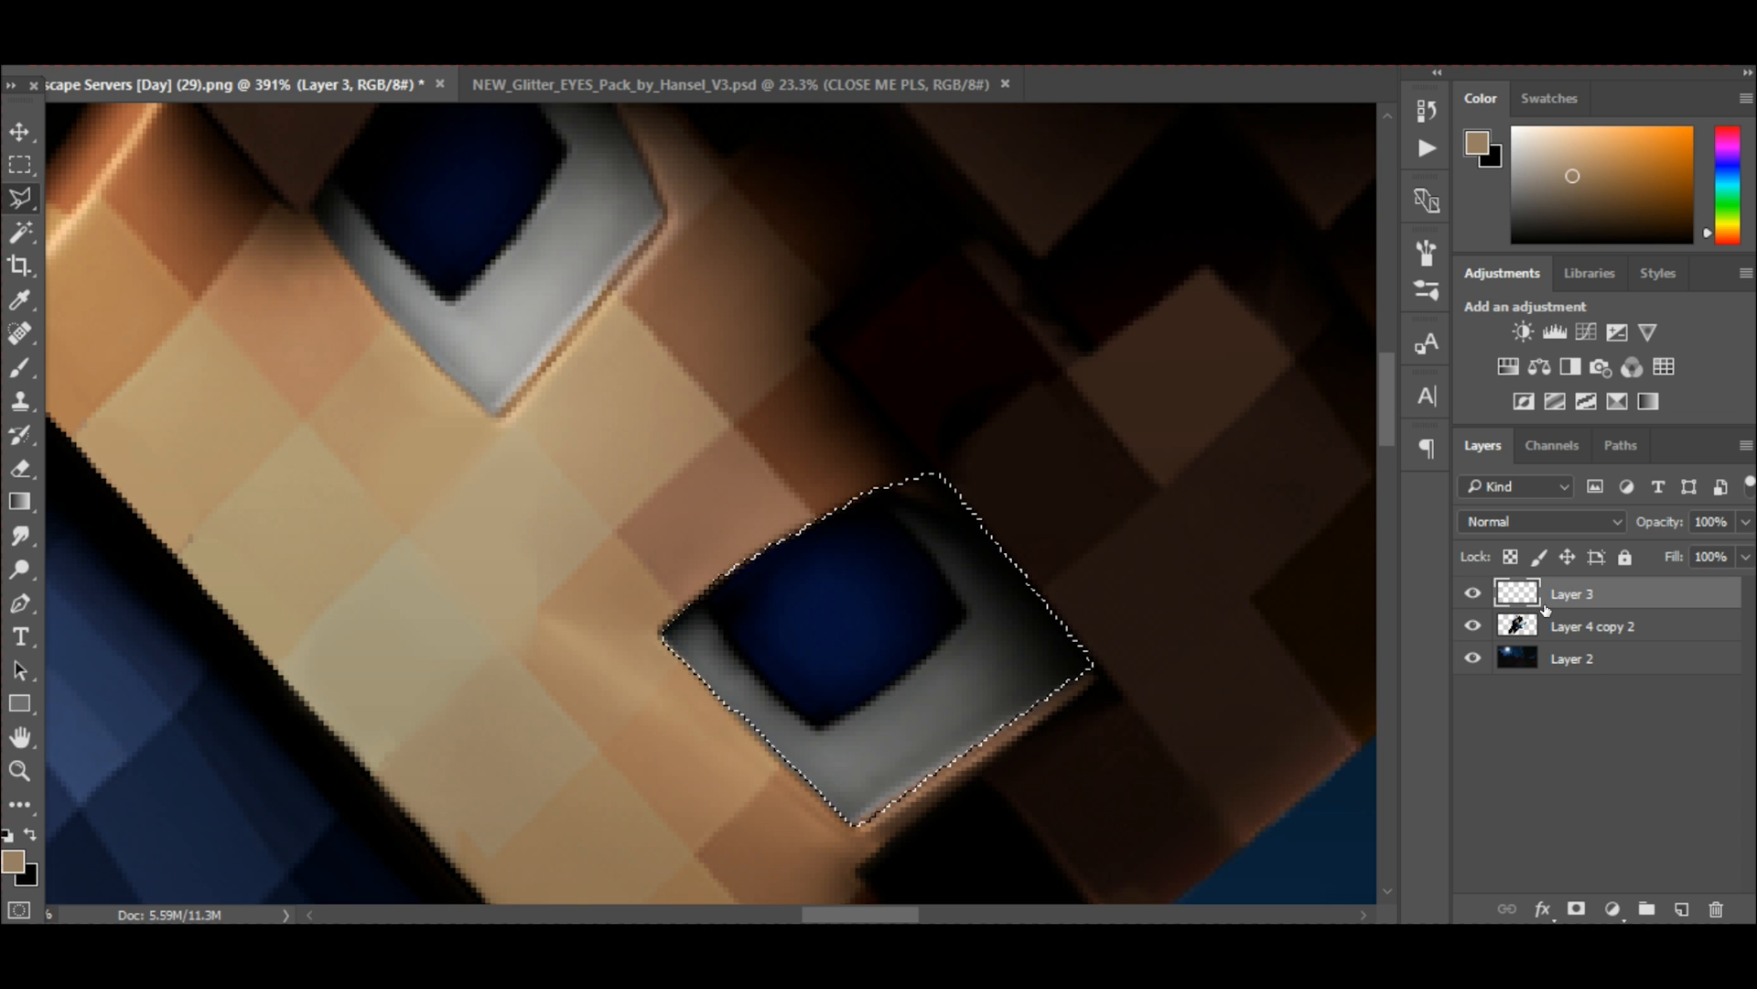
Shade the inner edges of the selected lower eye with a soft black brush on Layer 3, and deselect.
key("b")
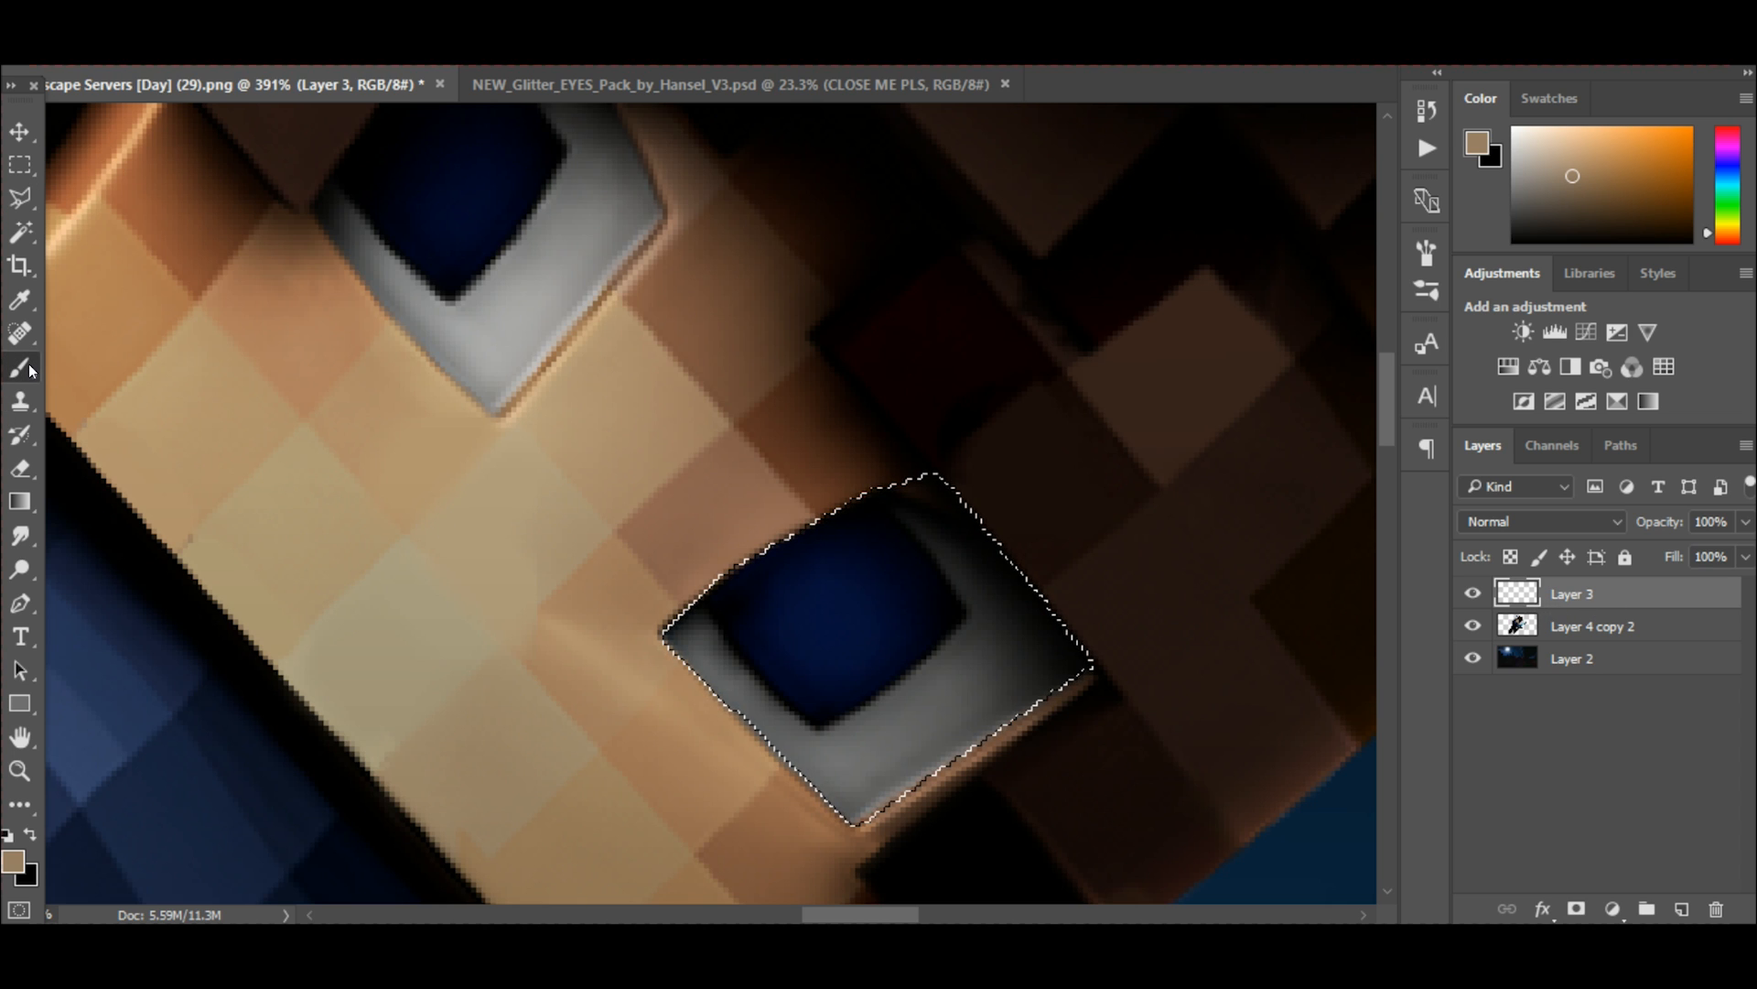
left_click_drag(1651, 198, 1513, 243)
scroll(1253, 384, "down", 1)
scroll(1126, 445, "up", 1)
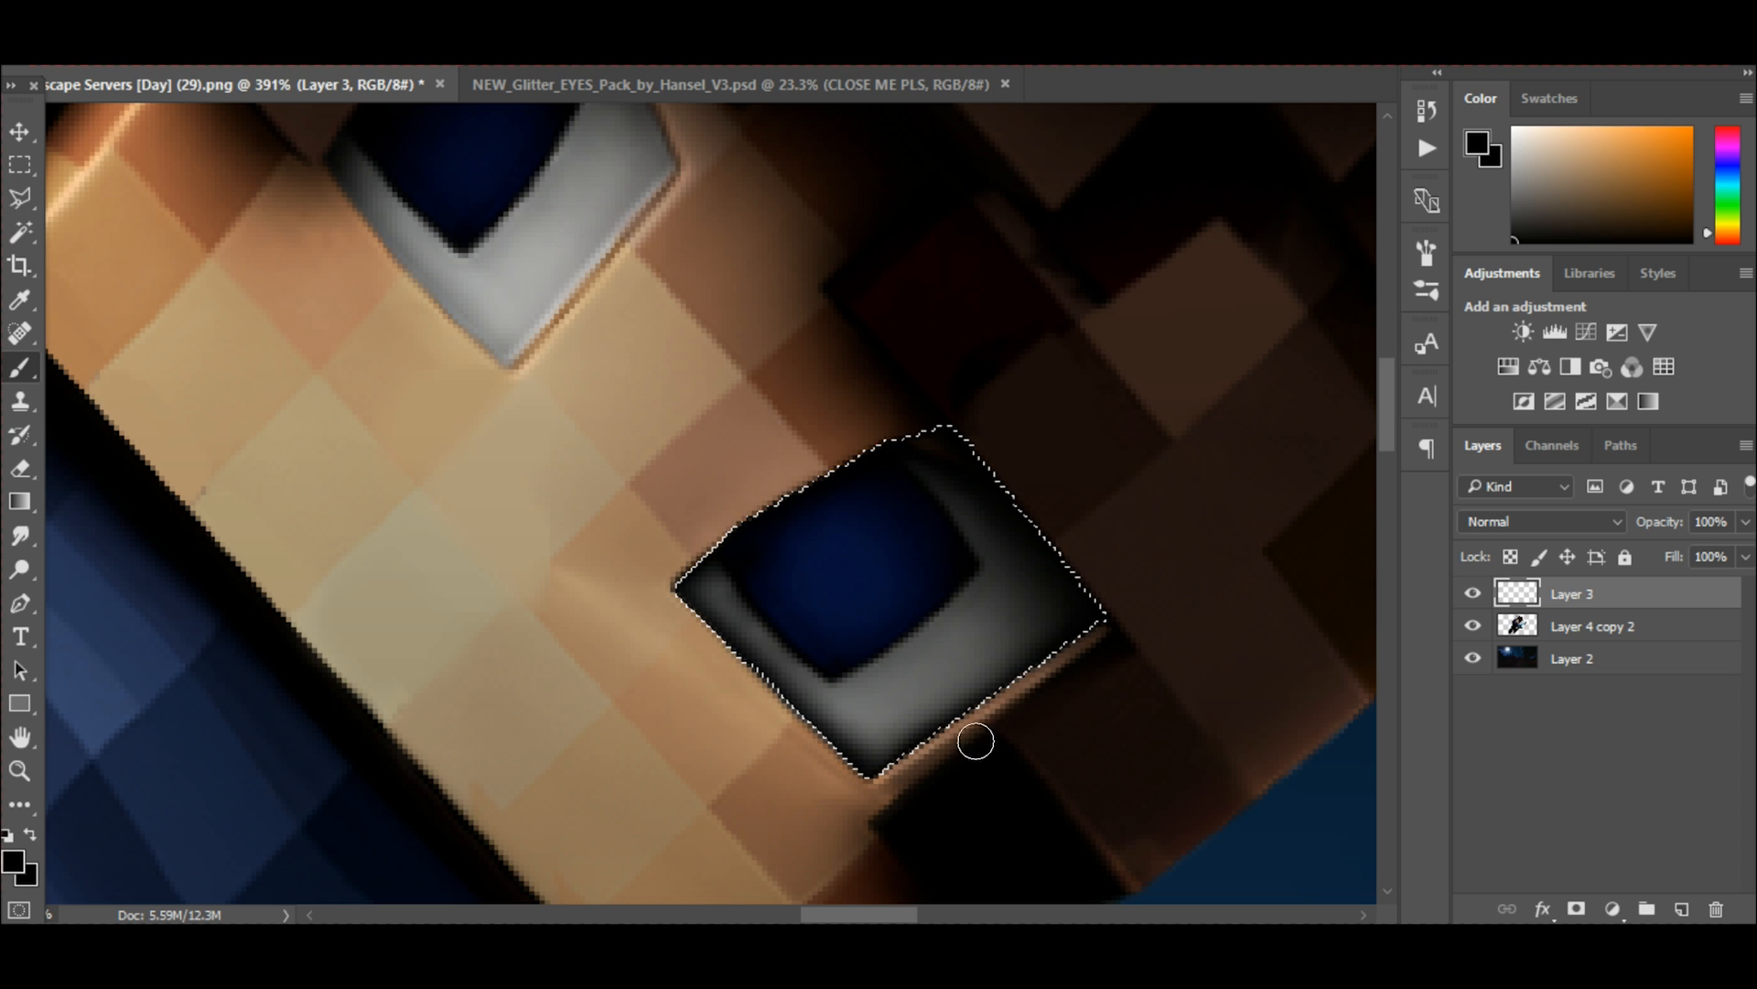
key("m")
left_click(202, 235)
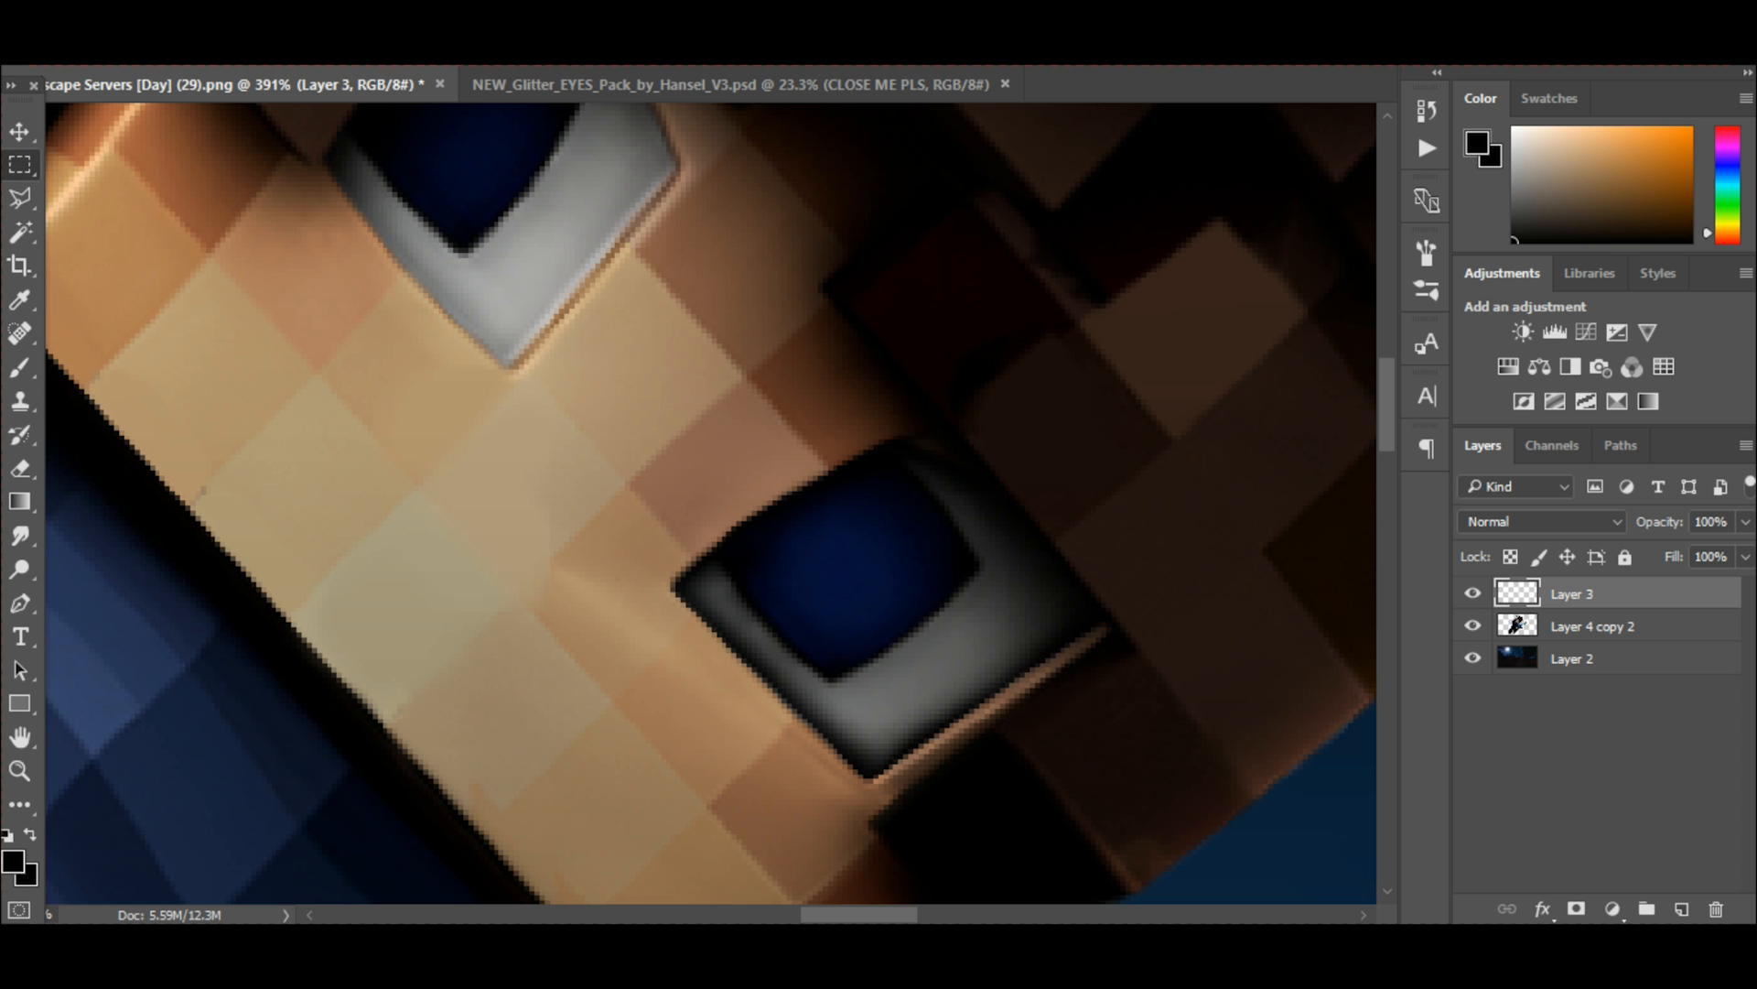
Reduce the opacity of the eye shading on Layer 3 to 85%.
left_click(1745, 522)
left_click_drag(1737, 555, 1720, 557)
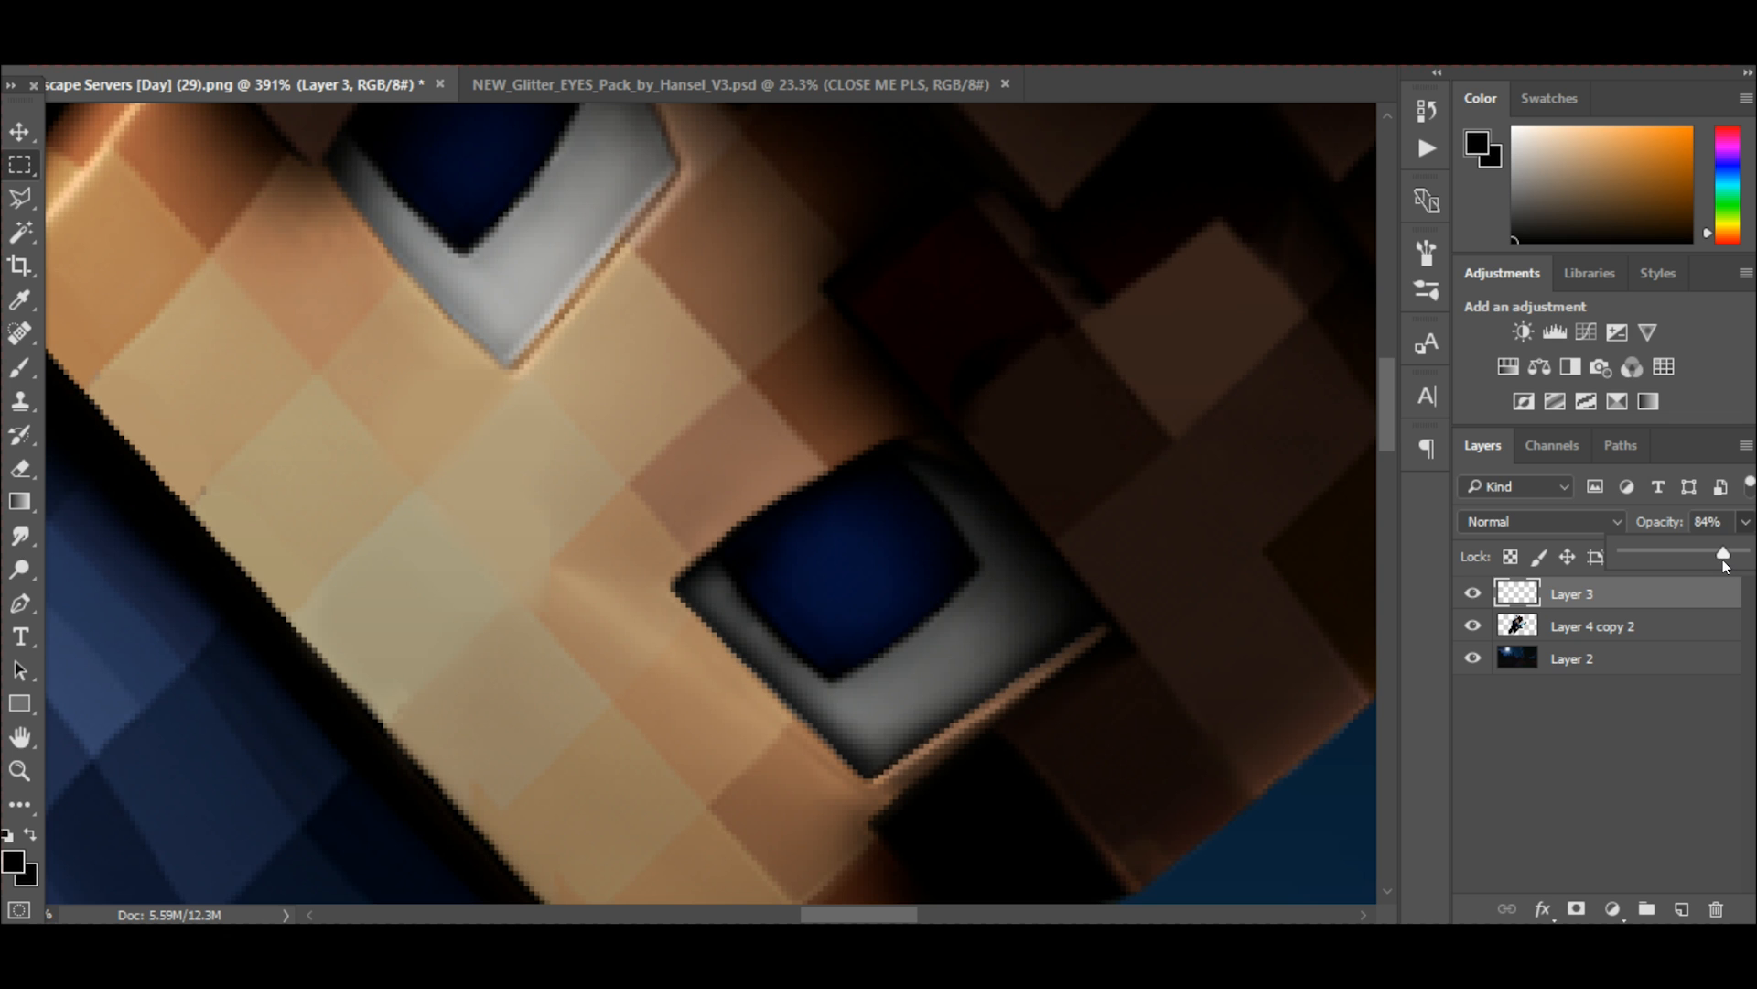
scroll(859, 514, "down", 6)
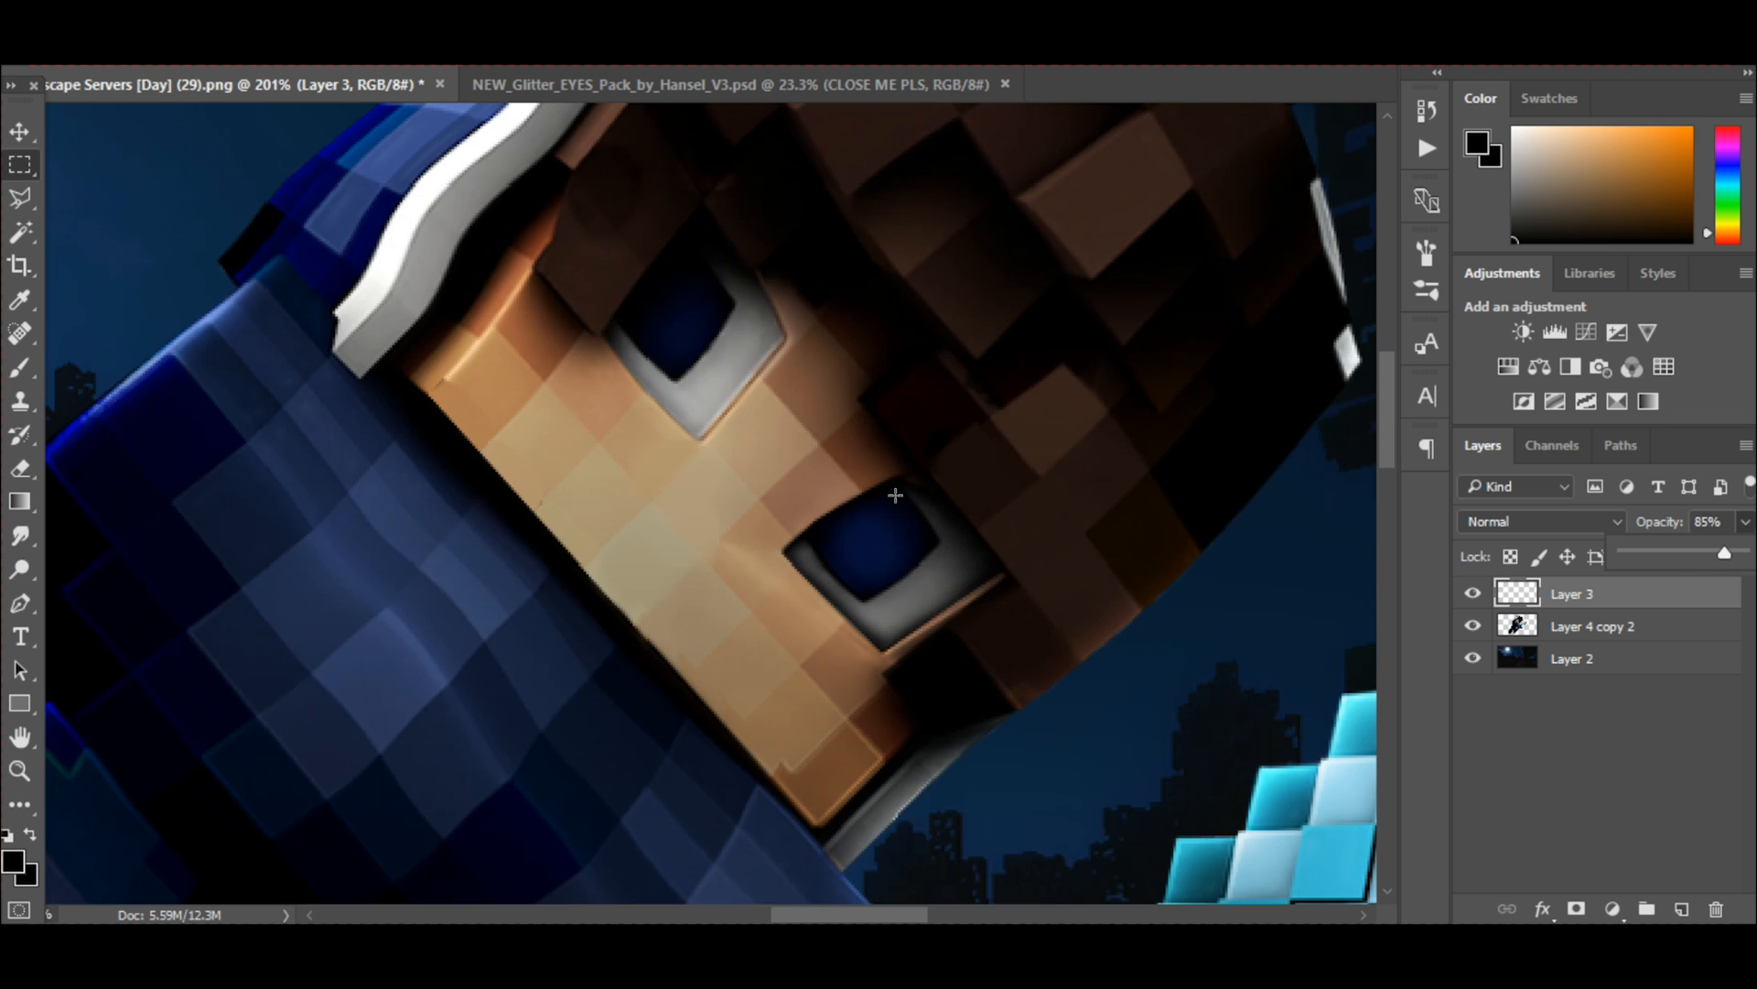
Outline the character's upper eye along its edges with a closed Polygonal Lasso selection.
scroll(685, 425, "up", 5)
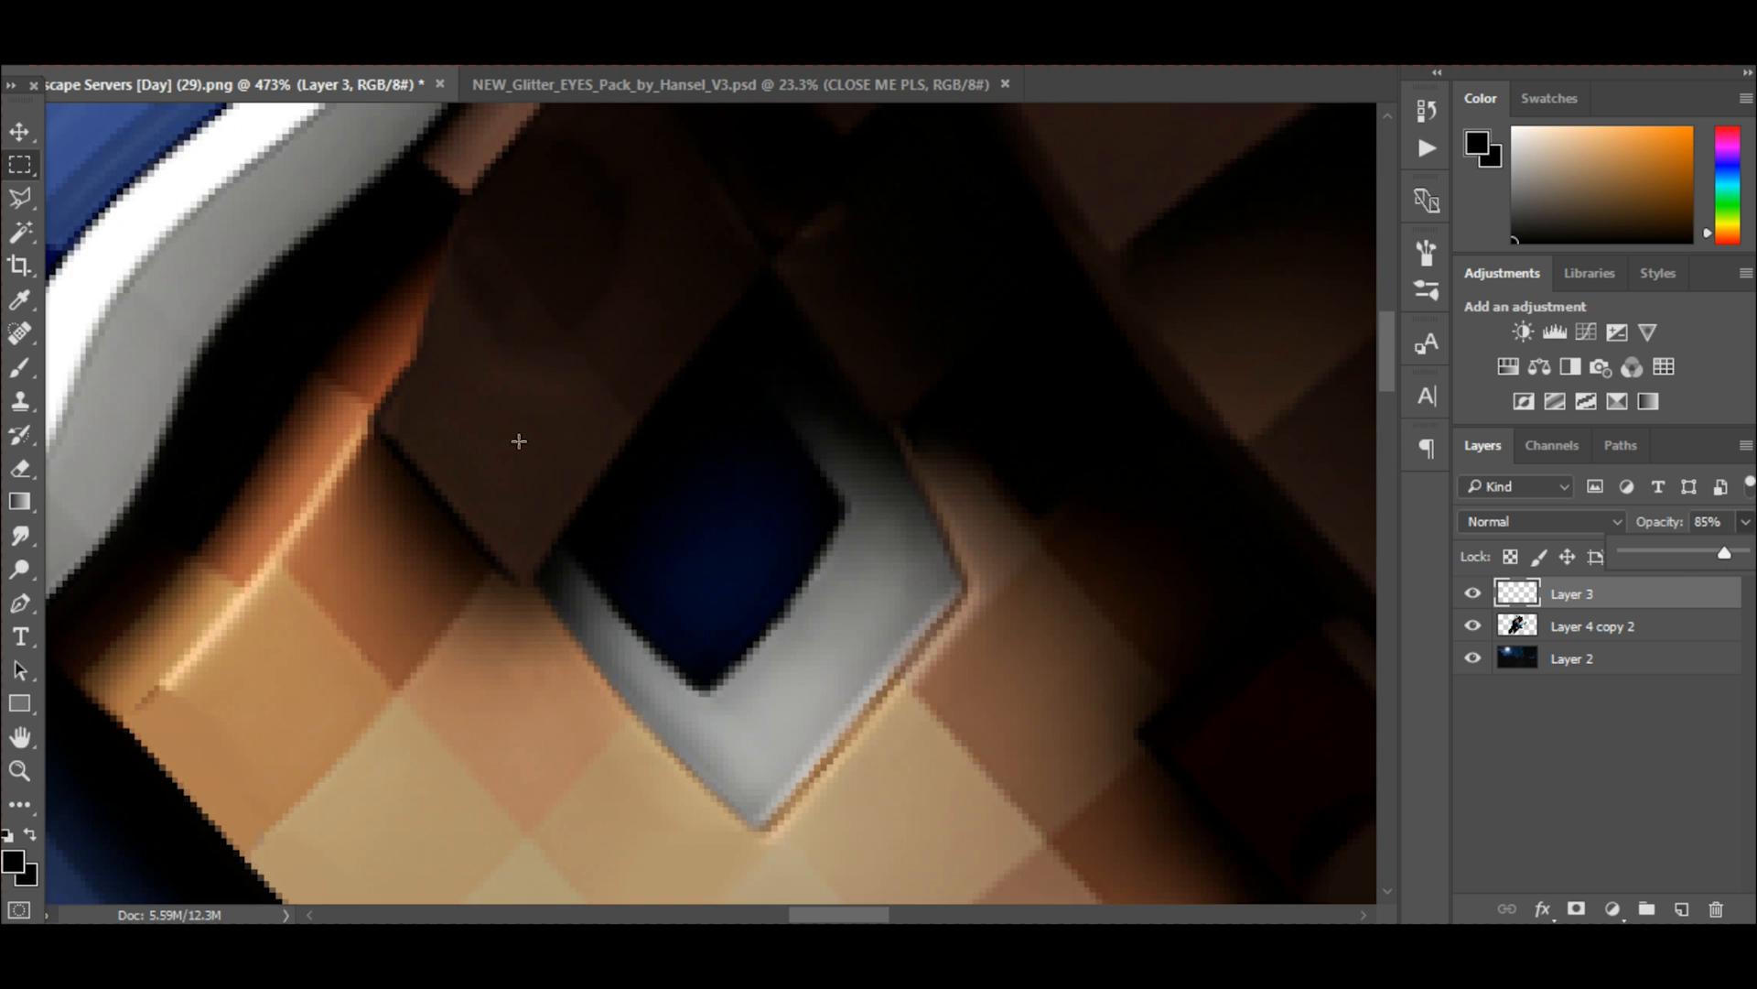
left_click(21, 197)
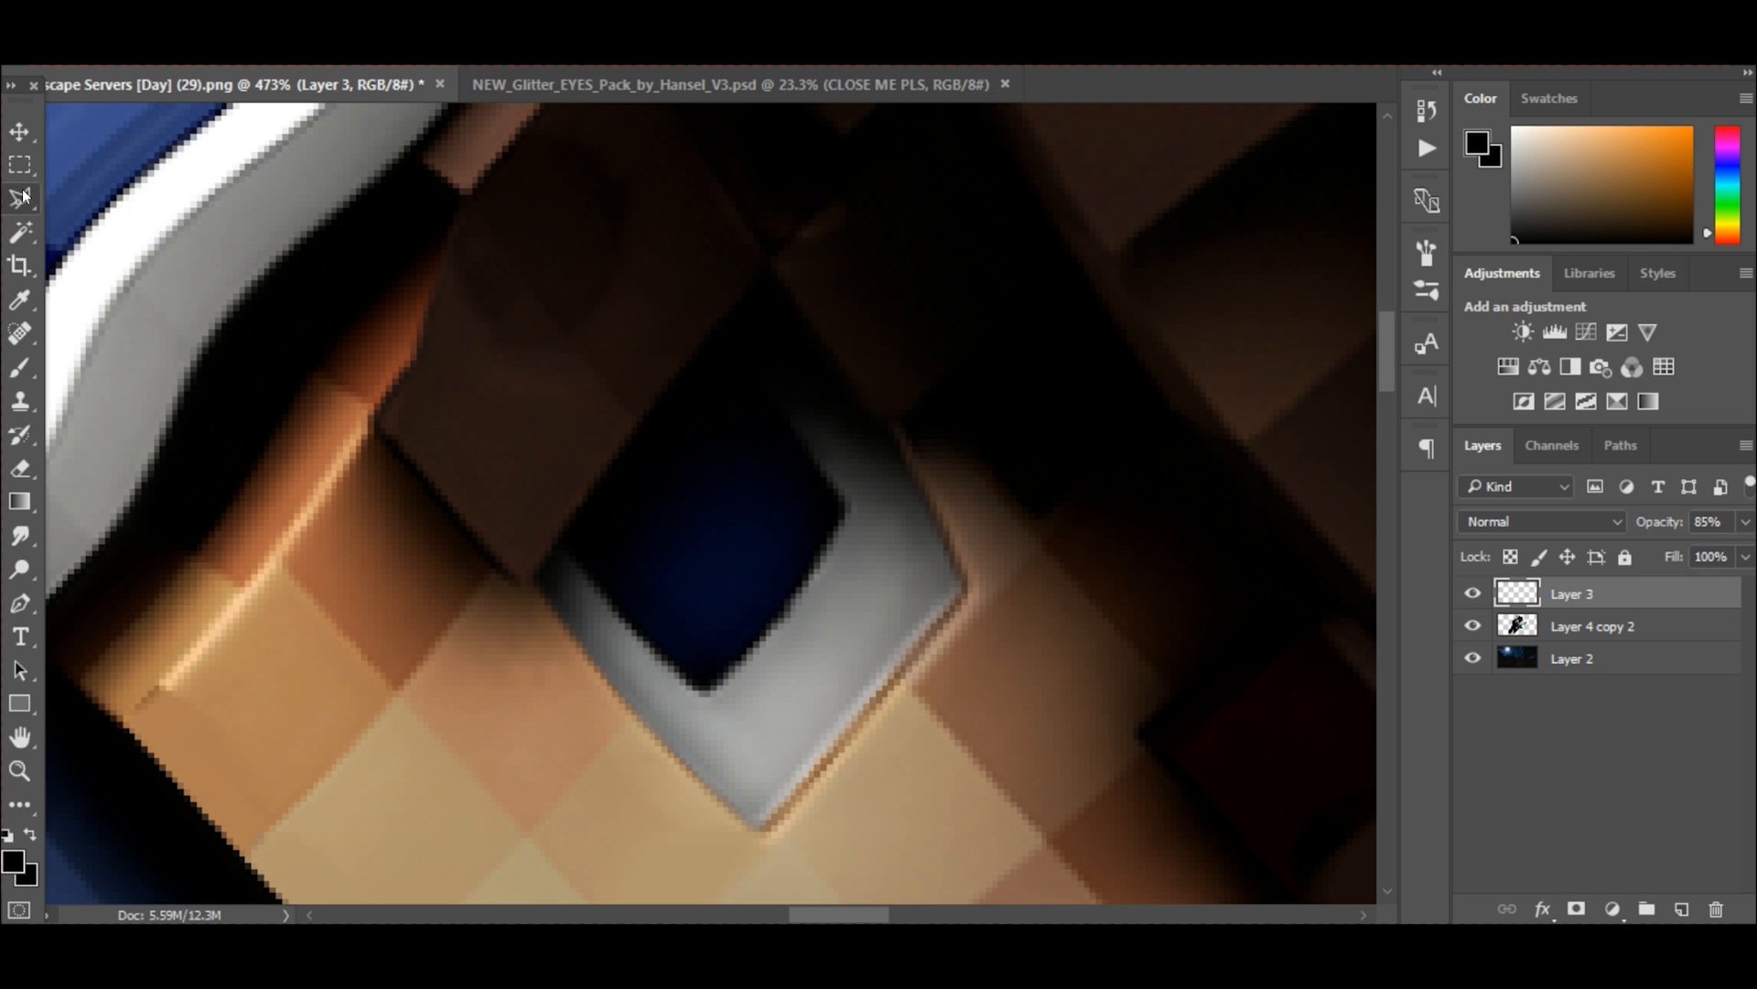
left_click(536, 583)
left_click(609, 687)
left_click(714, 796)
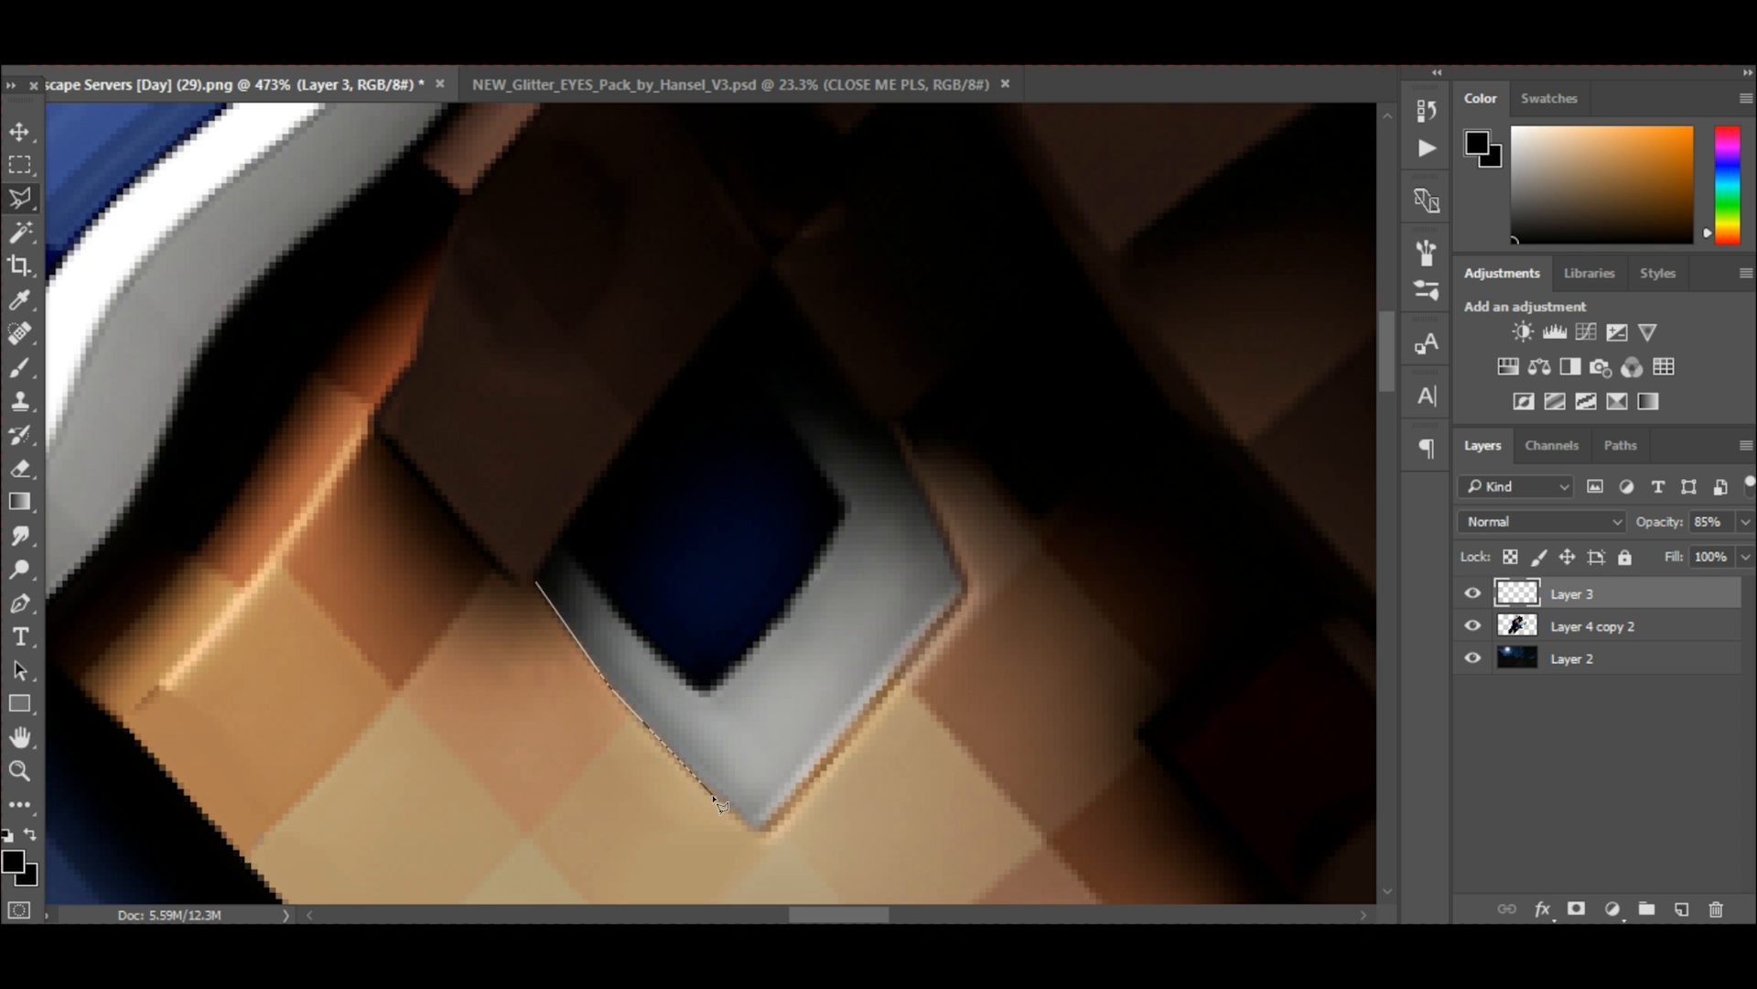
left_click(761, 836)
left_click(968, 589)
left_click(821, 291)
left_click(809, 281)
left_click(755, 302)
left_click(663, 395)
left_click(538, 582)
Paint soft black shading along the inner edges of the selected upper eye, and clear the selection.
key("b")
mouse_move(526, 613)
left_mouse_down()
mouse_move(552, 668)
mouse_move(766, 831)
mouse_move(944, 625)
mouse_move(900, 387)
mouse_move(962, 520)
mouse_move(922, 461)
mouse_move(870, 710)
mouse_move(510, 585)
left_mouse_up()
scroll(681, 505, "down", 5)
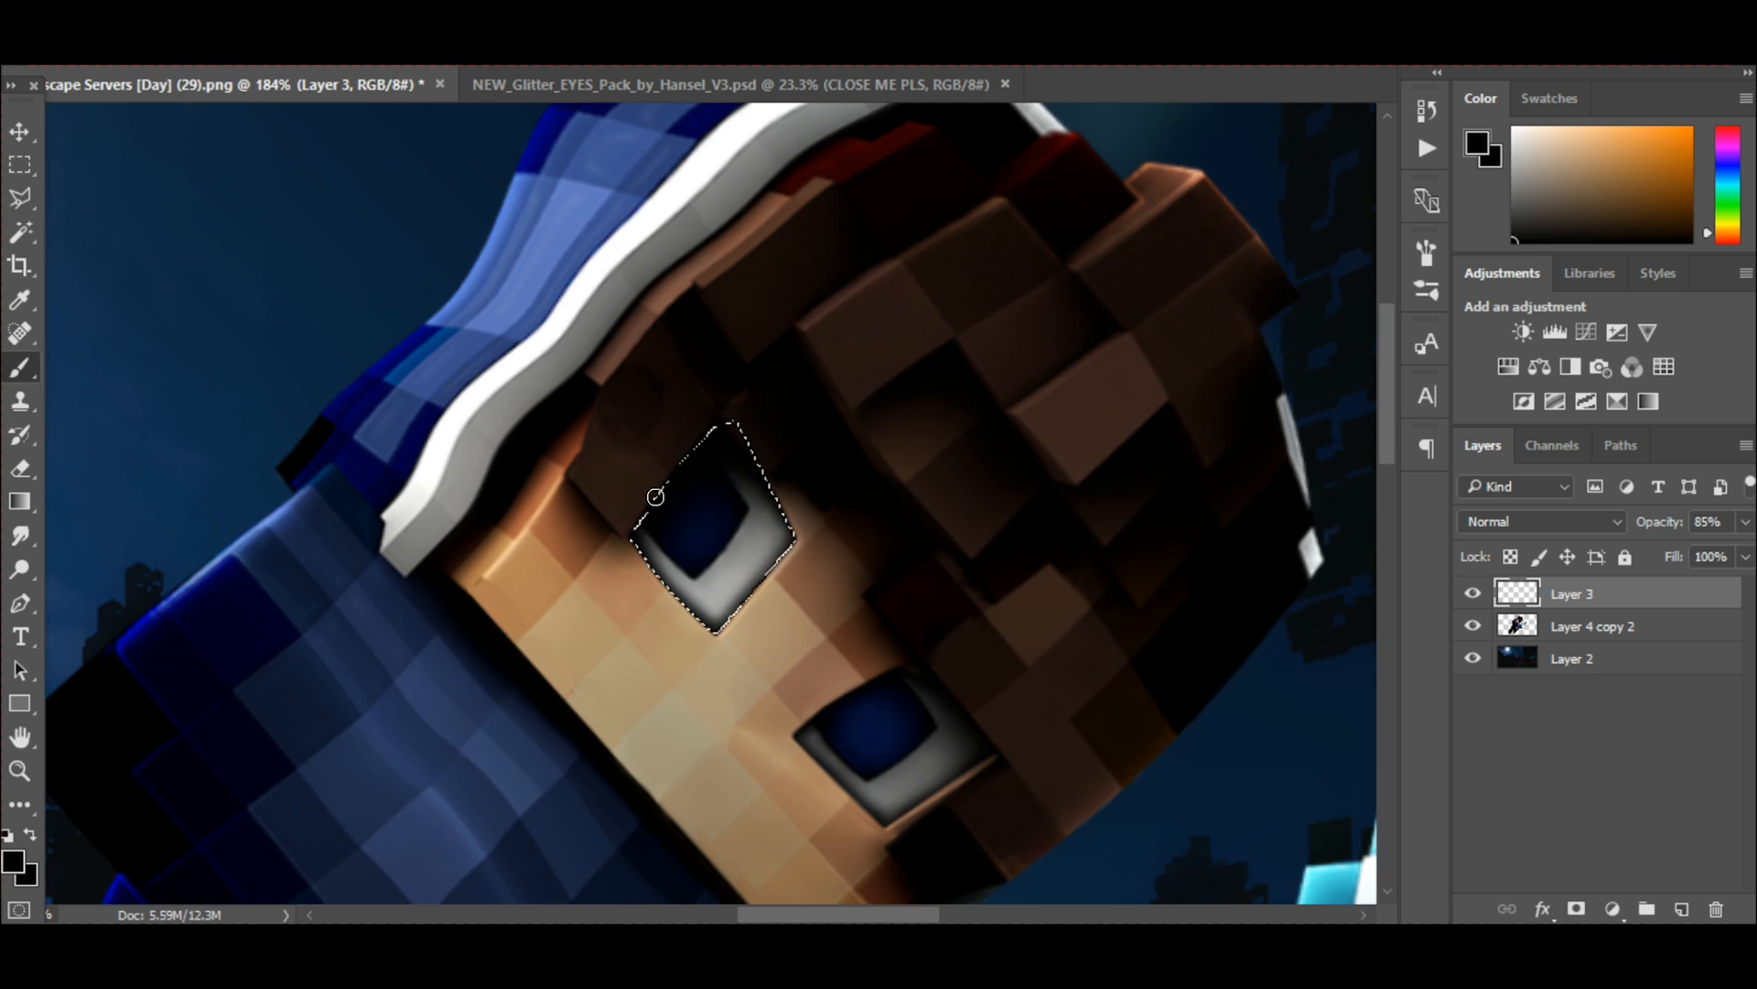
key("ctrl+d")
key("m")
Merge the eye shading on Layer 3 with the character on Layer 4 copy 2.
scroll(758, 392, "down", 2)
scroll(934, 618, "up", 3)
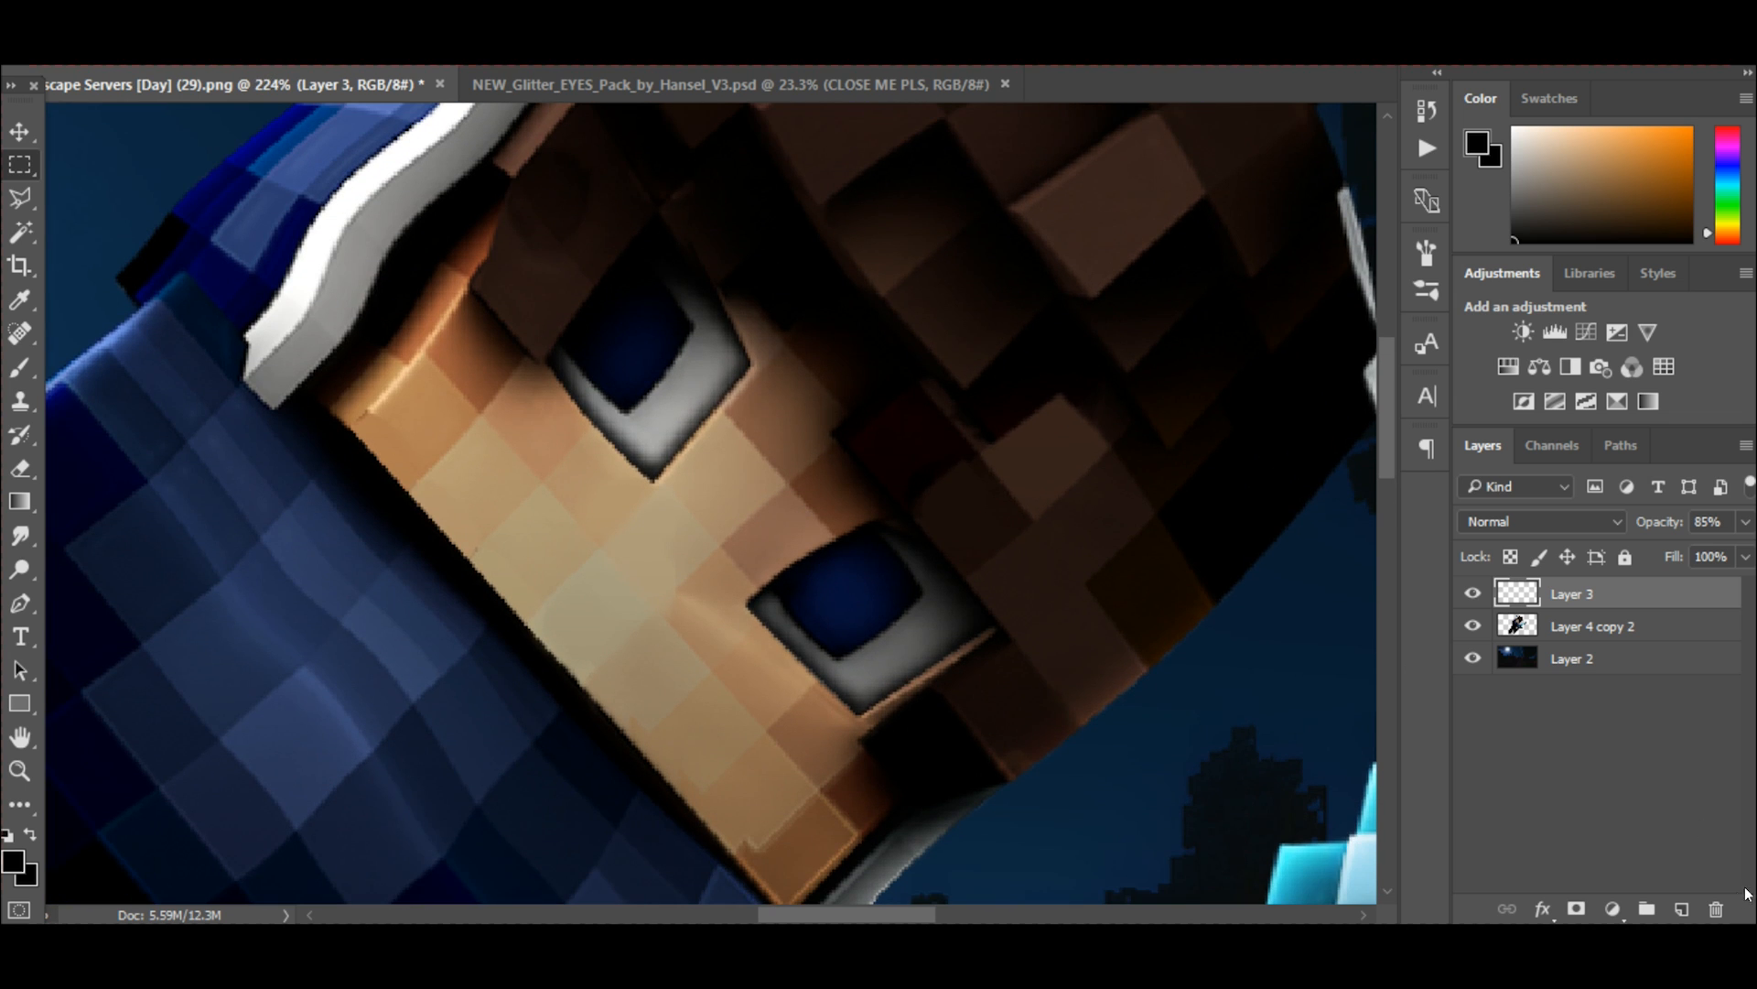
left_click(1611, 626, "shift")
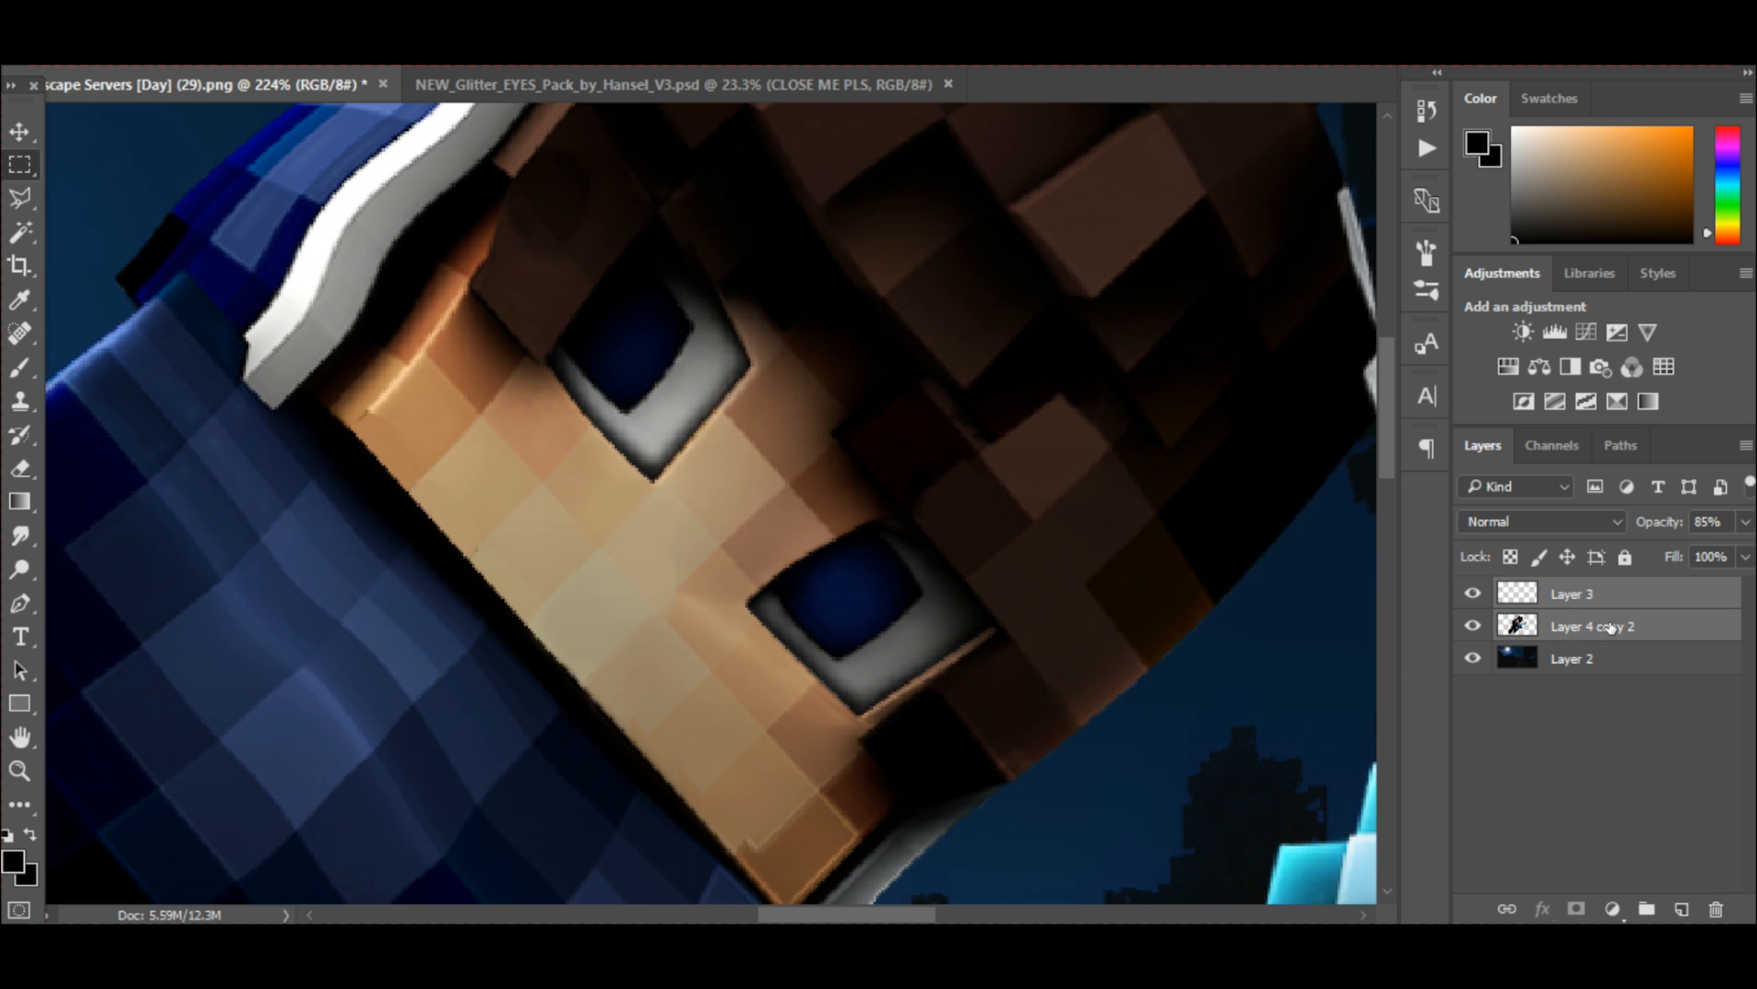
key("ctrl+e")
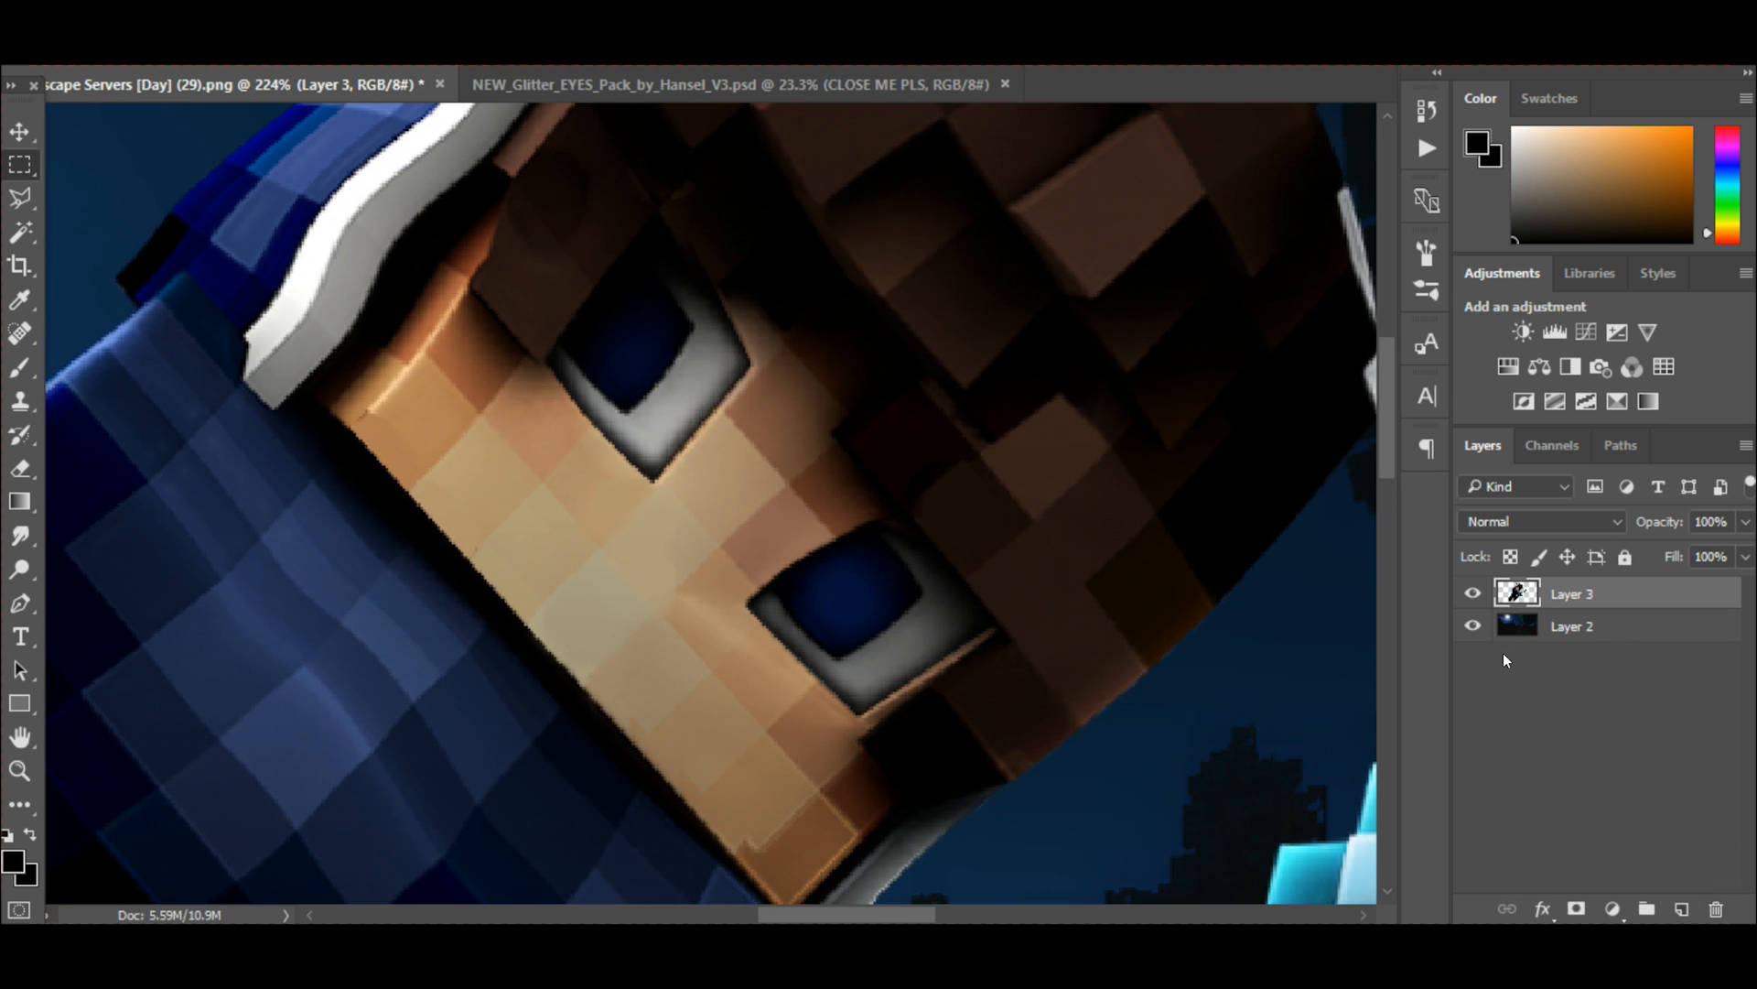
Add a new layer above the character and set up a white hard round brush, 15 px with 100% hardness.
left_click(1681, 909)
left_click(1514, 129)
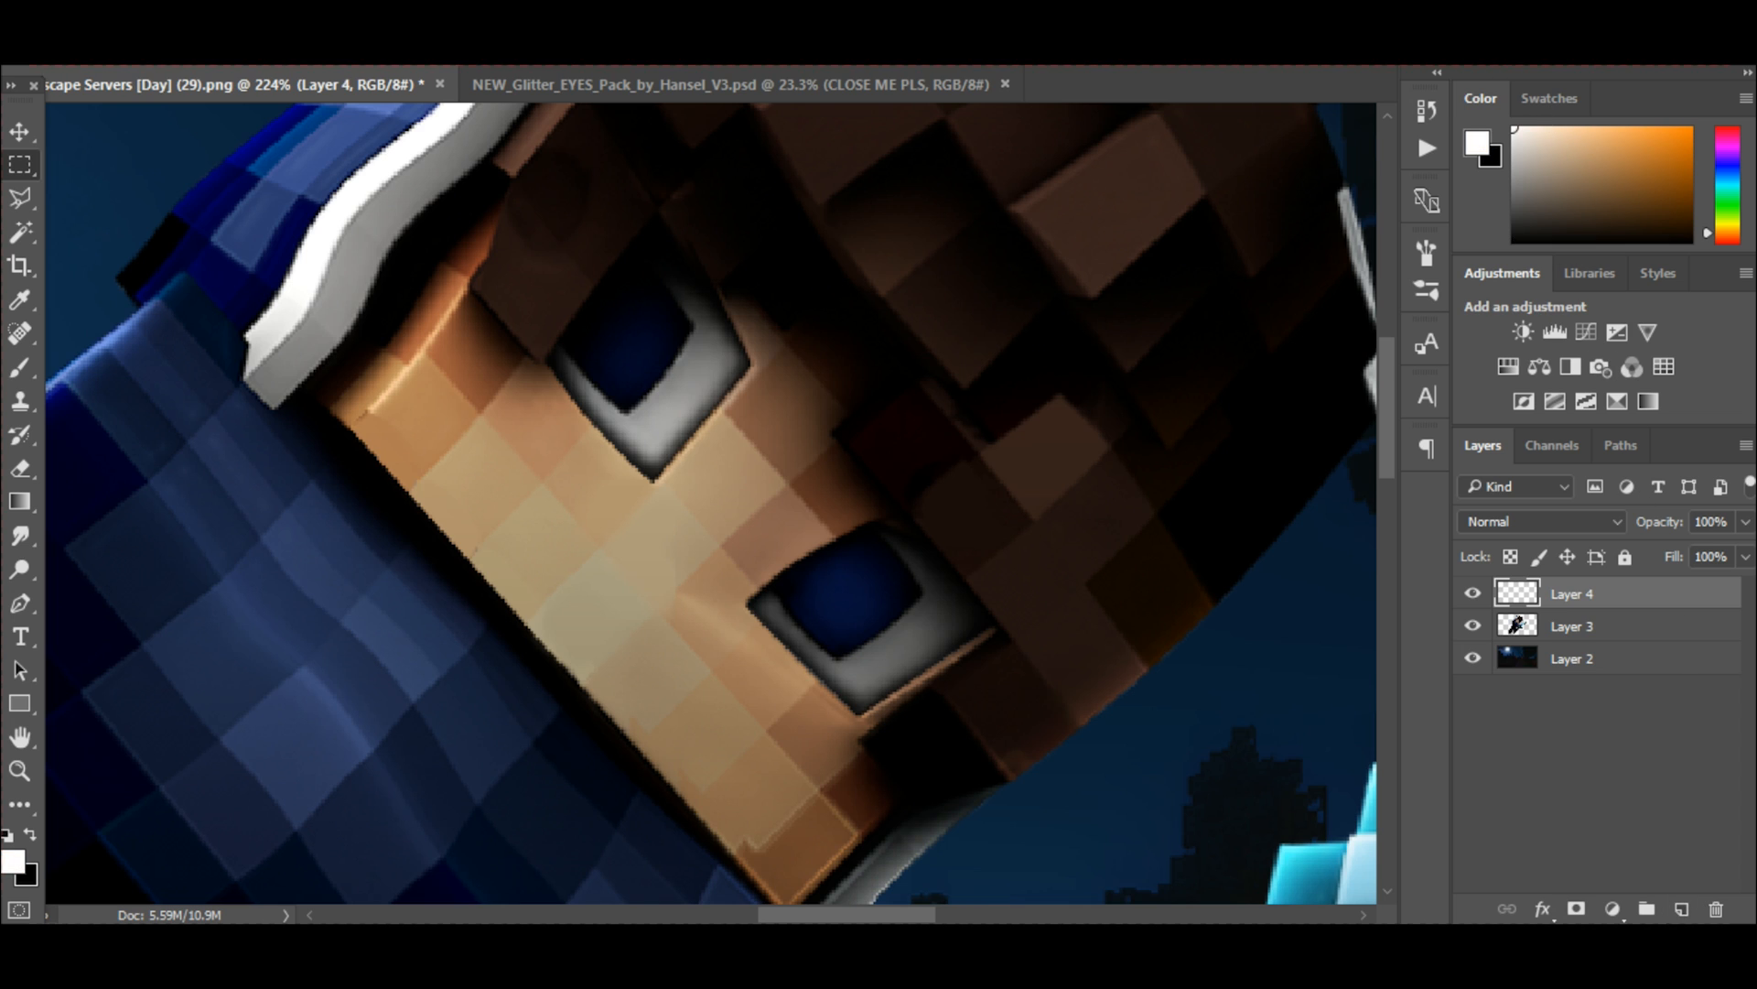
left_click(20, 367)
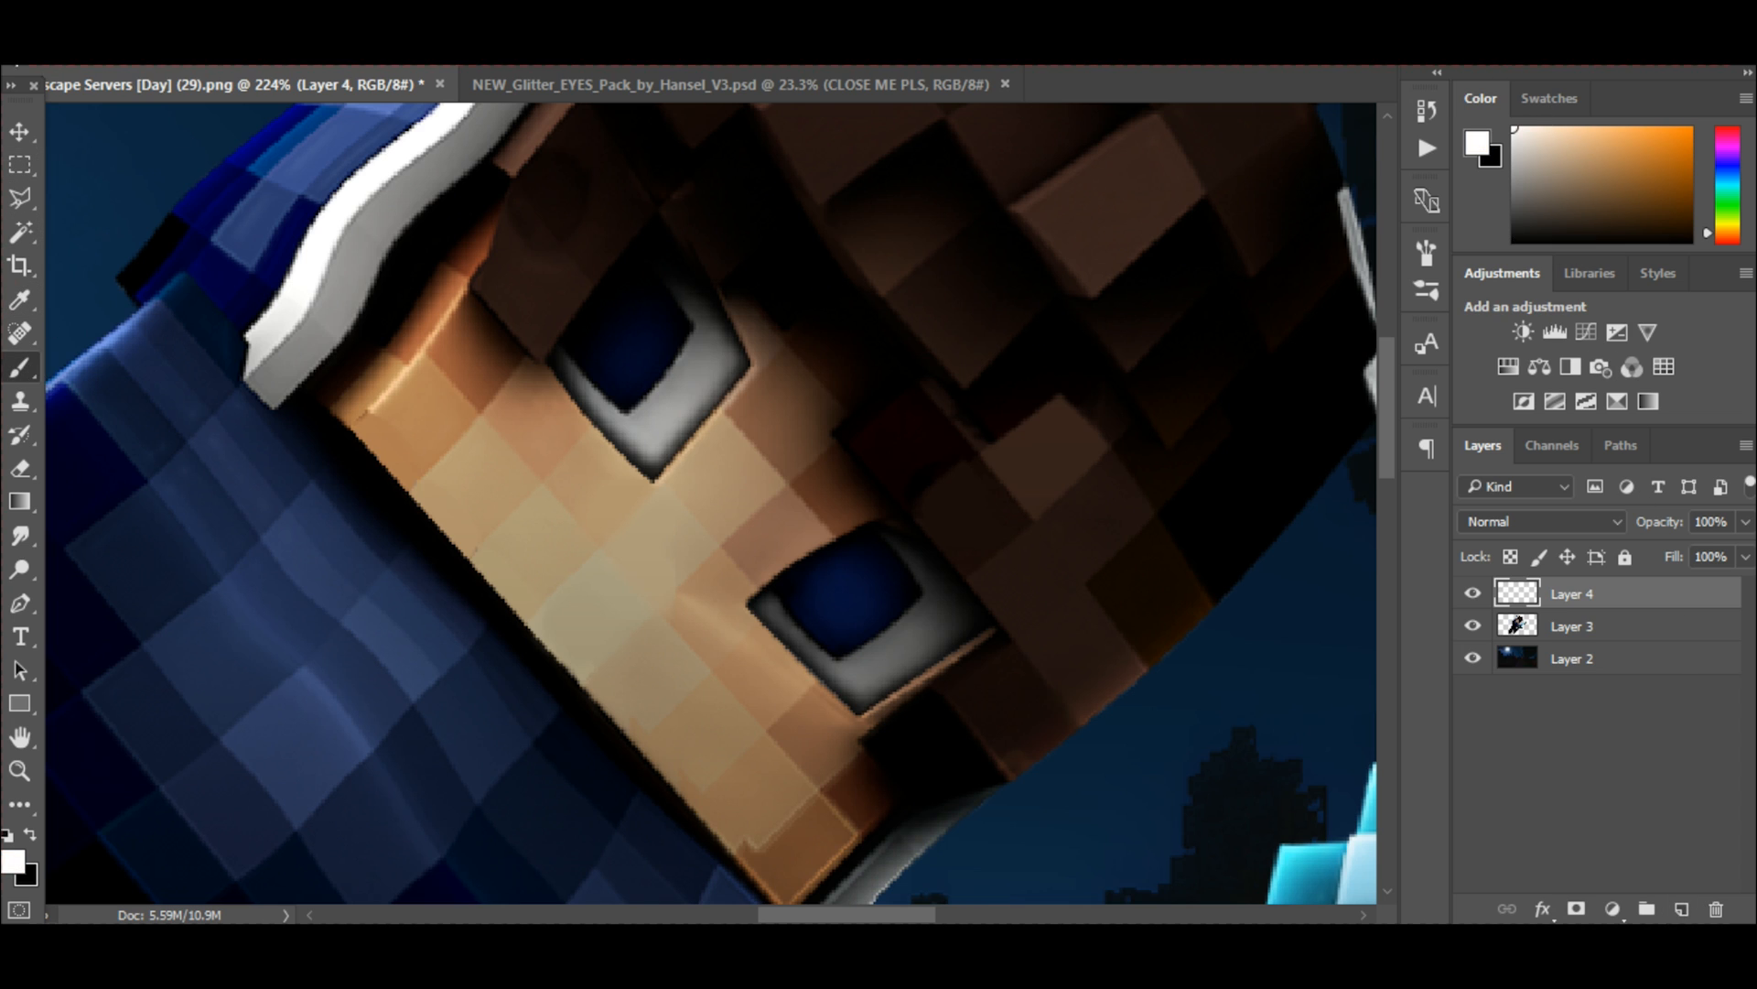
left_click(22, 51)
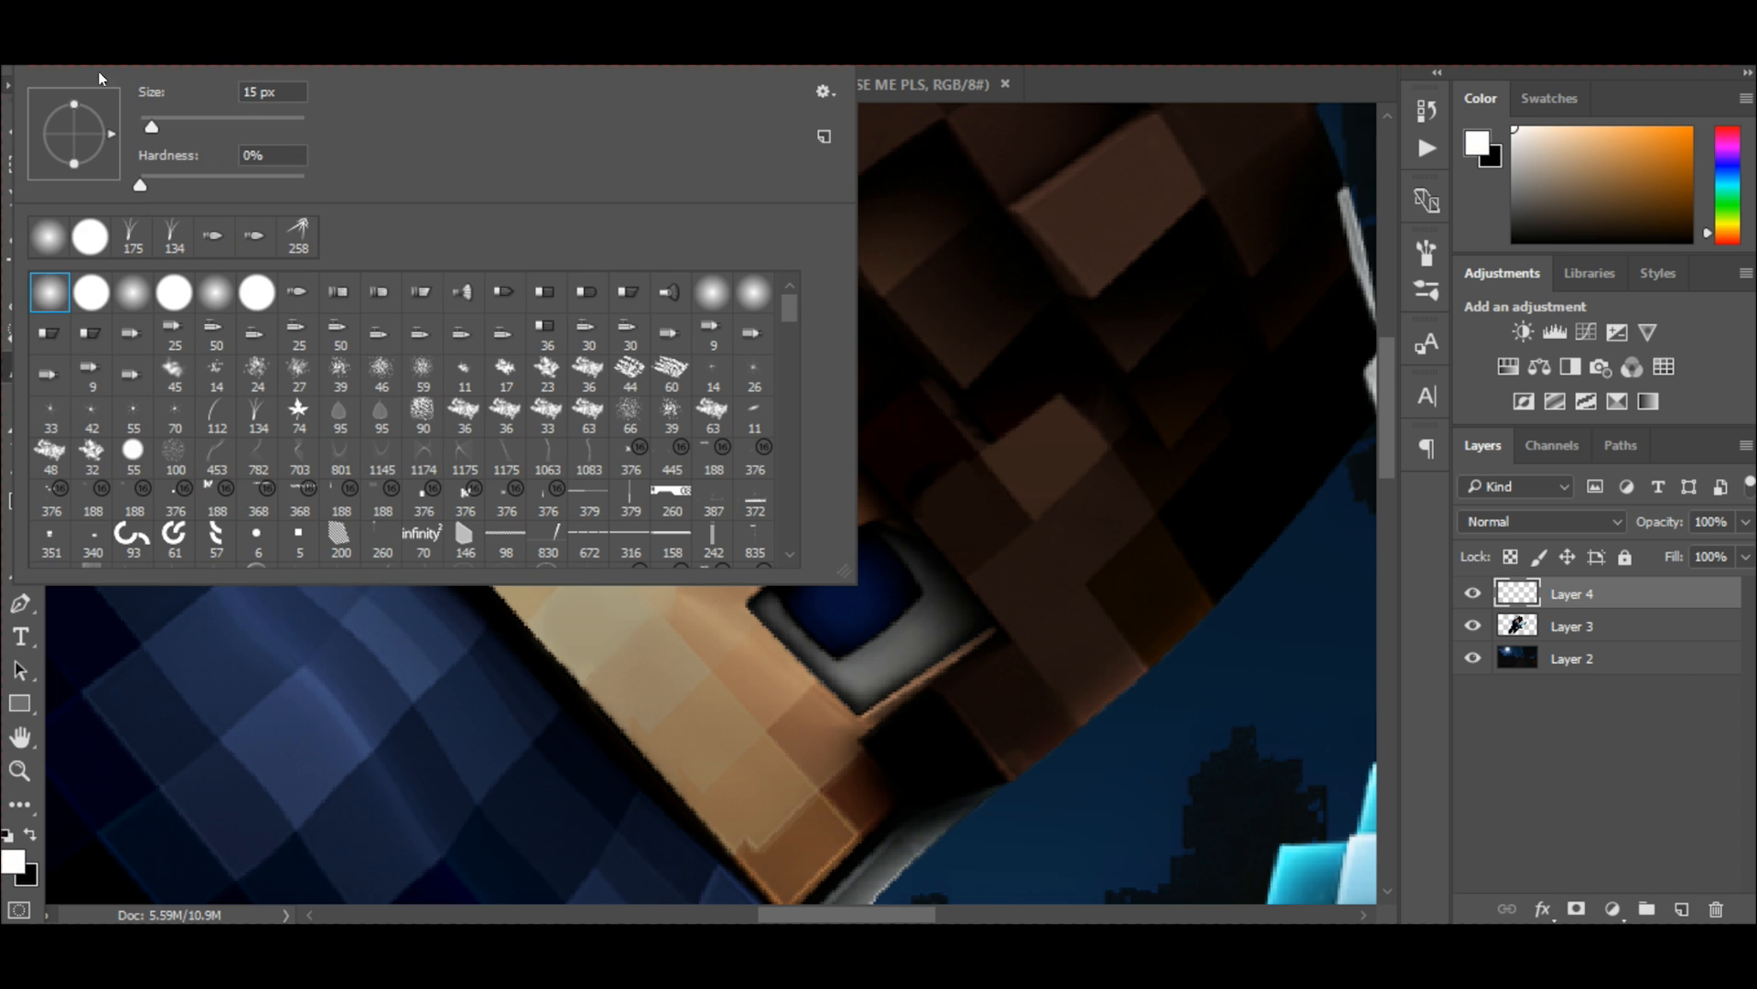
left_click(91, 293)
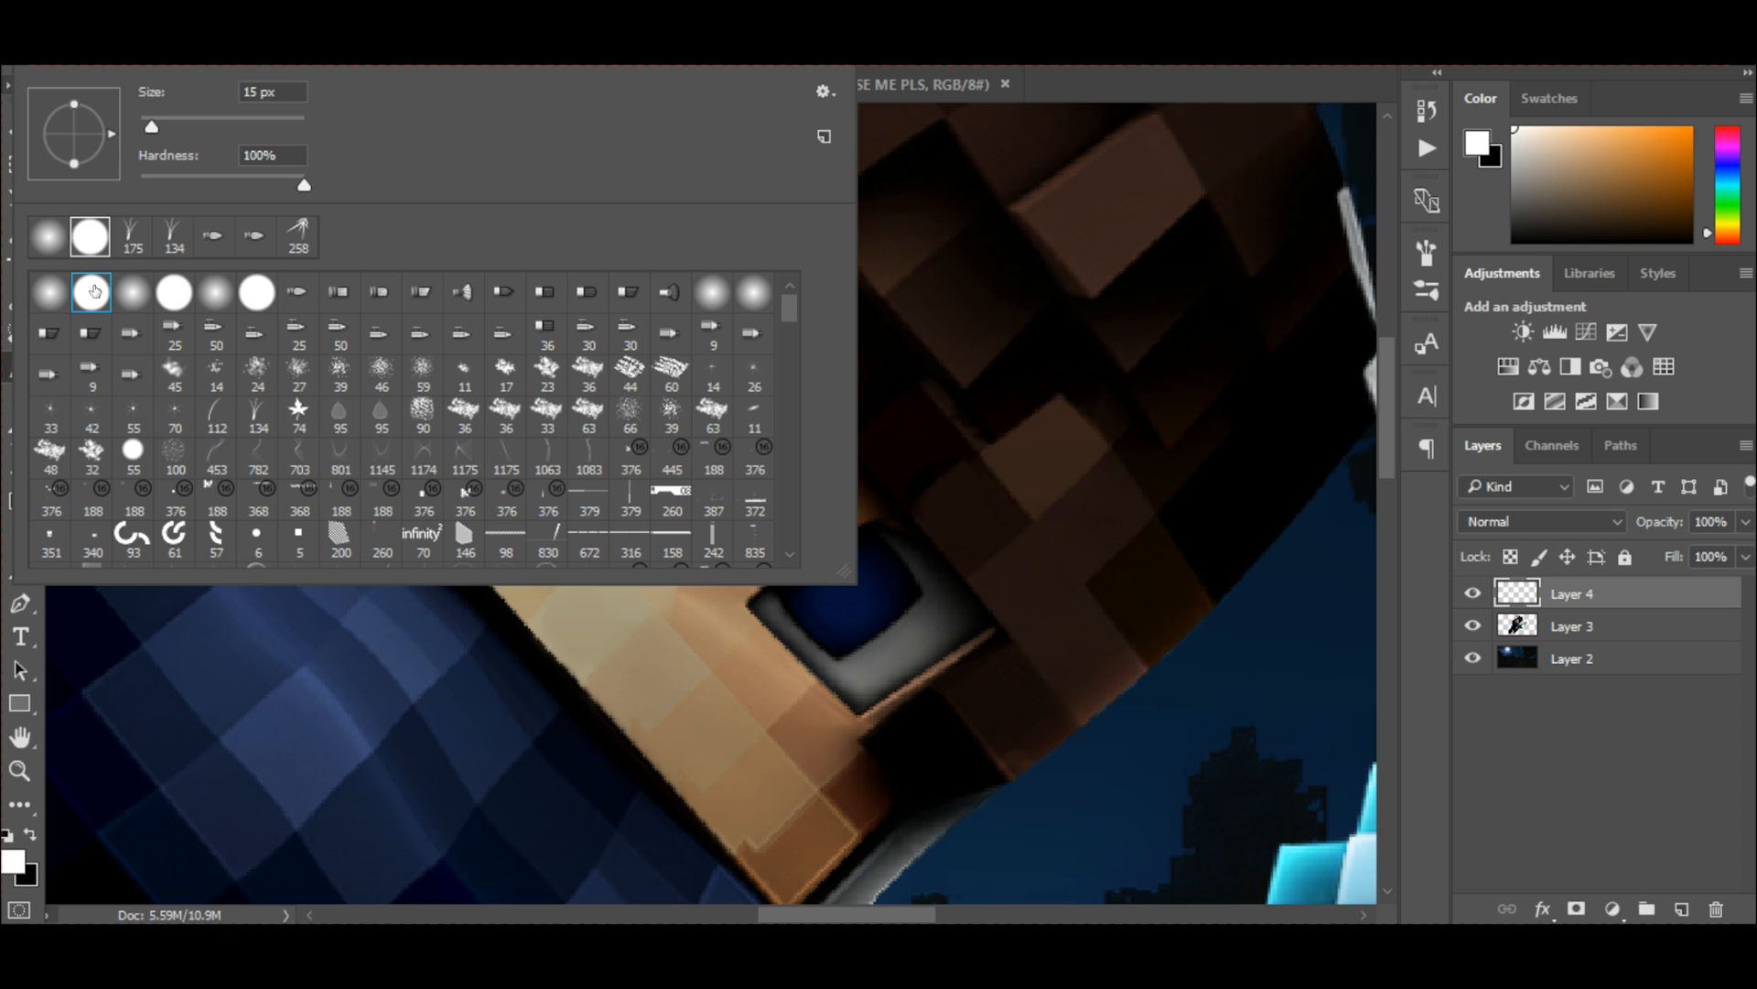
key("Escape")
Paint one large white highlight dot in the upper part of each blue iris on Layer 4.
scroll(659, 339, "up", 10)
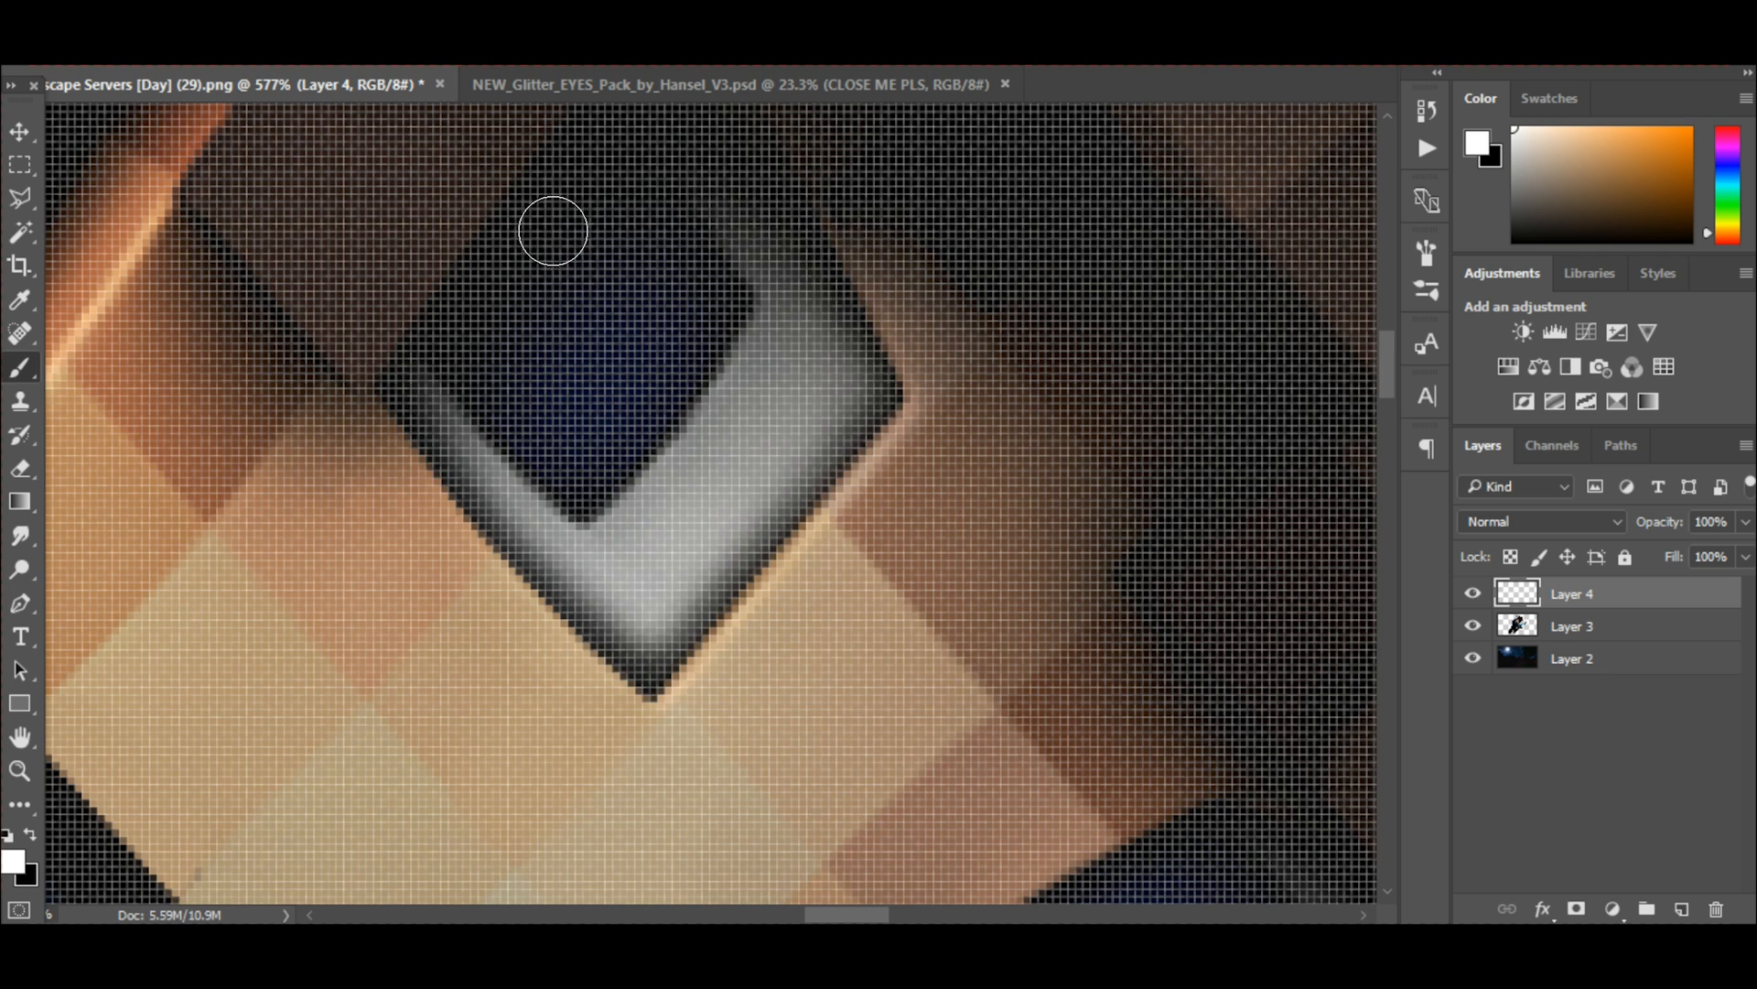
scroll(612, 355, "down", 3)
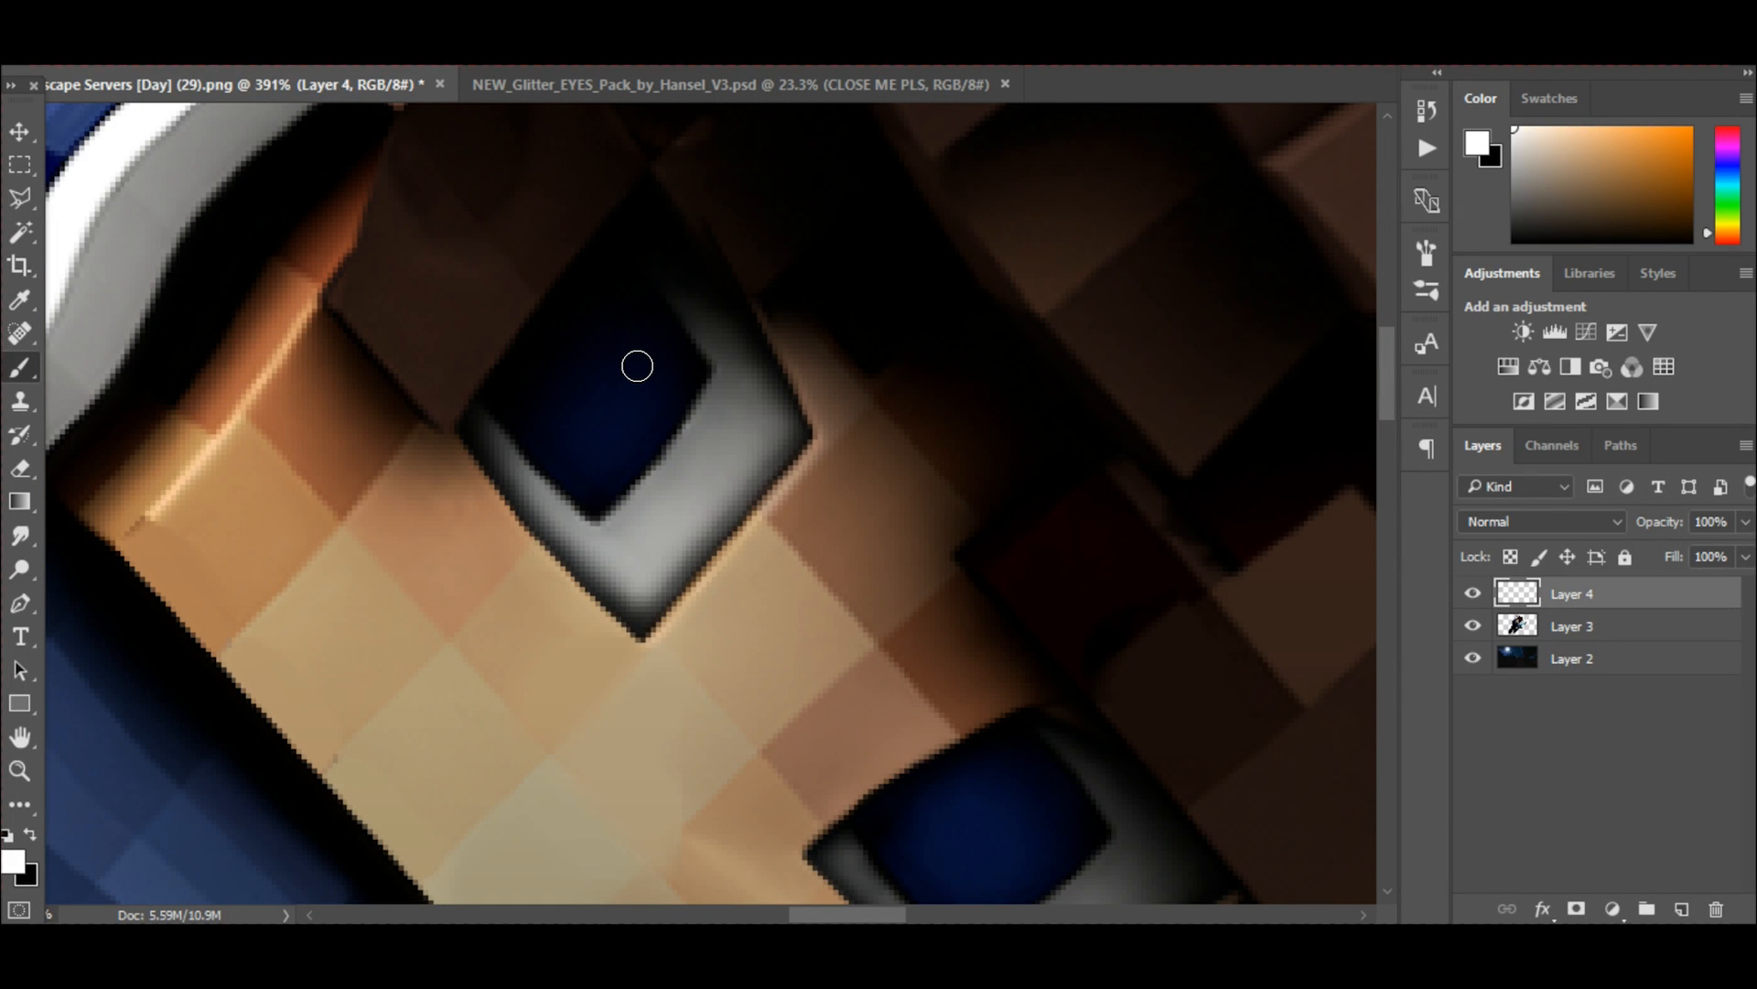
key("bracketright")
key("bracketleft")
left_click(644, 362)
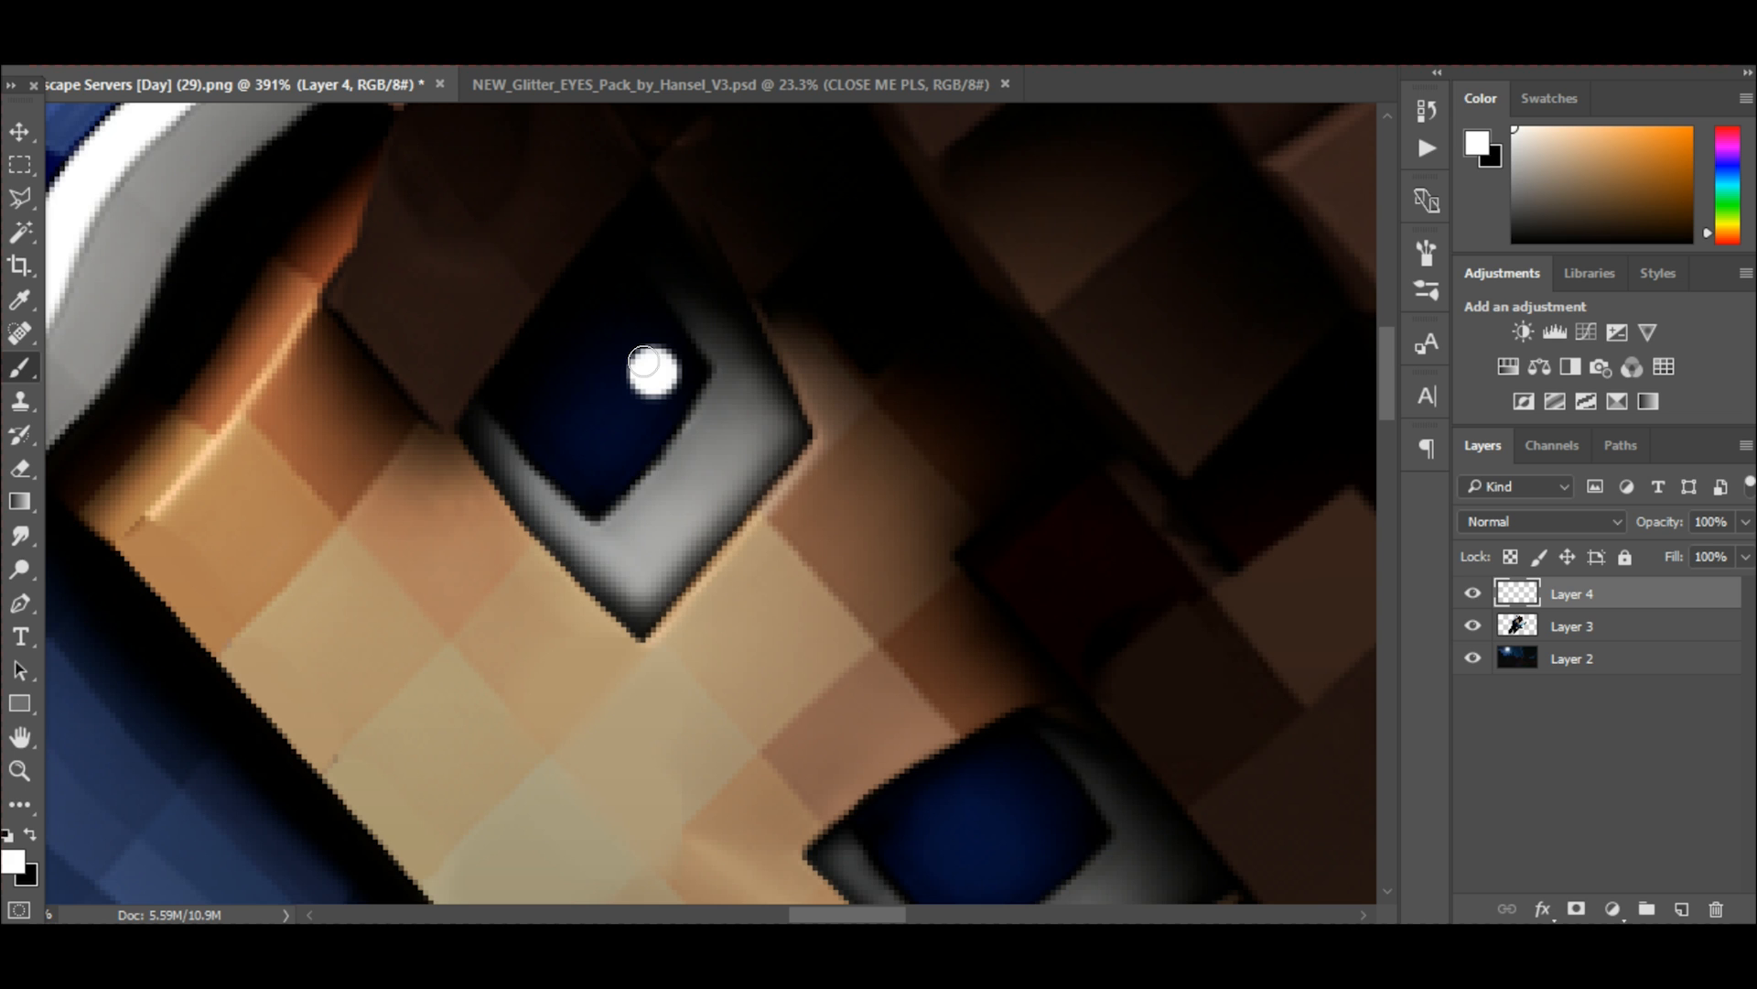
scroll(949, 577, "down", 3)
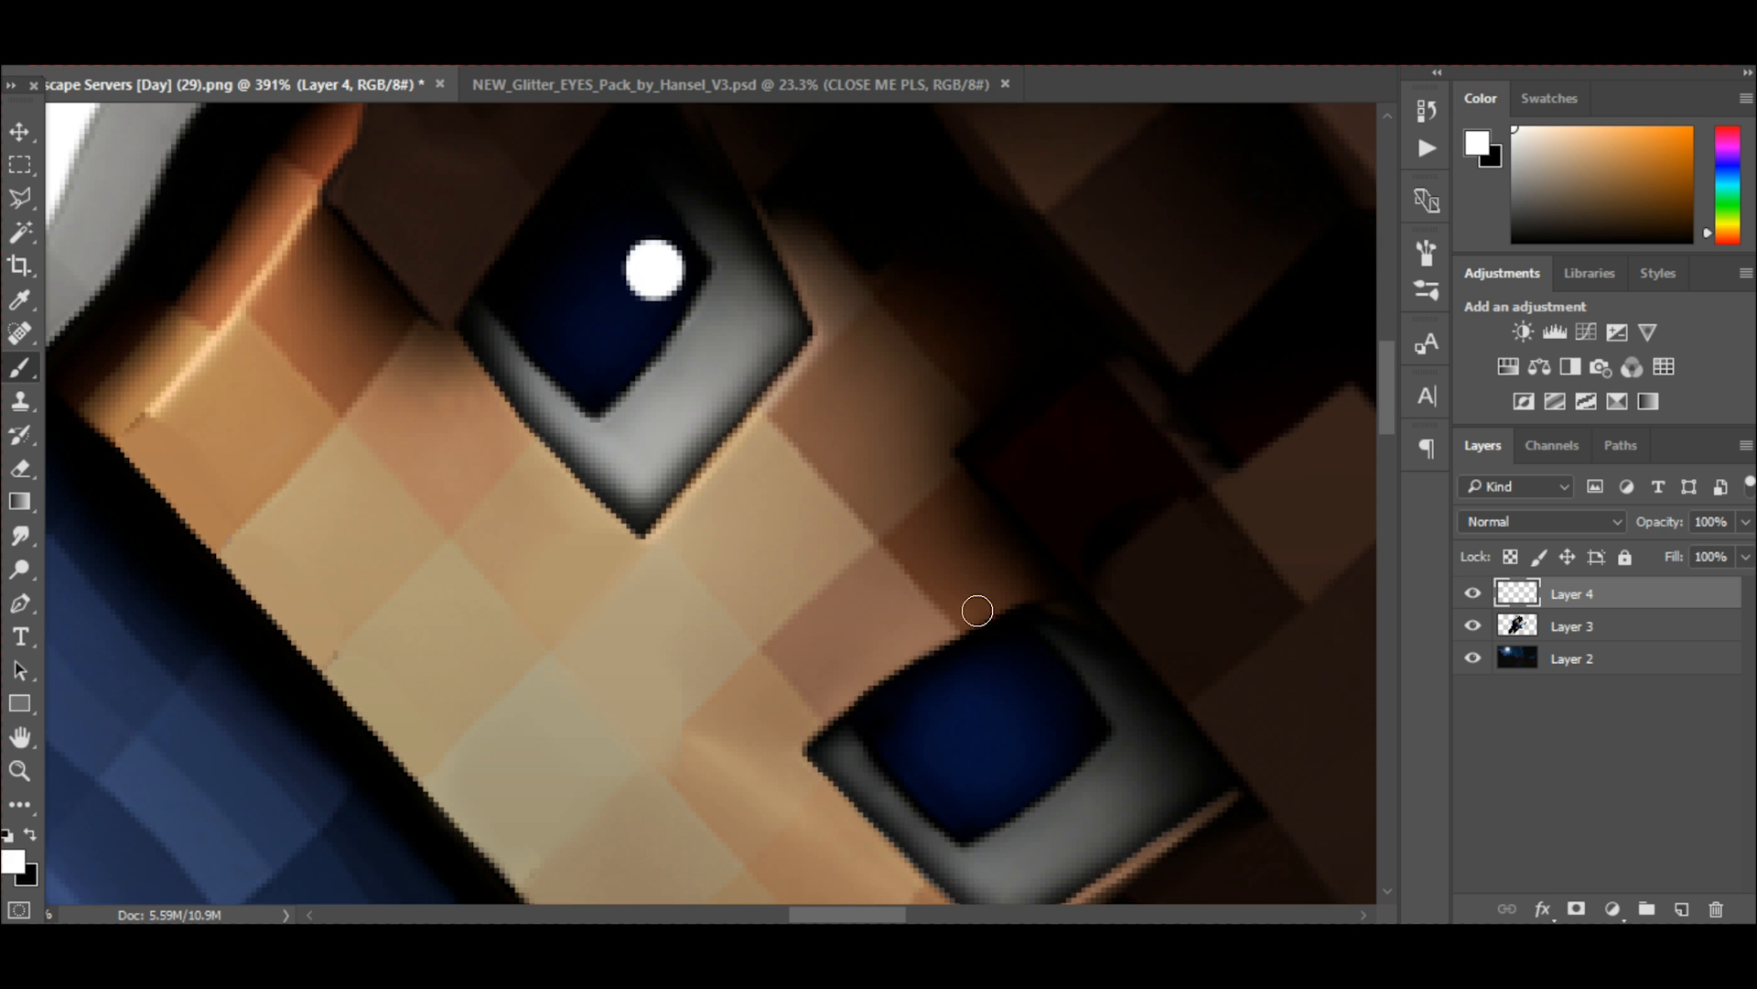
left_click(987, 646)
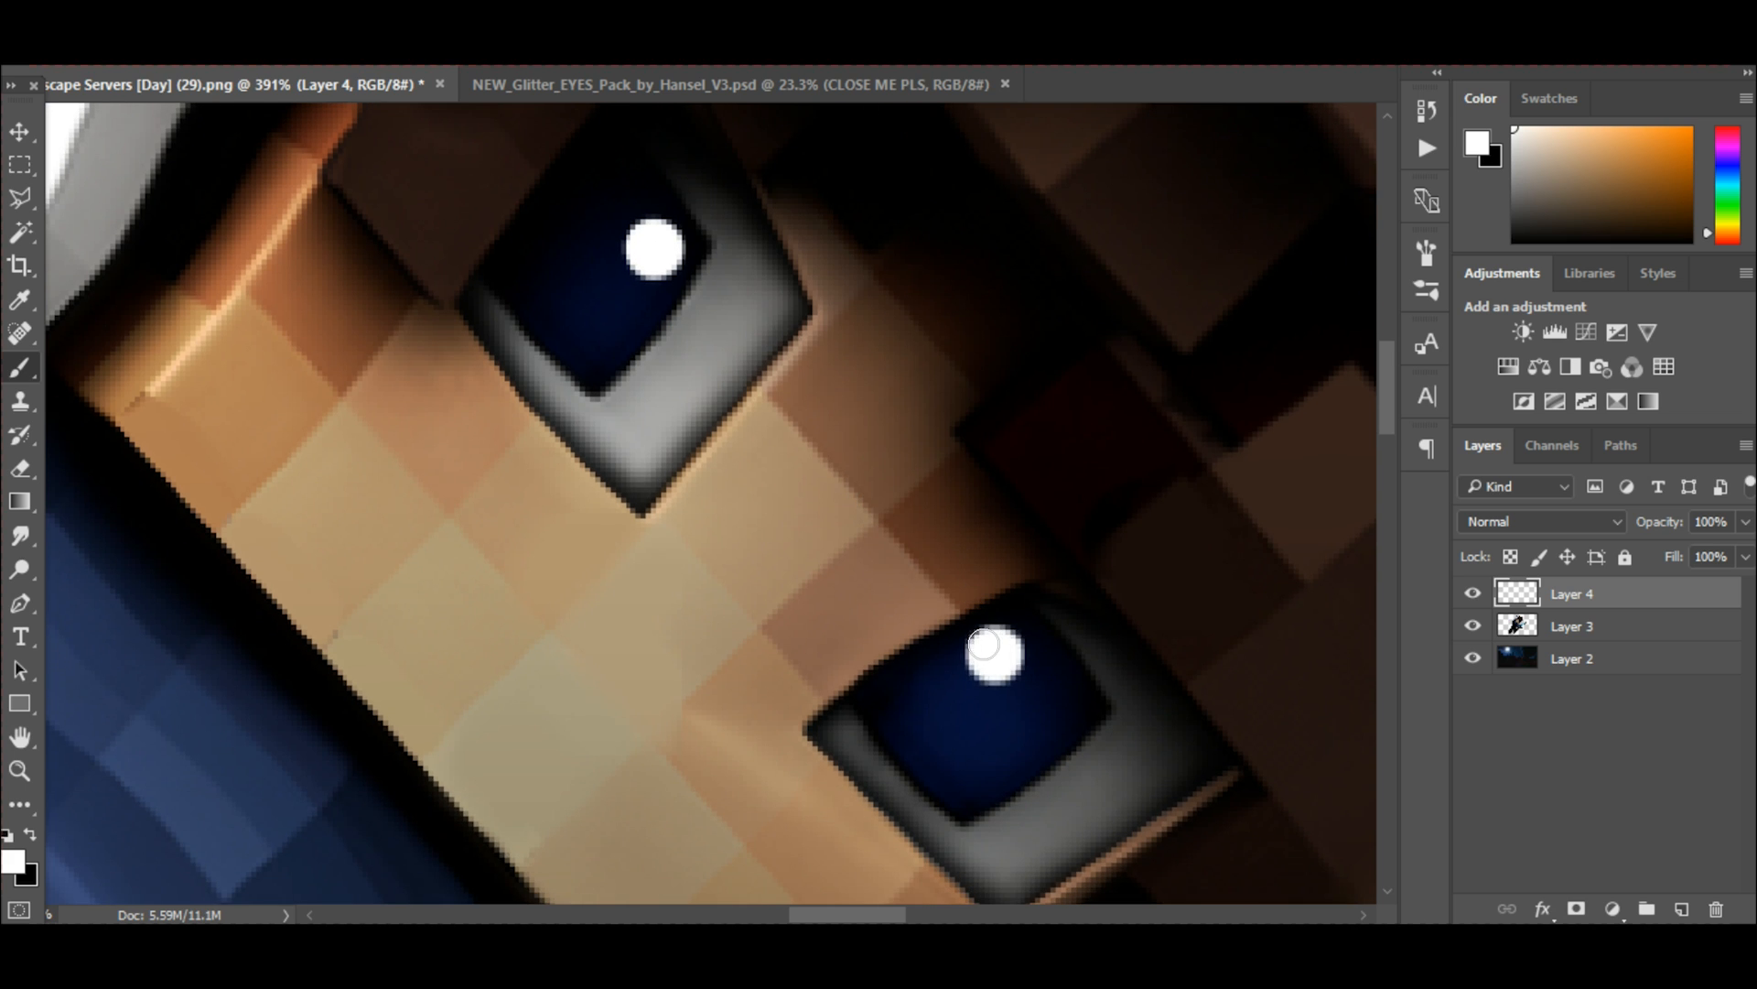
Paint a smaller white highlight dot beside the large one in each iris, using a reduced brush size.
key("bracketleft")
key("bracketleft")
key("bracketleft")
key("bracketleft")
key("bracketleft")
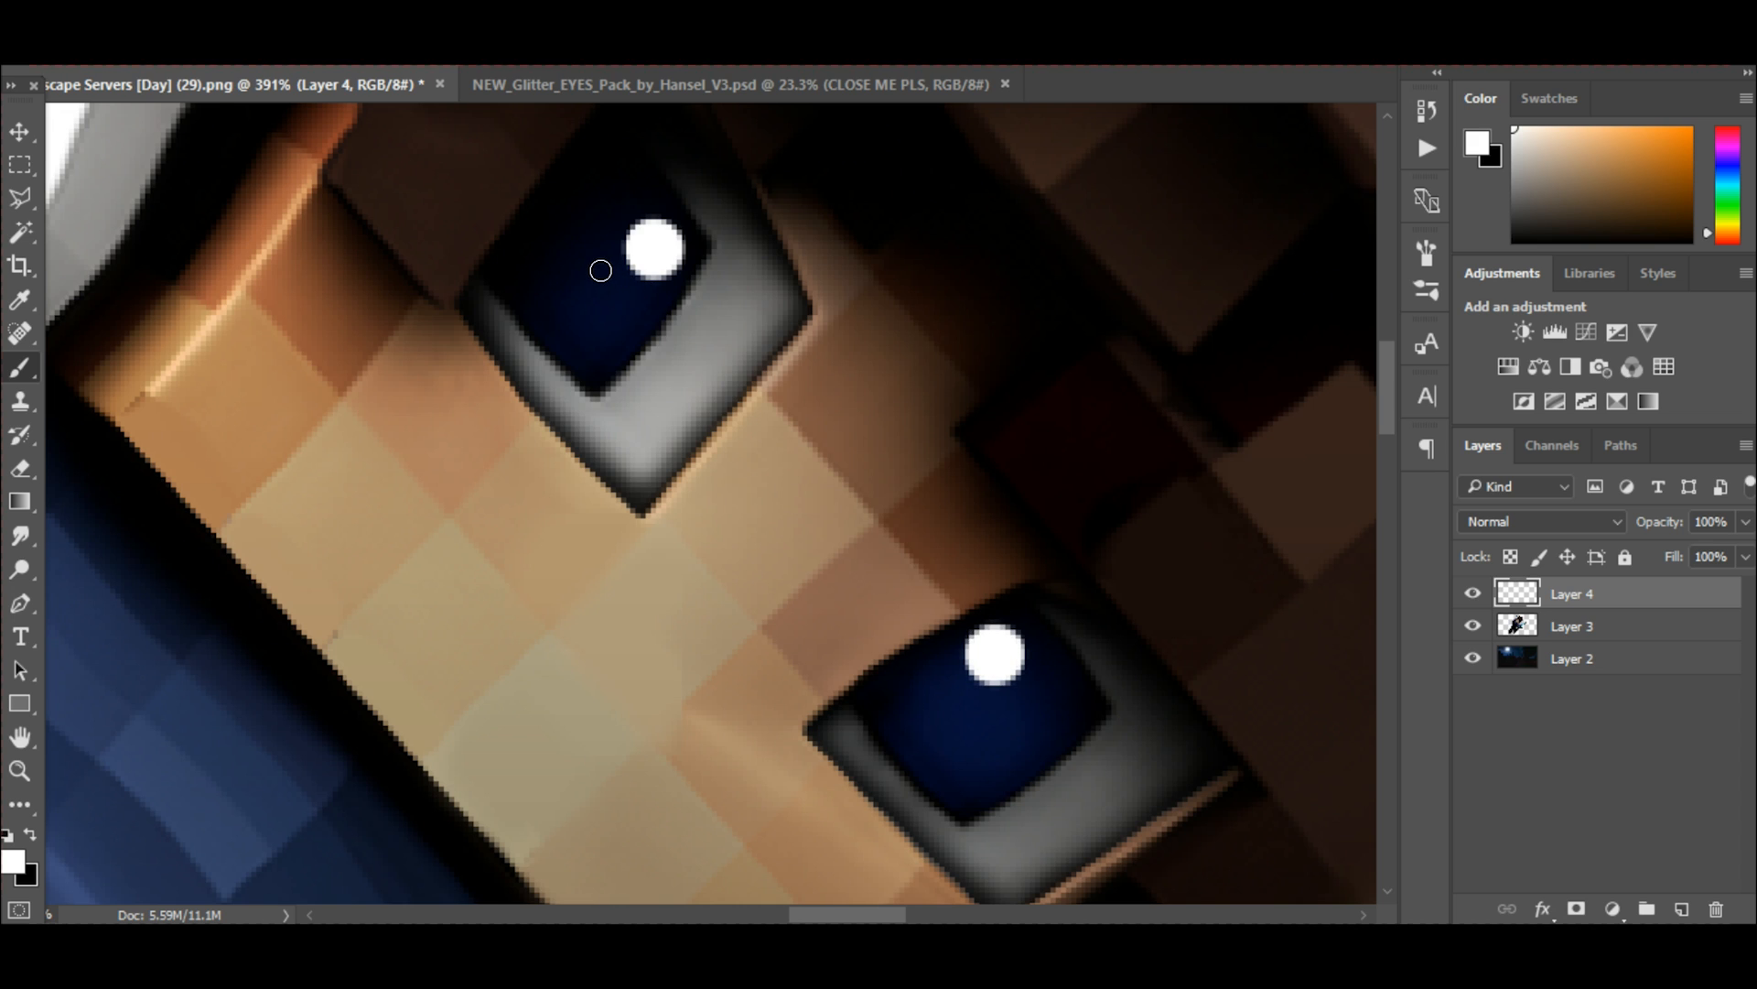
left_click(586, 264)
left_click(584, 261)
left_click(982, 712)
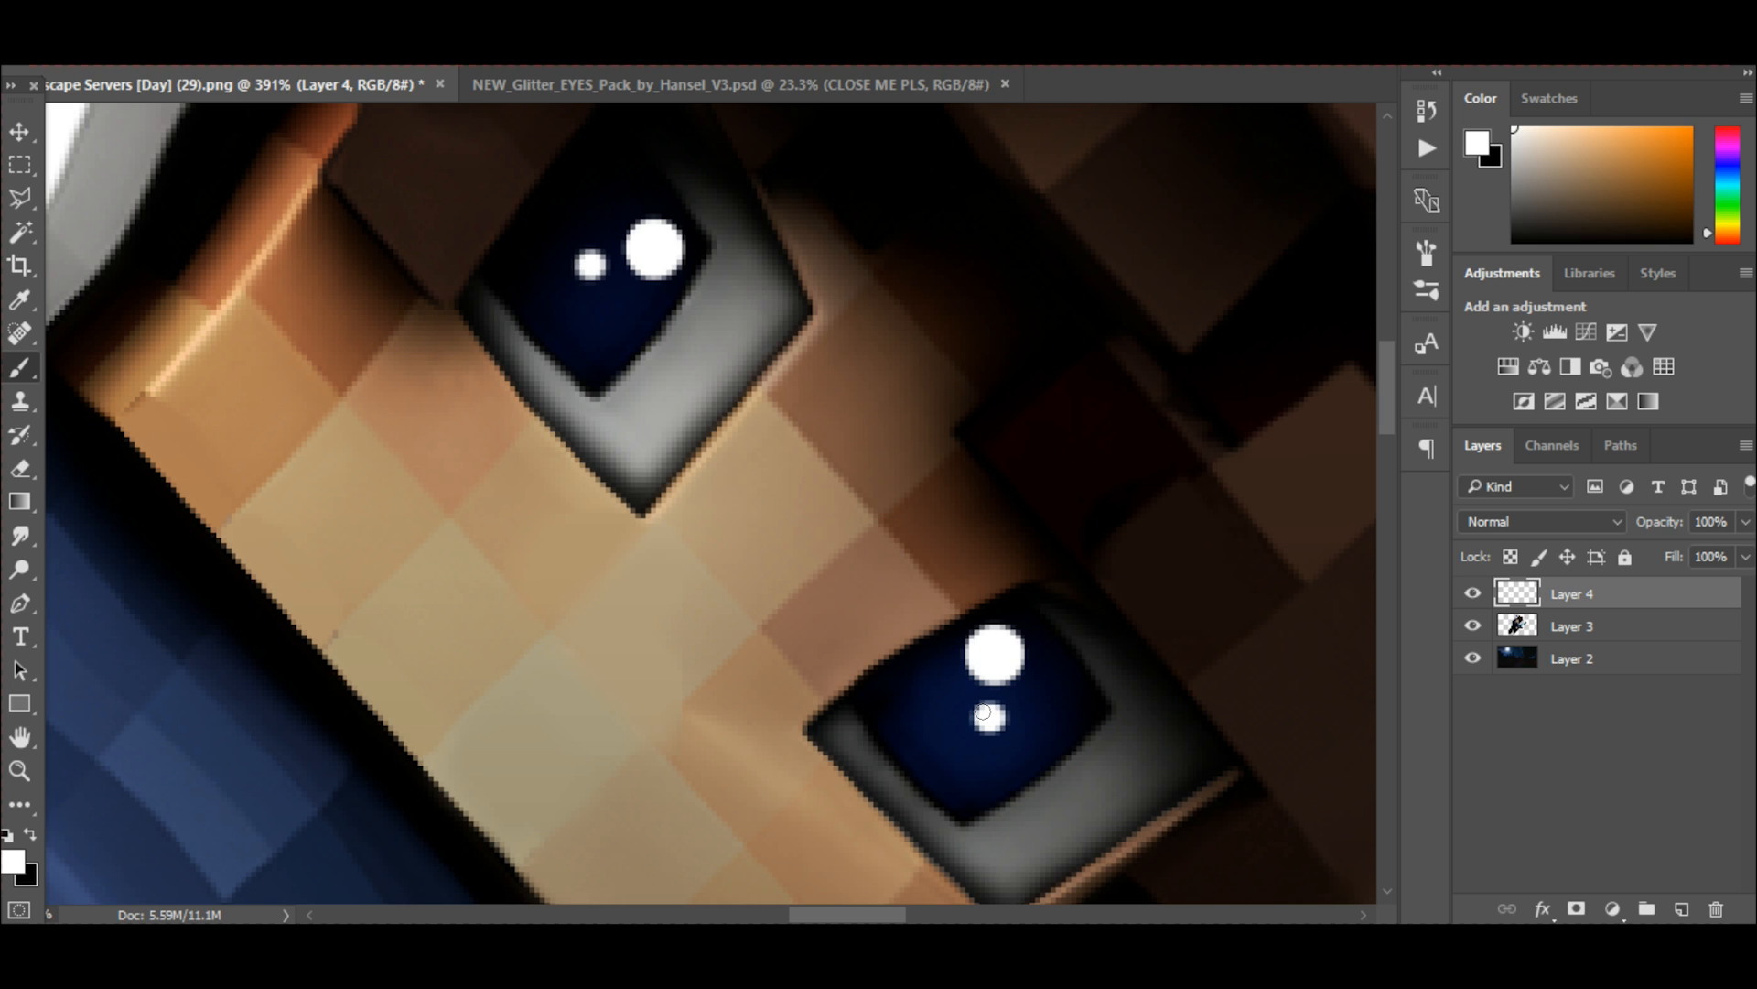
left_click(584, 264)
scroll(584, 265, "down", 10)
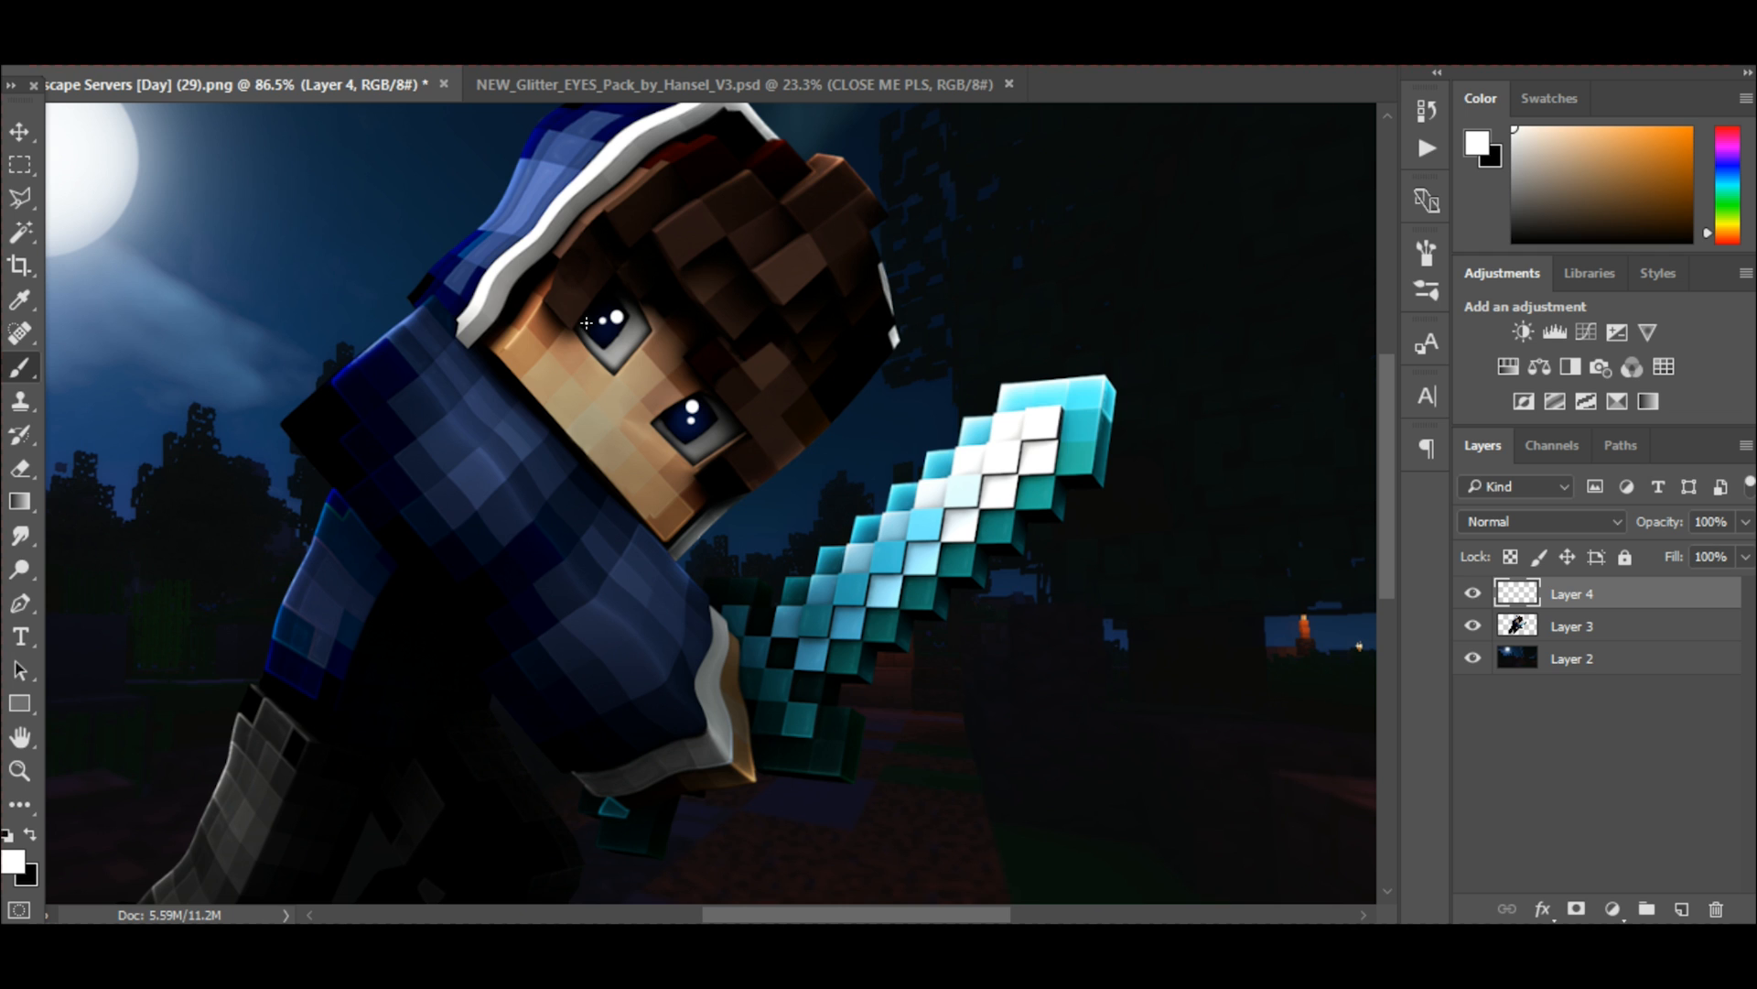
Give the eye highlights on Layer 4 a white Outer Glow in Screen mode with 100% opacity and 3 px size.
scroll(395, 272, "up", 2)
key("v")
right_click(1679, 626)
left_click(990, 351)
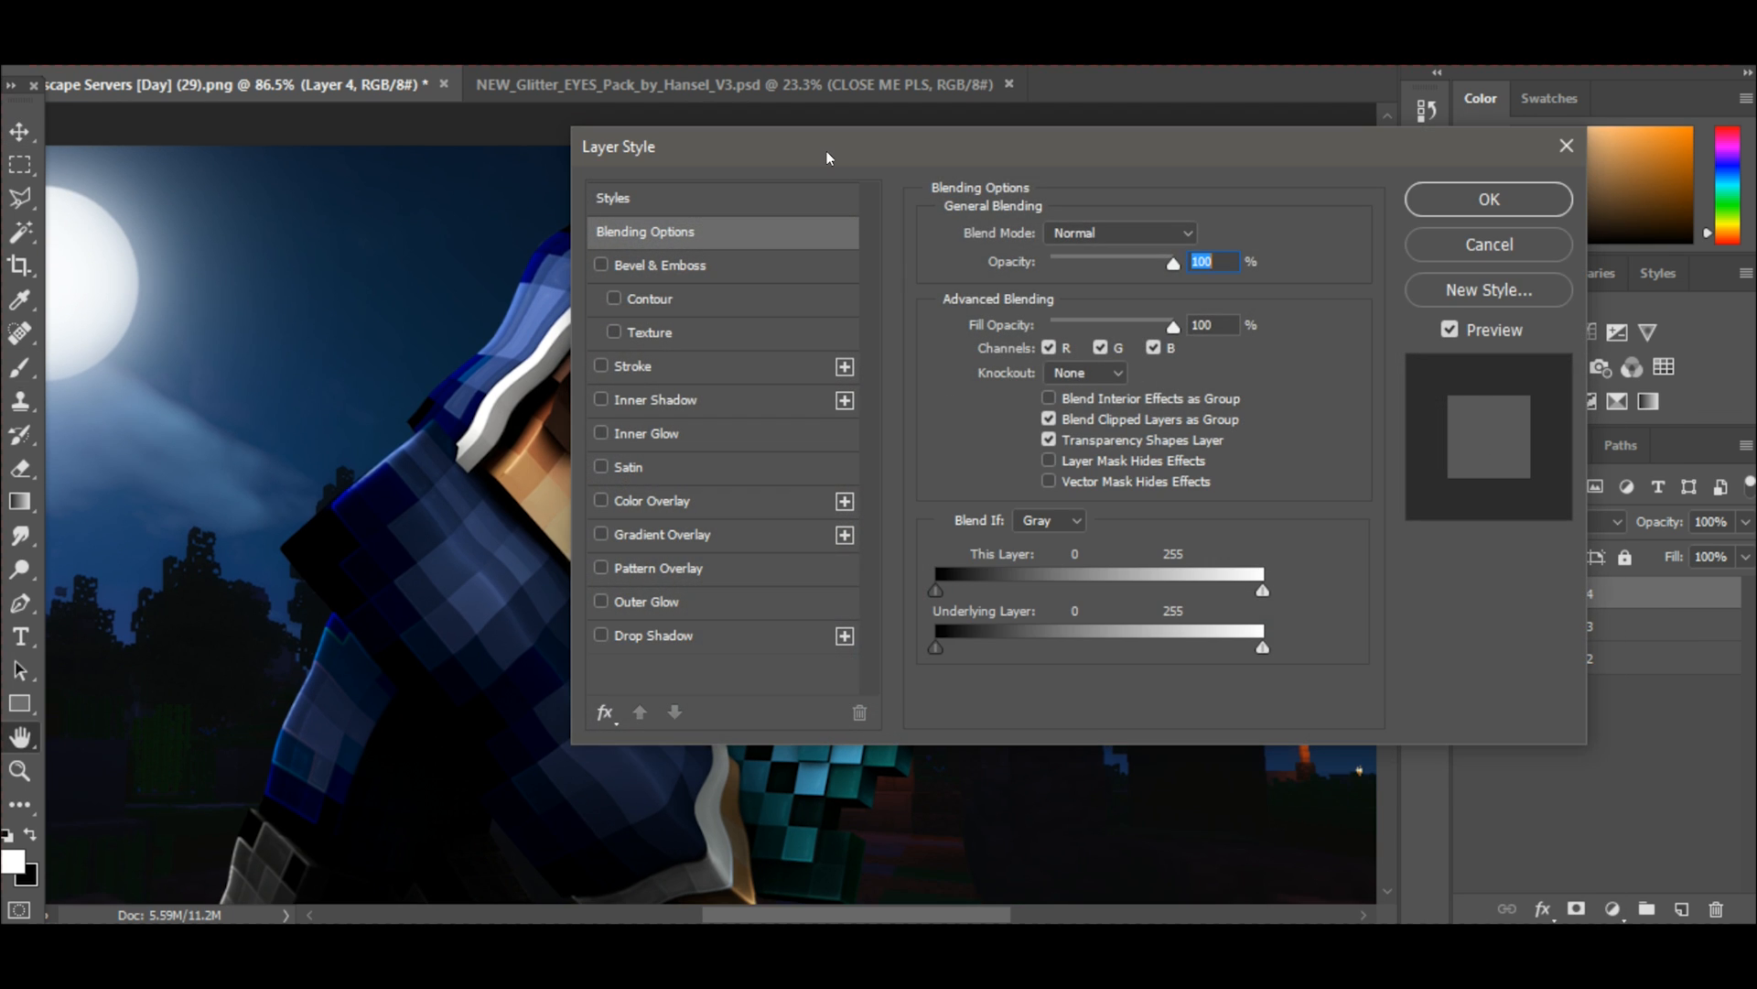
left_click_drag(826, 150, 1278, 128)
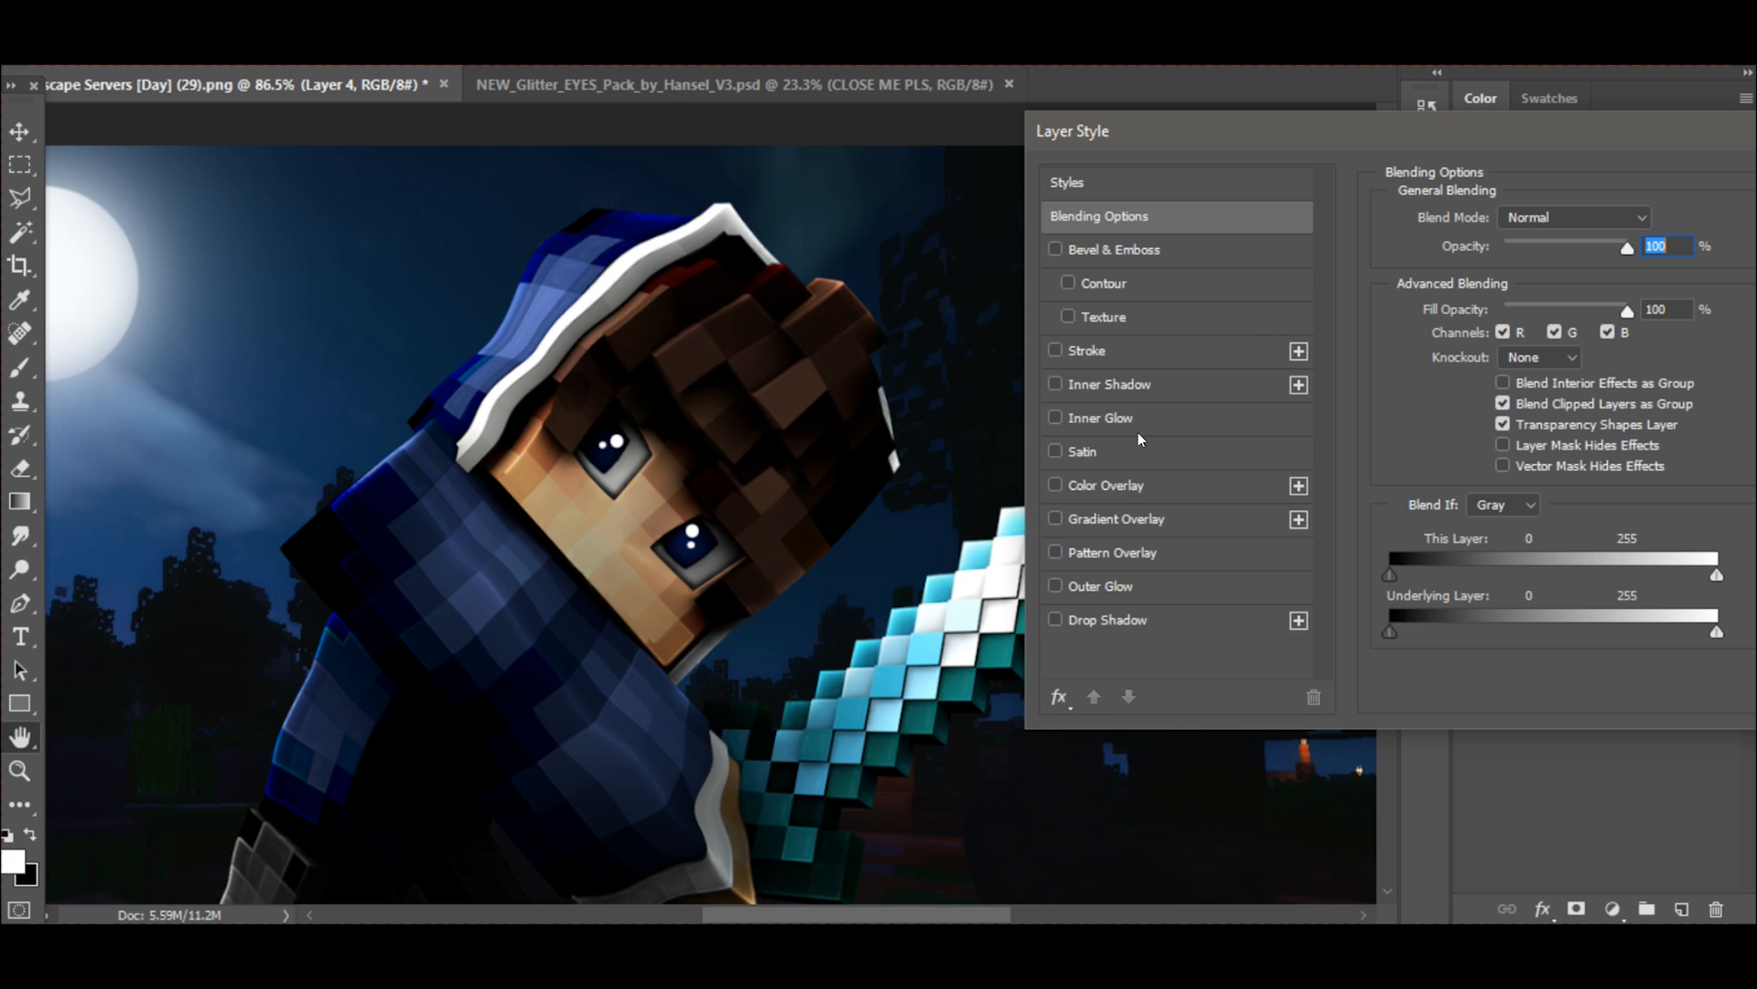
left_click(1058, 590)
left_click_drag(1548, 98, 1625, 96)
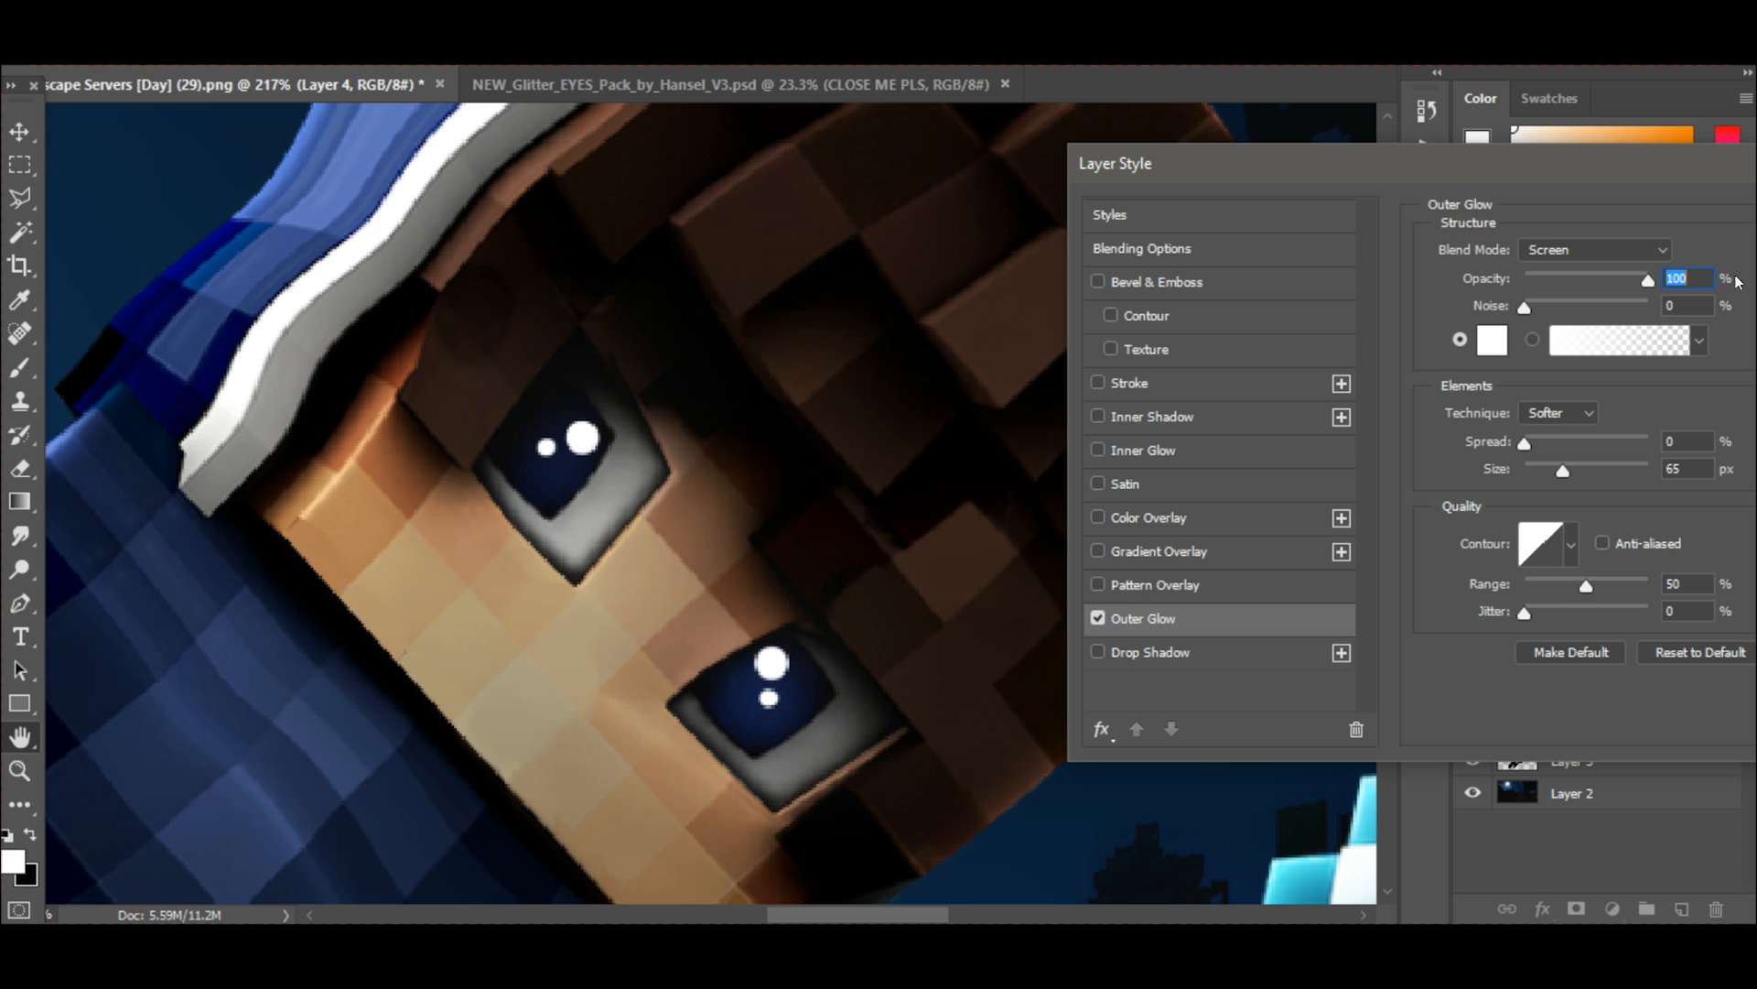
left_click_drag(1563, 468, 1527, 478)
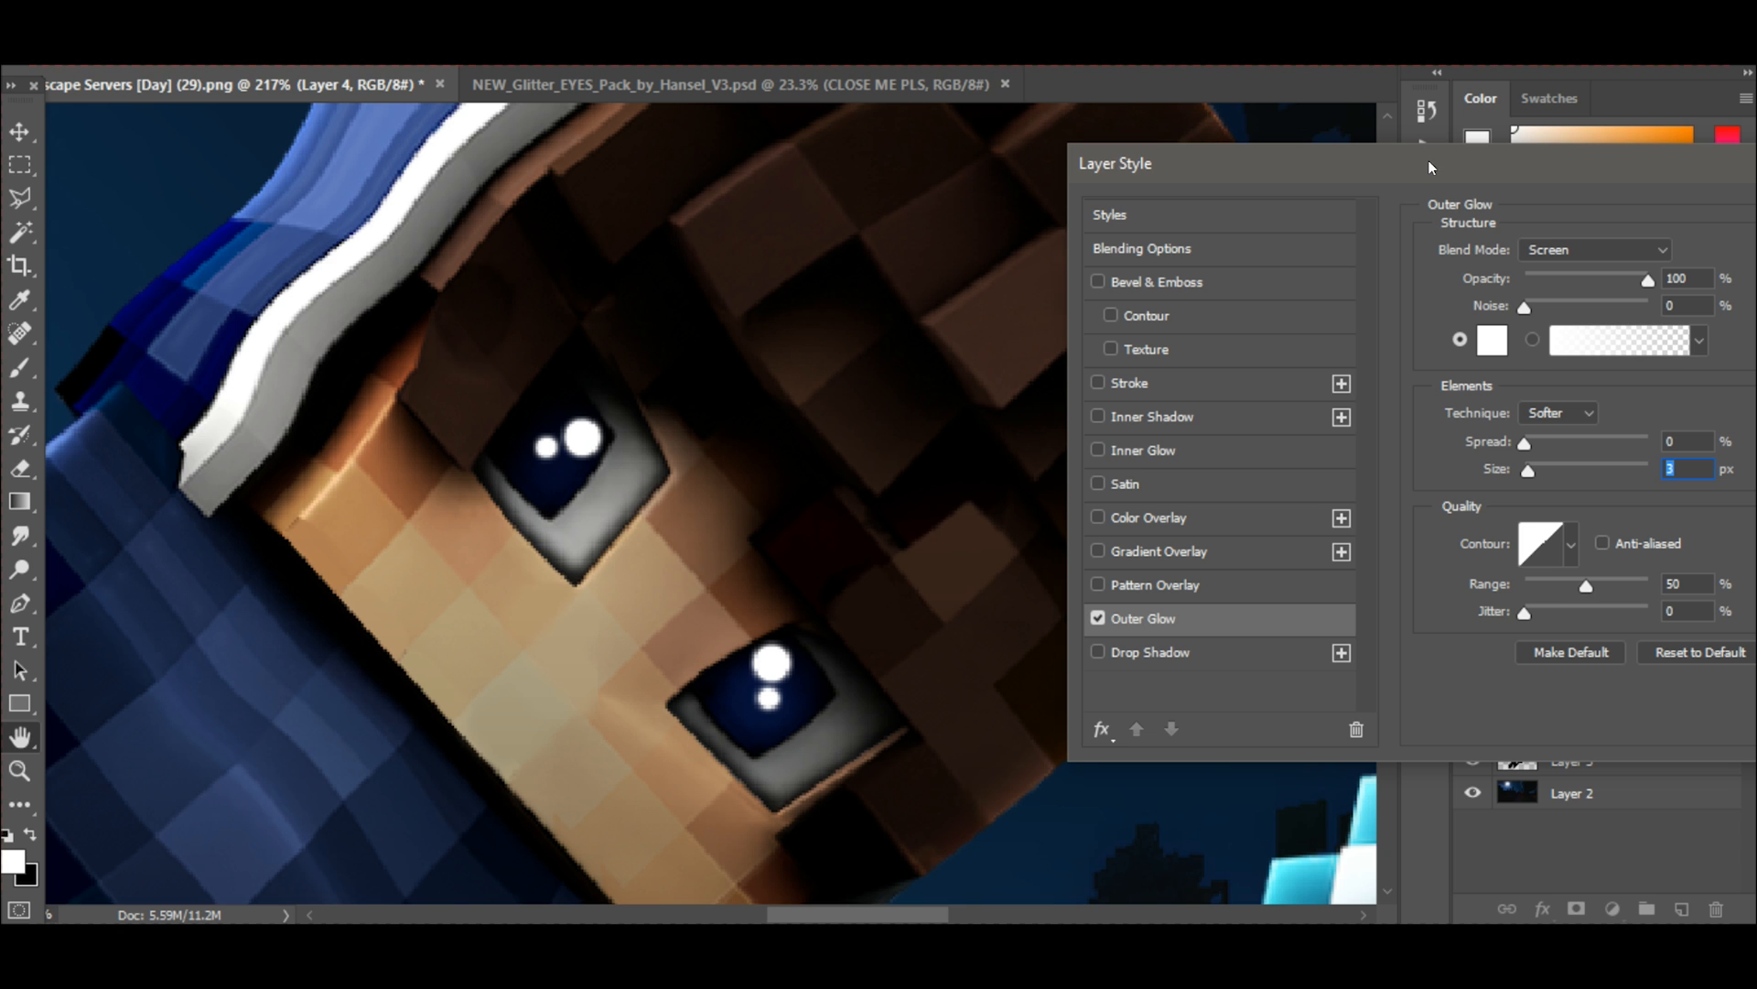
left_click_drag(1406, 174, 1045, 183)
left_click(1615, 226)
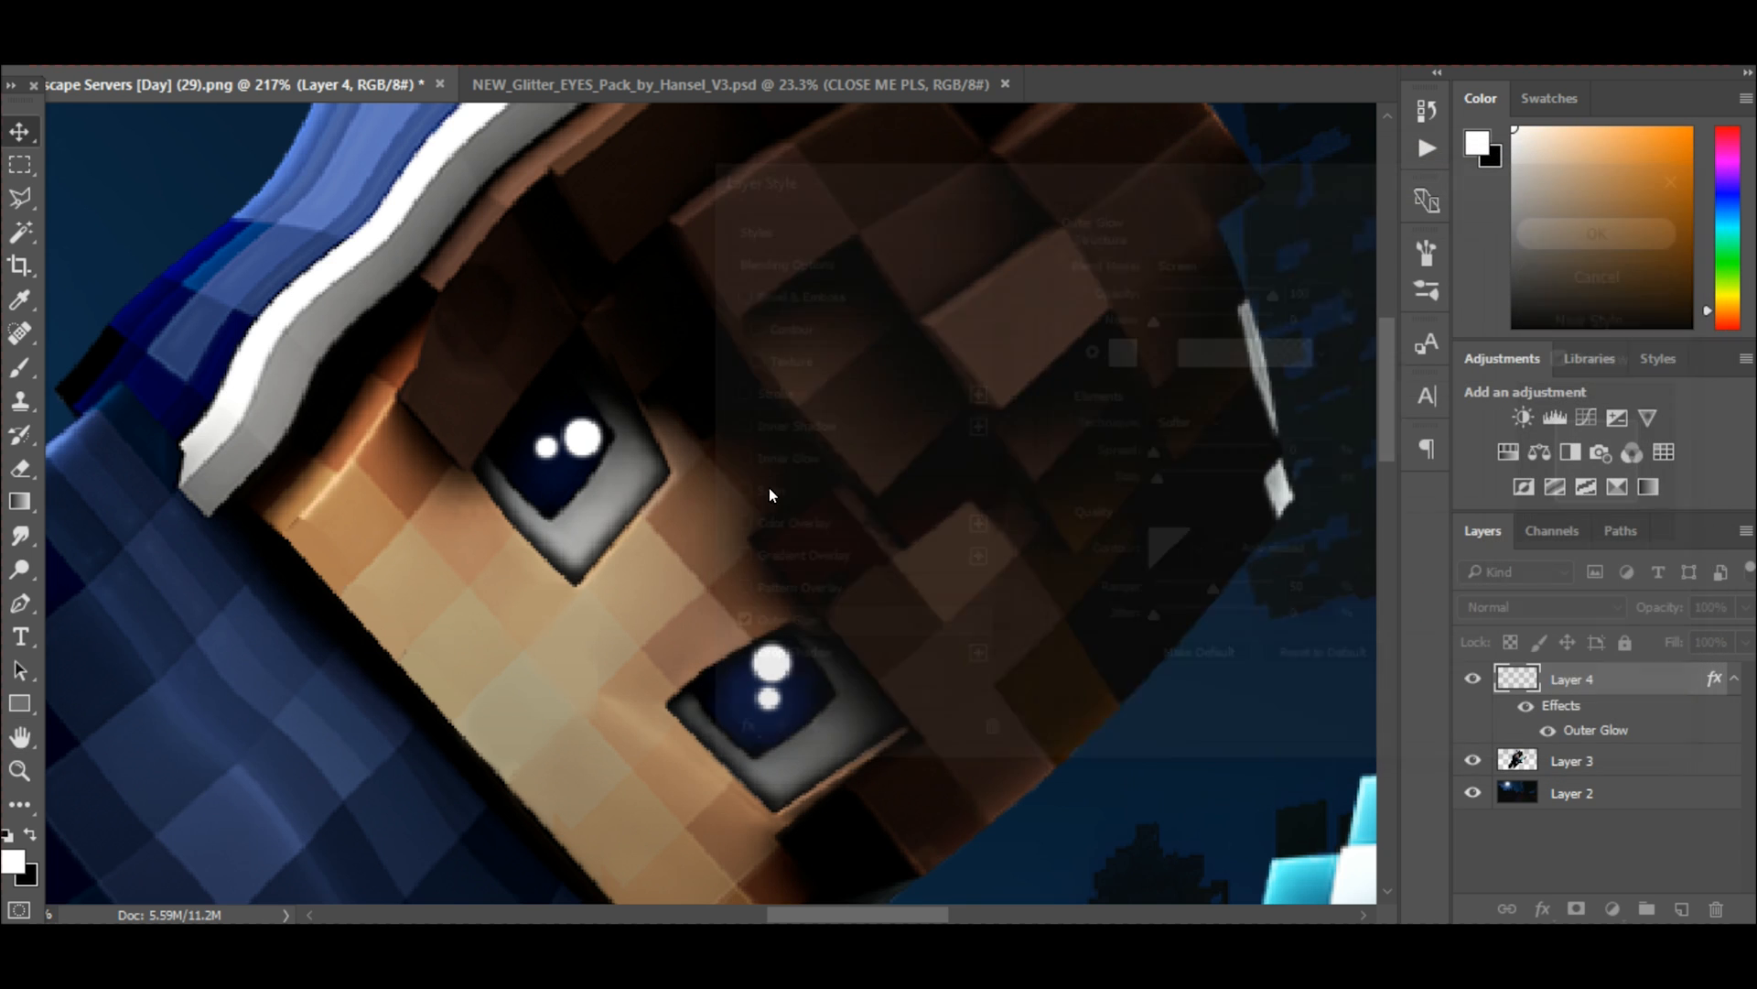
Add a new empty layer above the glowing highlights on Layer 4 and choose the Brush tool.
scroll(769, 487, "down", 8)
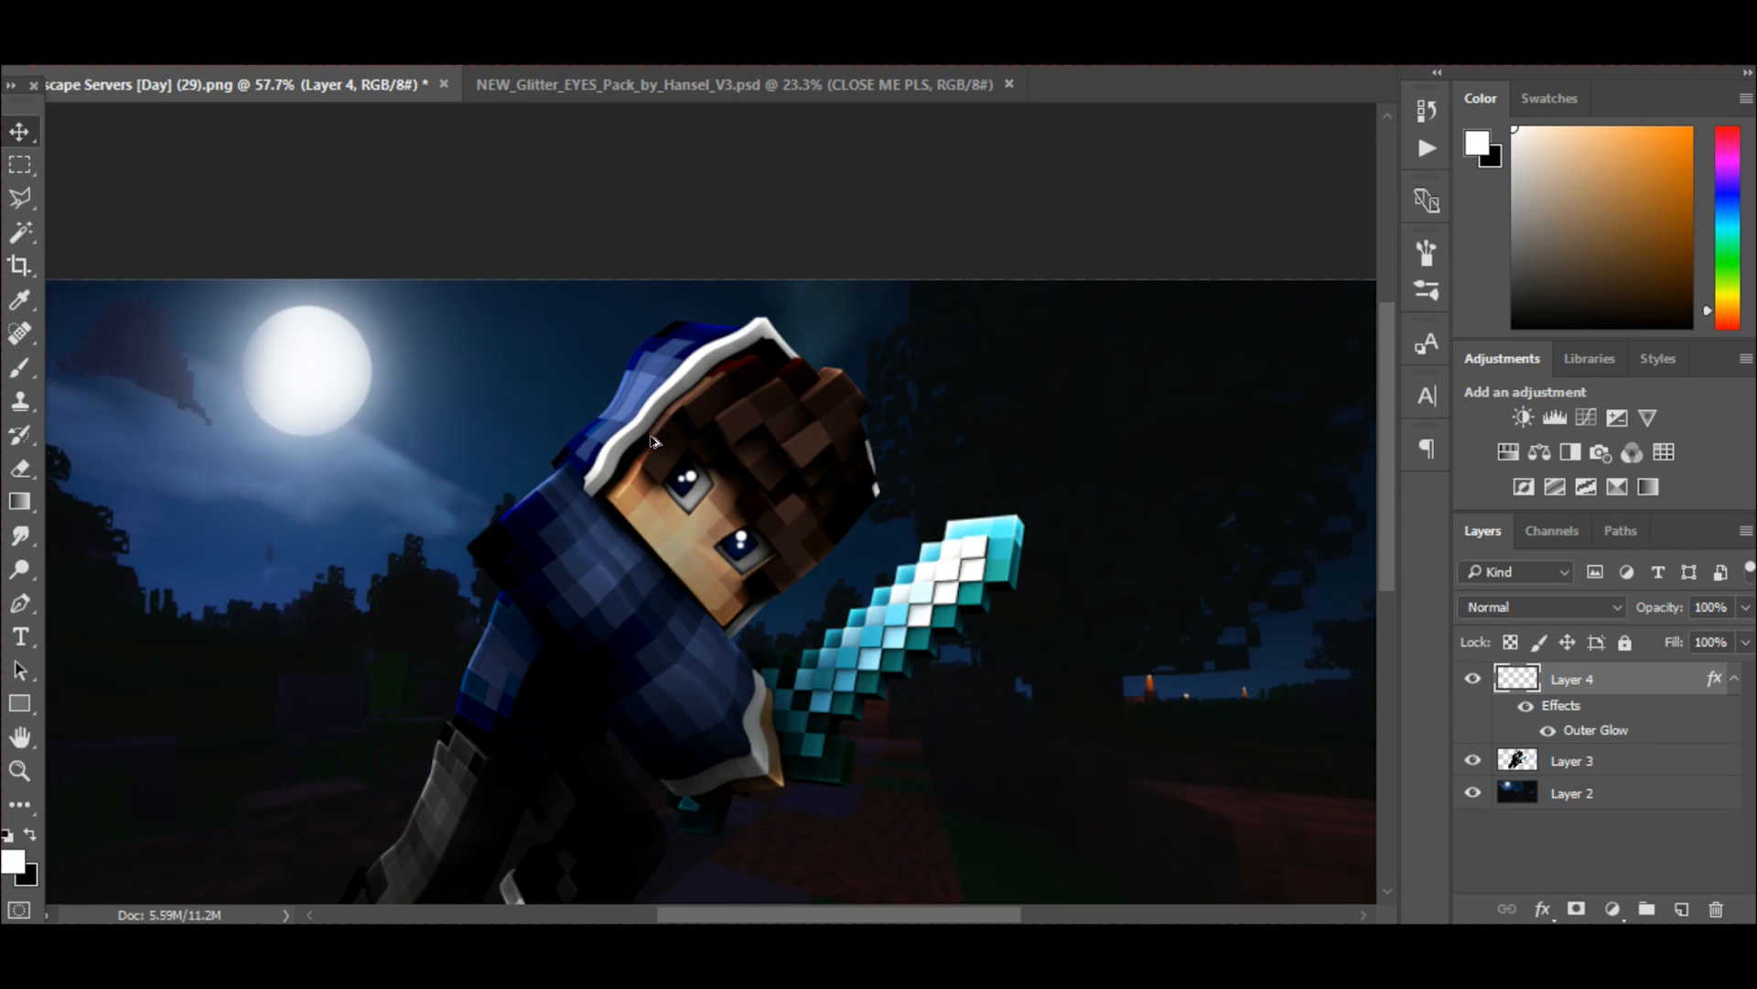
scroll(720, 468, "up", 5)
scroll(1007, 646, "up", 3)
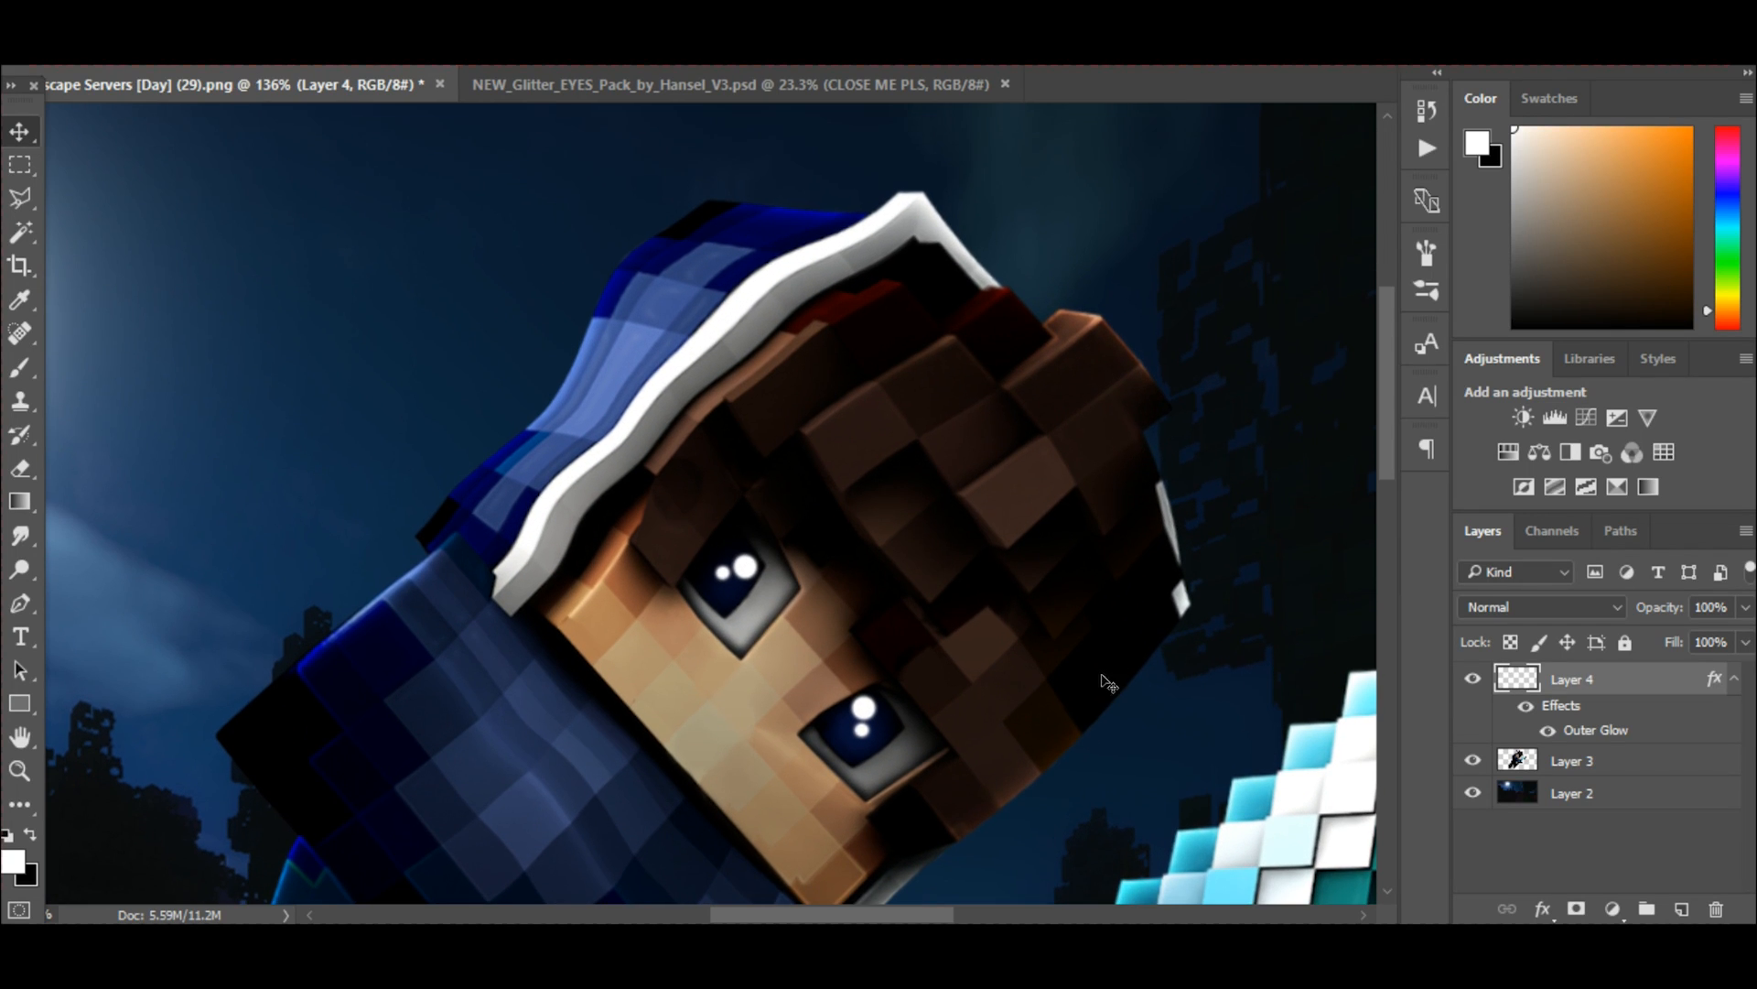
left_click(1681, 909)
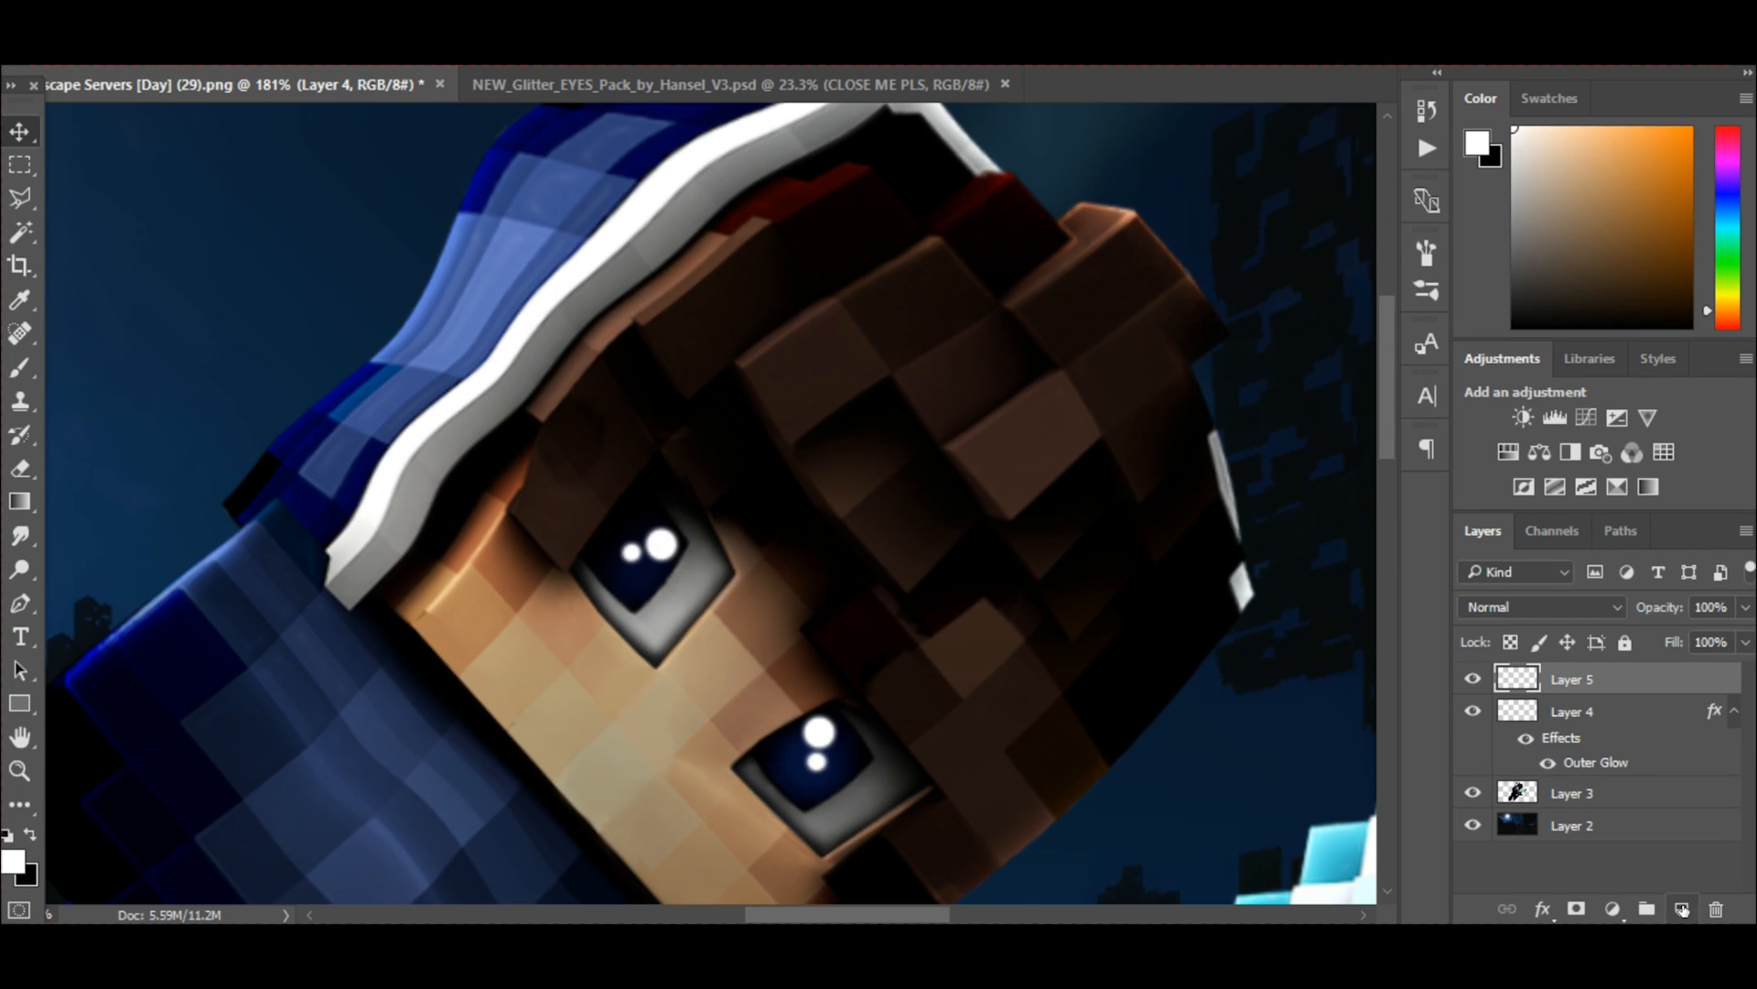
left_click(14, 371)
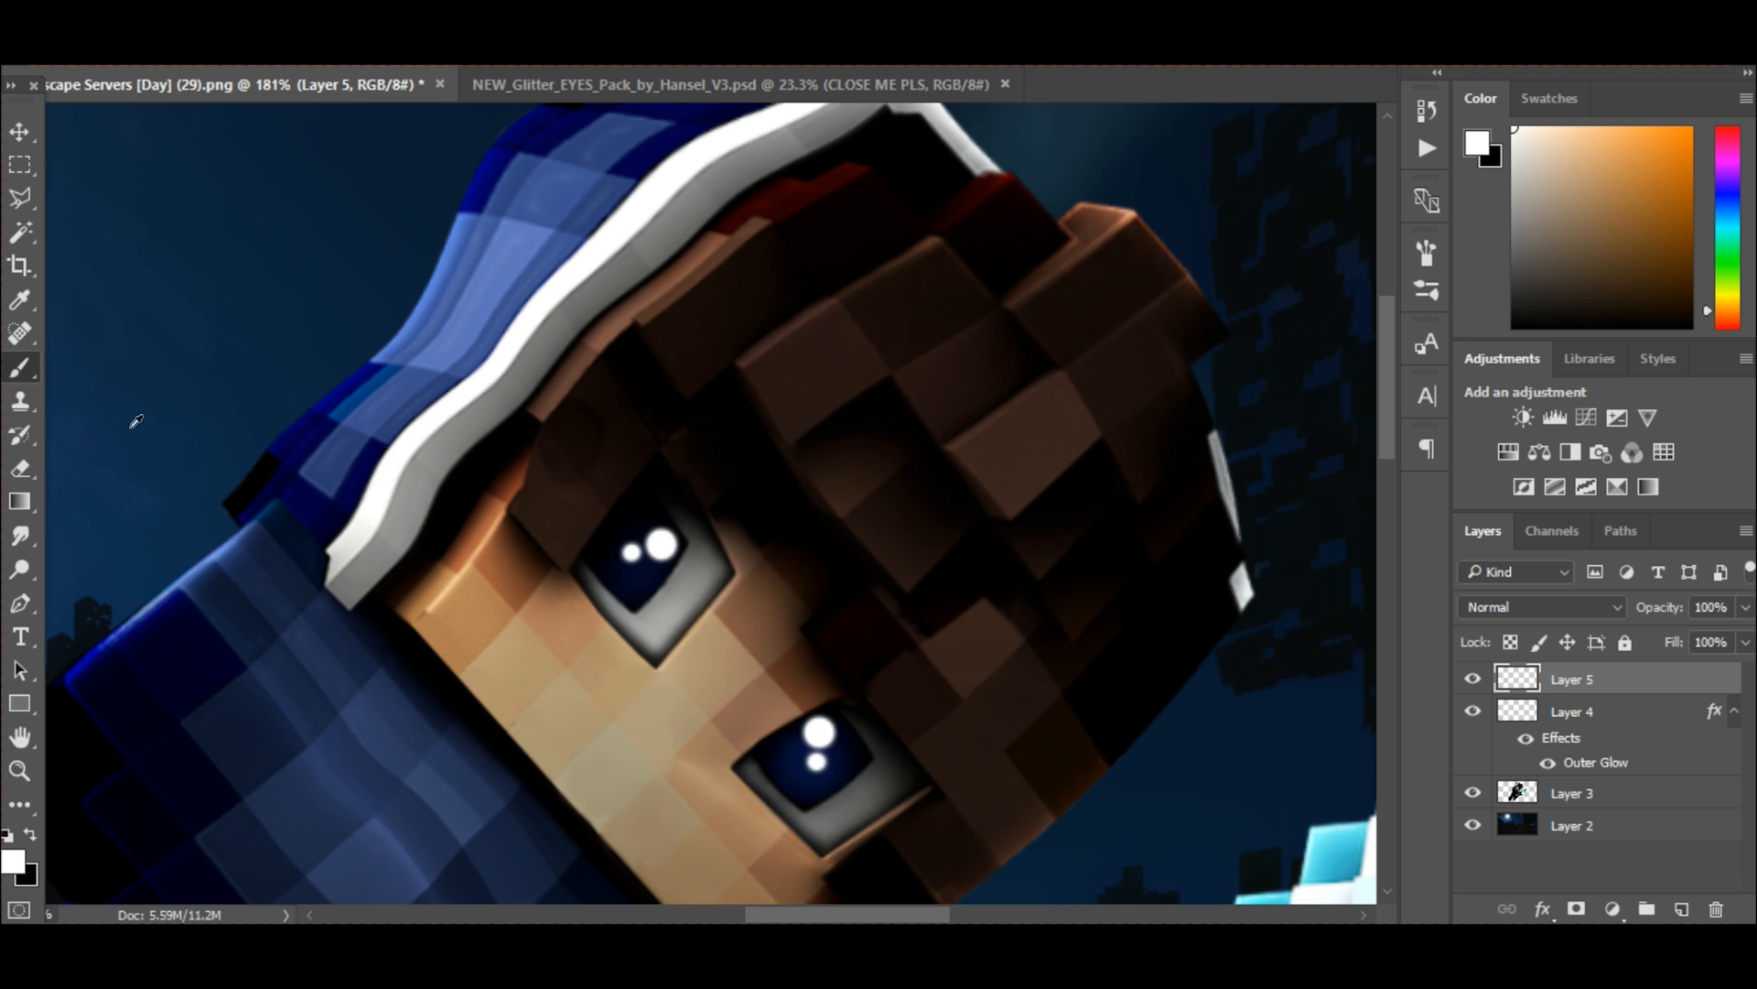
Sample the dark blue of the iris as the foreground colour and brighten it to a saturated blue.
left_click(641, 560, "alt")
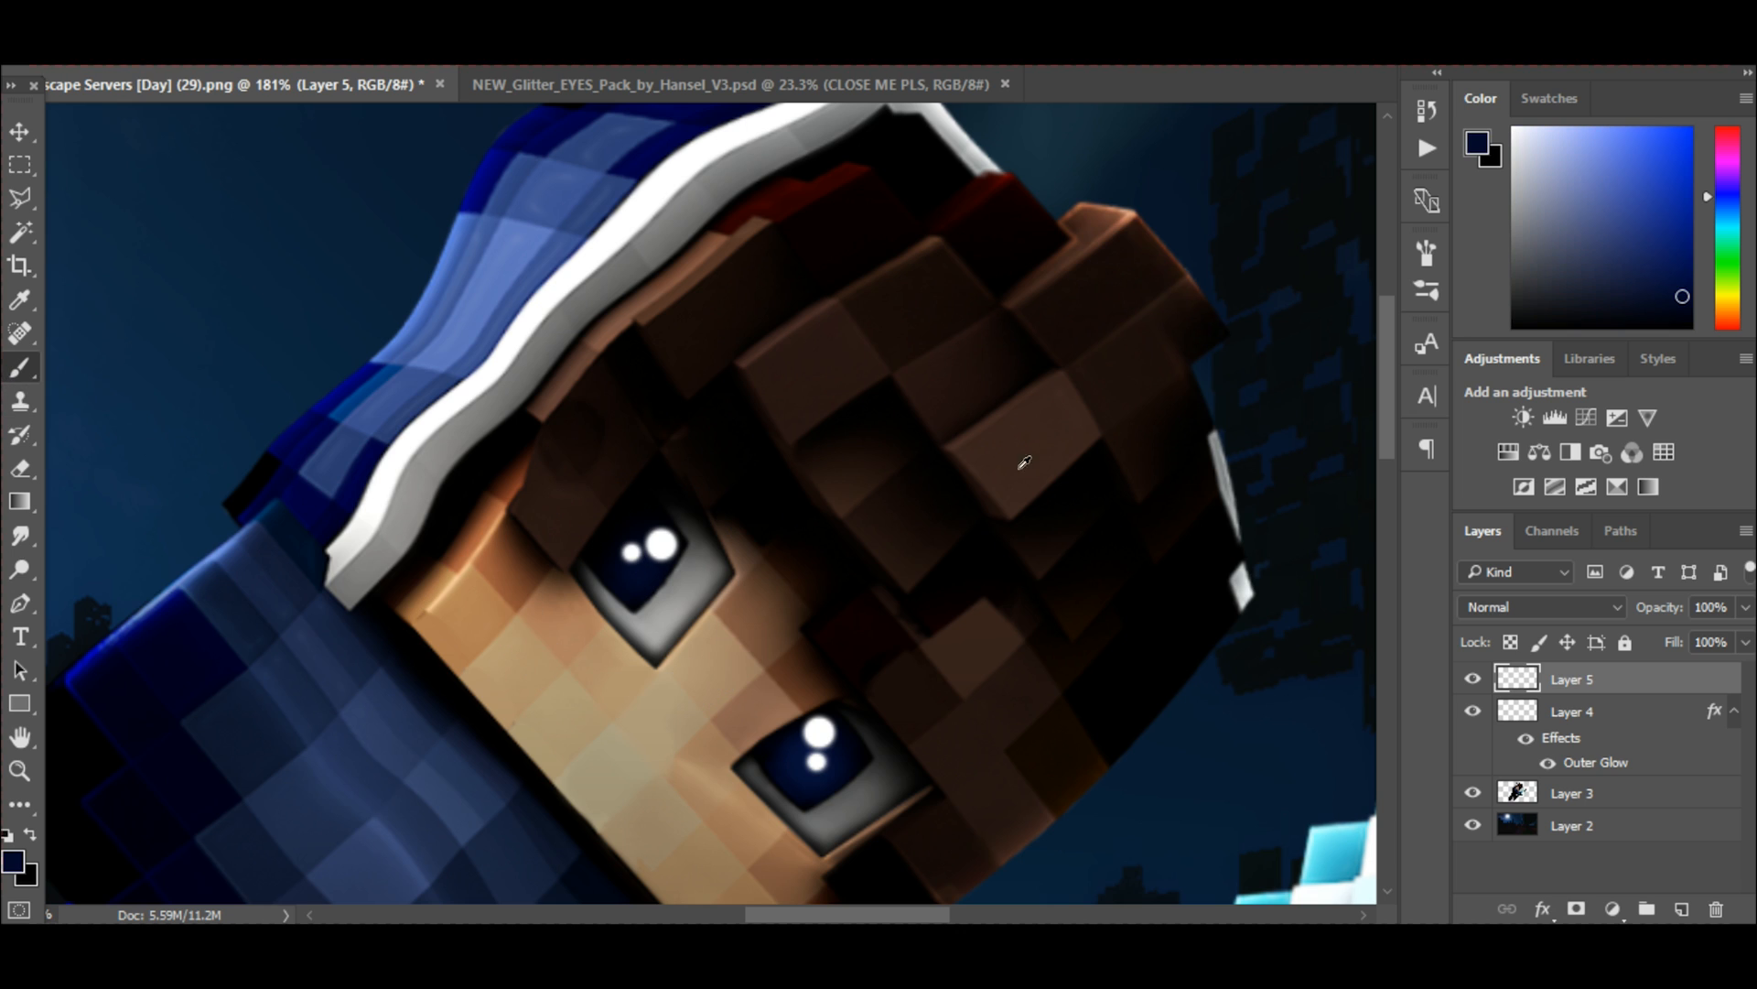
left_click(1693, 234)
left_click(1690, 220)
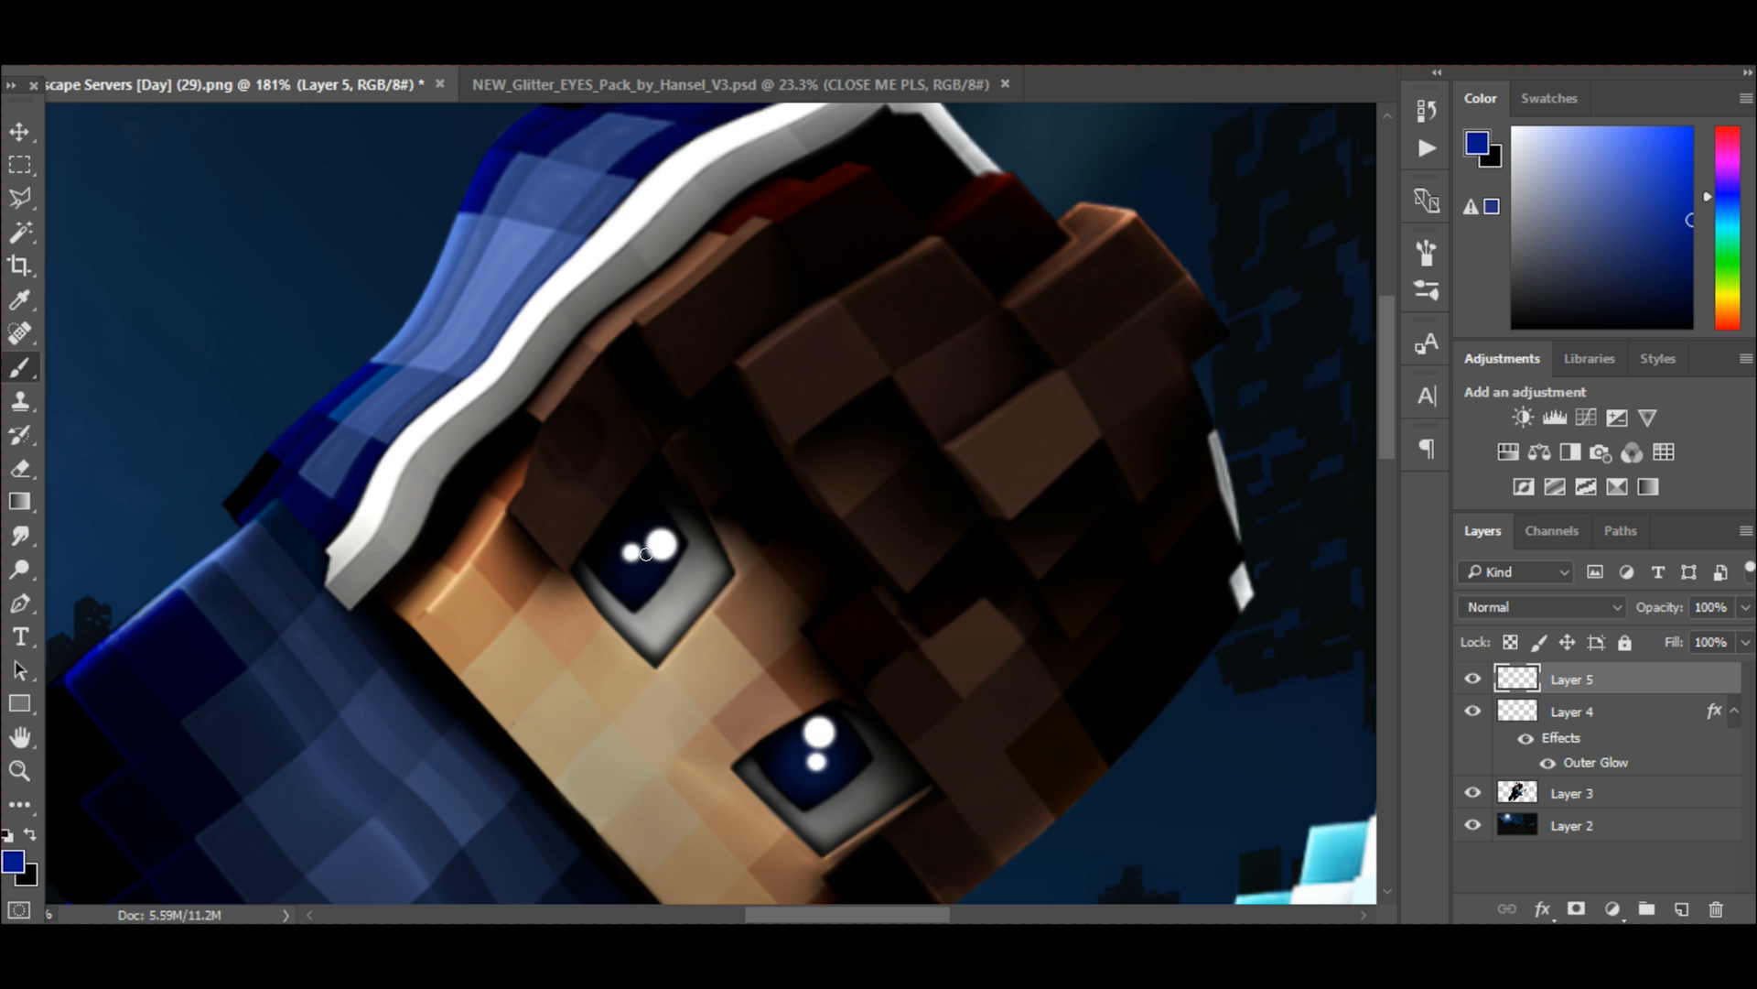
Paint soft blue over both irises on Layer 5 using a 50 px soft round brush with 0% hardness.
key("bracketright")
key("bracketright")
key("bracketright")
key("bracketright")
key("bracketright")
left_click(98, 57)
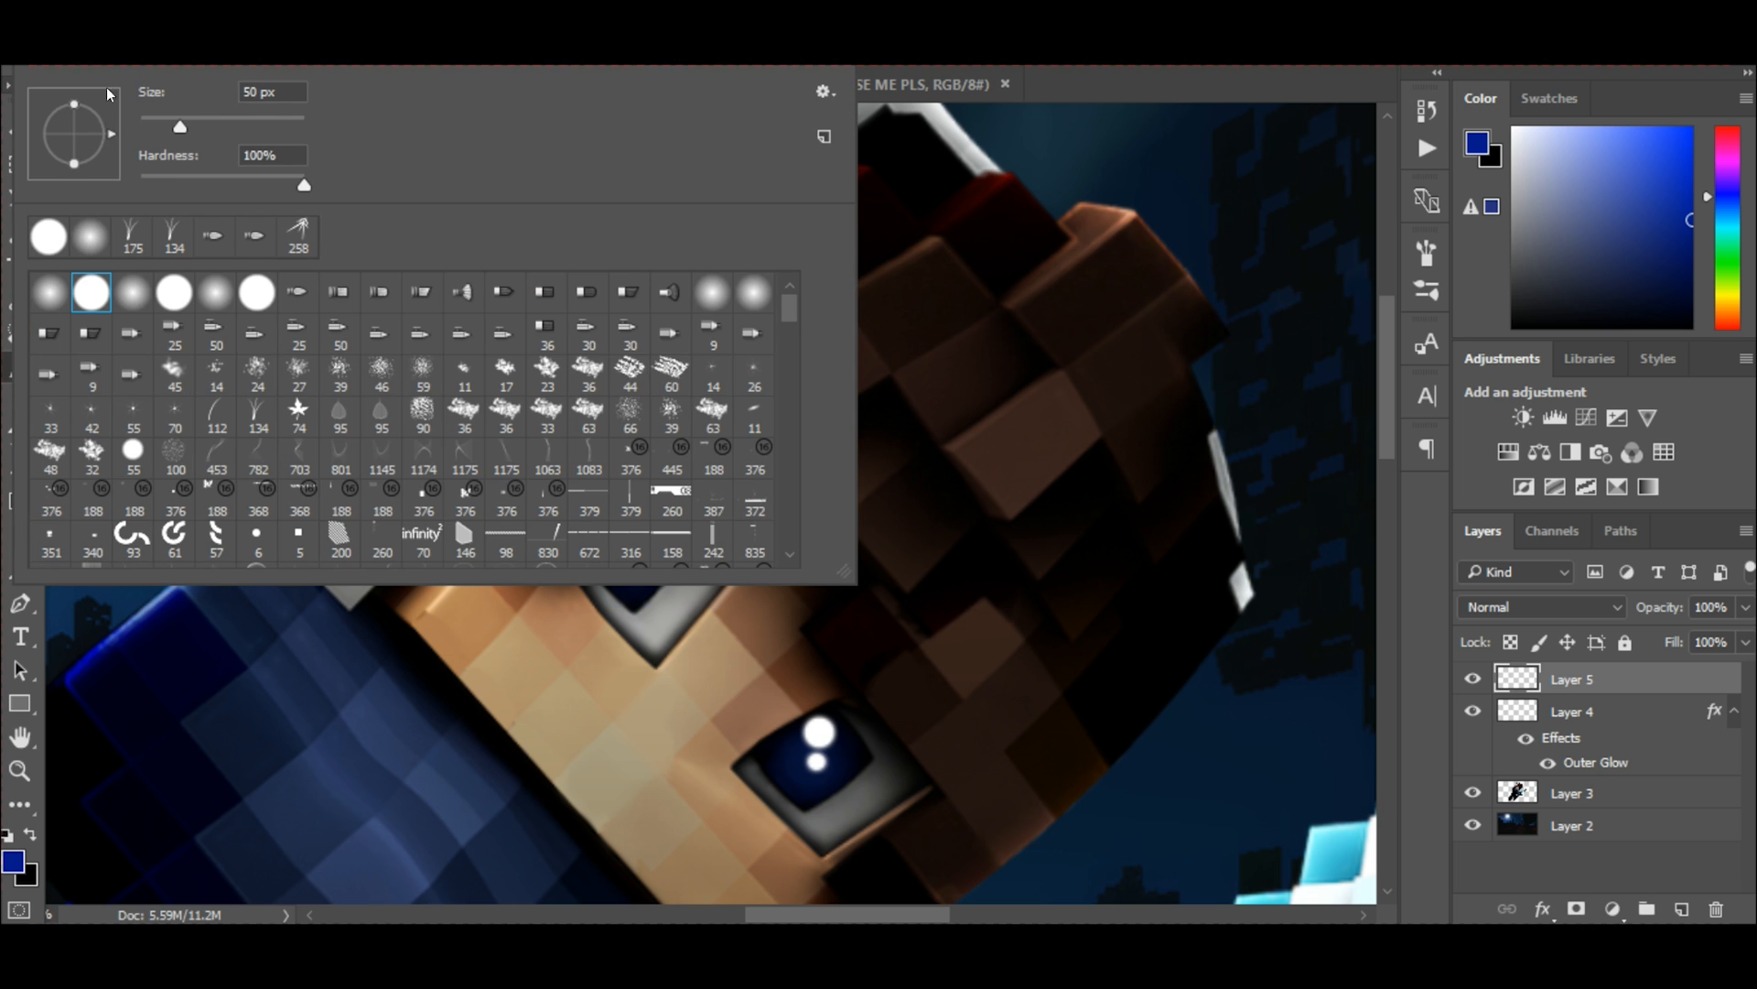
left_click(44, 294)
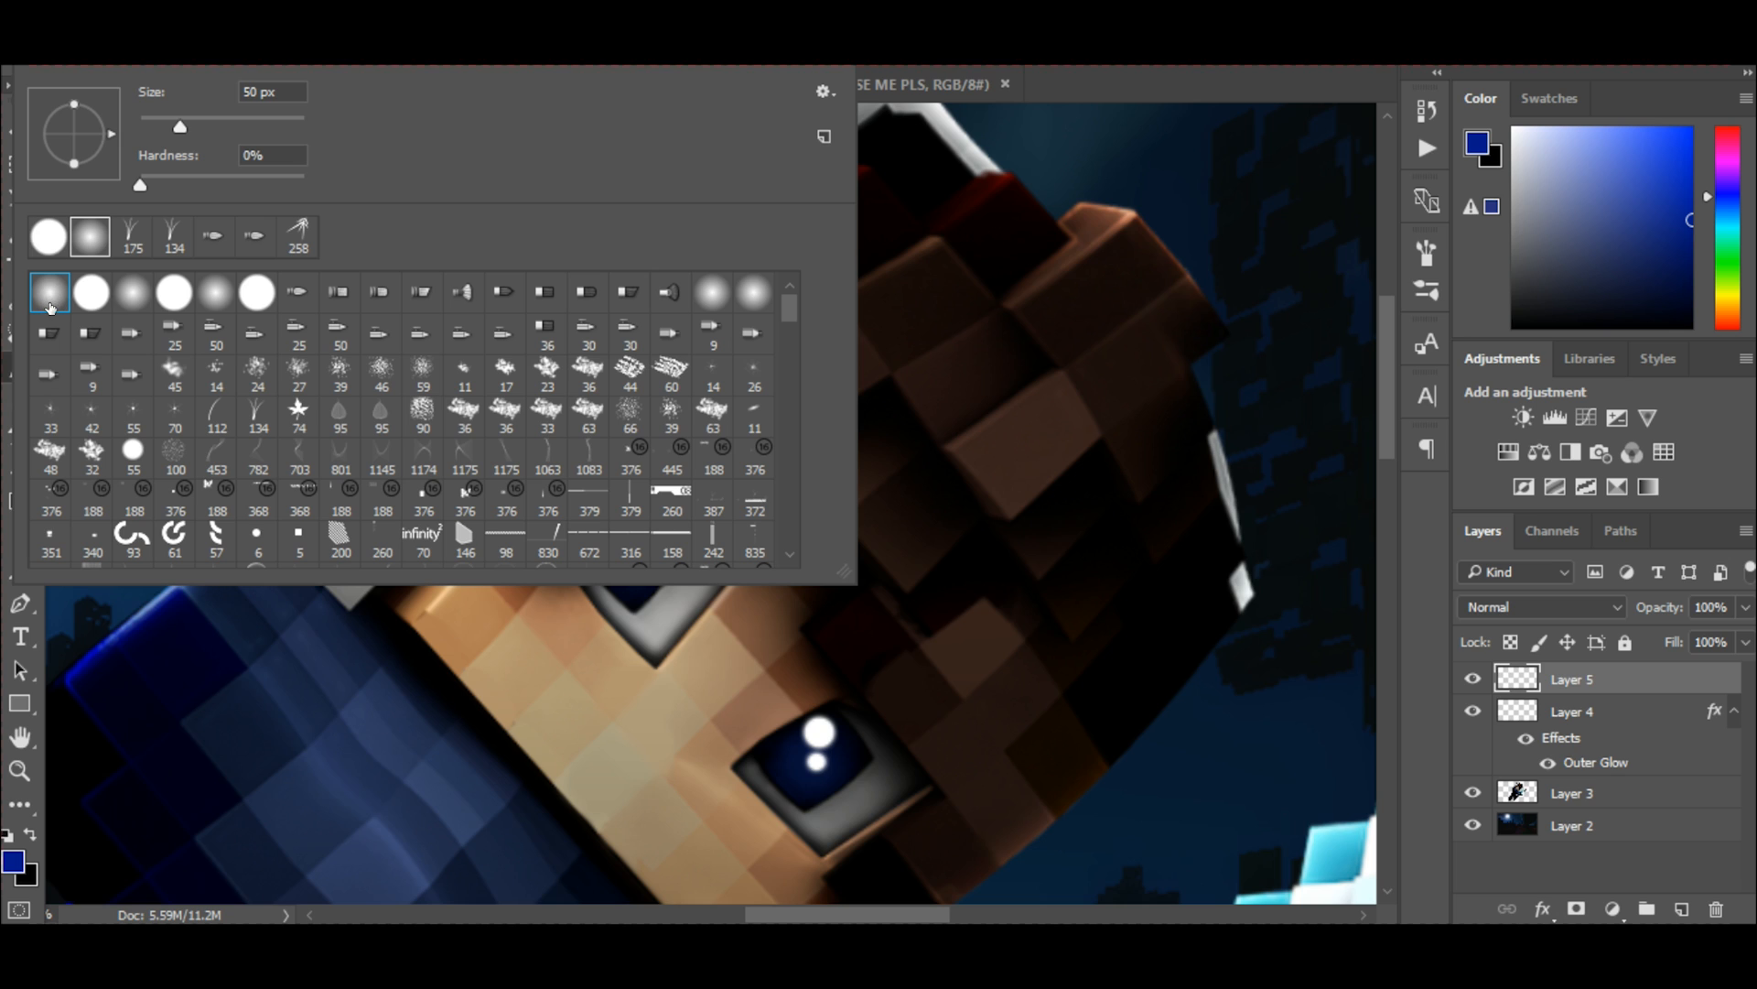
left_click(2, 314)
left_click_drag(620, 538, 626, 551)
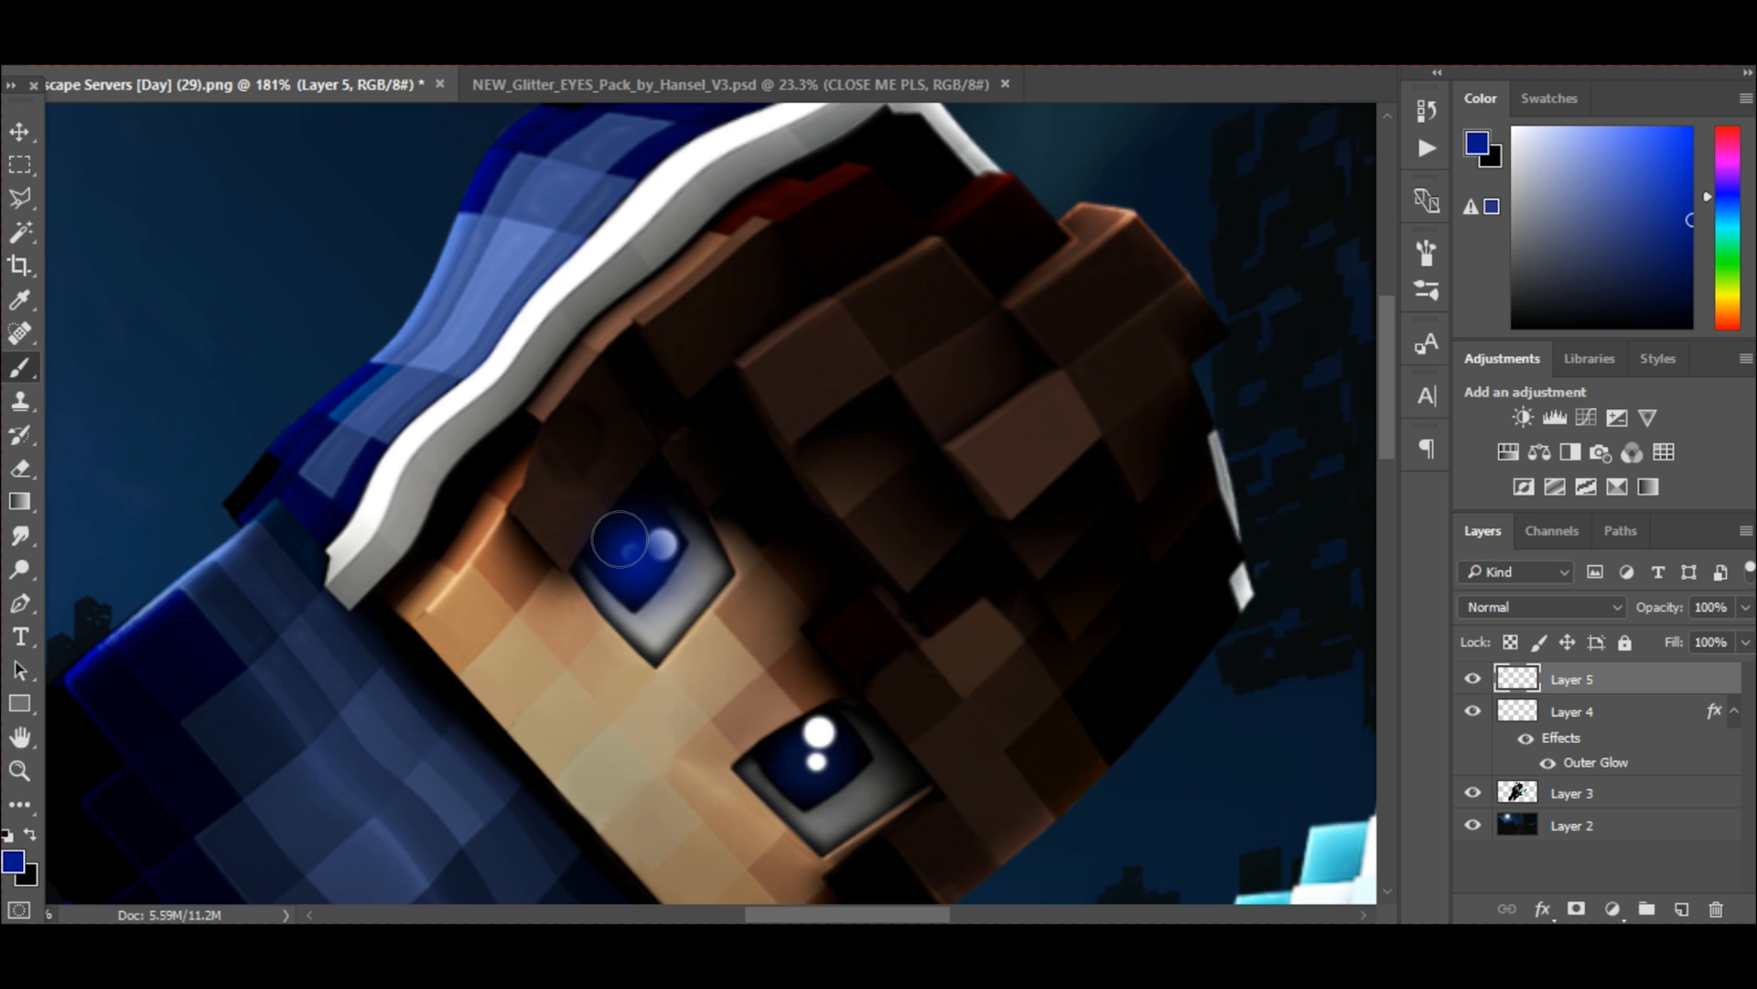
left_click_drag(789, 739, 824, 764)
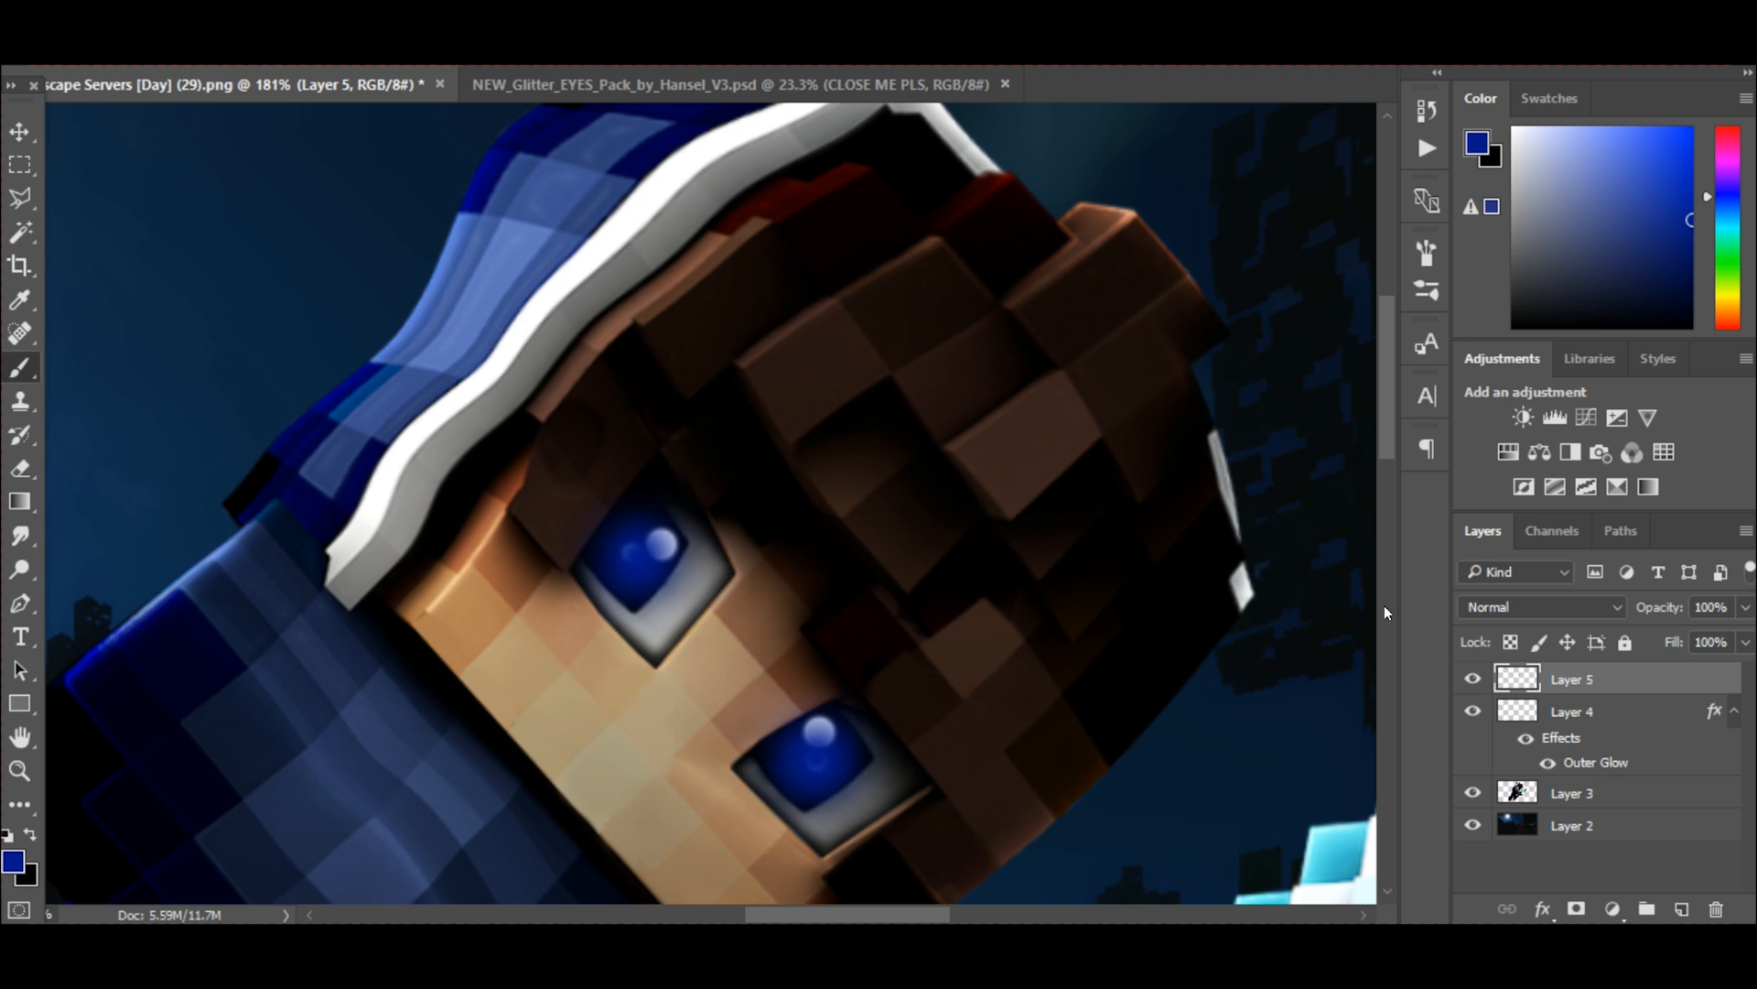
Set Layer 5's blend mode to Color Dodge, keep its opacity at 100%, and check the eyes in the whole scene.
left_click(1566, 604)
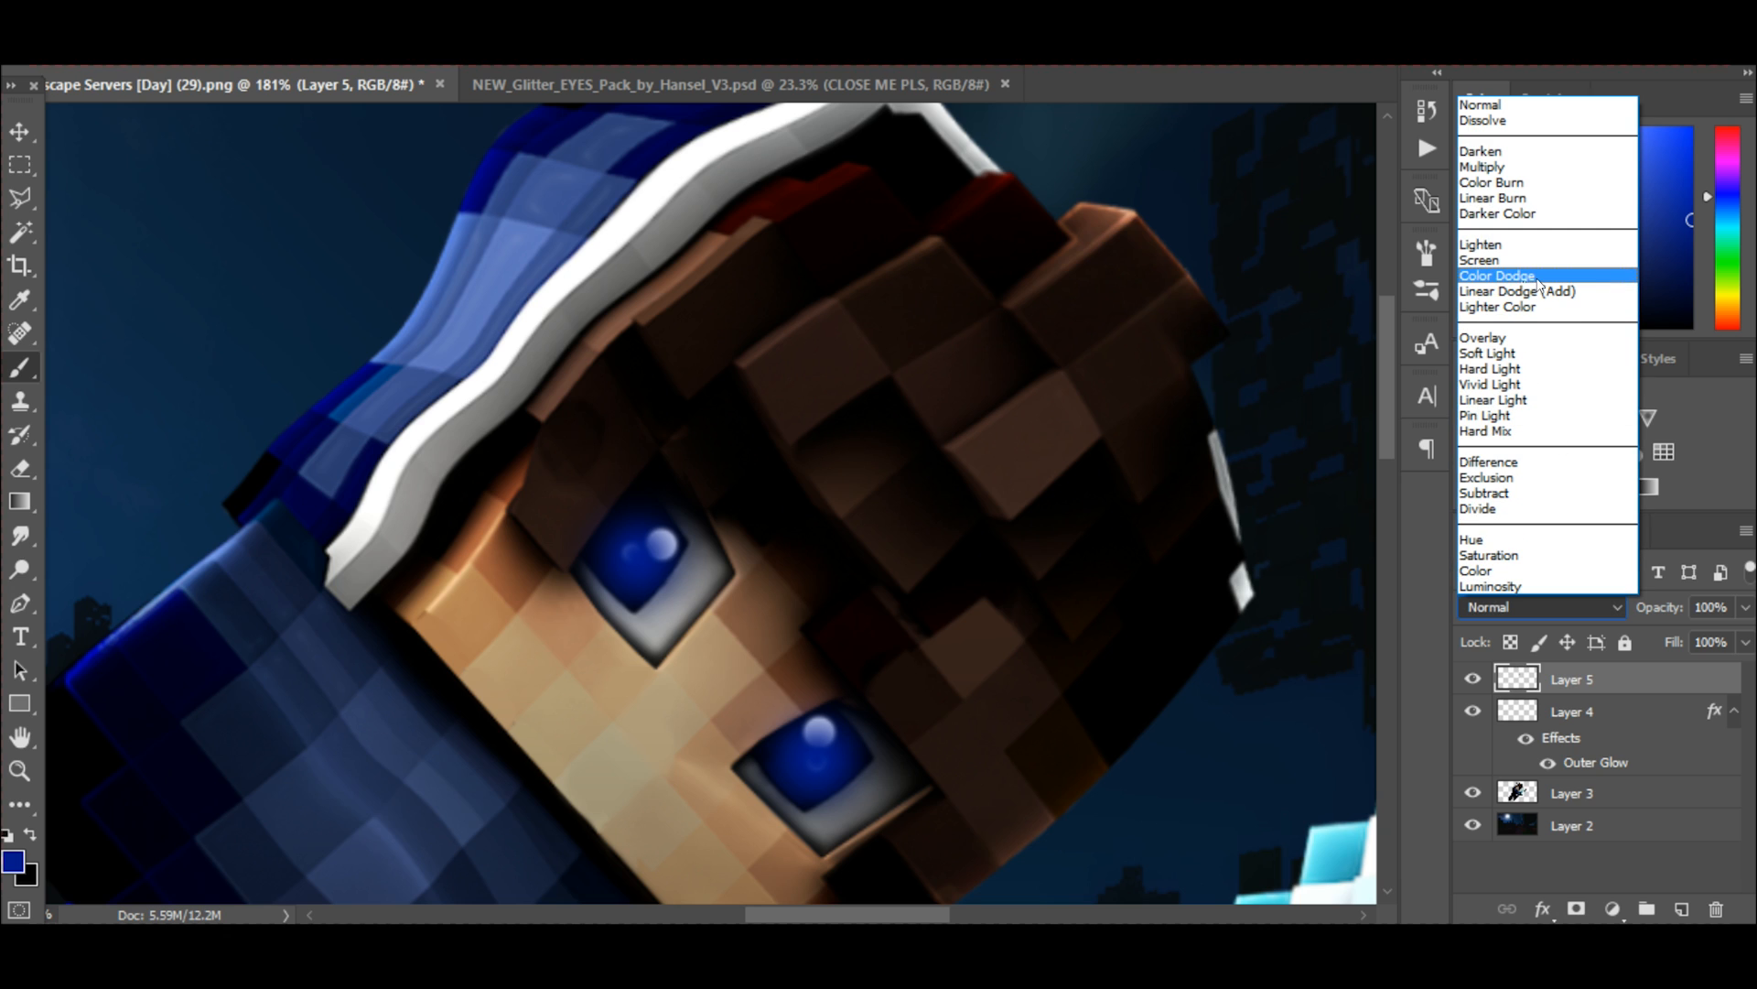
left_click(1538, 275)
left_click_drag(1745, 607, 1690, 644)
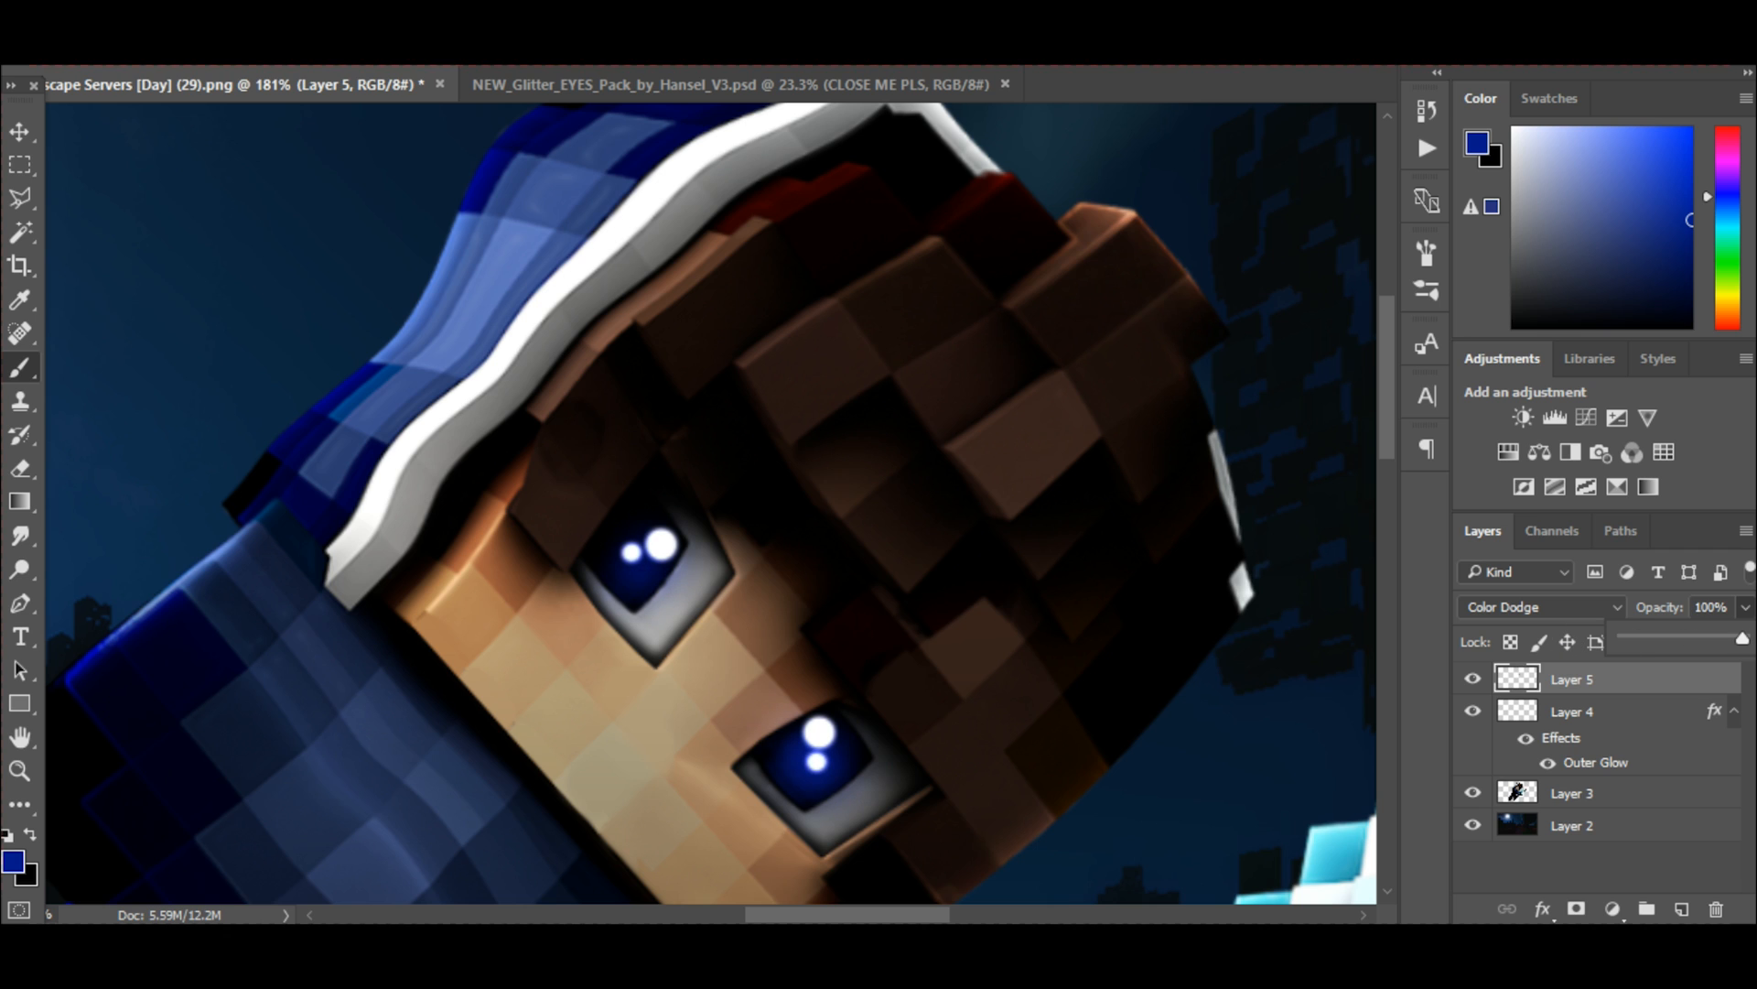
scroll(853, 465, "down", 5)
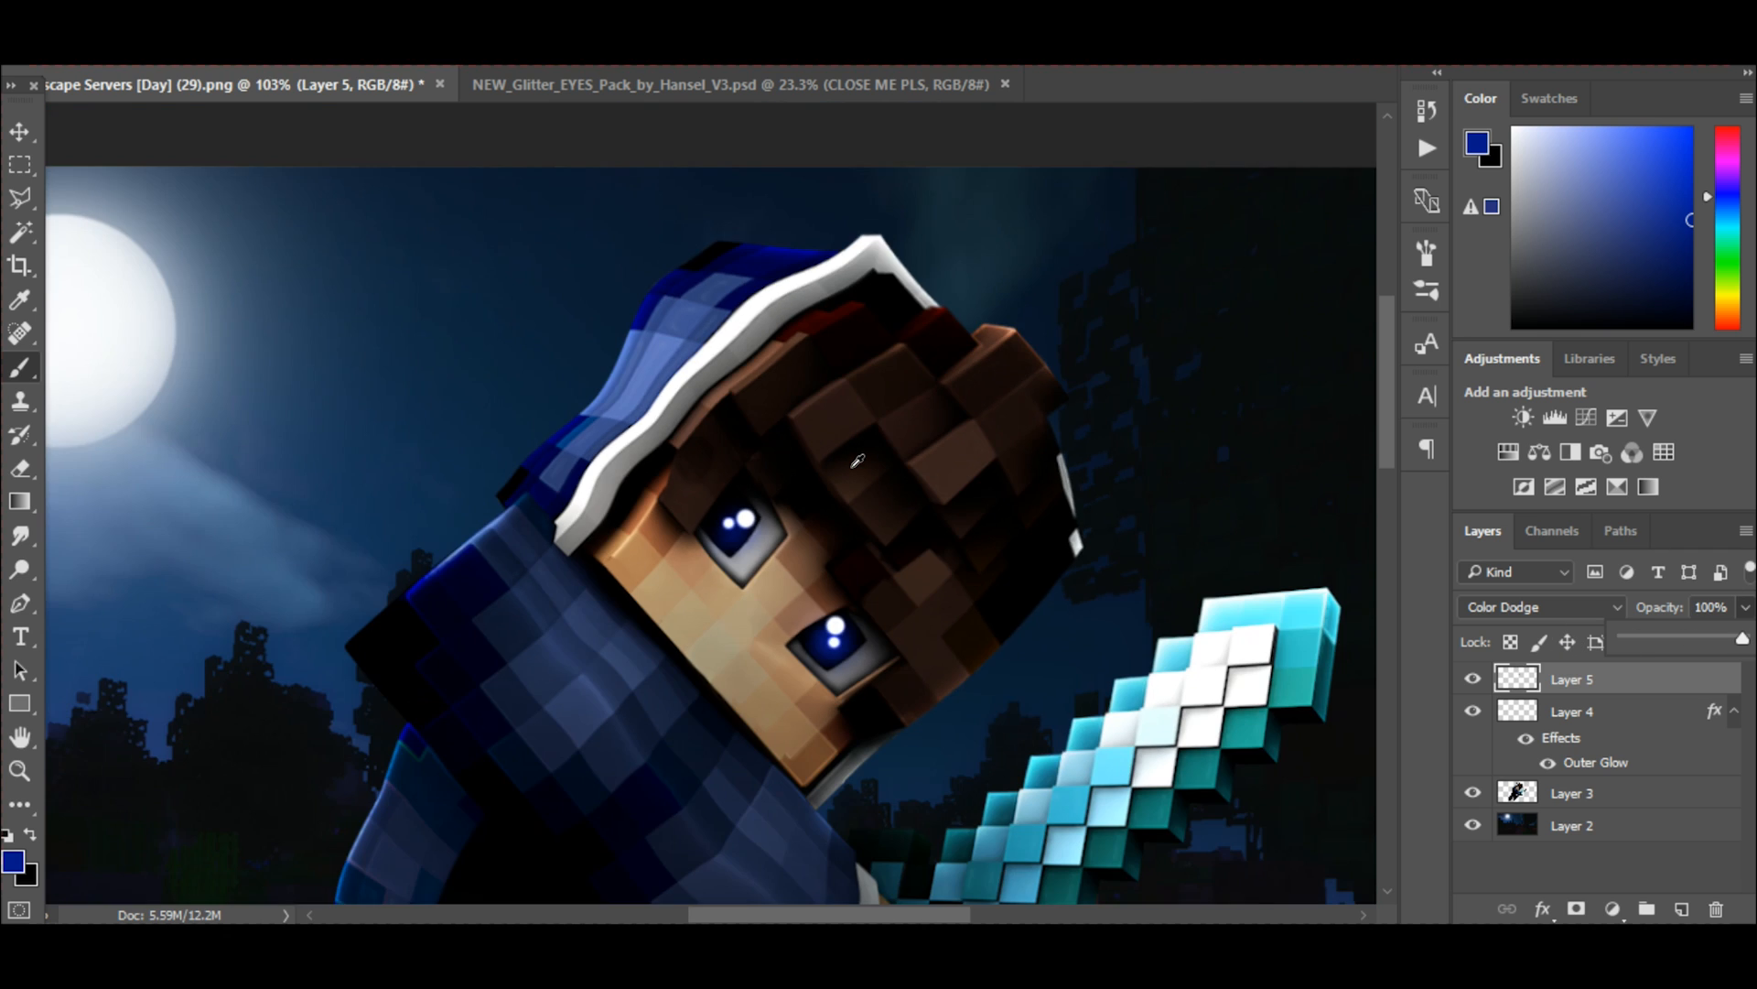
scroll(625, 433, "down", 2)
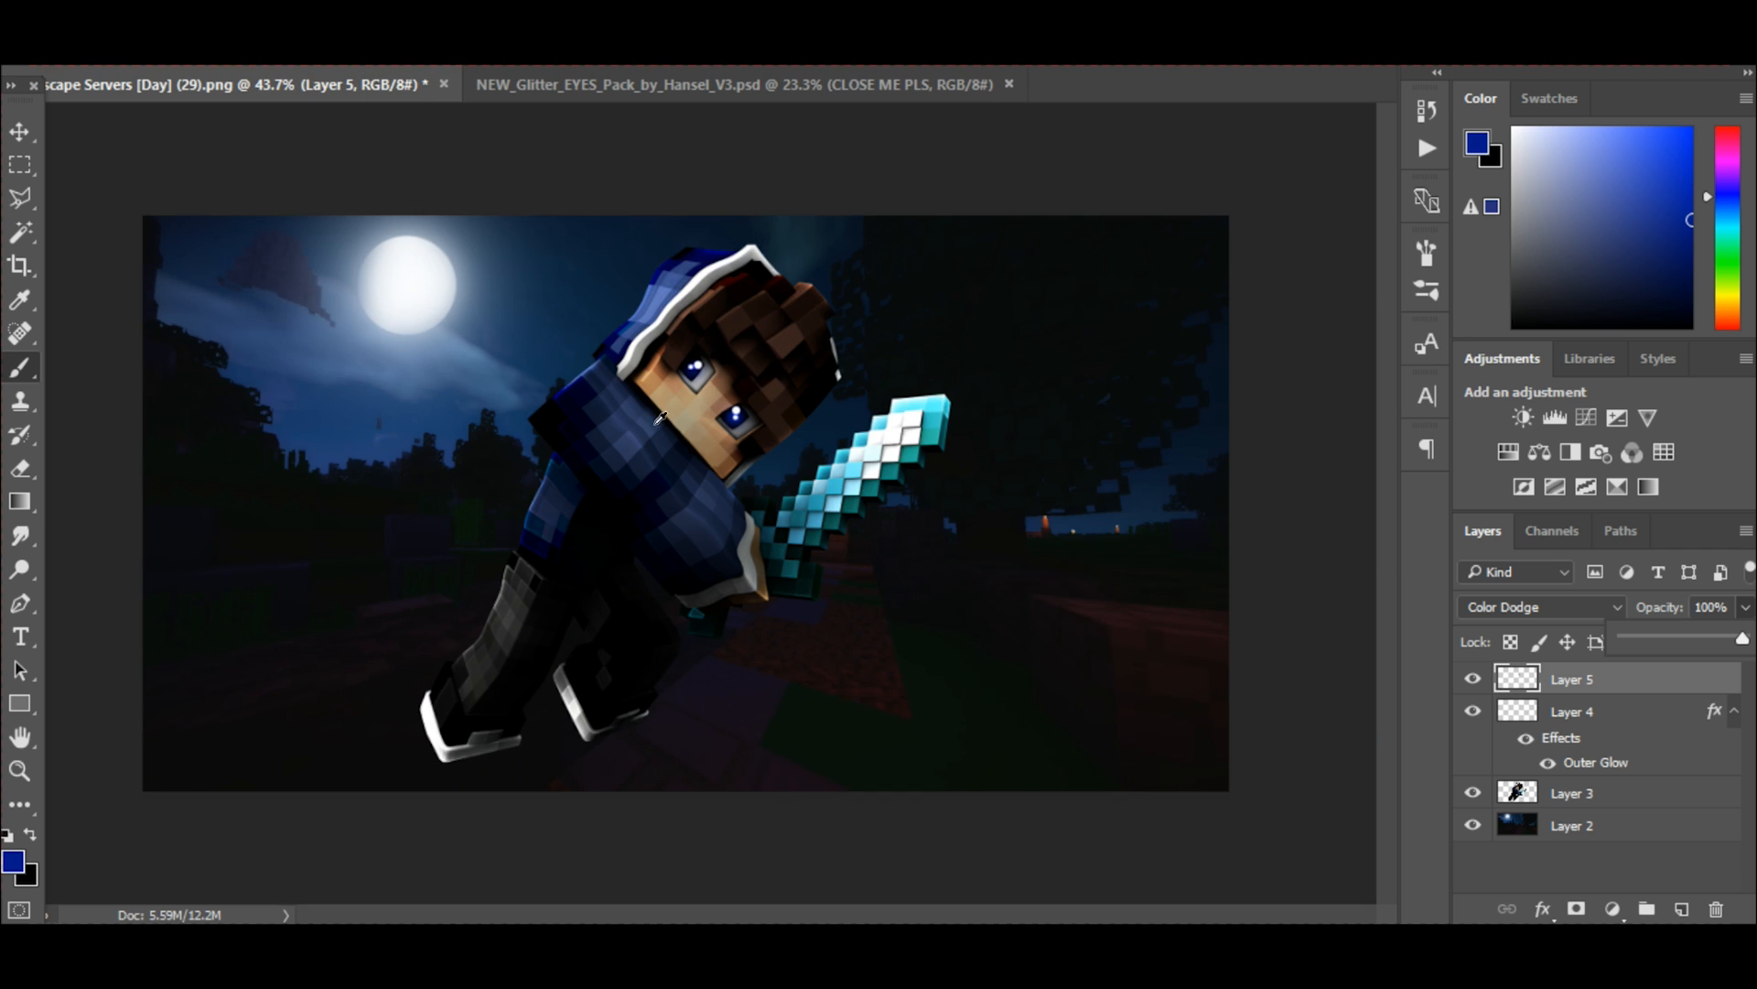
scroll(654, 419, "up", 3)
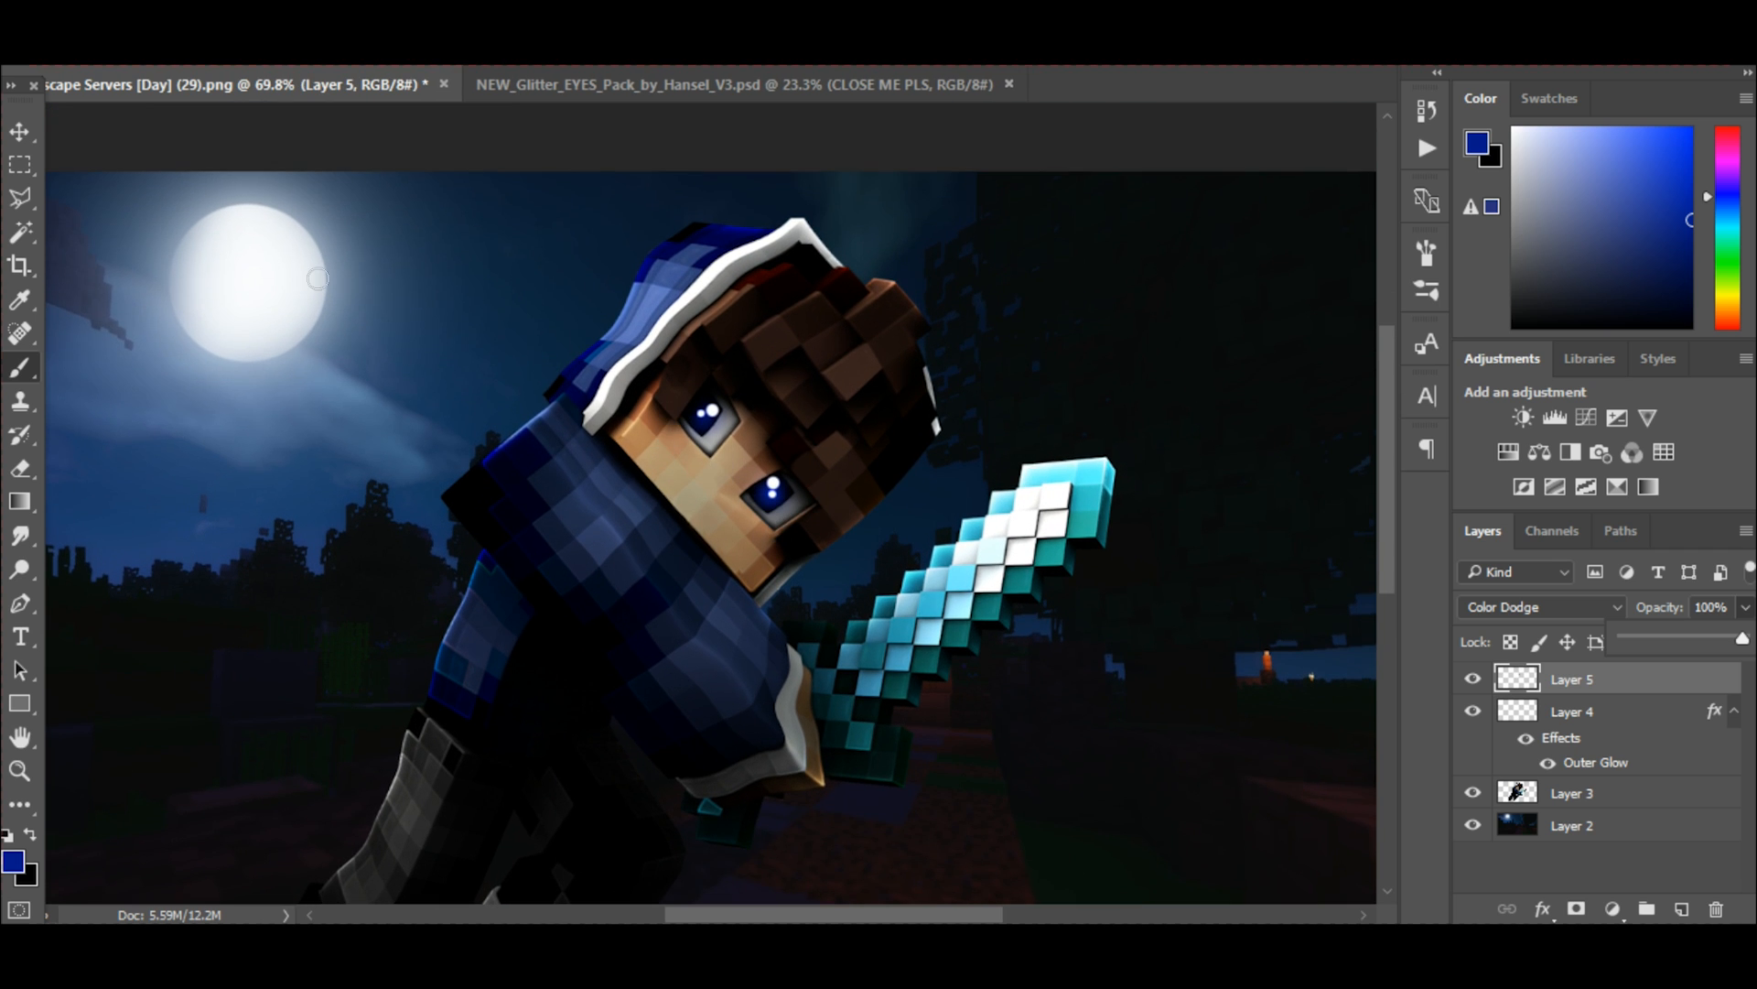
Merge Layer 5, Layer 4 and the character's Layer 3 into one layer and check the merged character.
left_click(19, 131)
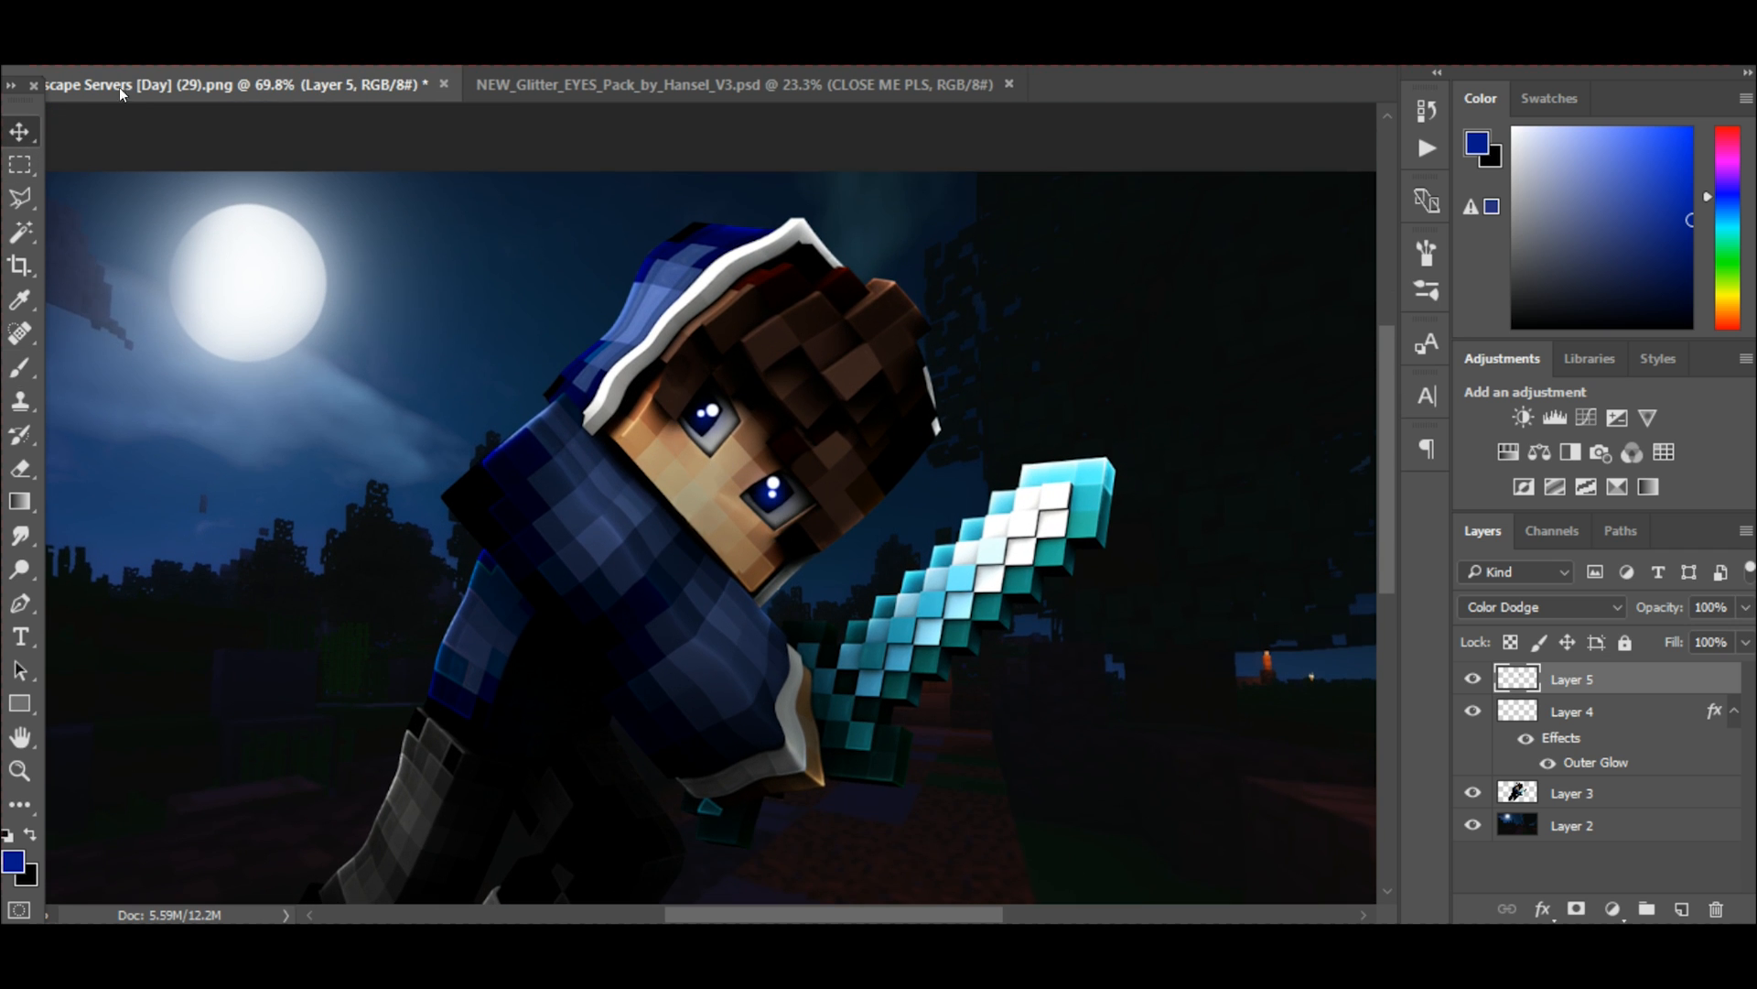
left_click(1586, 794, "shift")
key("ctrl+e")
left_click(1473, 680)
left_click(1473, 681)
scroll(773, 490, "down", 3)
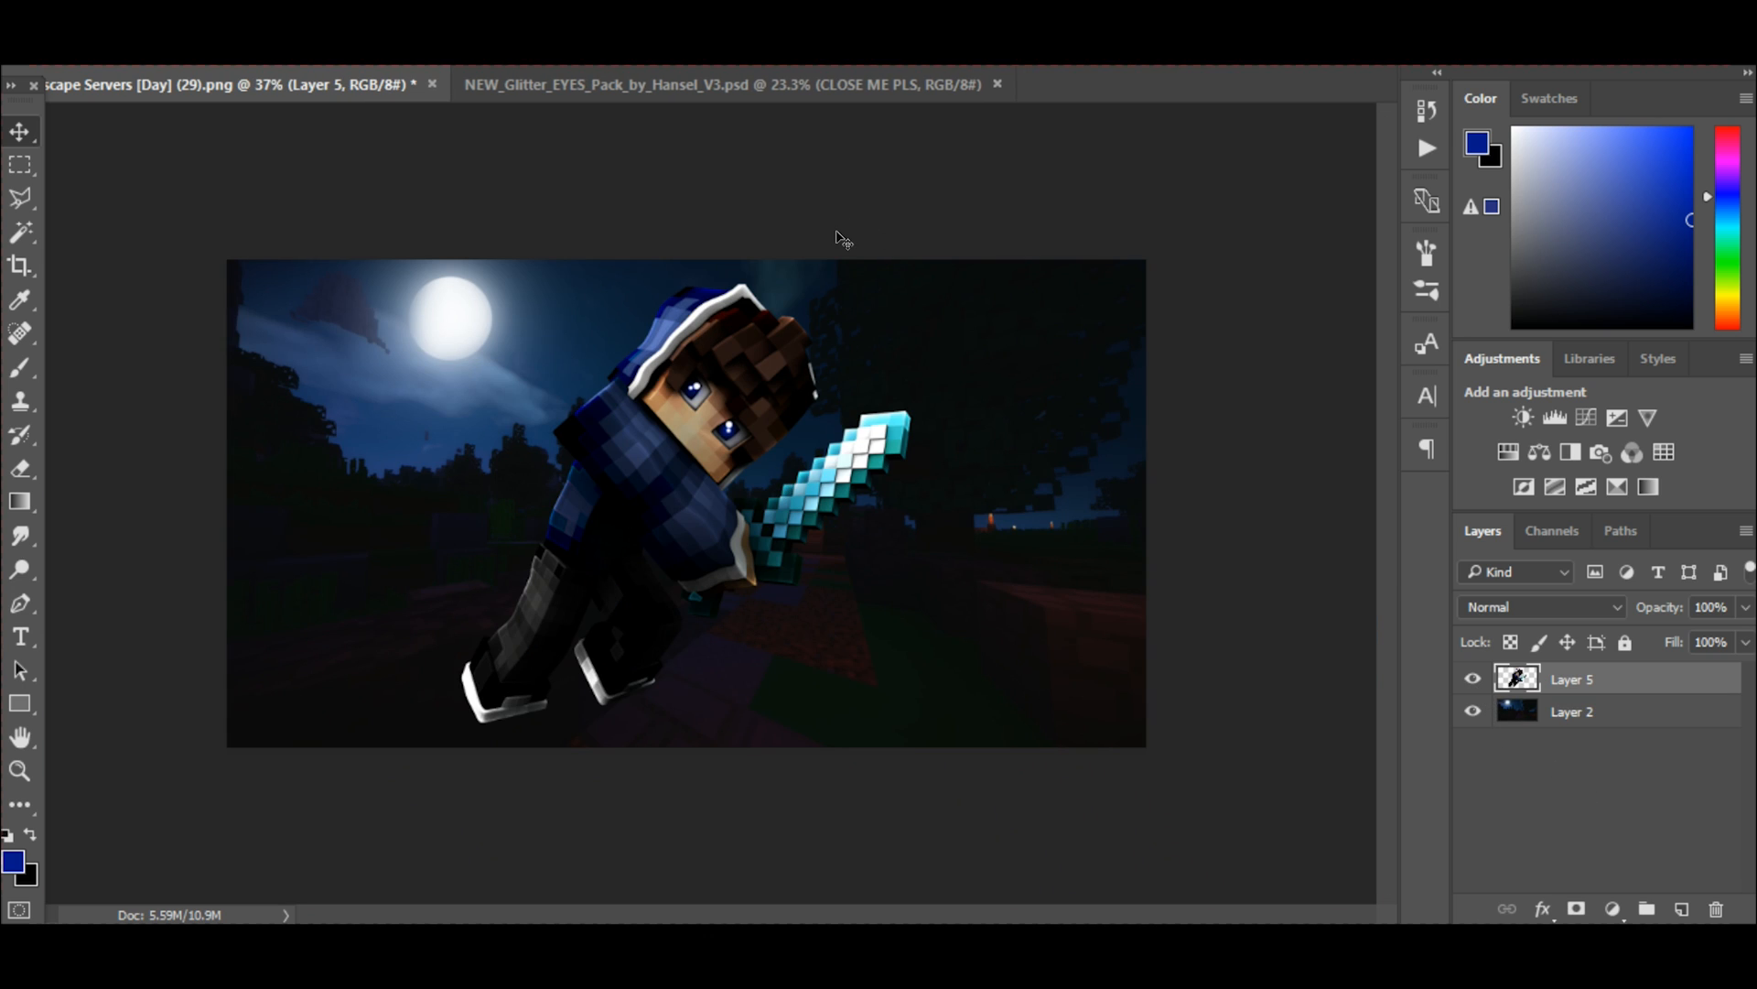
scroll(791, 242, "up", 3)
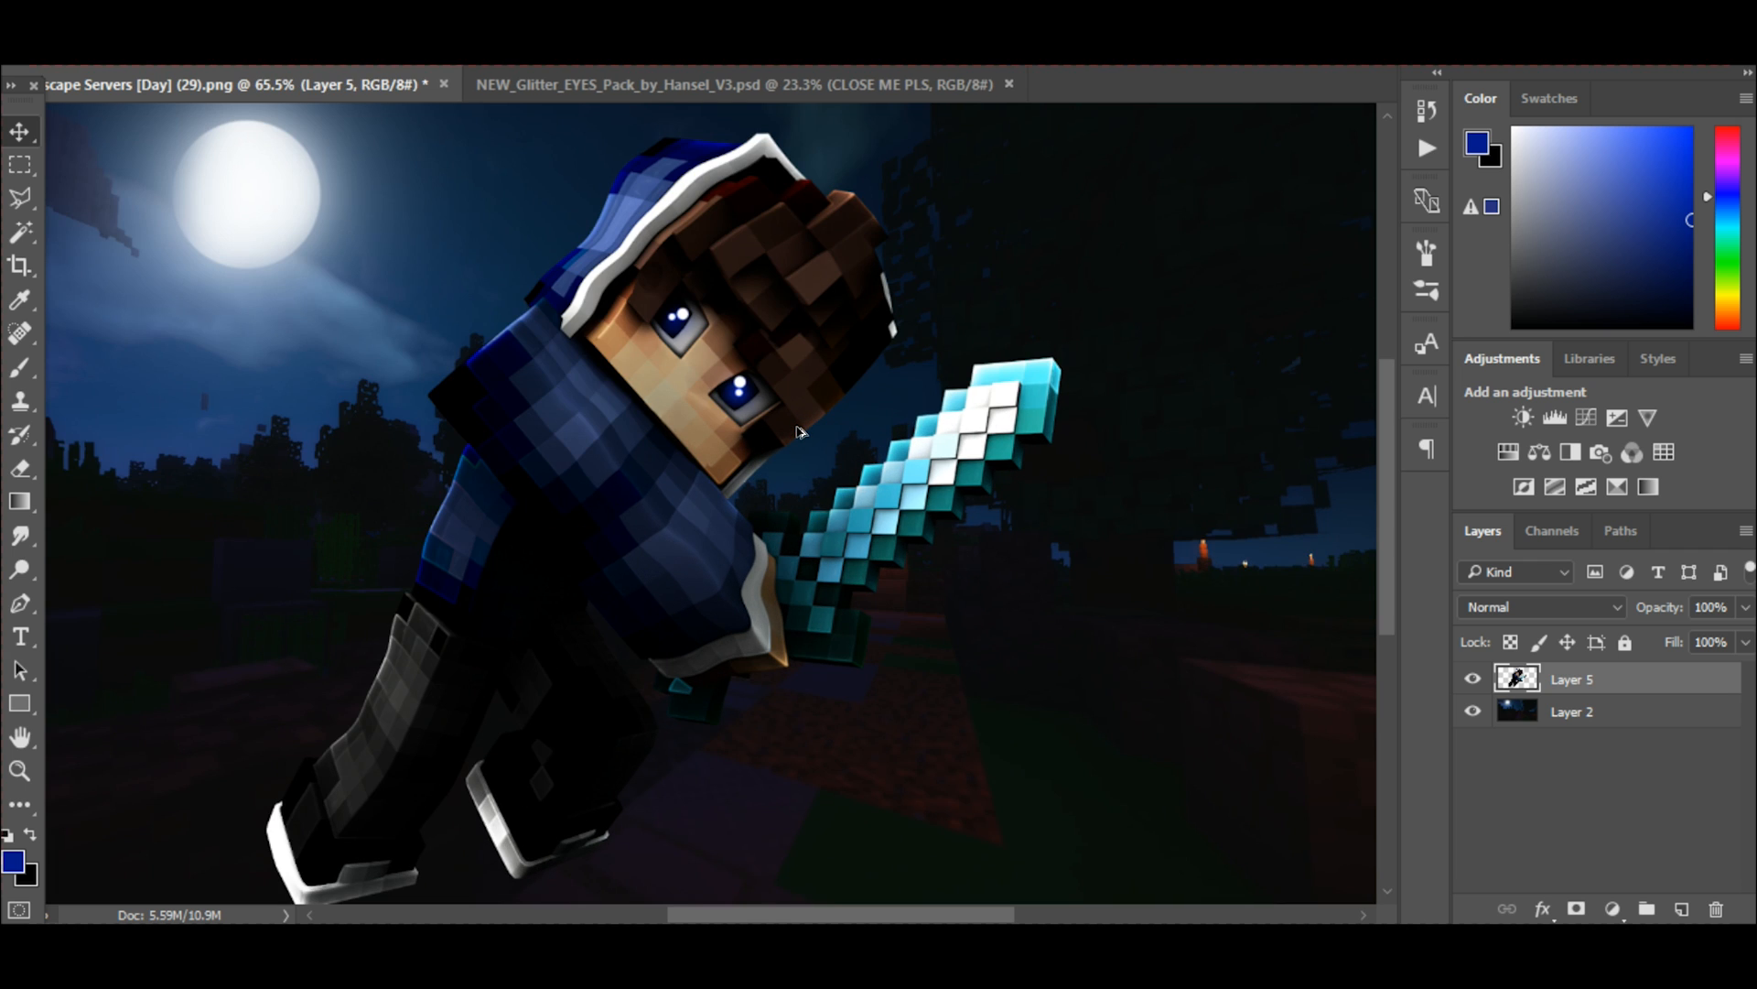
scroll(796, 435, "up", 2)
scroll(601, 362, "up", 3)
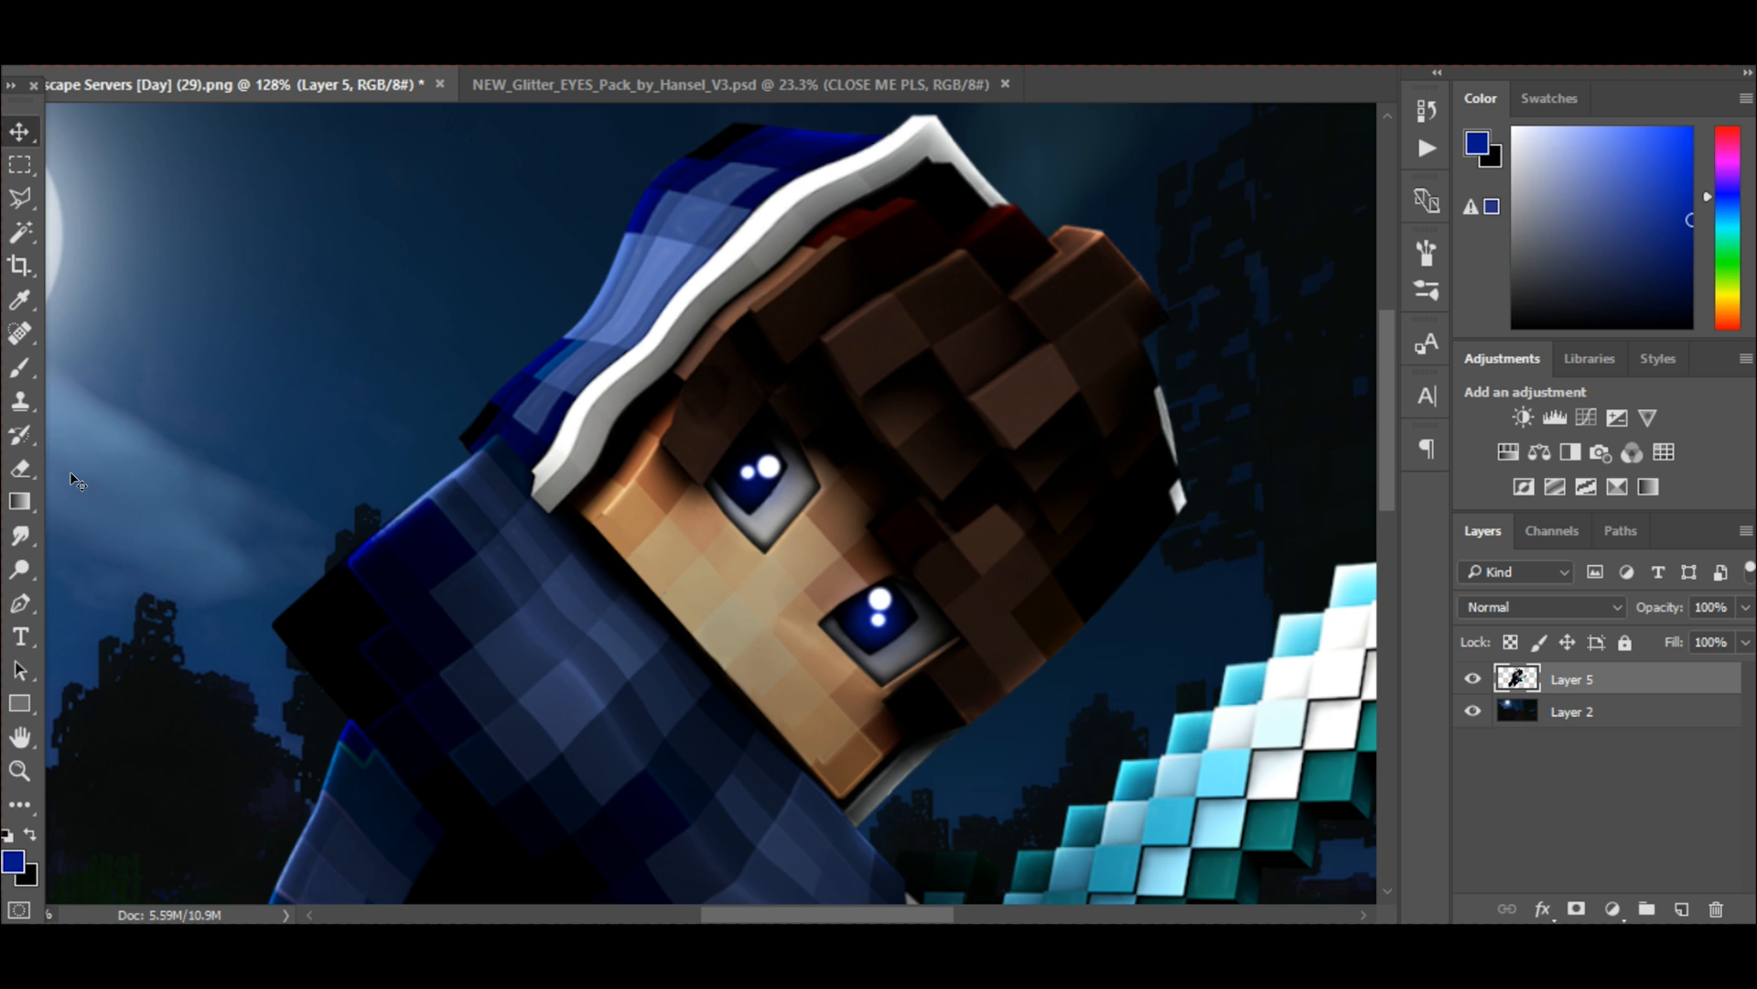
scroll(146, 453, "down", 2)
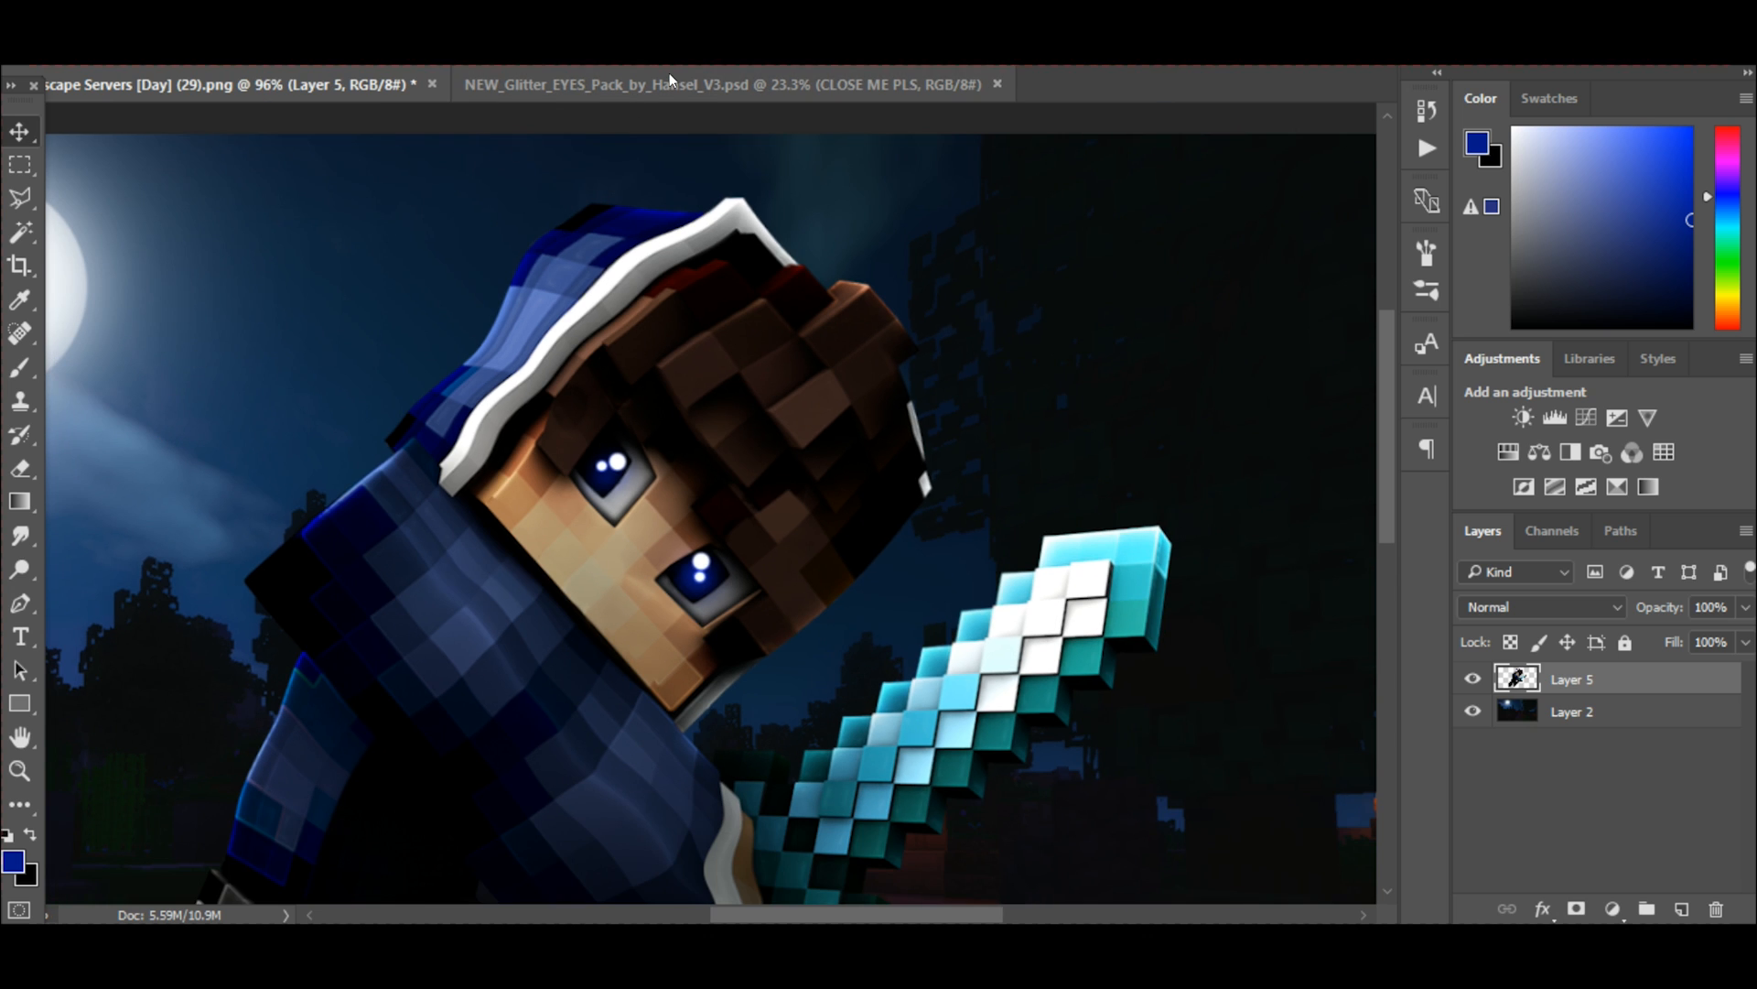
Switch to the Glitter Eyes pack document, hide its HAVE FUN! (close this) layer and show the mini mouth samples.
left_click(640, 86)
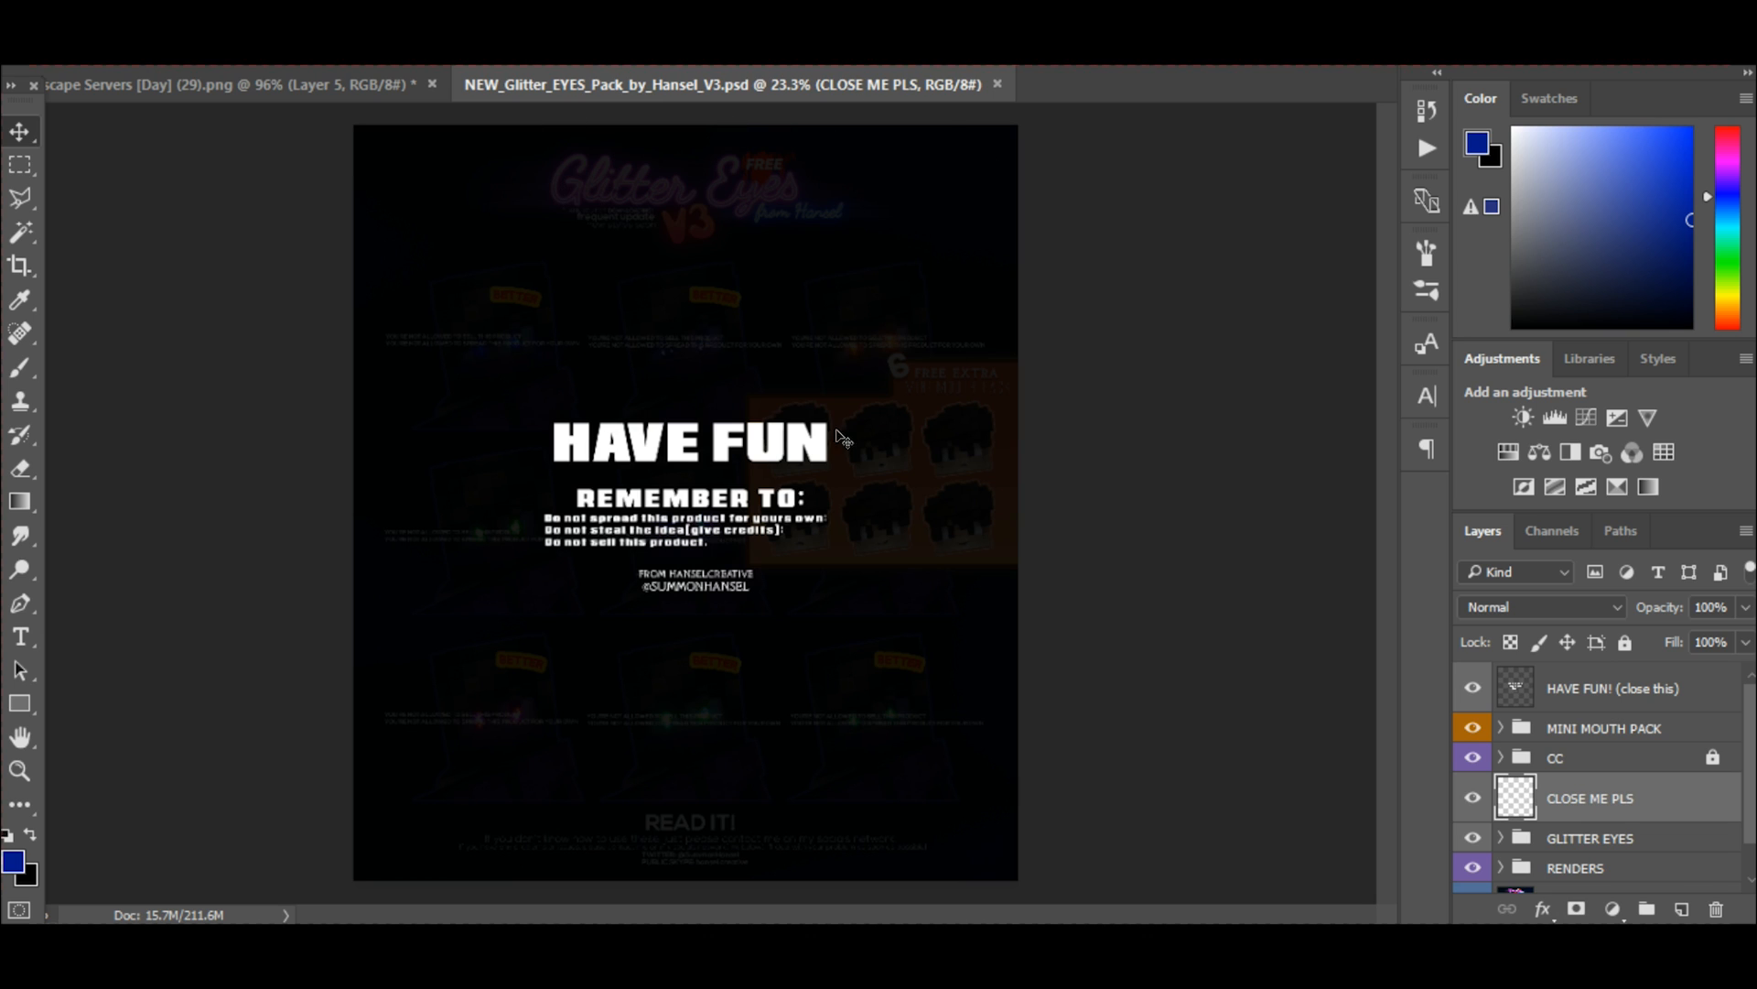
left_click(1470, 686)
scroll(1038, 503, "up", 3)
scroll(934, 469, "up", 3)
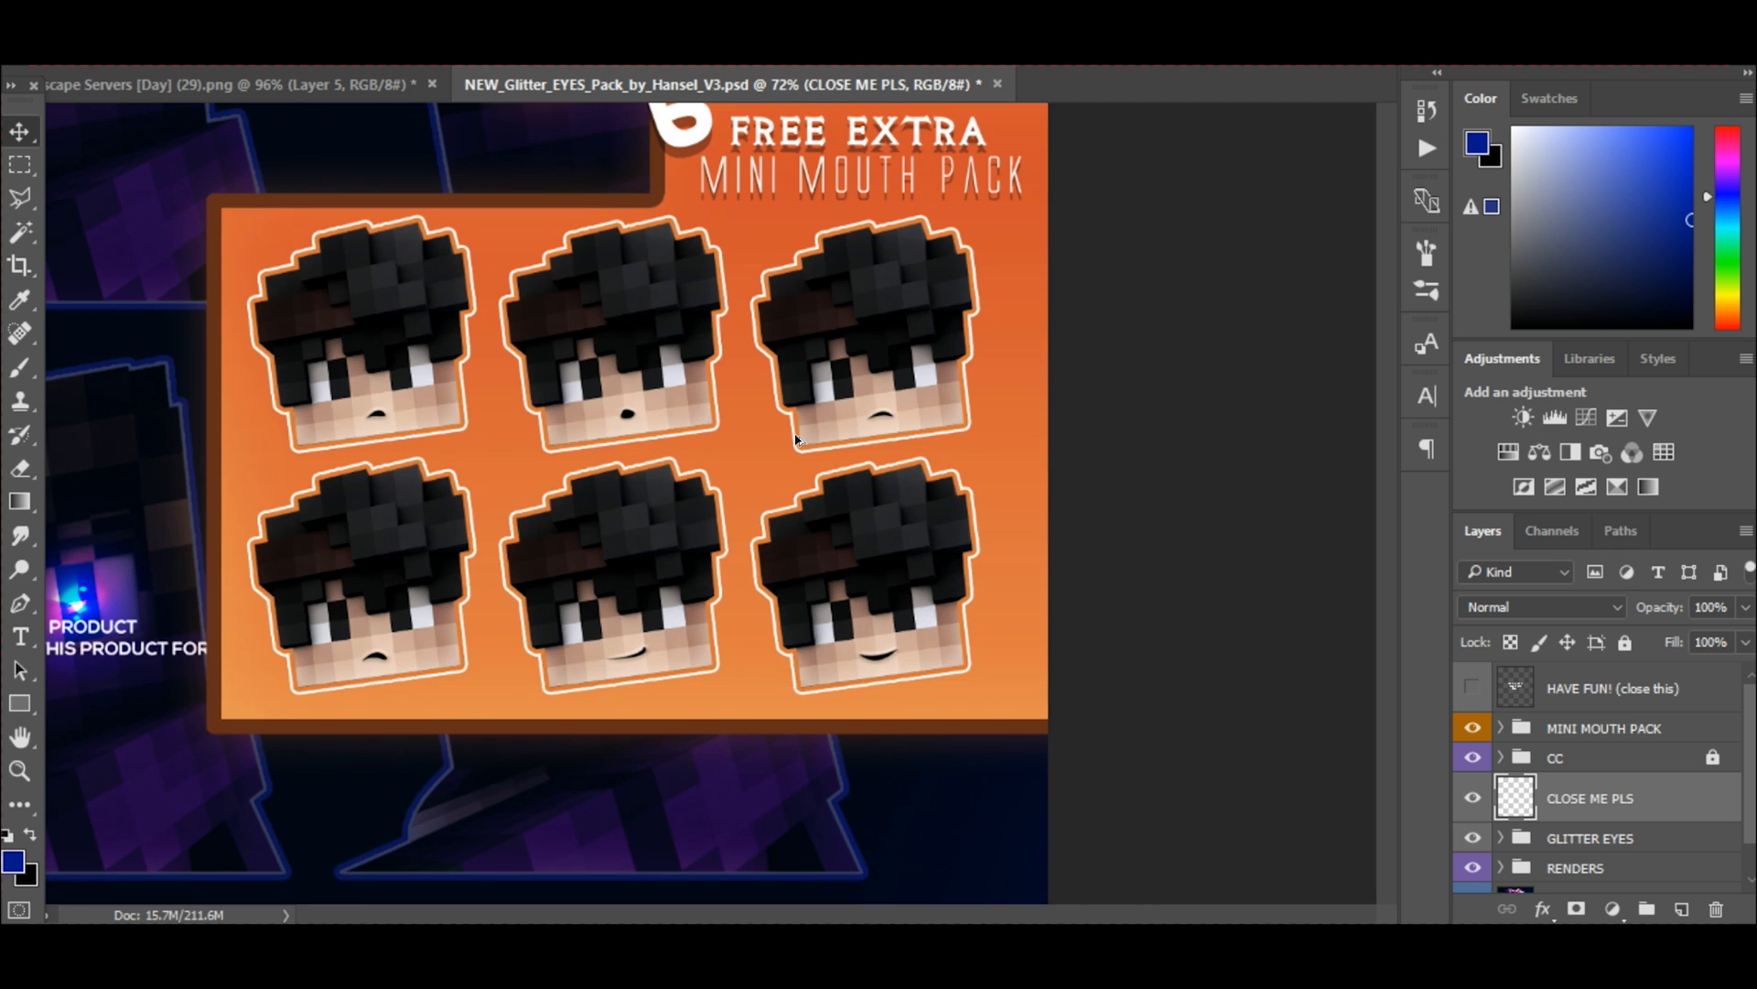
left_click_drag(1030, 911, 1007, 910)
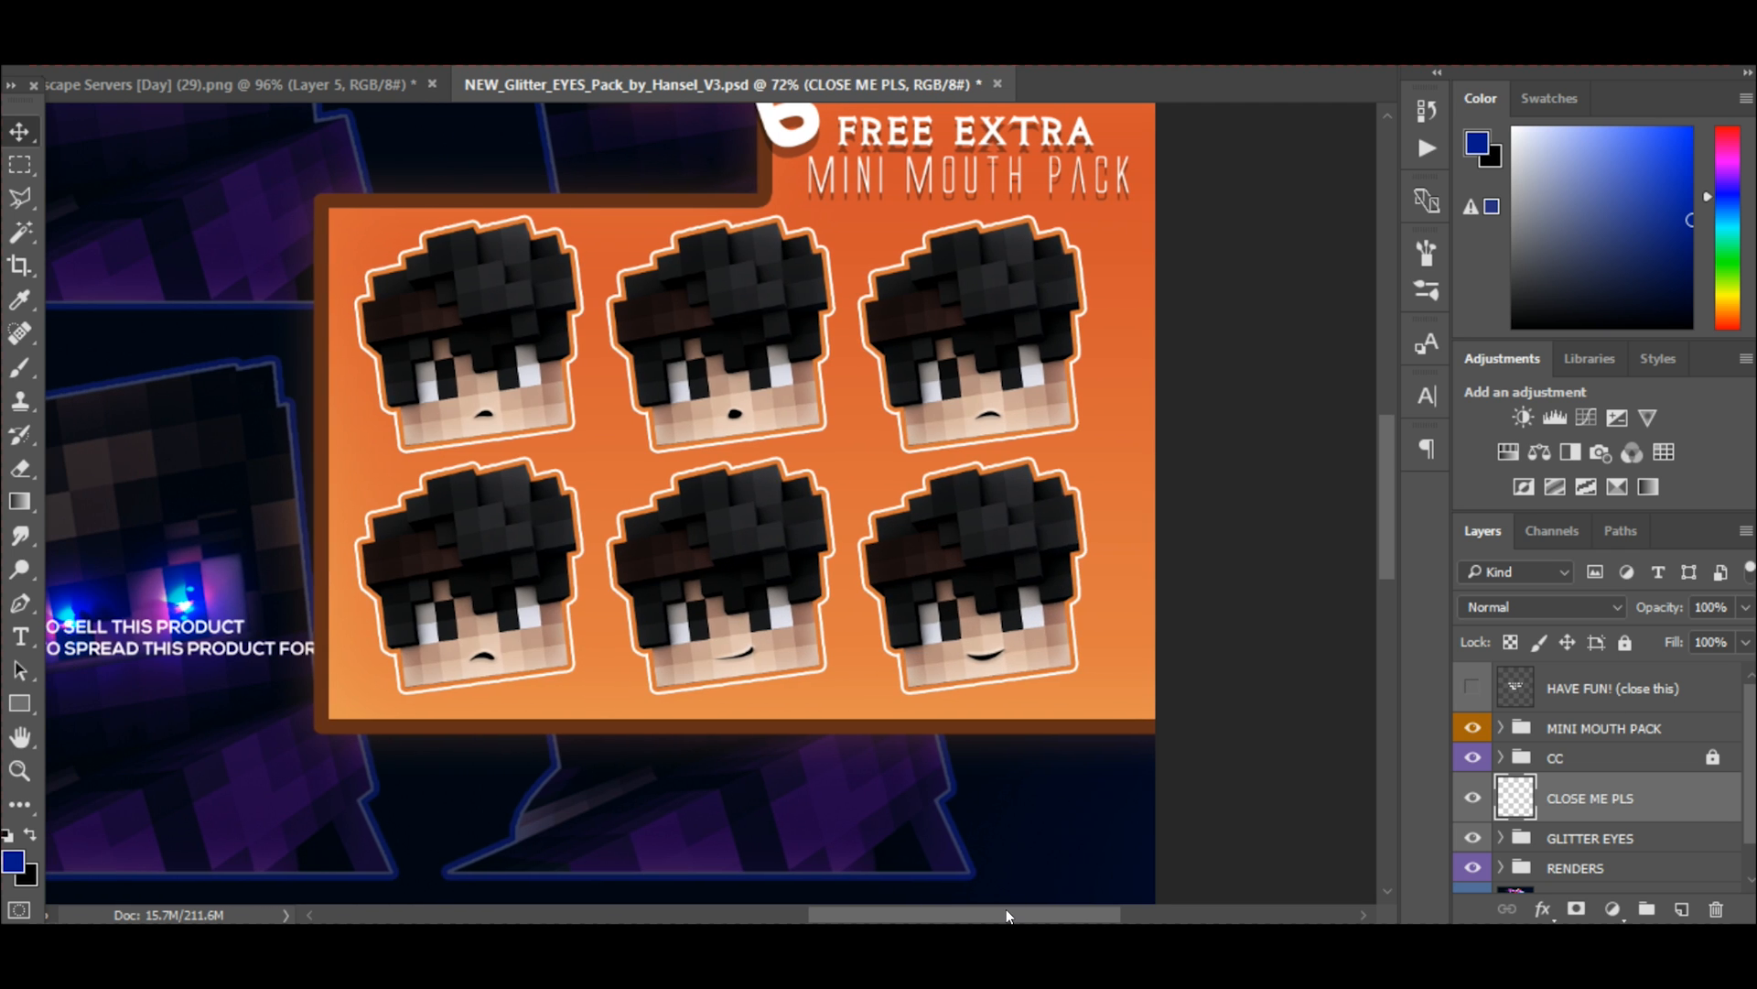
Expand the MINI MOUTH PACK group and toggle its mouth layers' visibility to identify which mouth each one holds.
left_click(1498, 728)
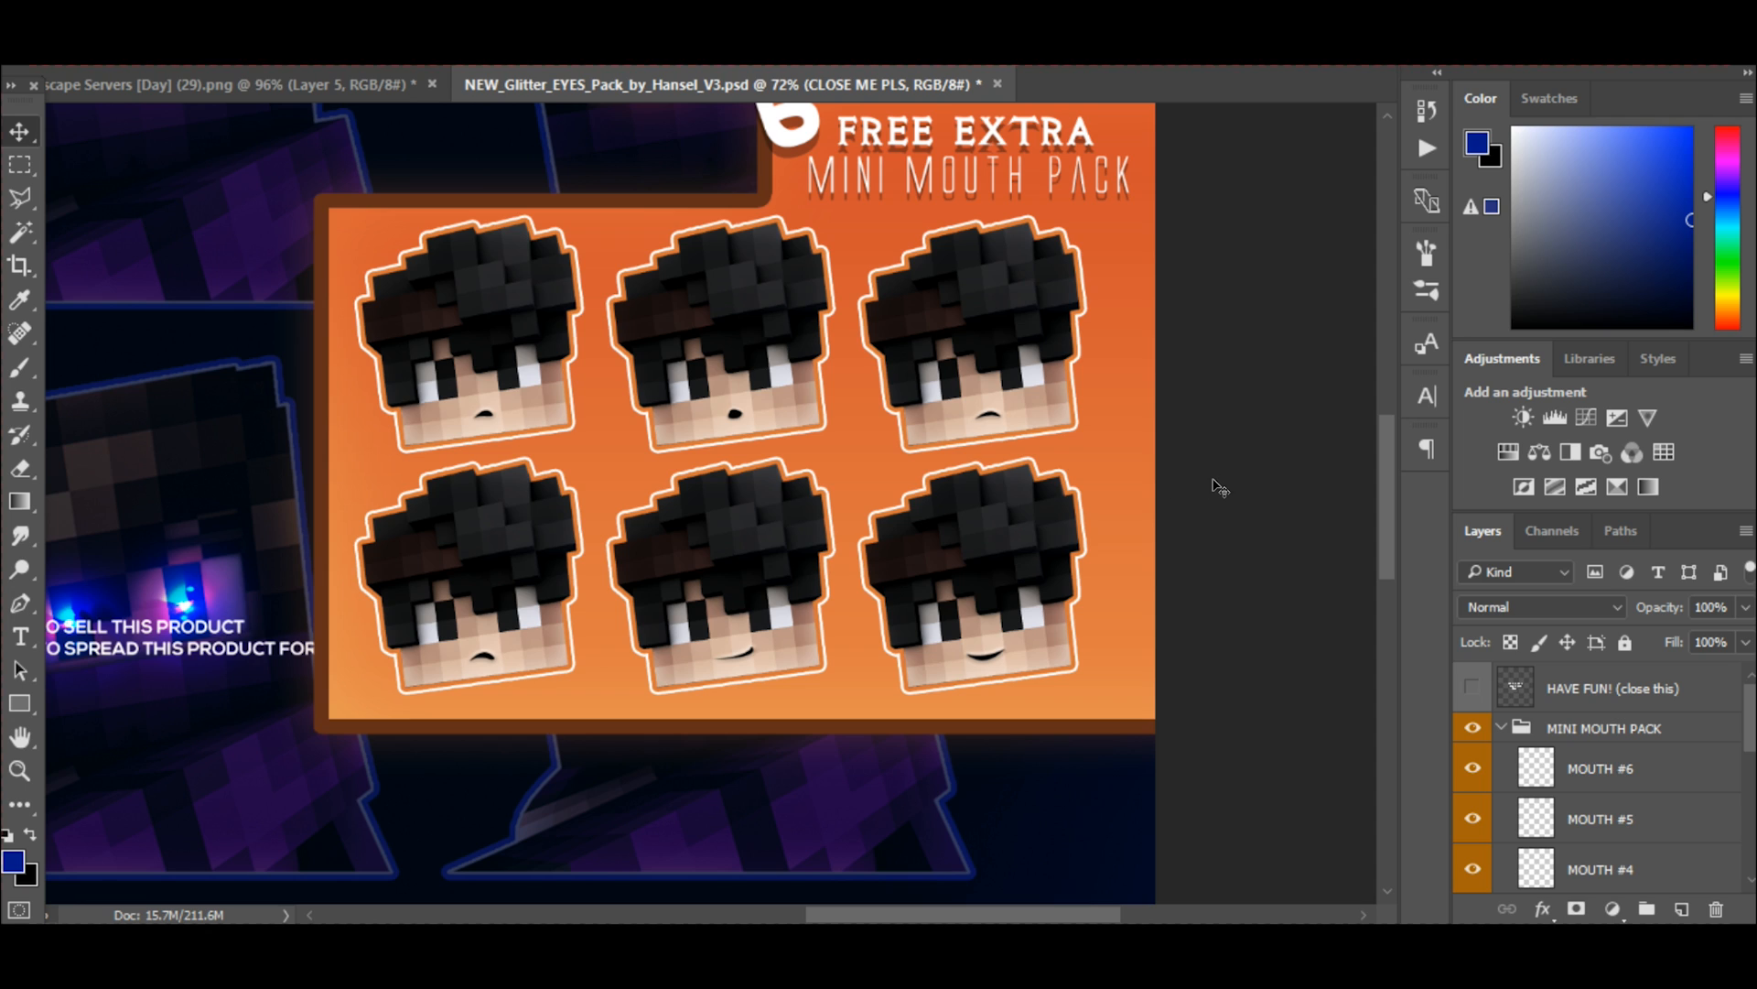
scroll(1482, 774, "down", 1)
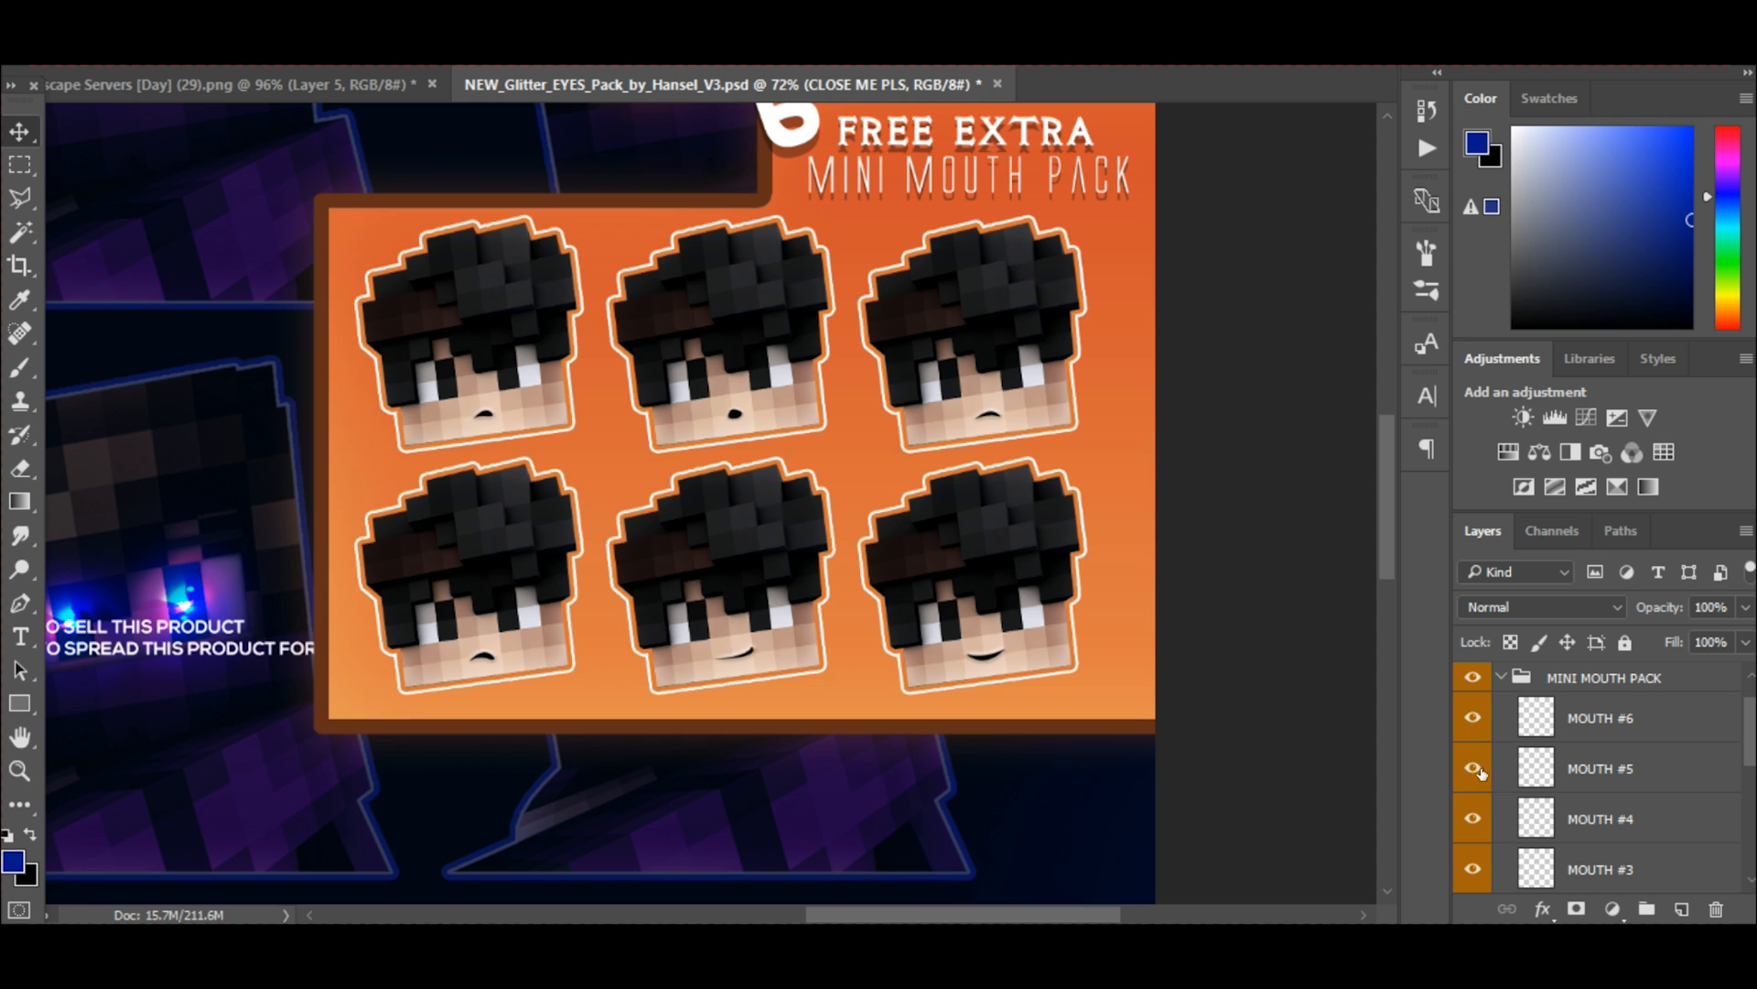
left_click(1471, 767)
left_click(1472, 767)
left_click(1472, 718)
left_click(1473, 717)
left_click(1472, 717)
left_click(1472, 768)
left_click(1473, 768)
left_click(1461, 822)
scroll(1462, 826, "down", 2)
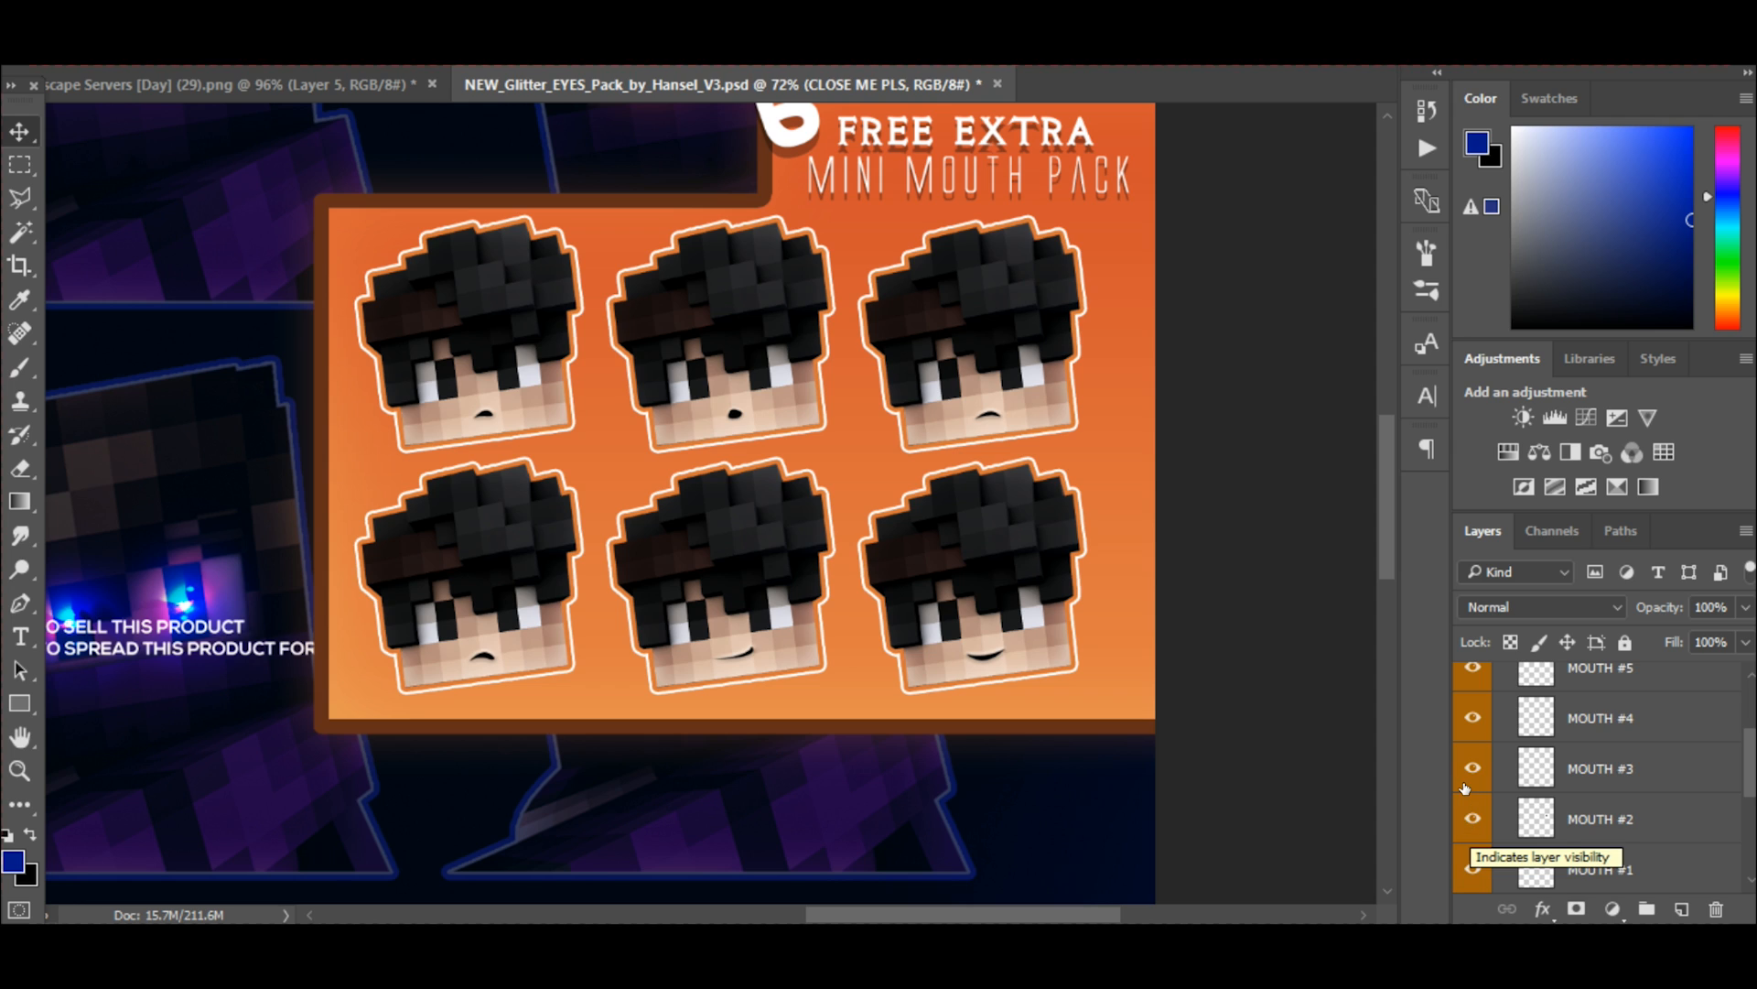
left_click(1465, 778)
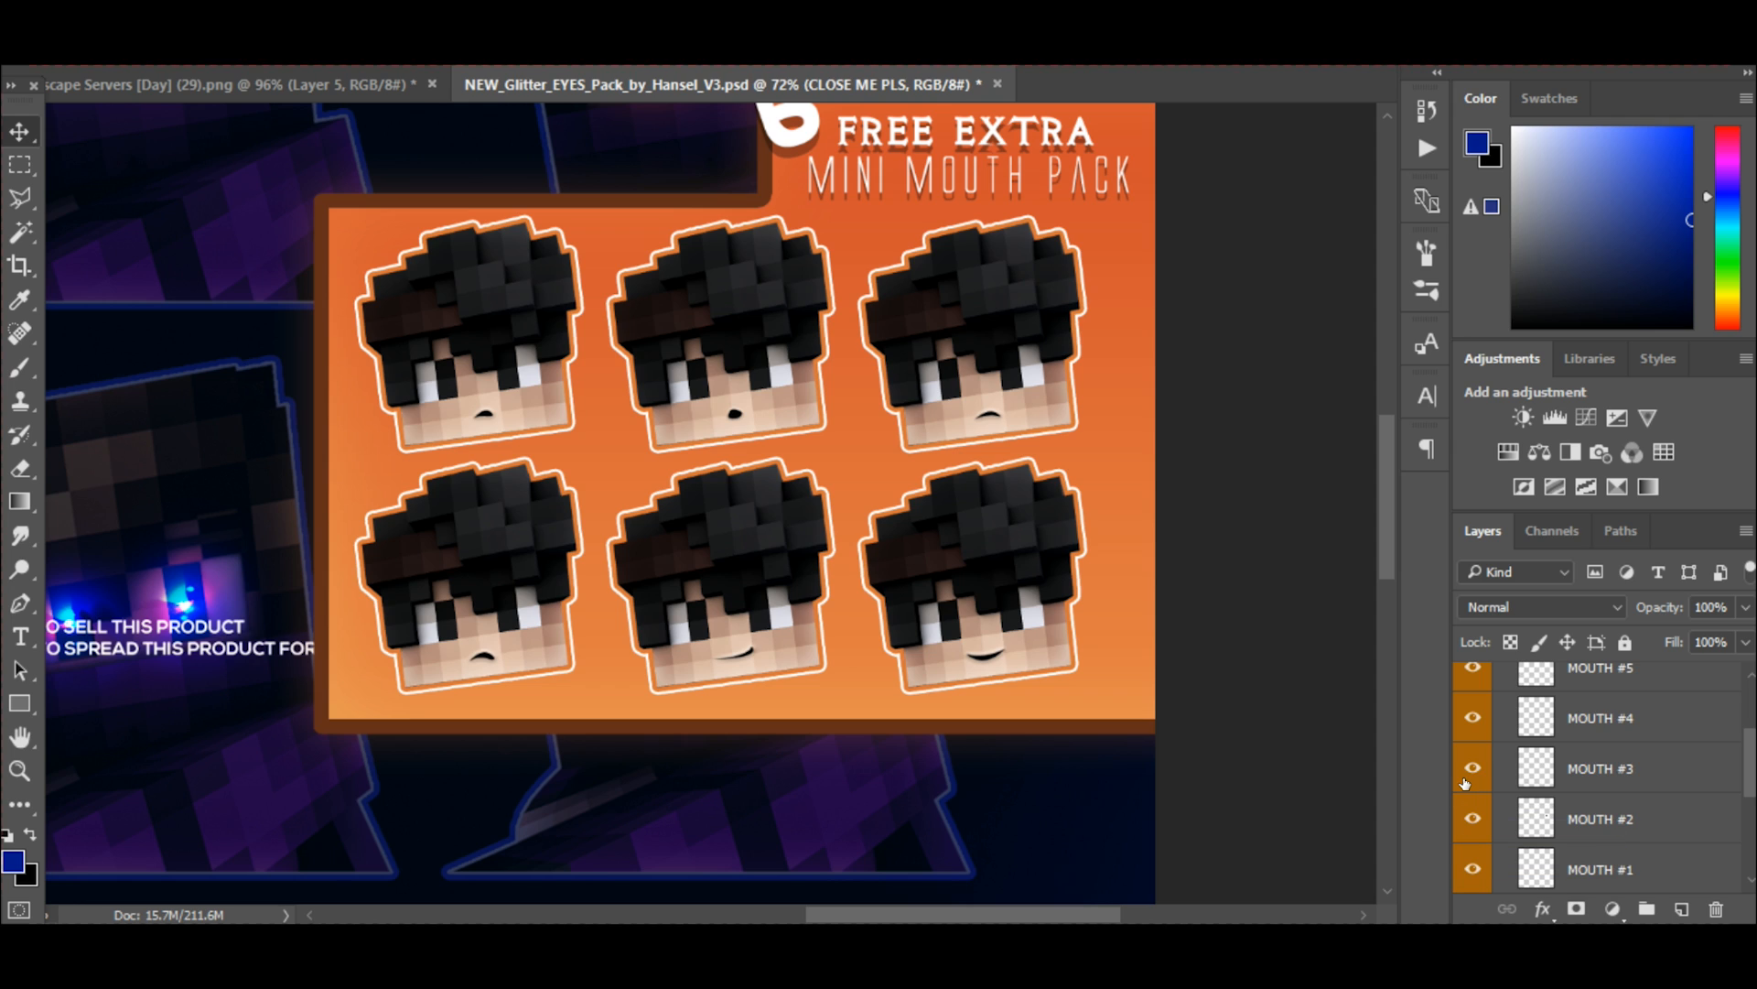
Duplicate the MOUTH #3 layer into Landscape Servers [Day] (29).png and switch to that document.
left_click(1626, 769)
right_click(1661, 782)
left_click(1204, 252)
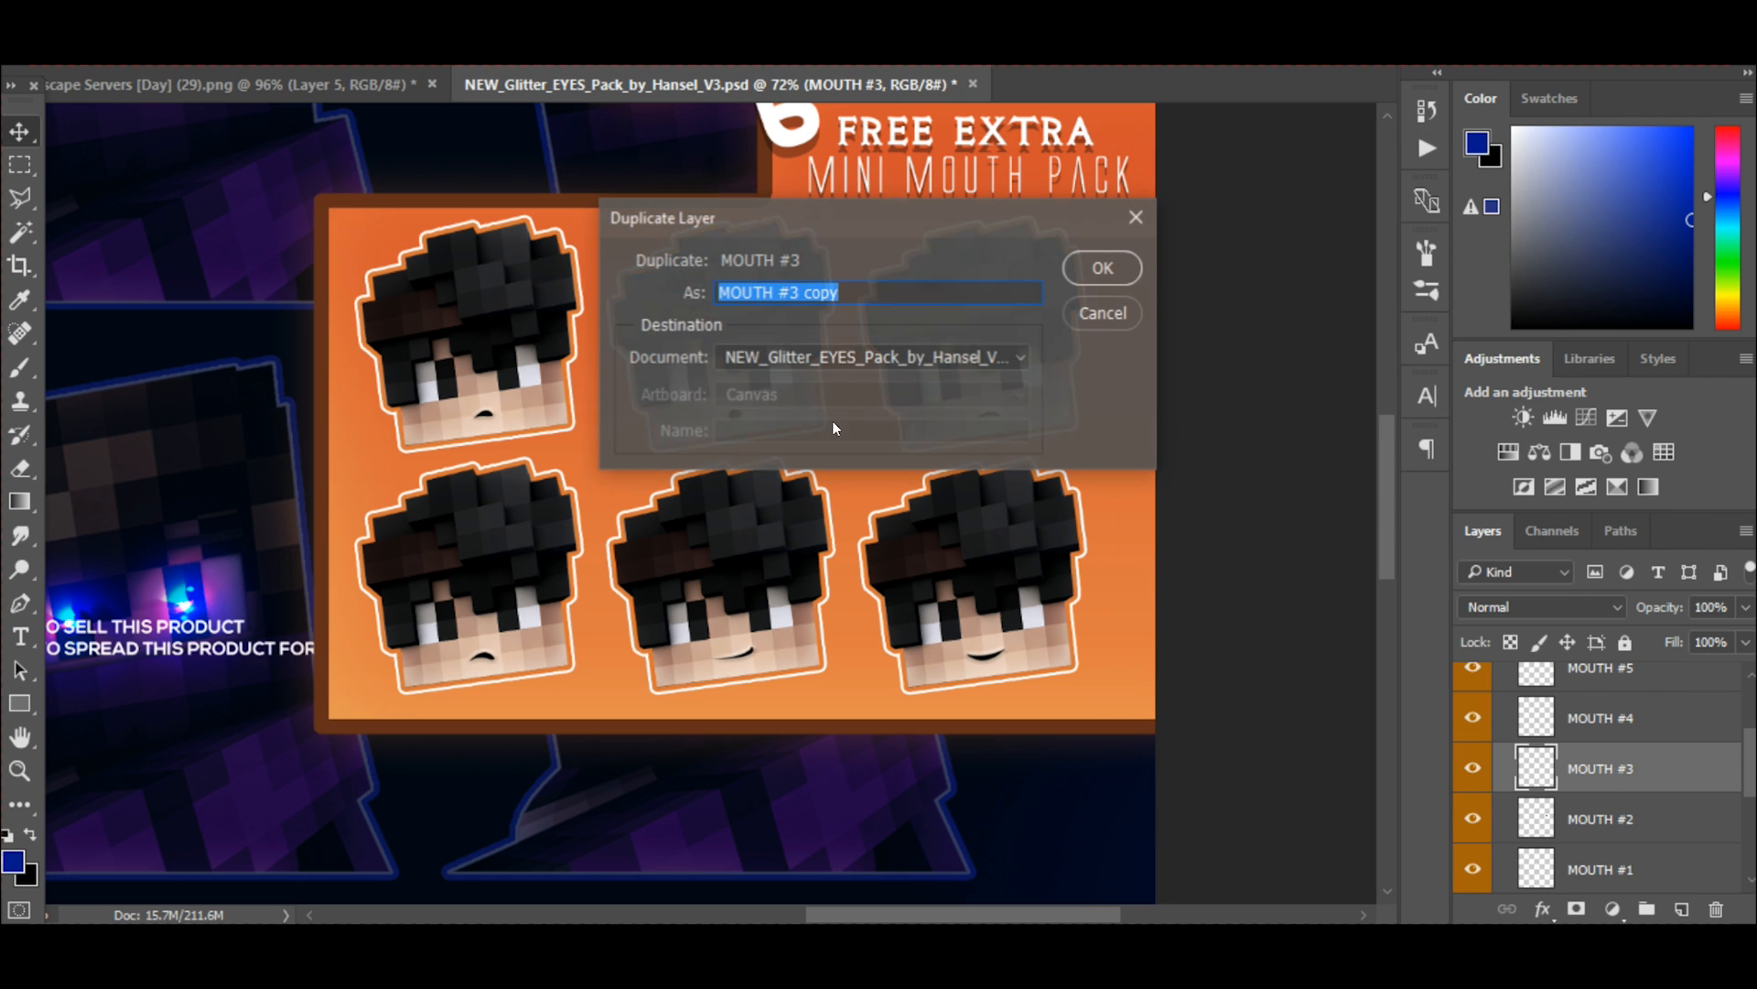
left_click(833, 362)
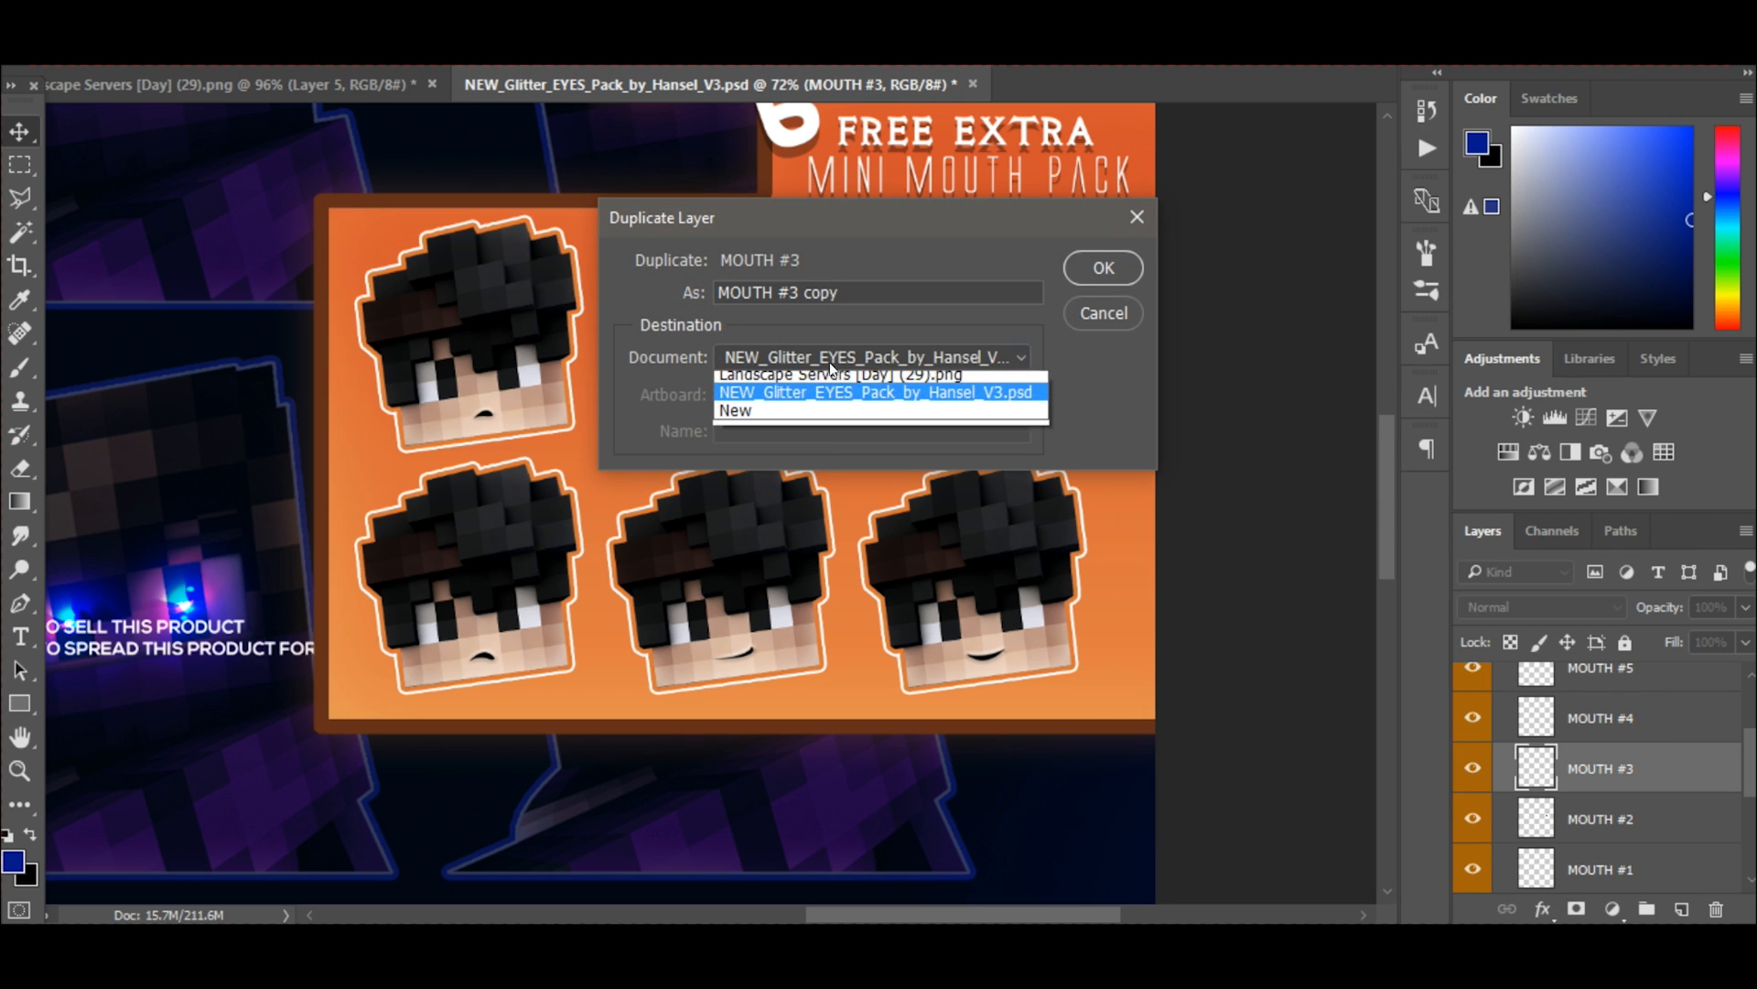
left_click(815, 377)
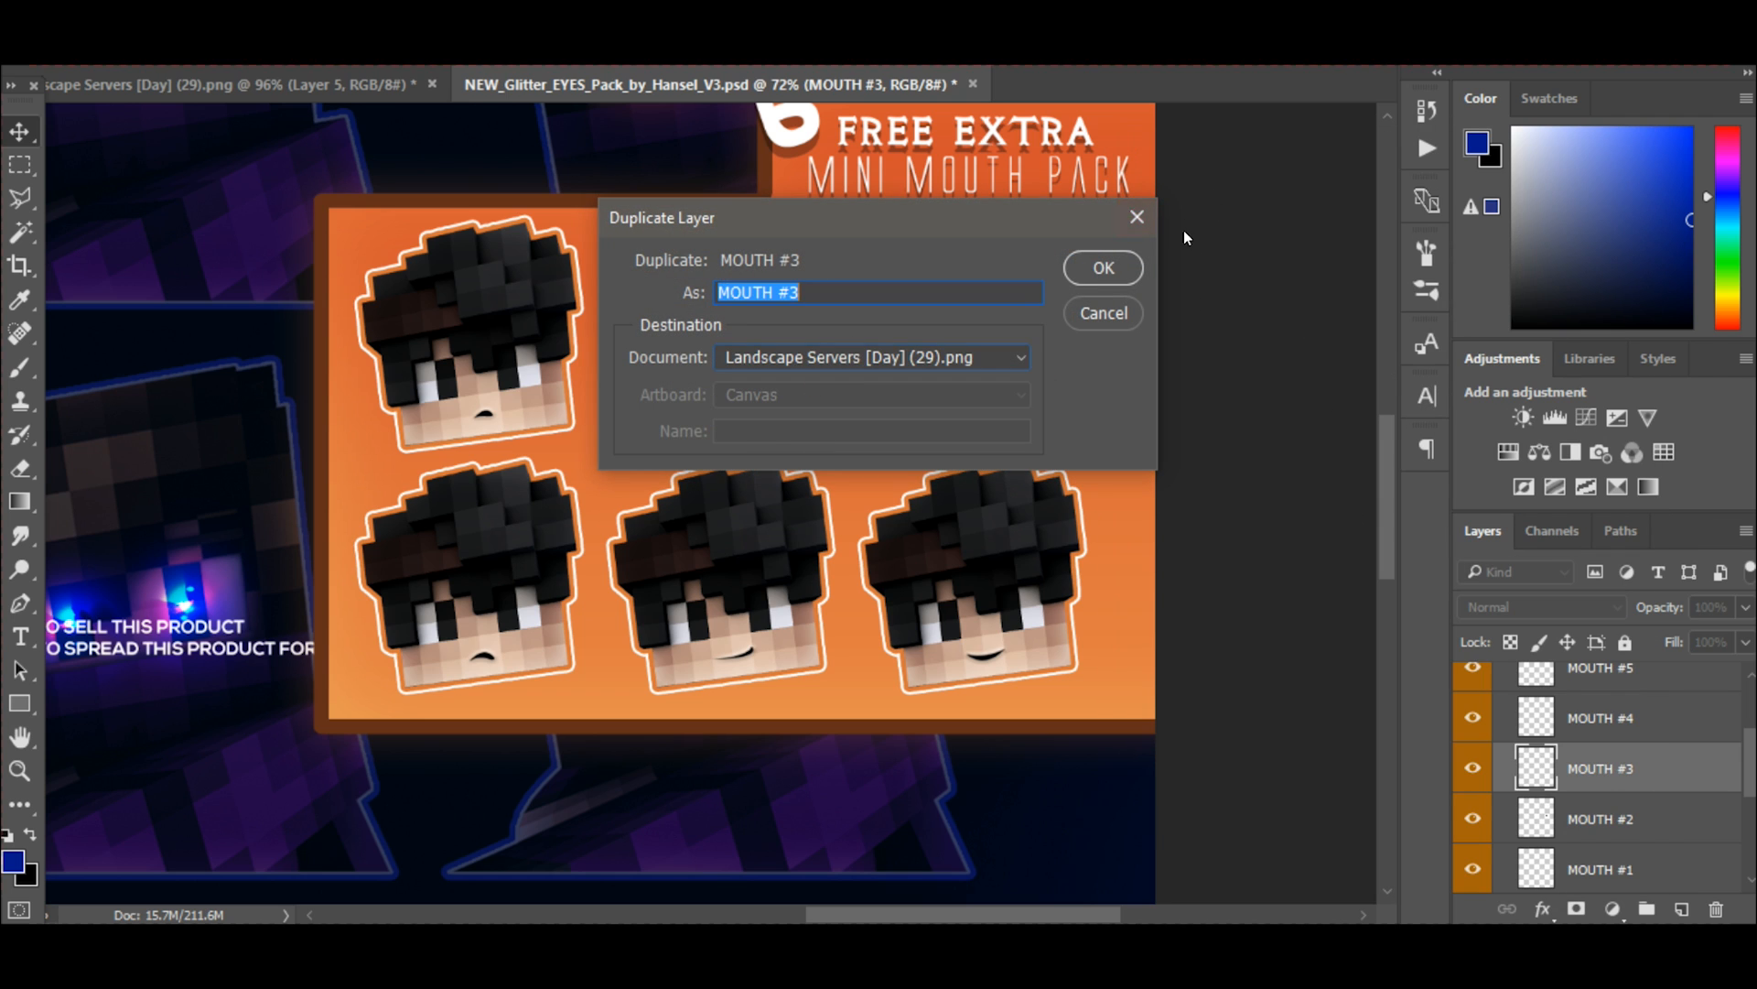
left_click(1104, 266)
left_click(245, 82)
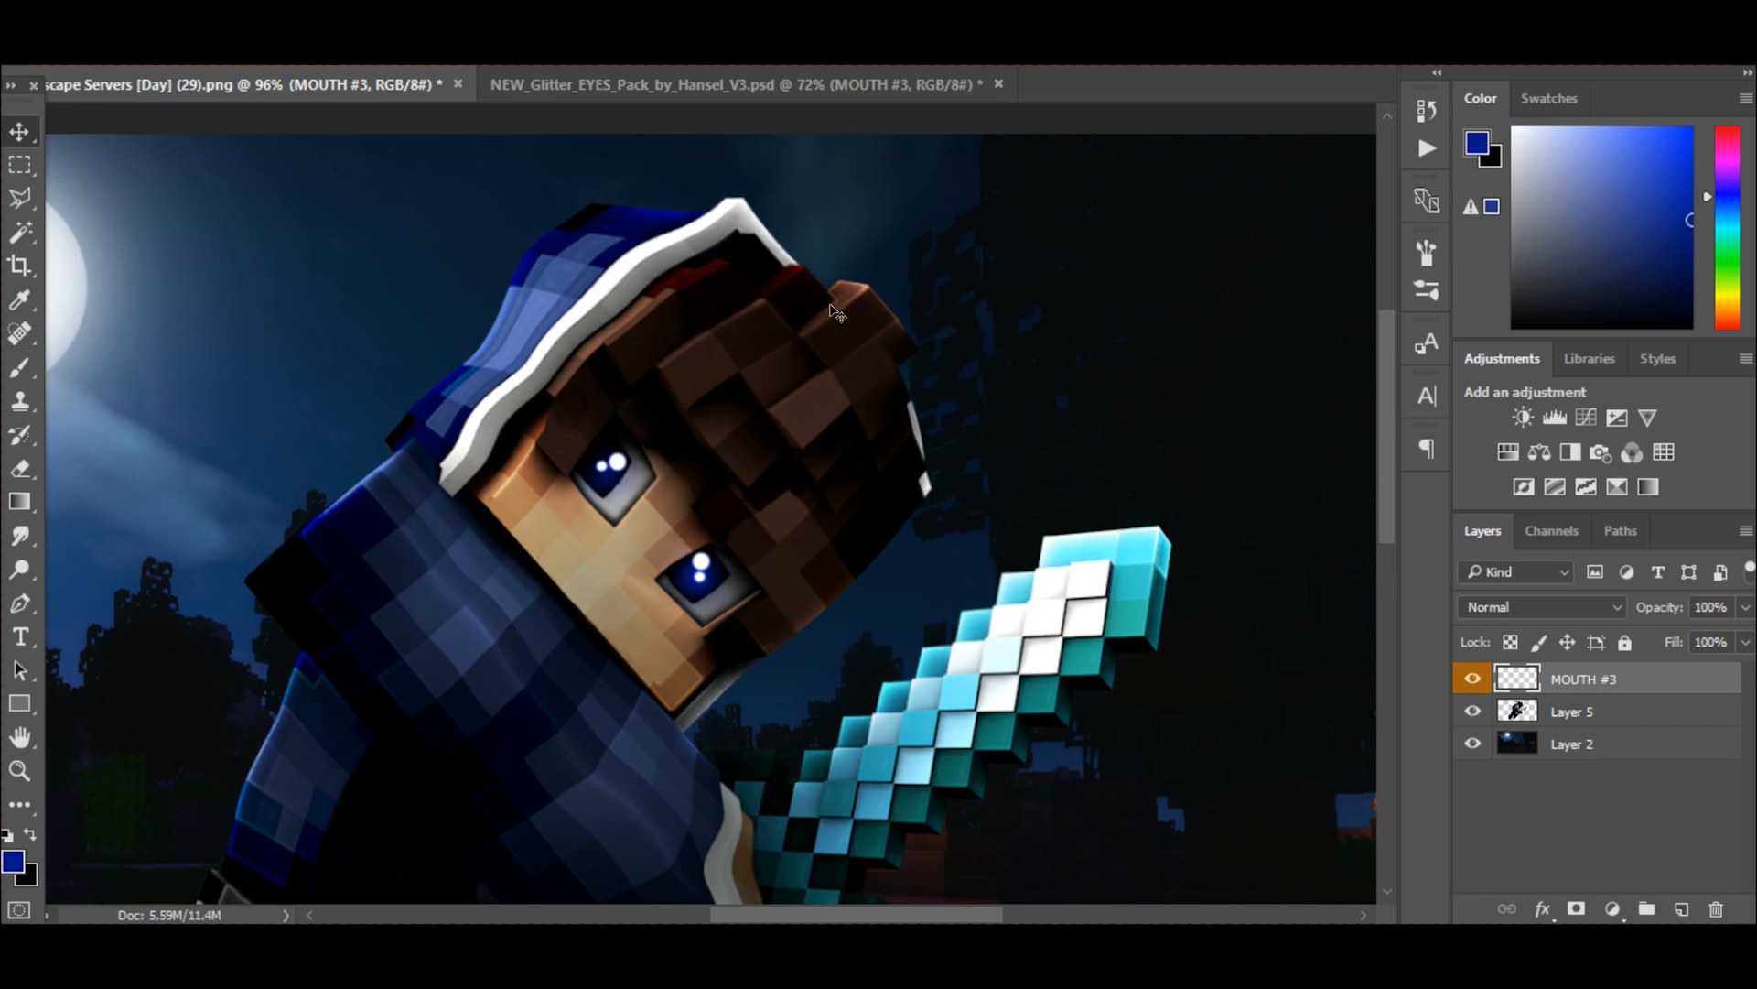
Free-transform the MOUTH #3 layer, scaling it down and rotating it to follow the tilt of the character's face.
scroll(846, 348, "down", 6)
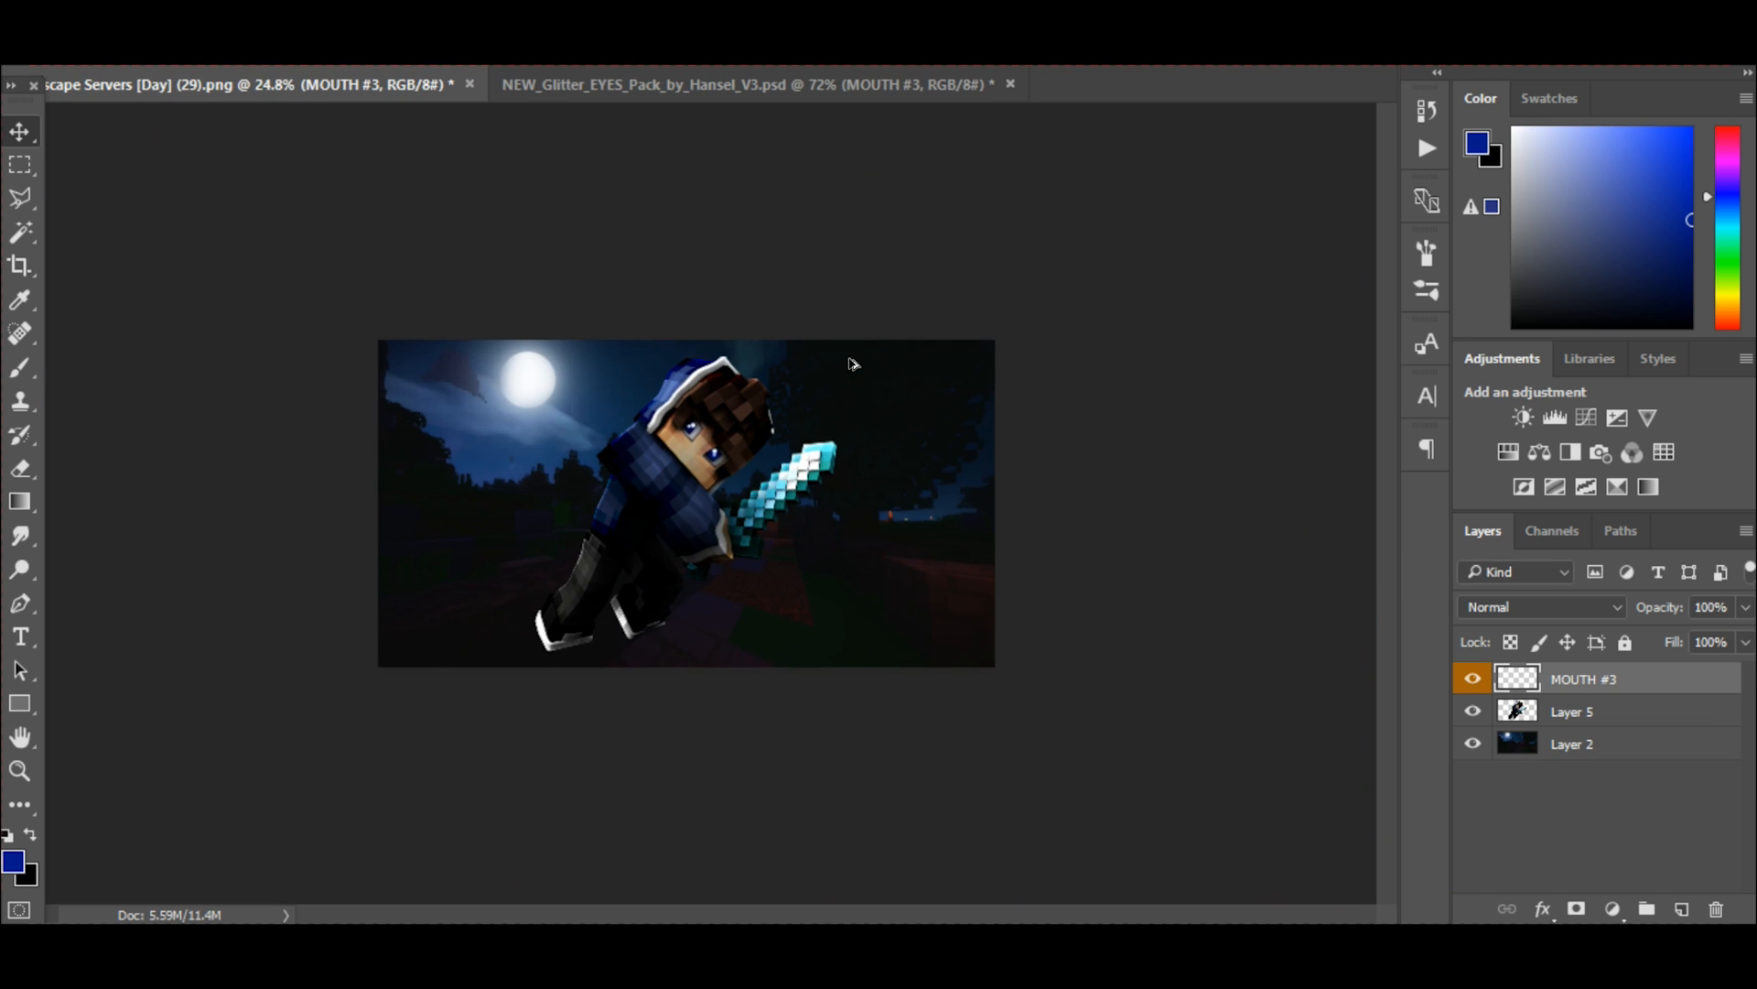
scroll(854, 364, "up", 1)
key("ctrl+t")
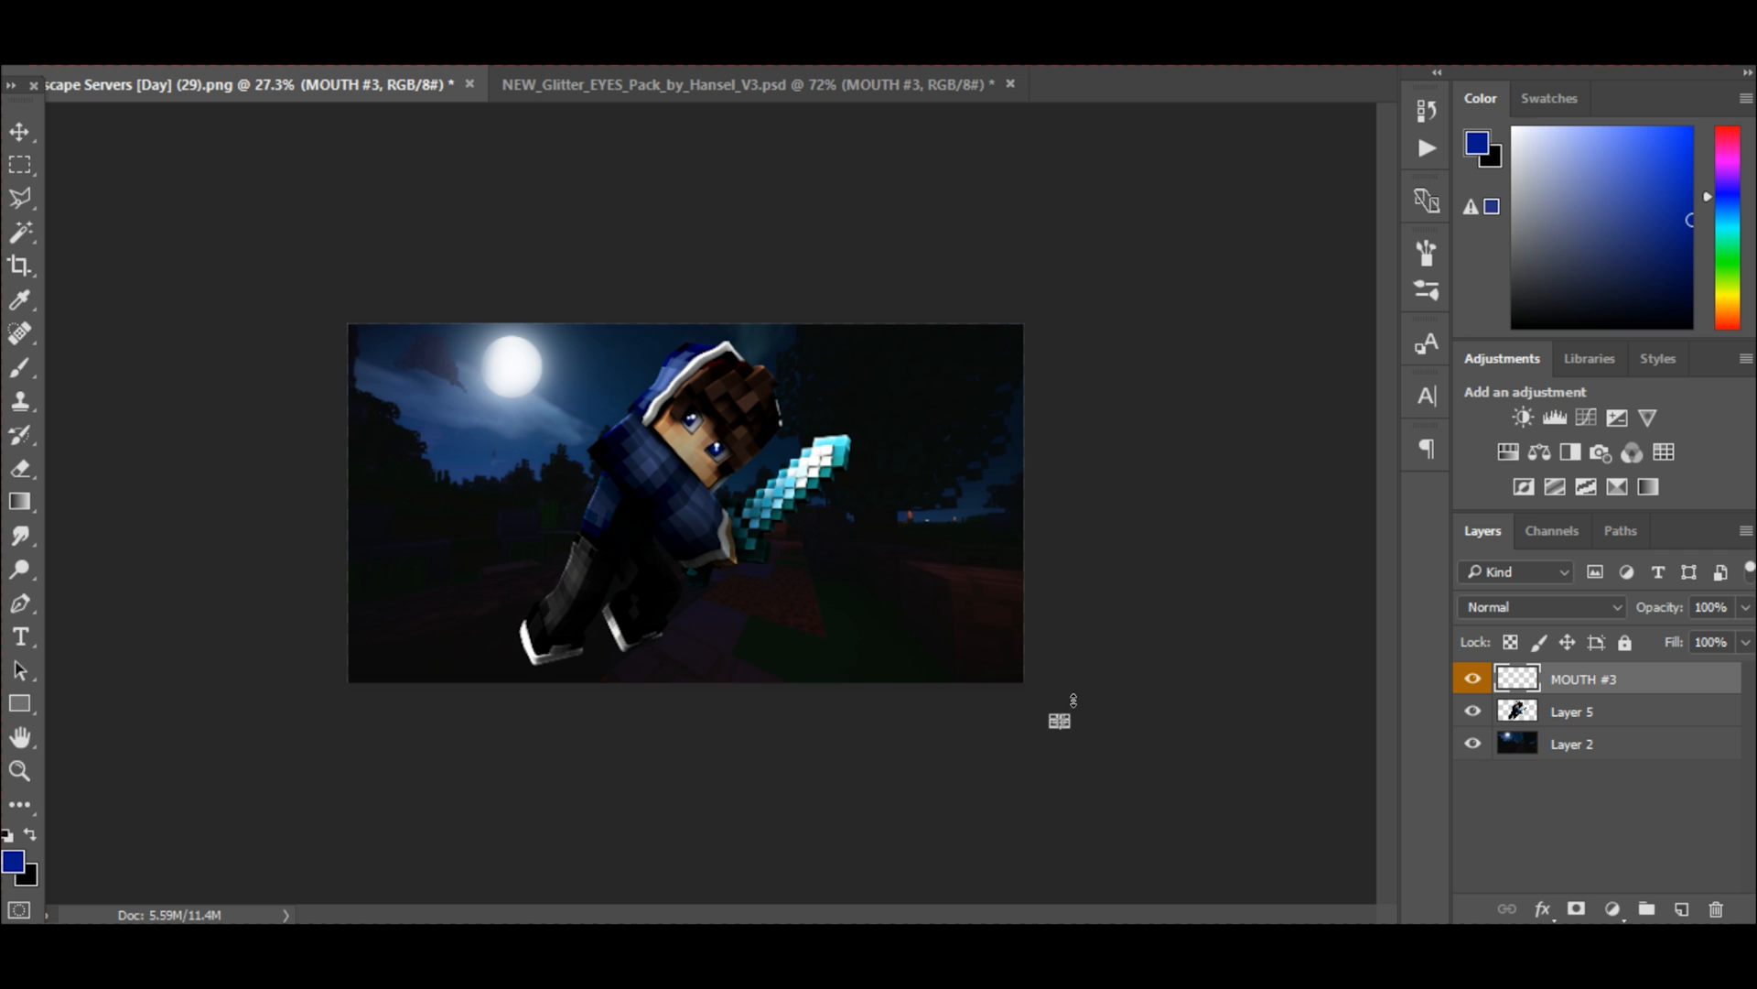
left_click_drag(1068, 703, 654, 350)
key("ctrl+0")
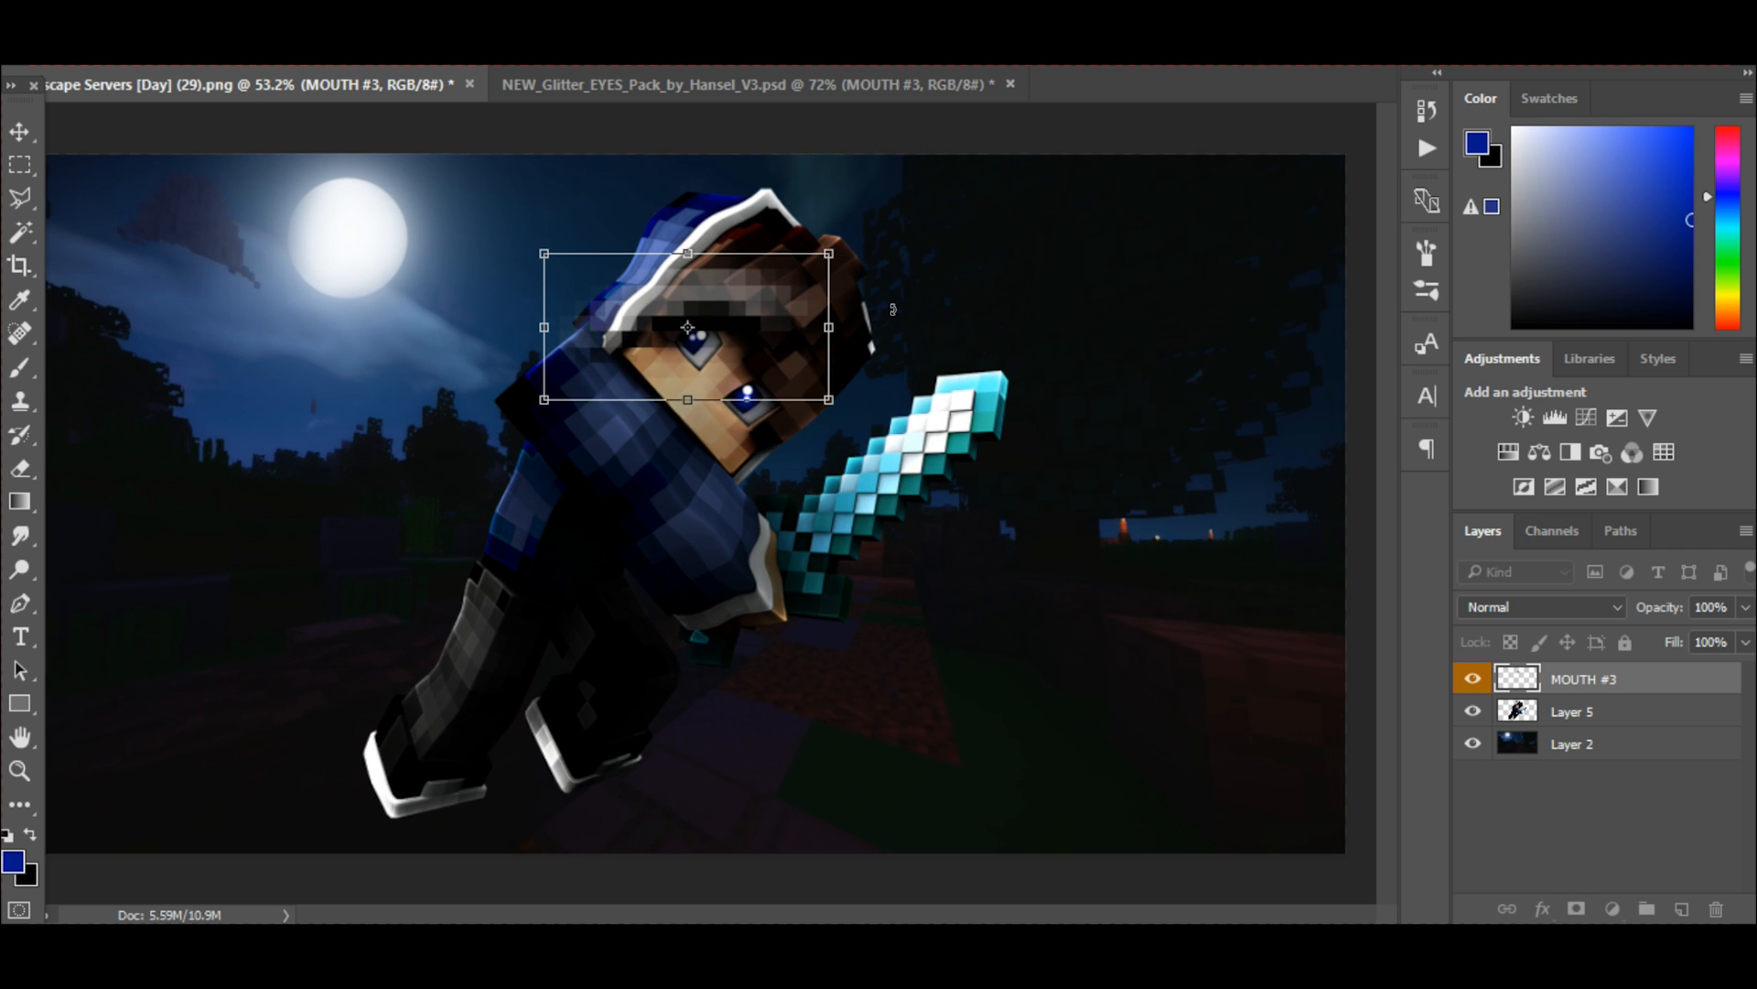
left_click_drag(893, 311, 880, 454)
left_click_drag(844, 352, 581, 305)
Place the small mouth on the bare skin of the character's lower face, apply the transformation and check the result.
scroll(575, 308, "up", 4)
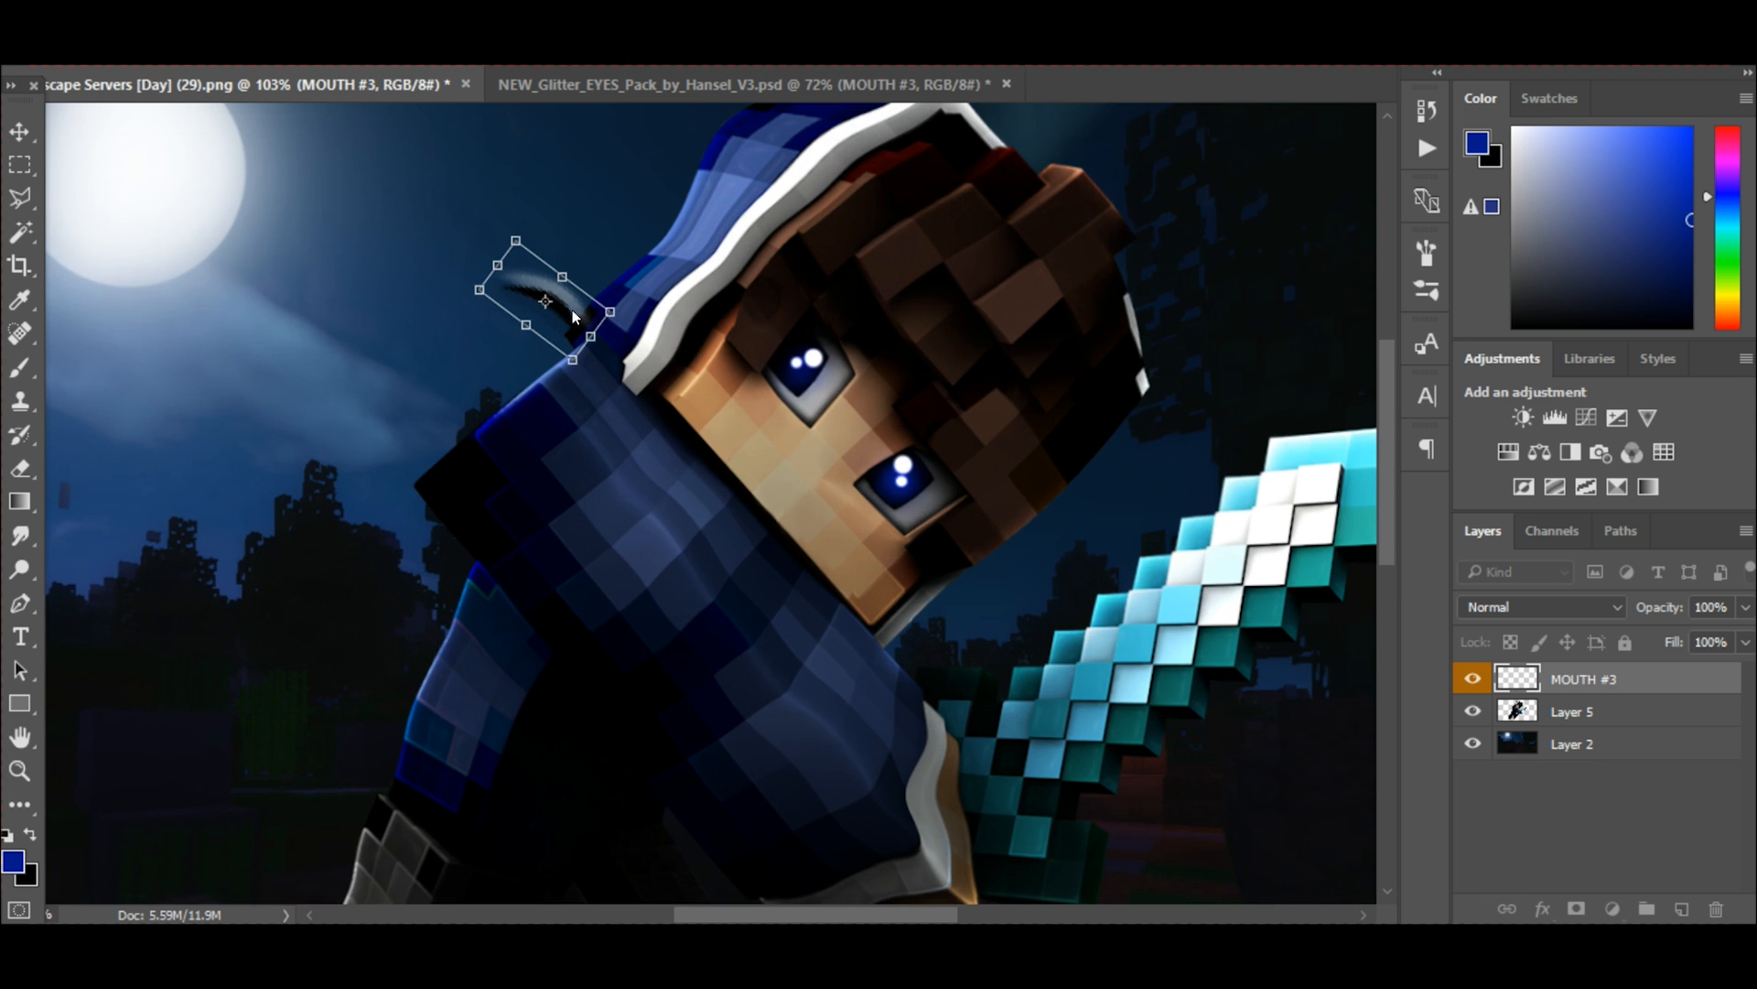
left_click_drag(575, 316, 771, 502)
scroll(806, 480, "up", 2)
left_click_drag(759, 441, 692, 372)
left_click(19, 126)
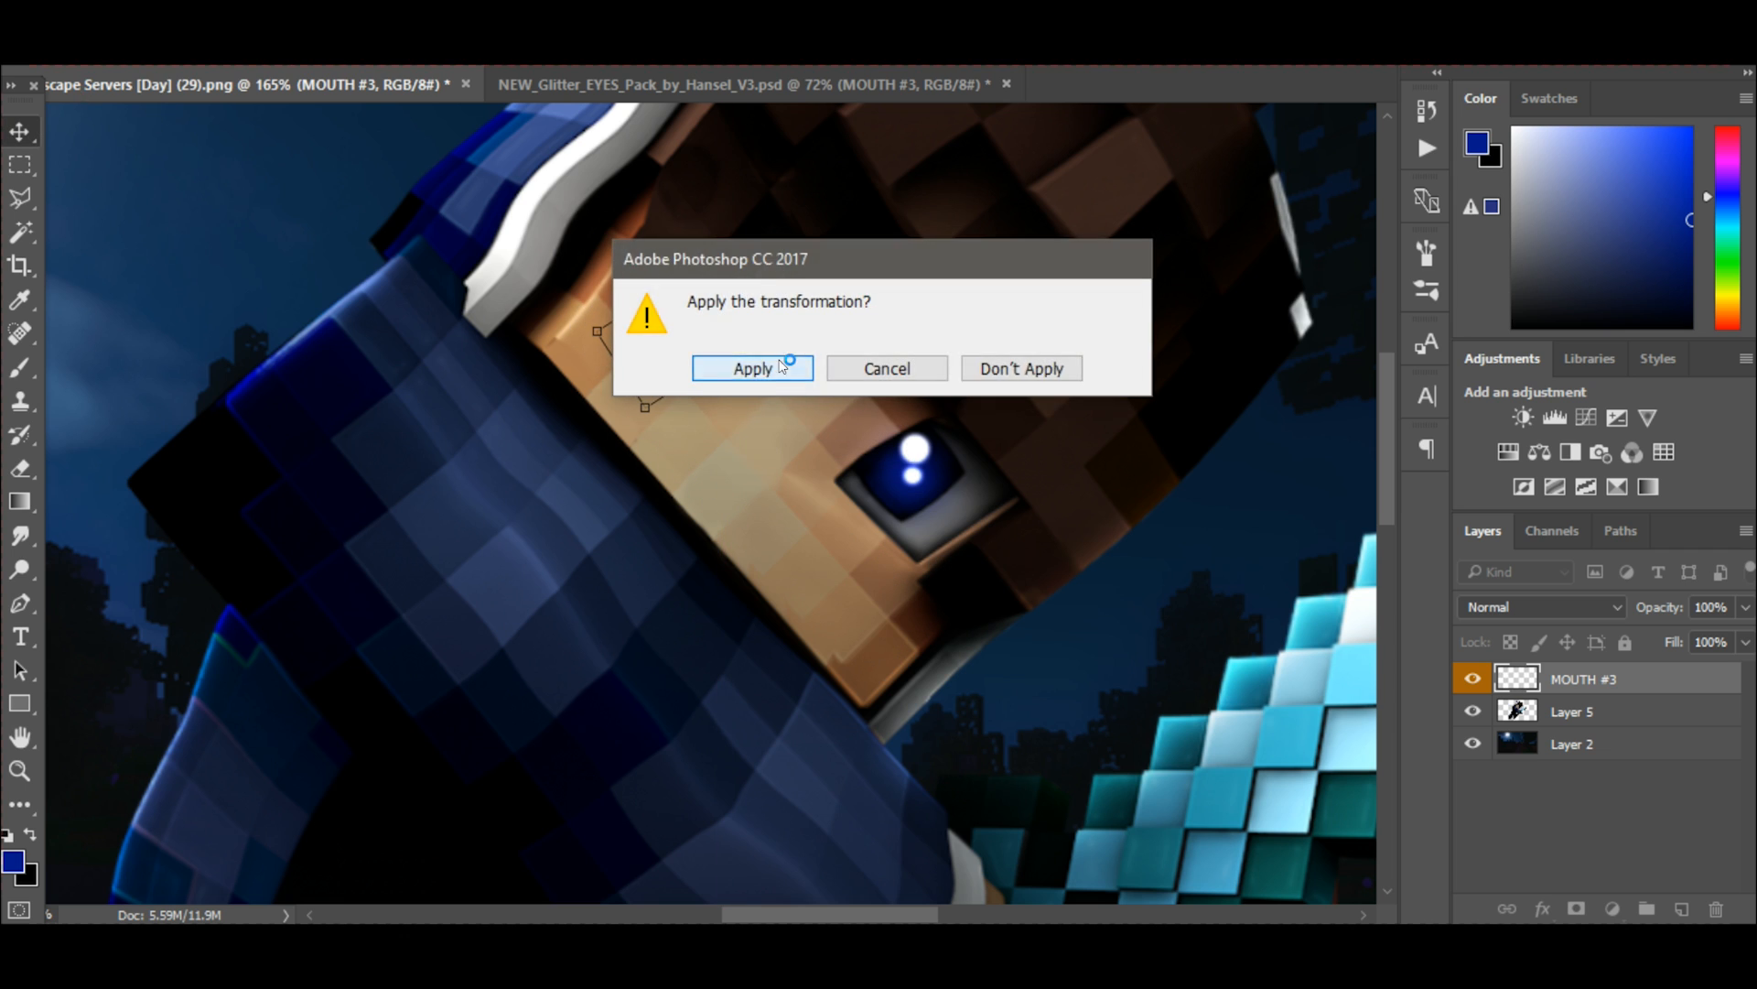
left_click(781, 359)
scroll(780, 358, "down", 5)
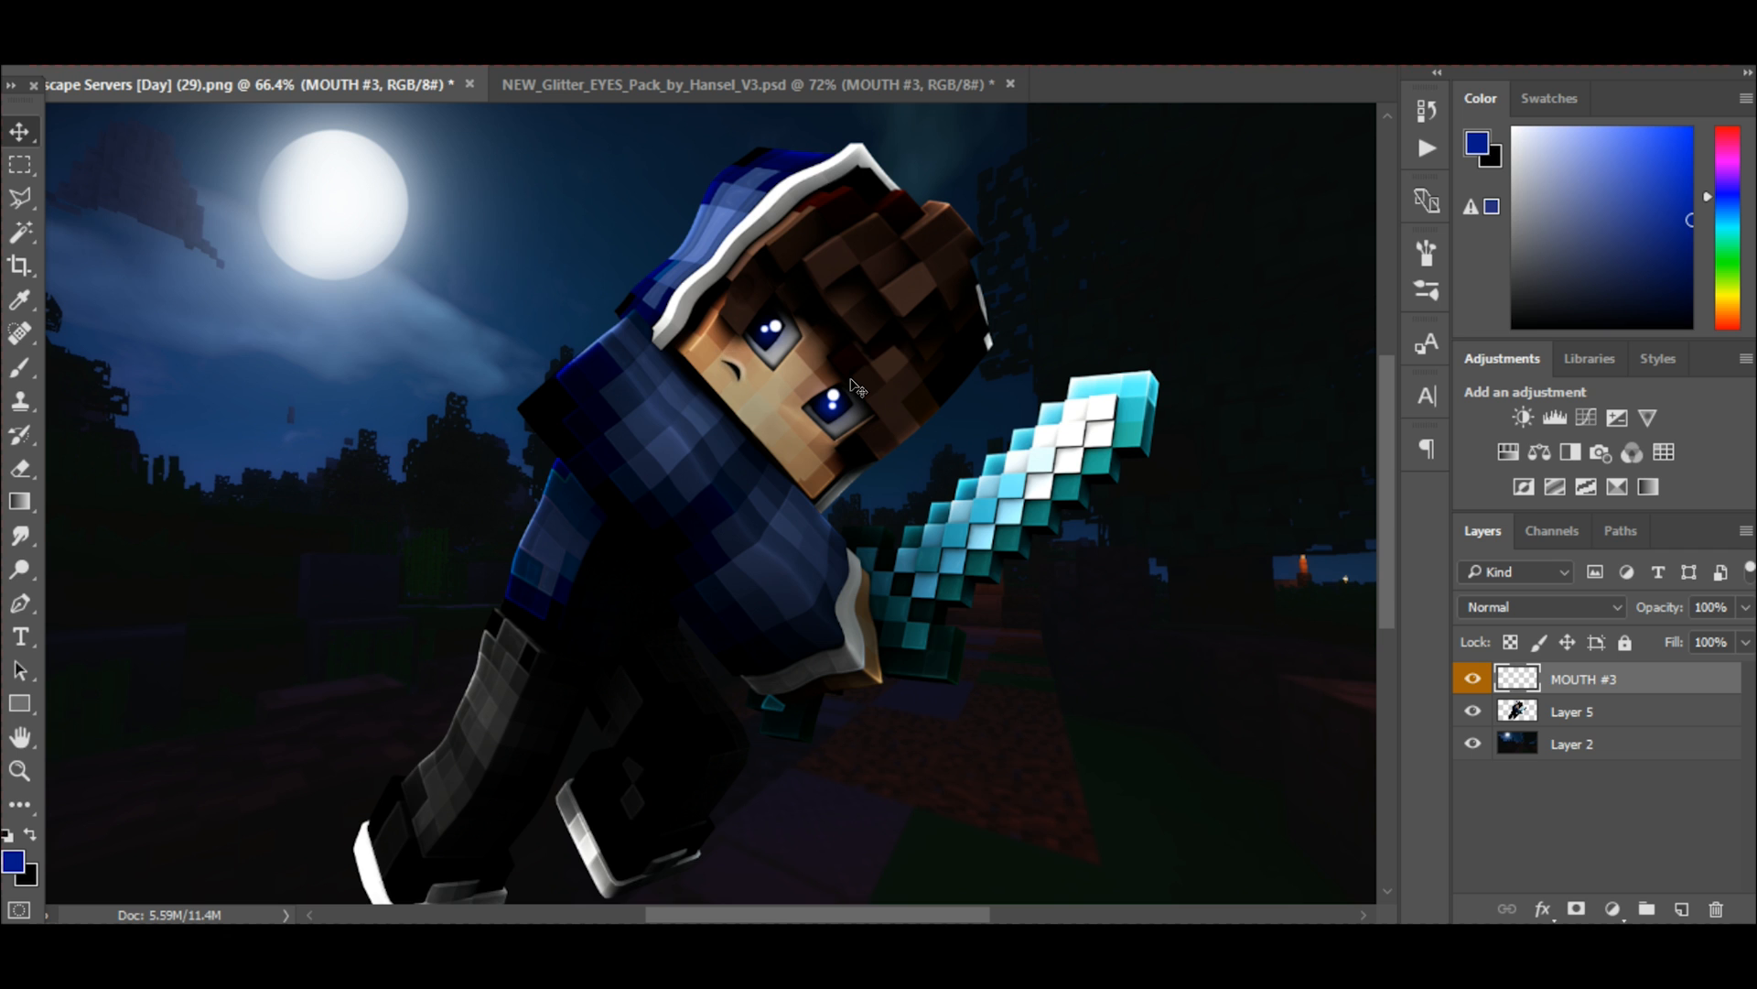
scroll(858, 384, "down", 3)
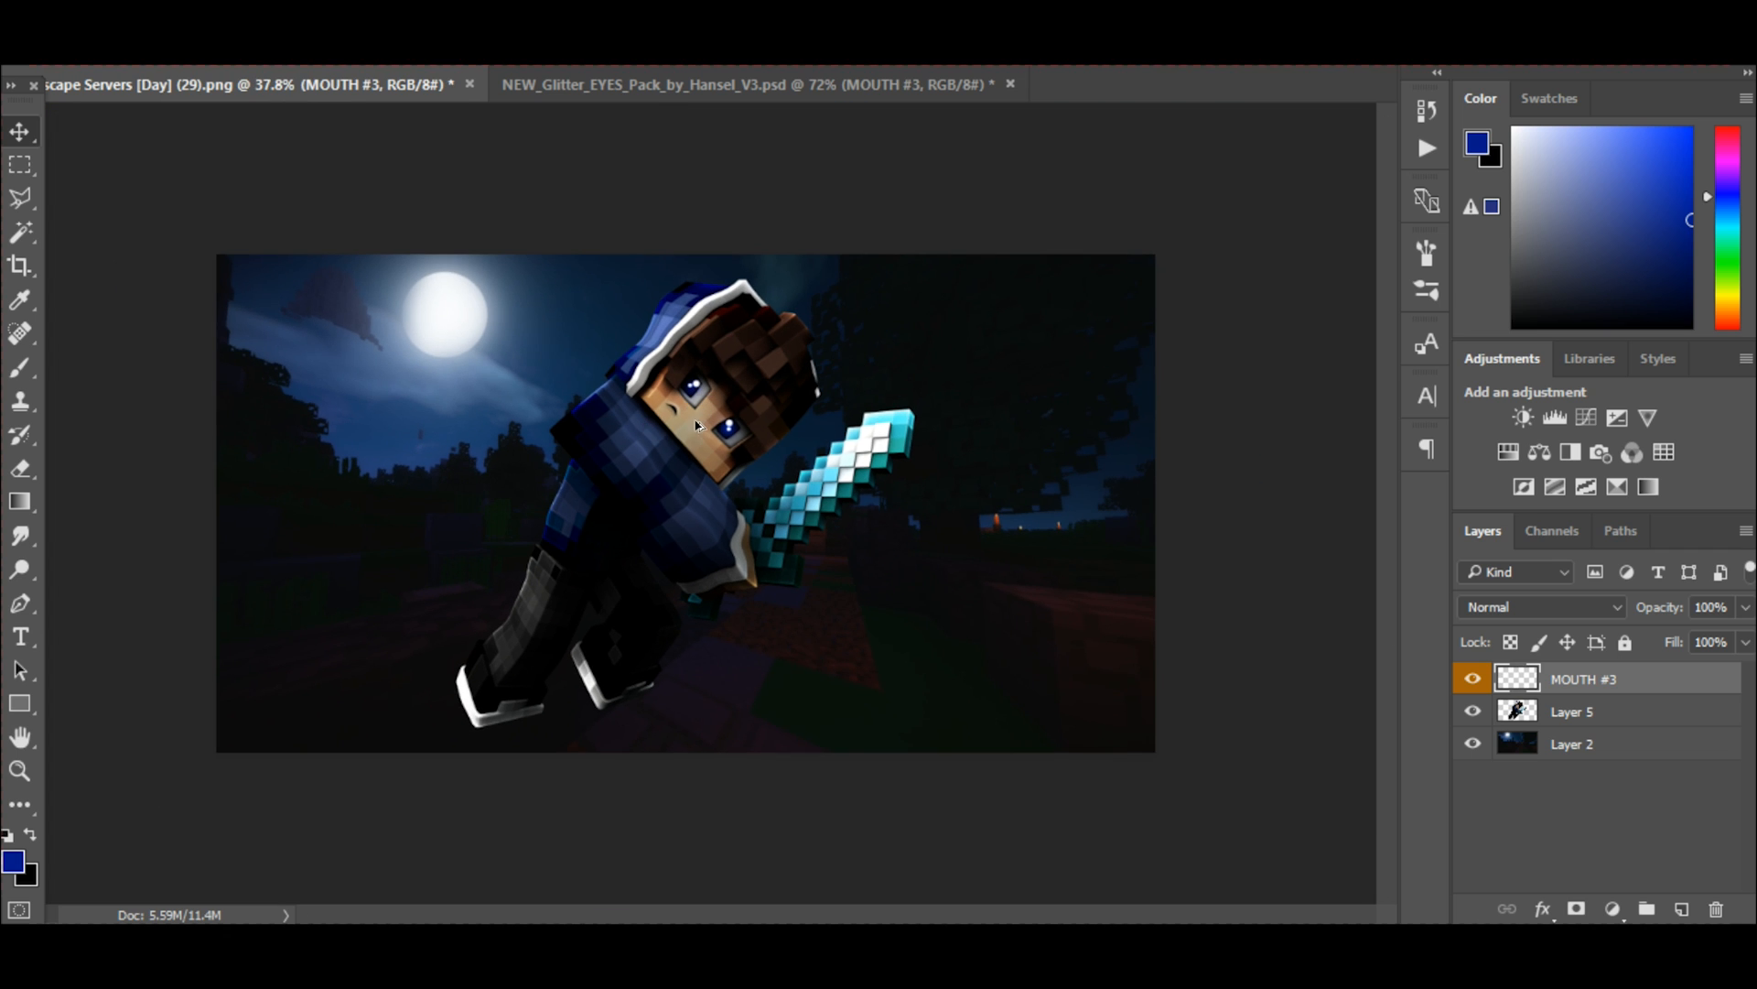
scroll(655, 431, "up", 3)
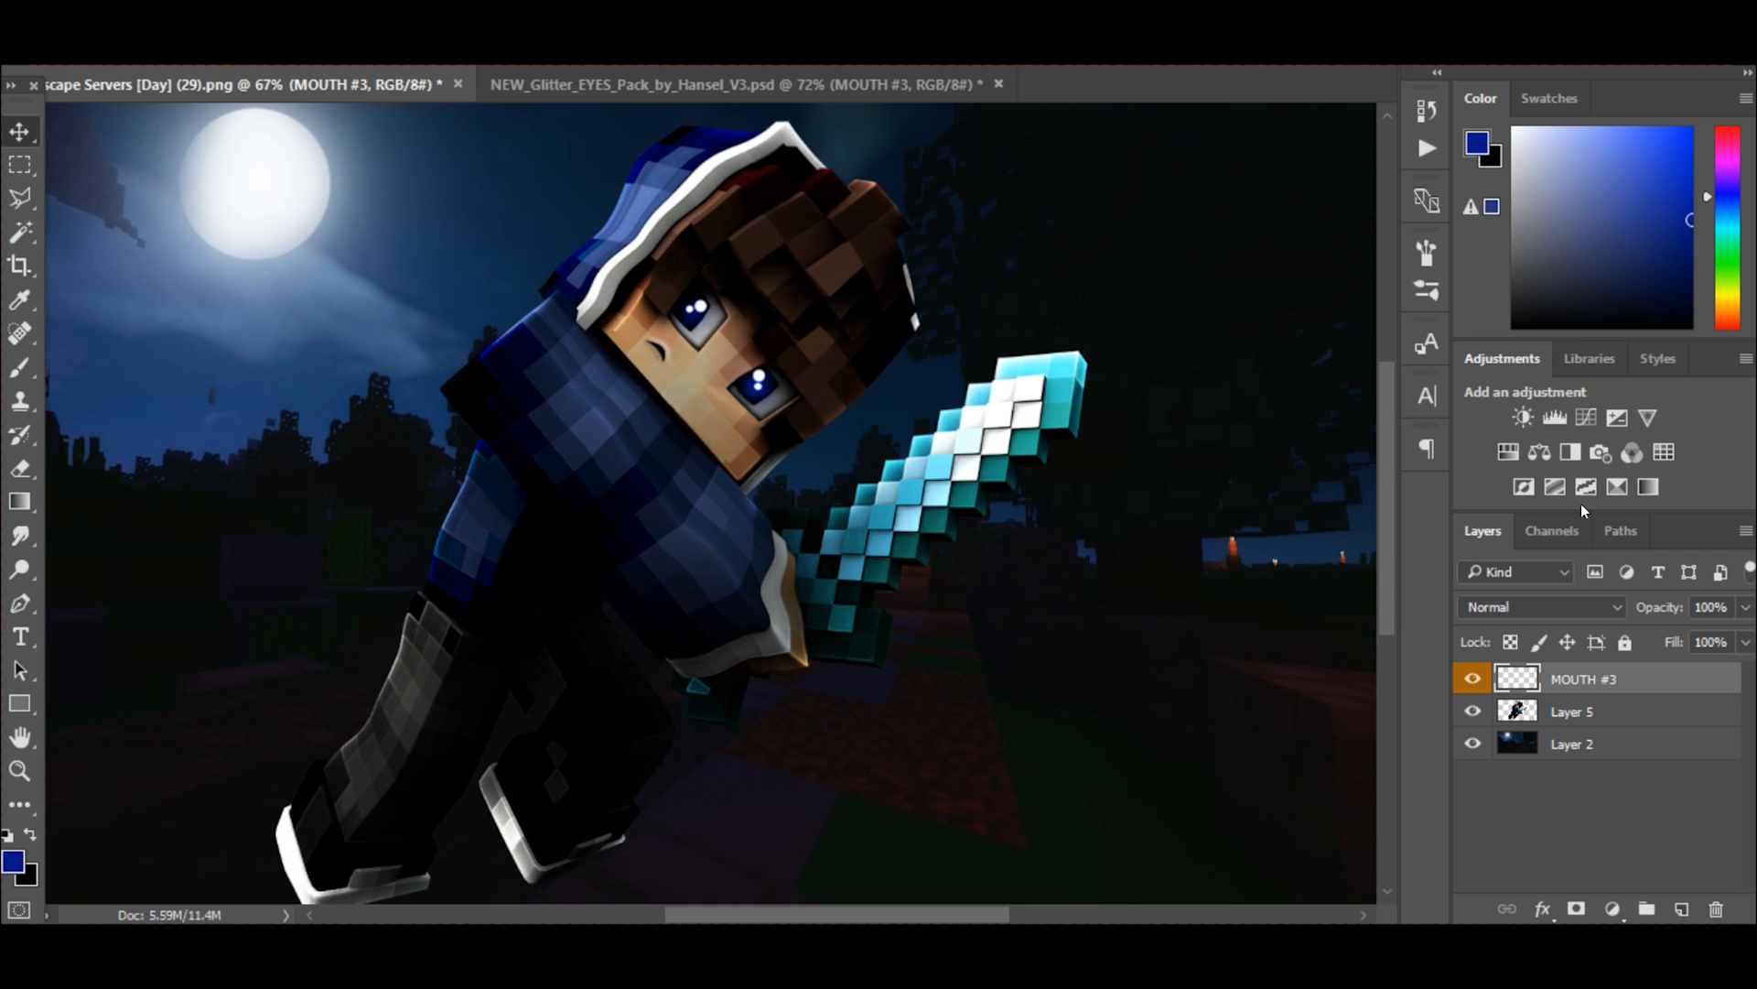
Merge the MOUTH #3 layer with Layer 5 and add a new empty layer above the merged character.
left_click(1577, 716, "shift")
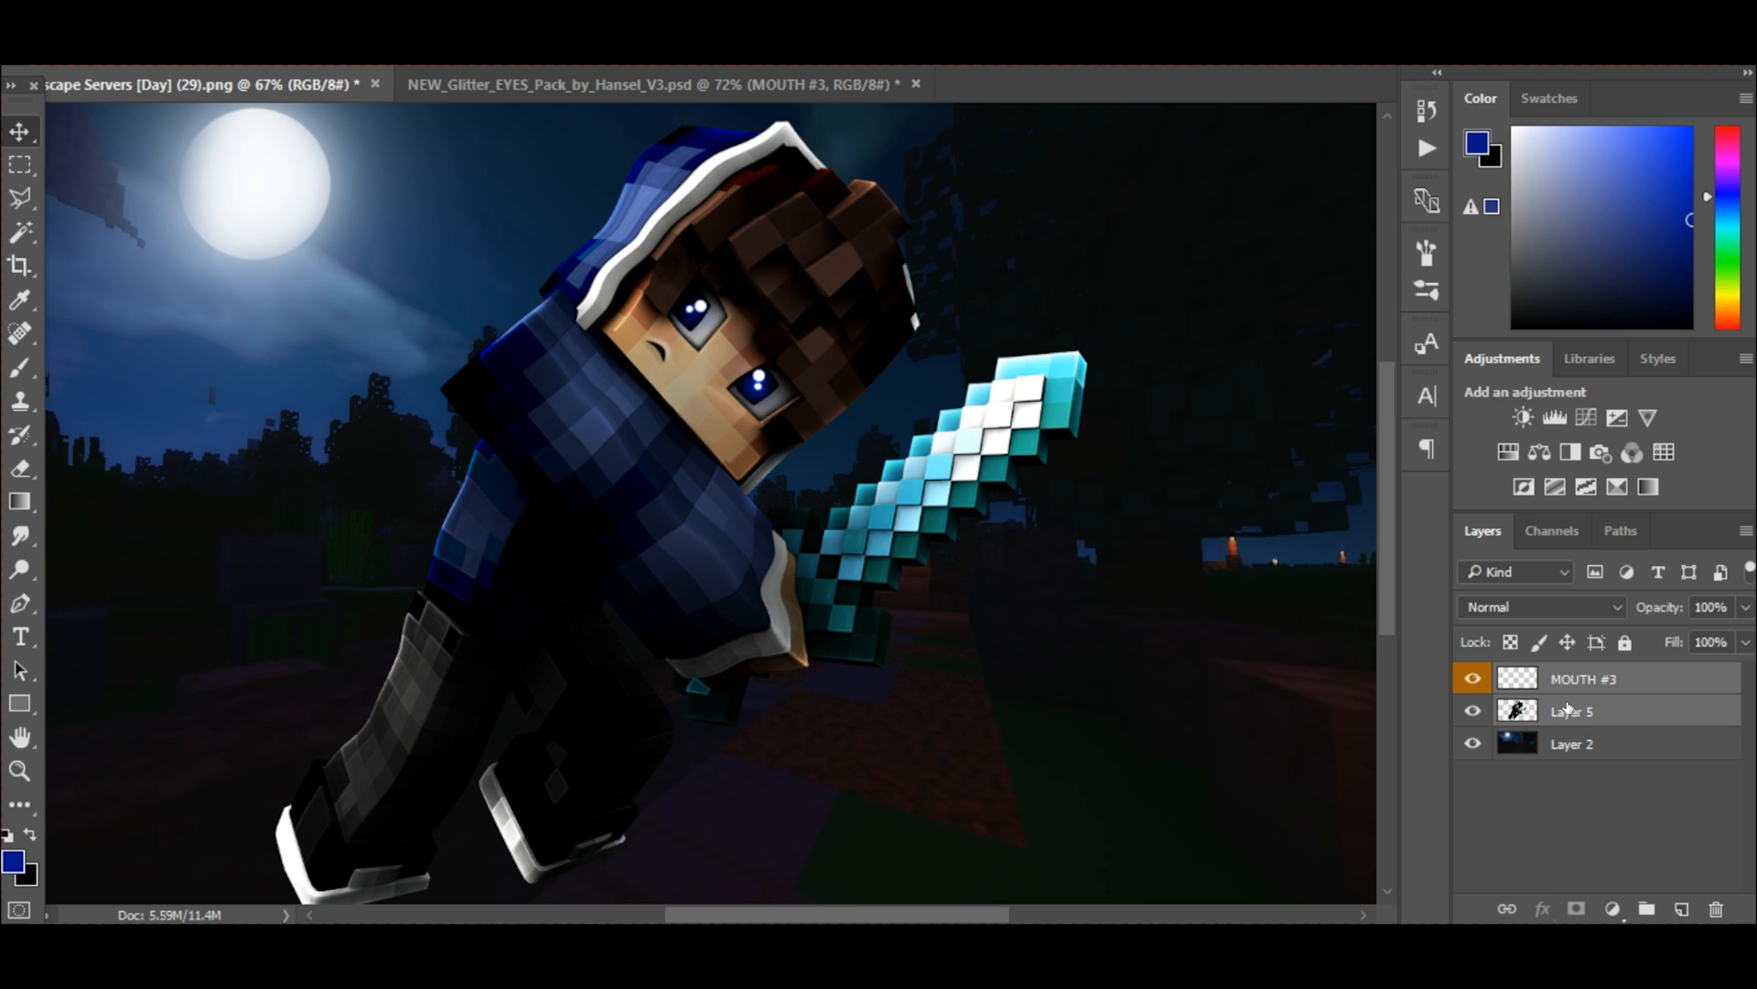
key("ctrl+e")
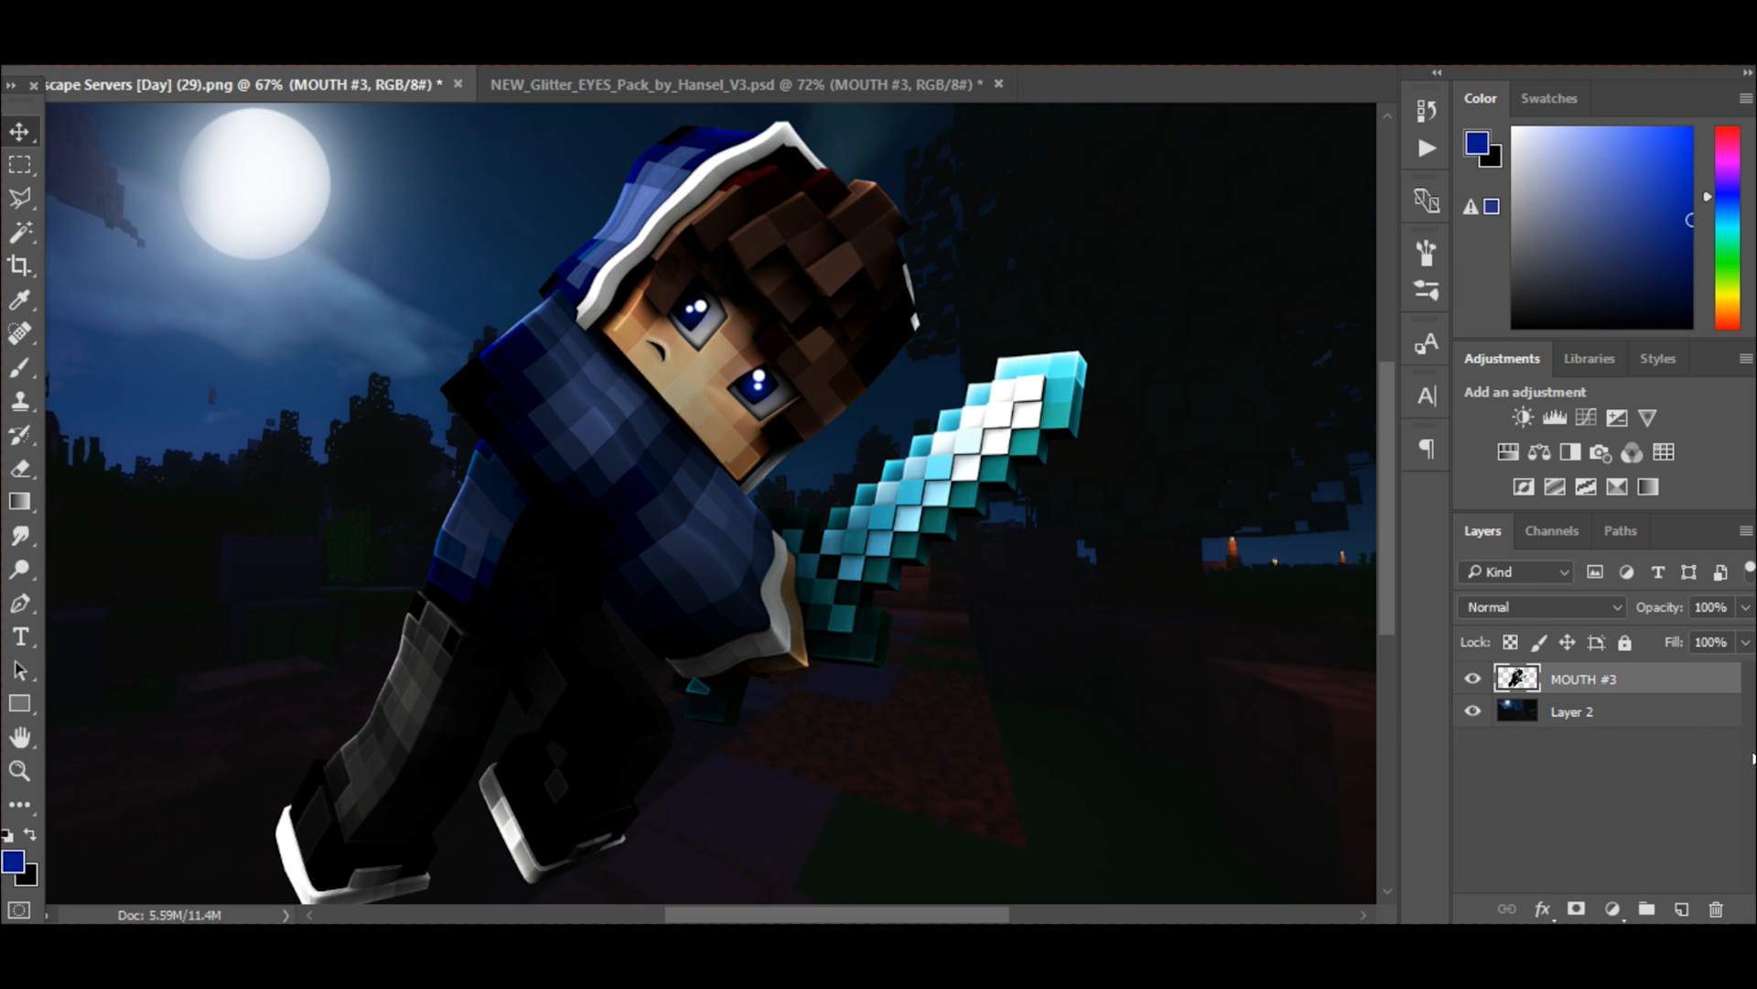
left_click(1682, 909)
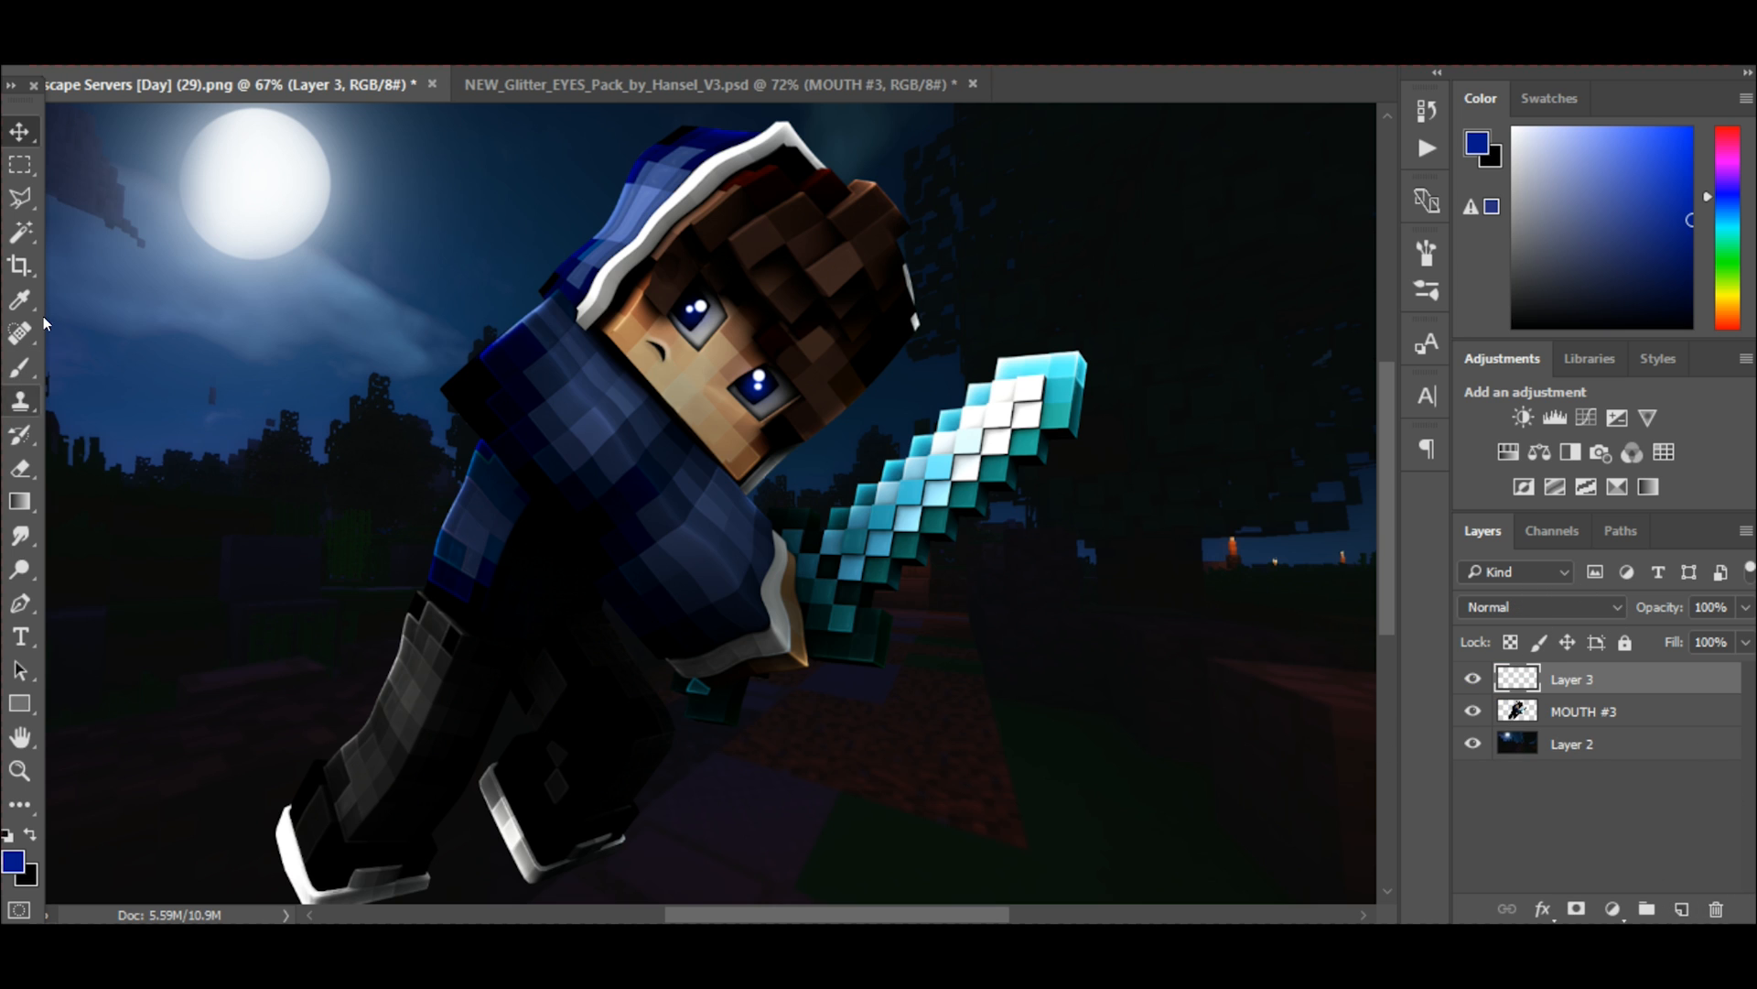
Outline the character's face with the Polygonal Lasso, following the chin edge, the sides of the face and the stepped hairline around both eyes.
left_click(18, 204)
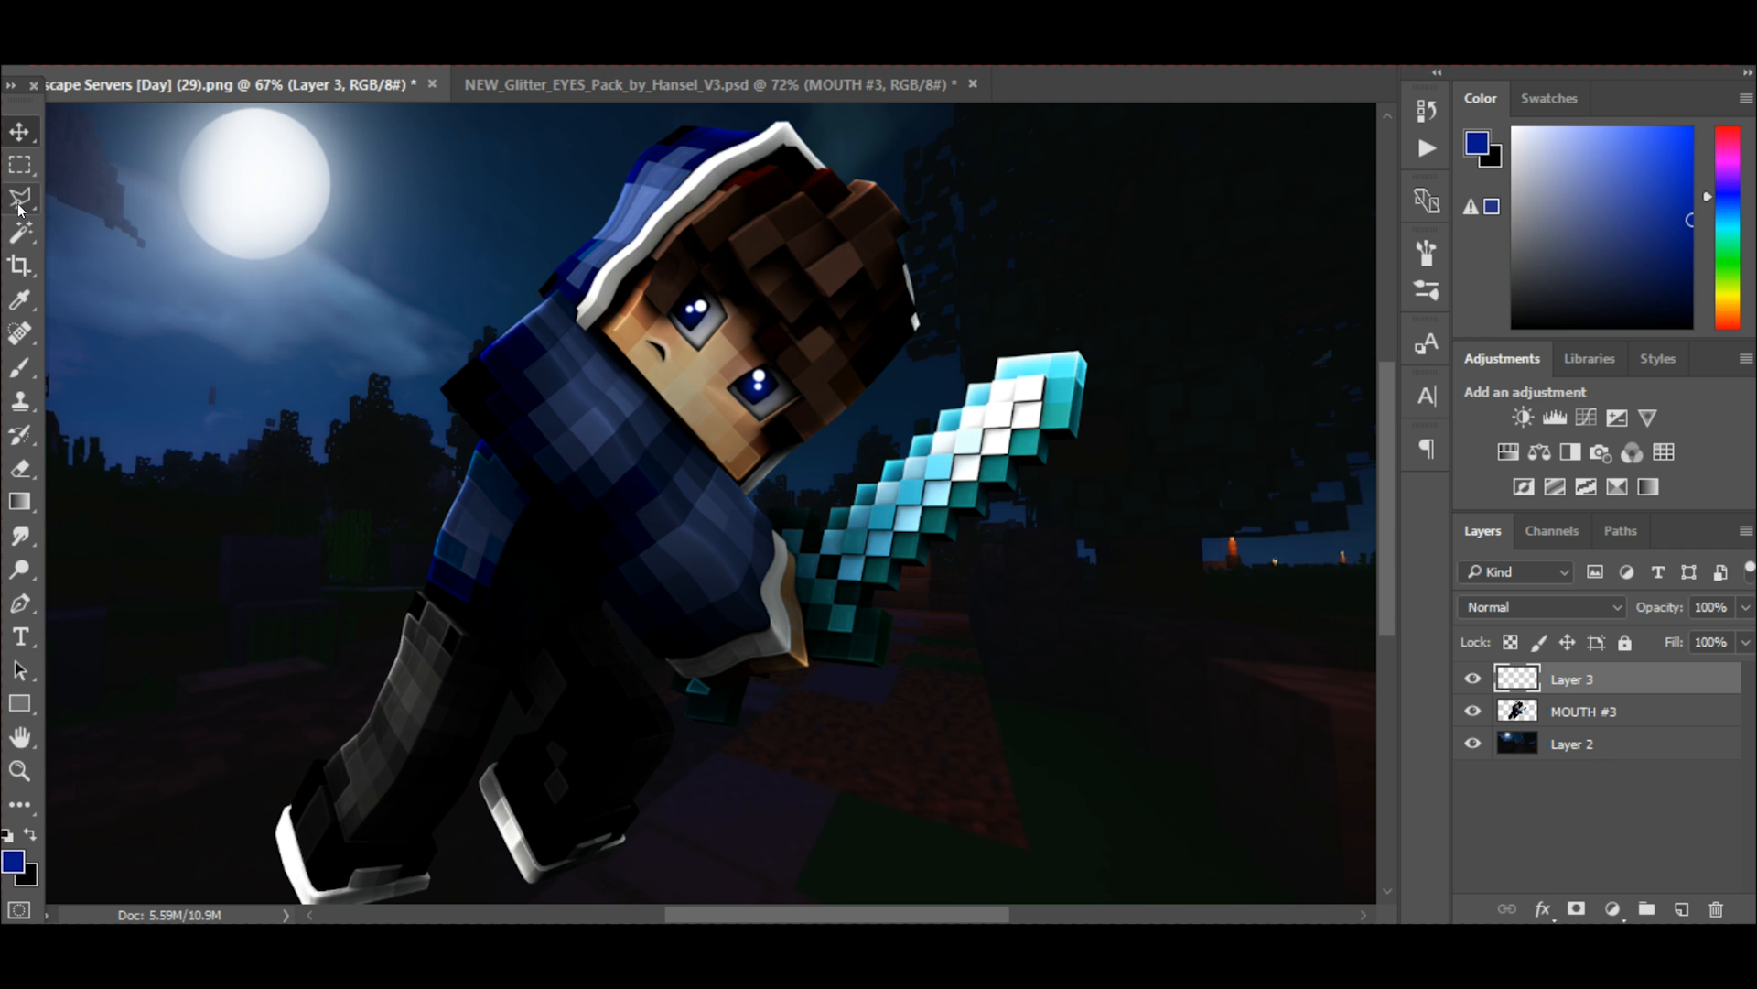
scroll(748, 388, "up", 5)
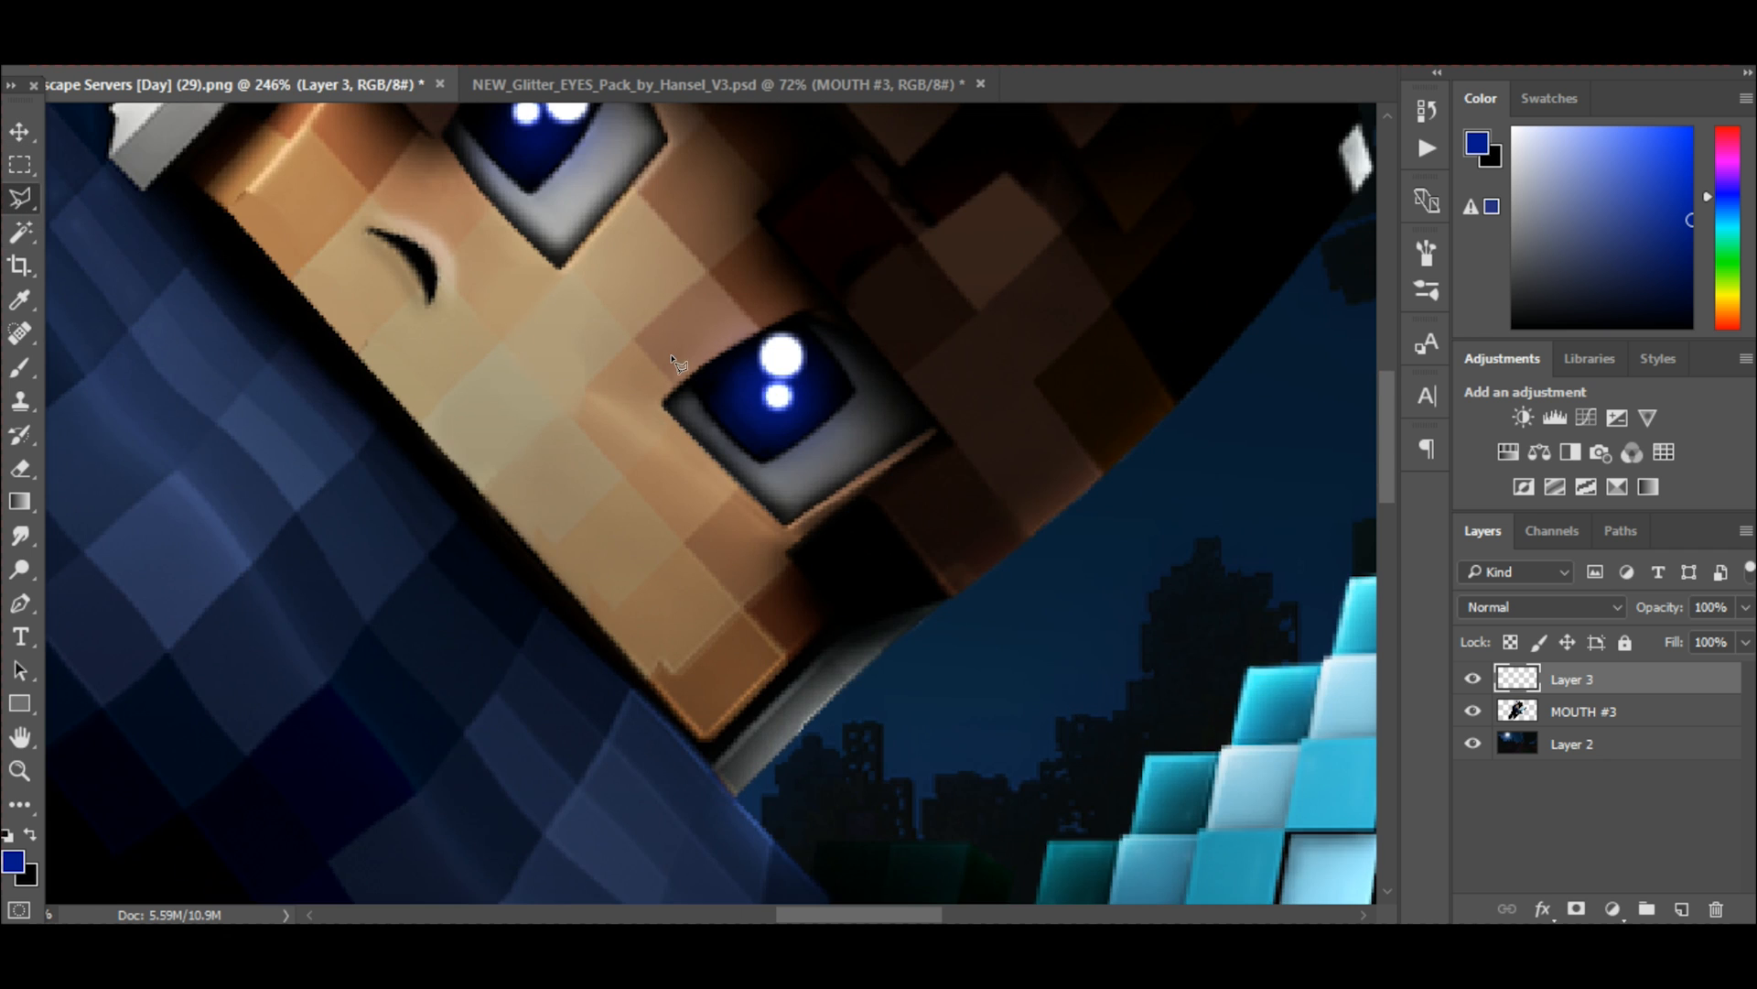
scroll(671, 361, "down", 2)
scroll(650, 368, "up", 5)
scroll(480, 449, "up", 1)
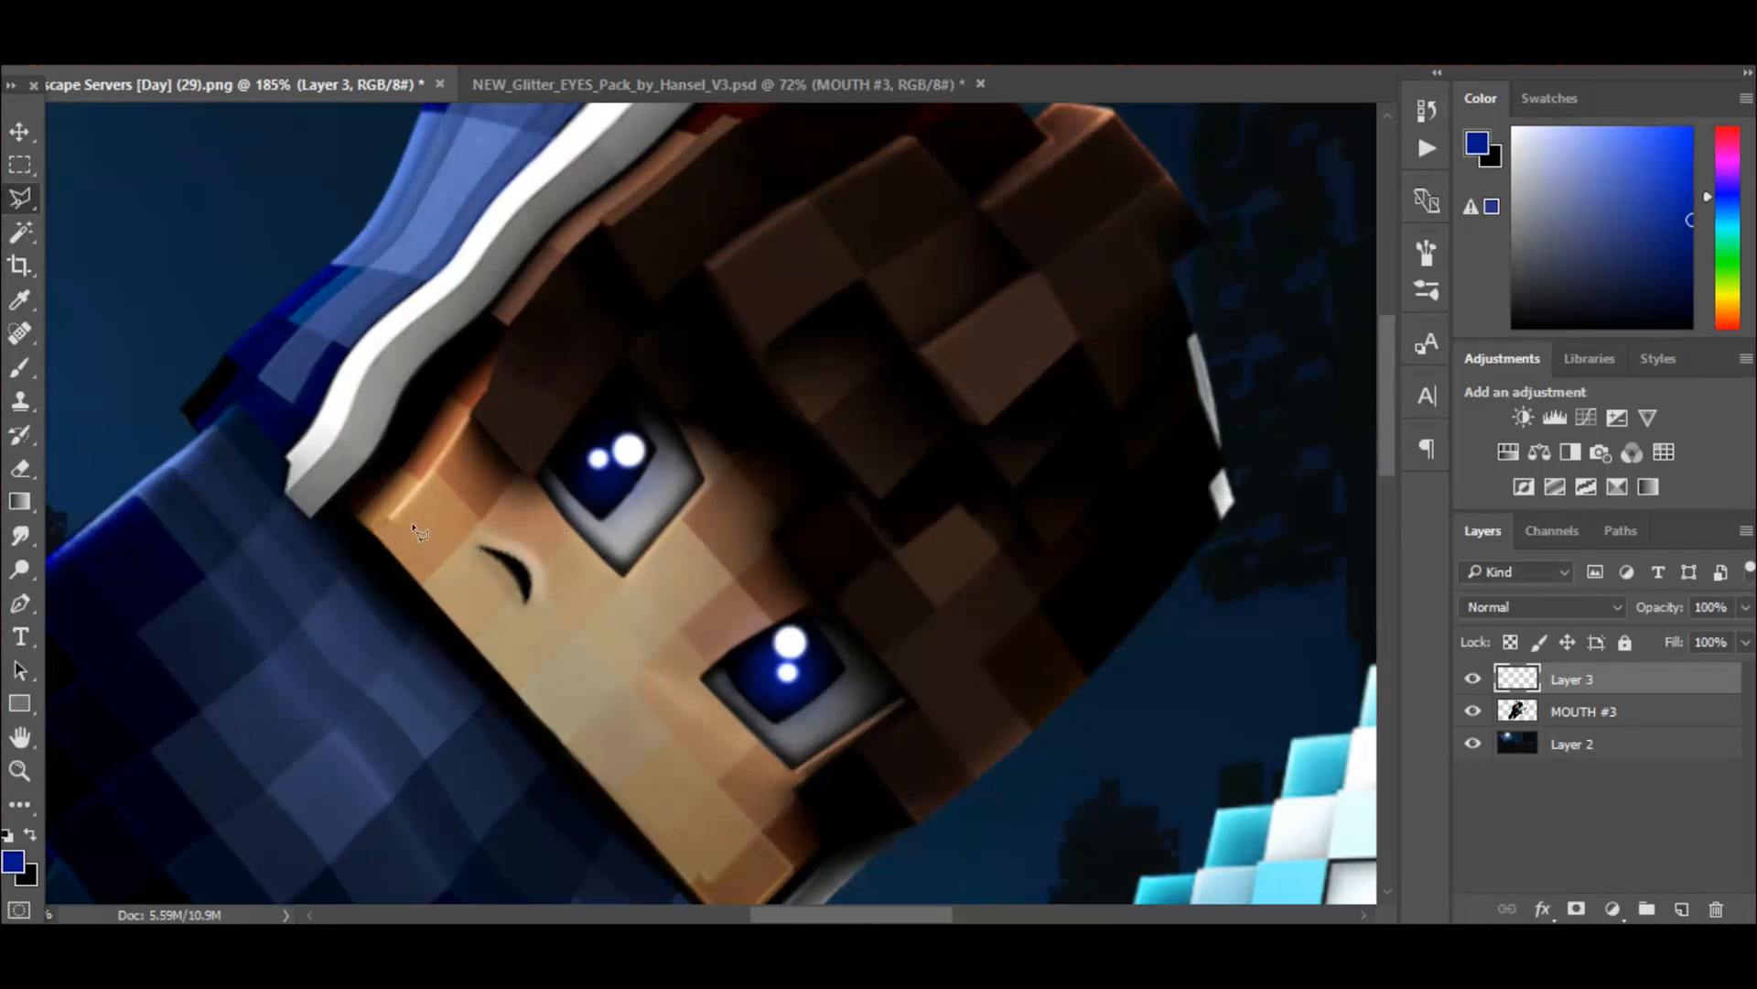
left_click(376, 536)
scroll(723, 865, "down", 1)
left_click(732, 848)
left_click(840, 751)
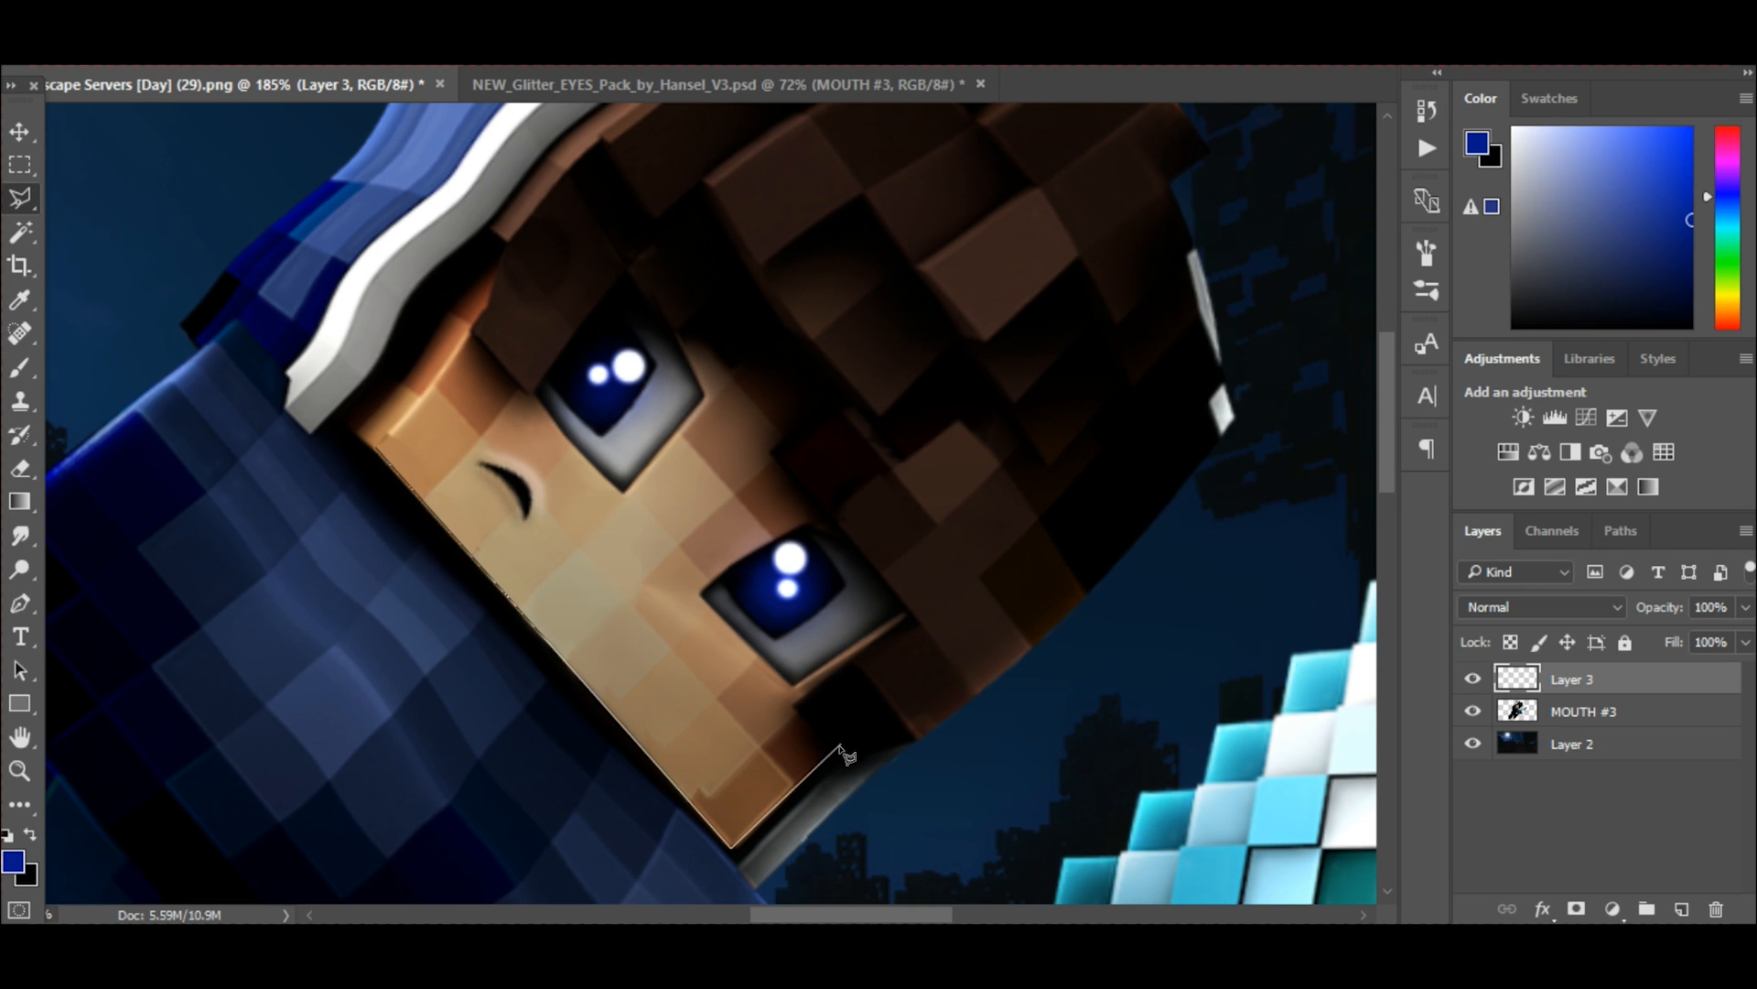
left_click(793, 701)
left_click(912, 616)
left_click(773, 448)
left_click(809, 413)
left_click(679, 235)
left_click(604, 304)
left_click(538, 393)
left_click(472, 327)
left_click(377, 448)
scroll(660, 416, "down", 2)
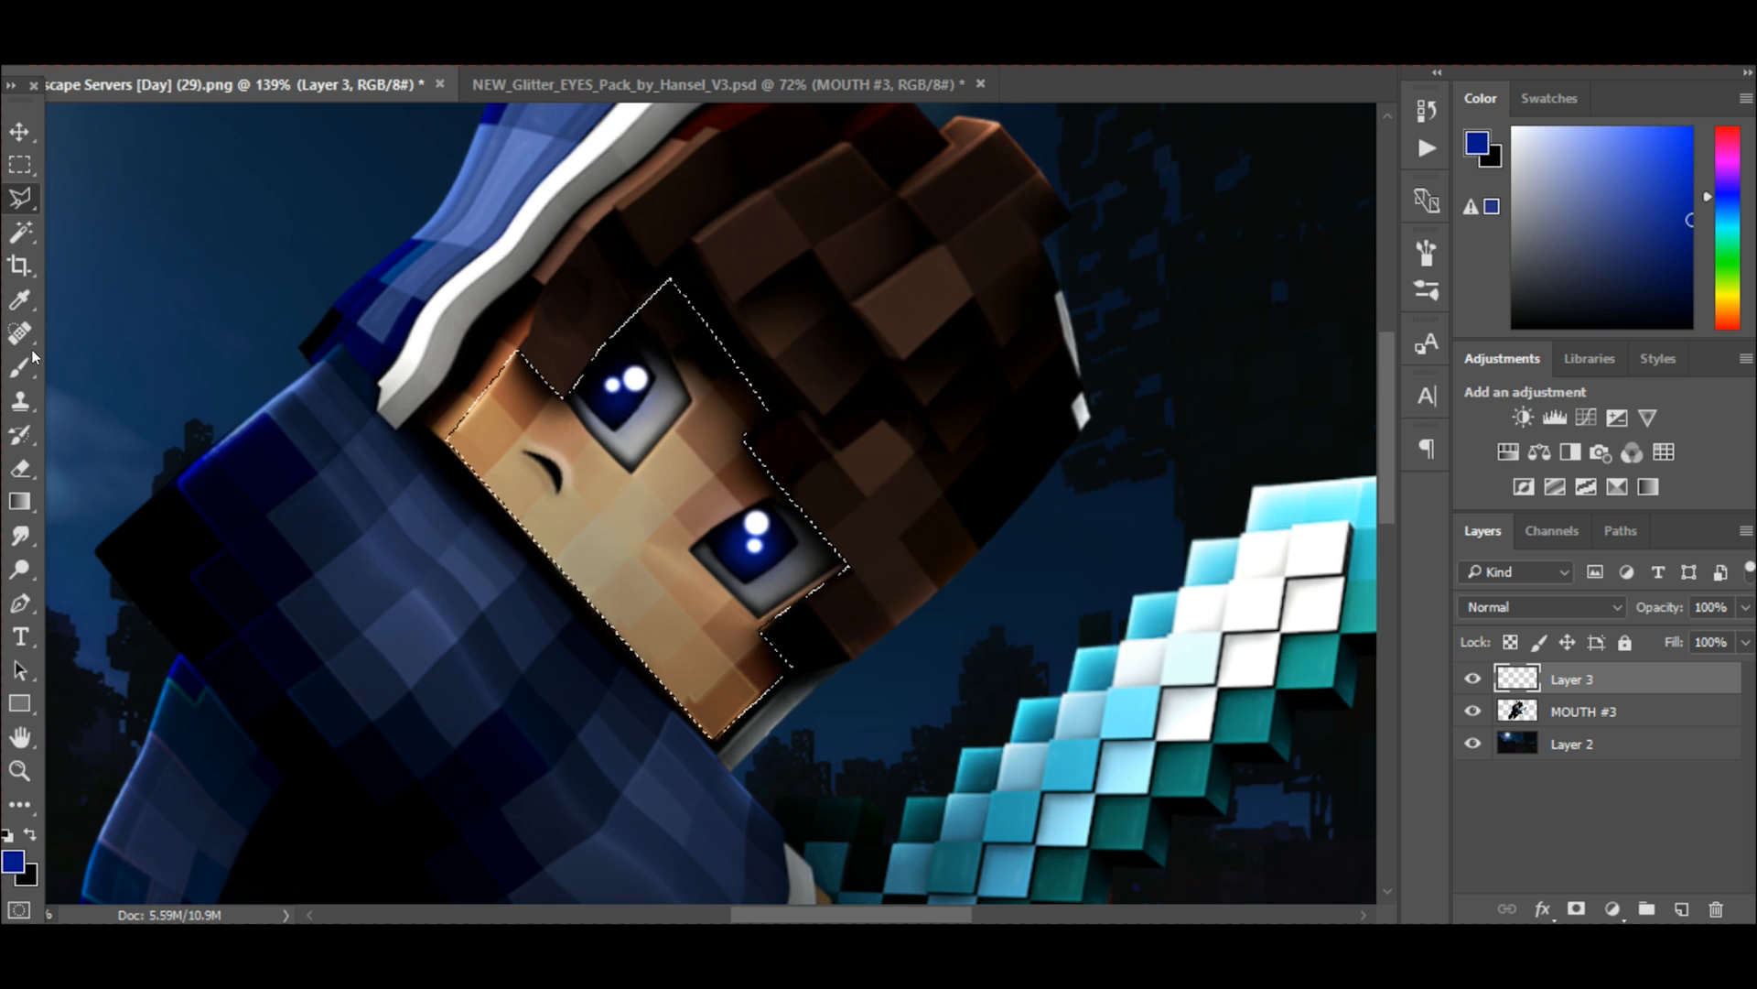
Paint a soft black shadow inside the selection along the chin edge of the face and clear the selection.
left_click(12, 369)
left_click_drag(1653, 203, 1513, 335)
scroll(718, 540, "up", 4)
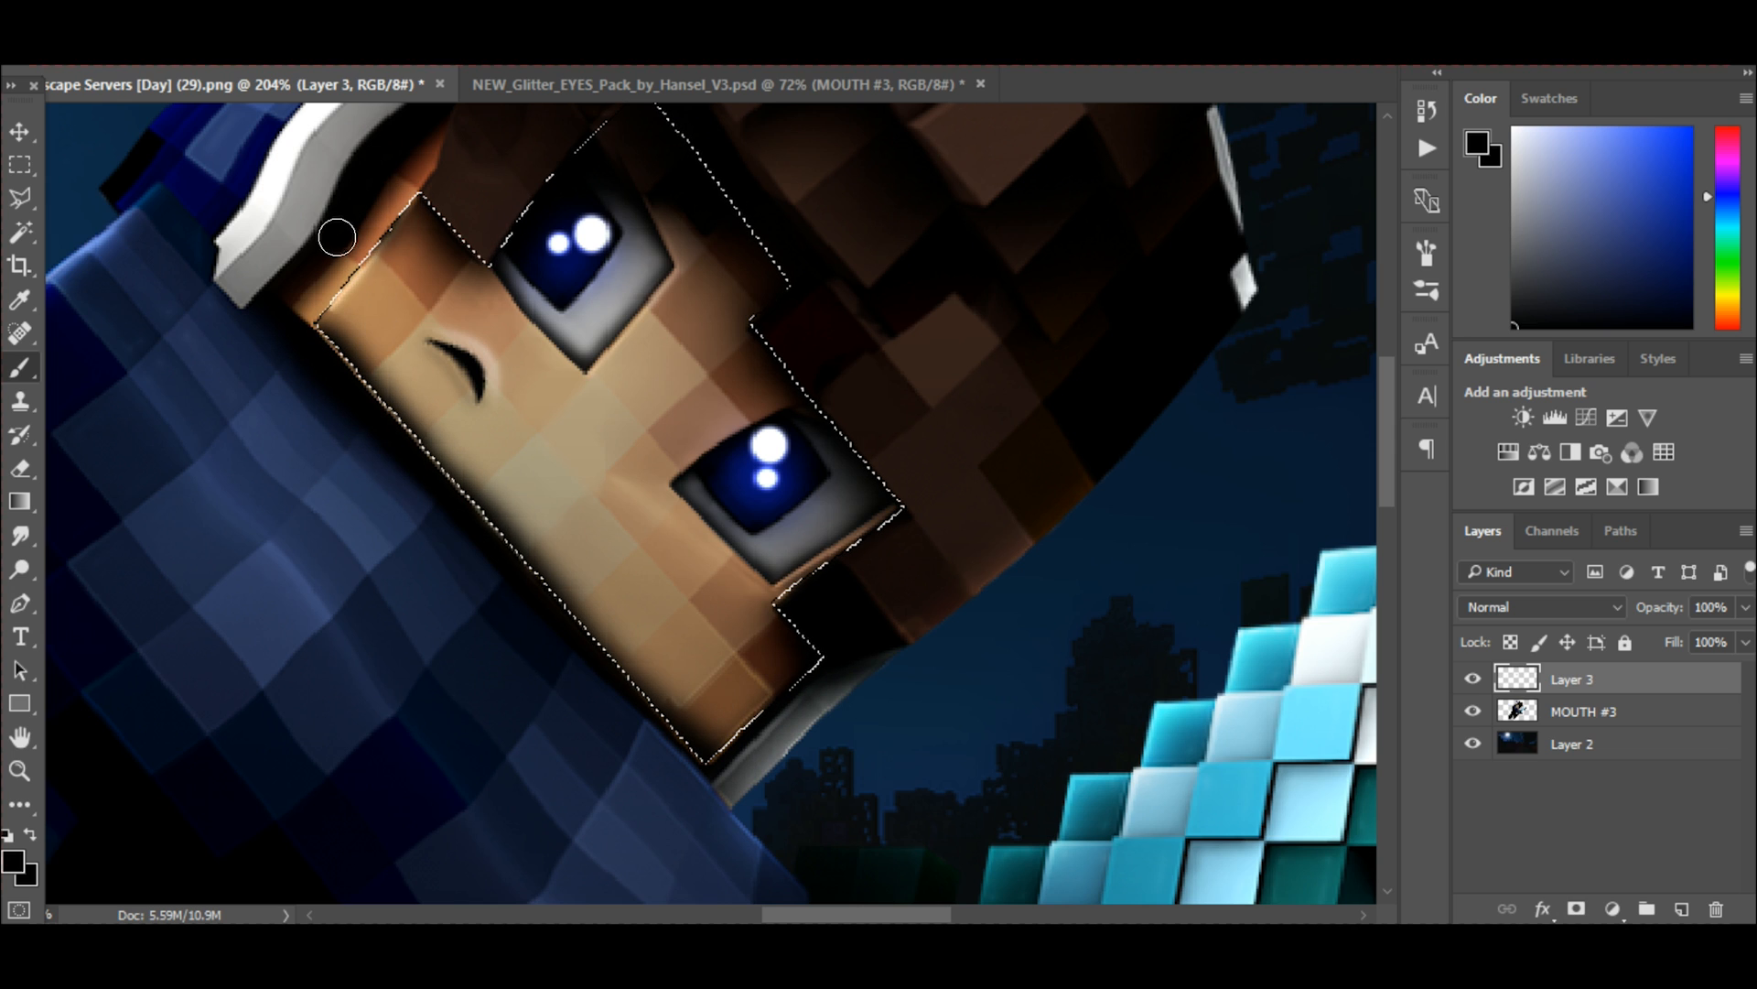
mouse_move(267, 302)
left_mouse_down()
mouse_move(463, 197)
mouse_move(605, 154)
mouse_move(758, 319)
mouse_move(889, 544)
mouse_move(815, 604)
mouse_move(796, 710)
mouse_move(719, 776)
left_mouse_up()
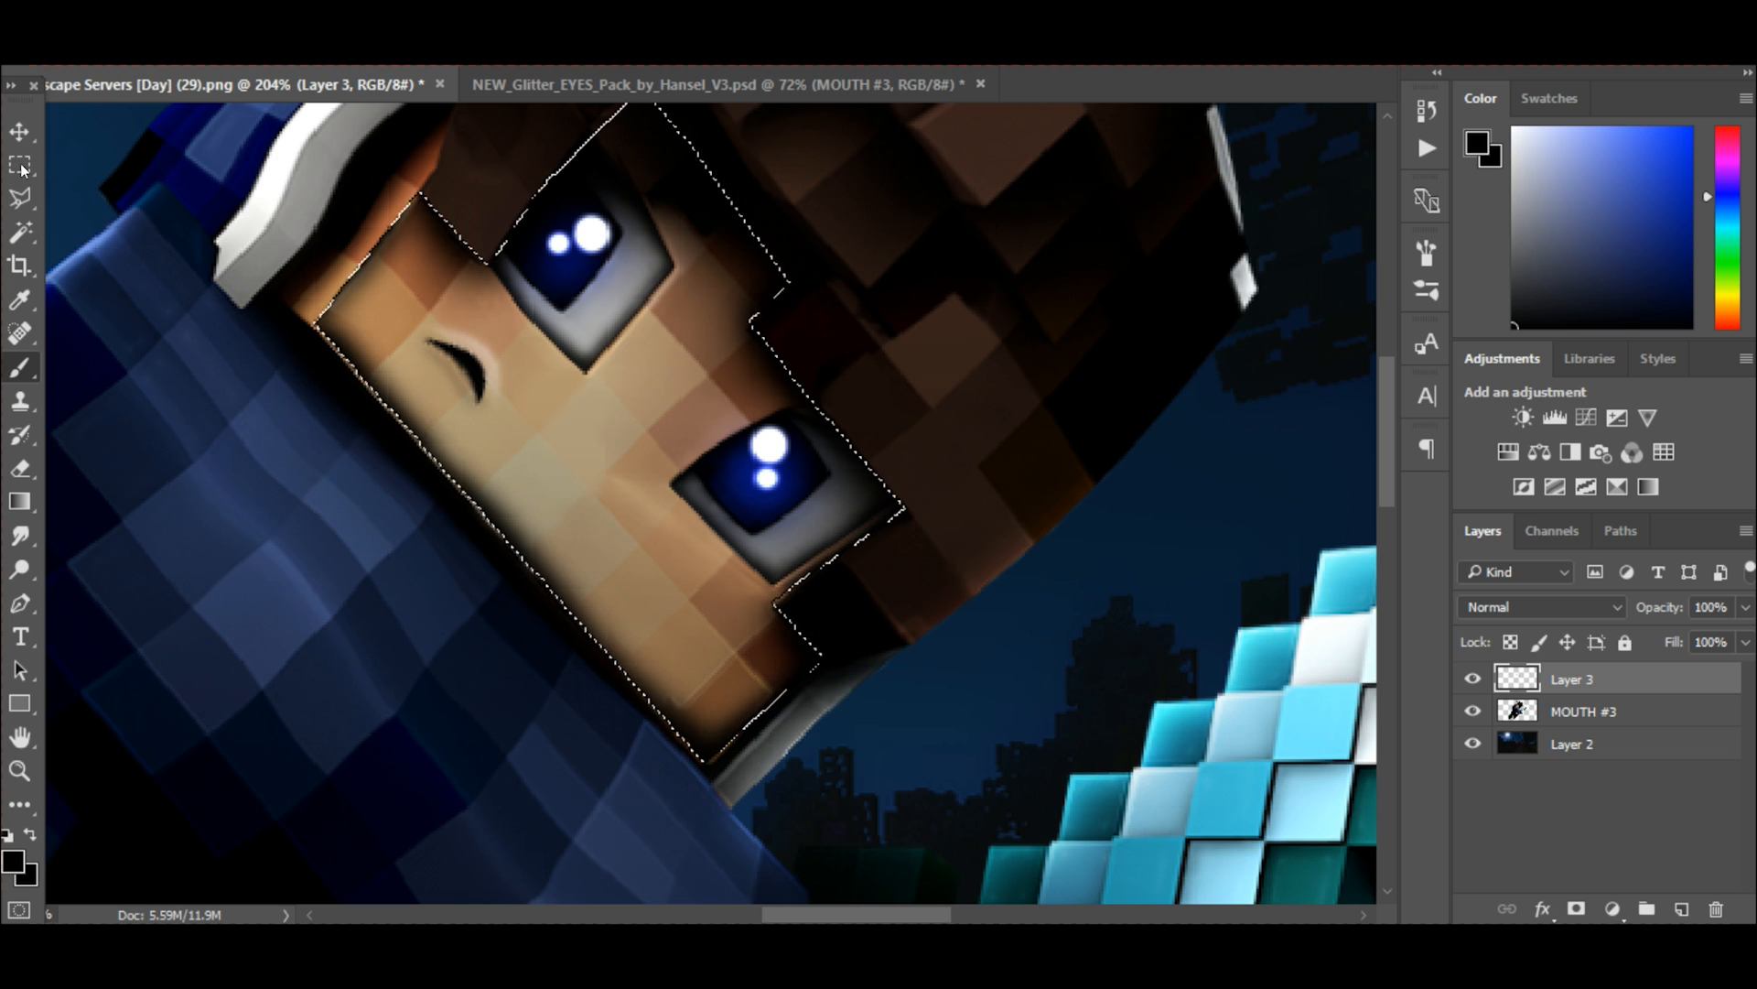
left_click(20, 164)
left_click(343, 291)
Lower the opacity of the face shading layer to 74%, judging the shadow up close and on the whole scene.
scroll(343, 291, "down", 5)
left_click(1746, 607)
left_click_drag(1738, 643, 1699, 641)
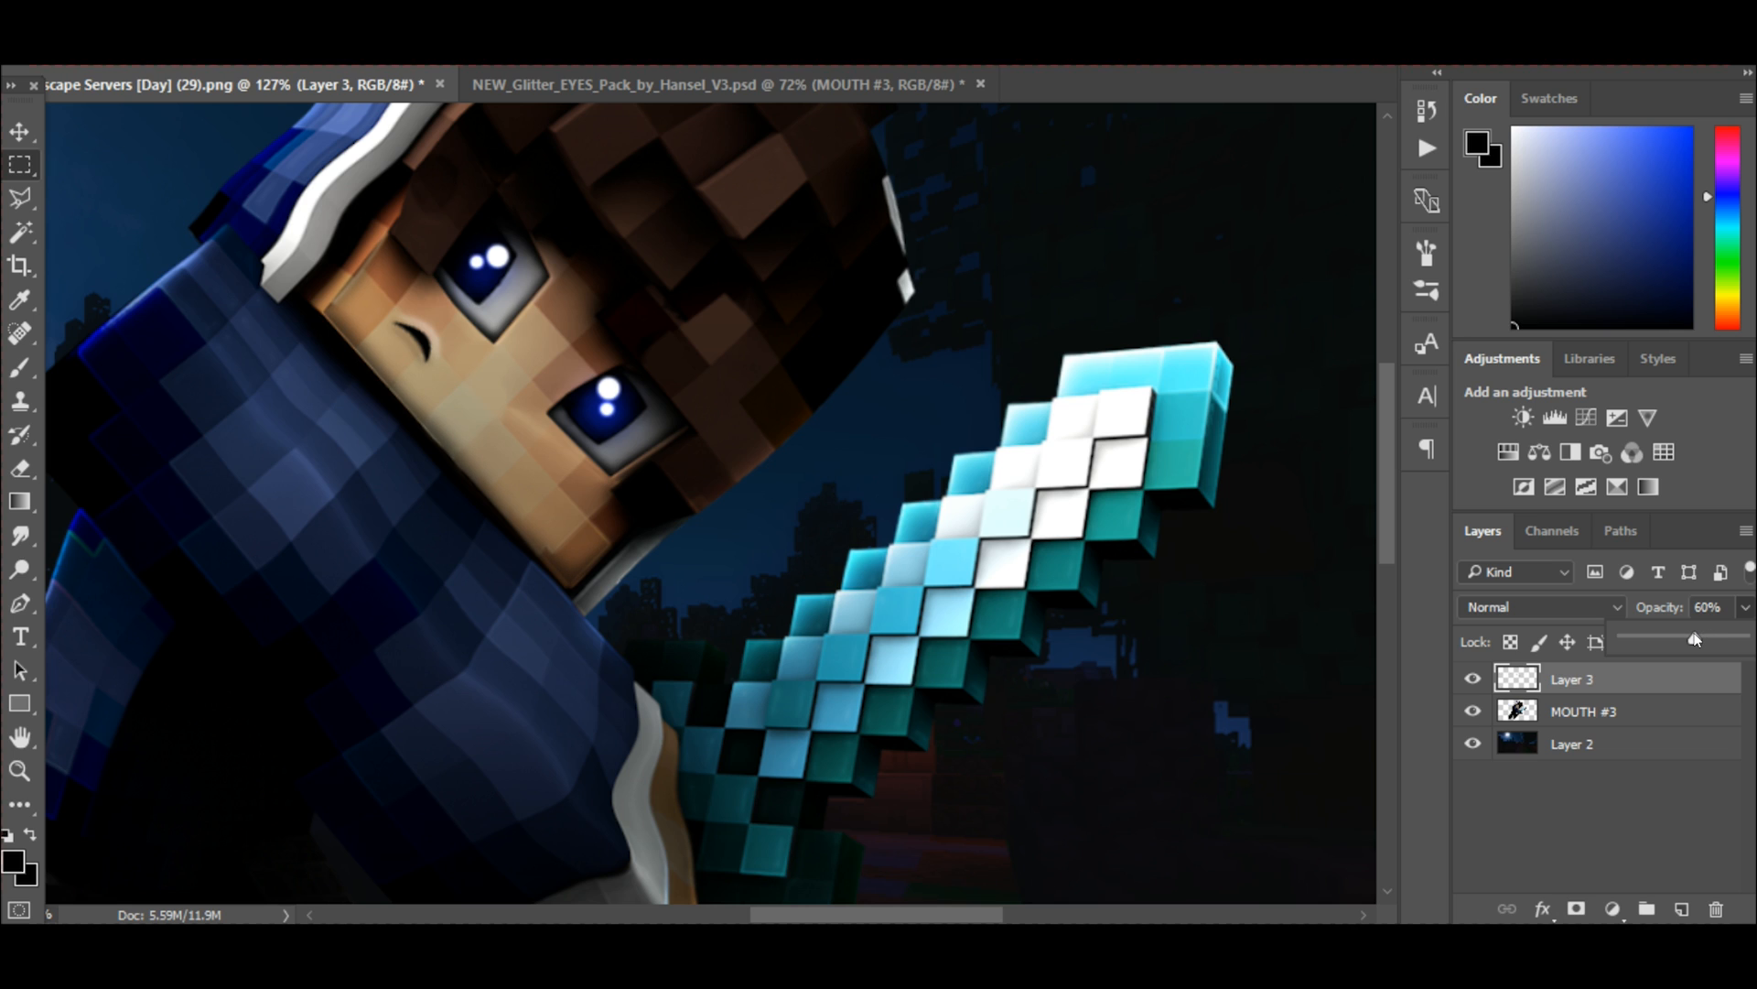
left_click(19, 131)
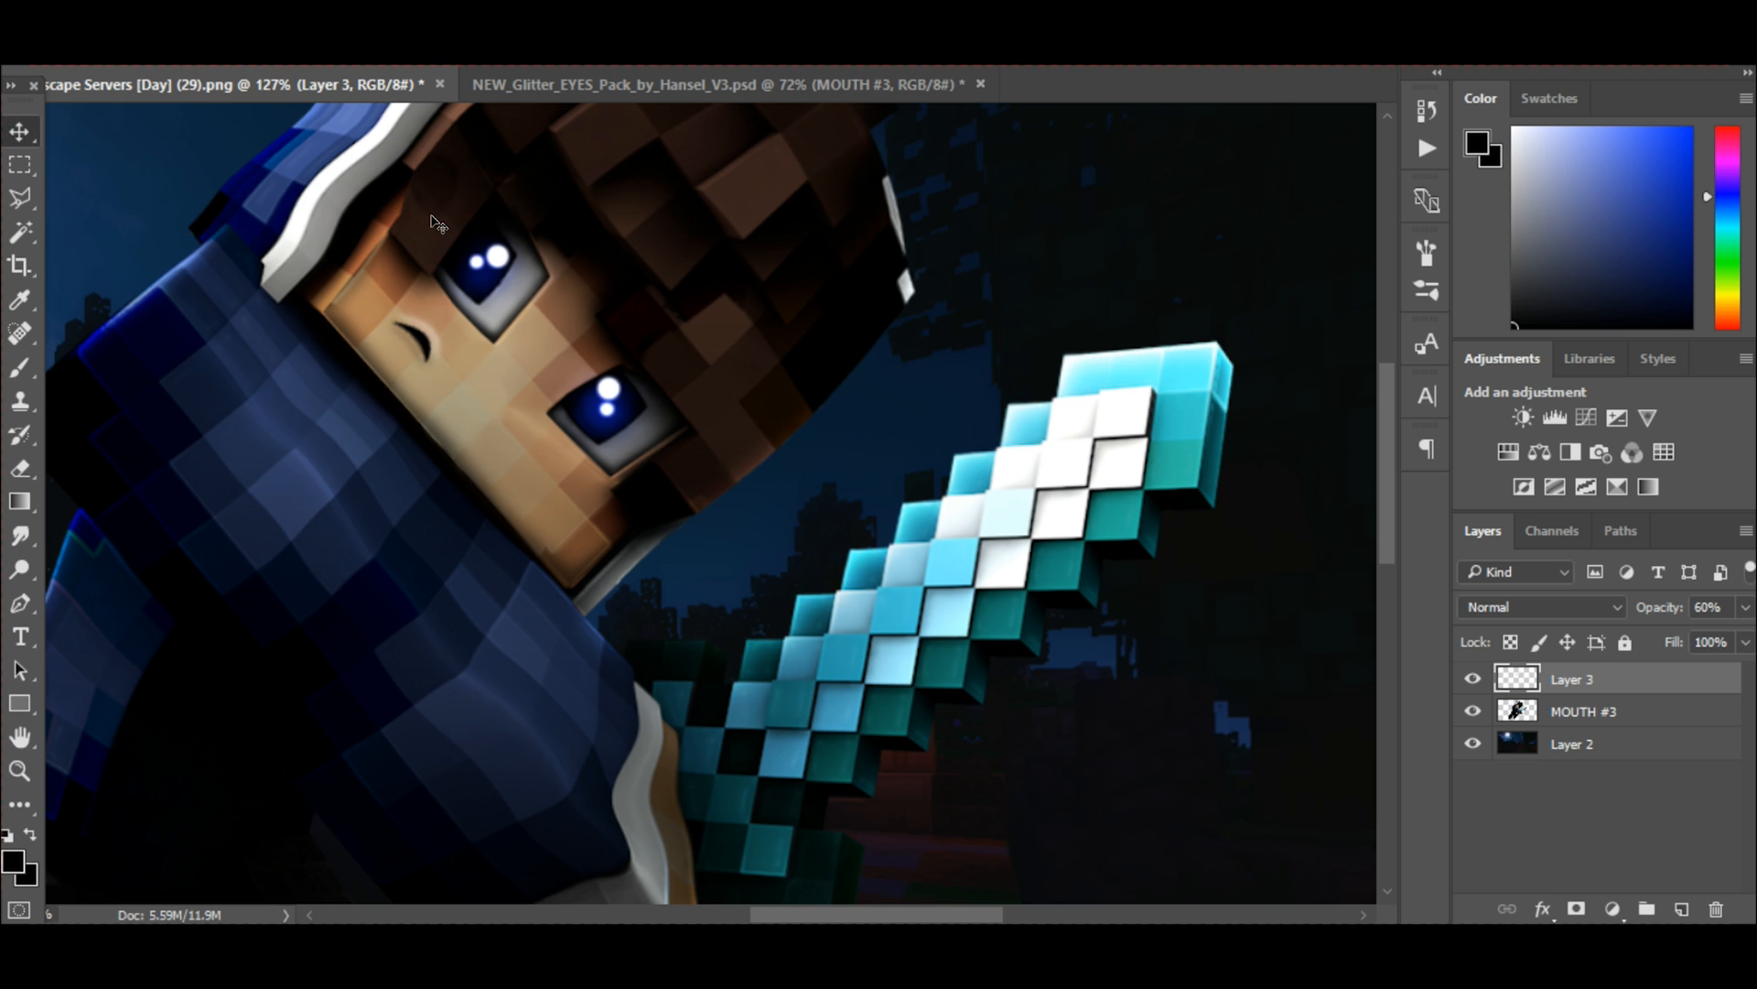
scroll(385, 270, "up", 4)
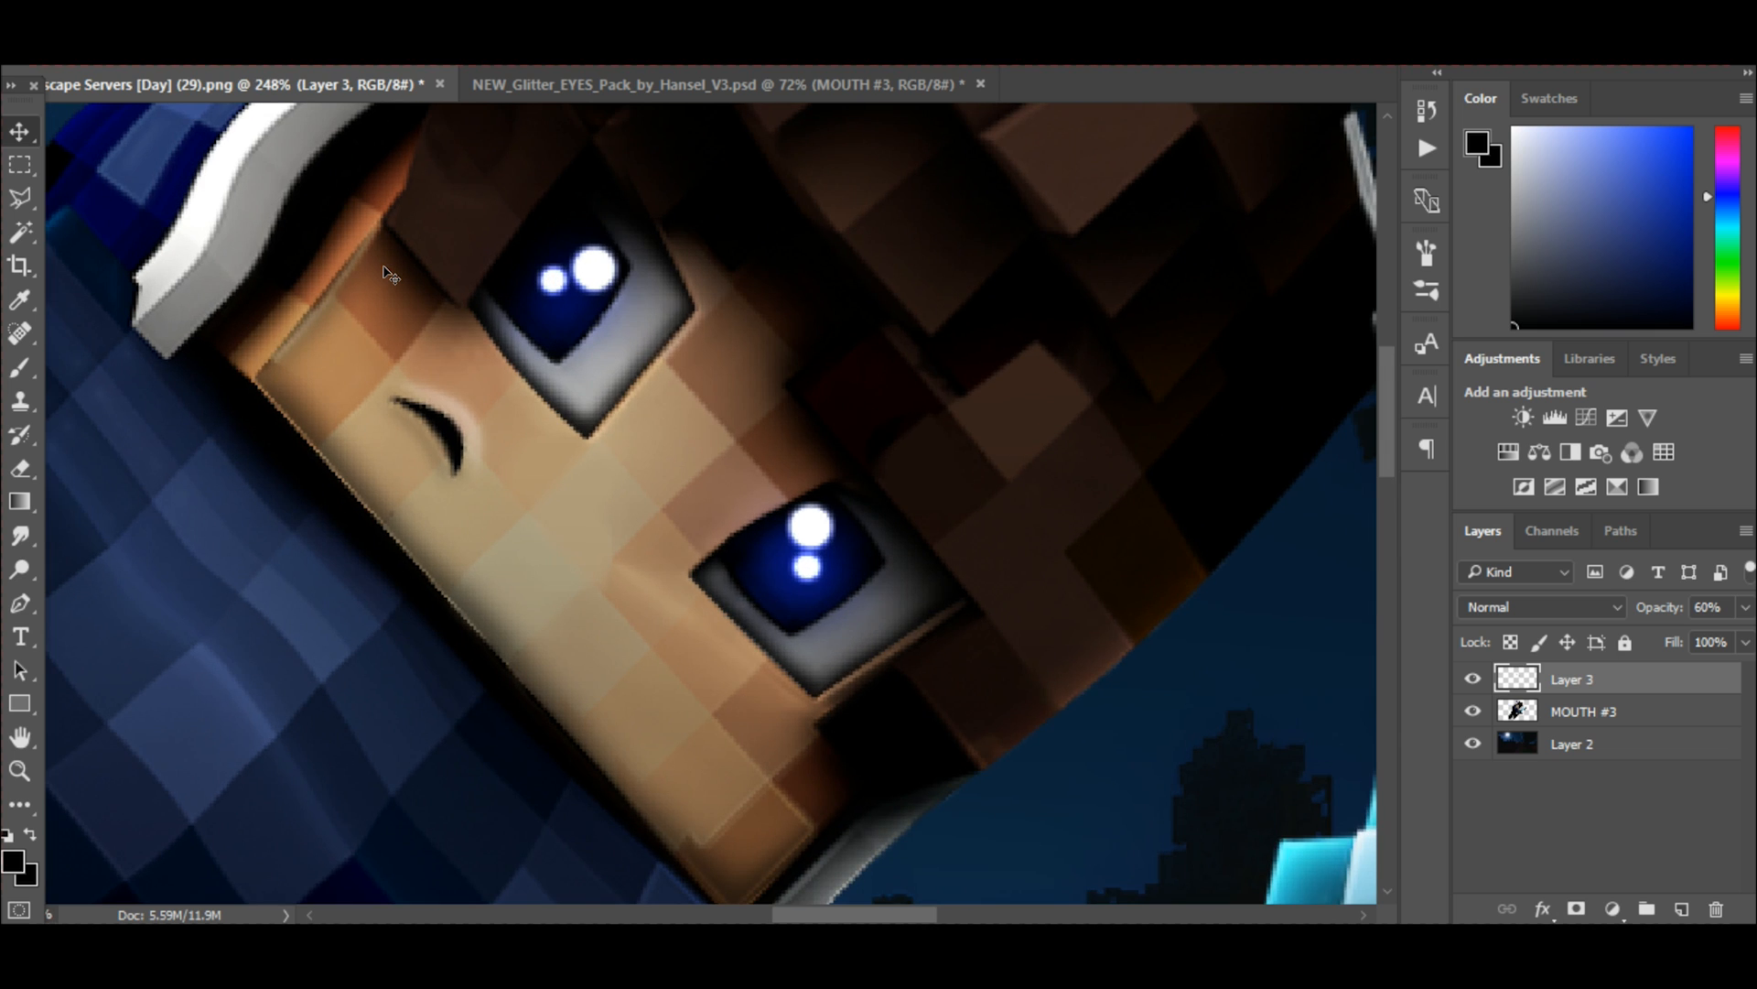
key("alt+h")
left_click(10, 126)
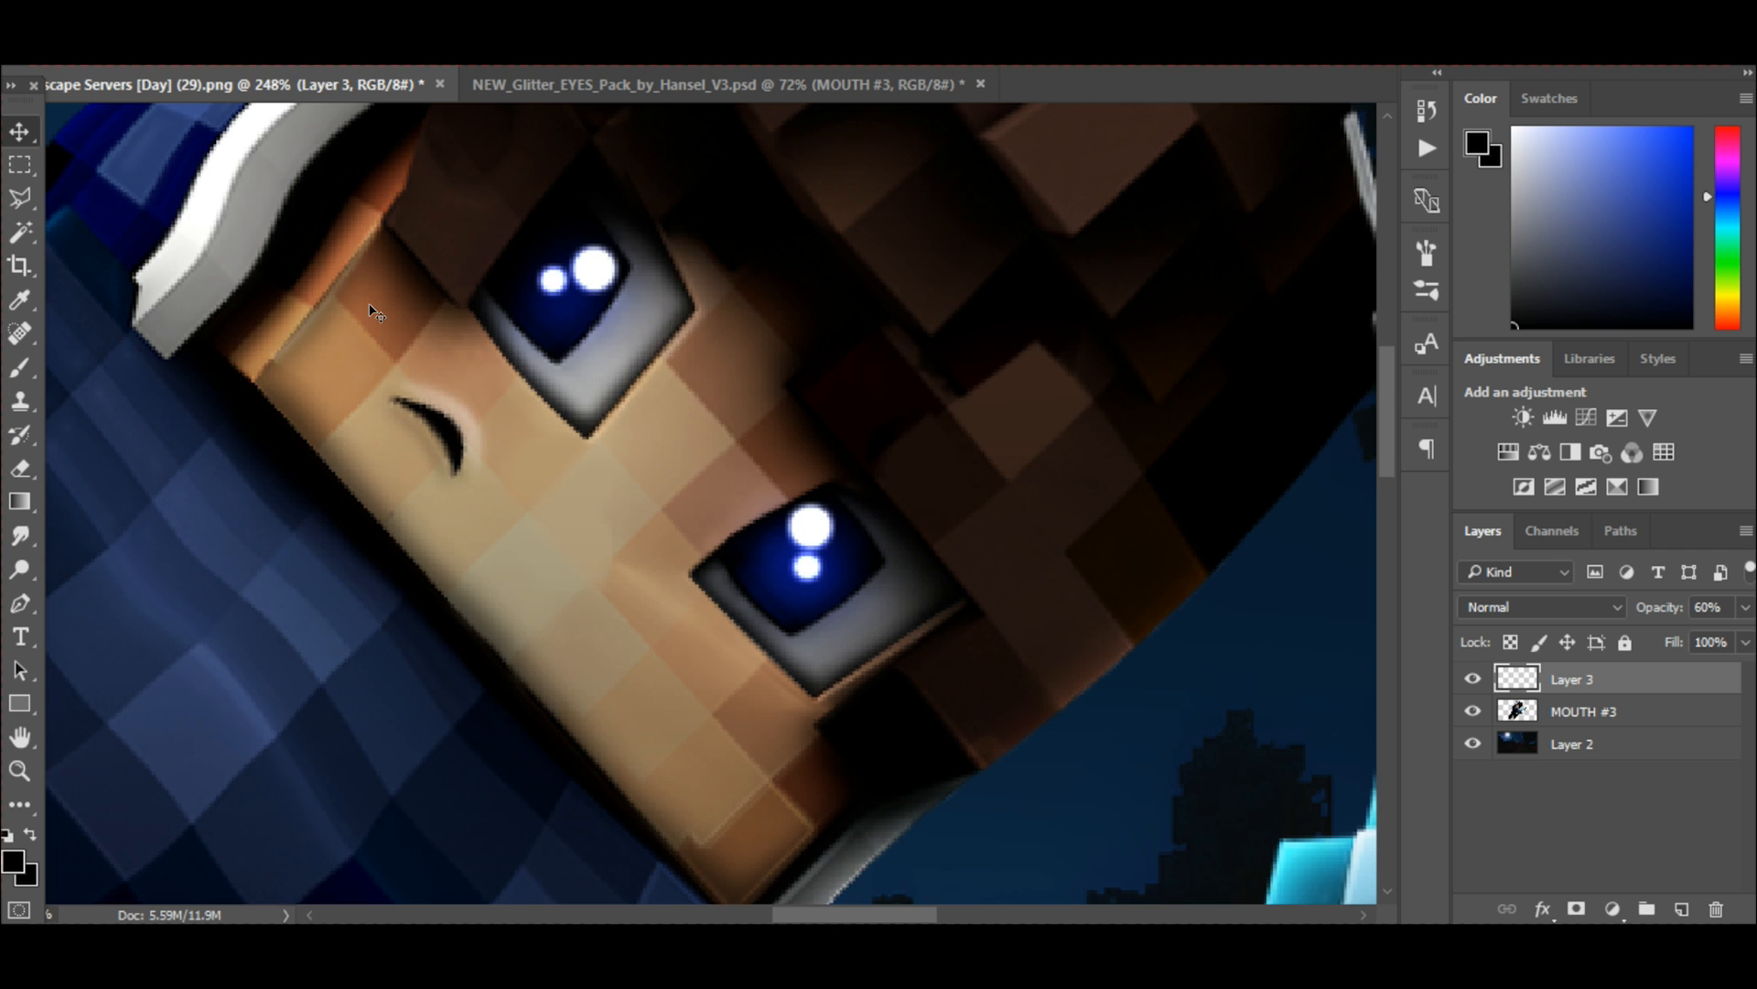
scroll(375, 313, "down", 4)
scroll(365, 328, "down", 2)
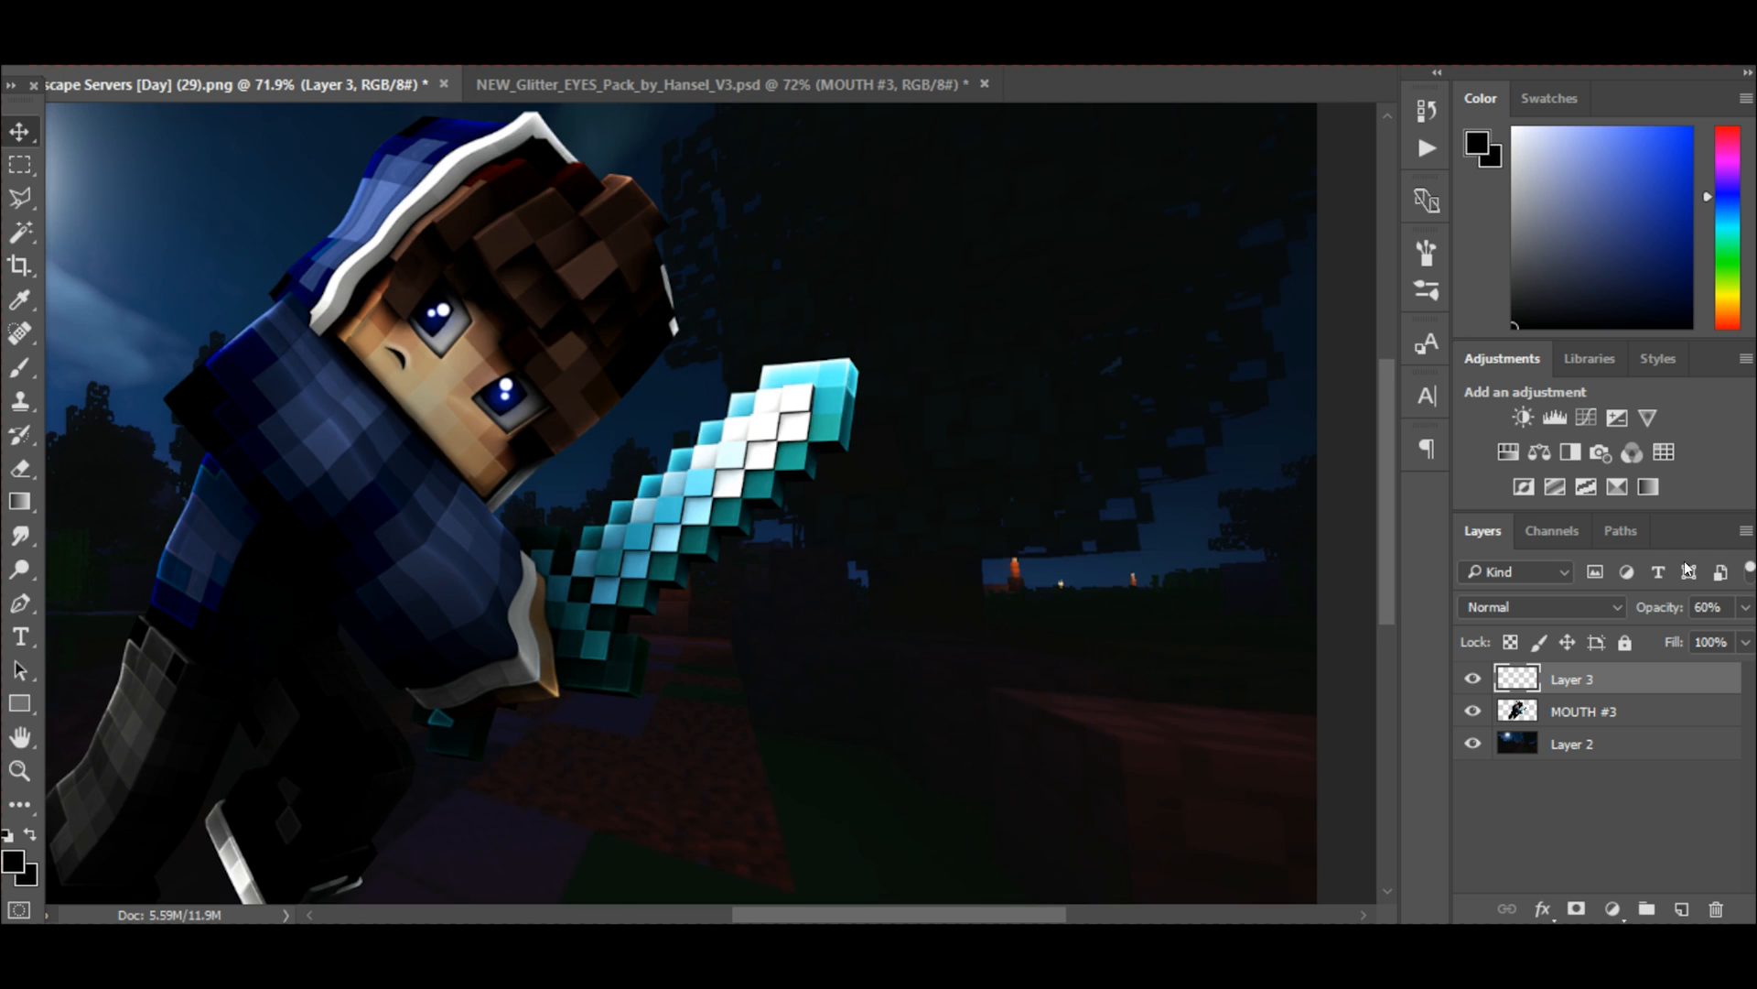
left_click(1749, 608)
left_click_drag(1694, 638, 1712, 638)
scroll(749, 359, "down", 5)
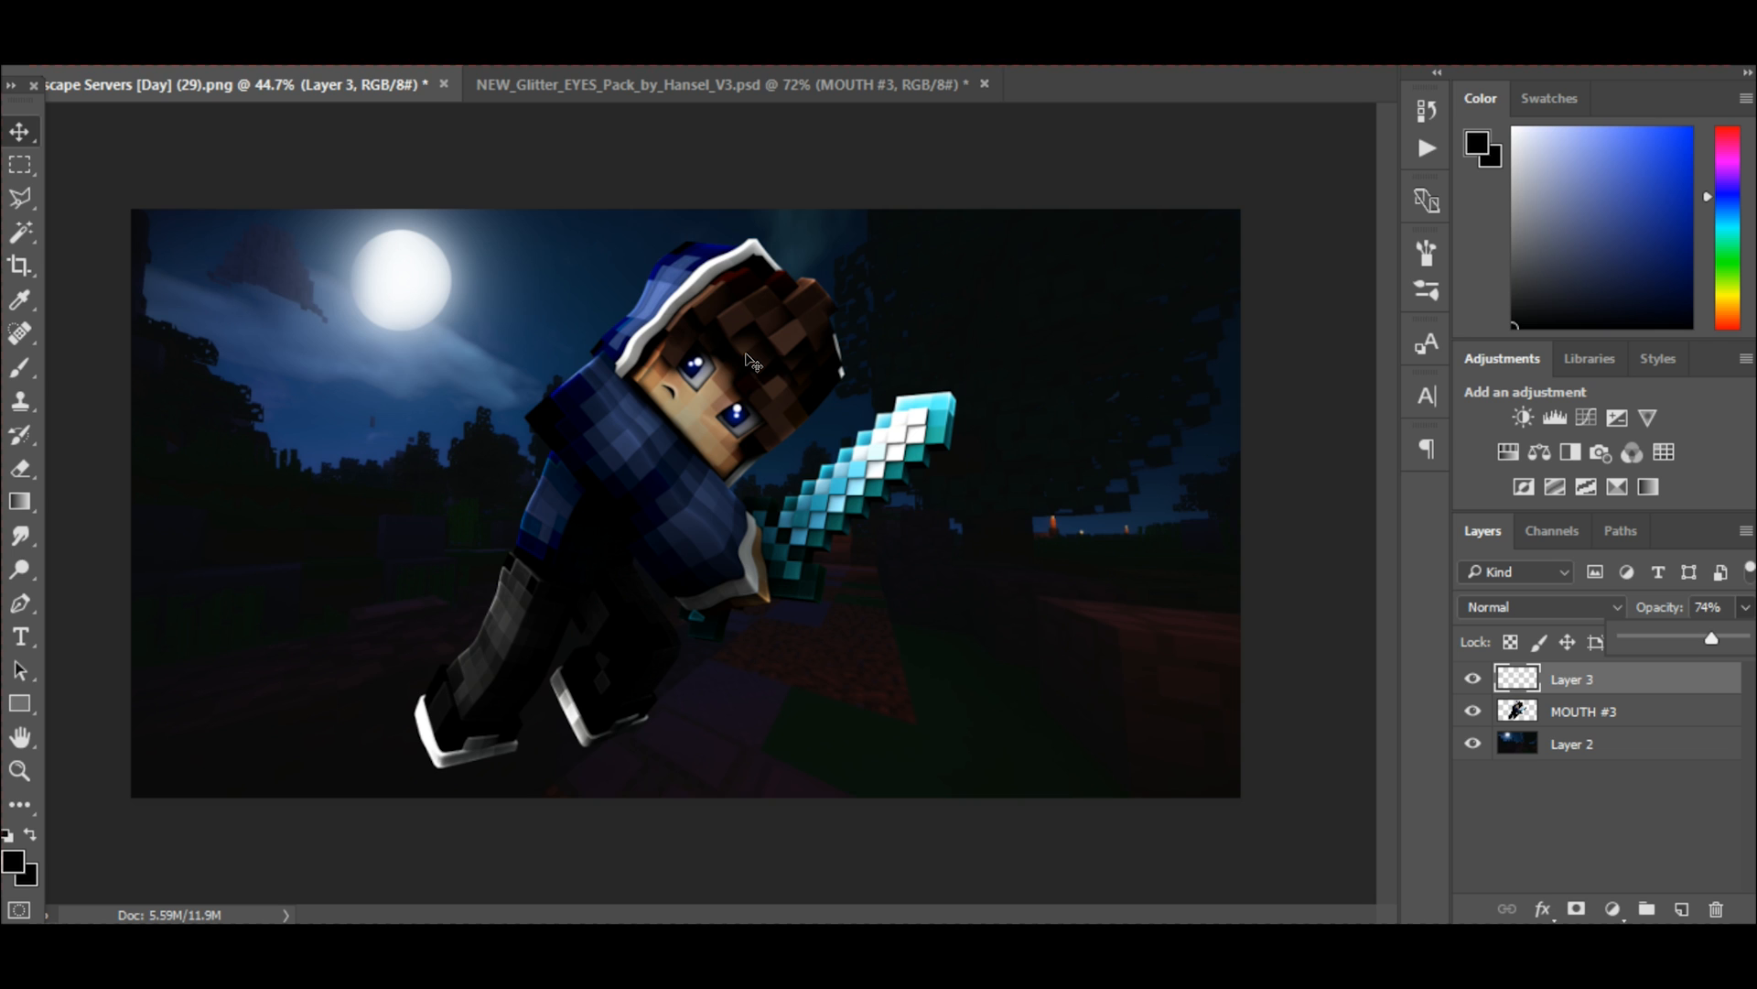
Merge the face shading layer with the MOUTH #3 layer and toggle the merged character's visibility to check it.
scroll(746, 354, "up", 1)
left_click(1427, 148)
left_click(1427, 149)
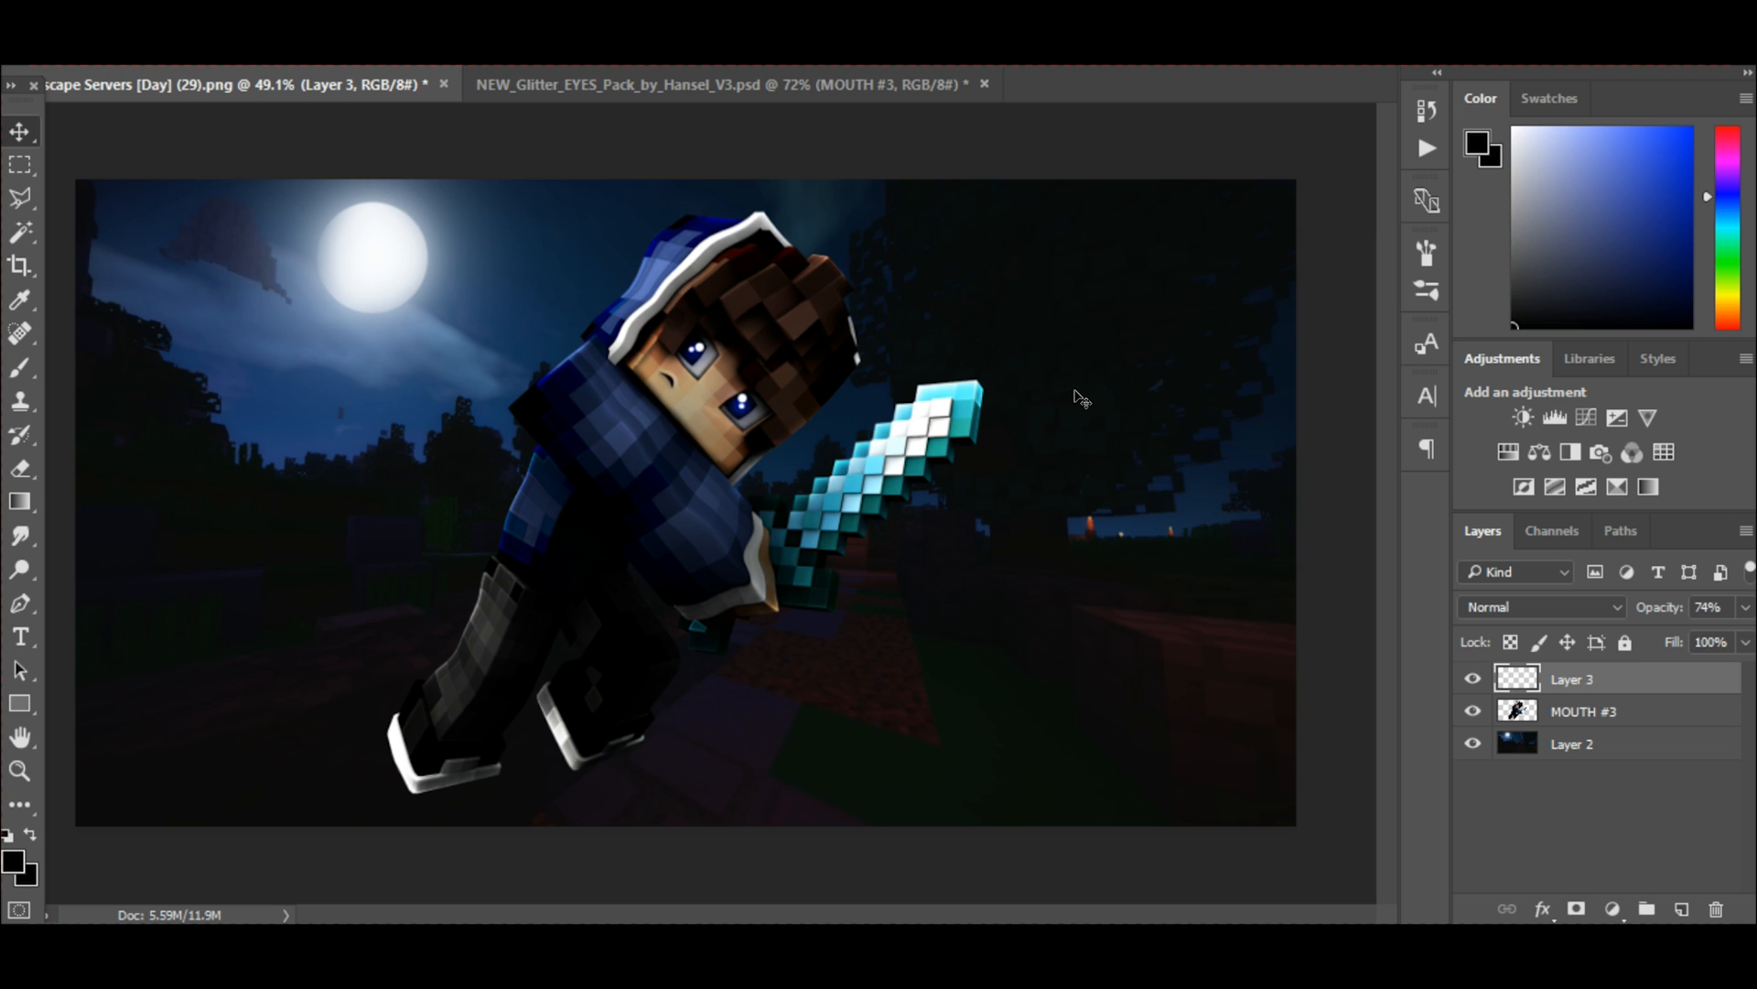
left_click(1593, 719, "shift")
key("ctrl+e")
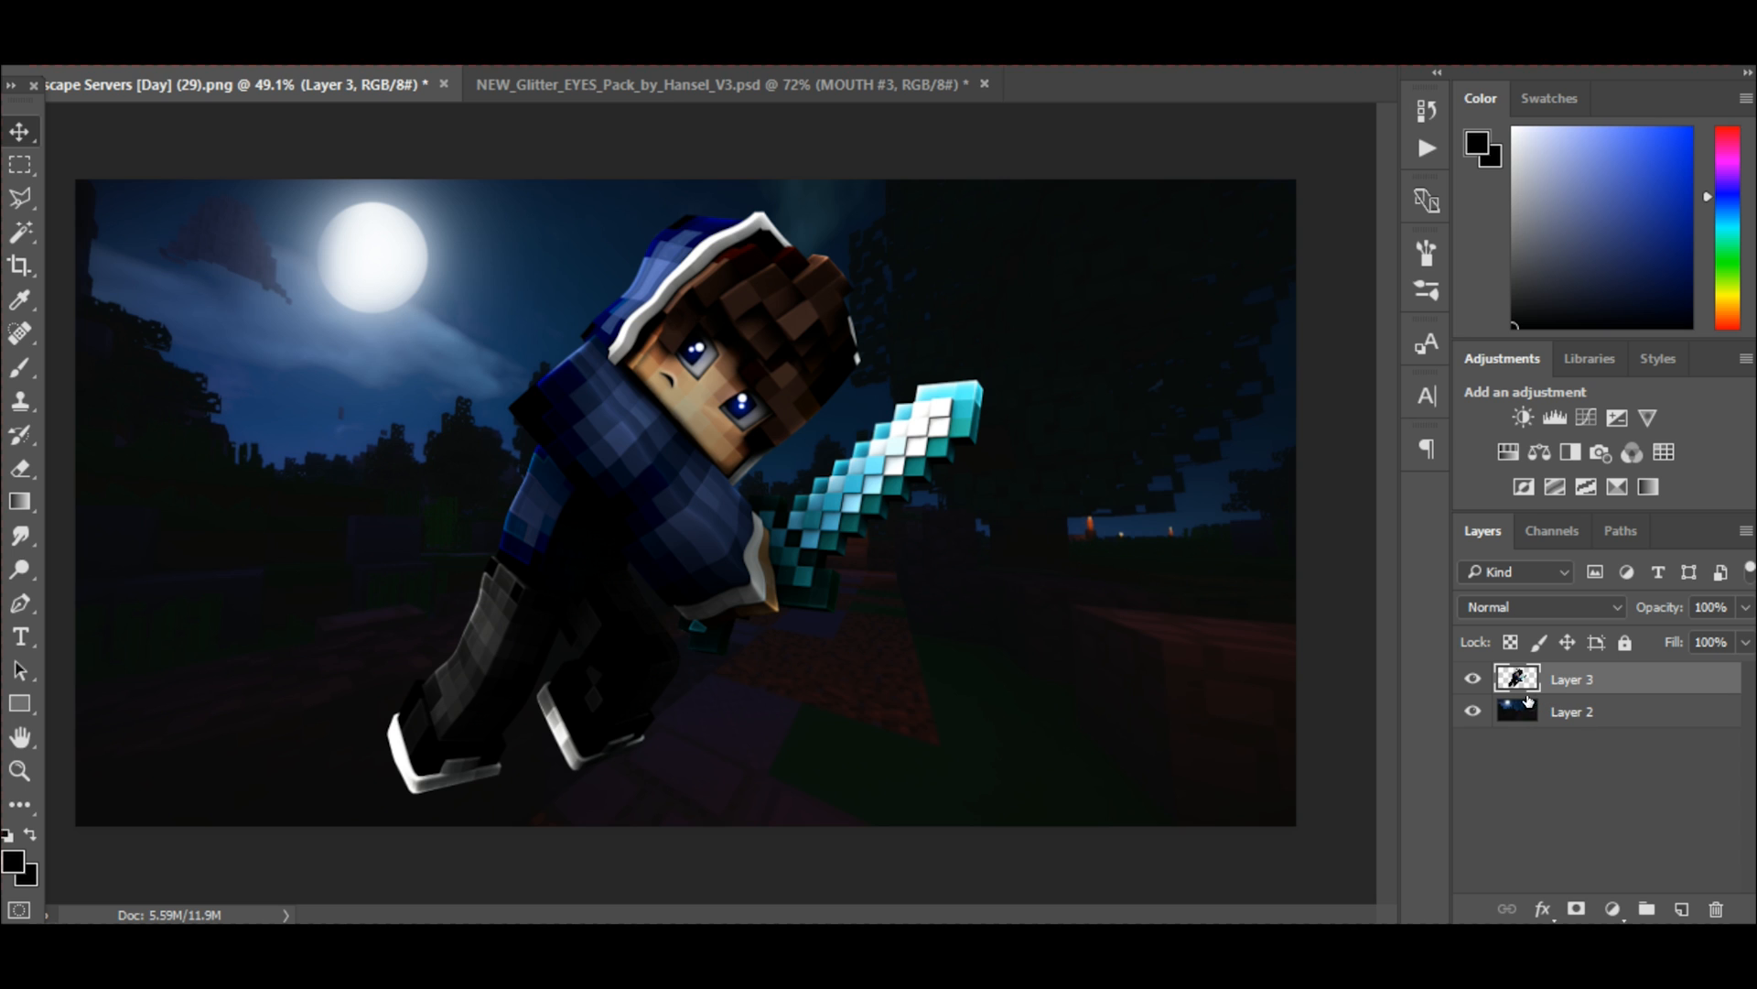
left_click(1476, 679)
left_click(1472, 680)
left_click(1473, 679)
left_click(1476, 677)
Add a Gradient Map adjustment layer above the character using the Black, White preset.
left_click(1645, 493)
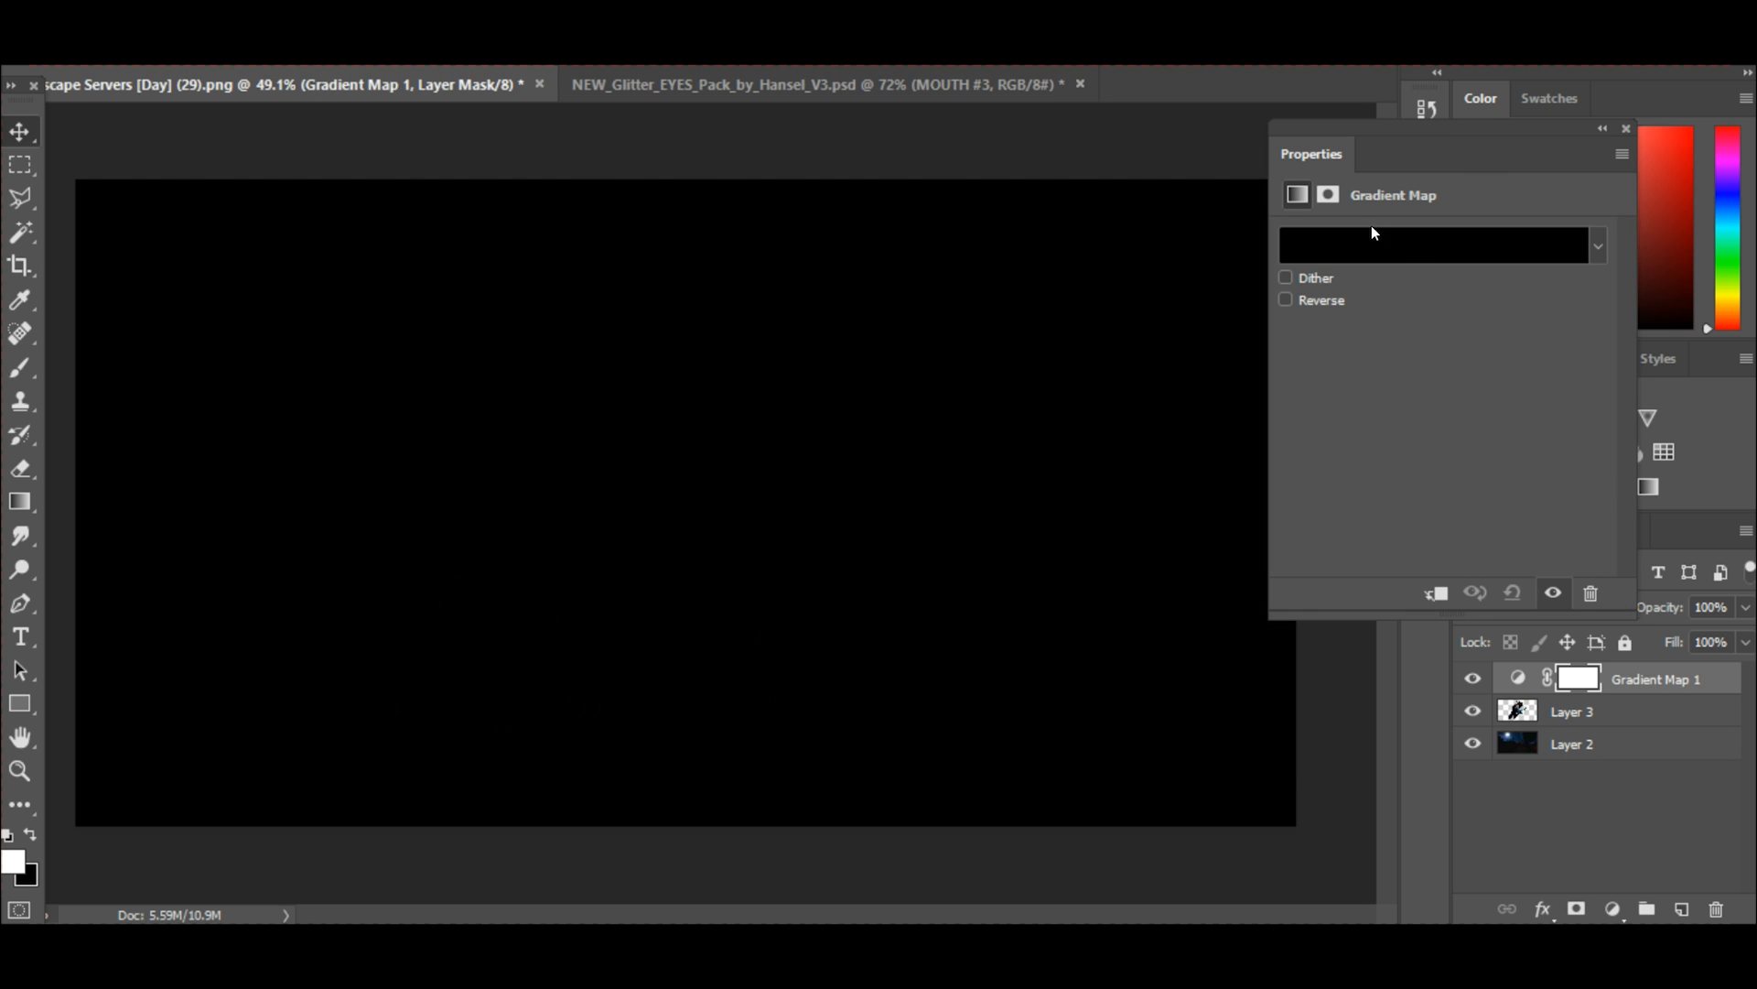
left_click(1371, 231)
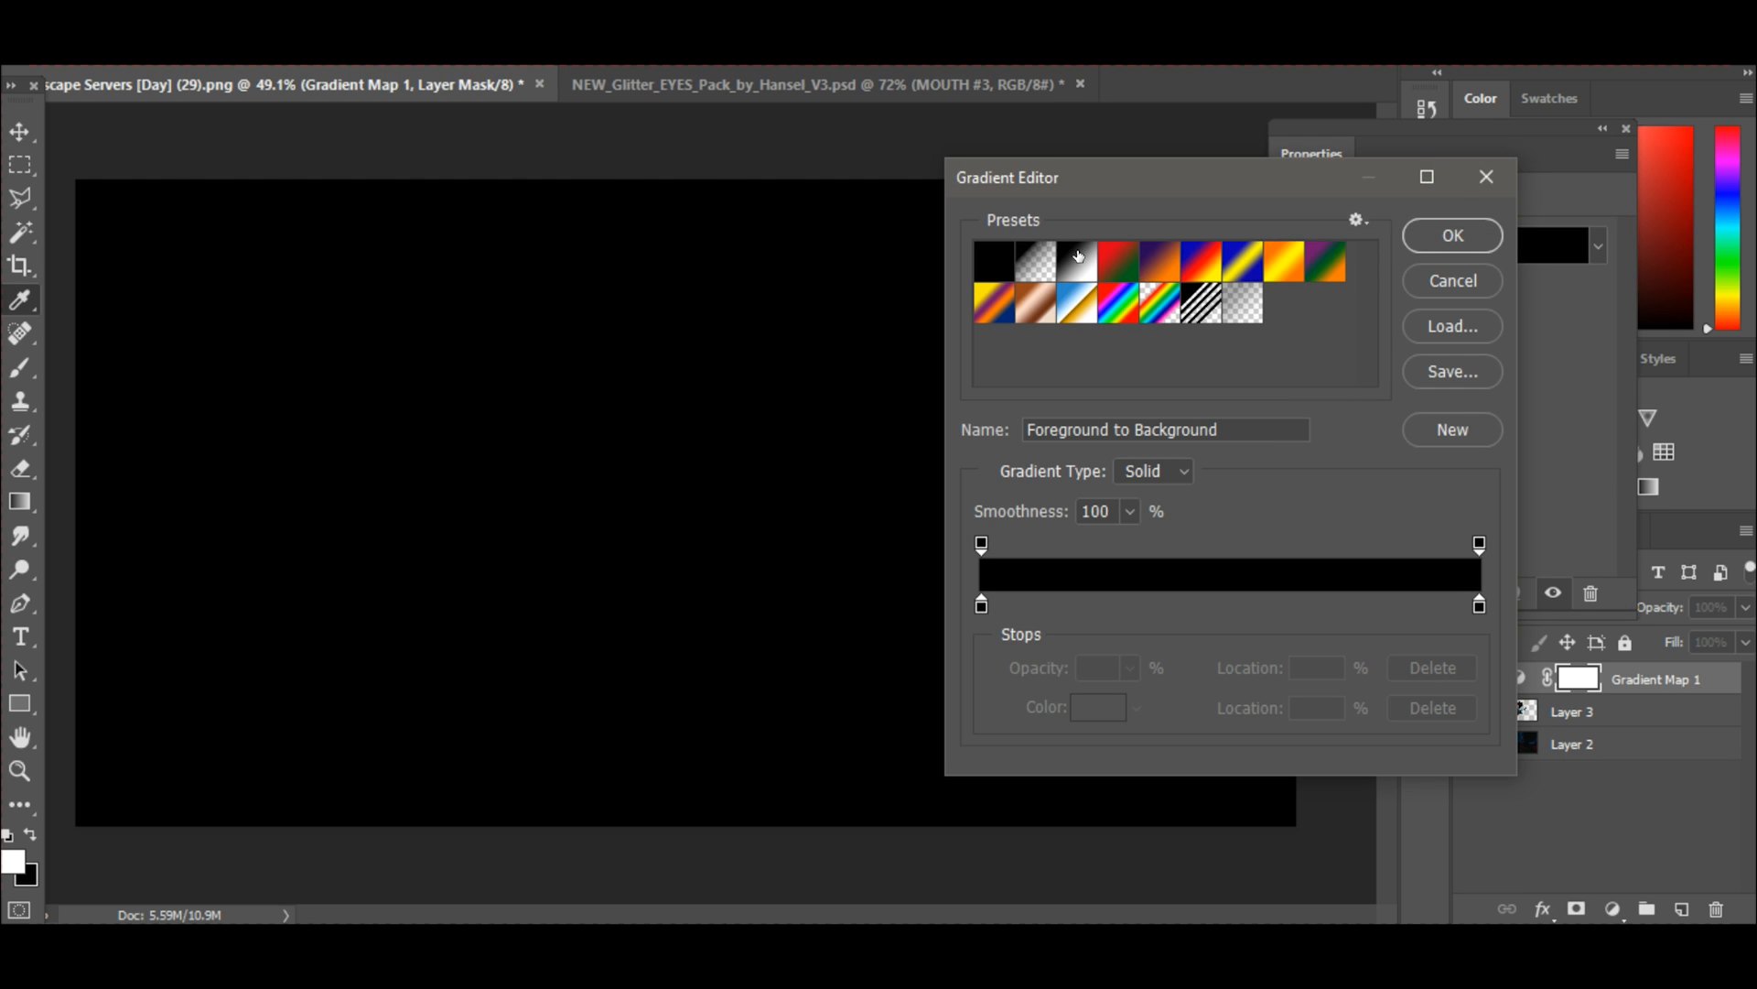
left_click(1079, 257)
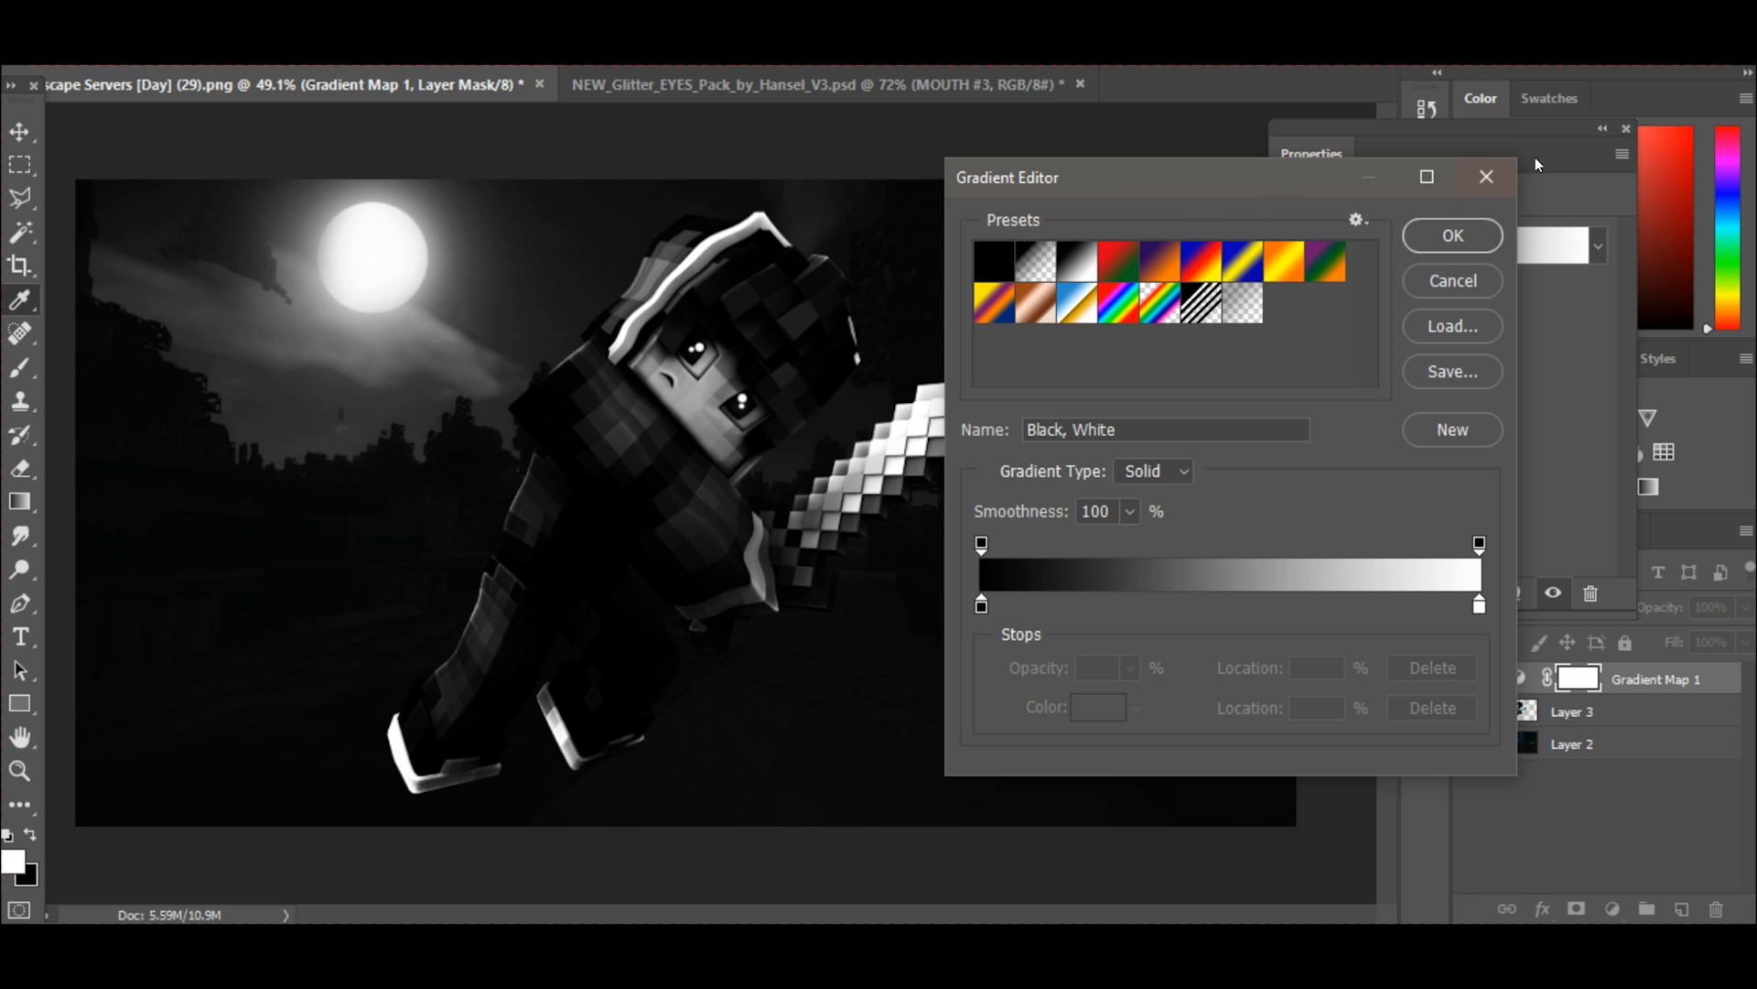
left_click(1453, 235)
left_click(1620, 129)
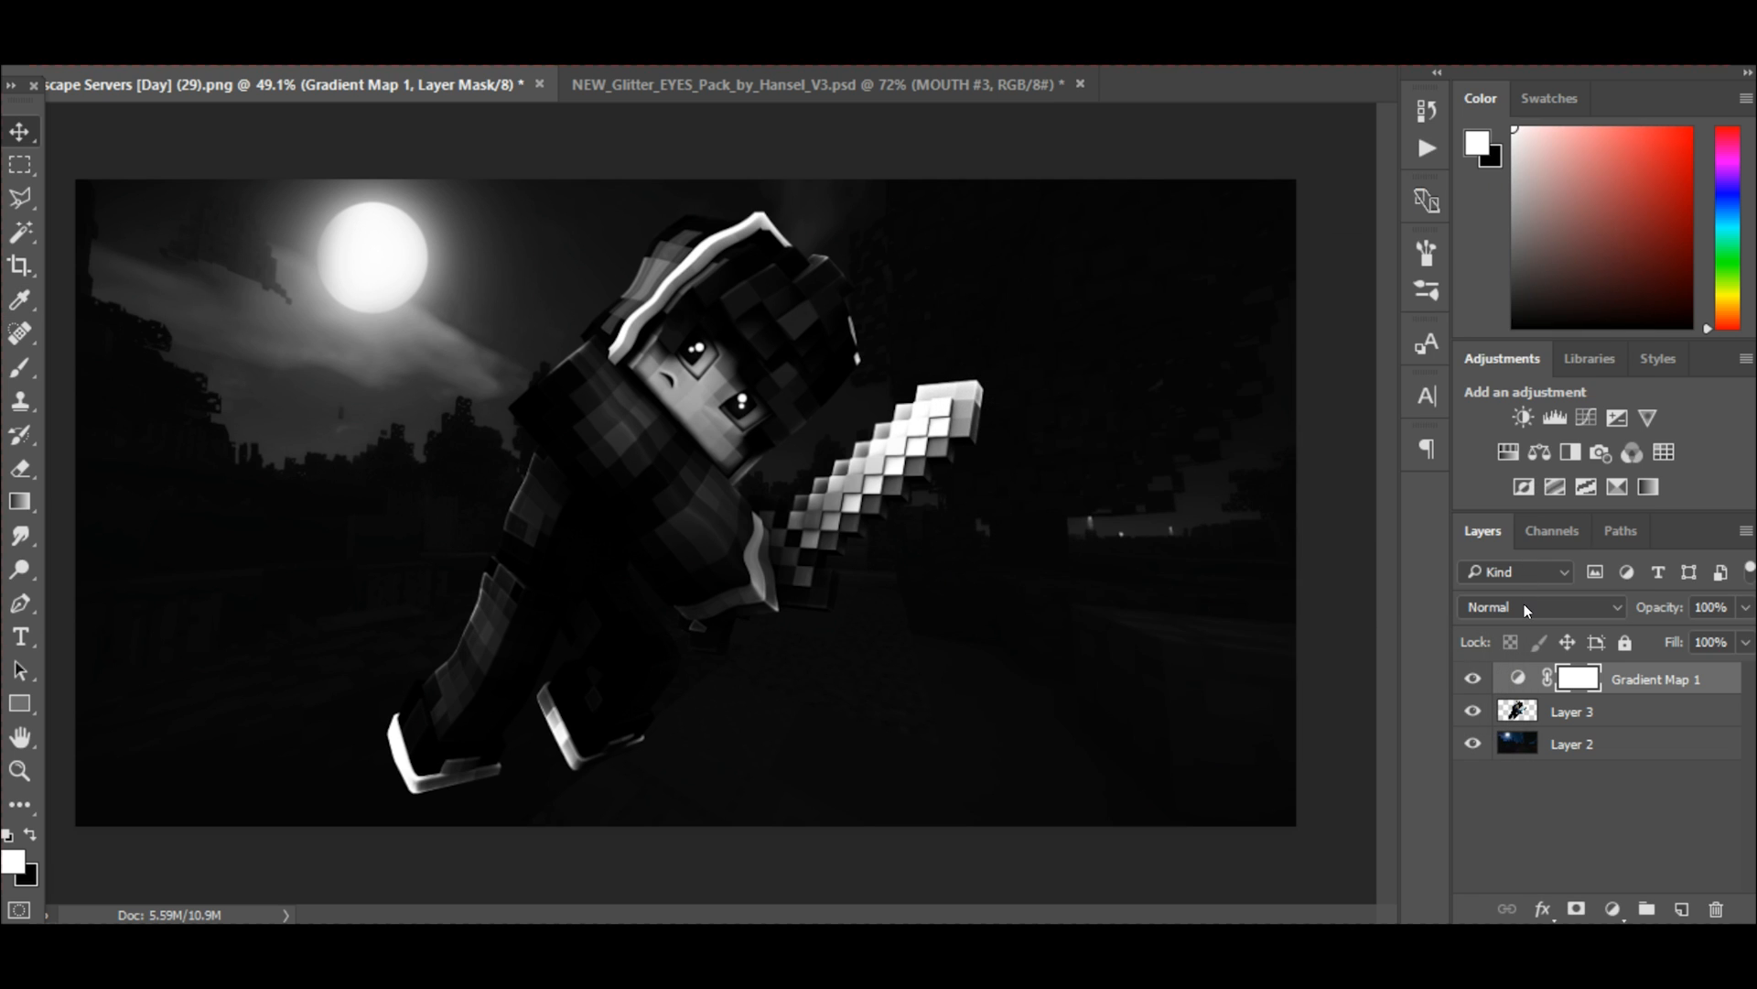
Blend the Gradient Map layer in Soft Light mode at 30% opacity.
left_click(1524, 603)
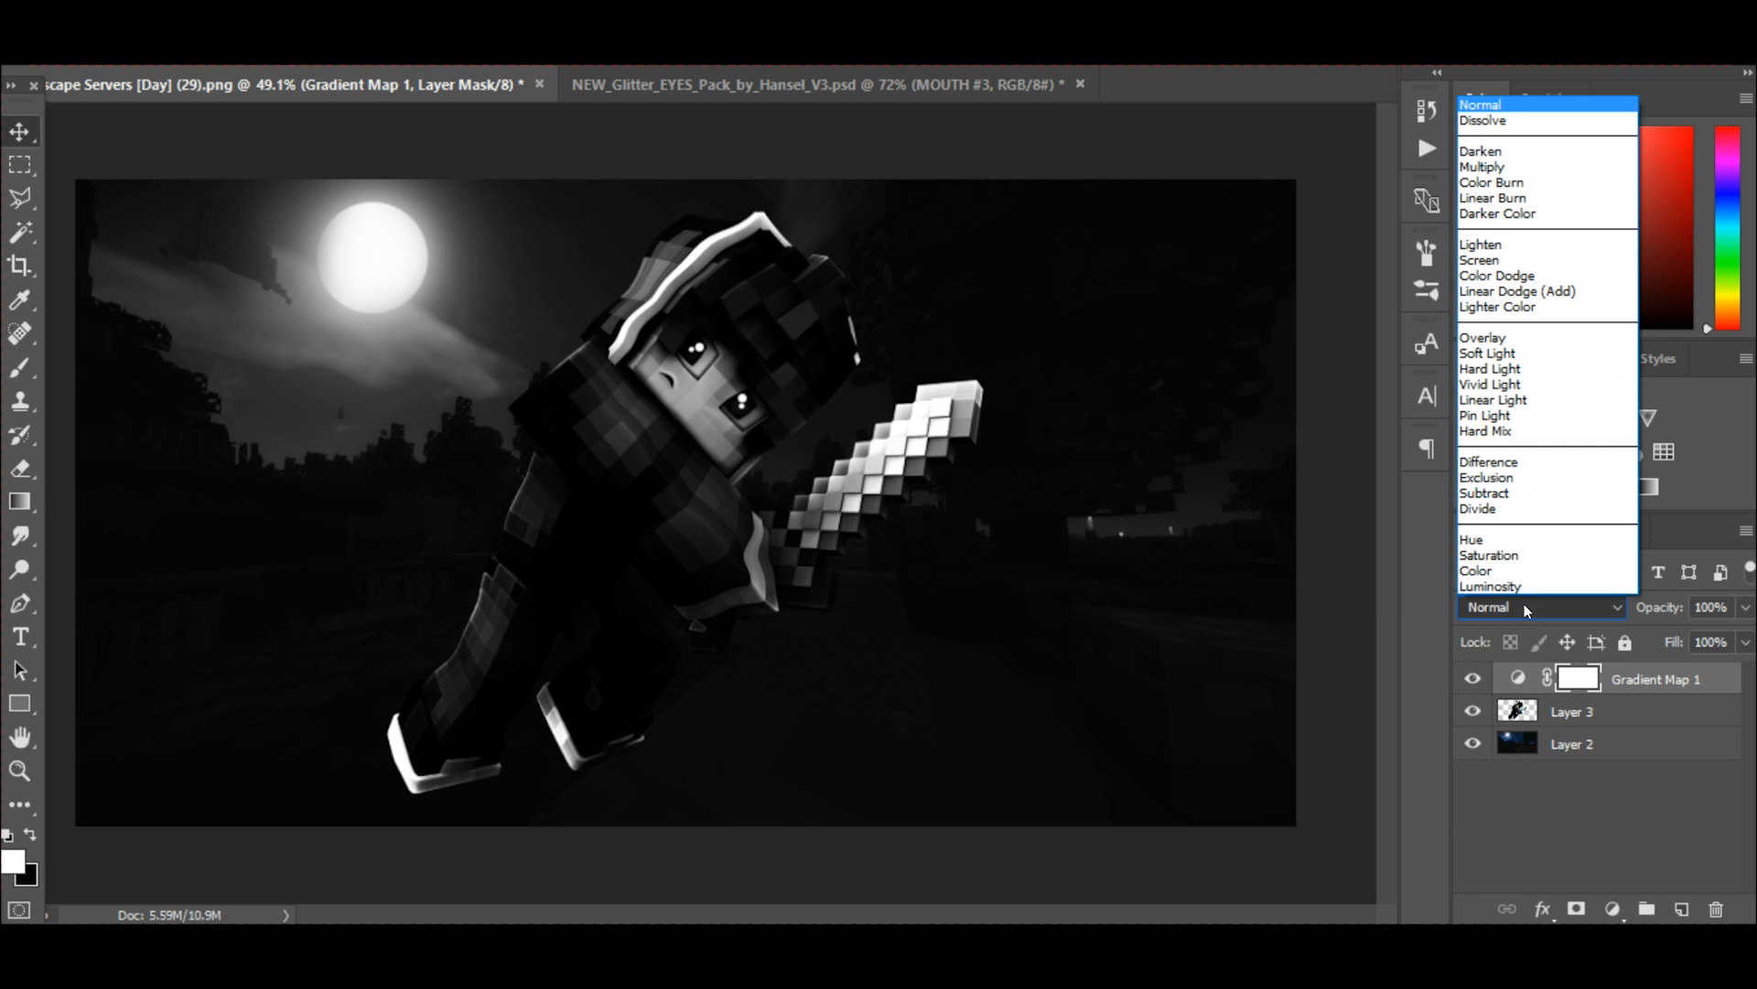
left_click(1507, 354)
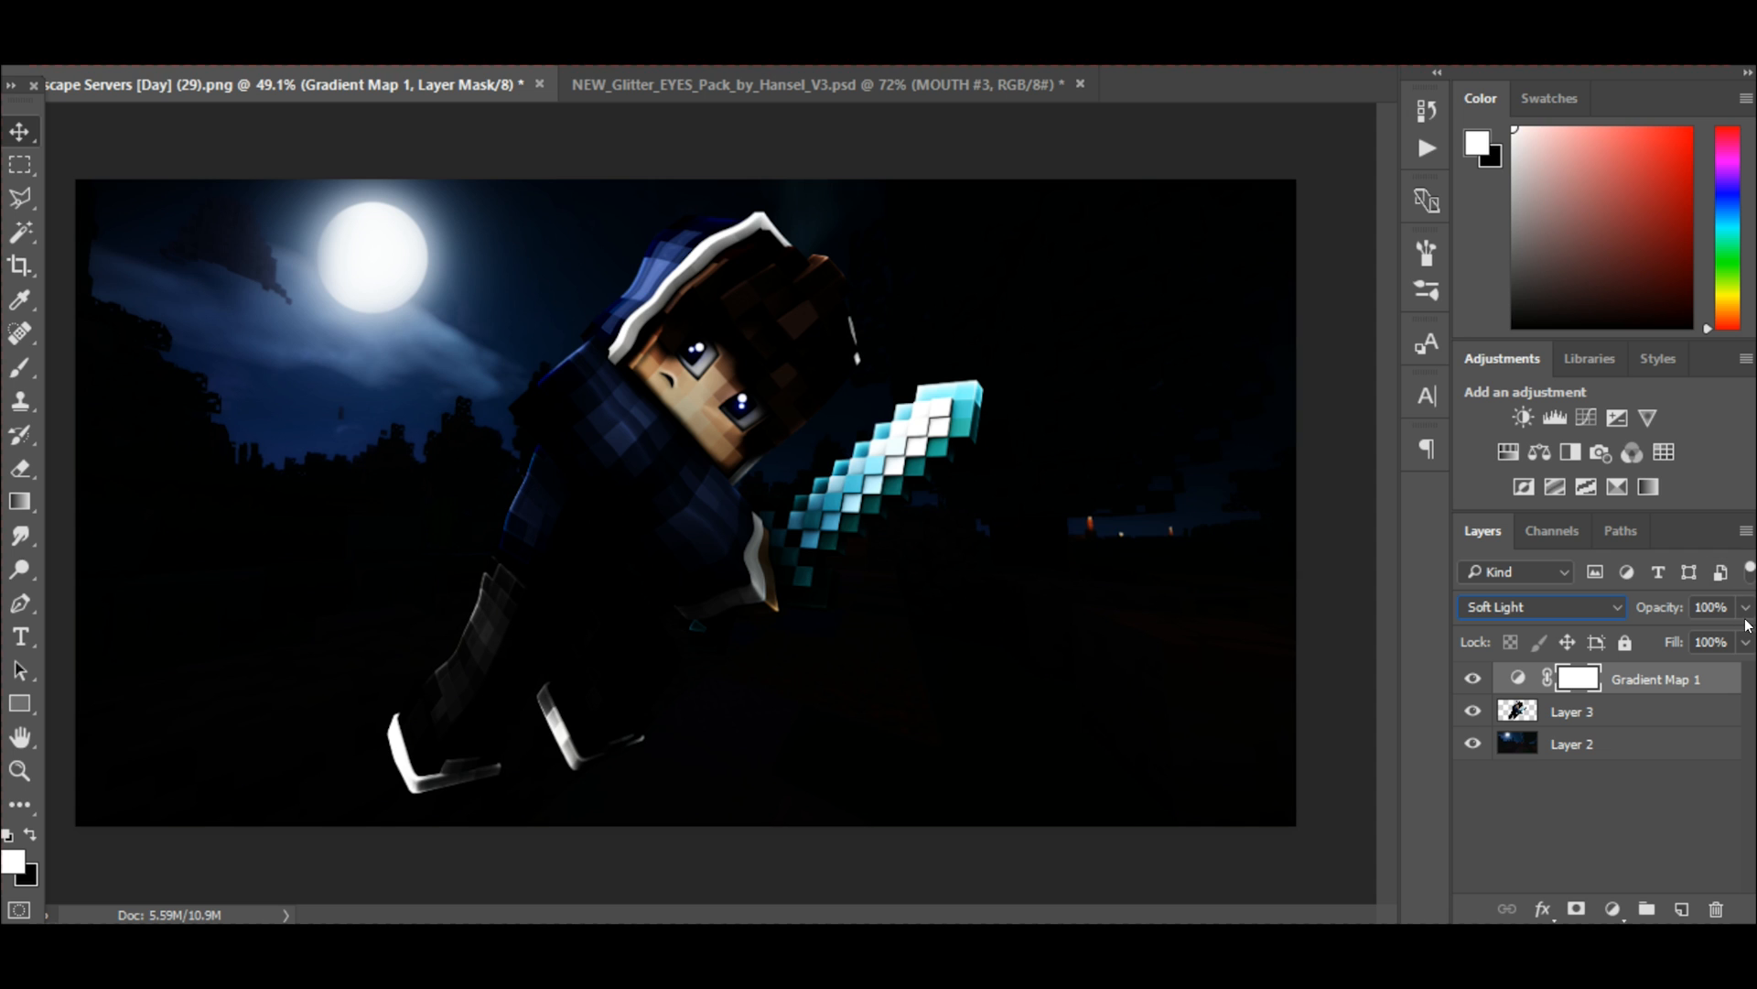
left_click_drag(1746, 607, 1662, 645)
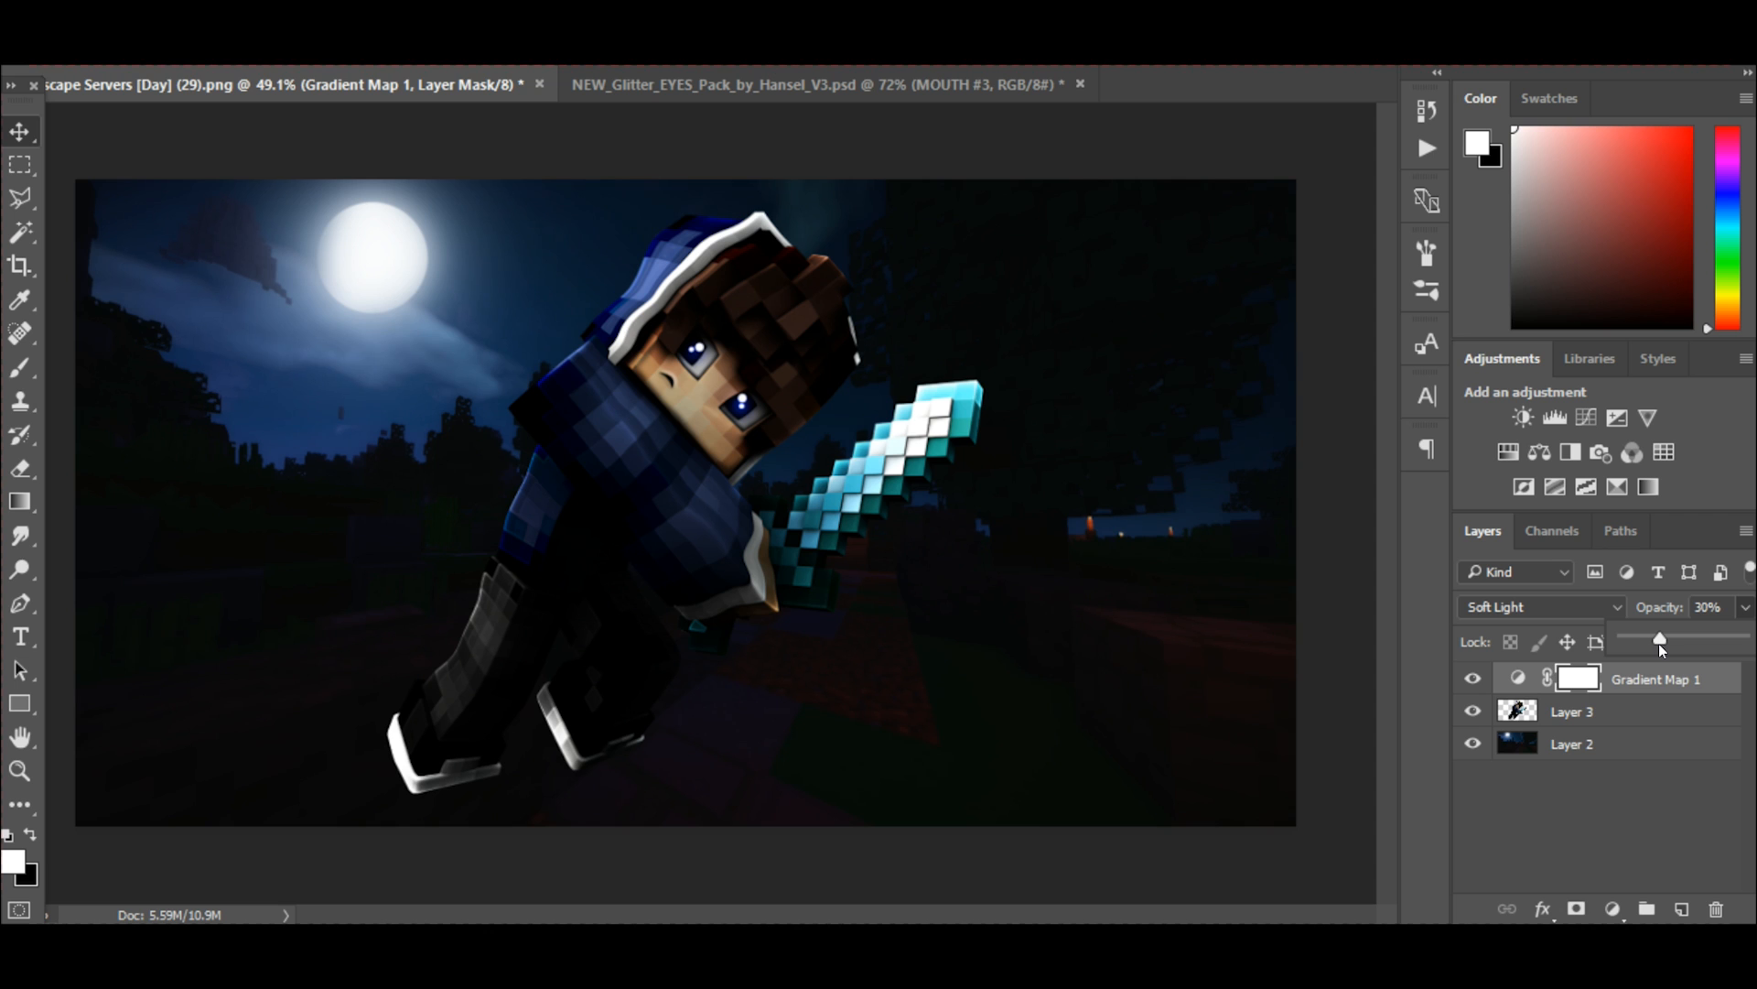
left_click_drag(1656, 645, 1666, 646)
left_click(1747, 610)
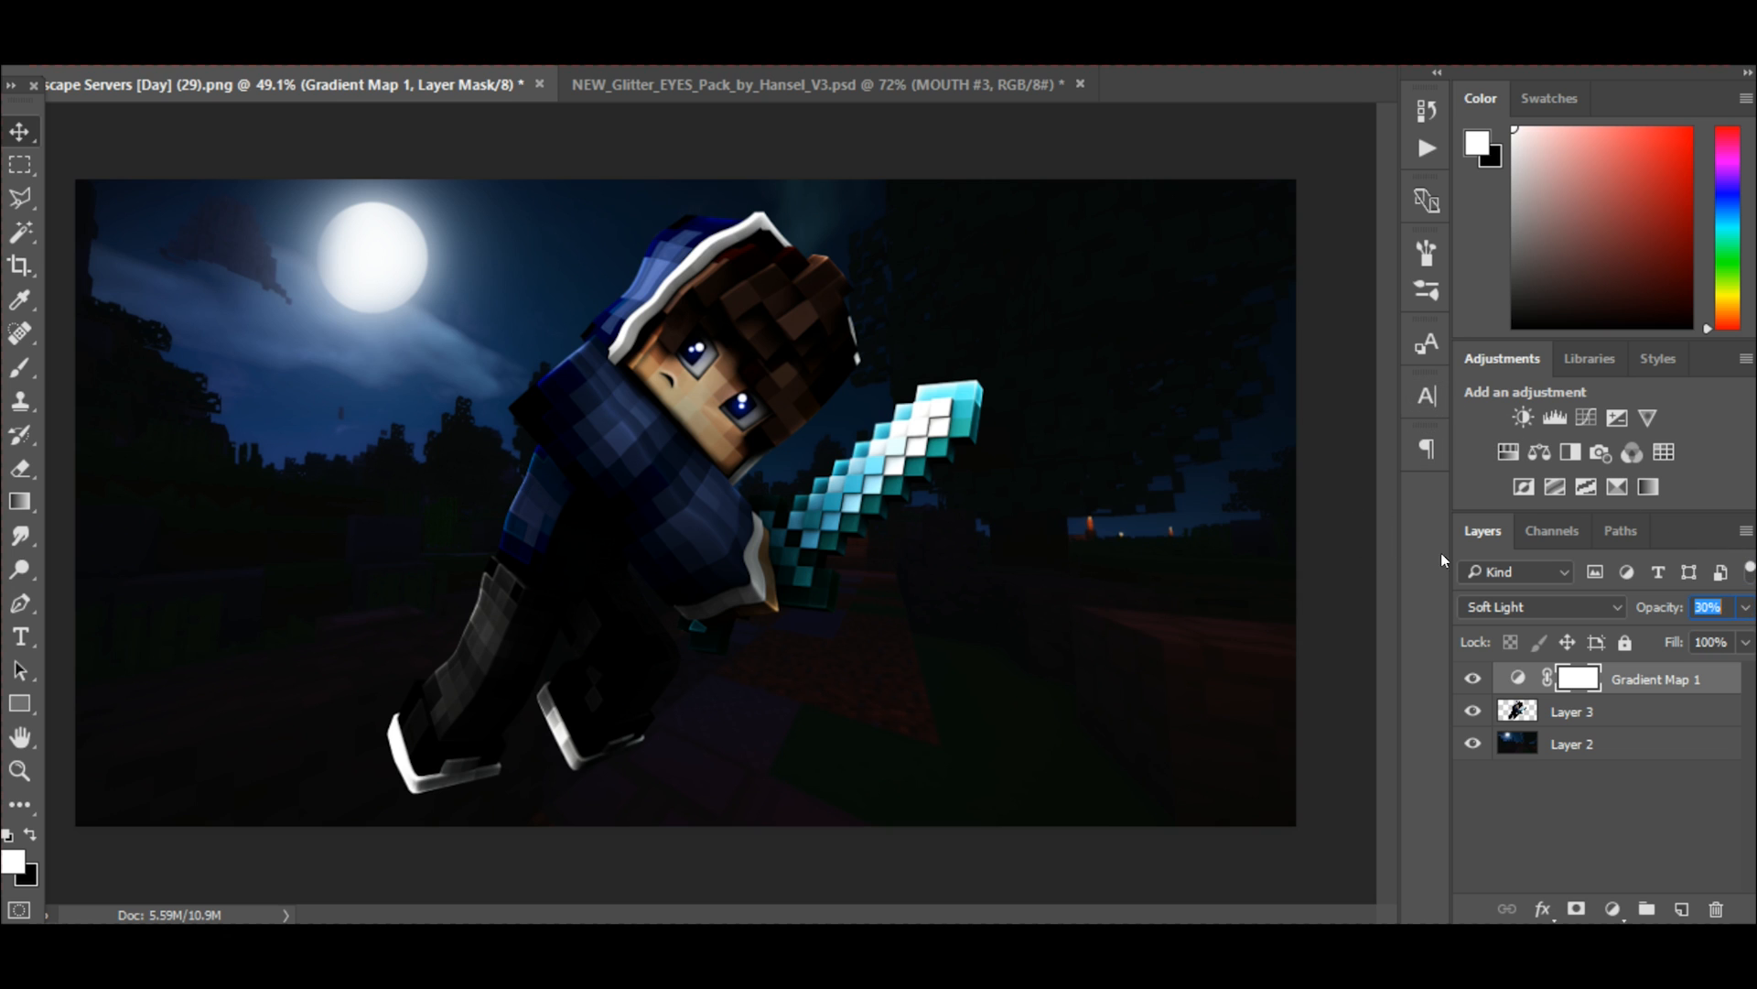
Add an Exposure adjustment layer, raise its exposure to about +0.7 and fine-tune the gamma correction.
left_click(1619, 417)
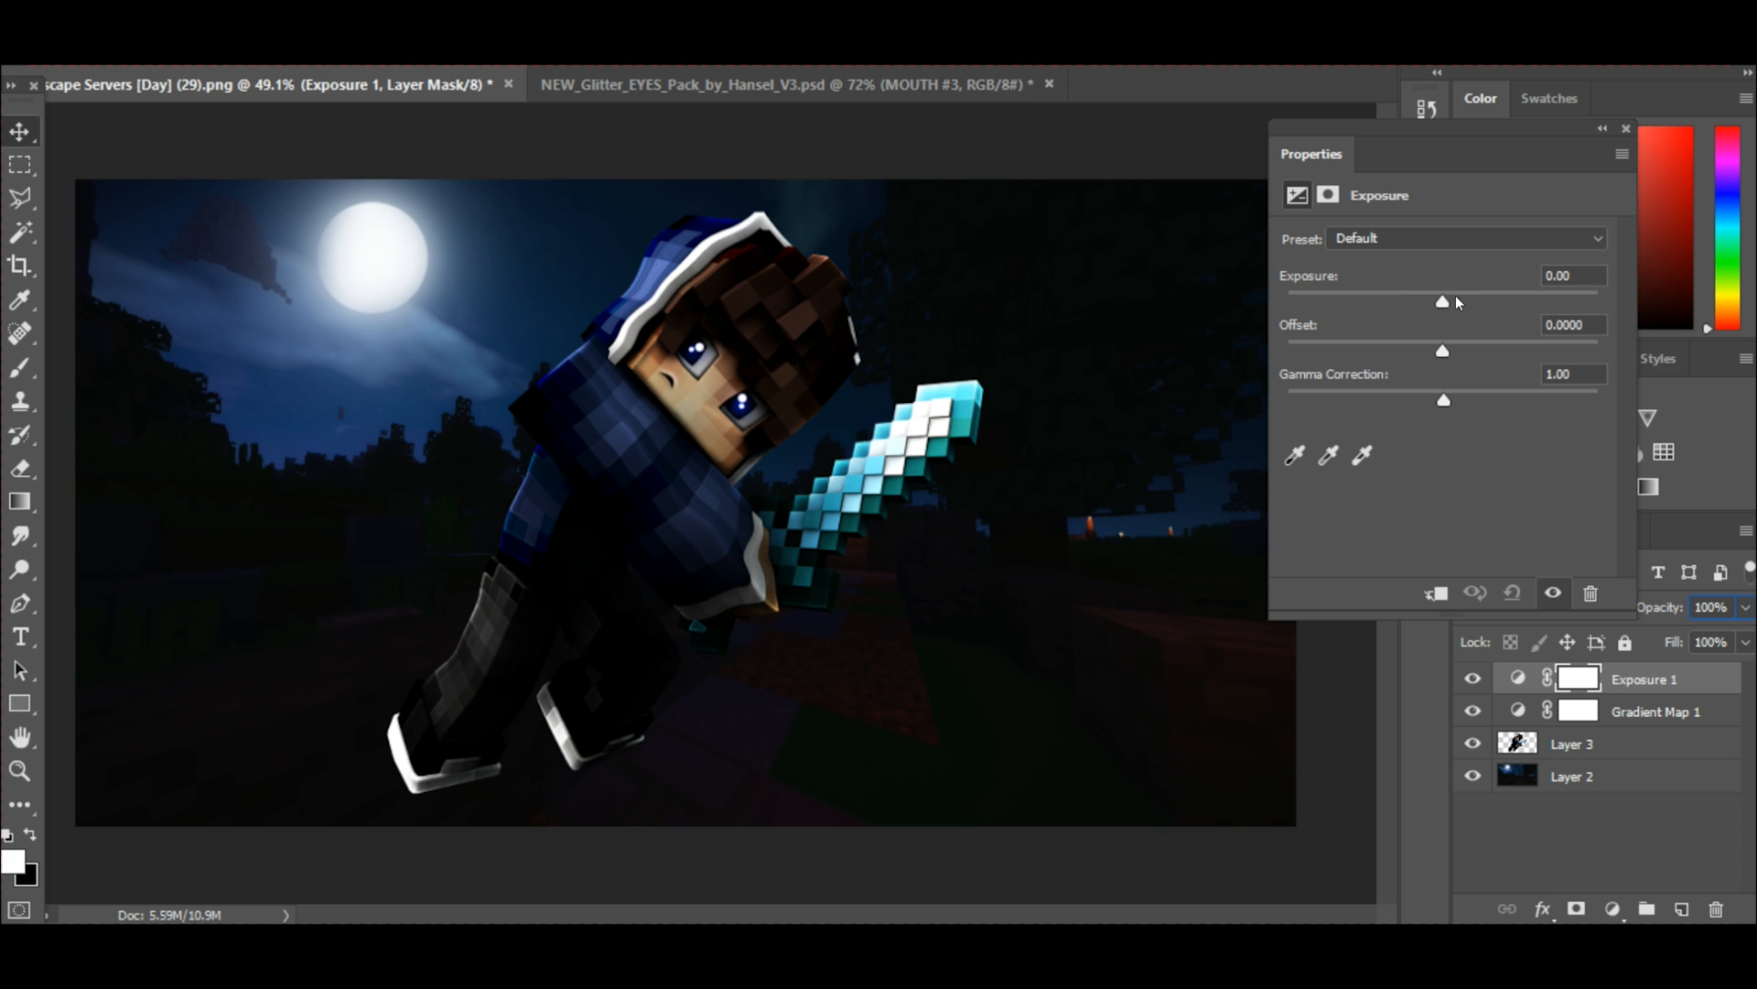
left_click_drag(1442, 302, 1455, 302)
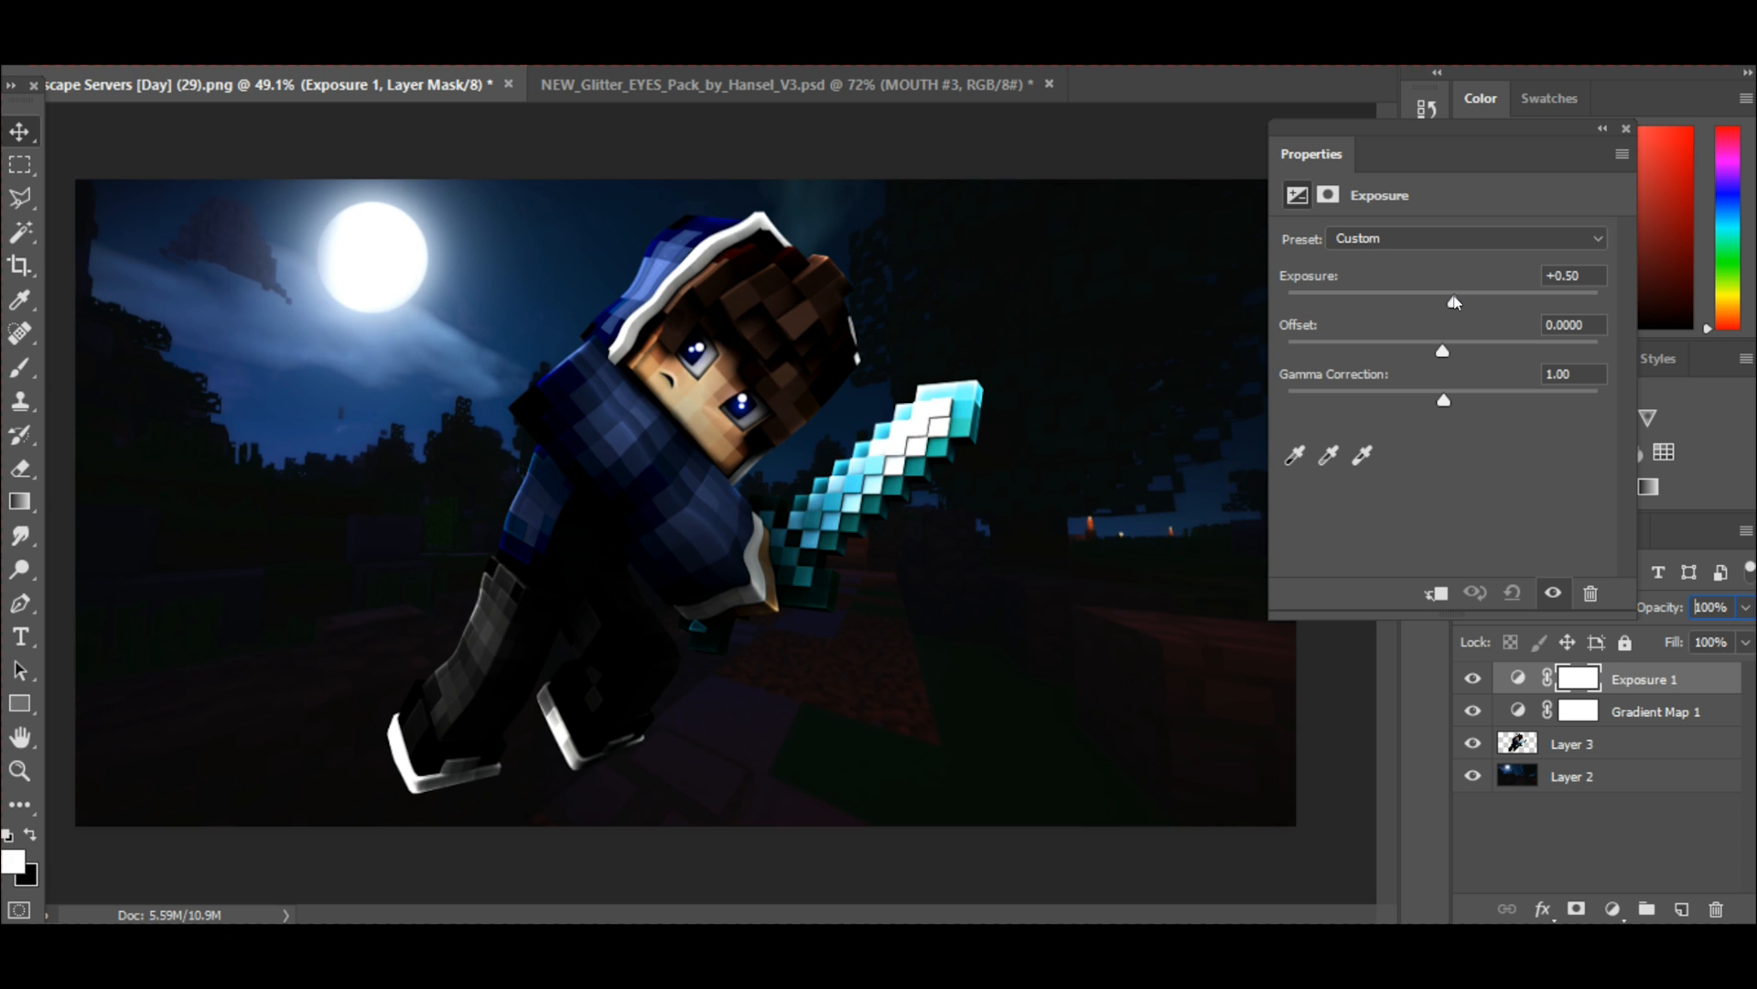
left_click_drag(1459, 302, 1458, 302)
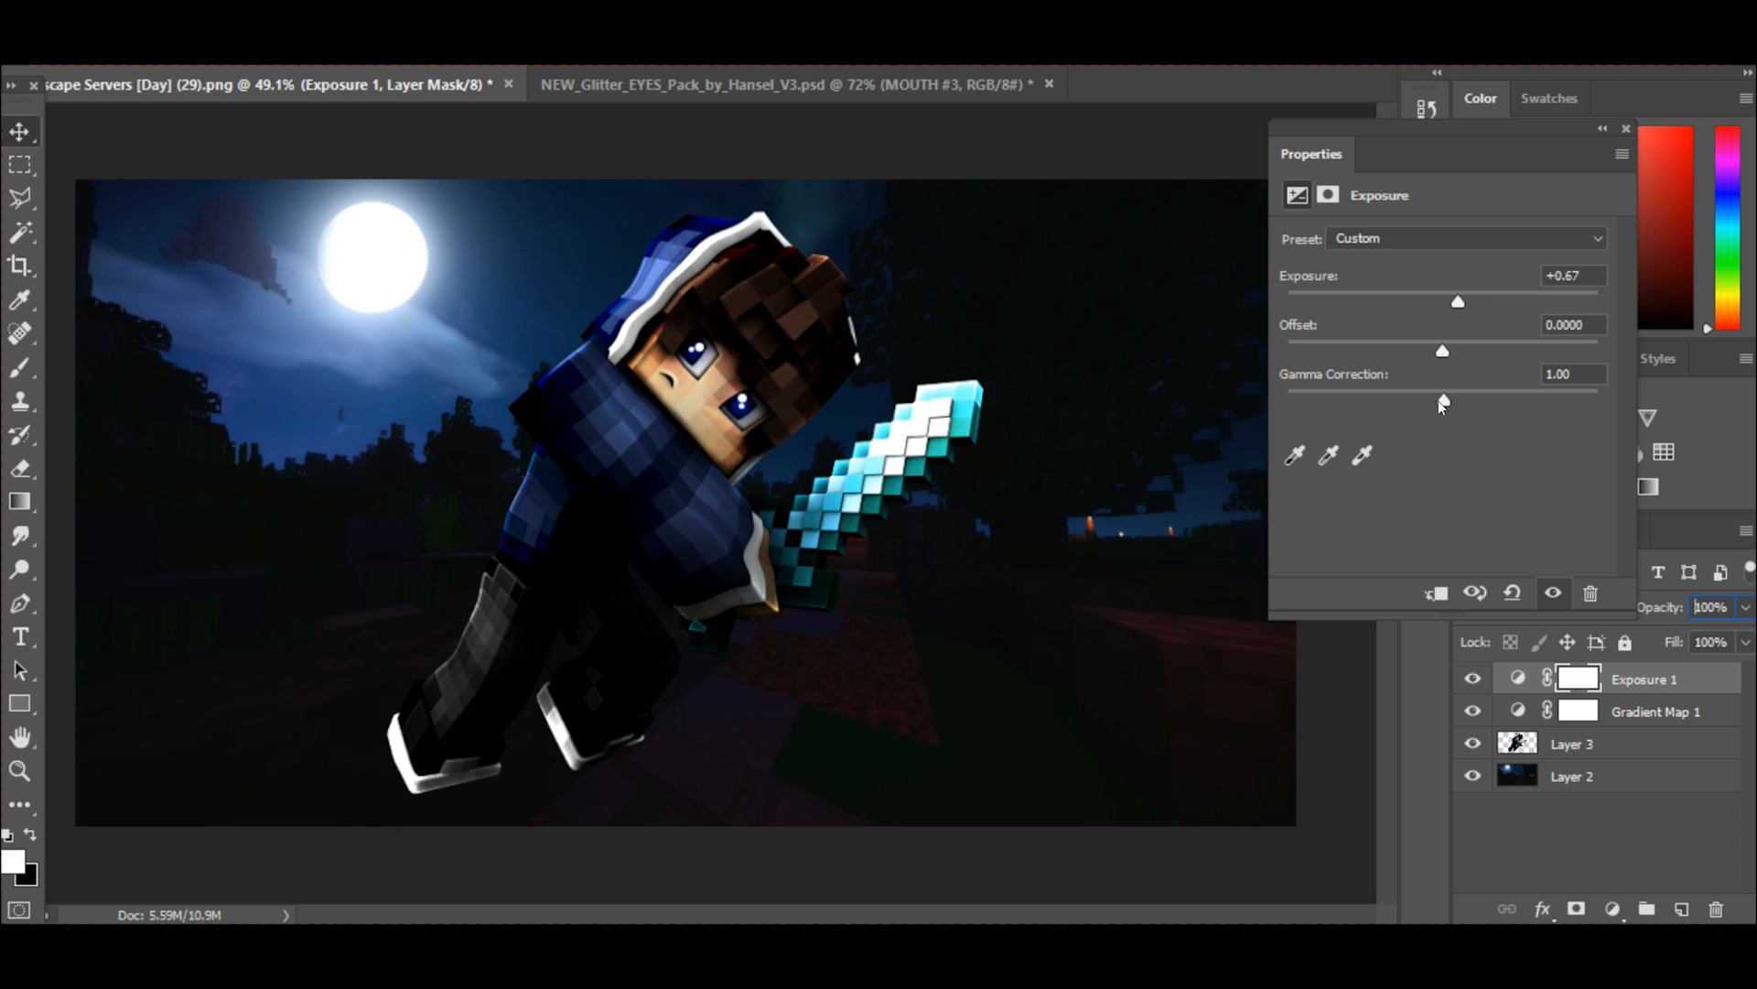
left_click_drag(1444, 403, 1453, 404)
left_click_drag(1459, 302, 1461, 305)
left_click(1626, 128)
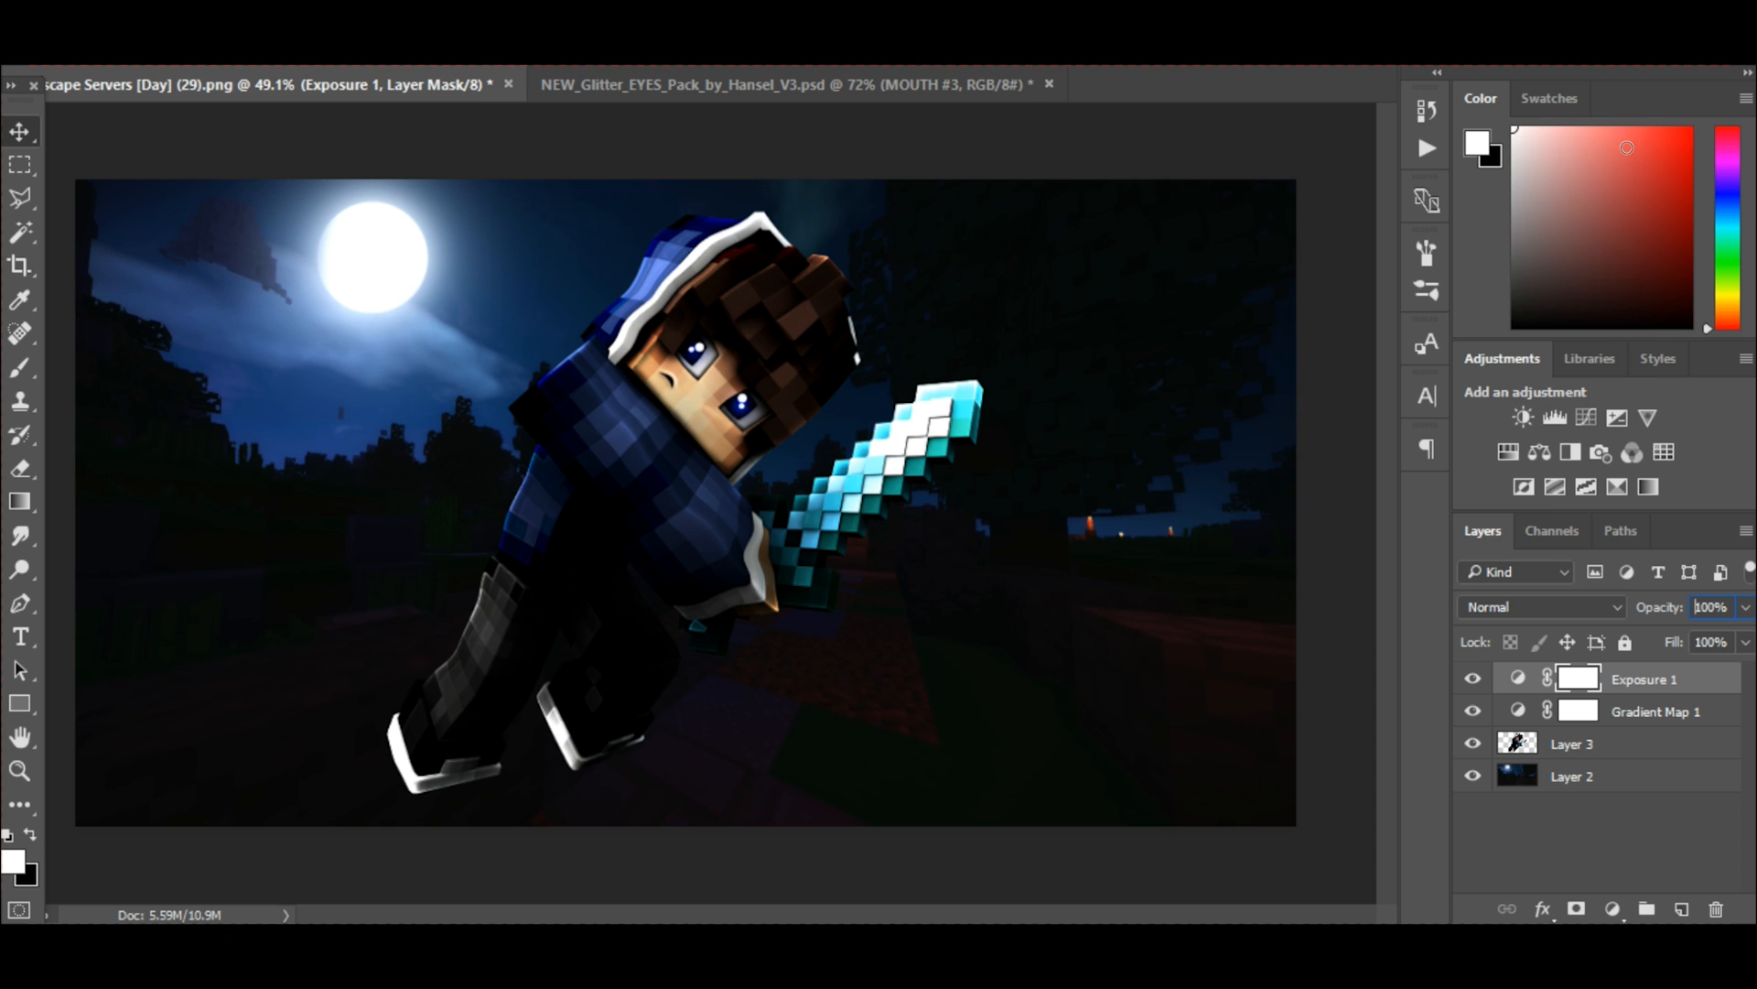
Add a Photo Filter adjustment layer and change its filter color to a saturated medium blue.
left_click(1595, 452)
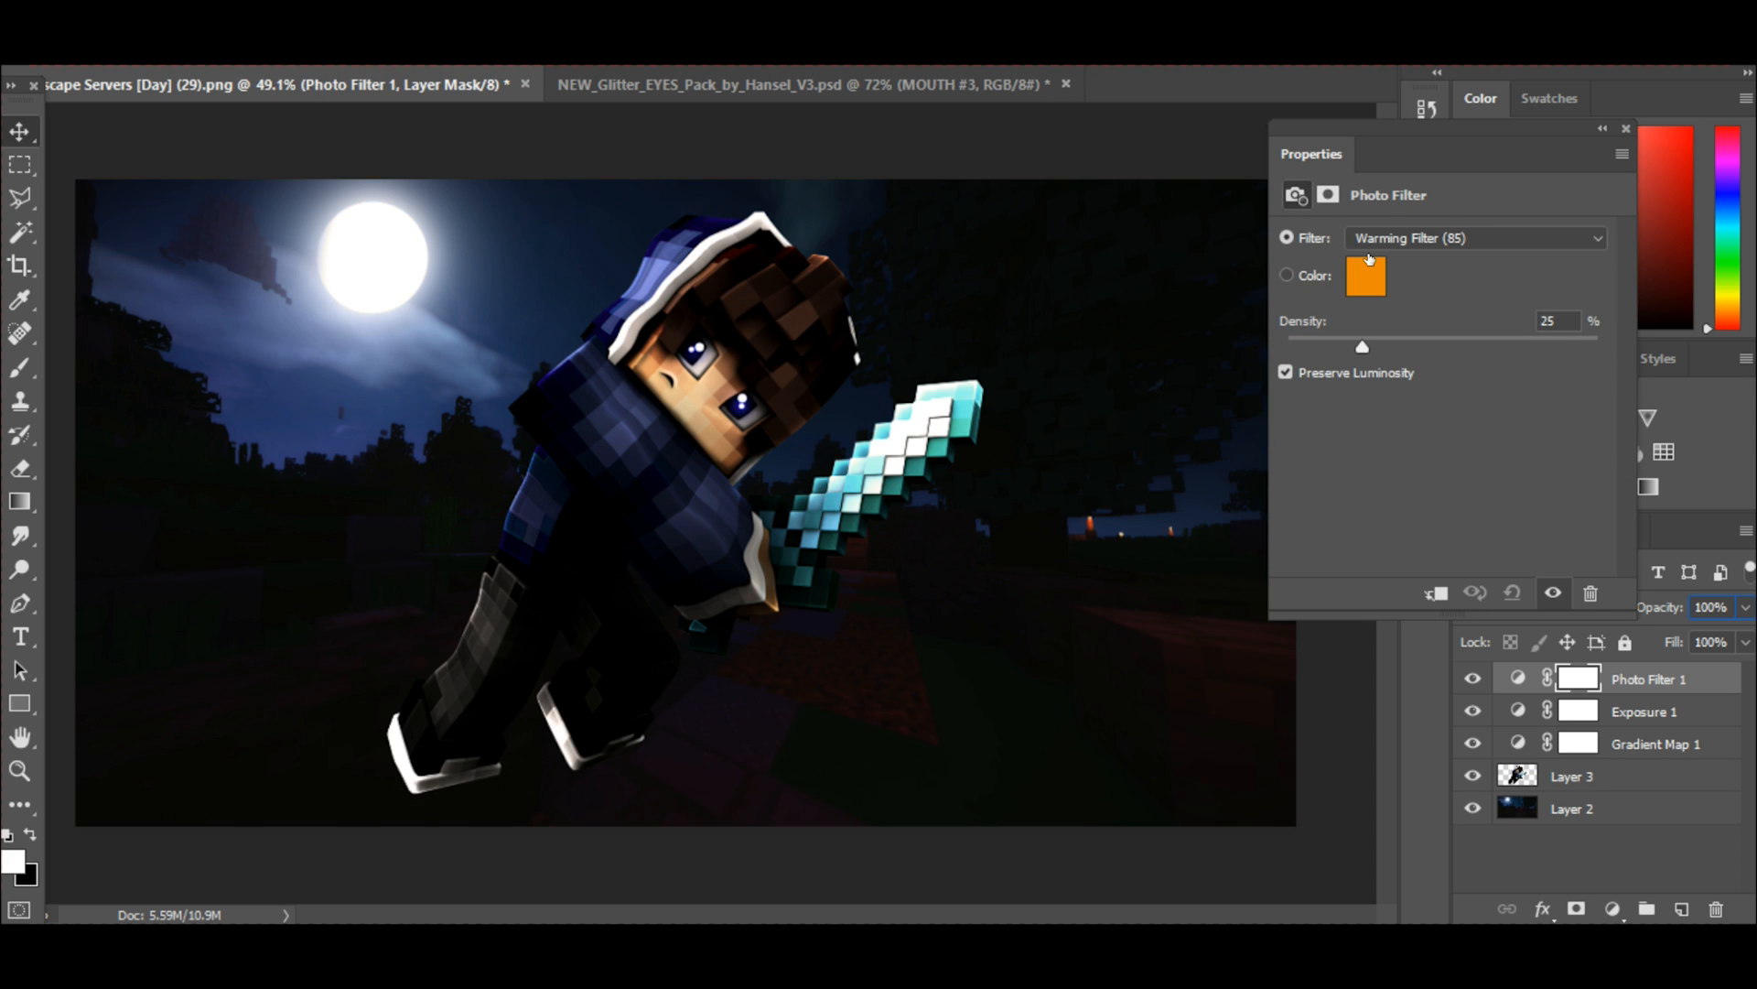
left_click(1368, 273)
left_click(1398, 352)
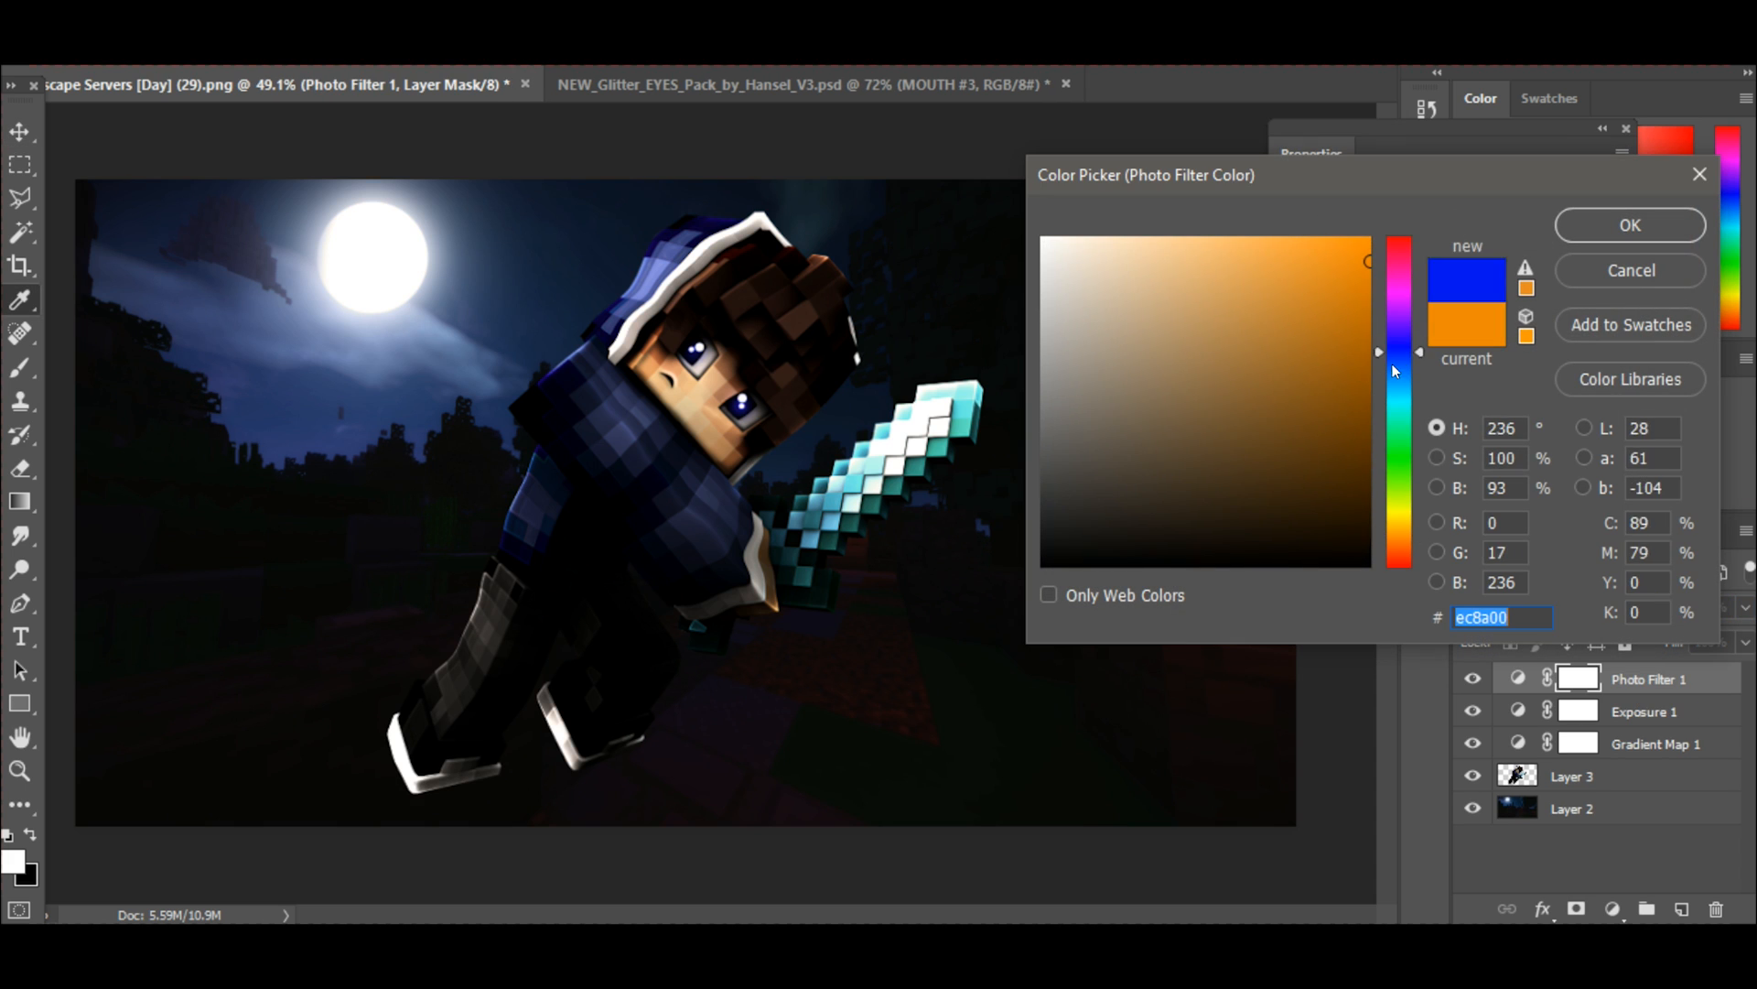
left_click_drag(1392, 364, 1393, 388)
left_click_drag(1325, 330, 1234, 229)
mouse_move(1315, 370)
left_mouse_down()
mouse_move(1438, 380)
mouse_move(1426, 311)
left_mouse_up()
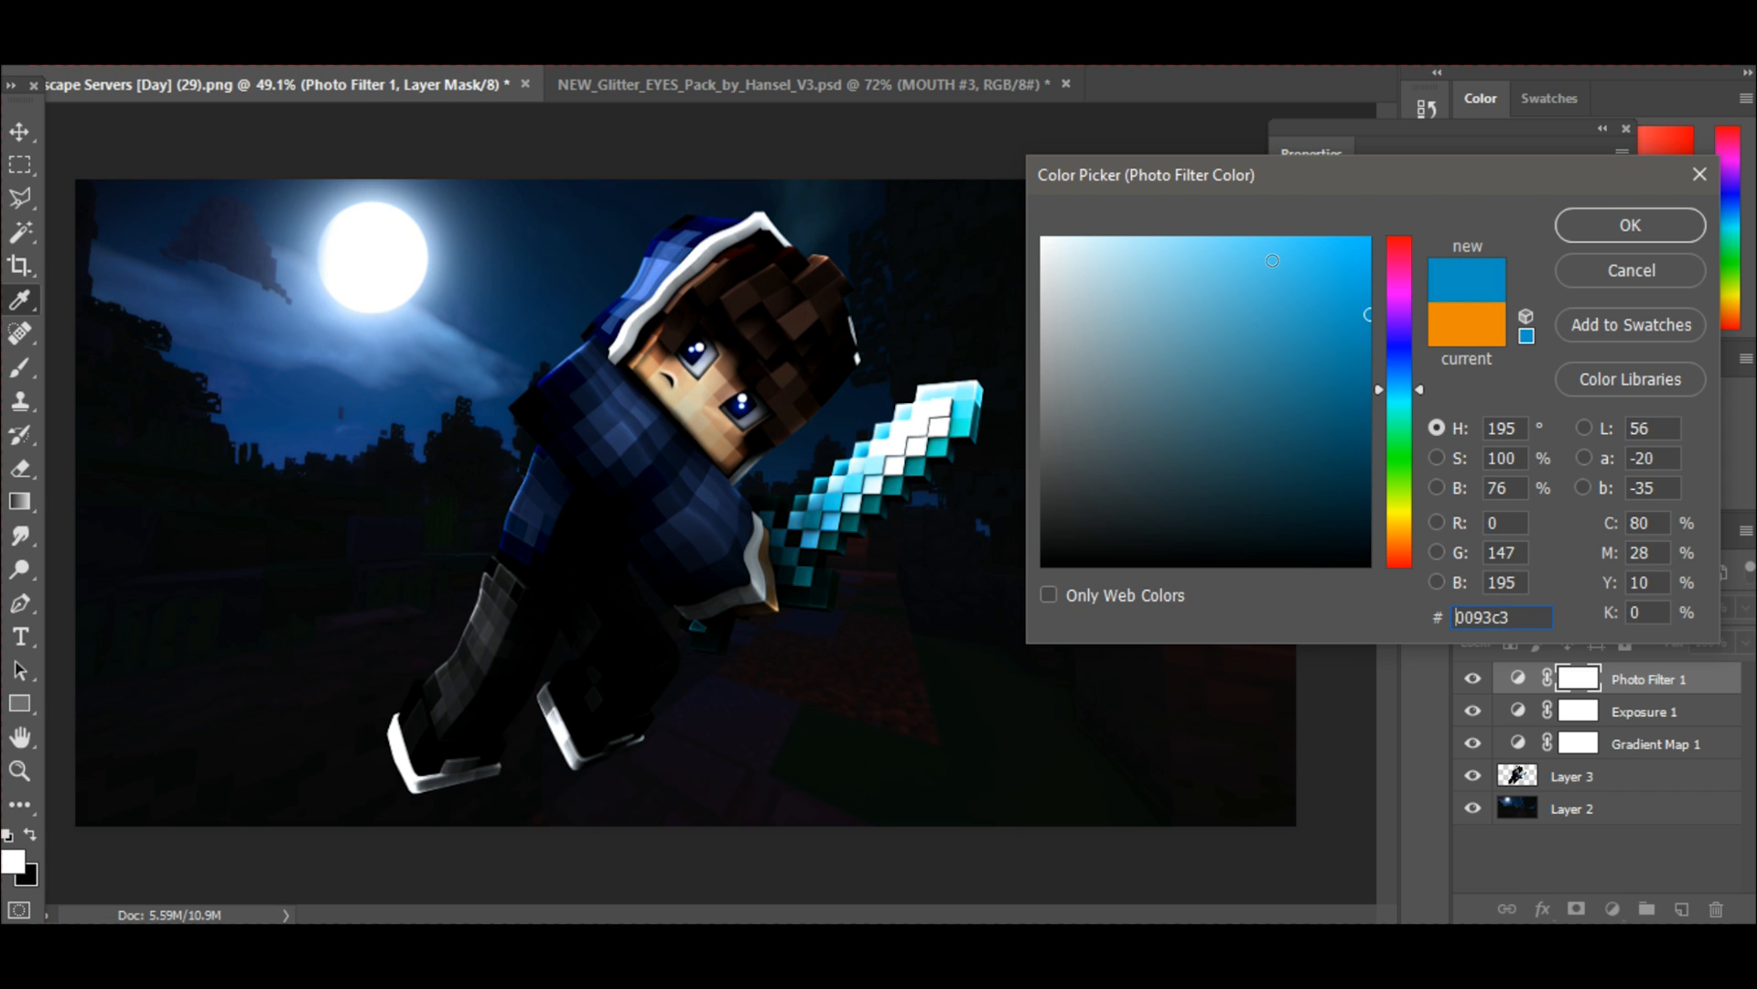
mouse_move(1318, 353)
left_mouse_down()
mouse_move(1338, 353)
mouse_move(1372, 256)
mouse_move(1372, 350)
left_mouse_up()
left_click(1593, 222)
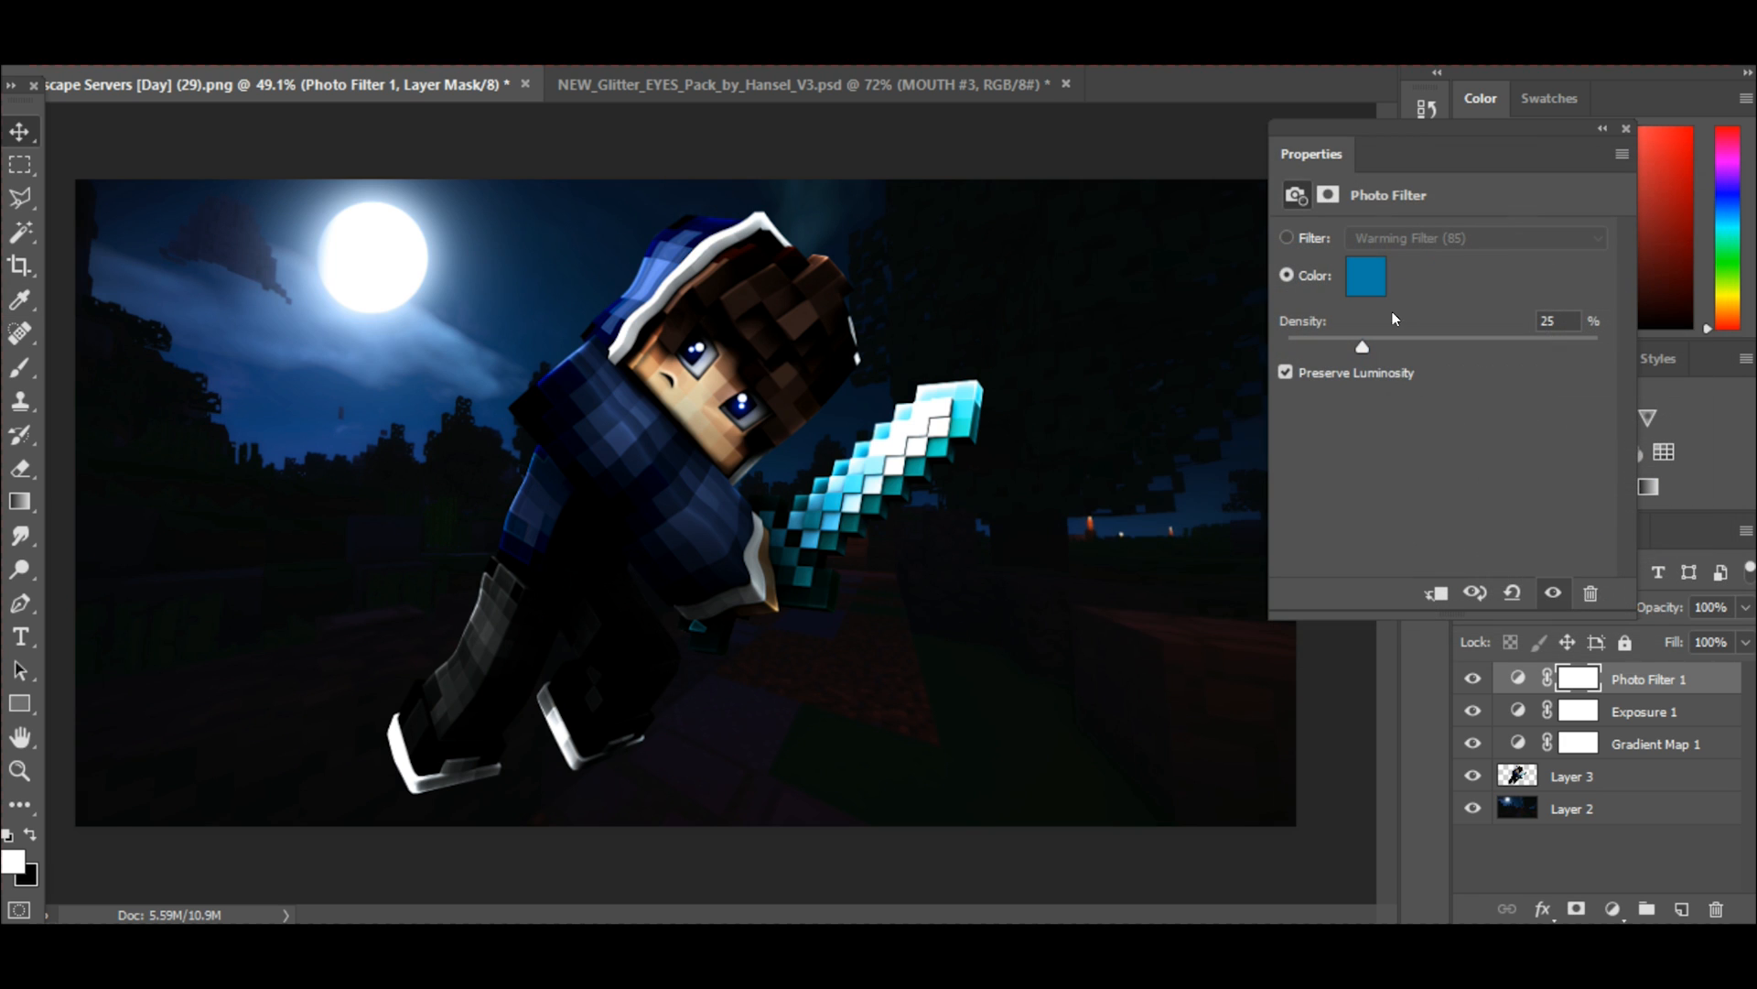
Moderately increase the density of the blue Photo Filter to tint the whole night scene more strongly.
left_click_drag(1368, 341, 1412, 349)
left_click_drag(1427, 345, 1411, 346)
left_click(1627, 130)
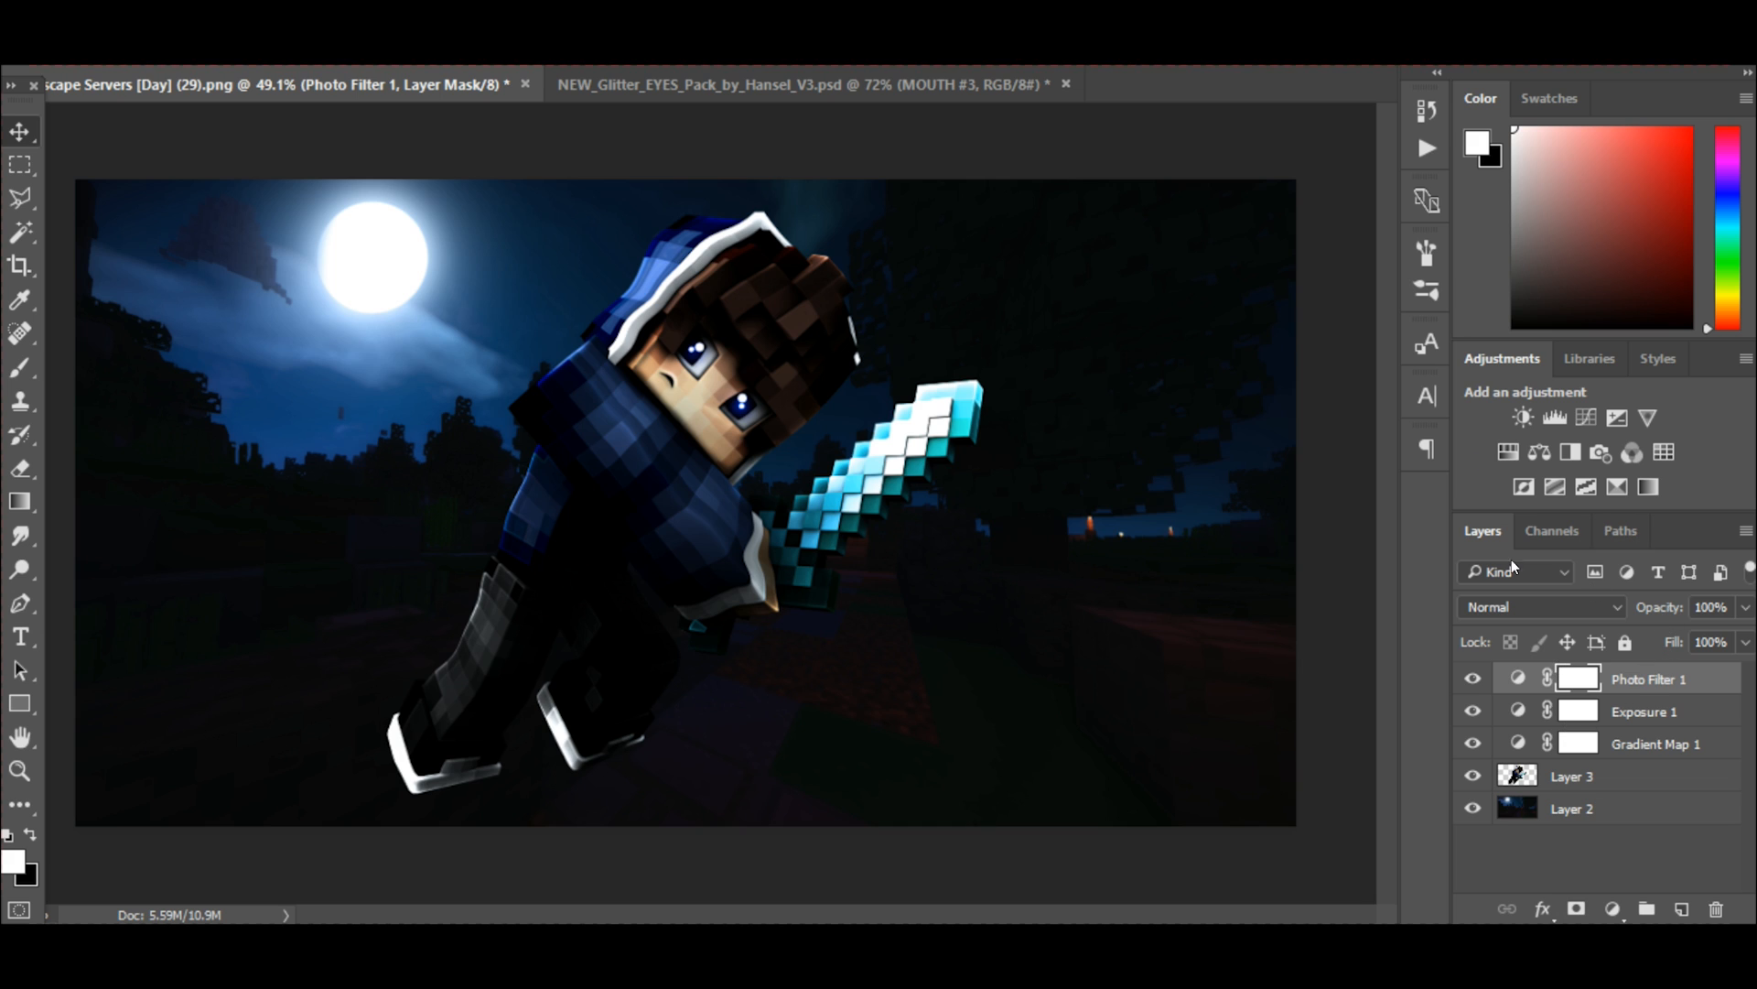
Add a Curves adjustment layer, raise the highlights on its RGB curve and pull the shadows slightly back down.
left_click(1578, 421)
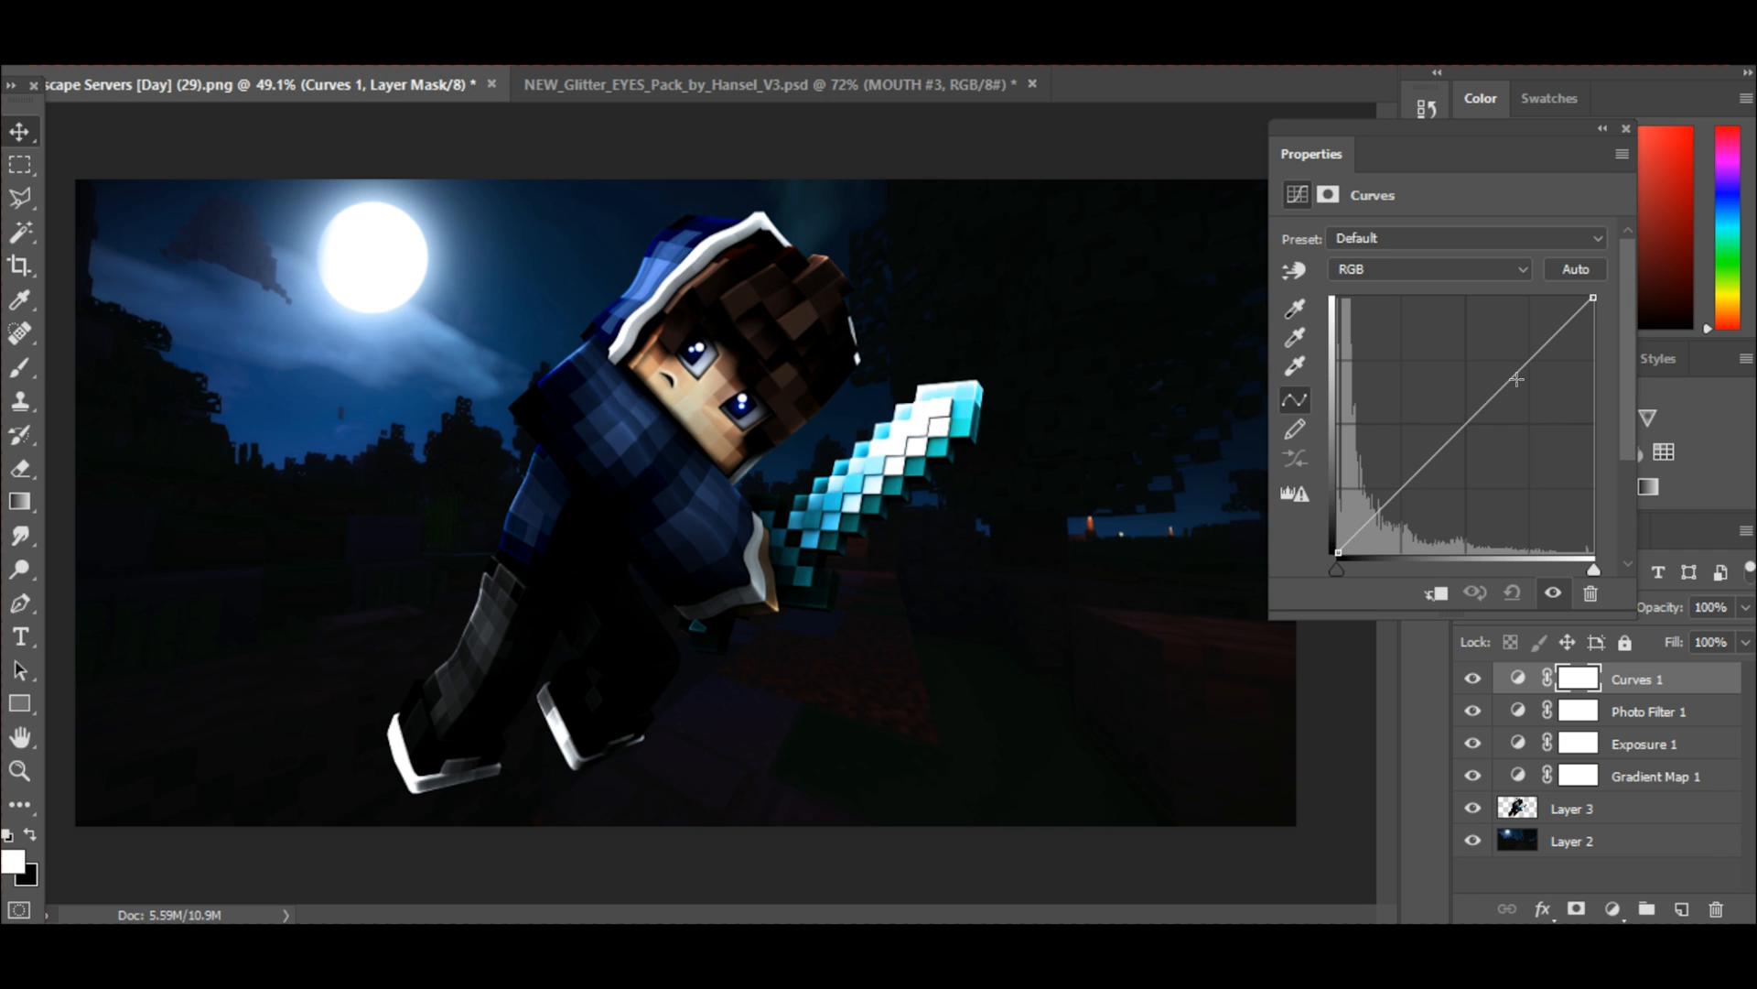
left_click(1516, 366)
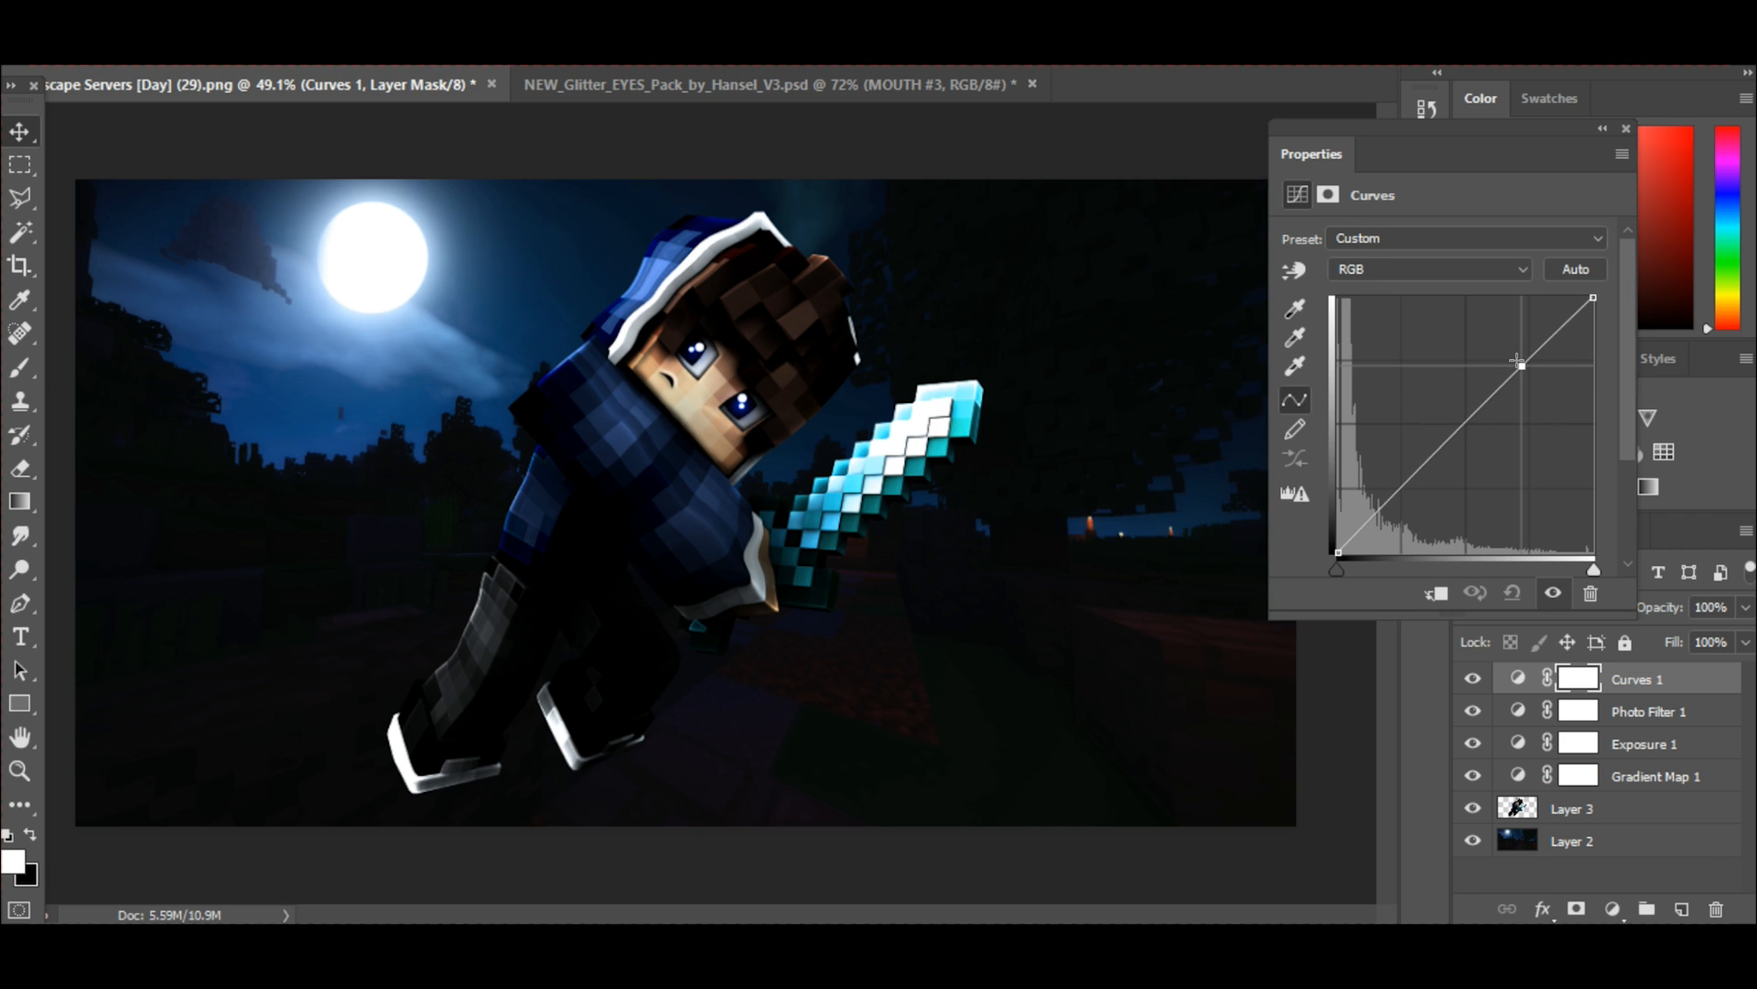
left_click_drag(1517, 360, 1504, 352)
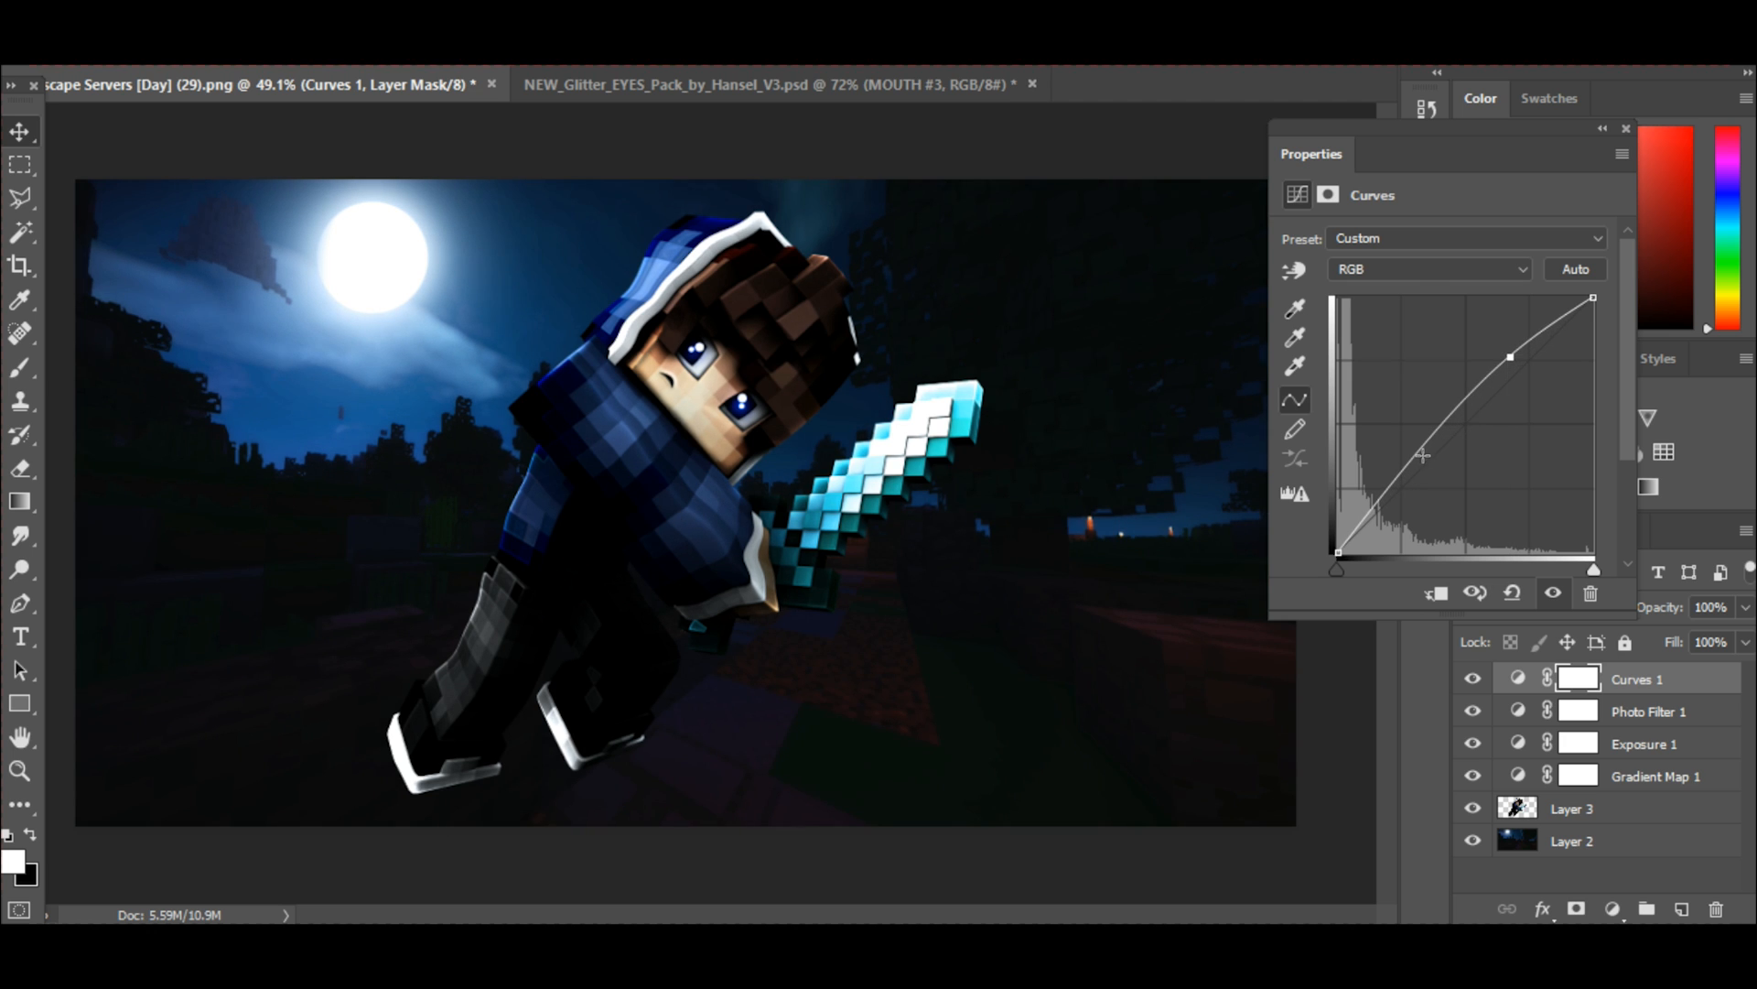
left_click_drag(1393, 470, 1400, 483)
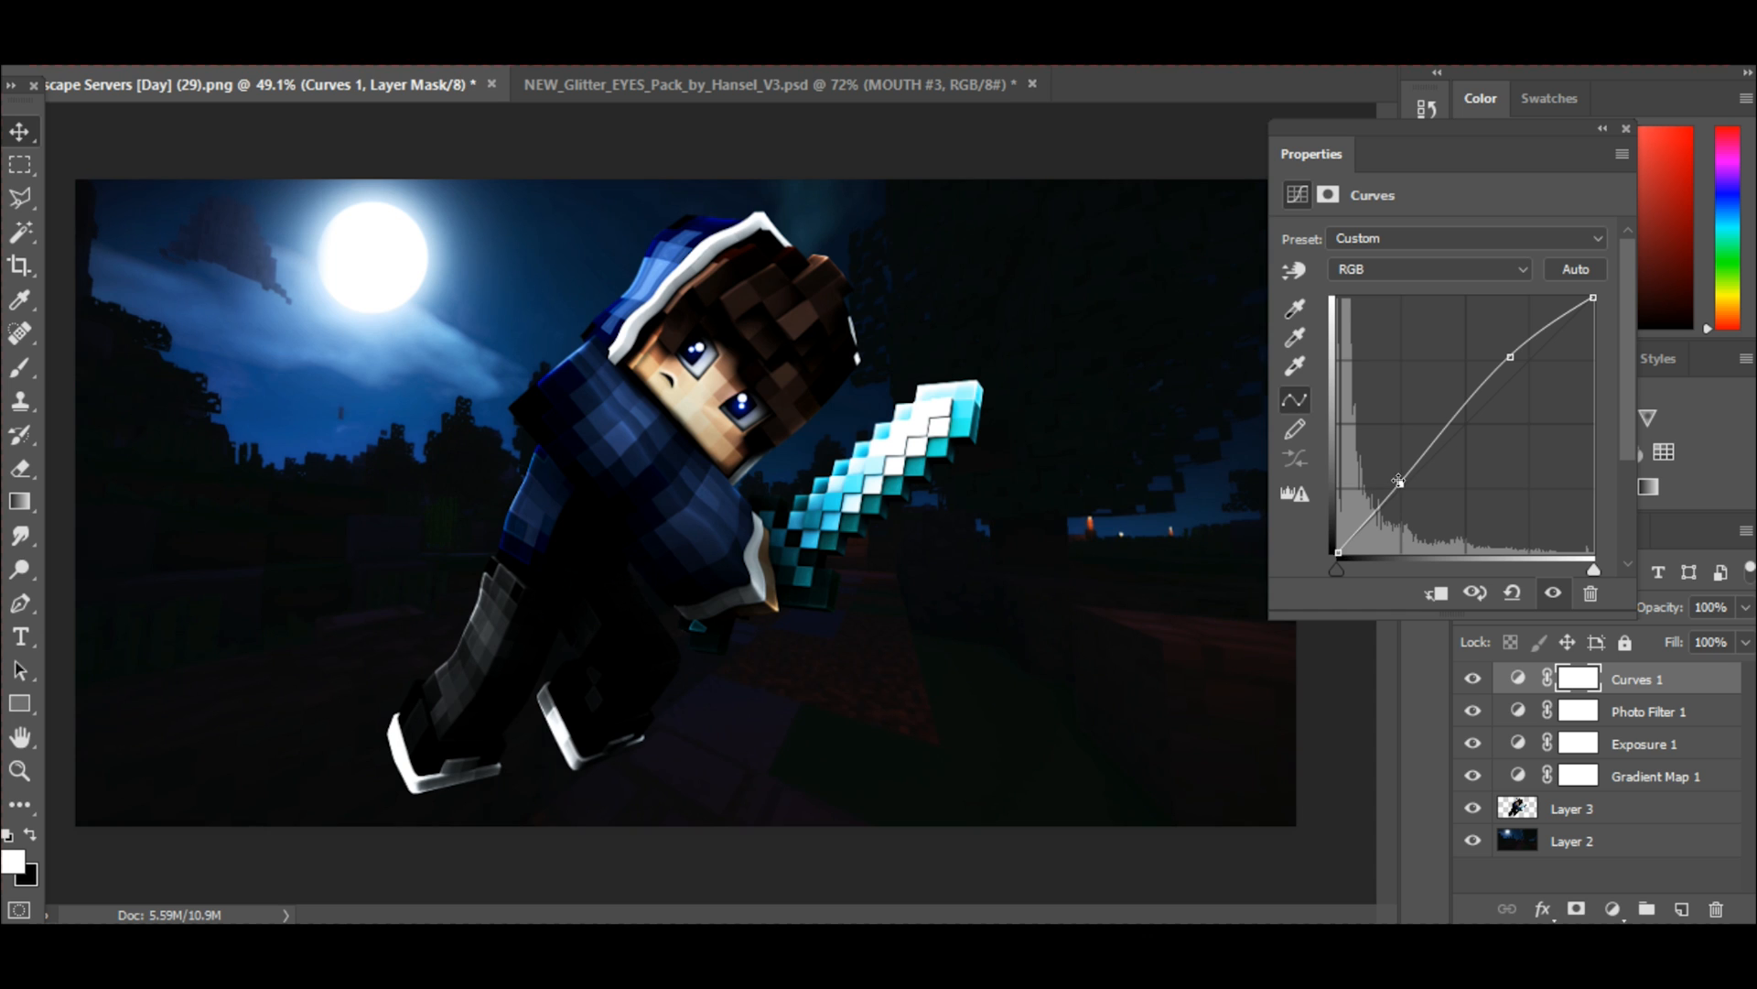
left_click(1627, 129)
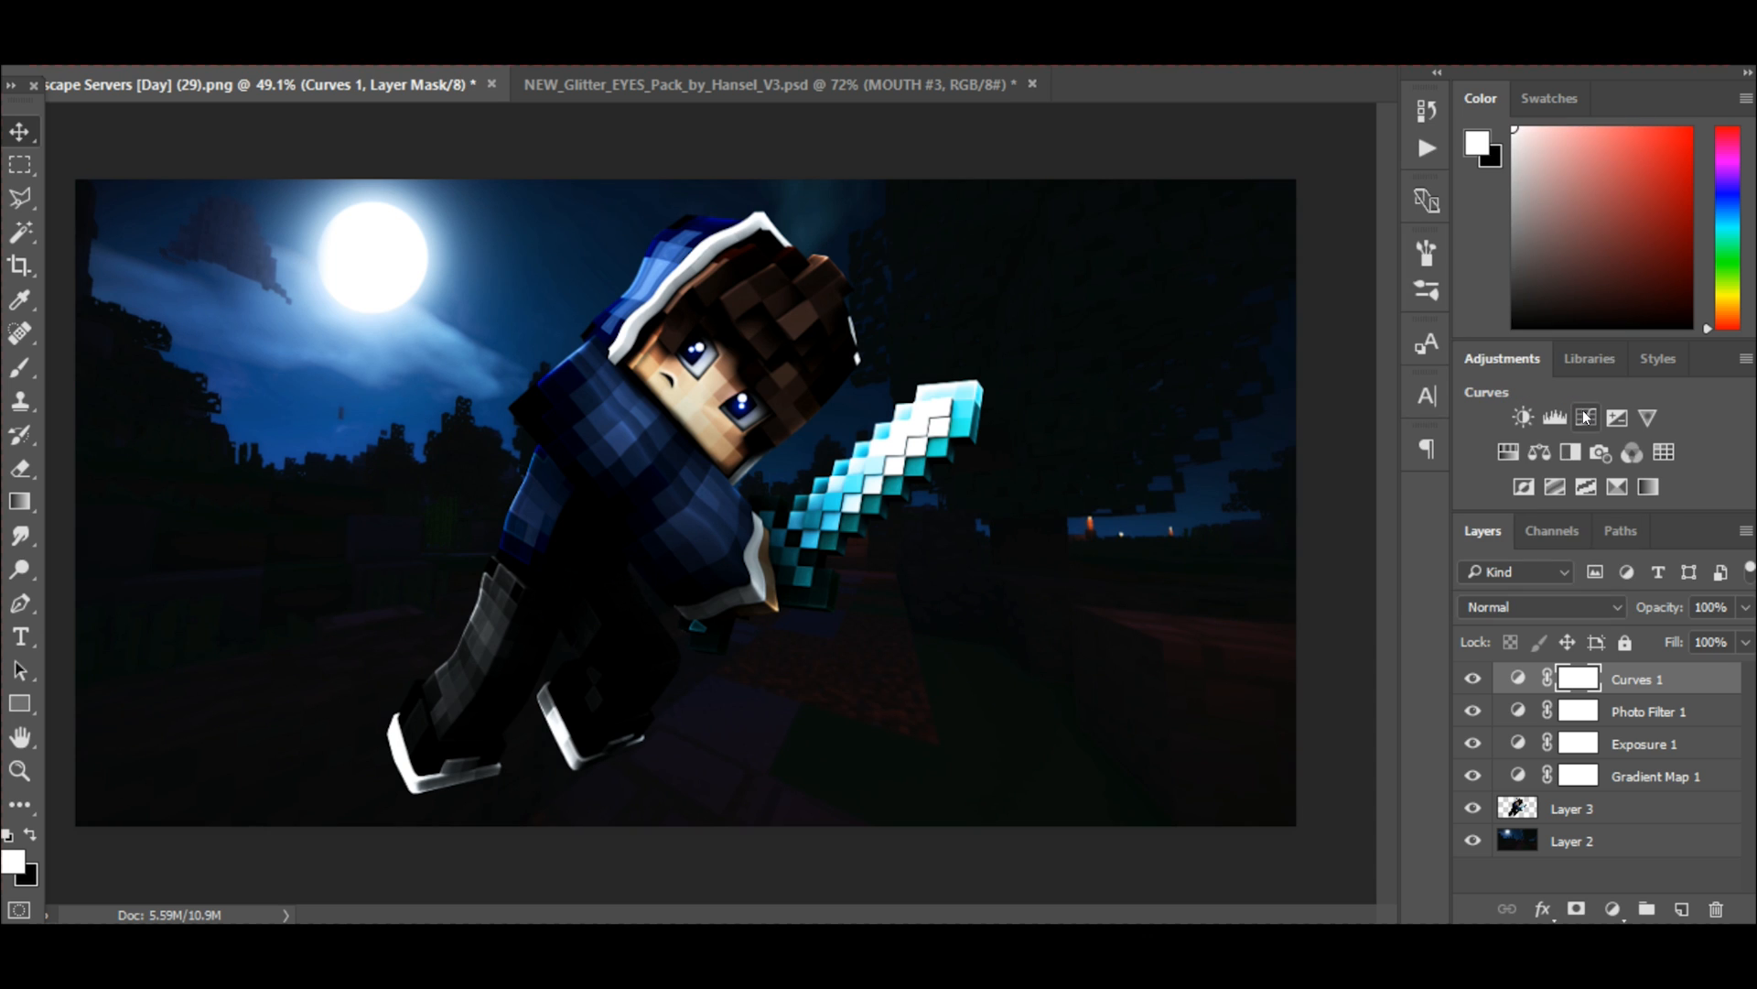
Add a second Curves adjustment layer and slightly lower its Red channel curve with a highlight point and a shadow point.
left_click(1584, 418)
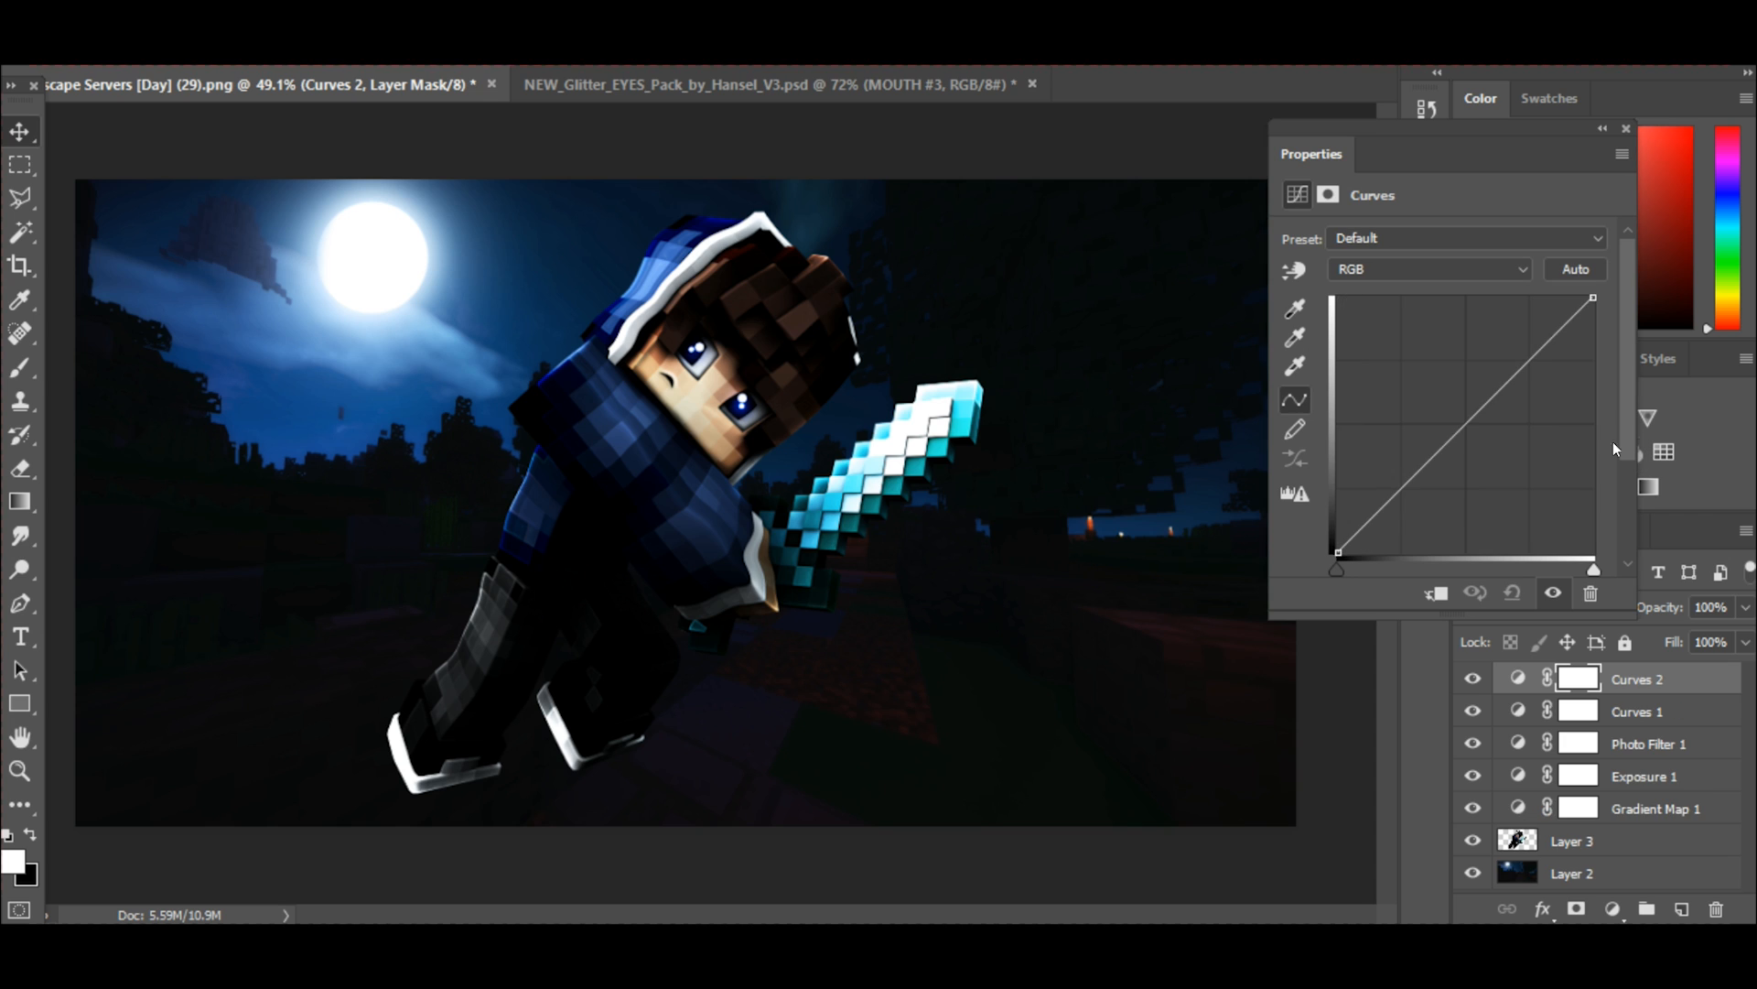
left_click(1375, 266)
left_click(1366, 308)
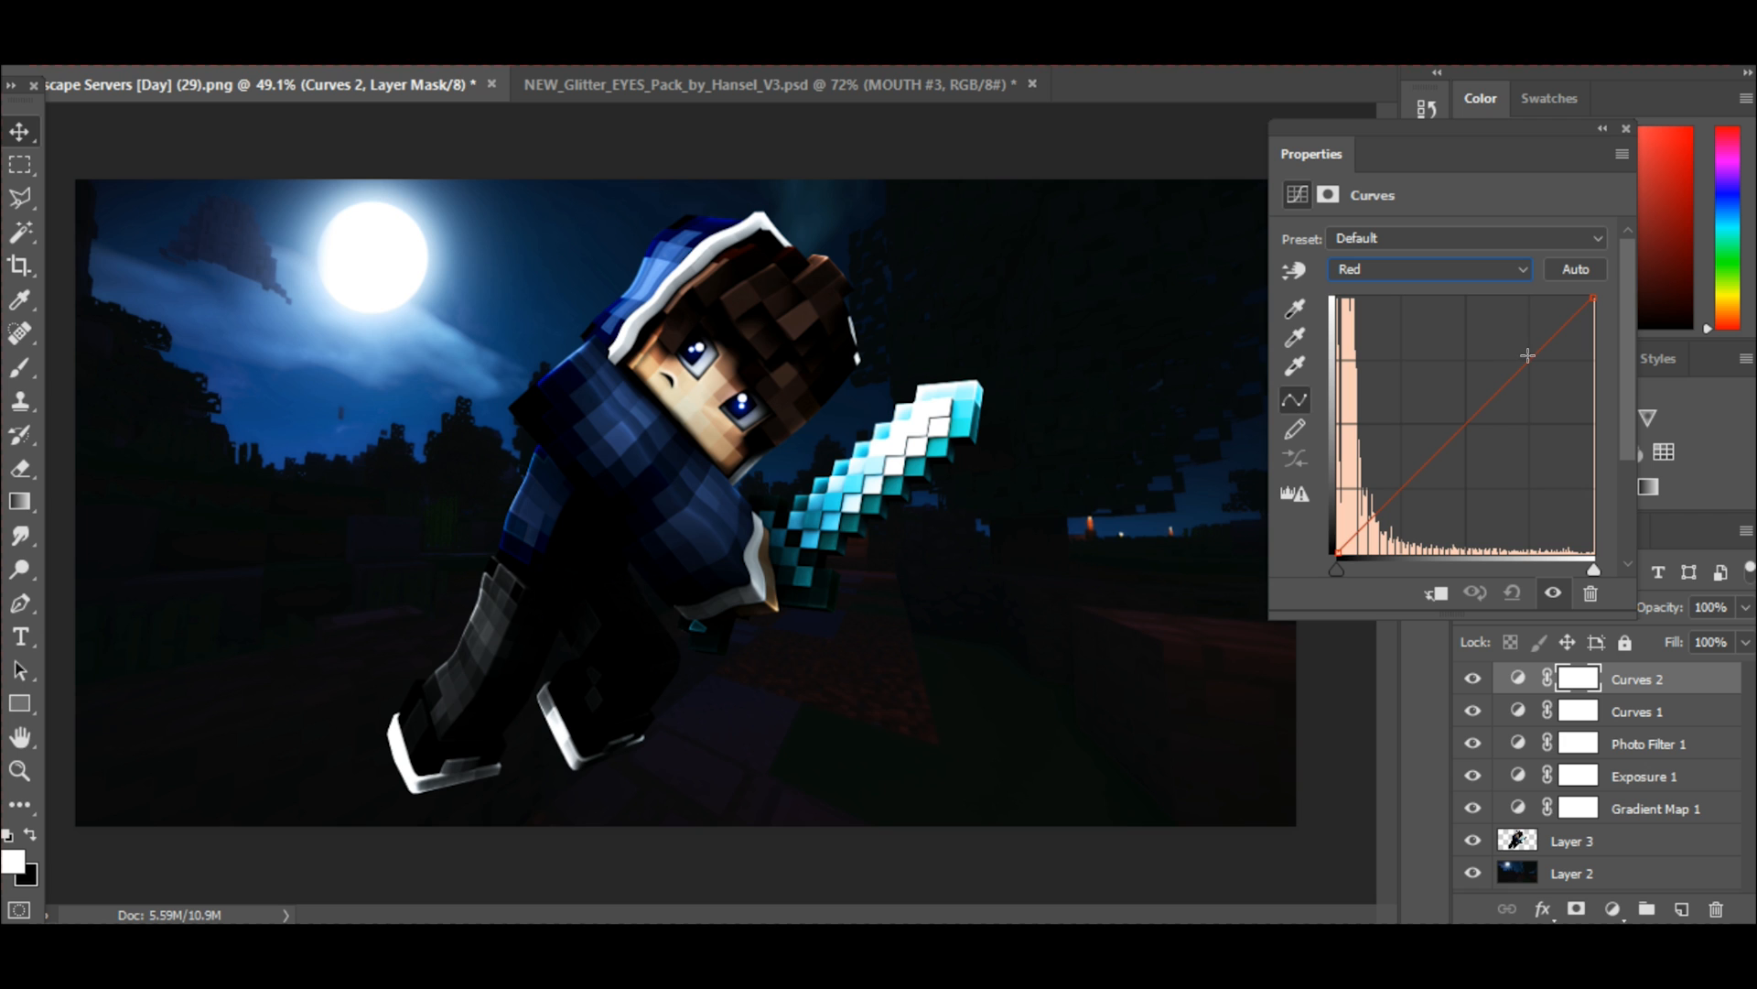
left_click_drag(1533, 344, 1540, 350)
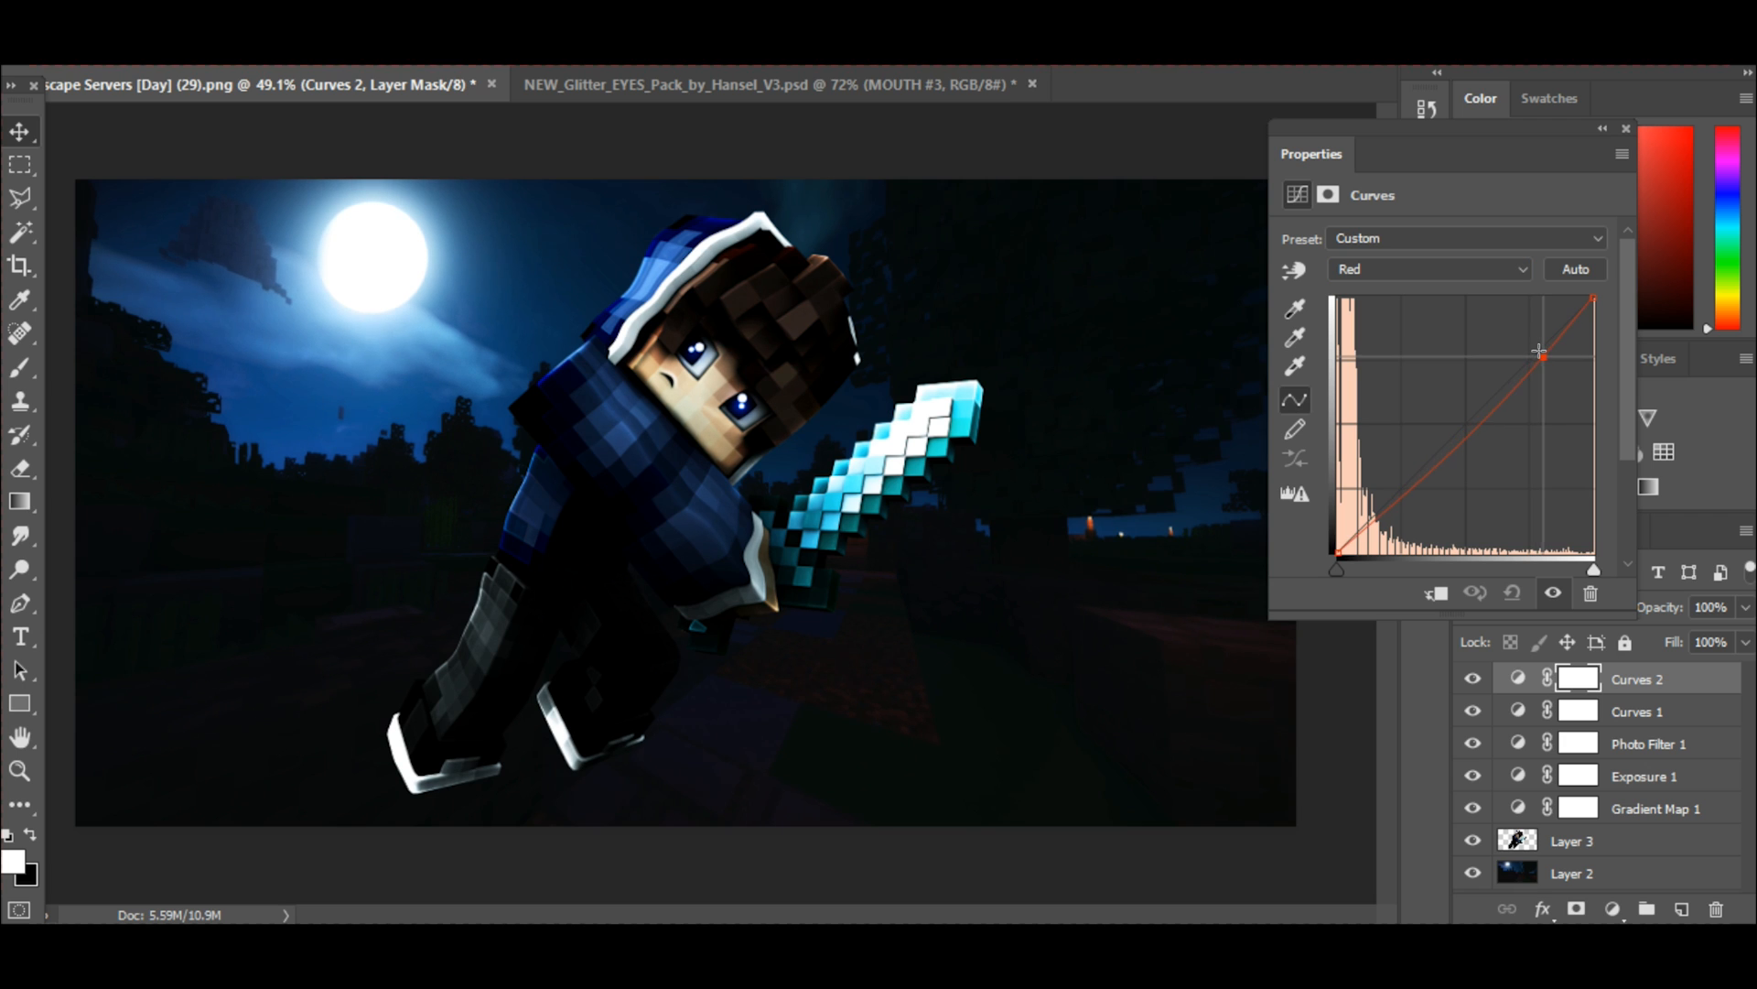
left_click(1392, 499)
left_click_drag(1391, 499, 1392, 492)
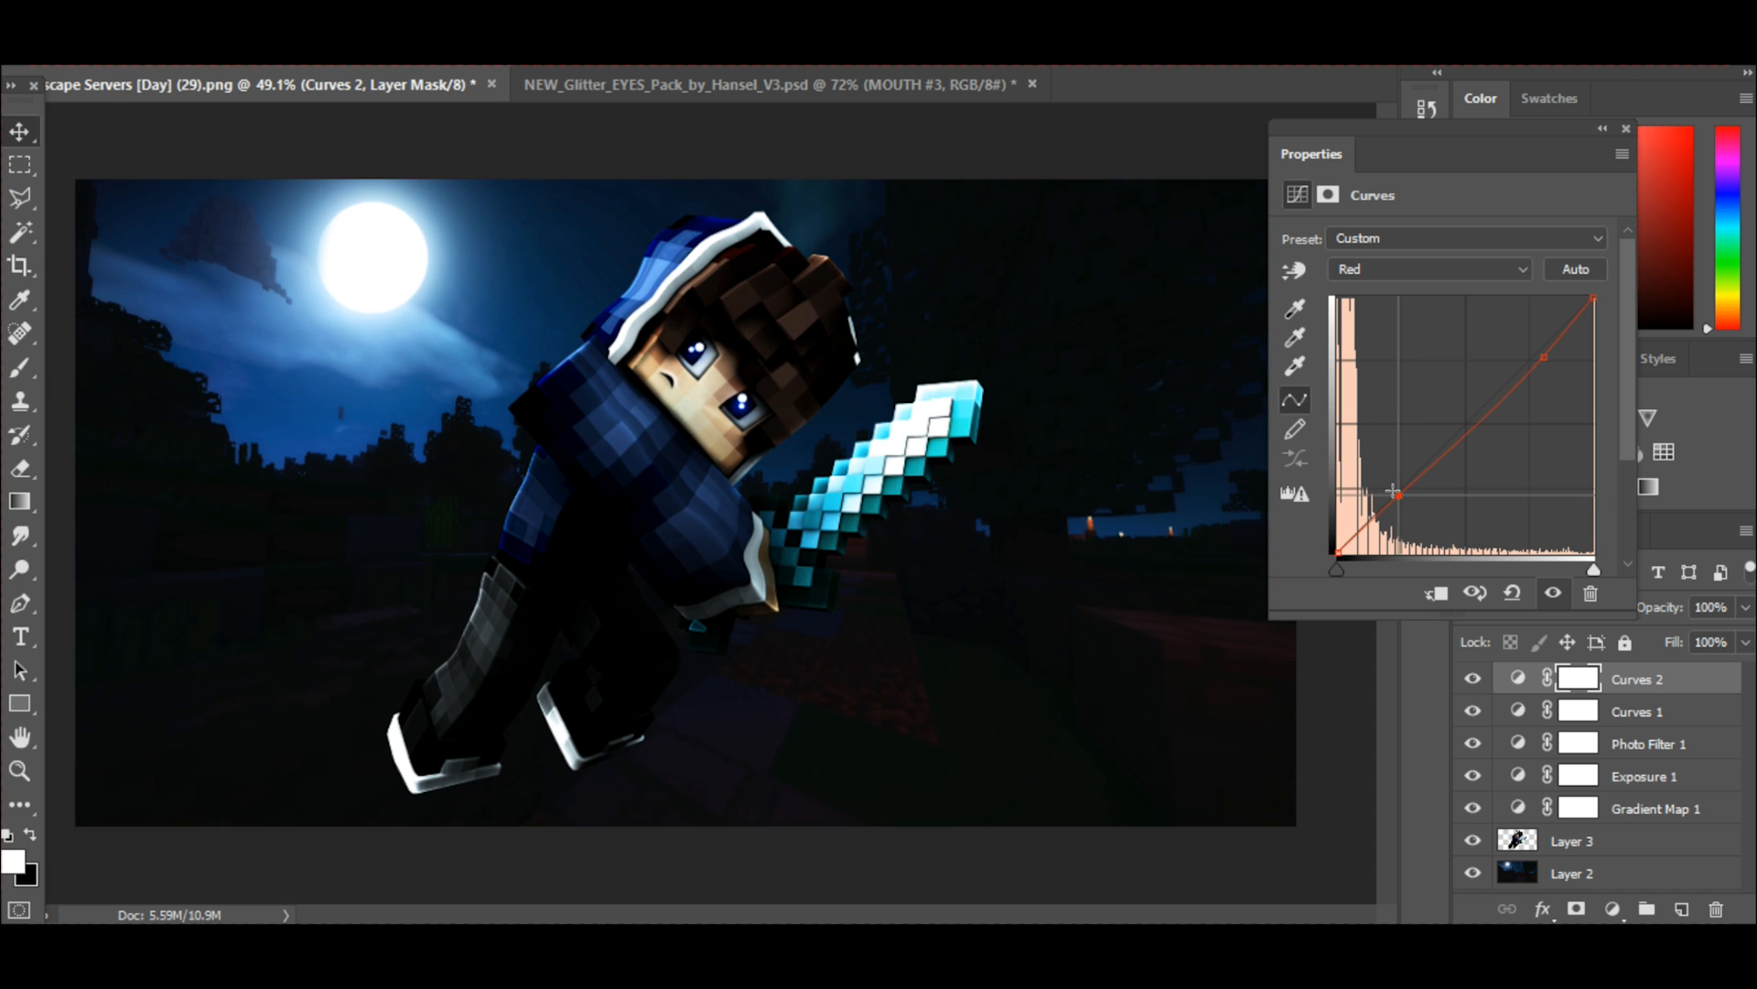
Slightly lower the Green channel curve of the second Curves layer with a highlight point and a shadow point.
left_click(1382, 269)
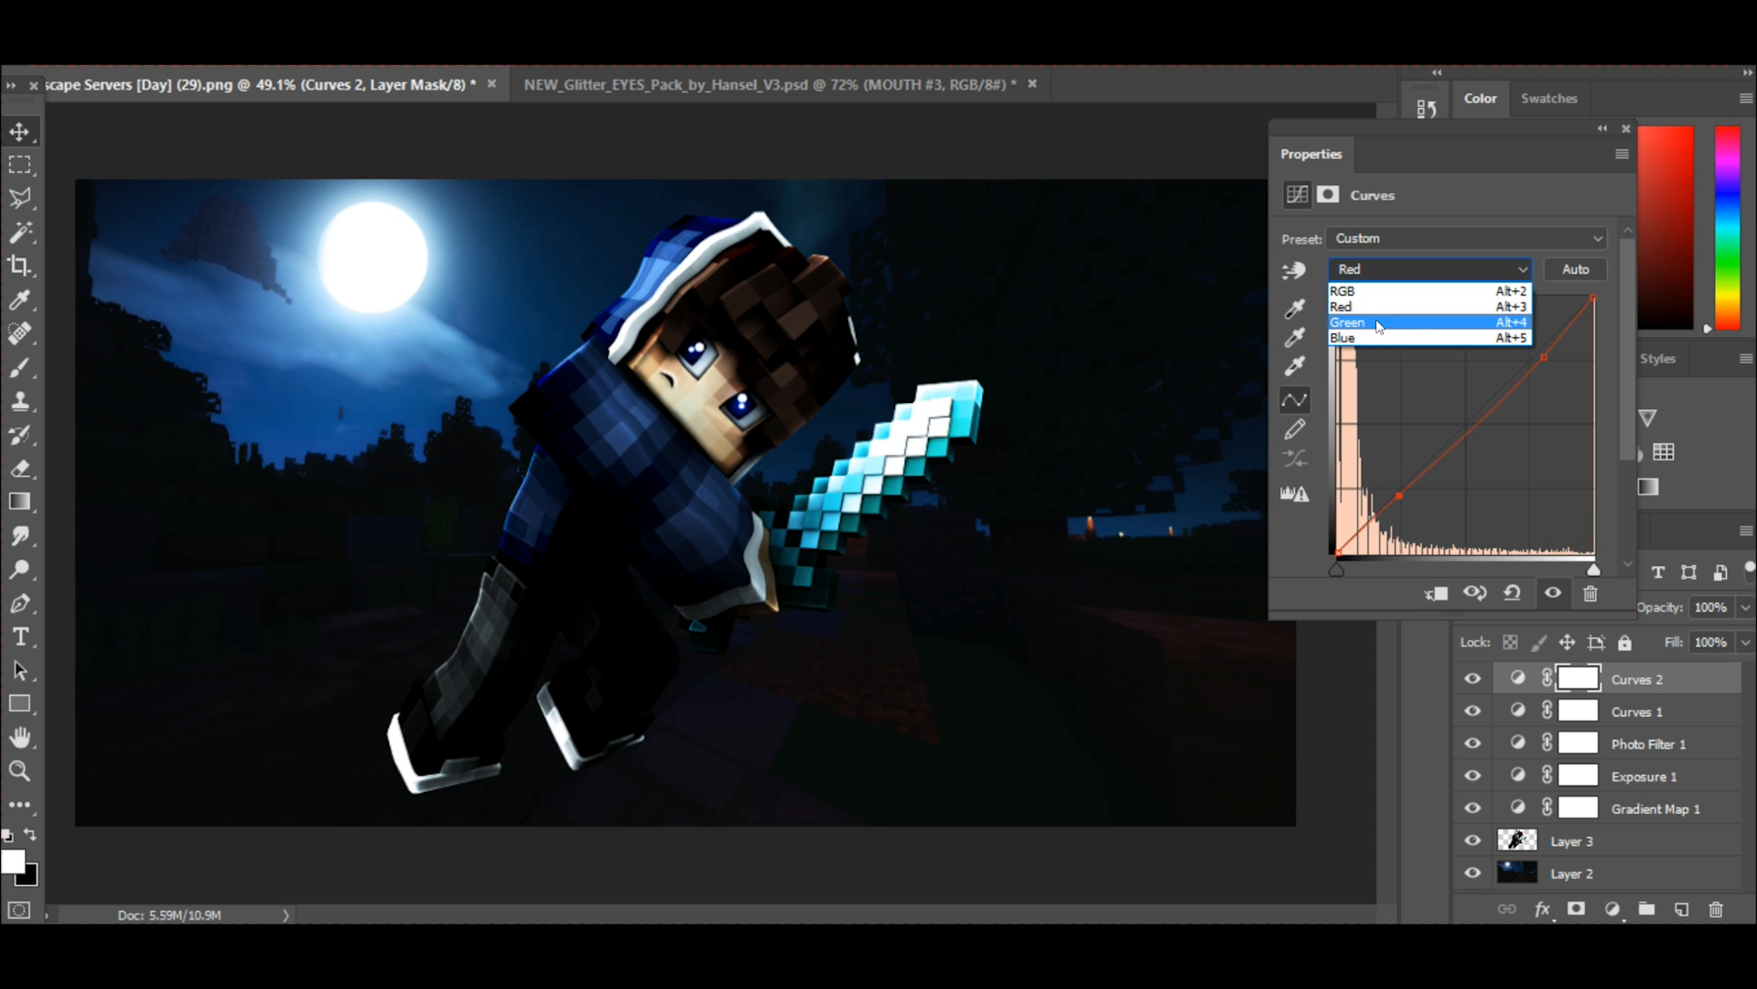
left_click(1377, 324)
left_click(1543, 349)
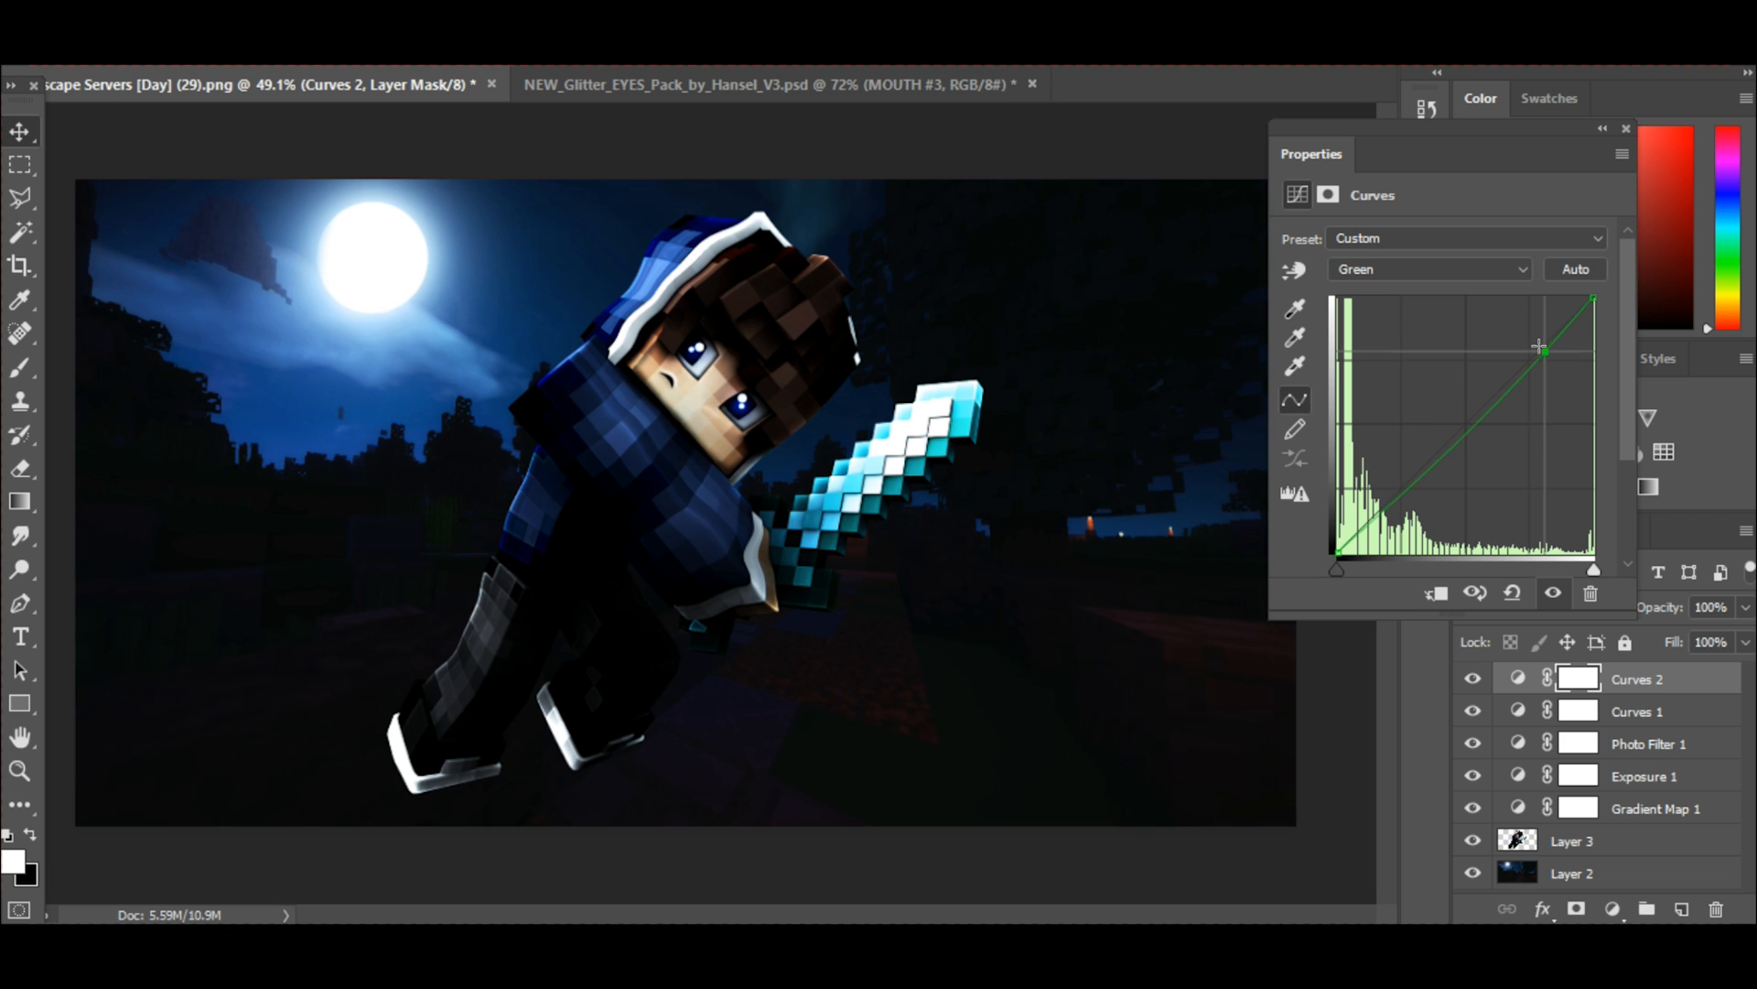
left_click_drag(1544, 349, 1545, 353)
left_click_drag(1397, 492, 1393, 492)
Slightly raise the highlights on the second Curves layer's Blue channel and fine-tune a shadow point.
left_click(1390, 268)
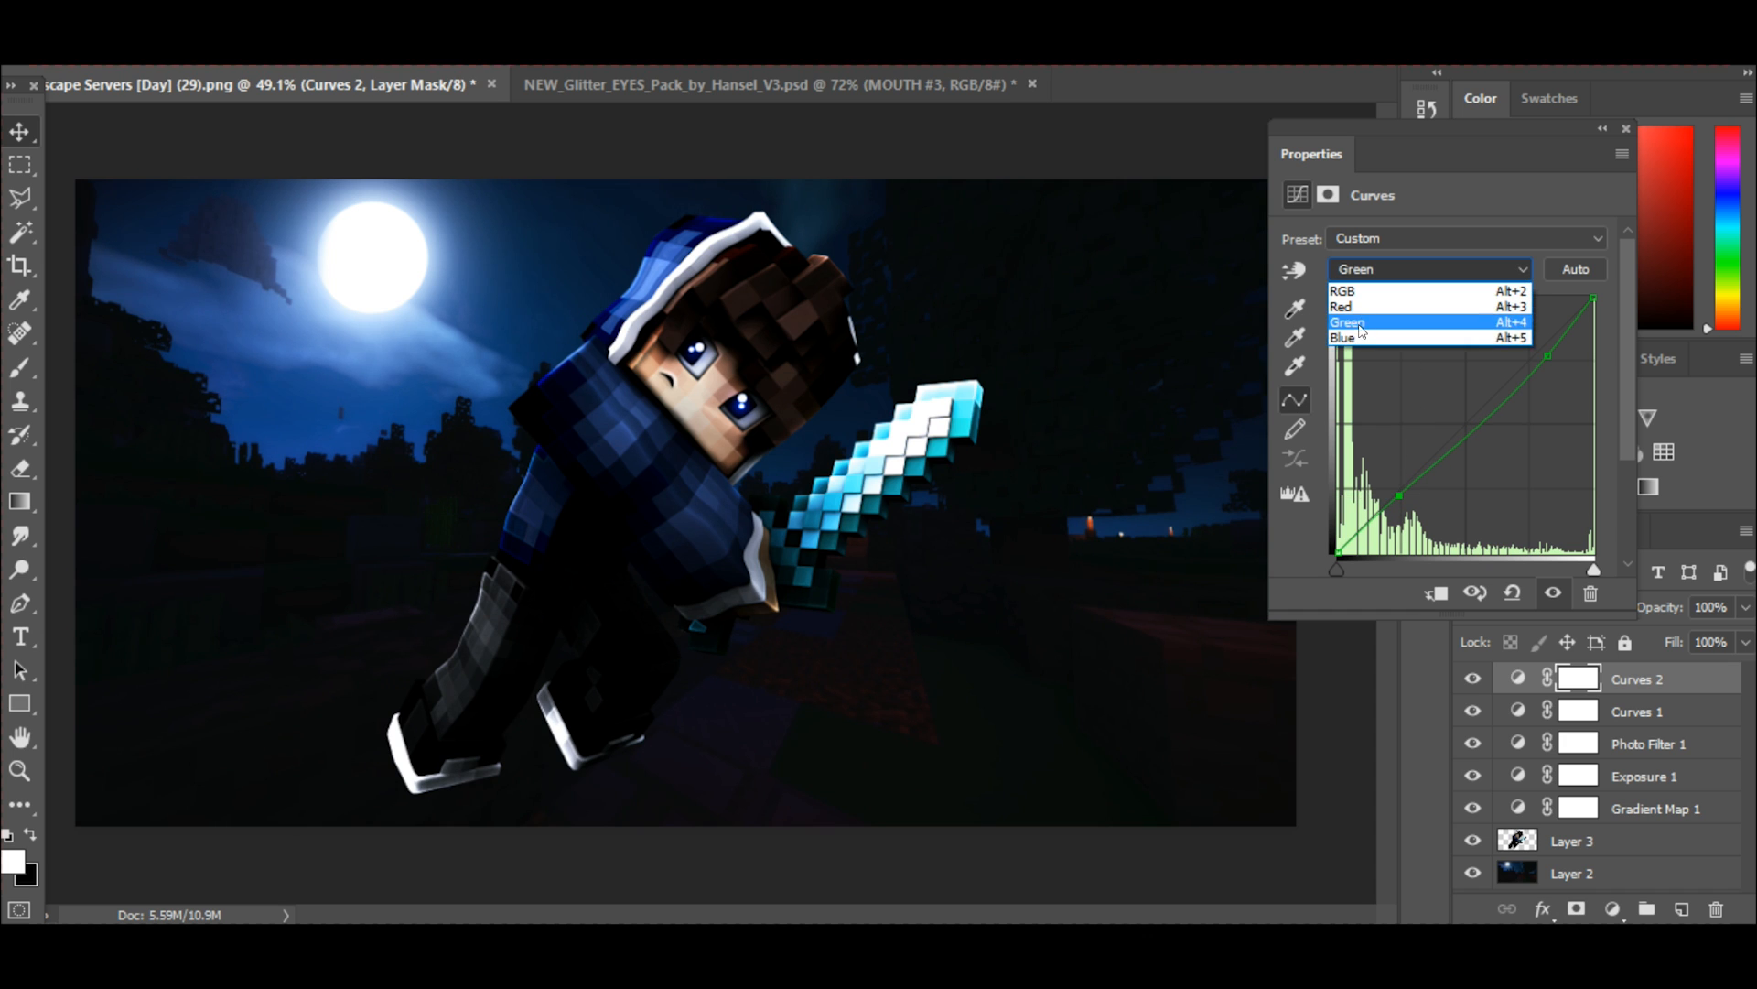
left_click(1357, 329)
left_click(1532, 345)
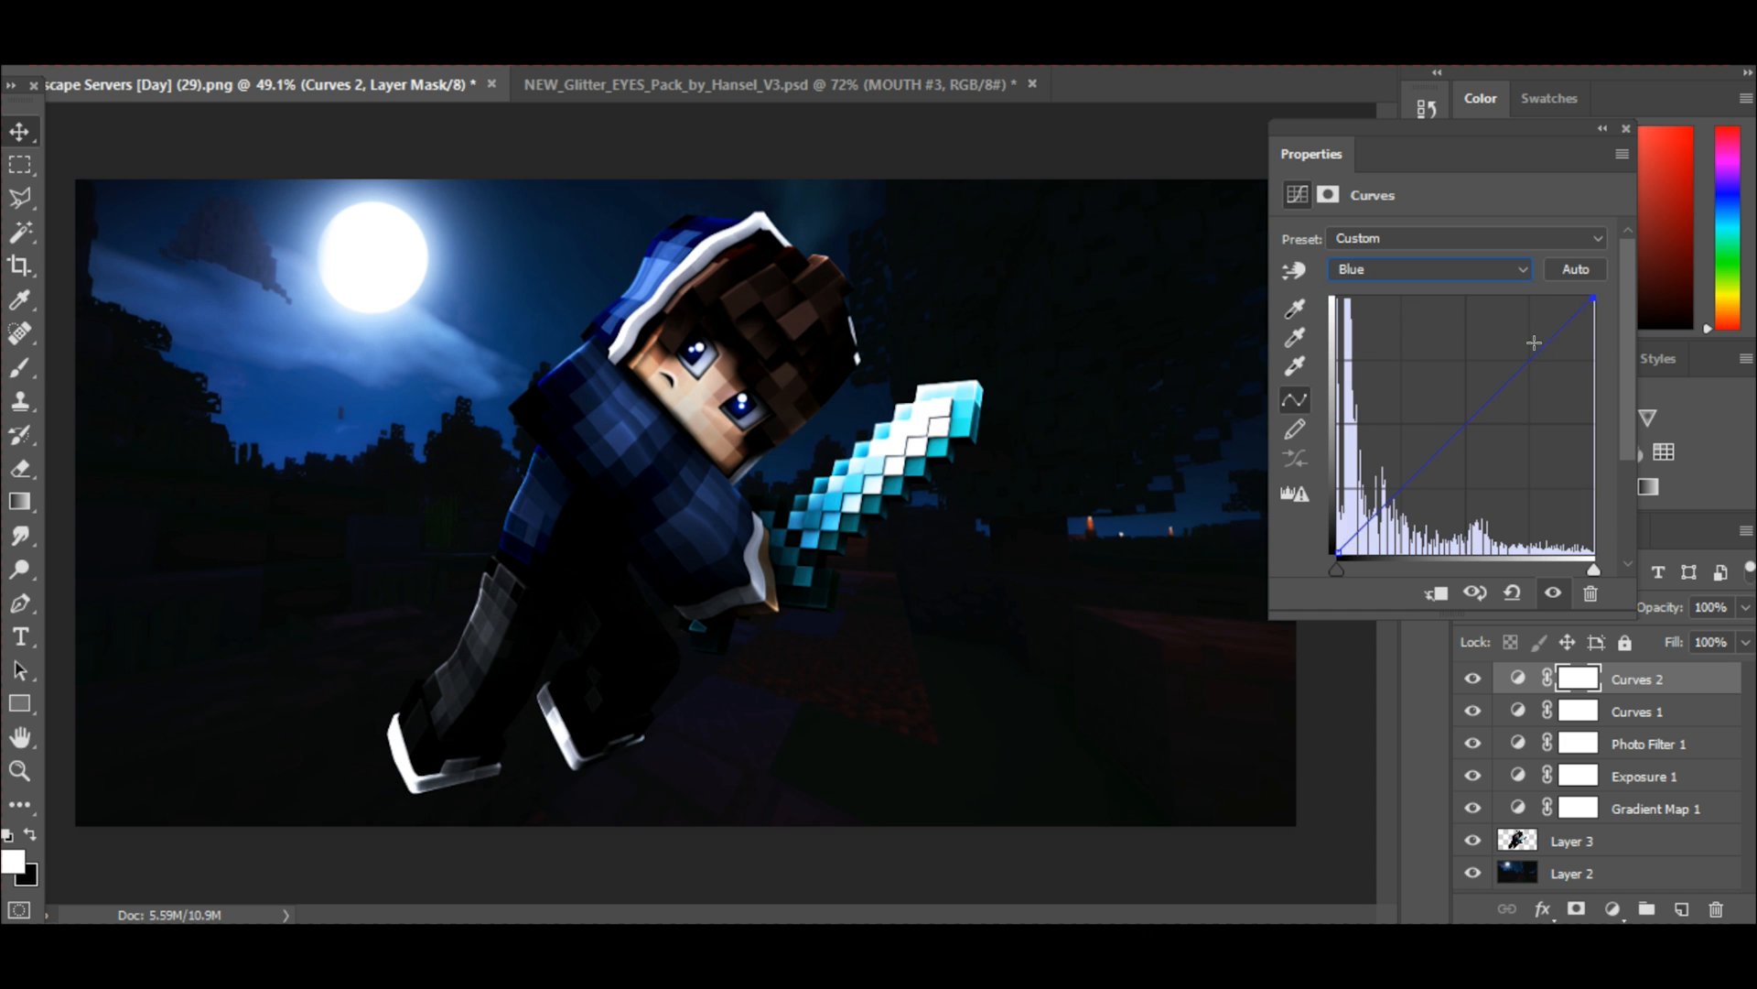
left_click_drag(1531, 341, 1529, 338)
left_click_drag(1386, 491, 1384, 494)
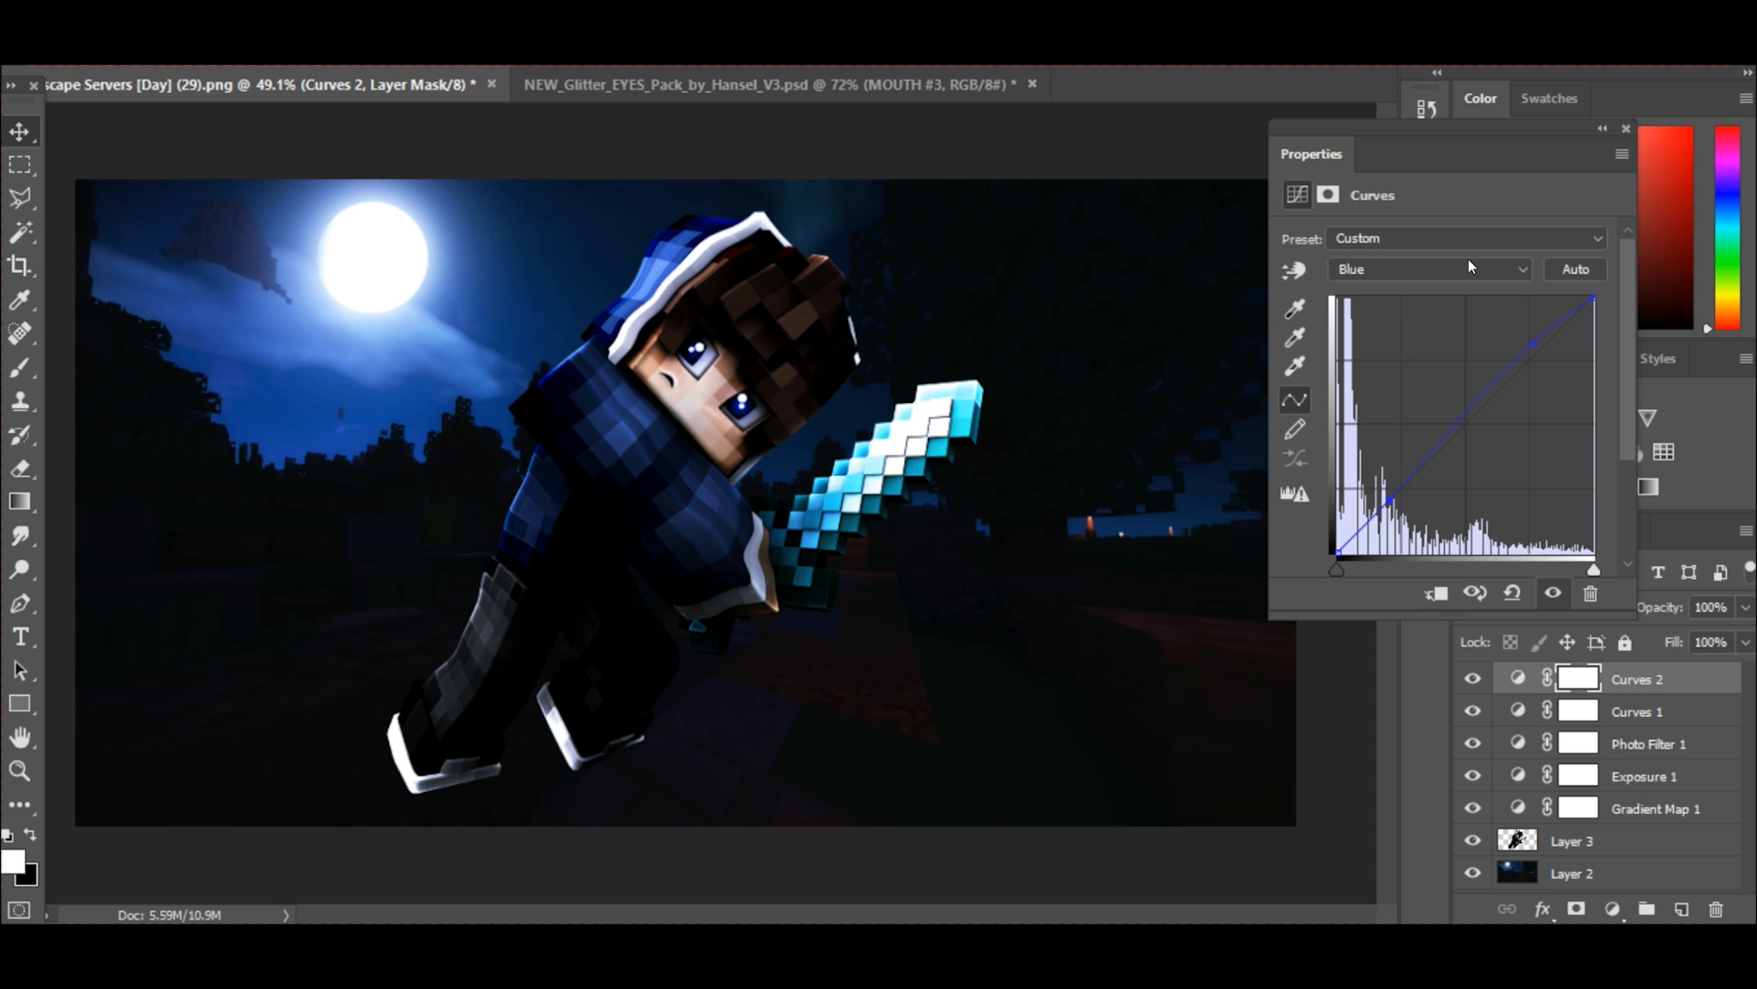
left_click(1626, 128)
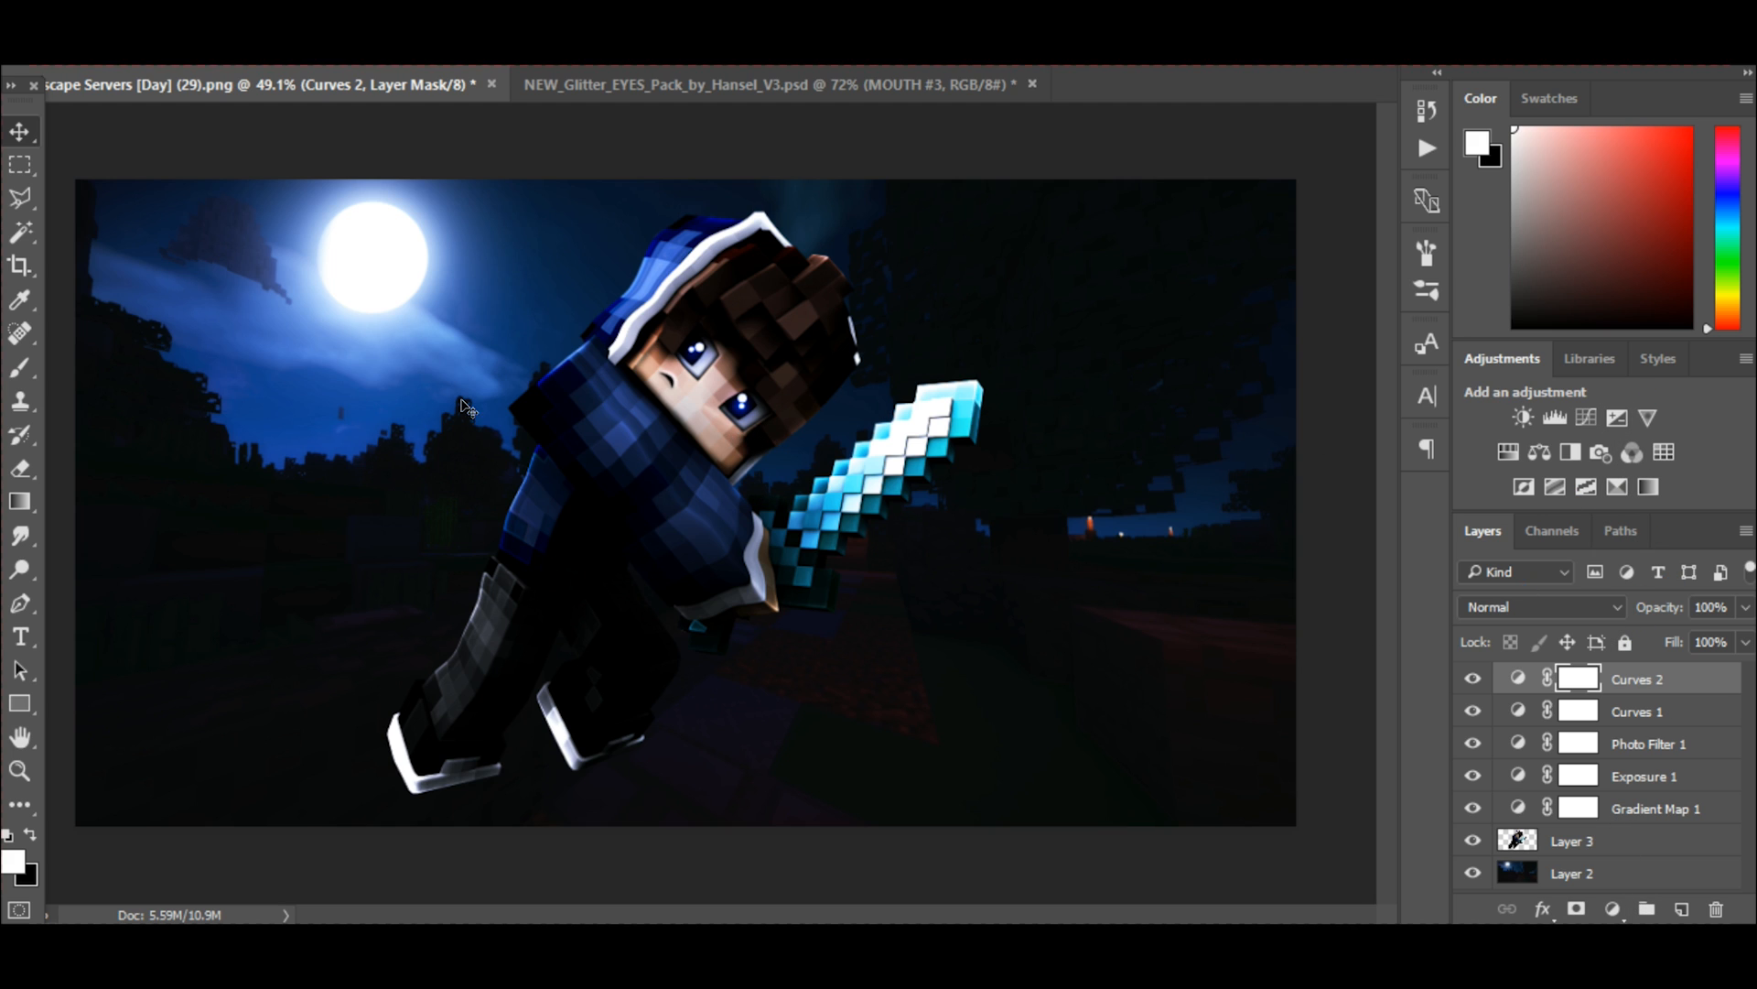
Create a layer group above the adjustment layers and move all five, from Curves 2 down to Gradient Map 1, into it.
left_click(1646, 911)
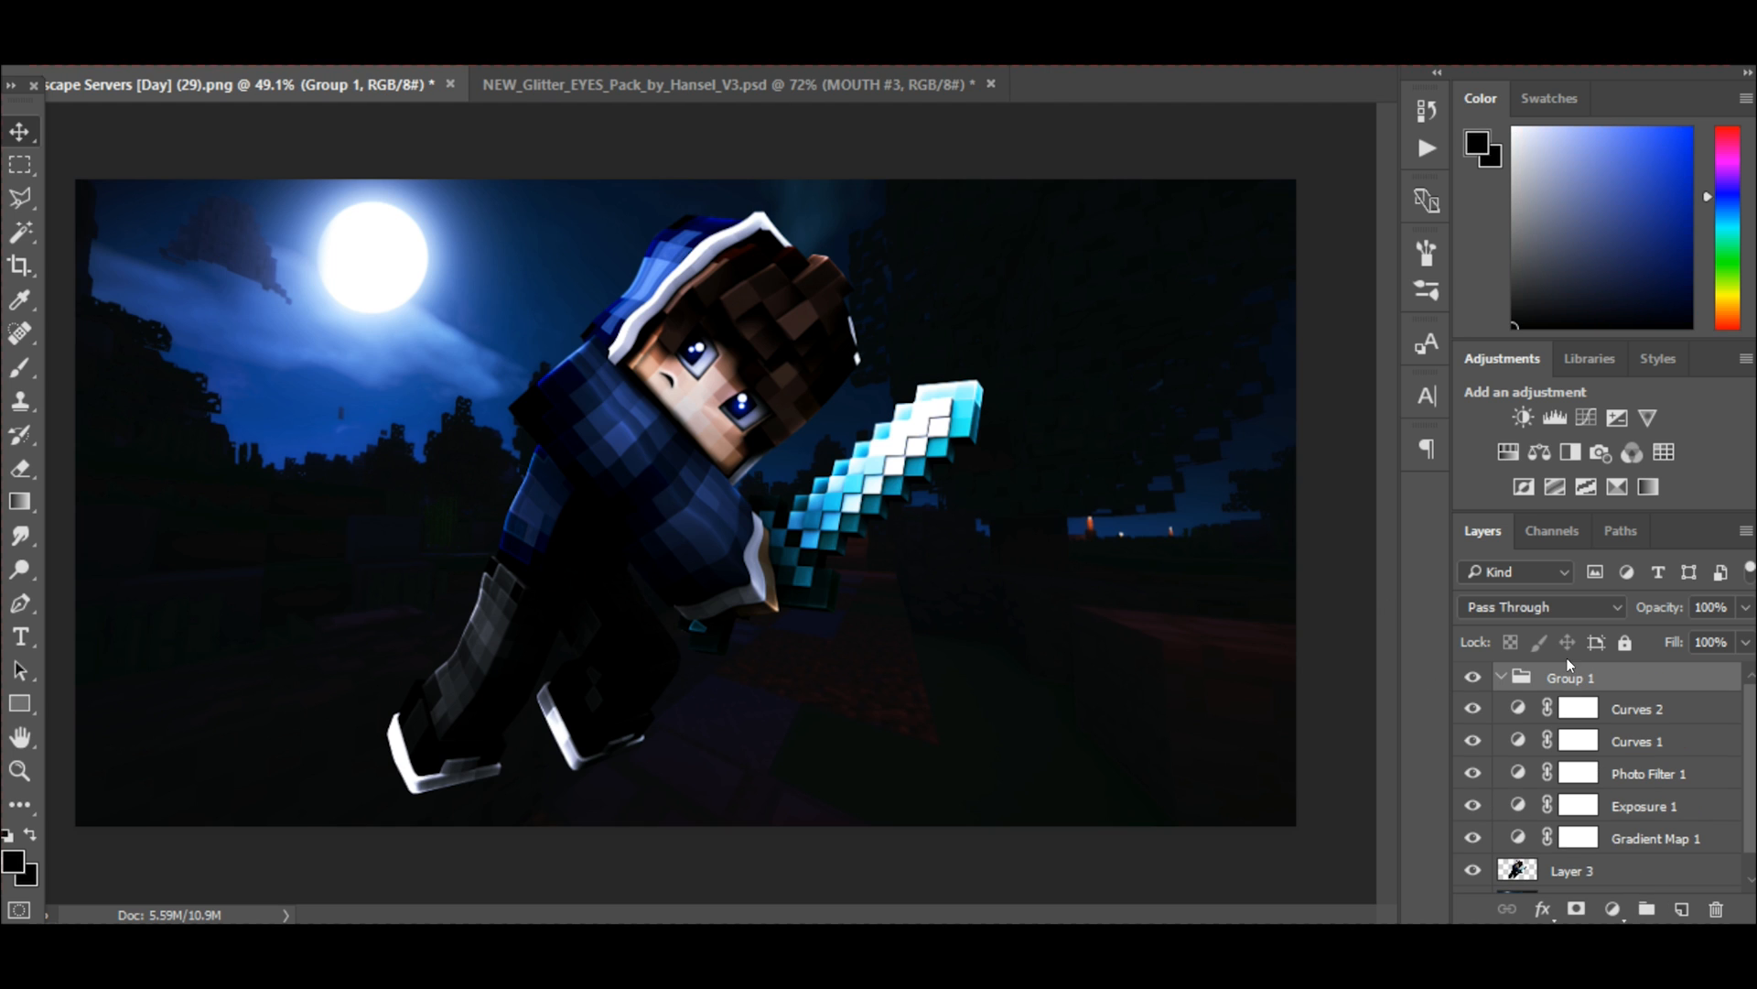
left_click(1501, 677)
left_click(1630, 720)
left_click(1638, 838, "shift")
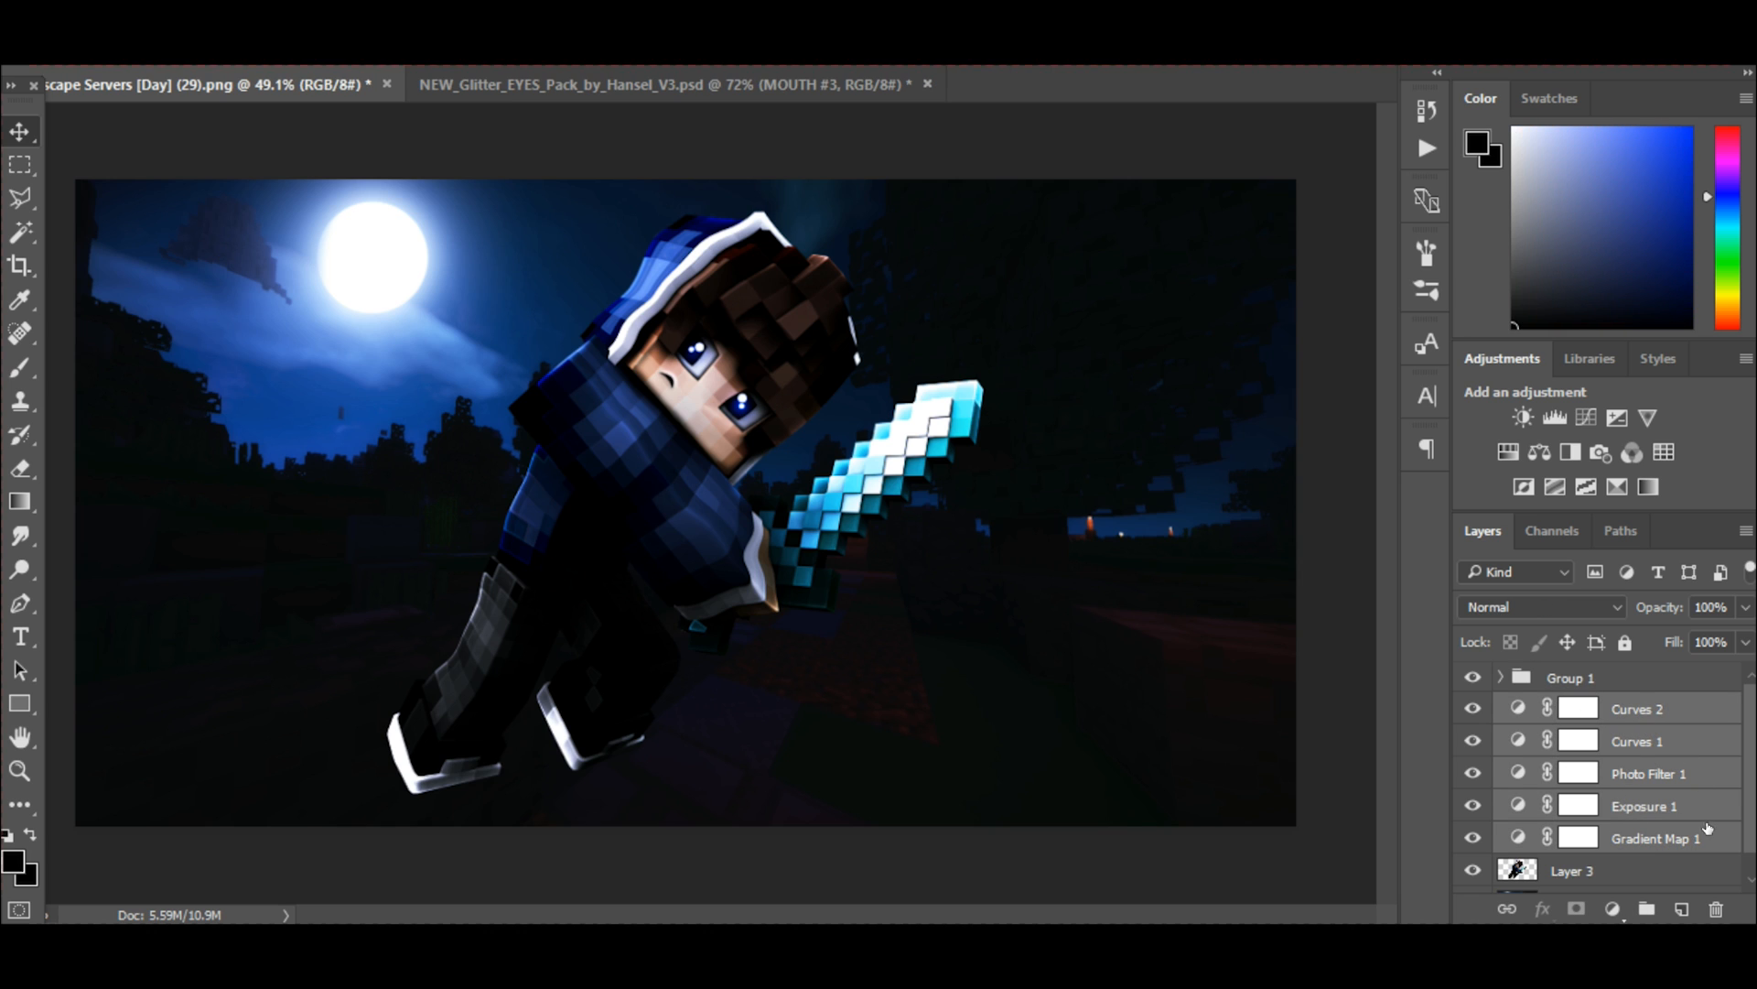
left_click_drag(1664, 714, 1658, 675)
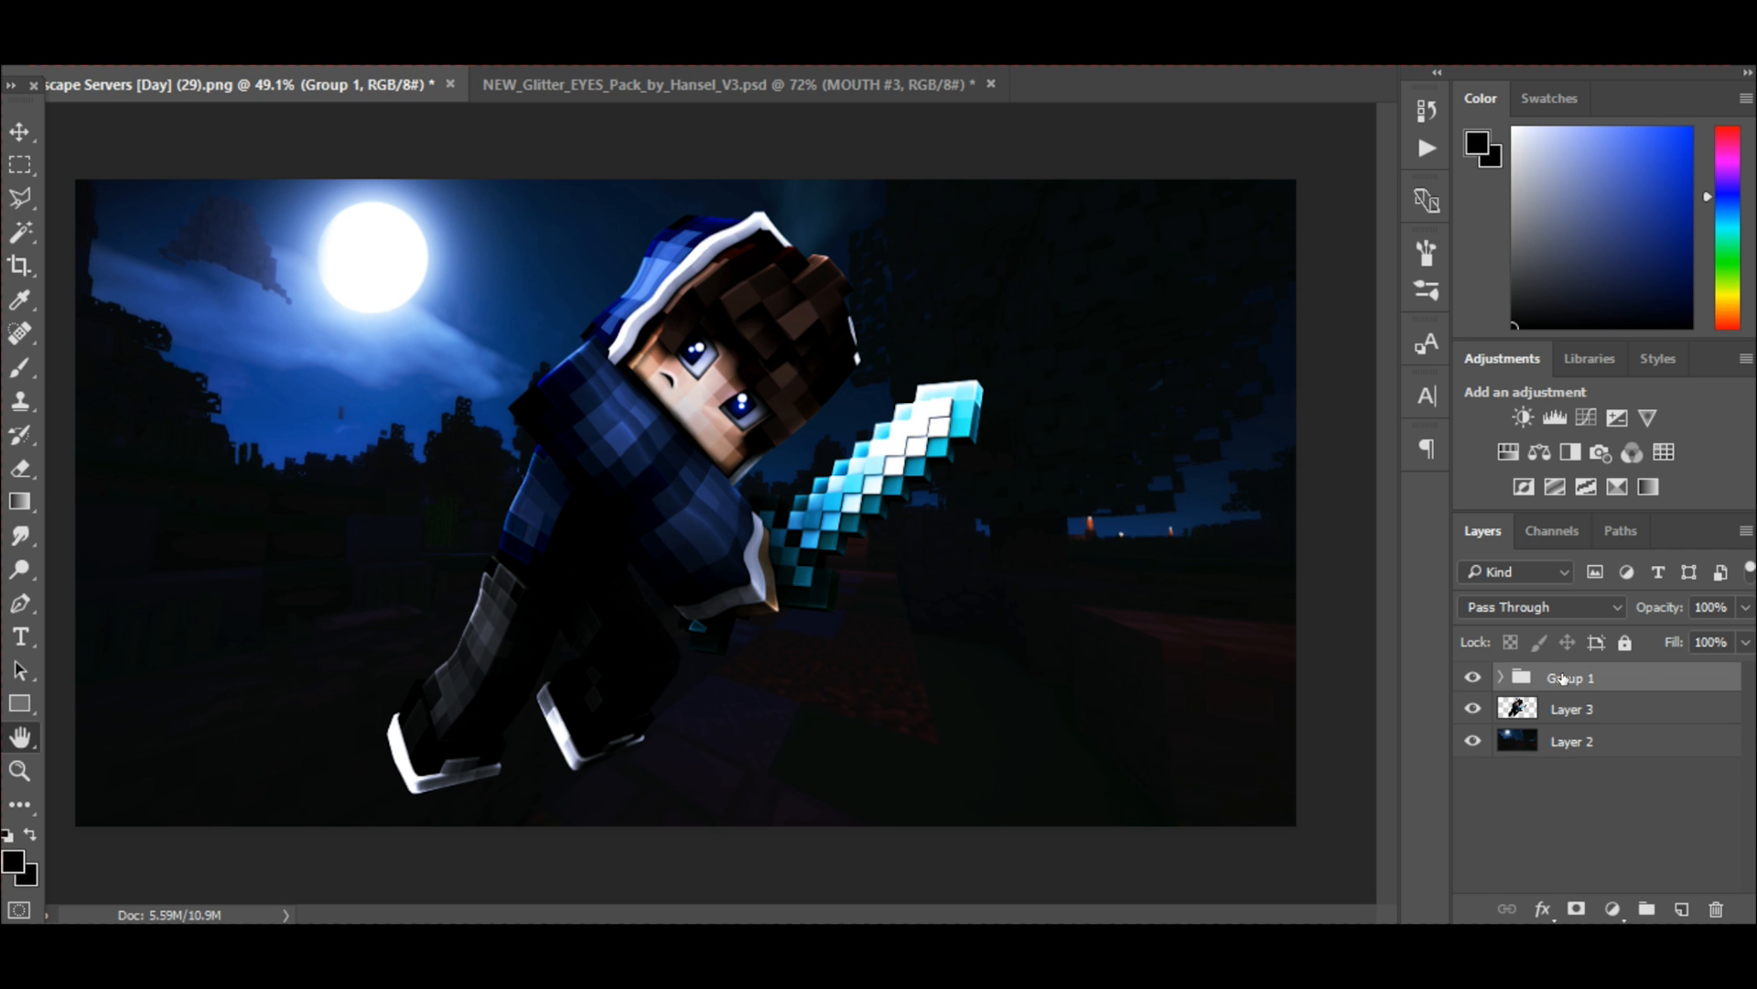
Rename the adjustment layer group as cc.
double_click(1556, 677)
key("Escape")
double_click(1549, 676)
type("cc")
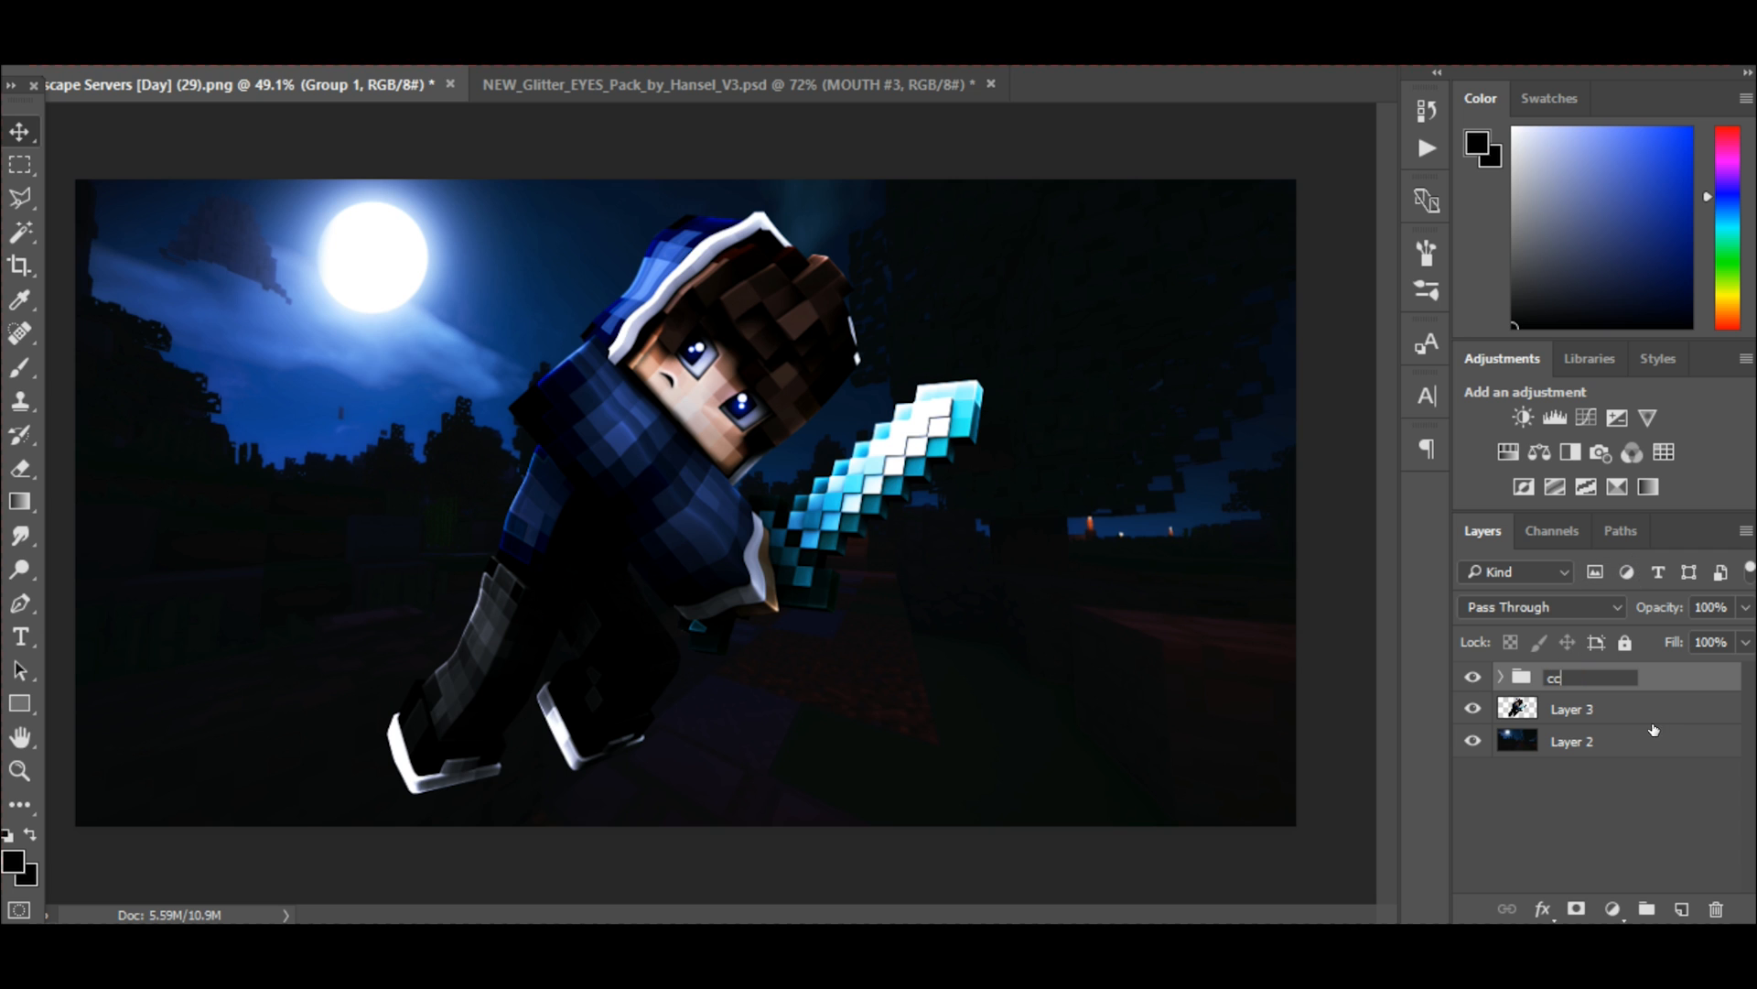
left_click(1629, 711)
Toggle the visibility of the cc group repeatedly to compare the image with and without the color grading.
left_click(1472, 678)
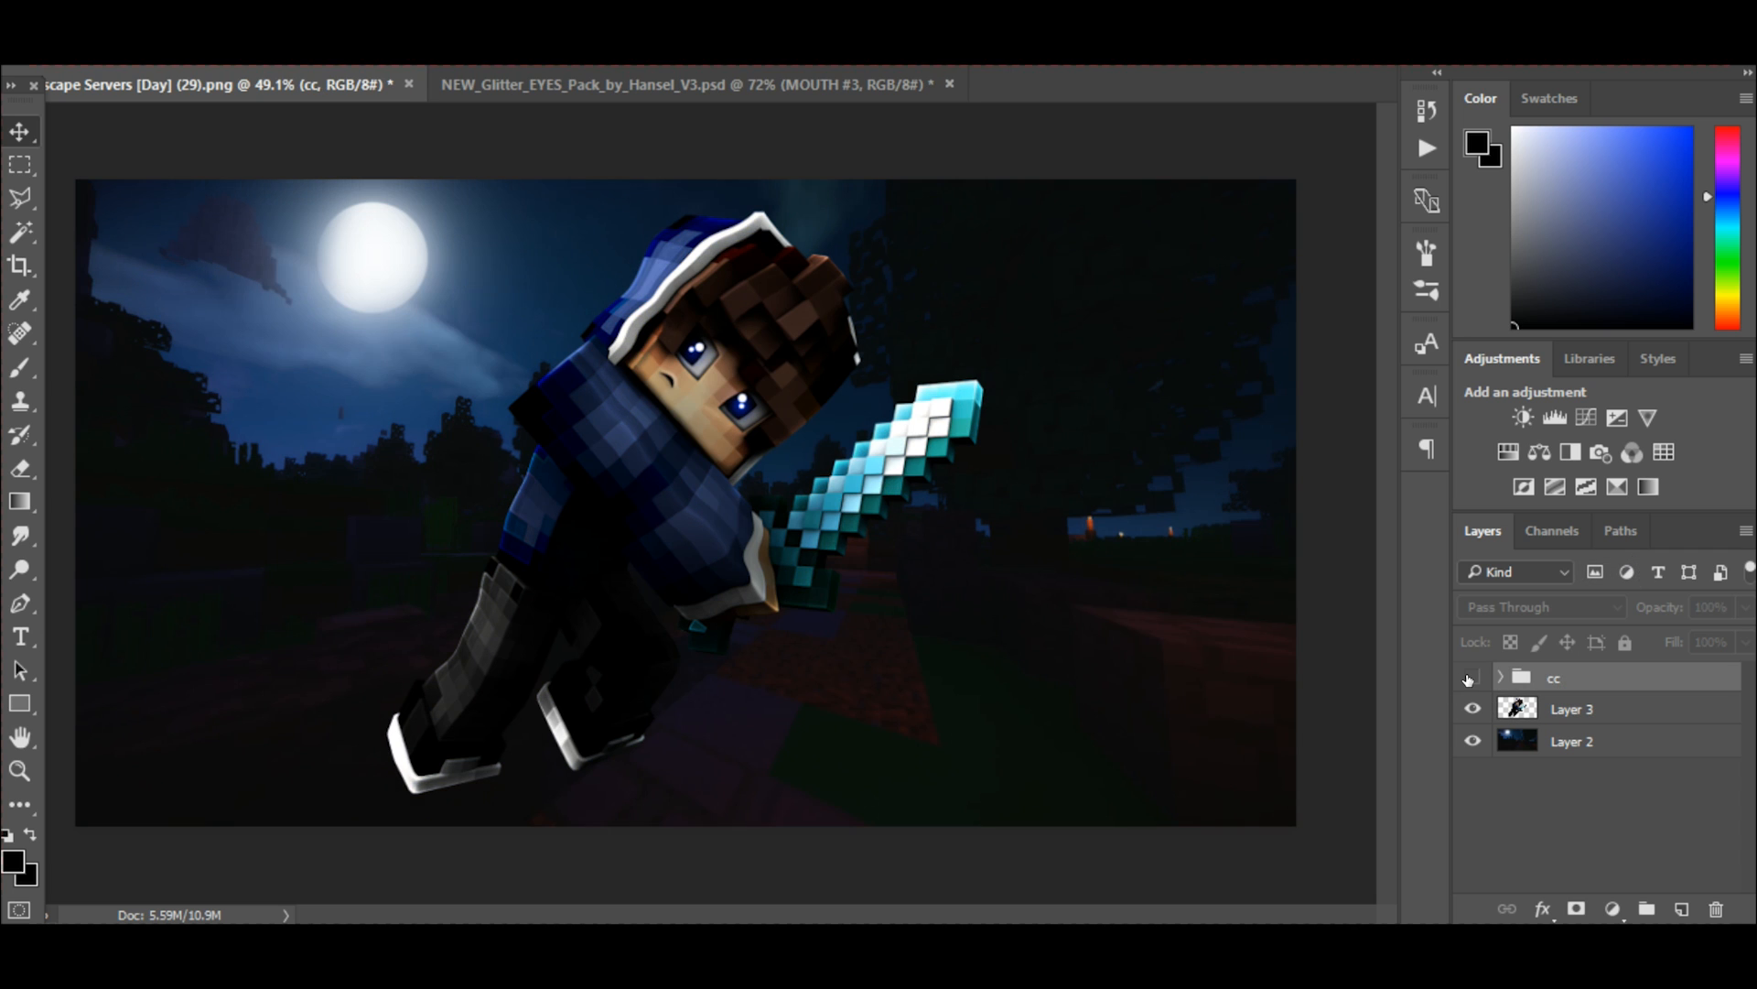
left_click(1472, 677)
left_click(1472, 677)
left_click(1473, 677)
left_click(1473, 678)
left_click(1473, 677)
left_click(1473, 677)
left_click(1473, 678)
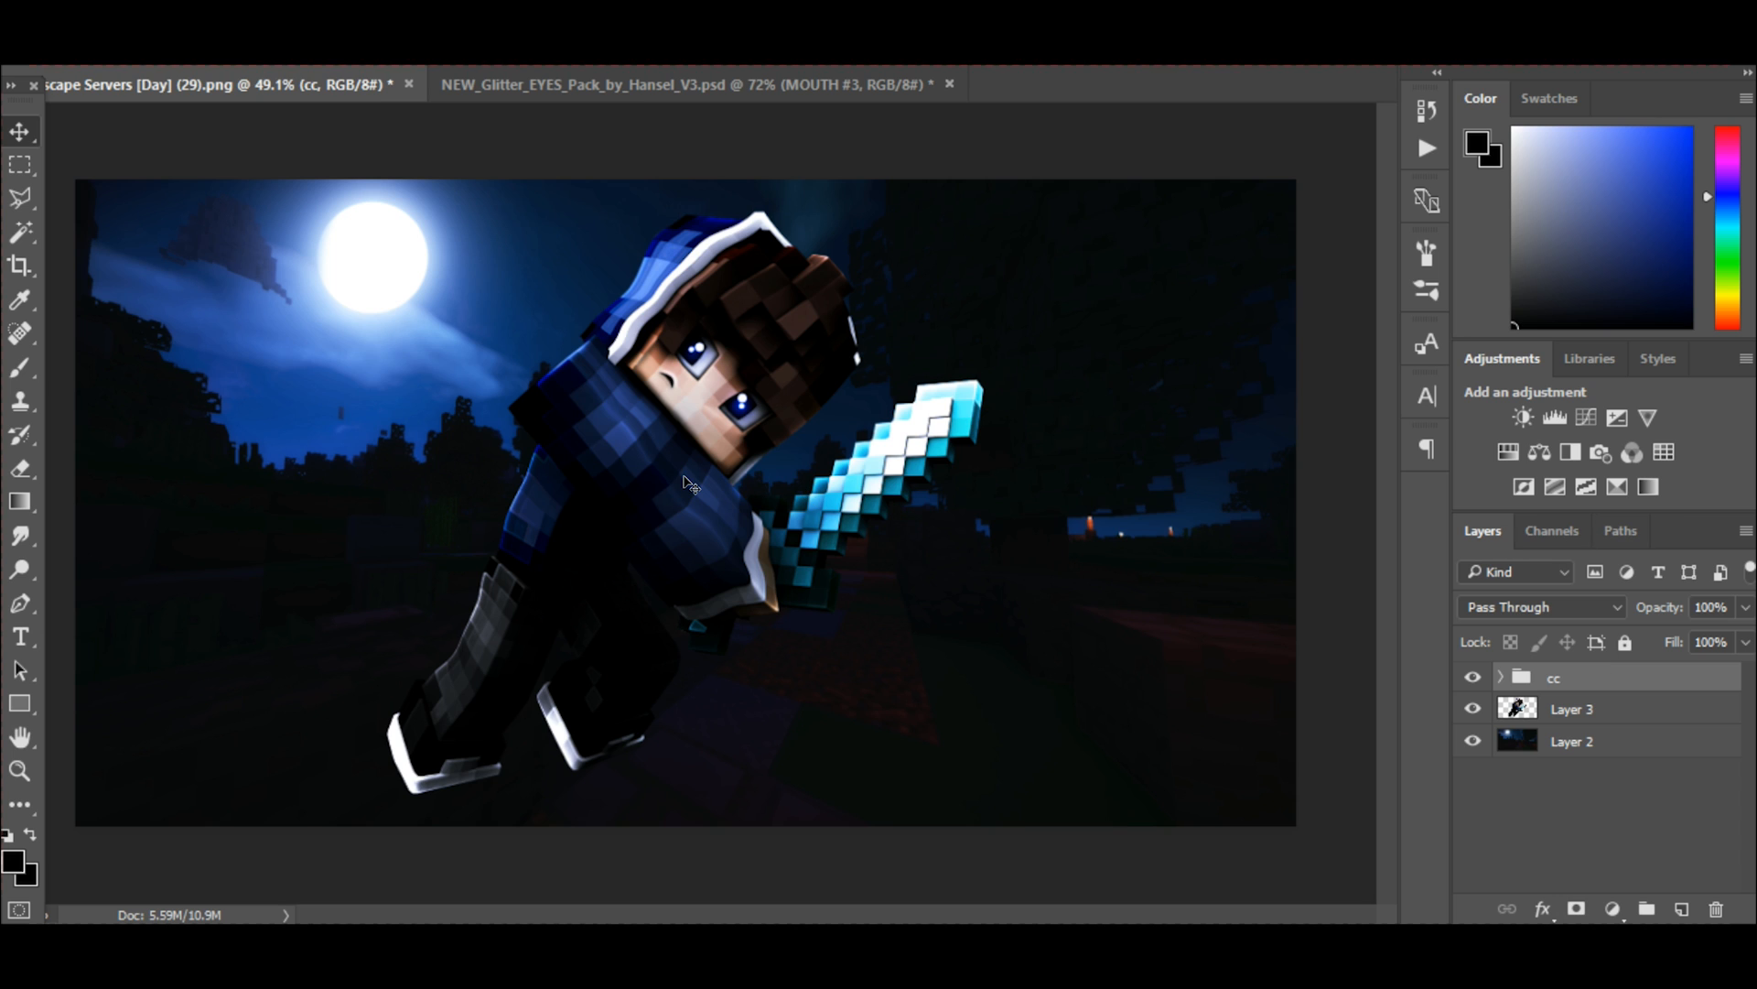
Move the character on Layer 3 rightward, away from the moon, and enlarge it very slightly with Free Transform.
left_click(1576, 708)
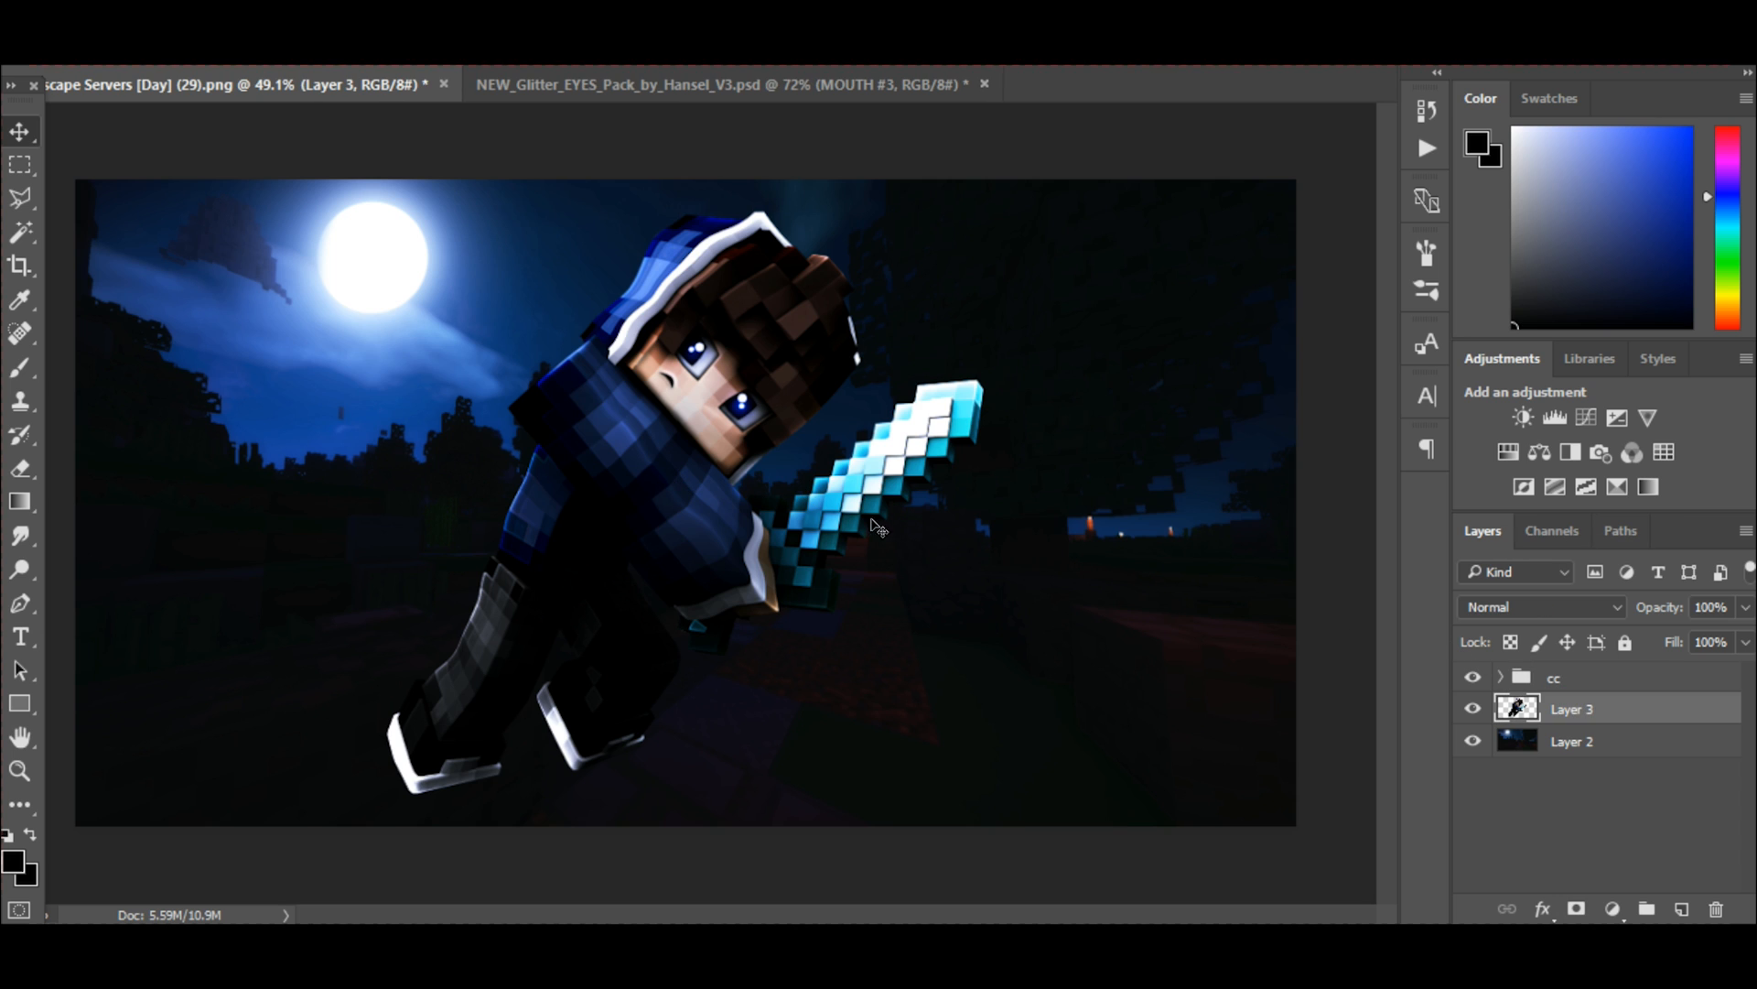
left_click_drag(744, 547, 889, 529)
key("ctrl+t")
mouse_move(1183, 221)
left_mouse_down()
mouse_move(1158, 240)
mouse_move(1191, 229)
left_mouse_up()
left_click_drag(1013, 409, 950, 415)
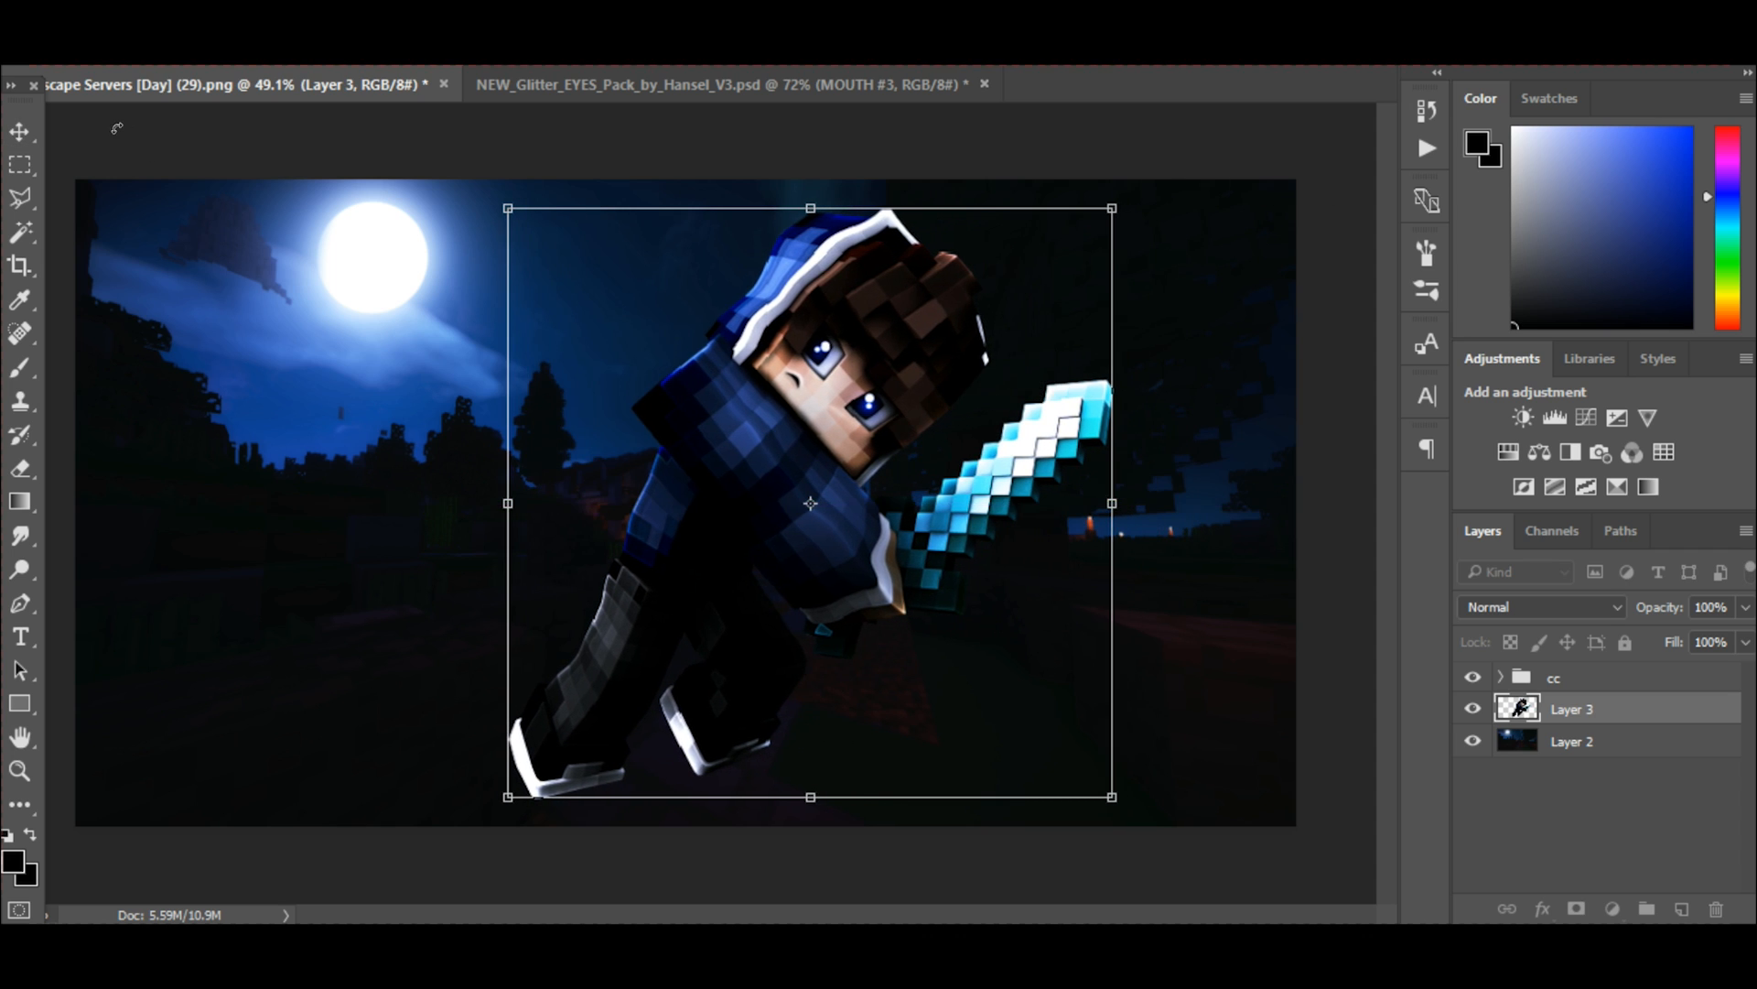
left_click(19, 131)
left_click(756, 366)
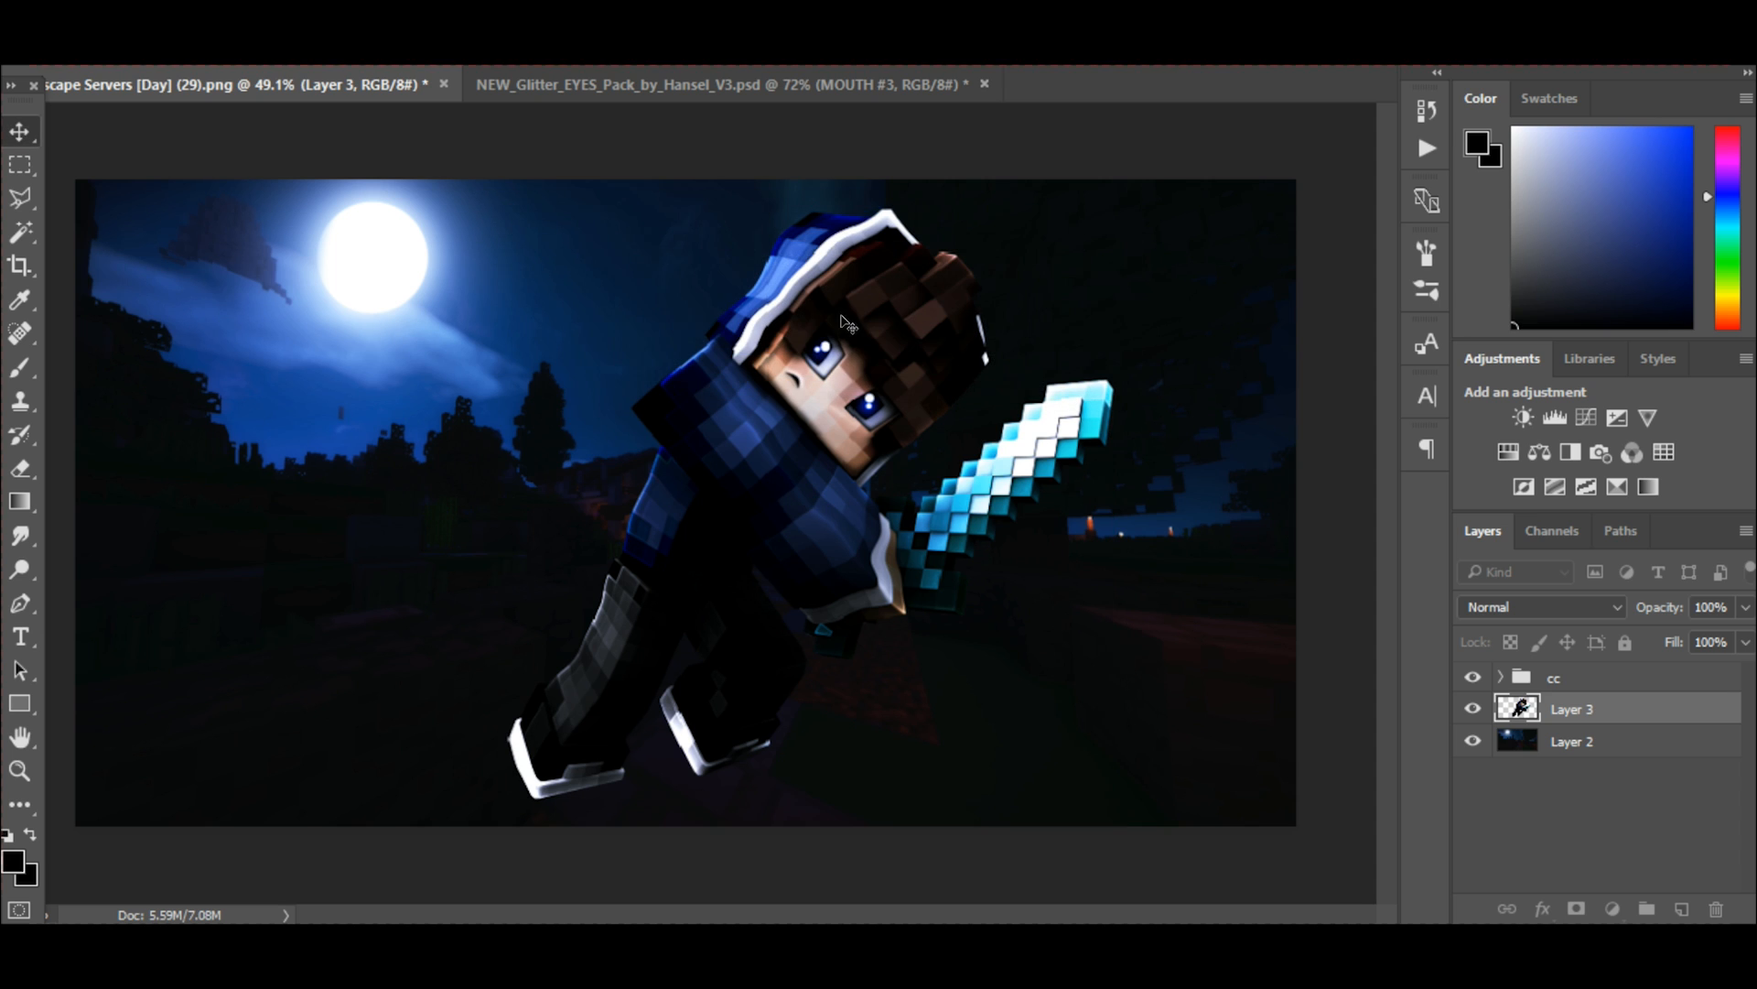
Add a new layer between the character and the background and paint a soft black spot on the ground near the feet.
left_click(1588, 744)
left_click(1681, 909)
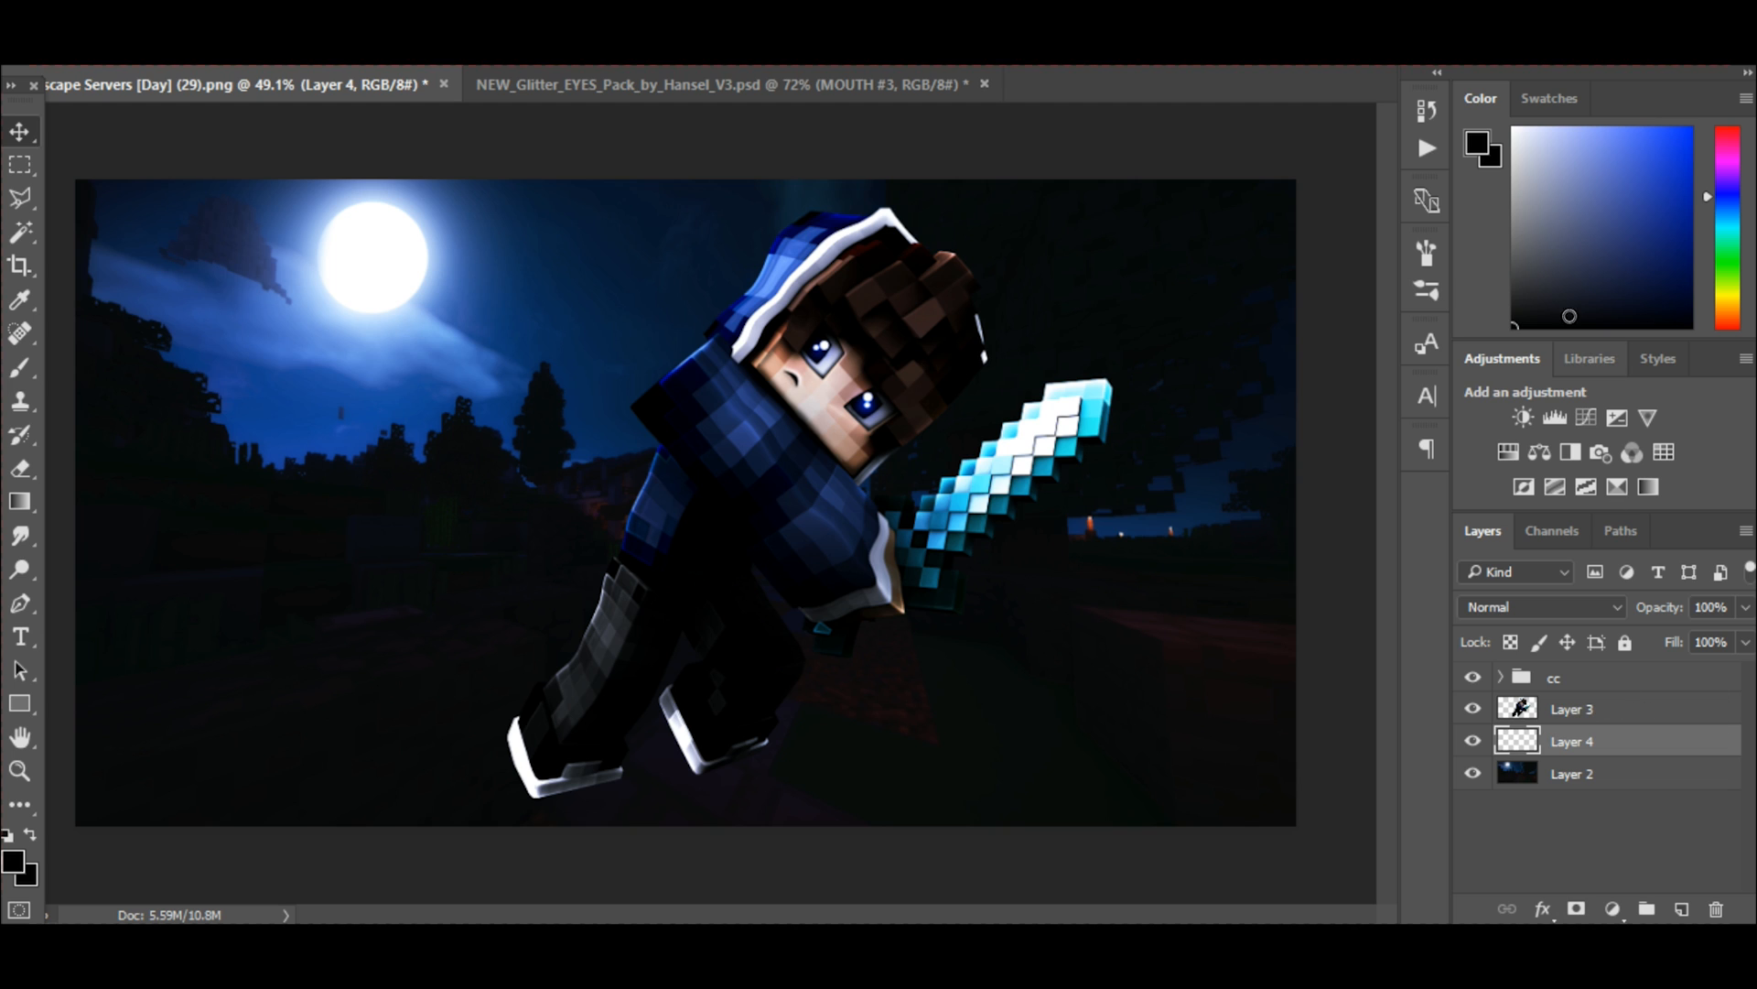
left_click(20, 367)
key("bracketright")
key("bracketright")
key("bracketright")
key("bracketright")
key("bracketright")
key("bracketright")
key("bracketright")
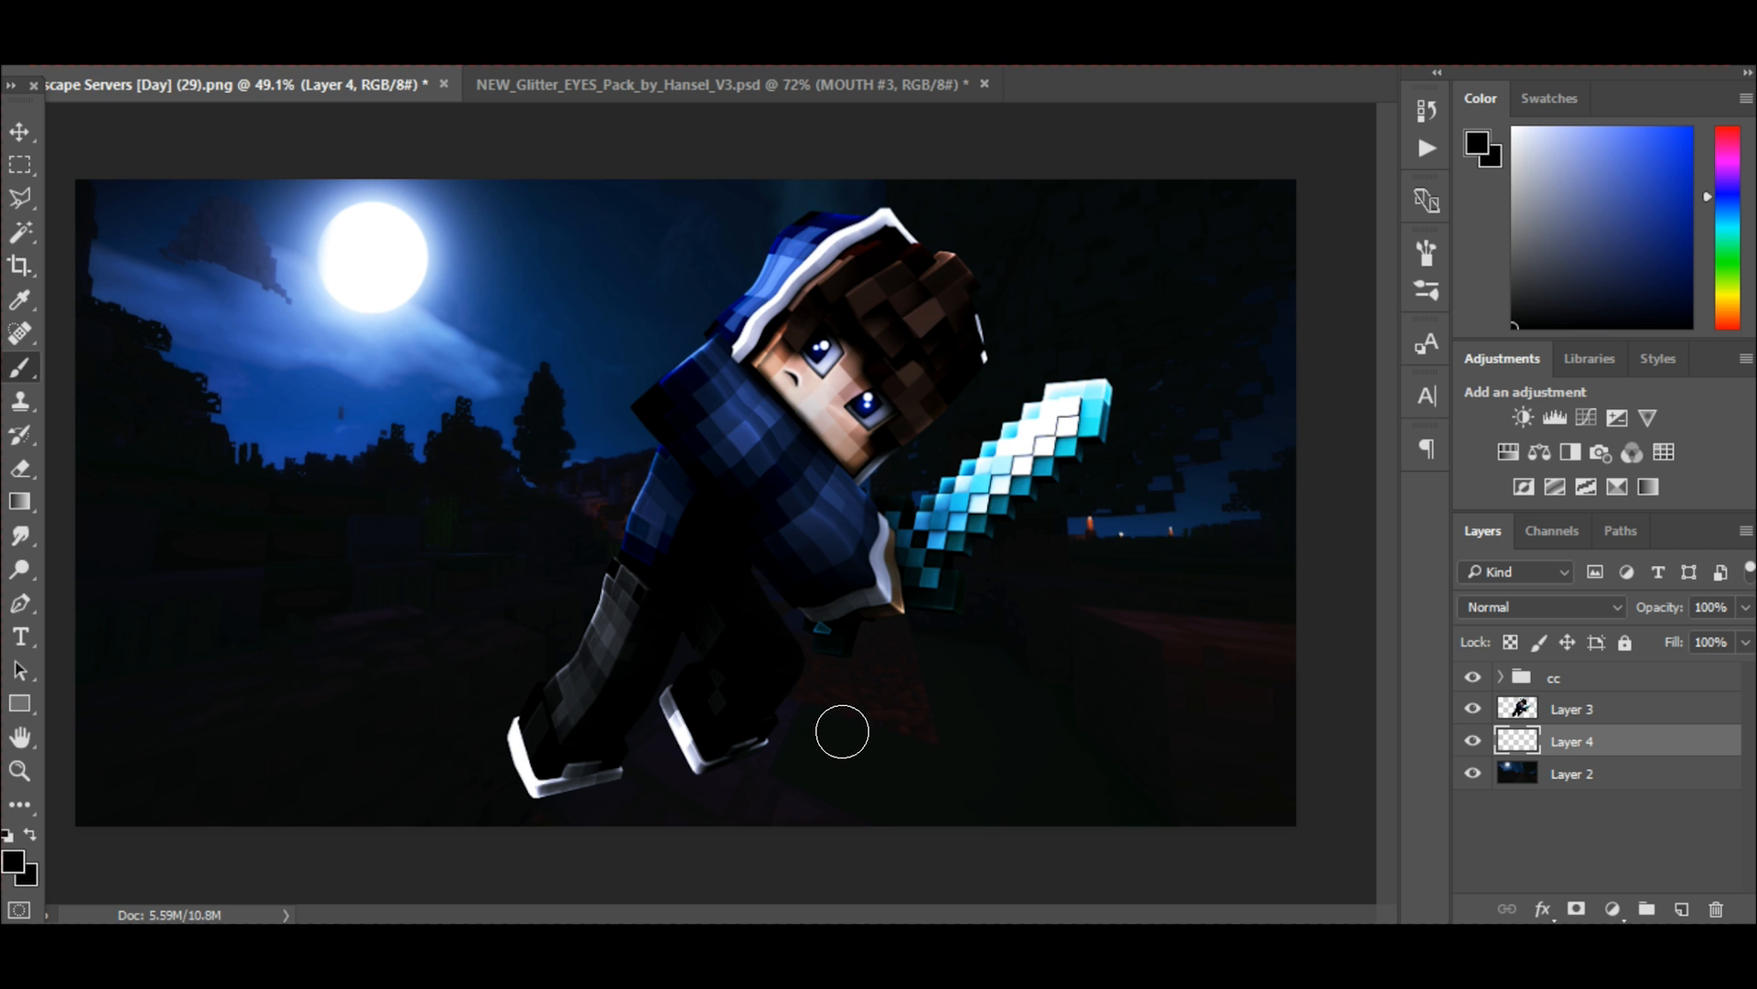
left_click_drag(853, 720, 875, 736)
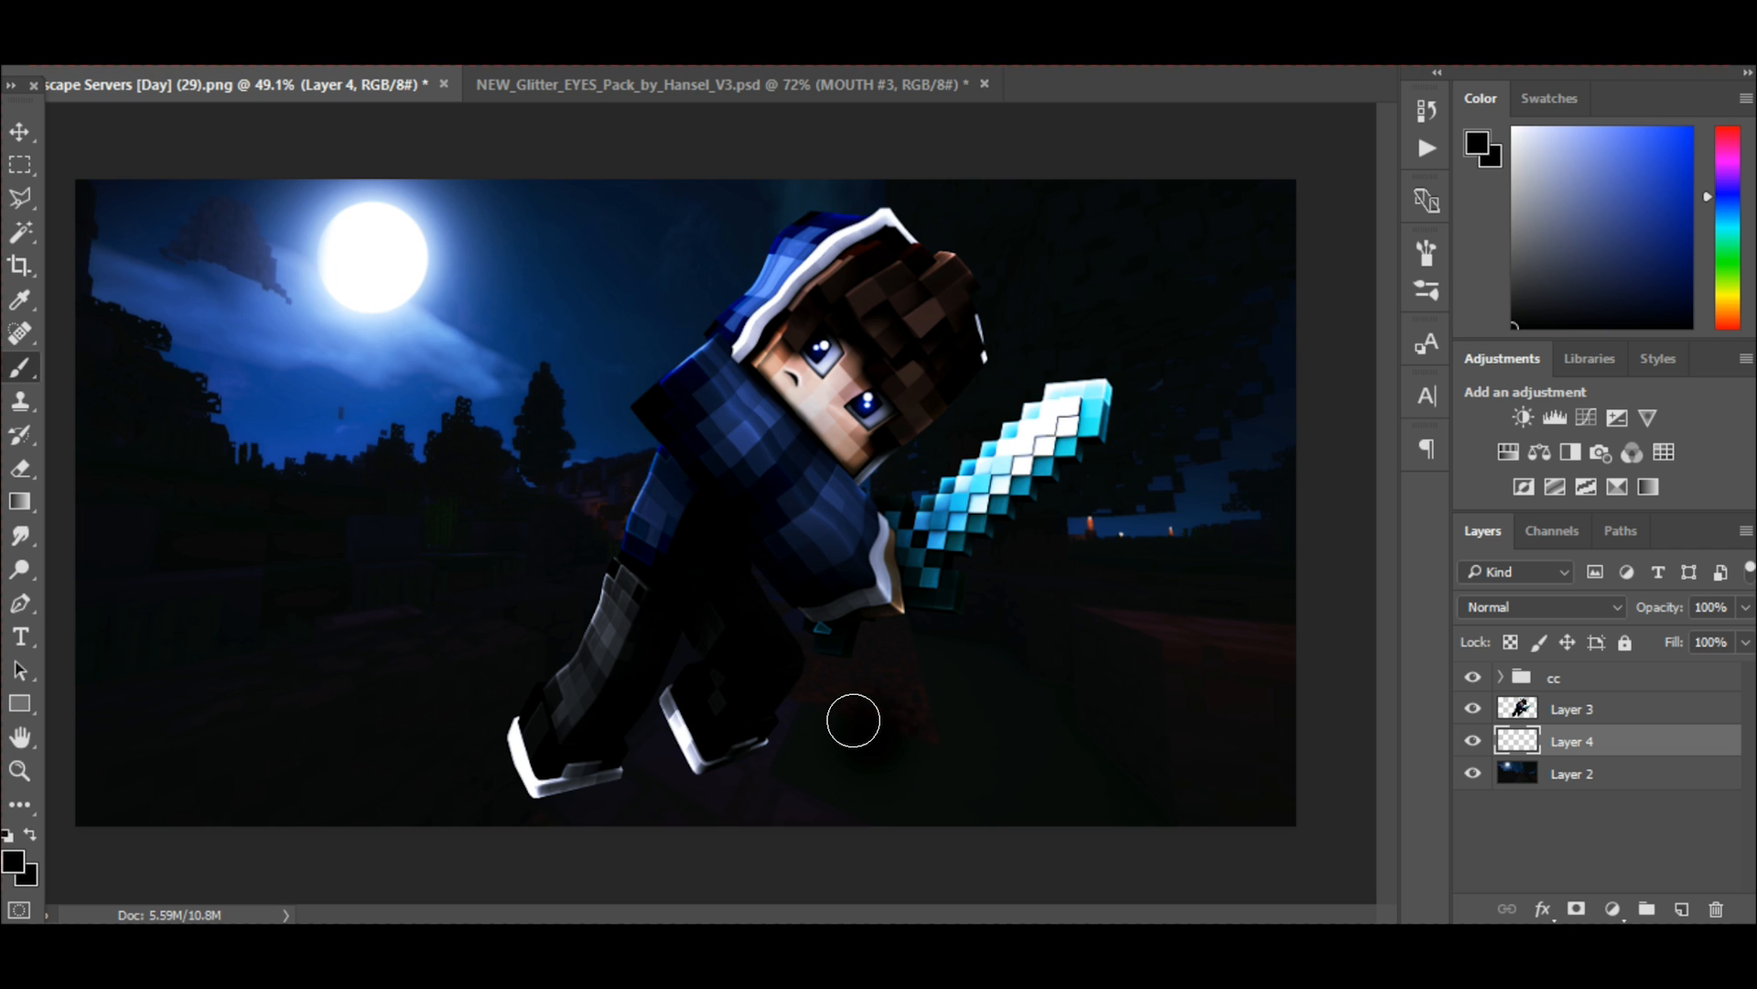
Transform the black spot on Layer 4 into a wide, flat shadow beneath the character's feet.
left_click(16, 136)
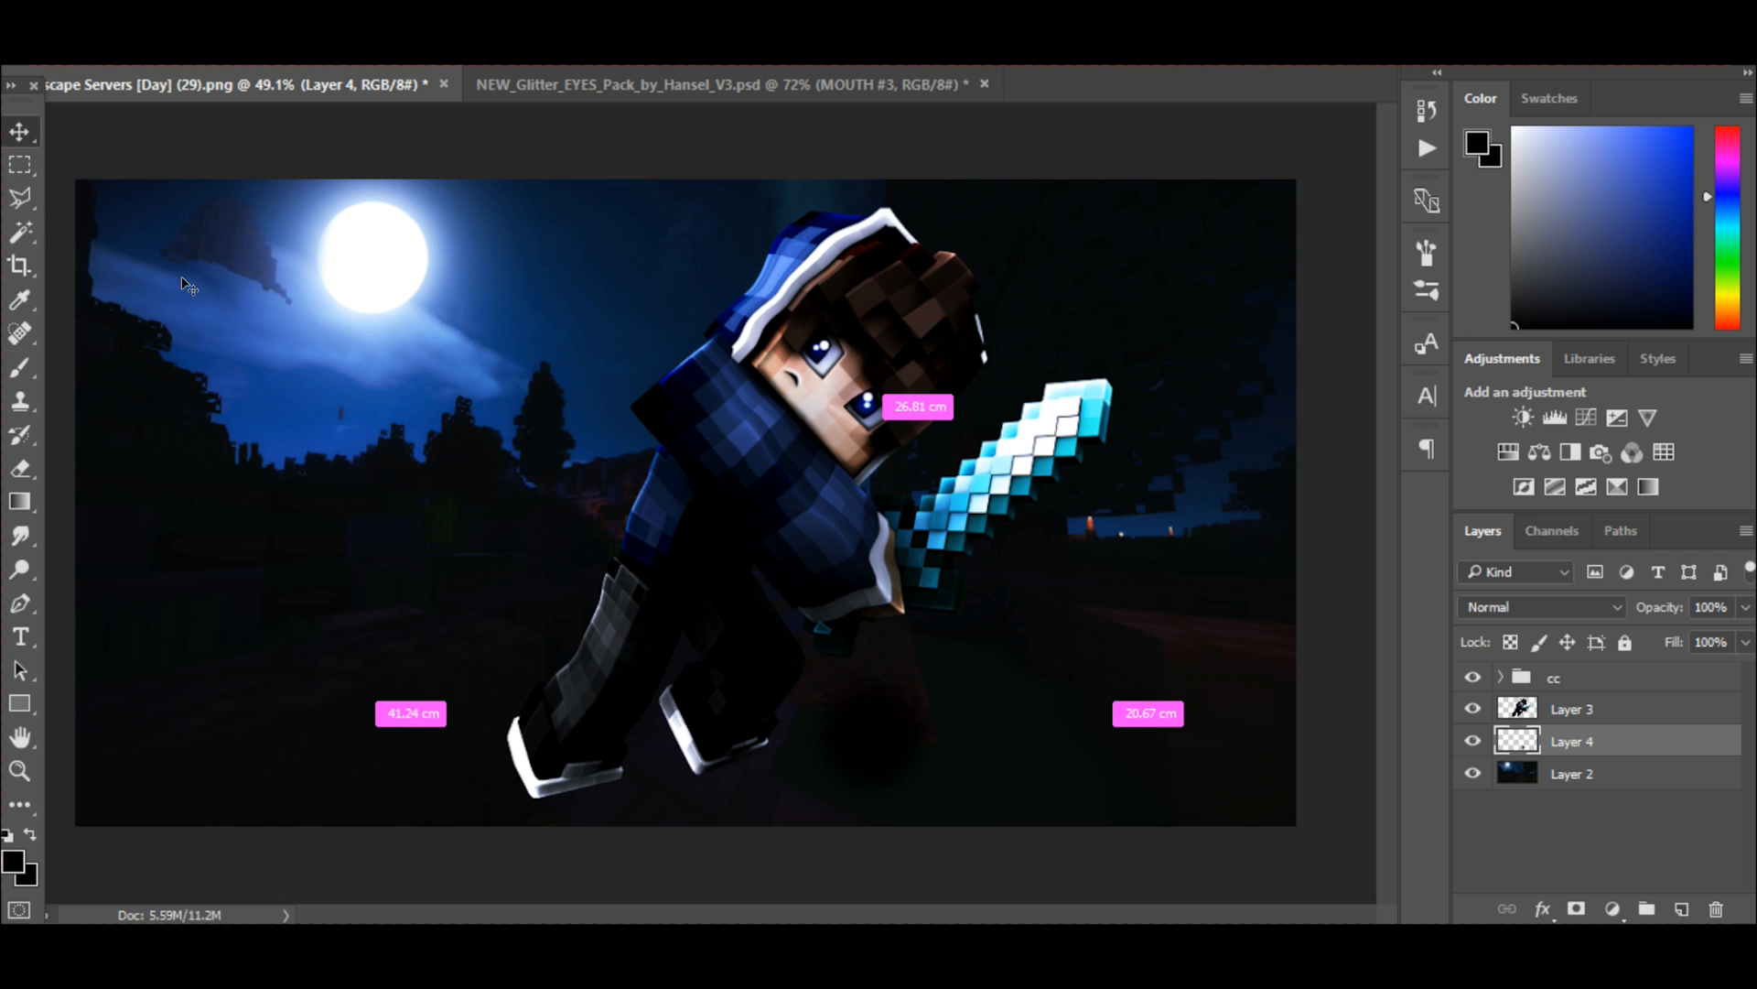
key("ctrl+t")
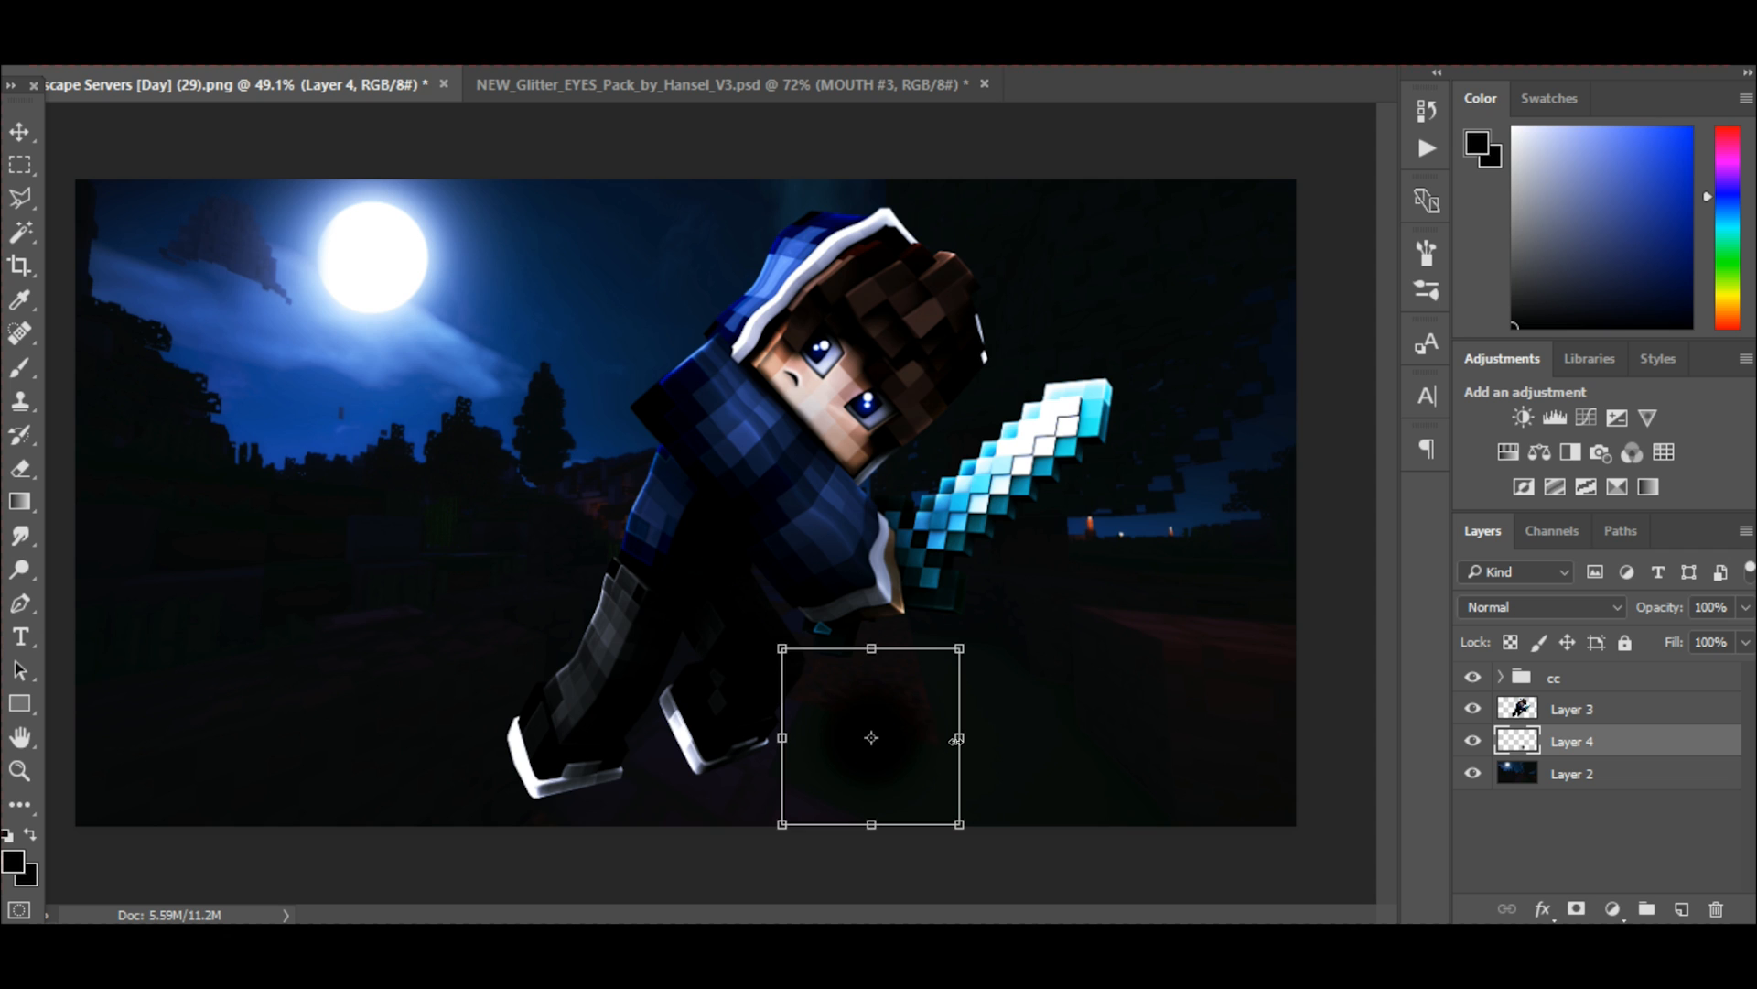
left_click_drag(958, 737, 1250, 740)
left_click_drag(1016, 648, 1018, 696)
left_click_drag(1201, 761, 987, 762)
left_click_drag(410, 758, 342, 758)
left_click_drag(341, 698, 319, 693)
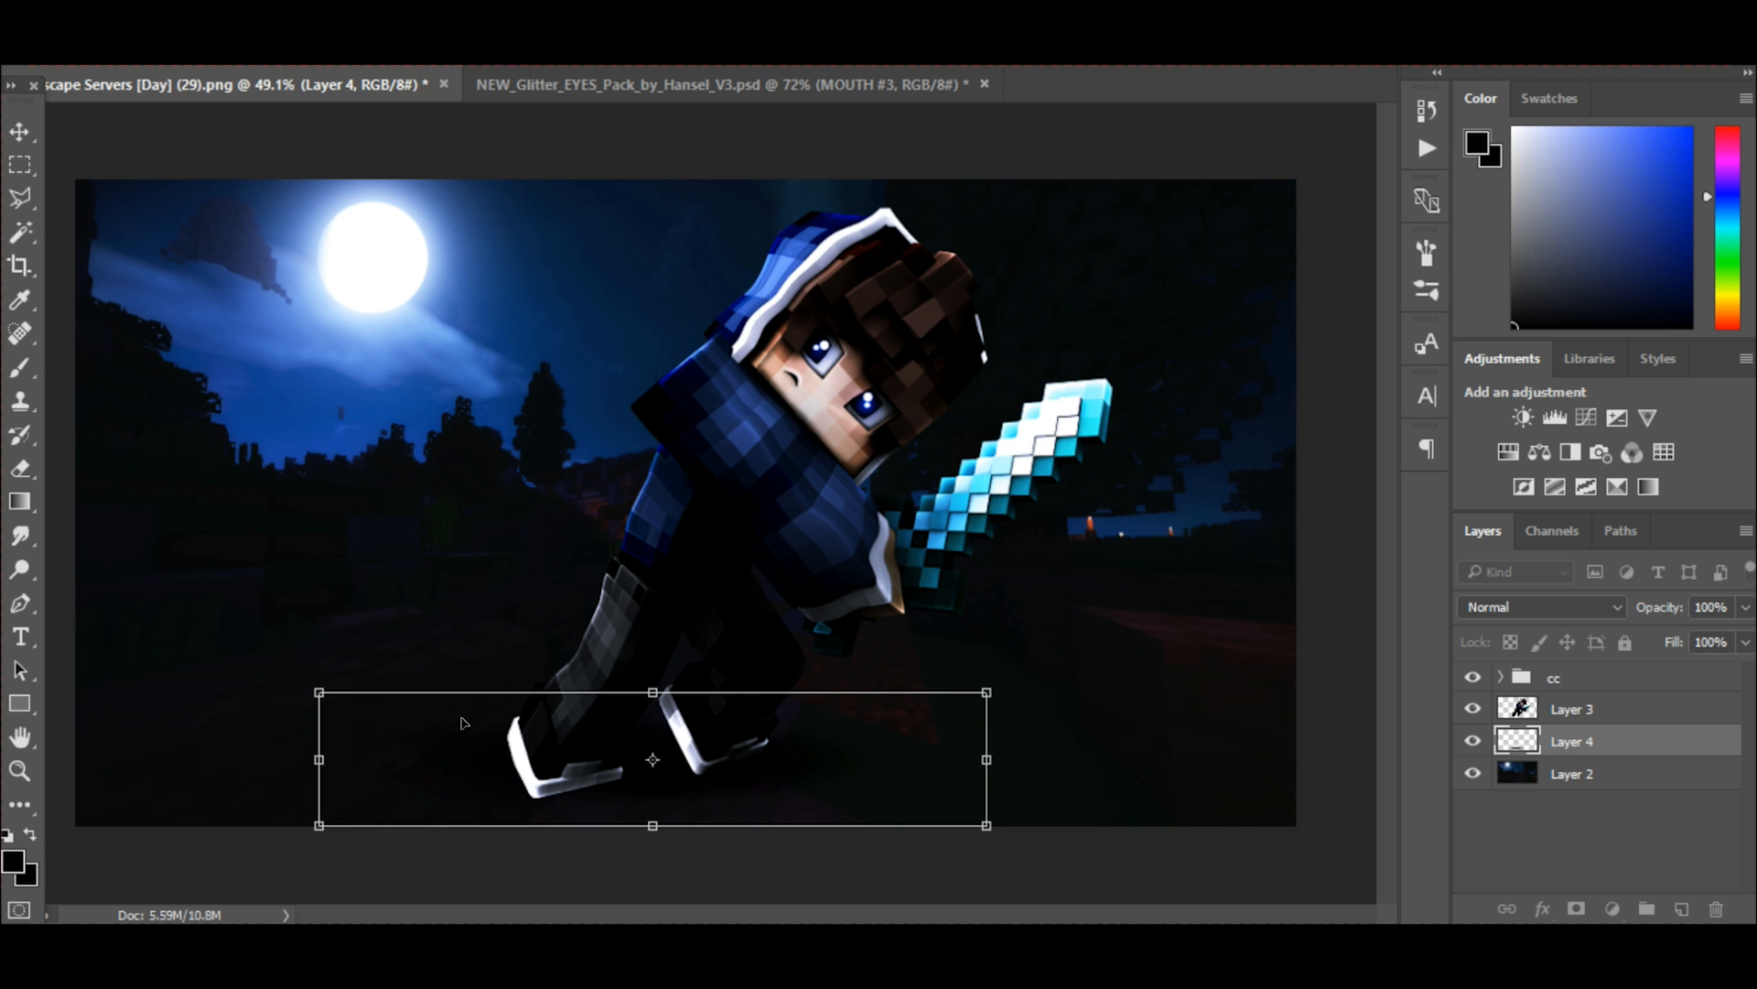
Shift the ground shadow slightly lower, widen and heighten it a little, and apply the transformation.
left_click_drag(766, 736, 752, 749)
left_click_drag(969, 772, 1008, 764)
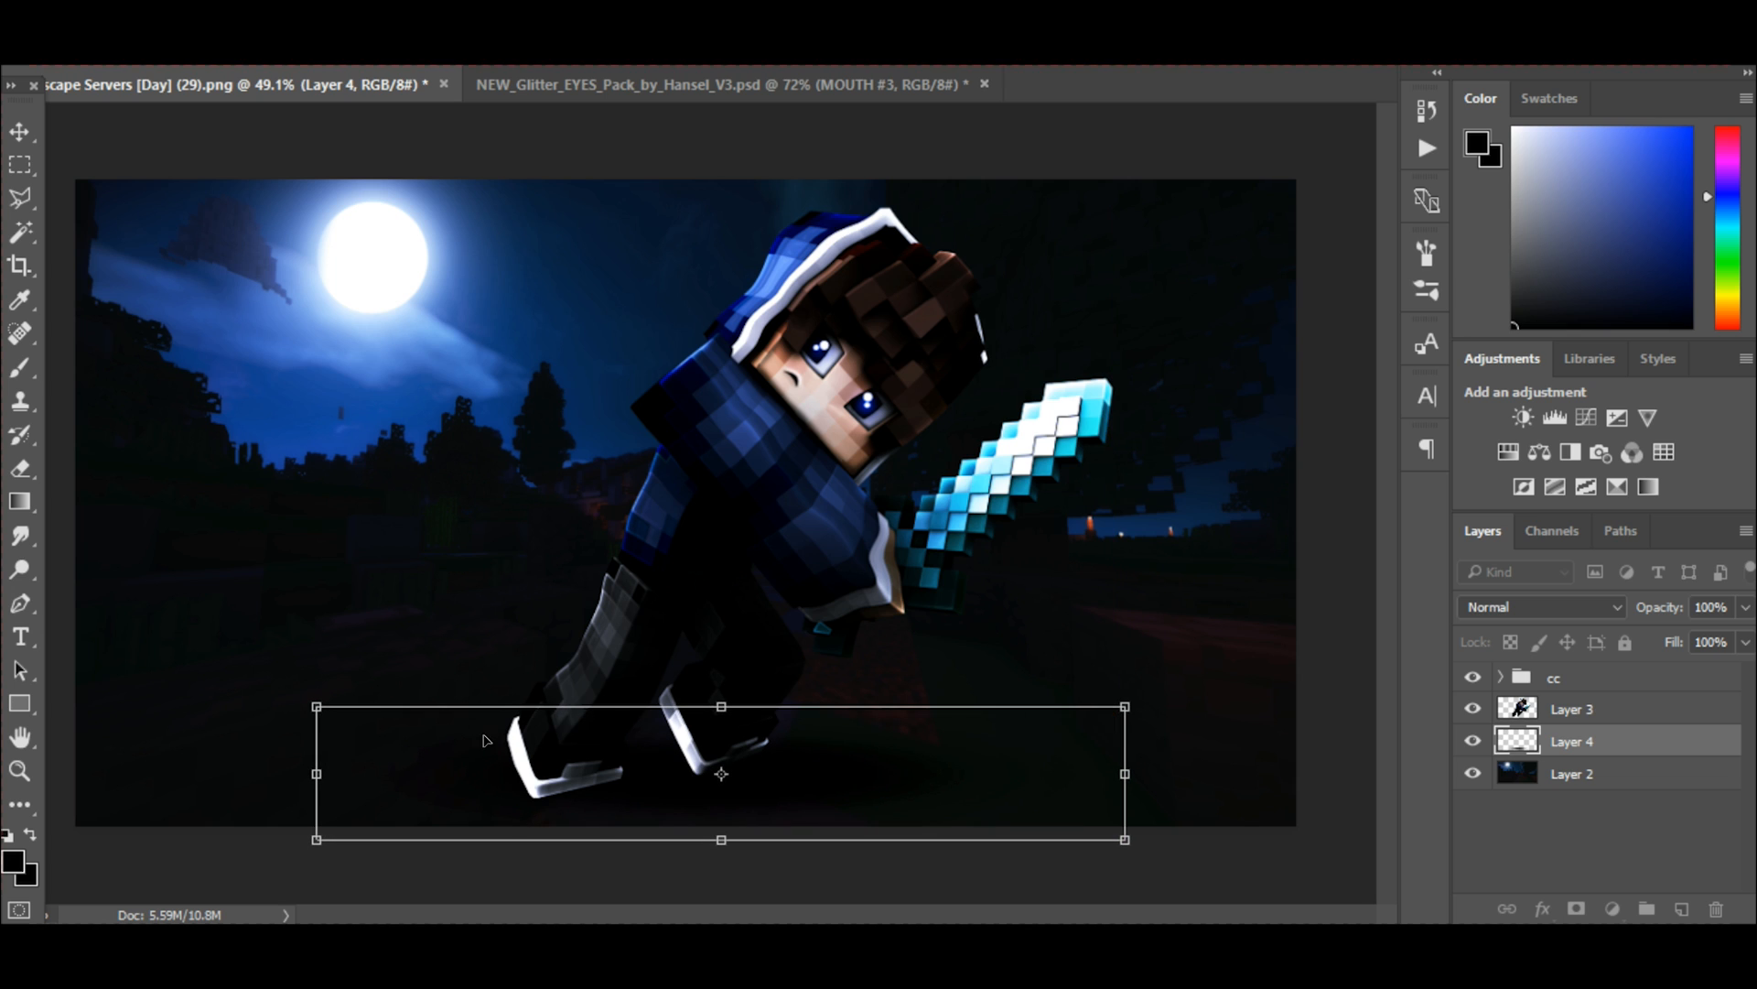
left_click_drag(741, 839, 724, 850)
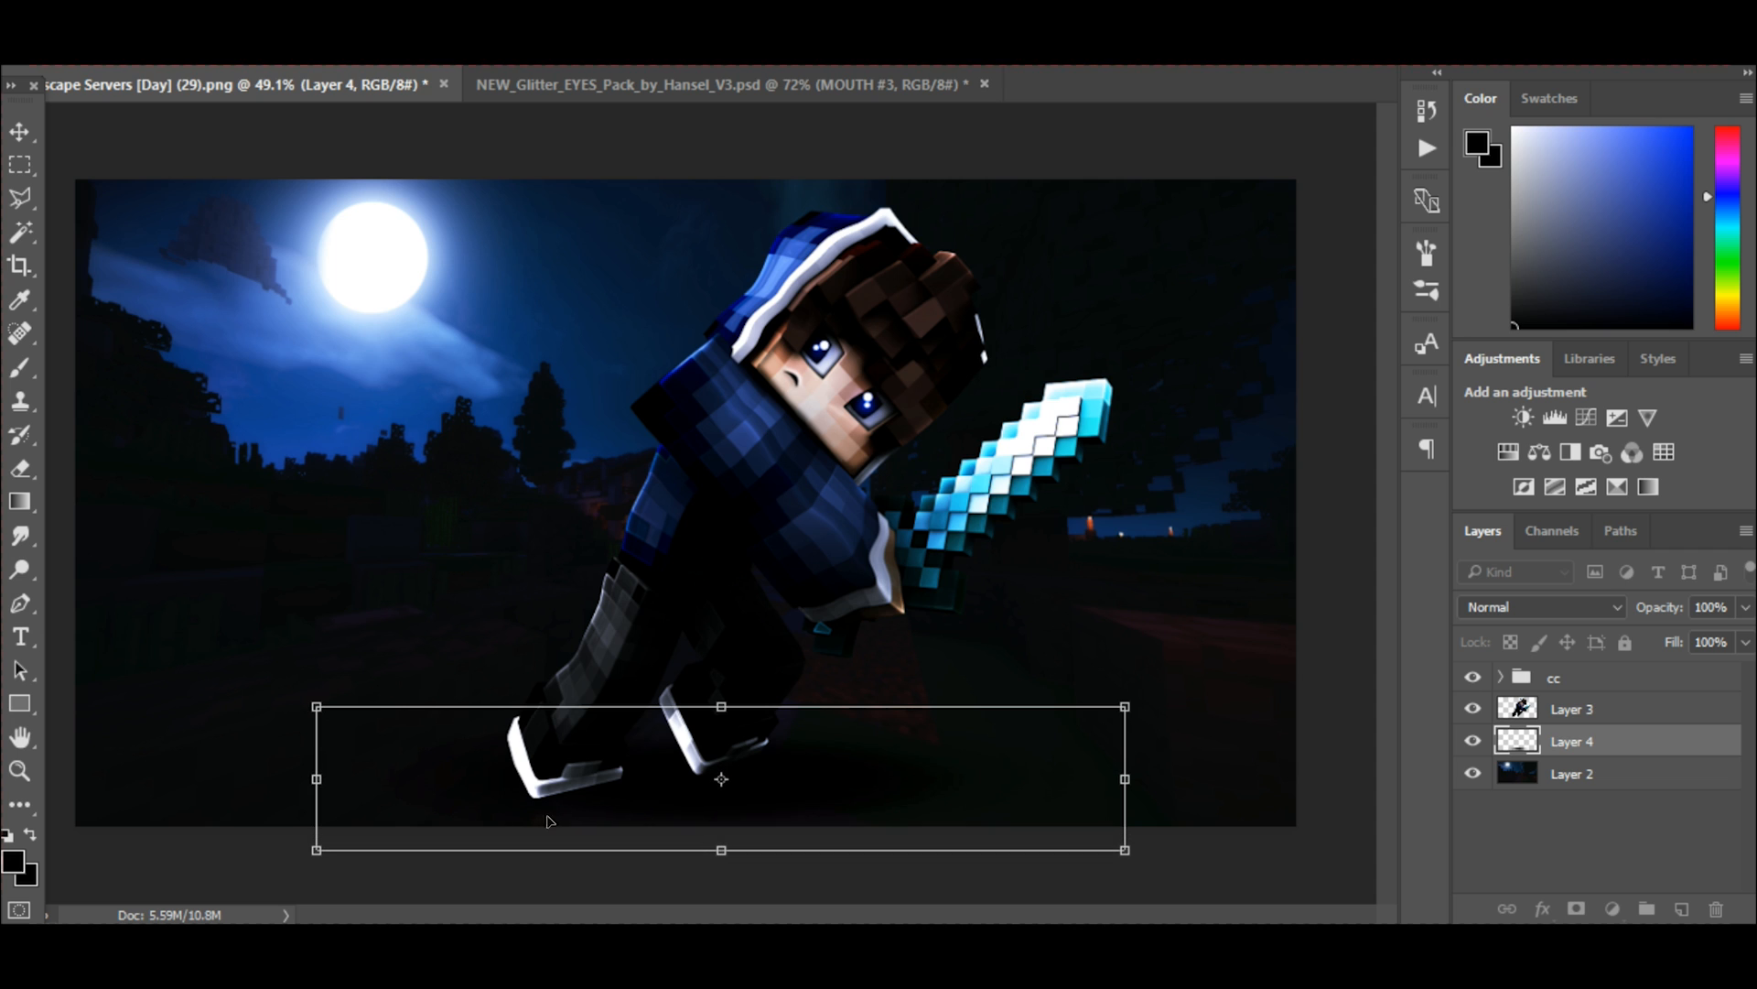
mouse_move(319, 777)
left_mouse_down()
mouse_move(286, 777)
mouse_move(311, 777)
left_mouse_up()
left_click(20, 131)
left_click(758, 368)
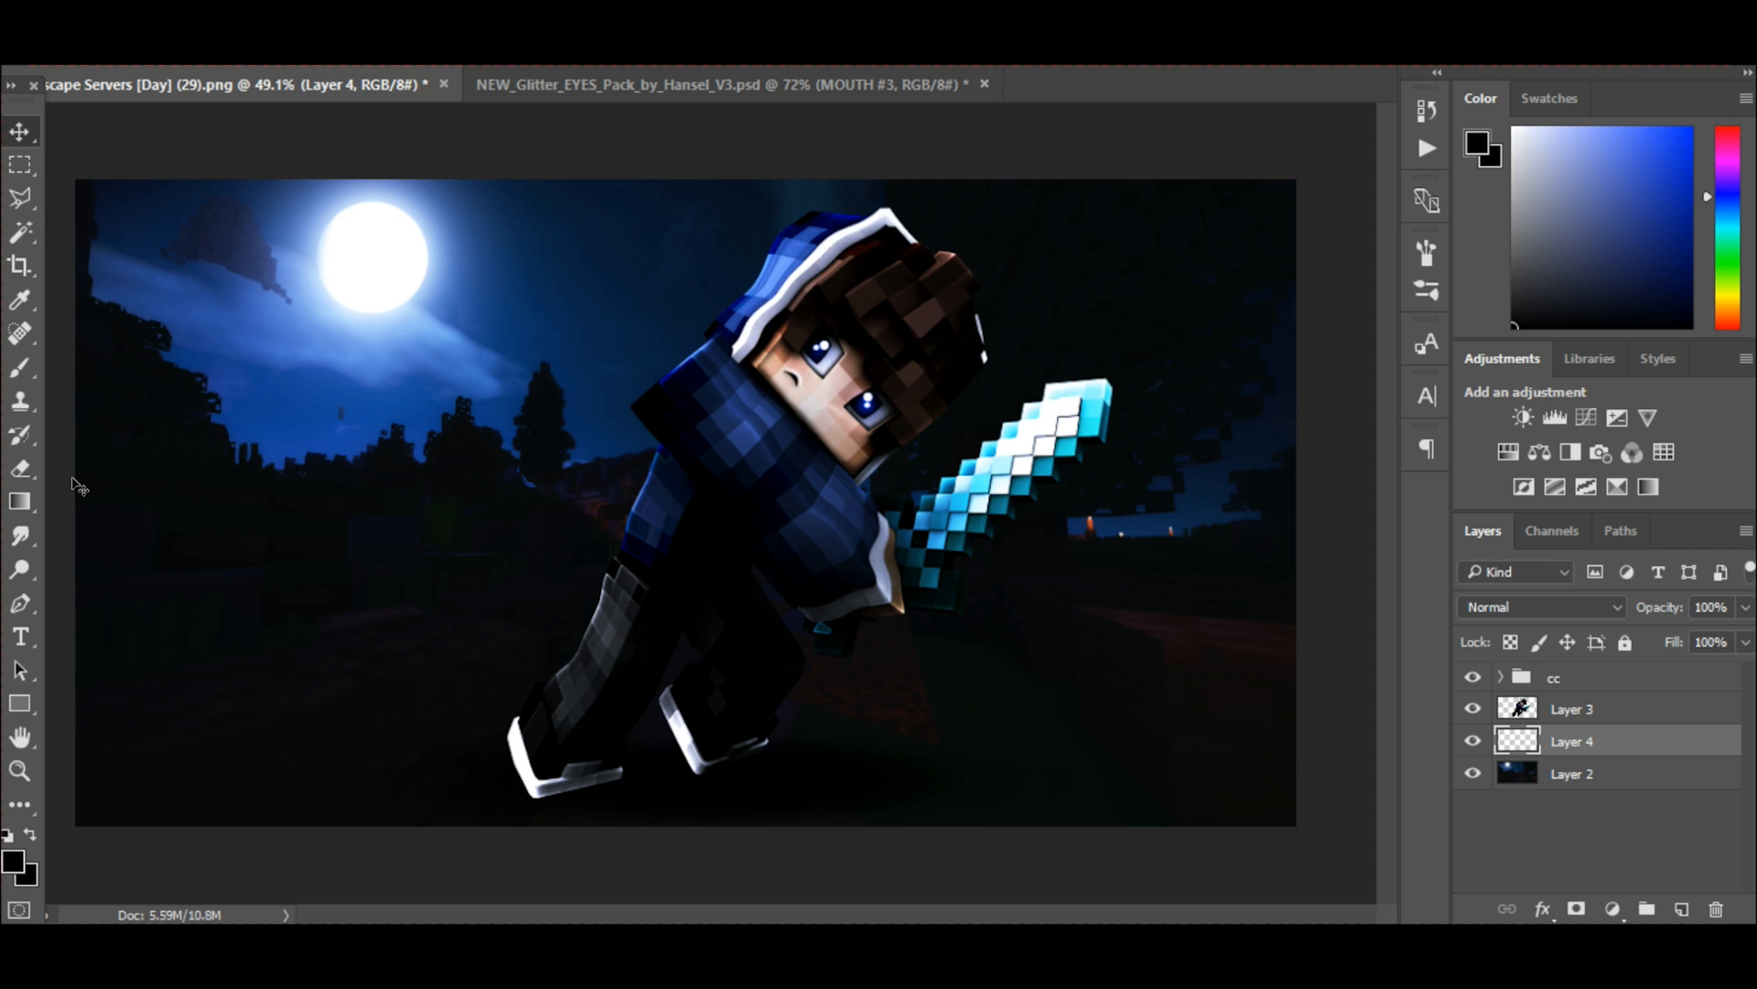
Undo the eraser stroke on the ground shadow, reduce the shadow layer's opacity to 60% and compare it hidden and shown.
left_click(22, 470)
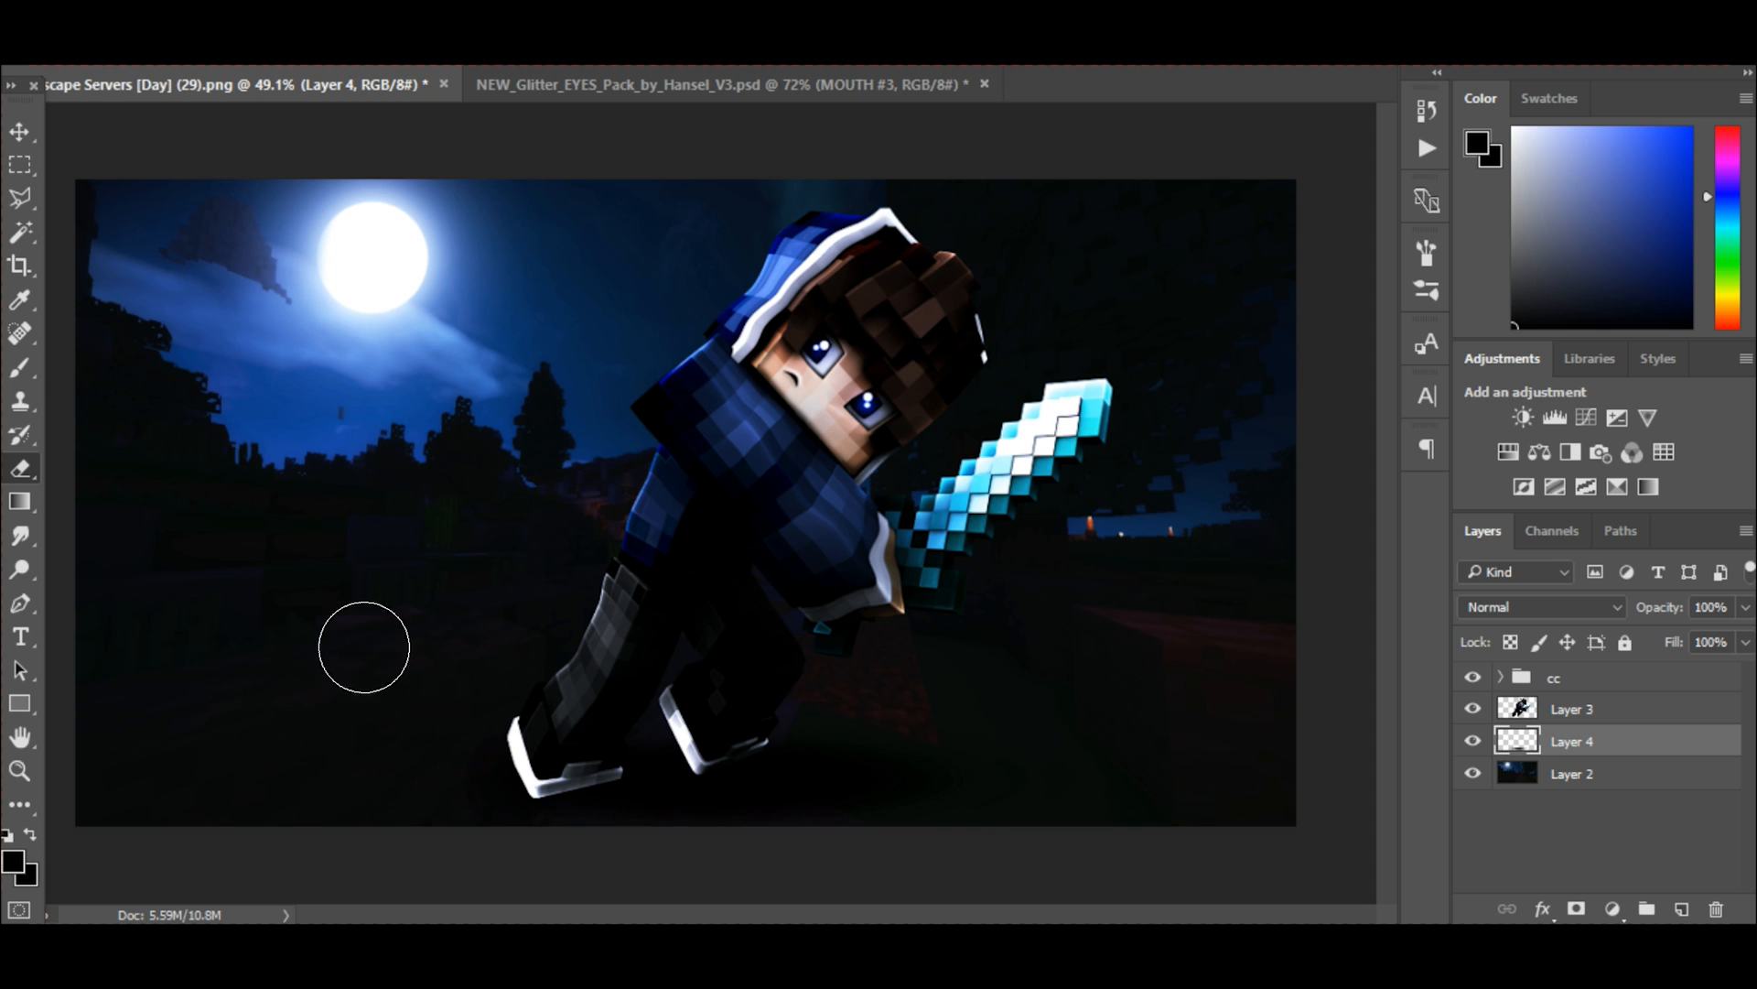
key("ctrl+z")
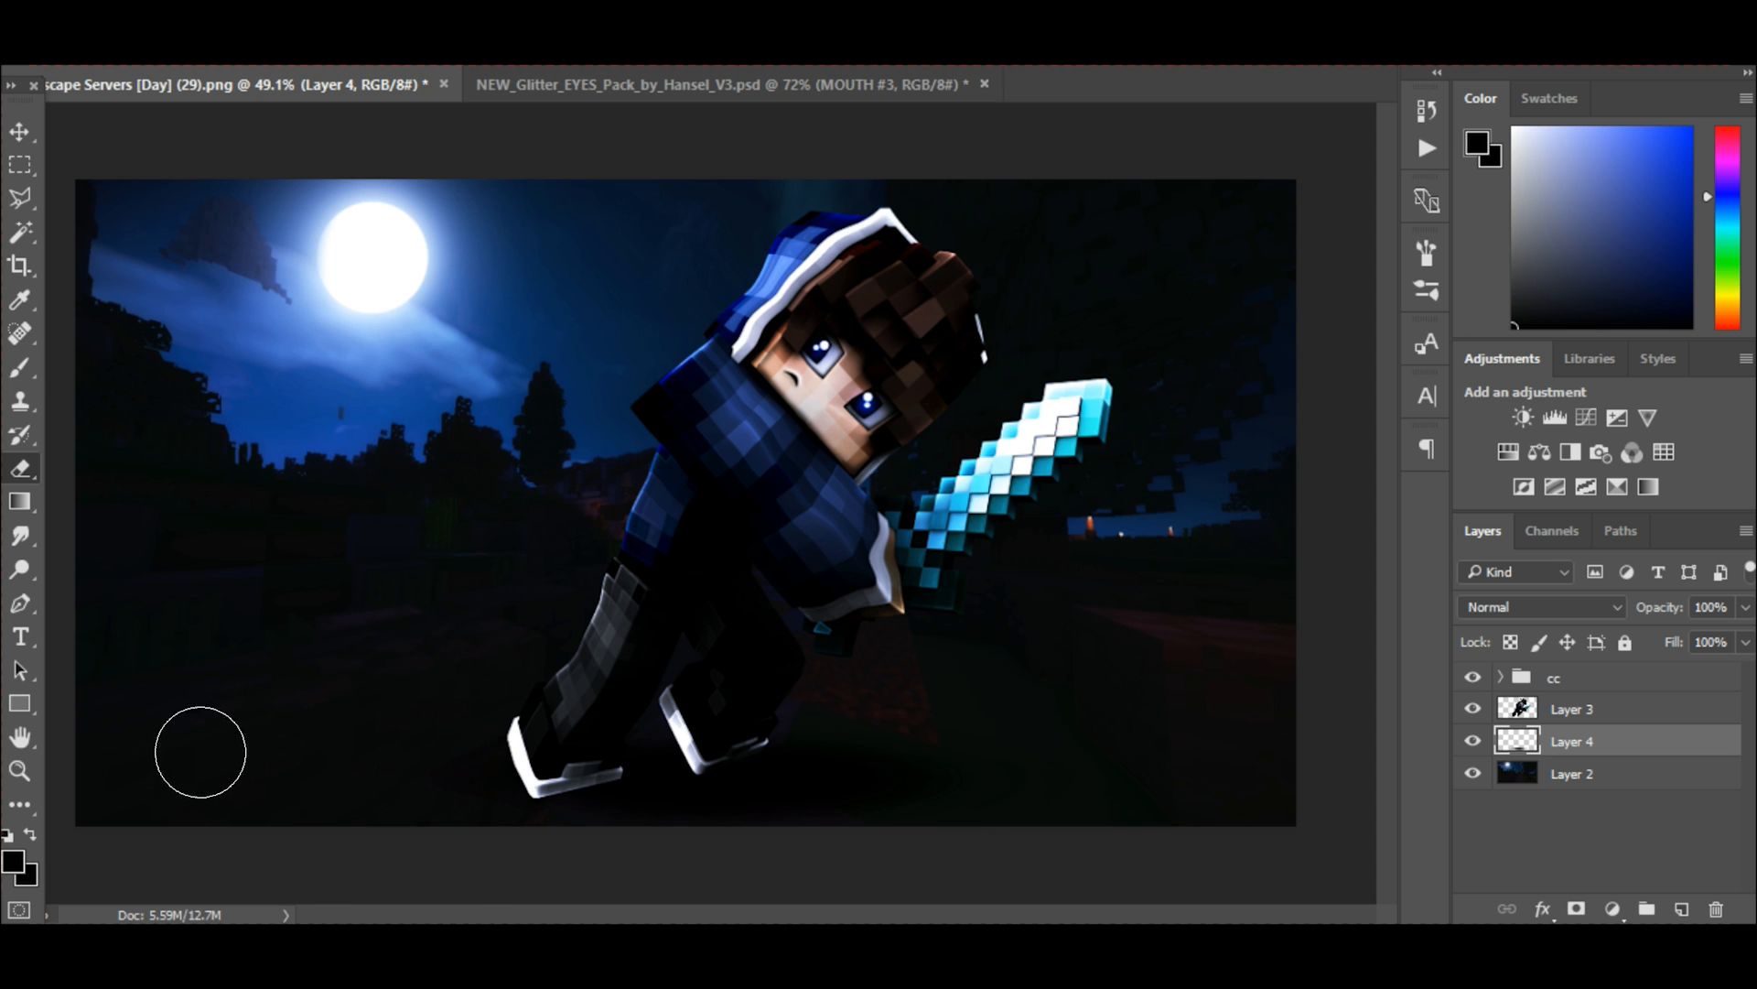
left_click(1746, 606)
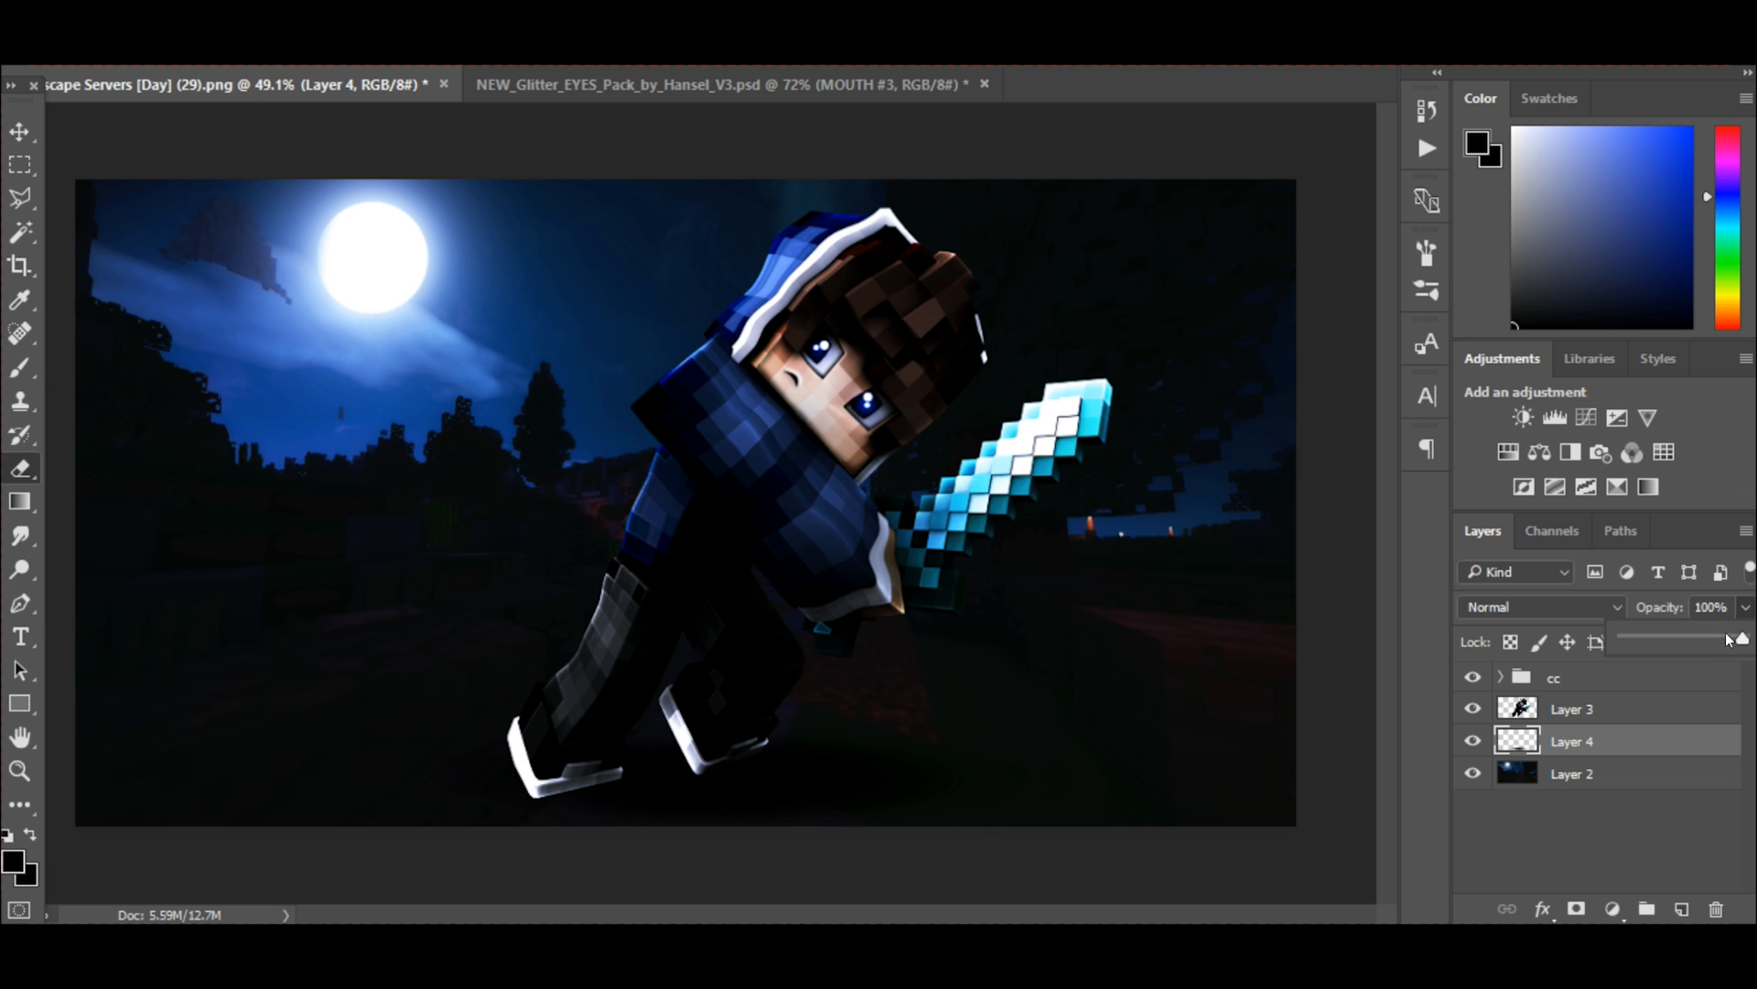
left_click_drag(1736, 638, 1734, 639)
left_click_drag(1719, 638, 1697, 638)
left_click(1722, 588)
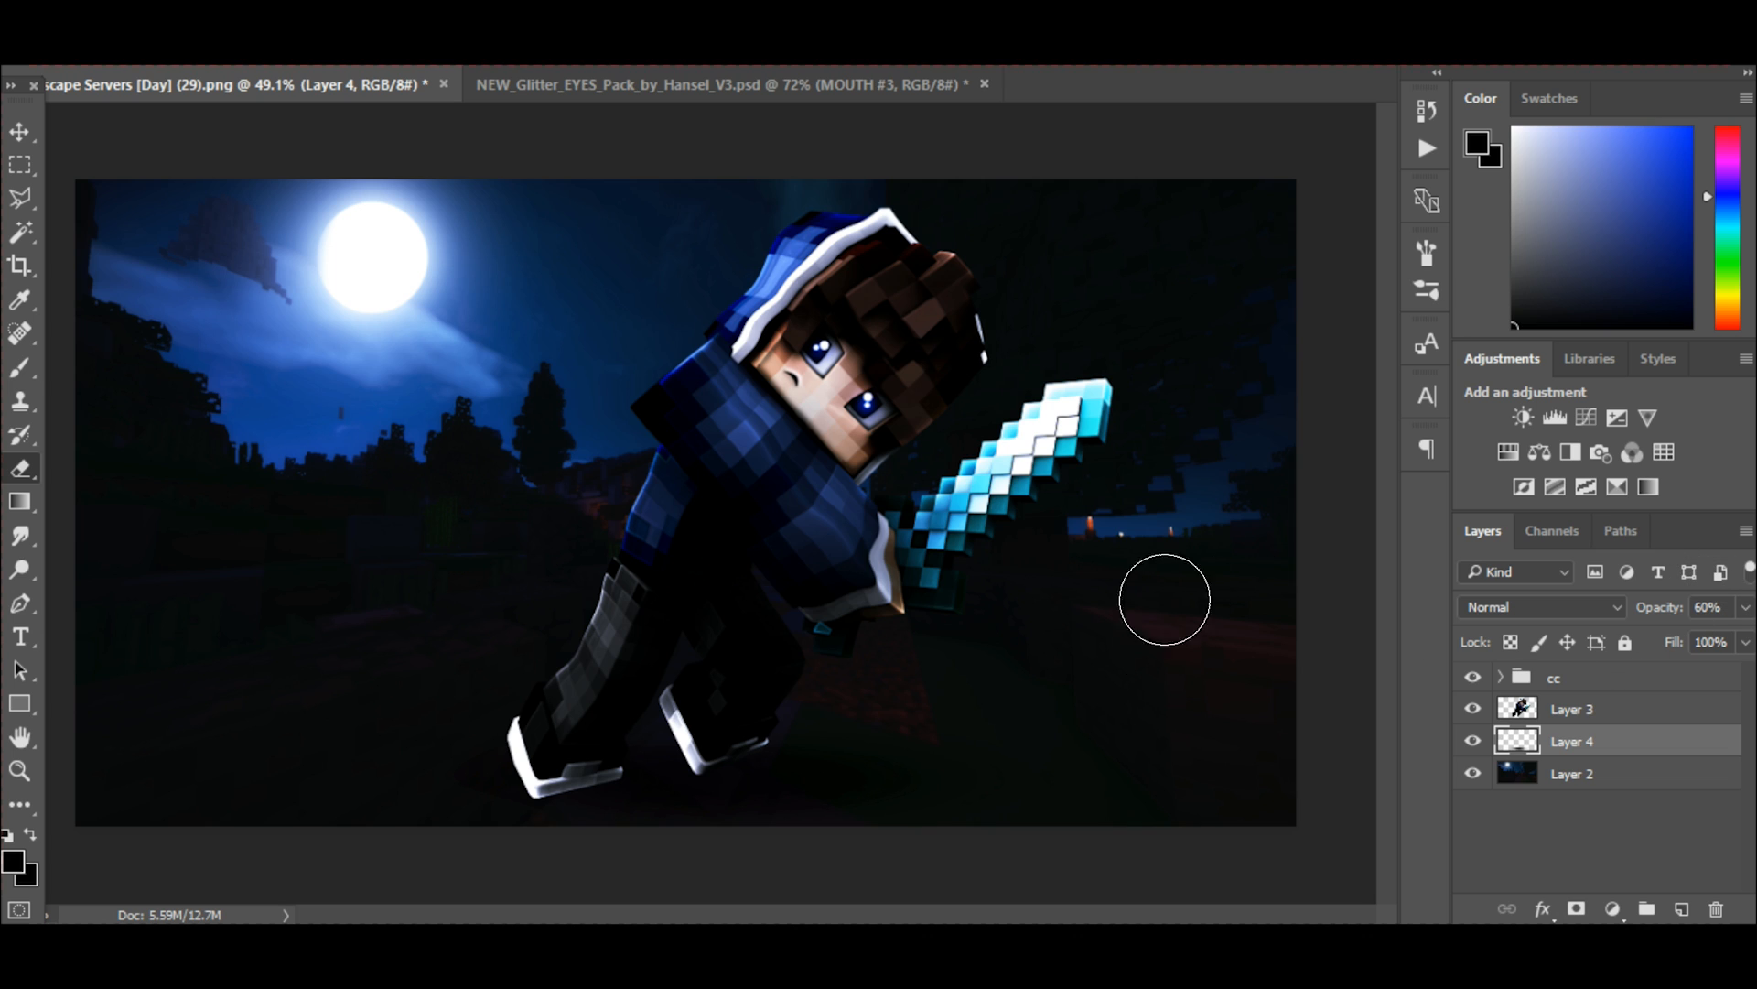
left_click(1472, 742)
left_click(1473, 742)
Add a new empty layer directly above the character layer.
left_click(1604, 705)
left_click(1680, 907)
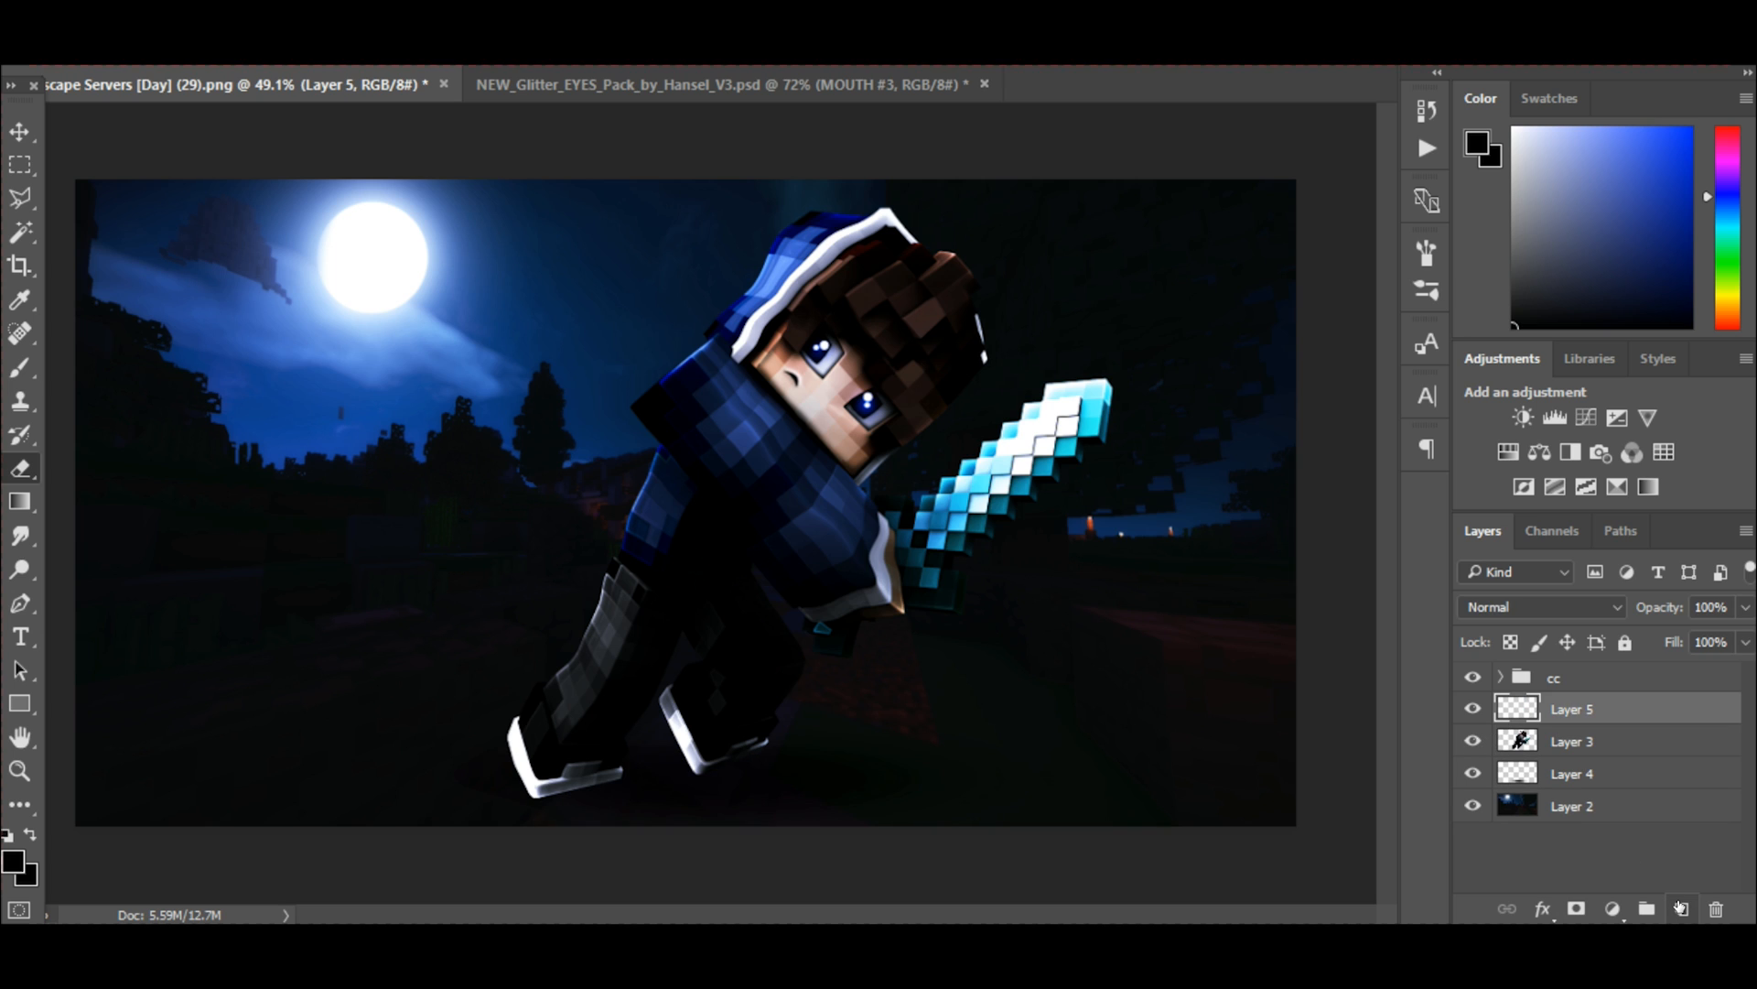
Clip Layer 5 to the character layer and darken the white edges of both shoes with soft black brush strokes.
left_click(1653, 713, "alt")
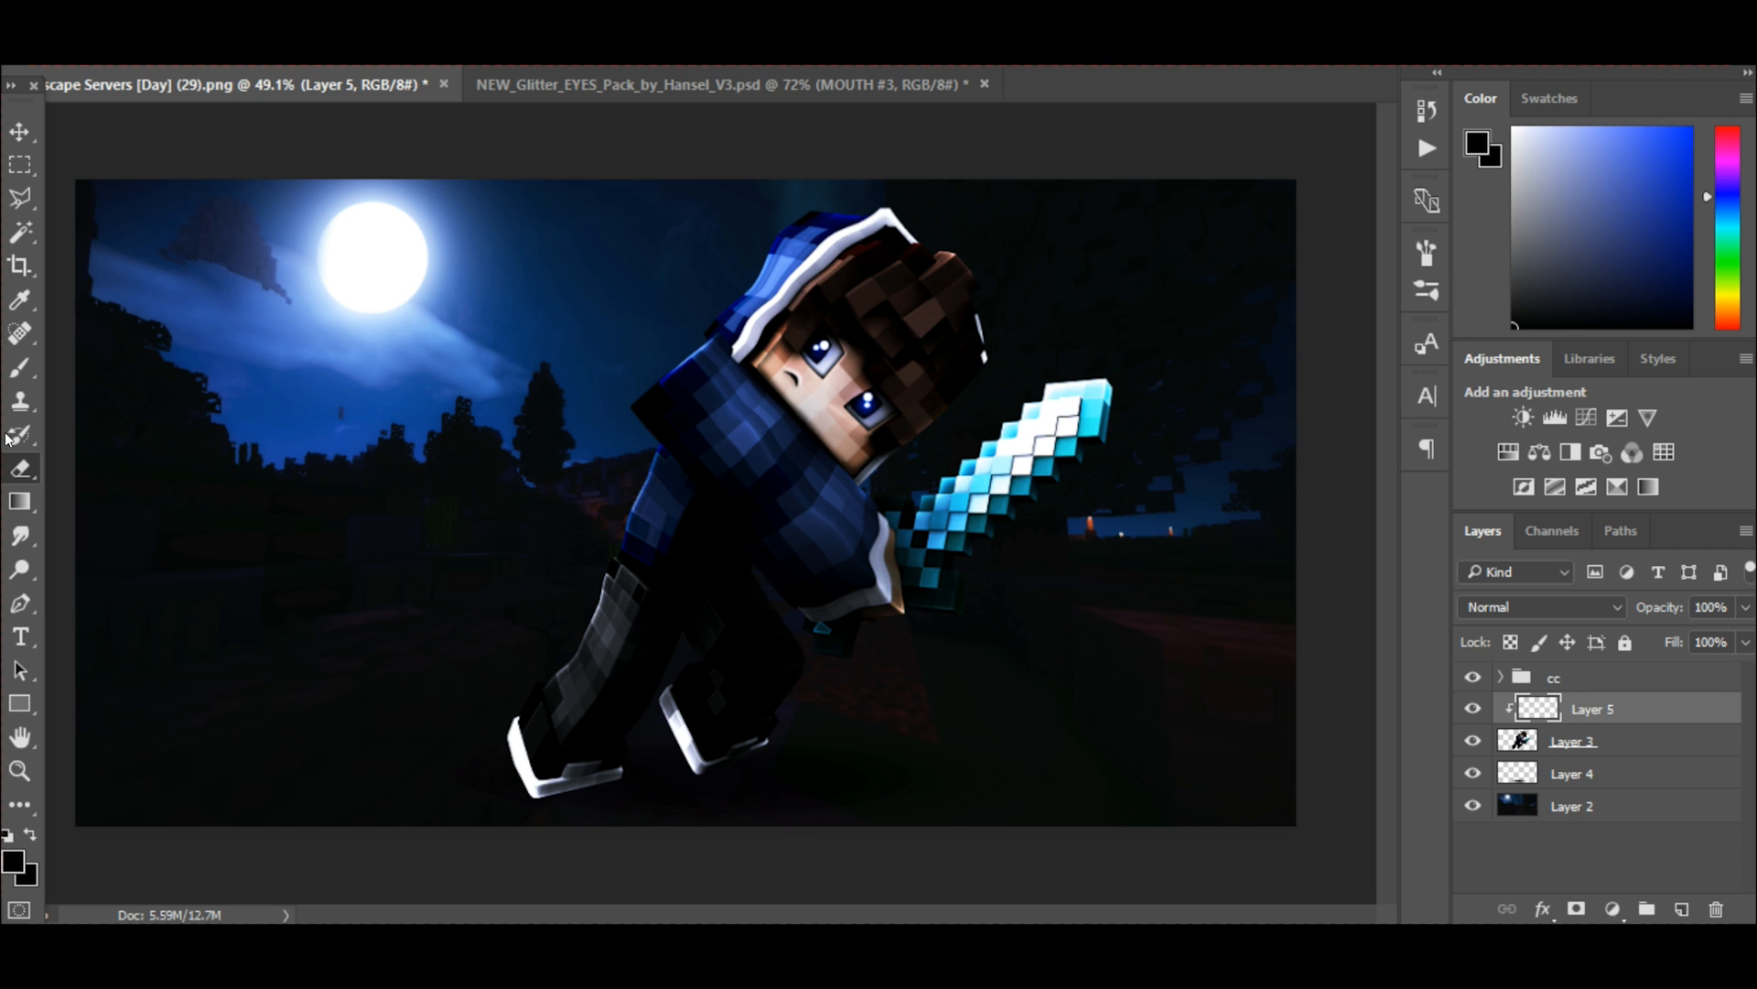
left_click(20, 367)
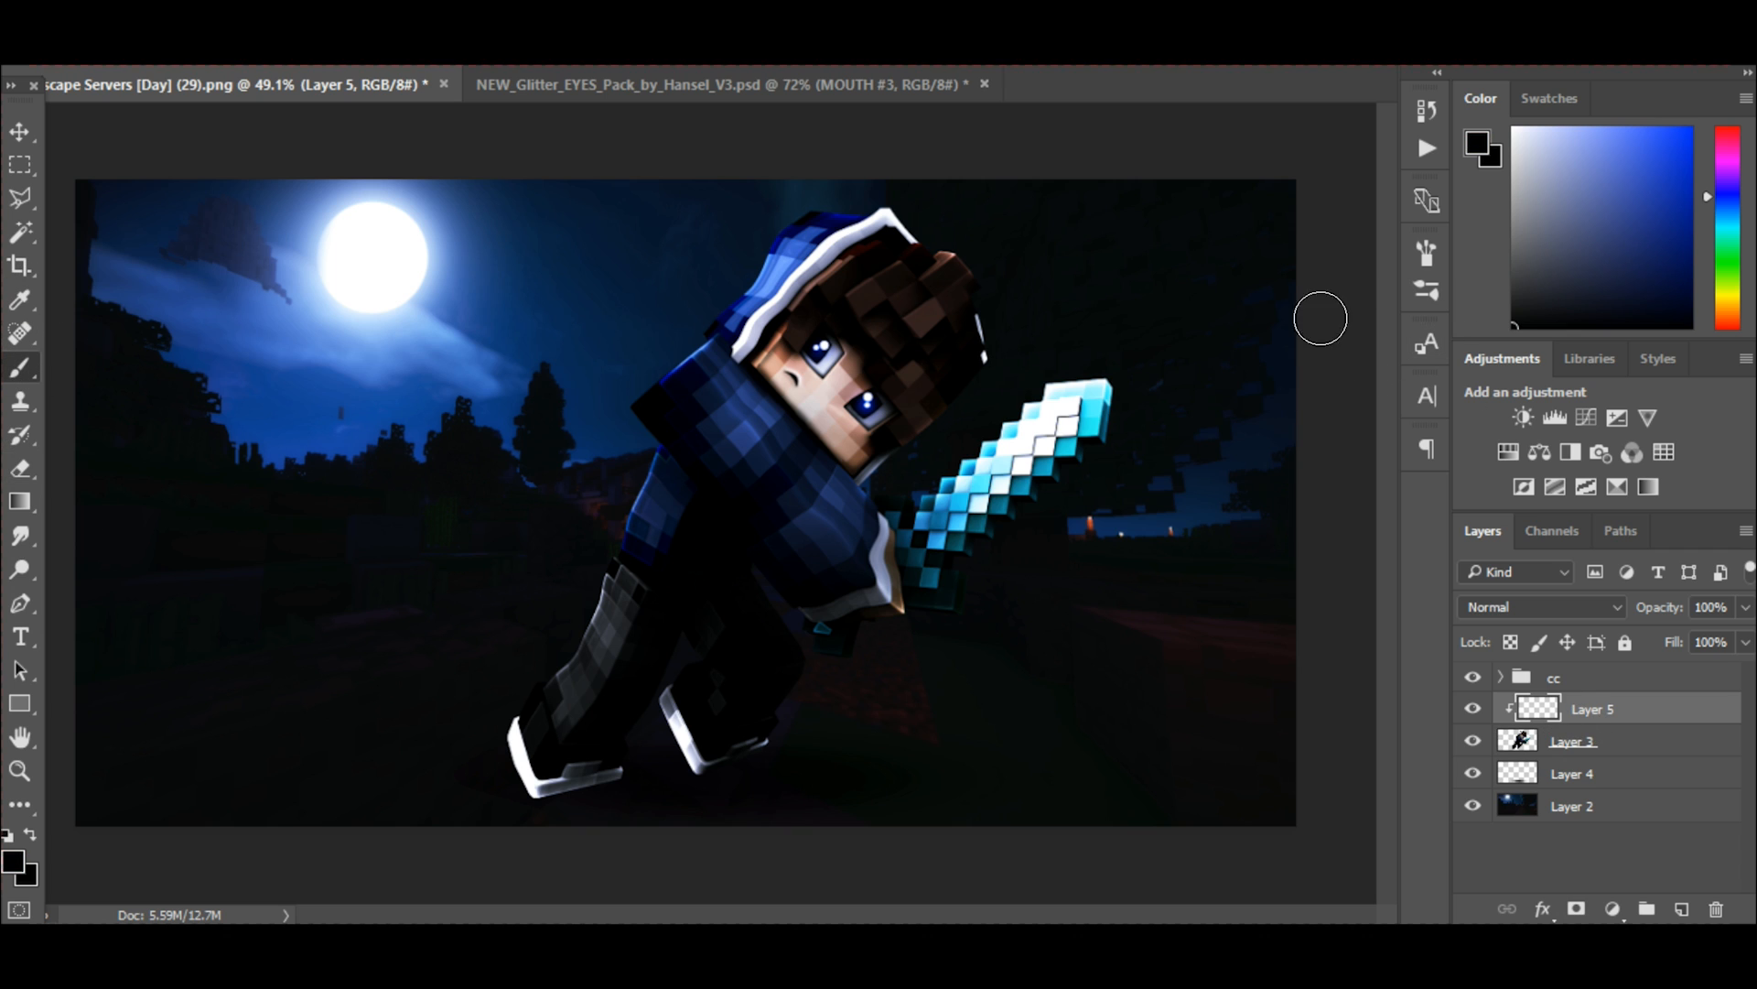
scroll(815, 542, "up", 2)
scroll(952, 541, "down", 3)
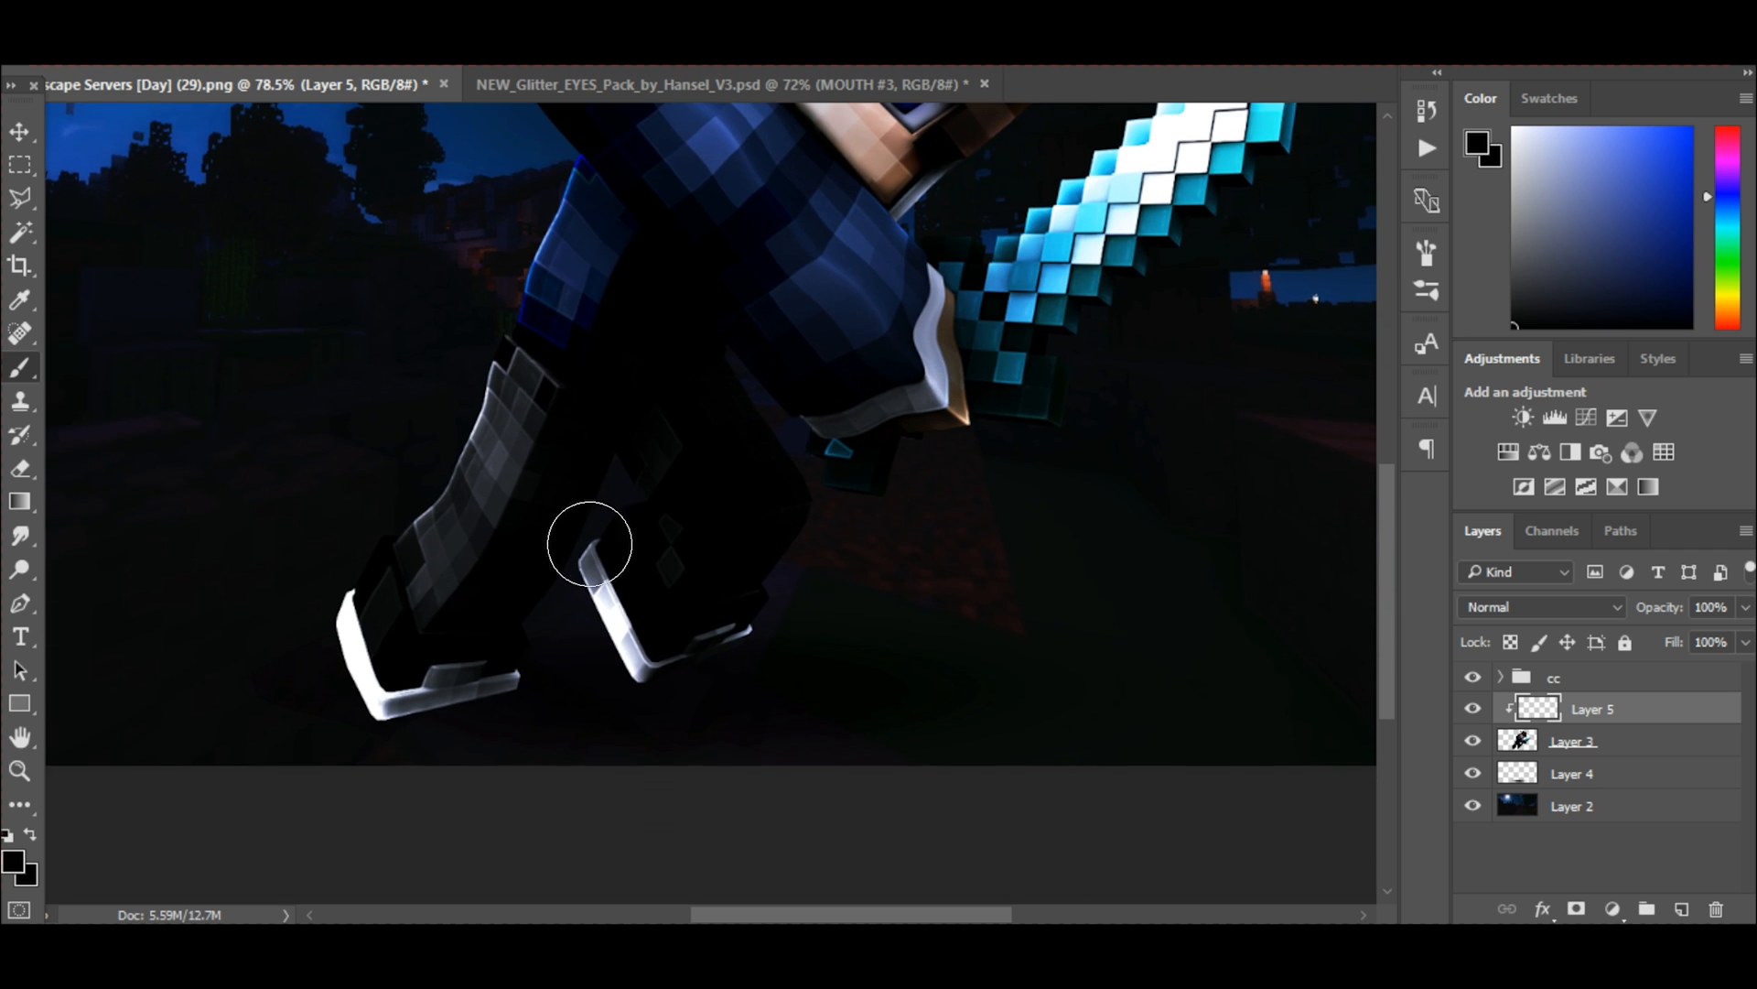
scroll(586, 546, "up", 4)
scroll(572, 534, "down", 3)
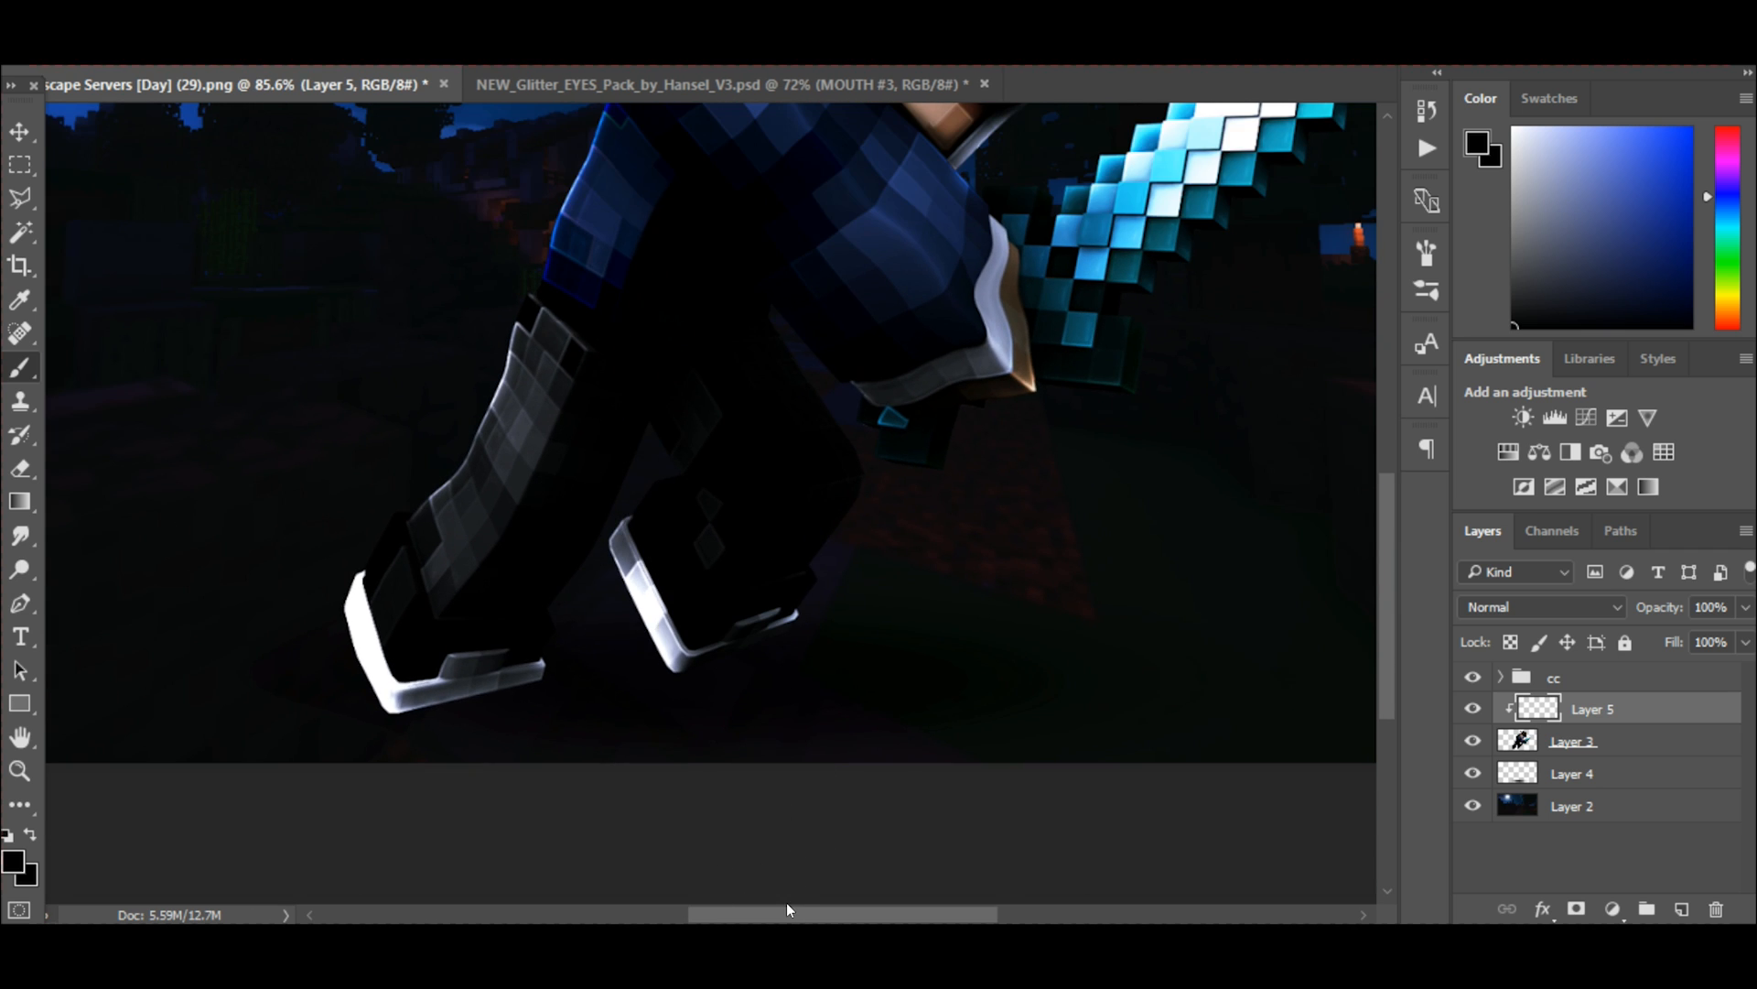
scroll(769, 805, "left", 3)
mouse_move(486, 600)
left_mouse_down()
mouse_move(554, 771)
mouse_move(534, 753)
mouse_move(748, 711)
mouse_move(587, 772)
mouse_move(464, 614)
mouse_move(521, 728)
mouse_move(430, 632)
mouse_move(487, 717)
mouse_move(638, 719)
mouse_move(737, 557)
mouse_move(806, 682)
mouse_move(988, 660)
mouse_move(1031, 630)
mouse_move(1065, 558)
mouse_move(1050, 666)
mouse_move(778, 635)
left_mouse_up()
key("ctrl+z")
mouse_move(550, 457)
left_mouse_down()
mouse_move(482, 520)
mouse_move(477, 649)
left_mouse_up()
key("ctrl+z")
left_click_drag(549, 724, 681, 714)
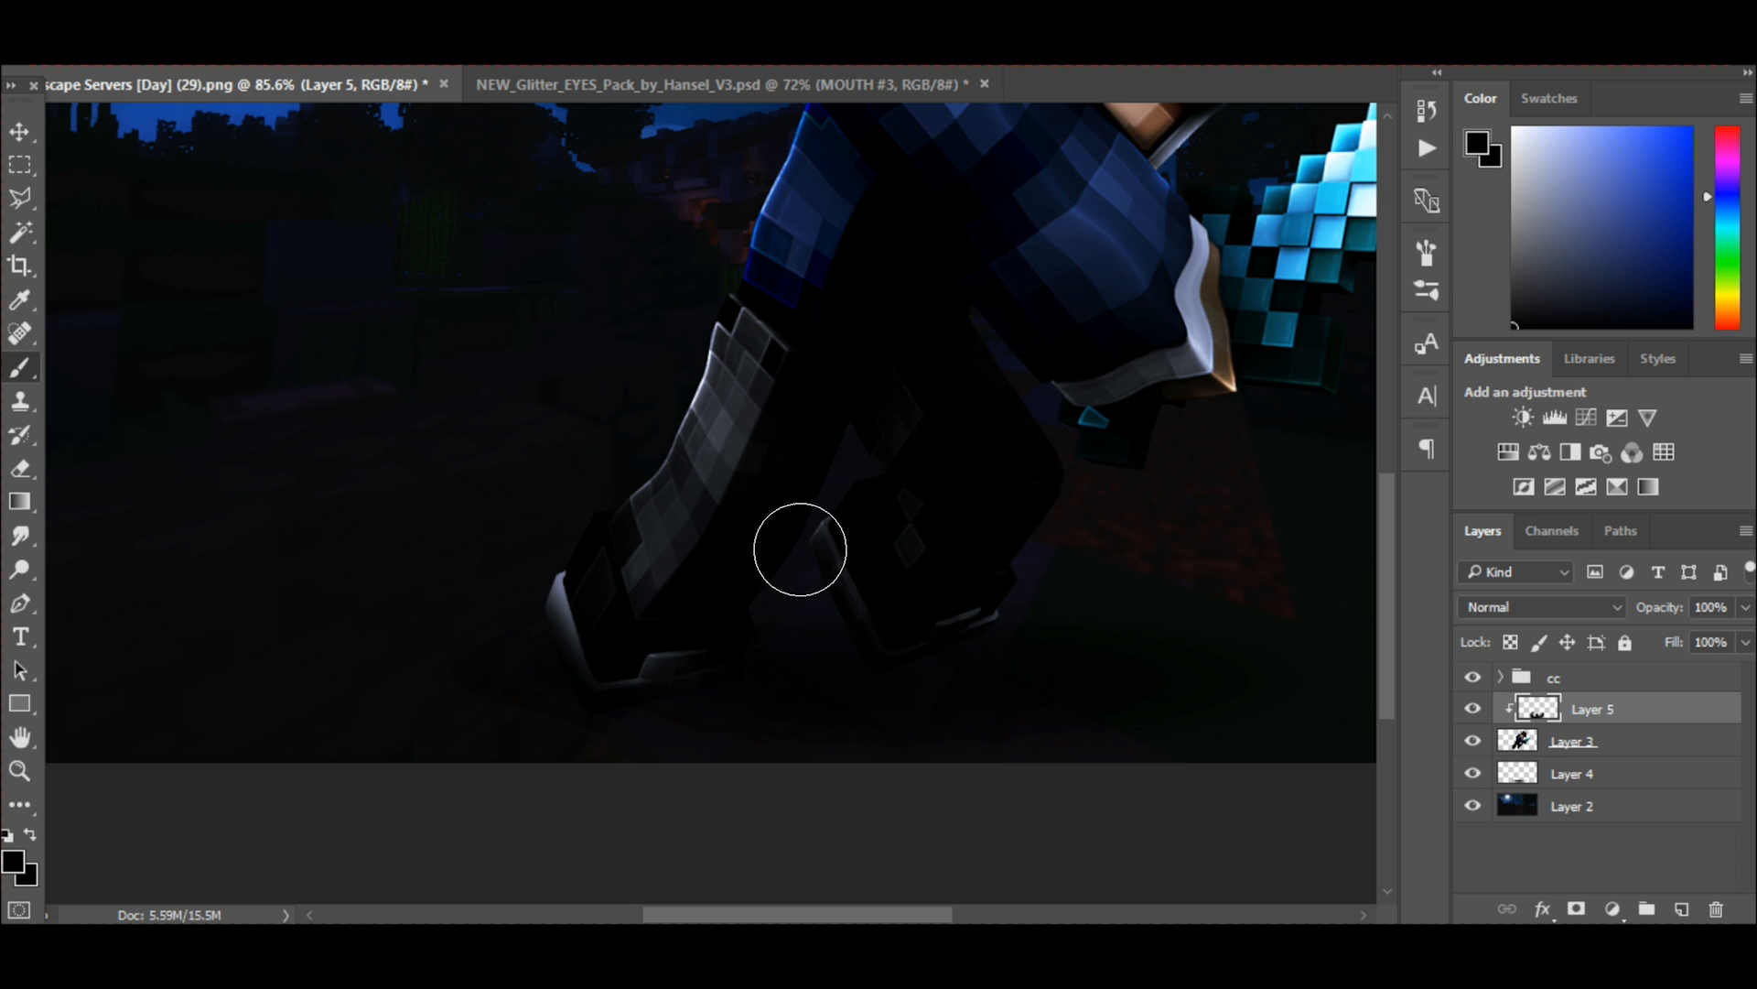
Paint soft black shading along the sword's edges facing away from the moon and the far side of the head.
scroll(1077, 576, "up", 1)
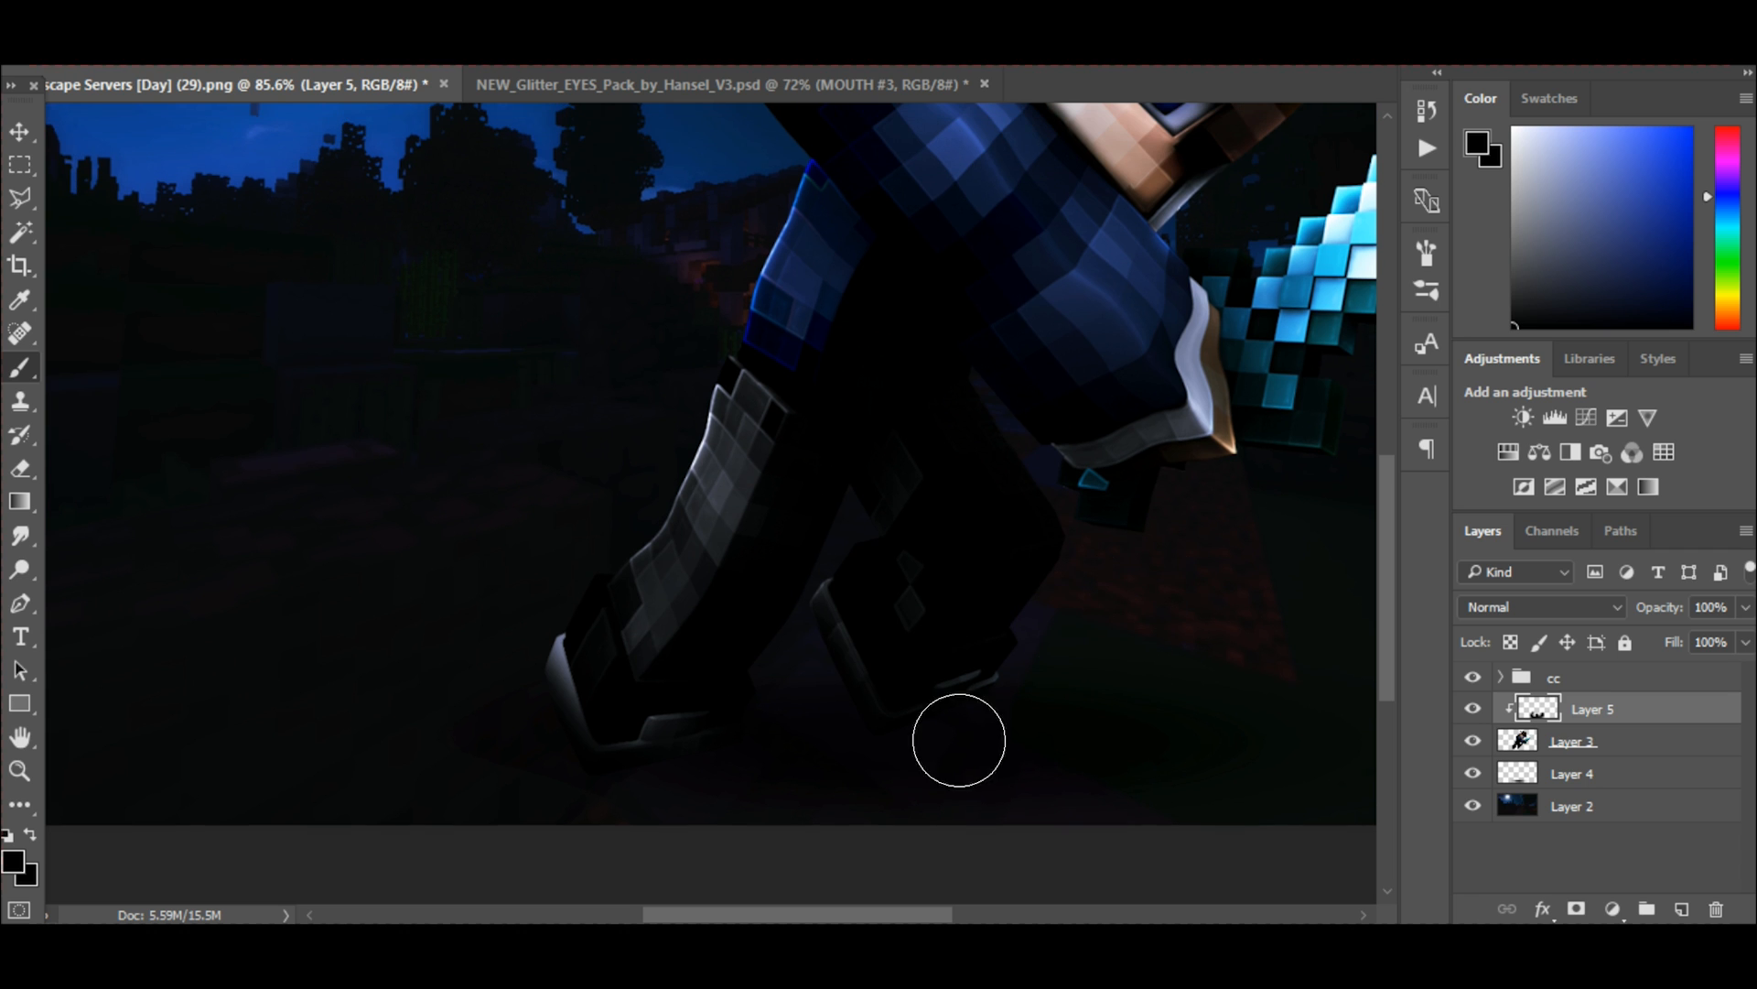
left_click_drag(769, 909, 861, 911)
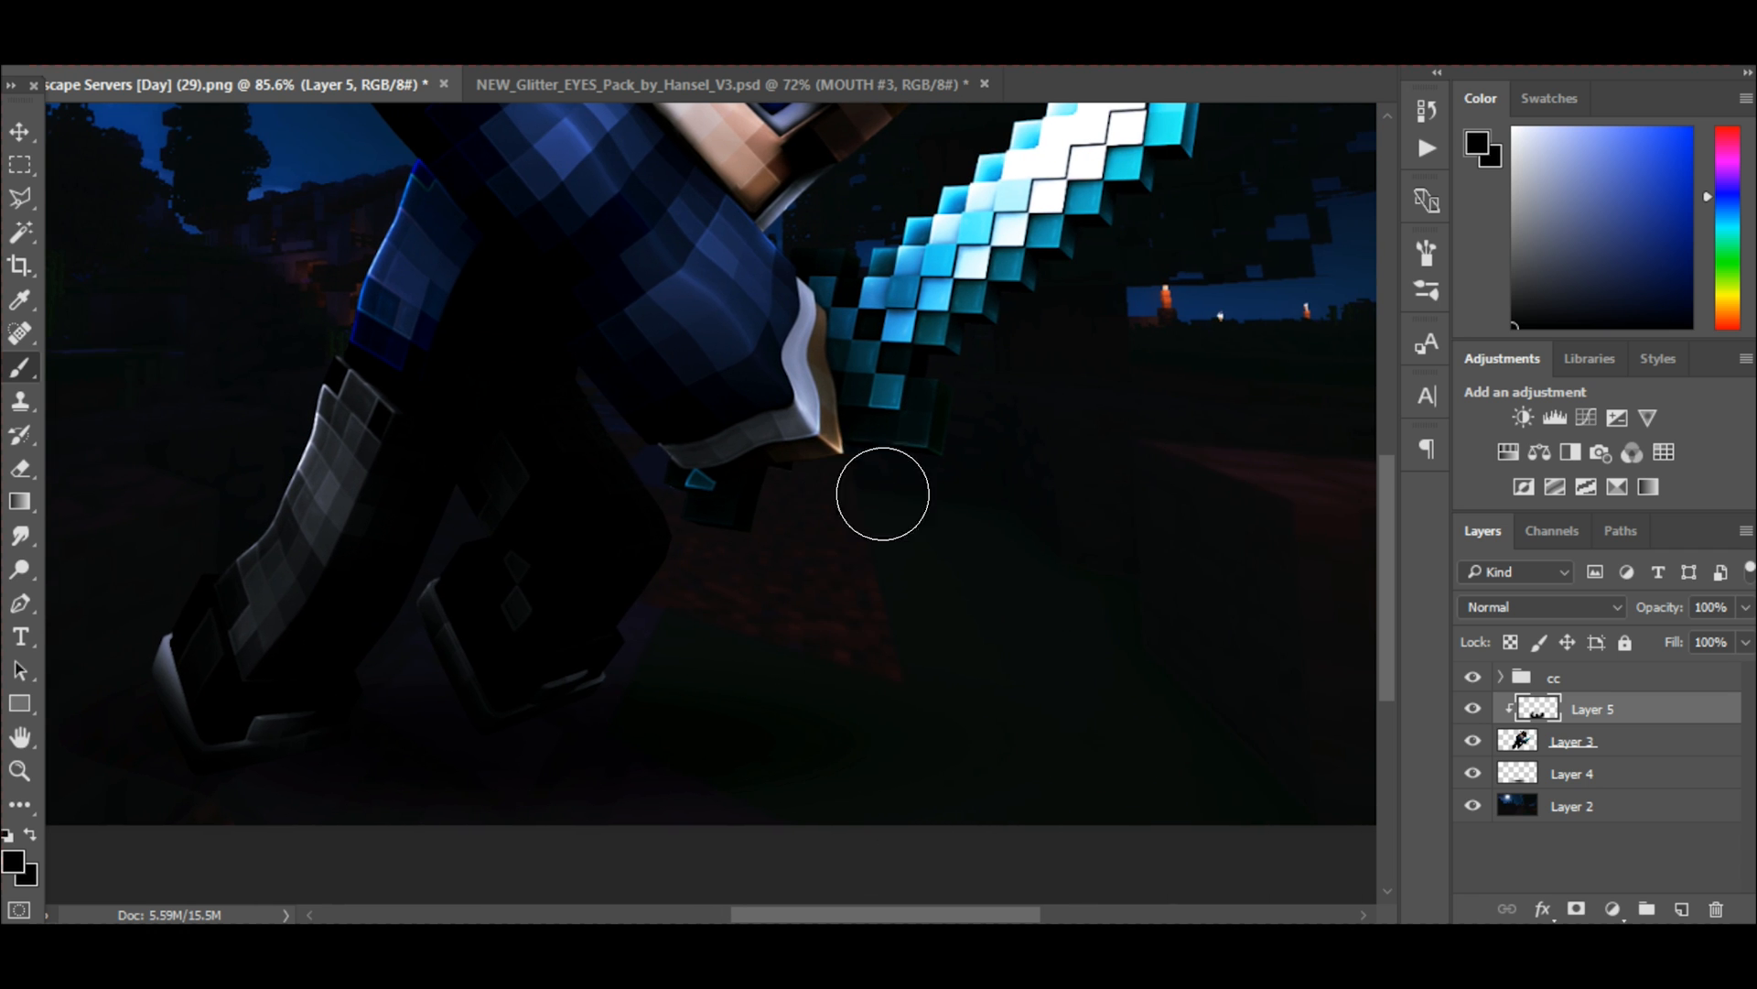
scroll(1225, 290, "up", 2)
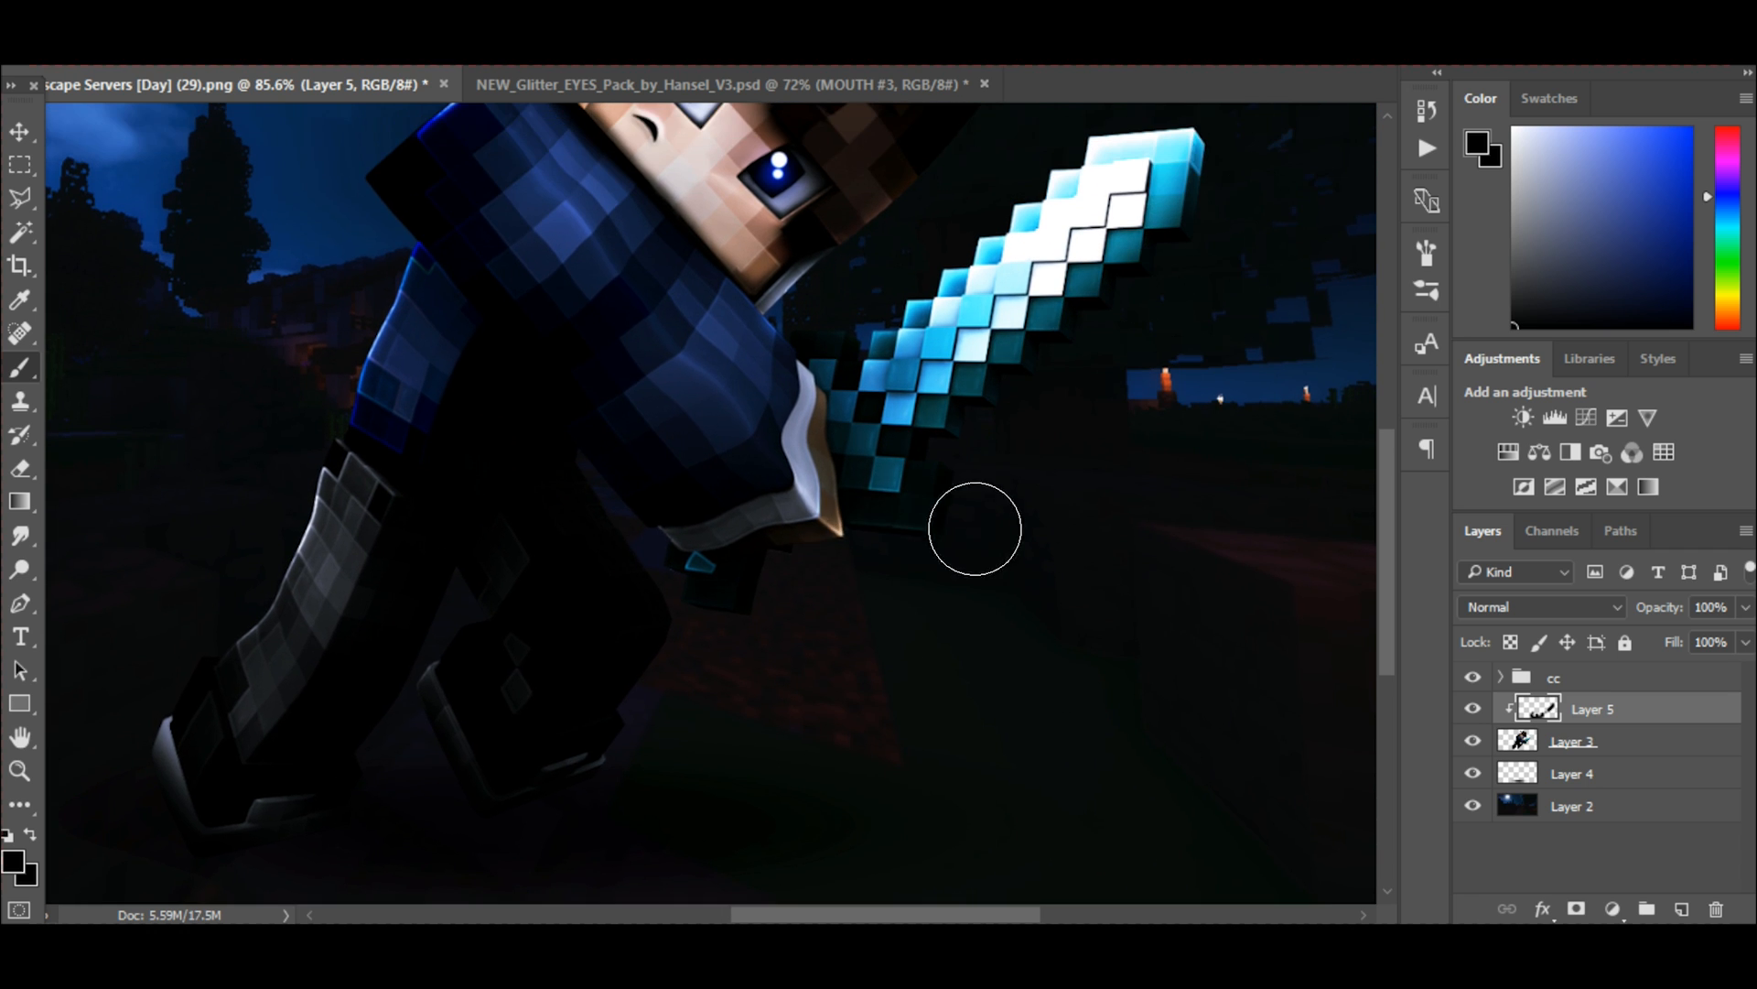
scroll(961, 494, "up", 2)
scroll(737, 503, "up", 2, "alt")
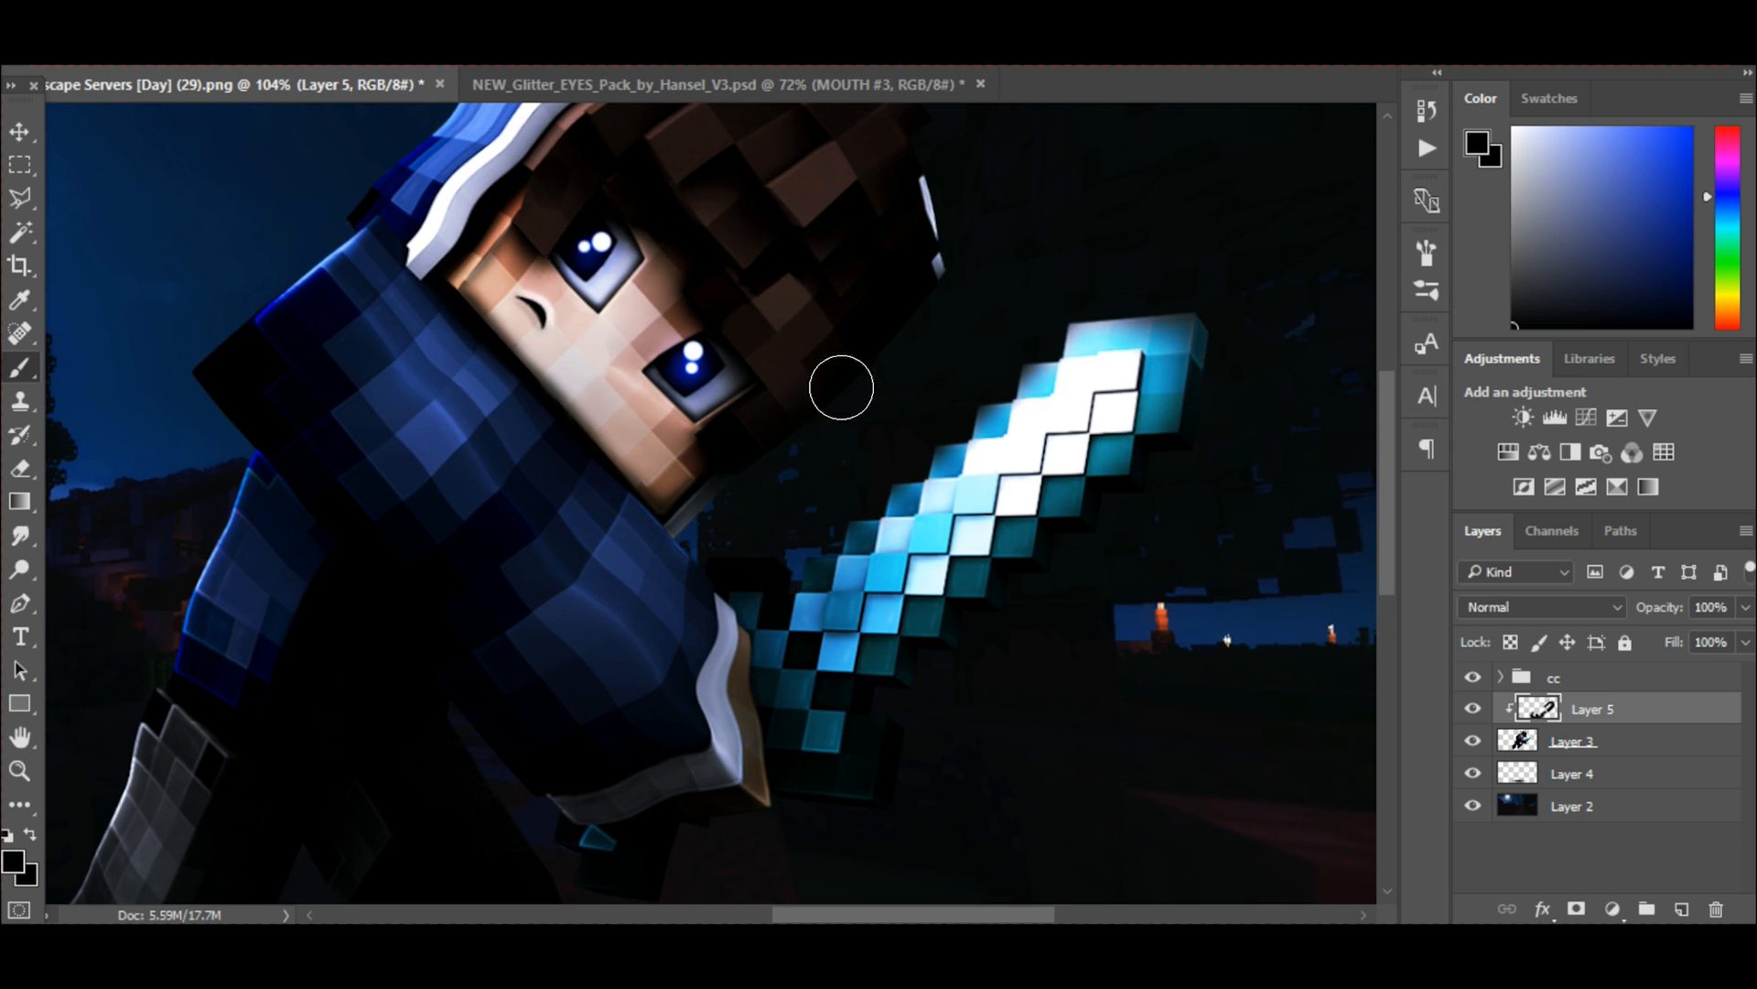
scroll(938, 290, "down", 5, "alt")
scroll(937, 290, "up", 1, "alt")
Lower the clipped shading layer's opacity to 92%.
left_click(1745, 607)
left_click_drag(1746, 638, 1735, 641)
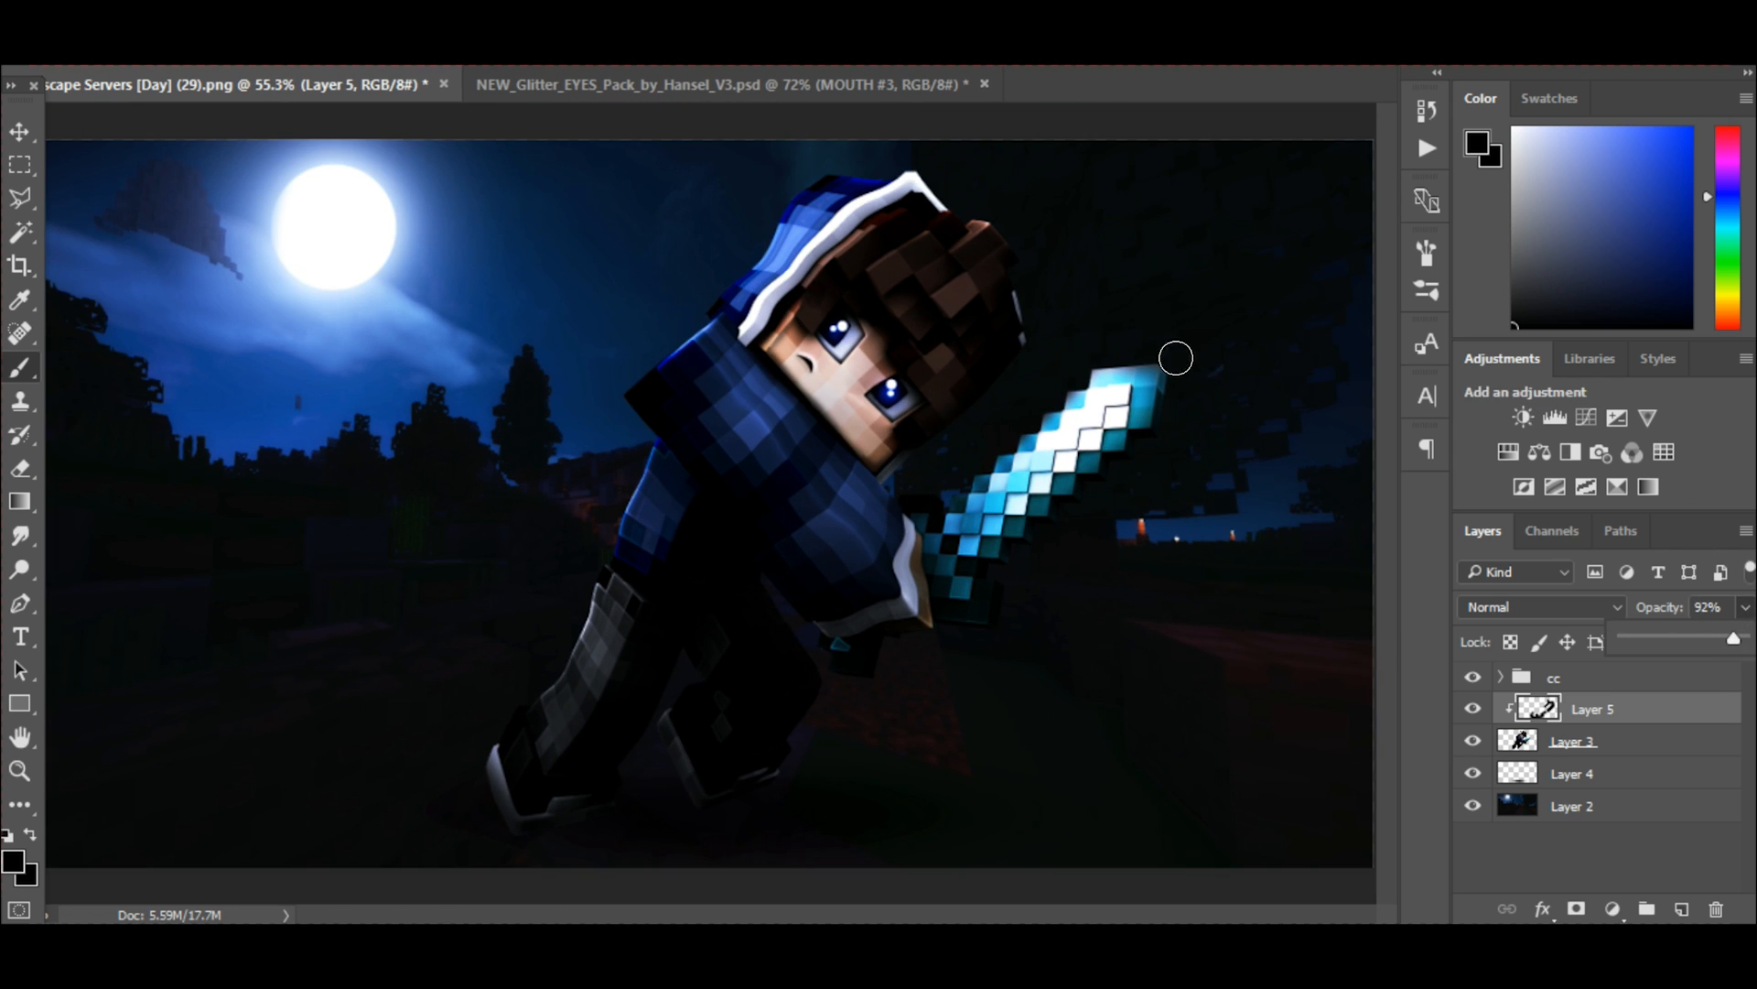
key("v")
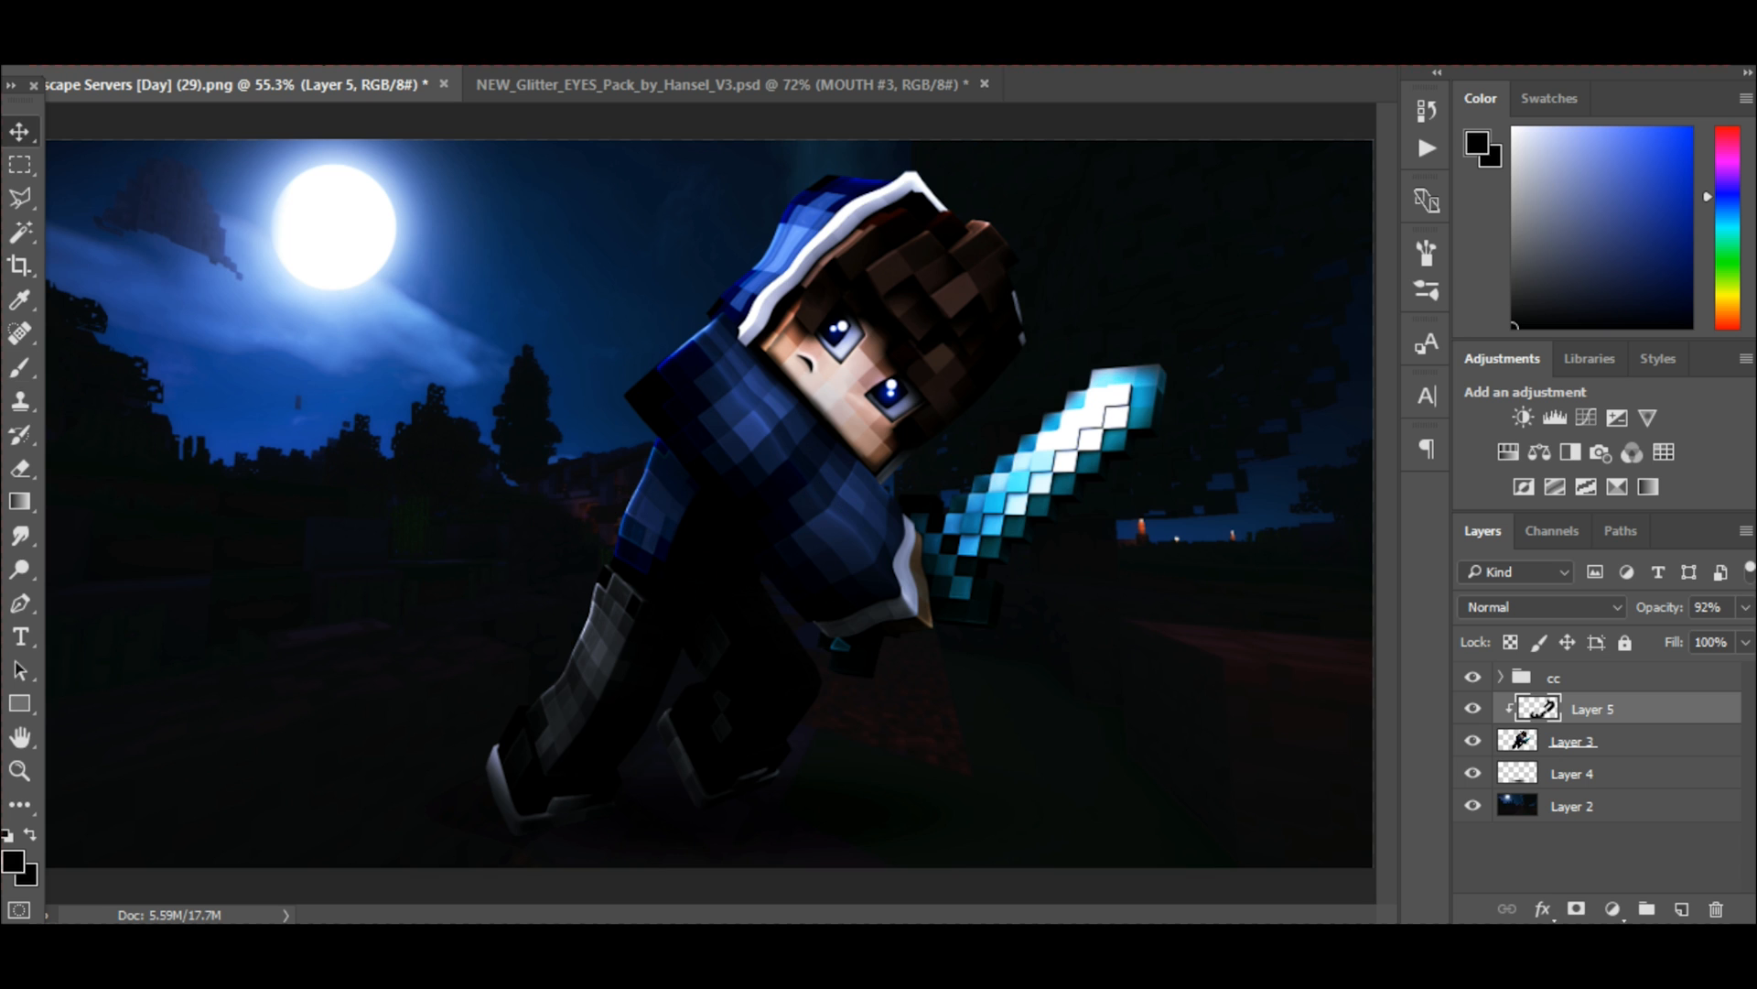
Add a new layer above the shading layer and ready the Brush tool with white as the foreground color.
left_click(1682, 907)
key("d")
key("x")
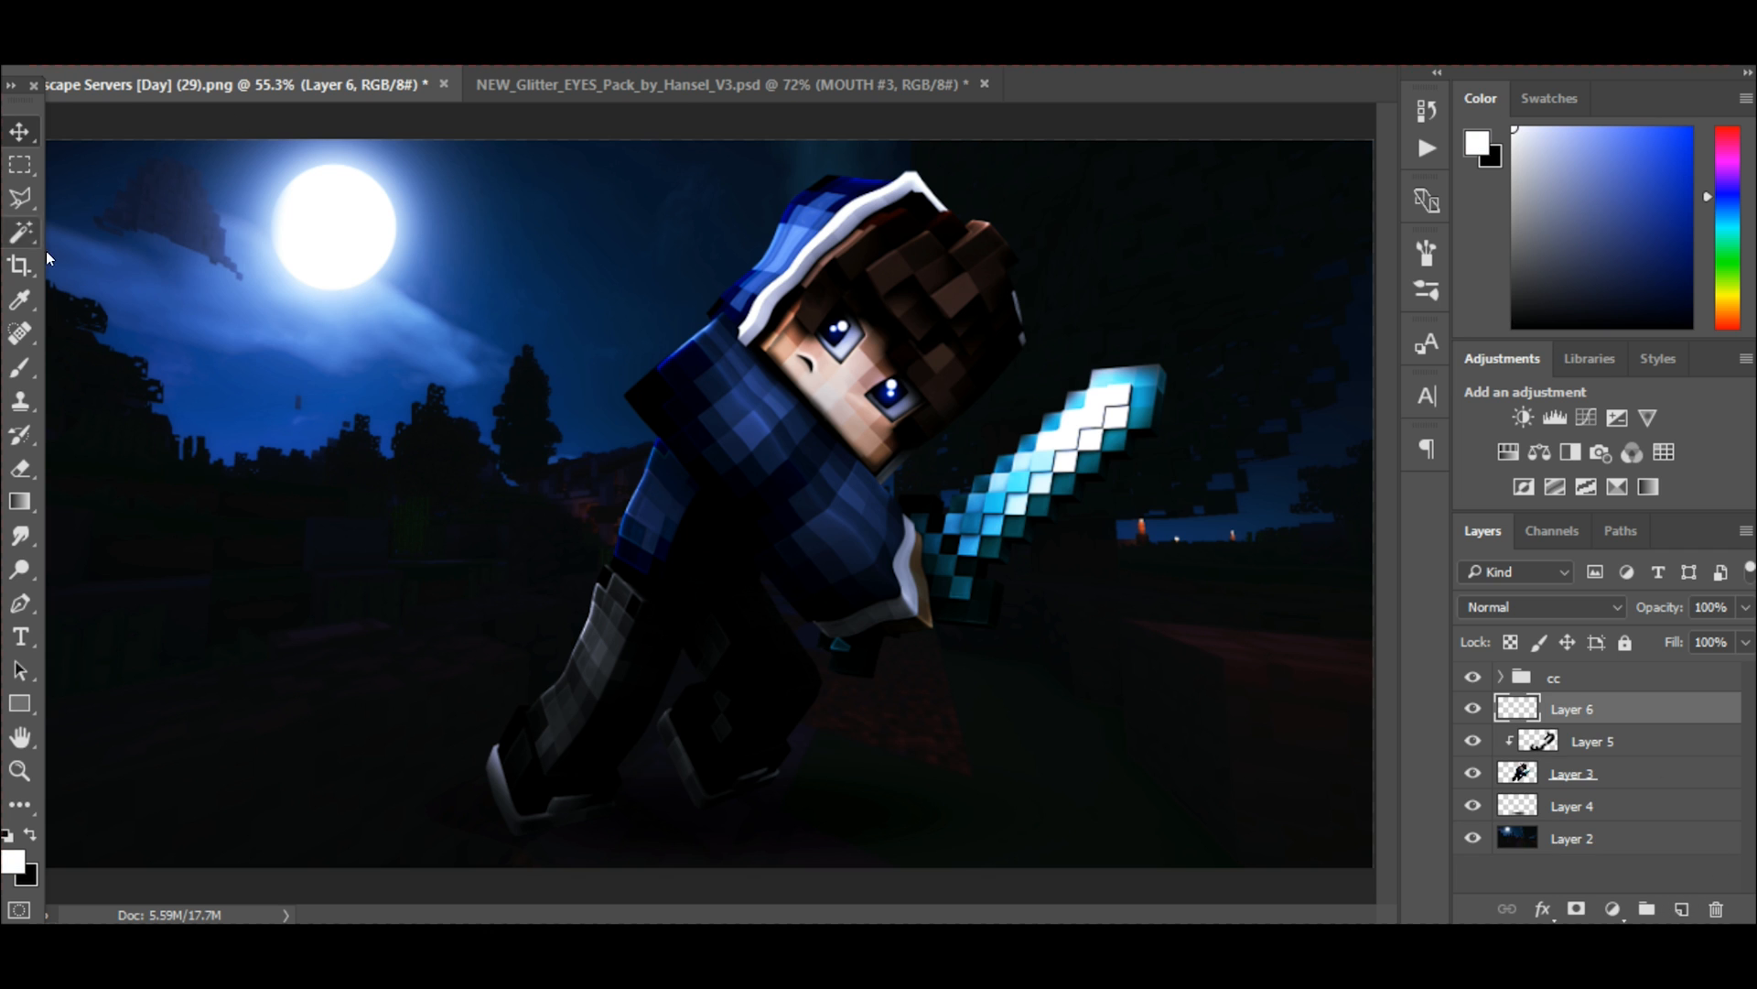
left_click(20, 367)
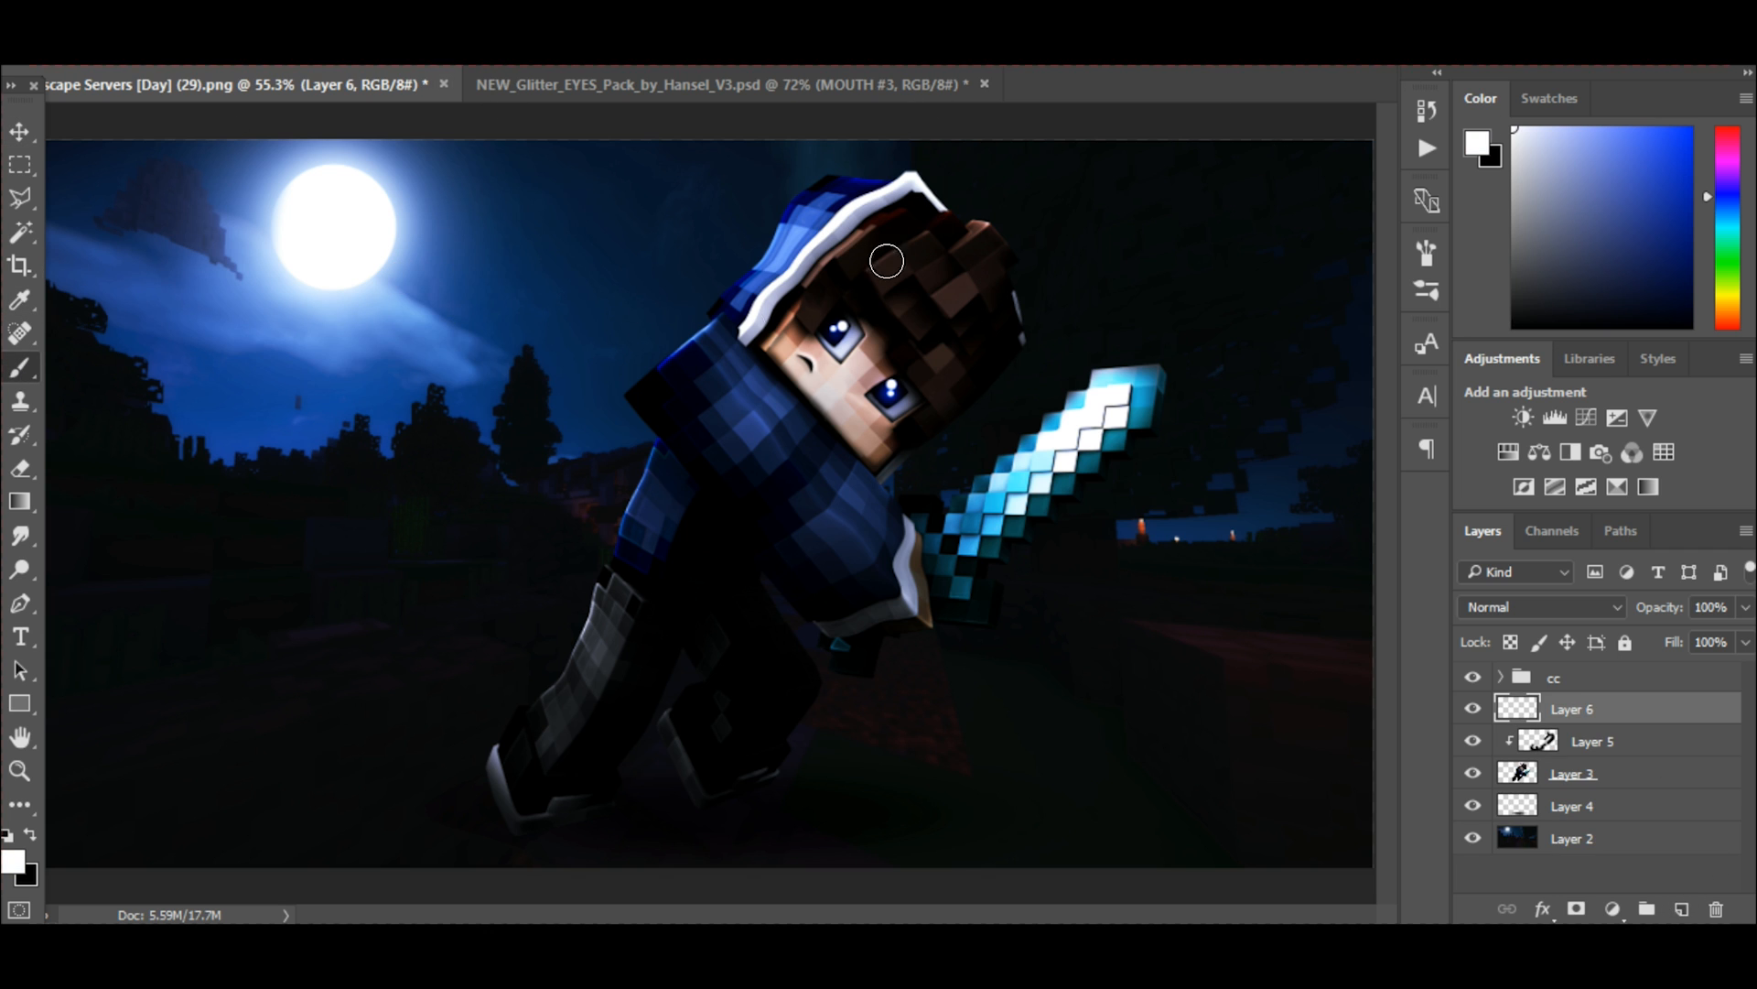
scroll(302, 260, "up", 3)
scroll(366, 247, "down", 4)
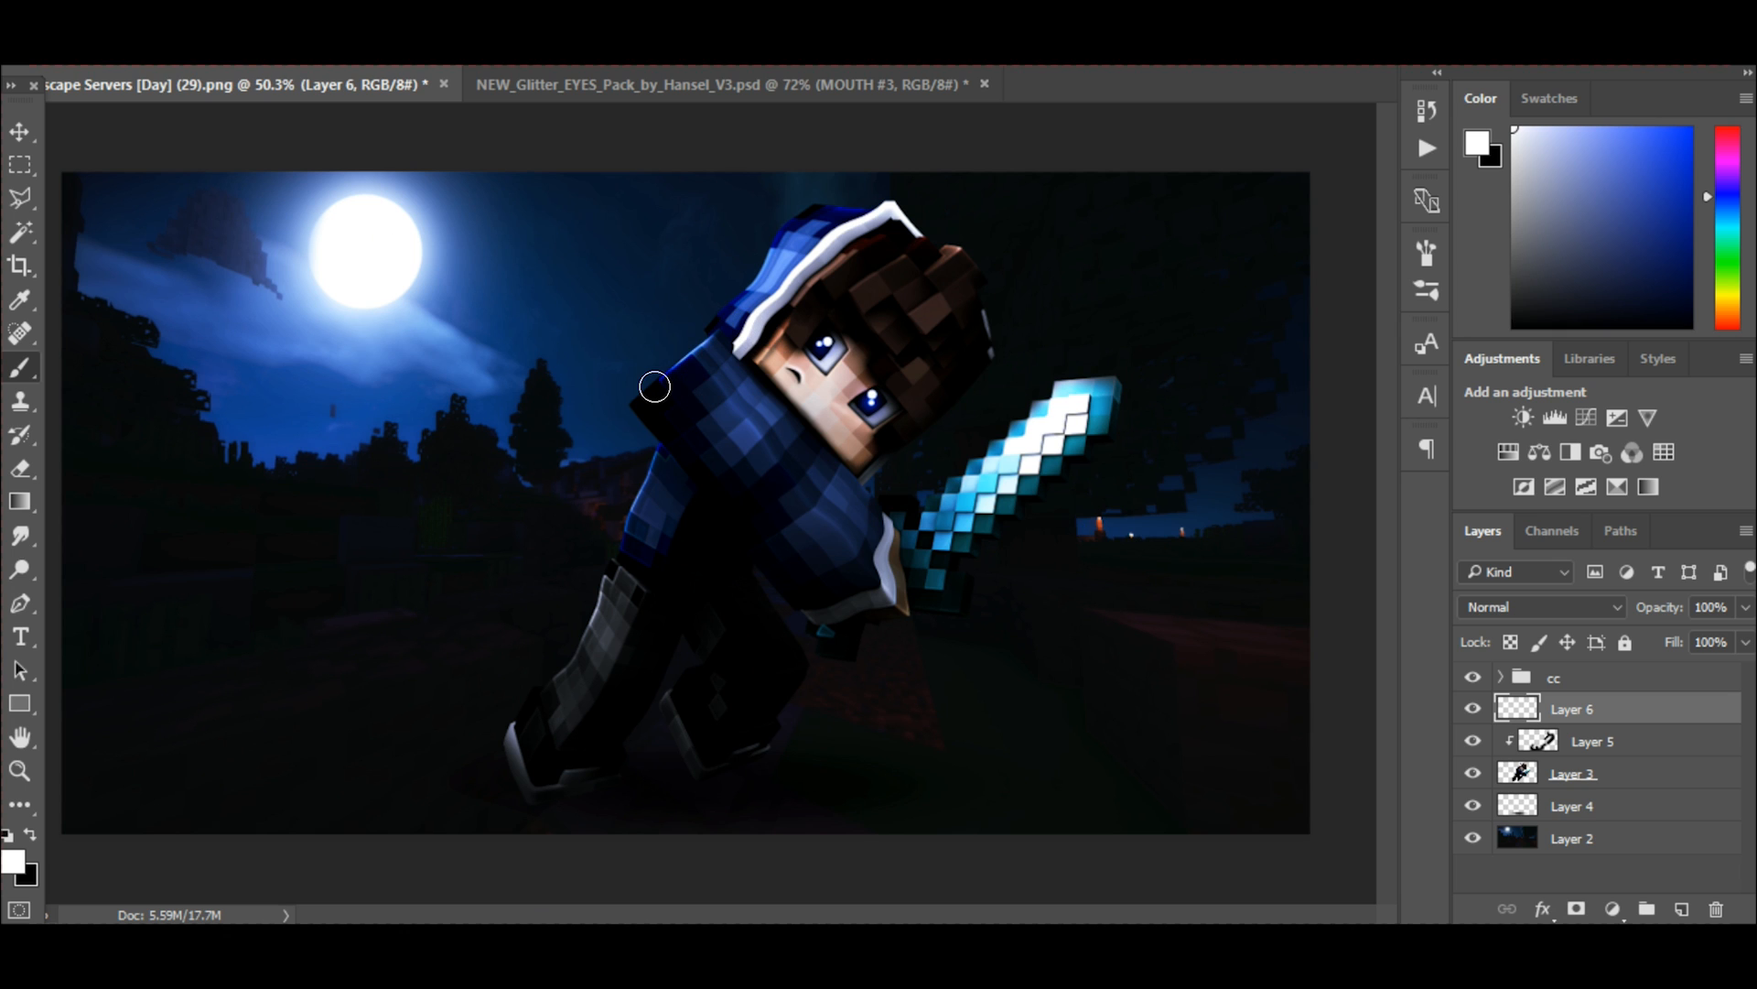
Enlarge the brush, sample the moon's white and paint a large soft glow centered on the moon, undoing the off-center attempt.
key("bracketright")
key("bracketright")
key("bracketright")
key("bracketright")
key("bracketright")
key("bracketright")
key("bracketright")
key("bracketright")
left_click(375, 247, "alt")
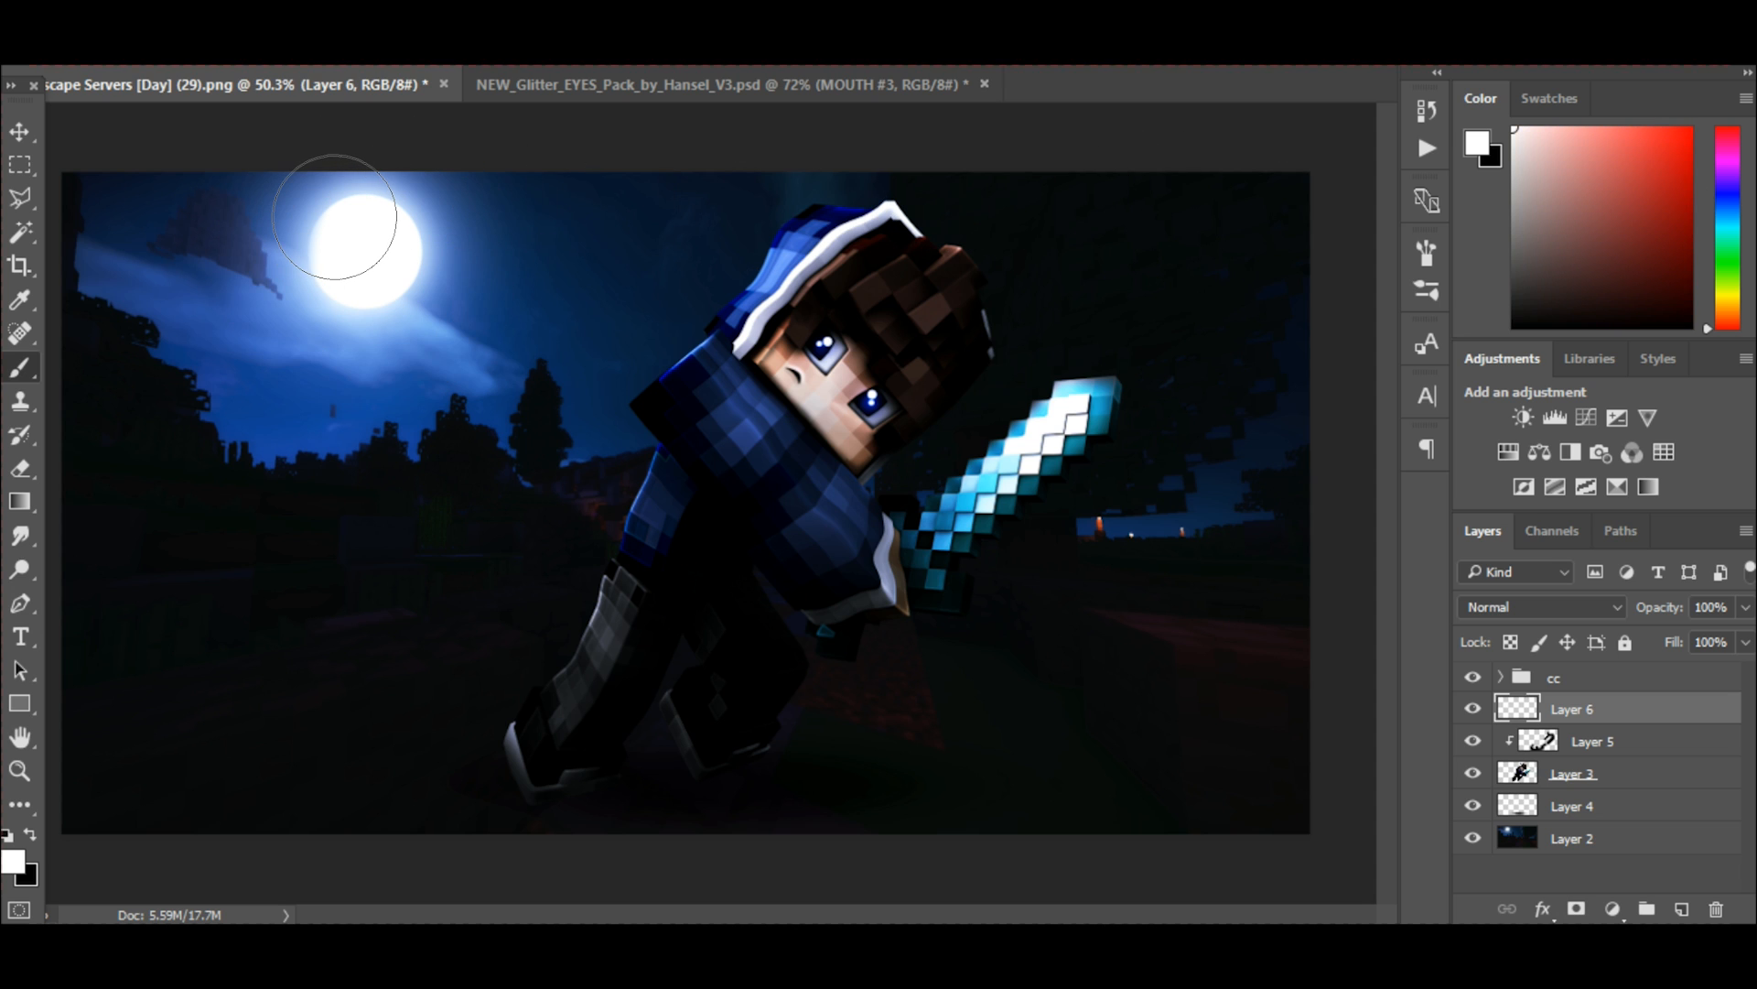
key("bracketright")
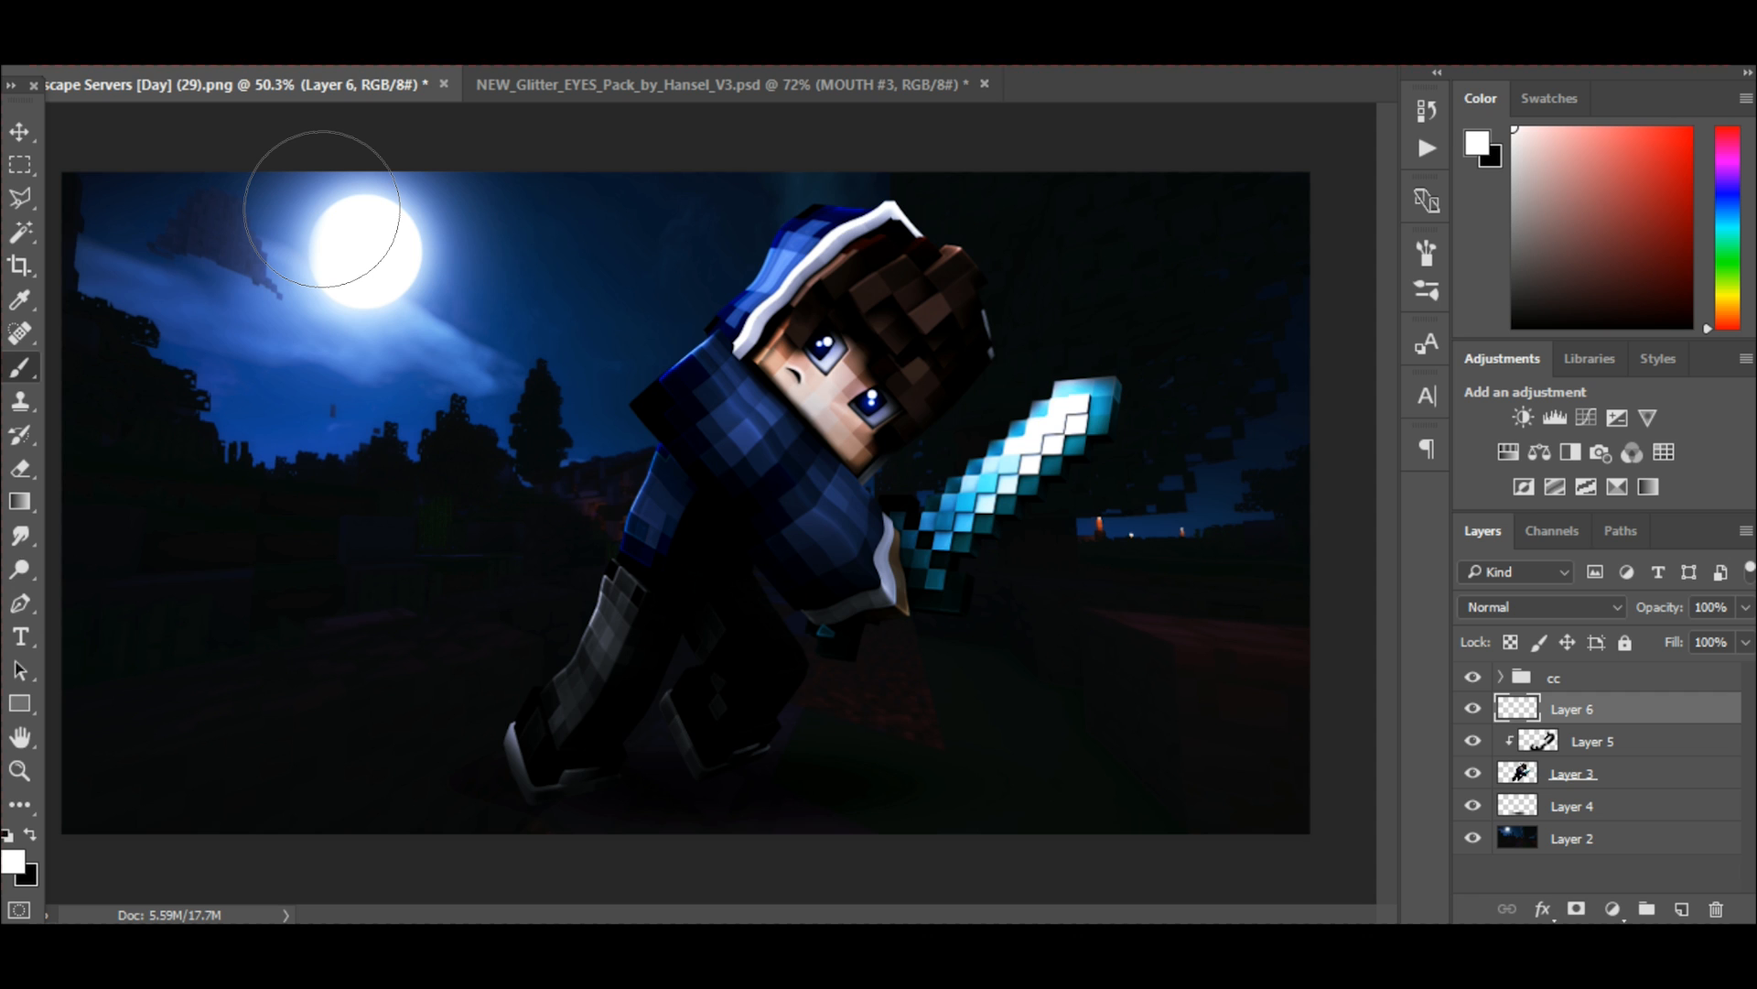
left_click(322, 209)
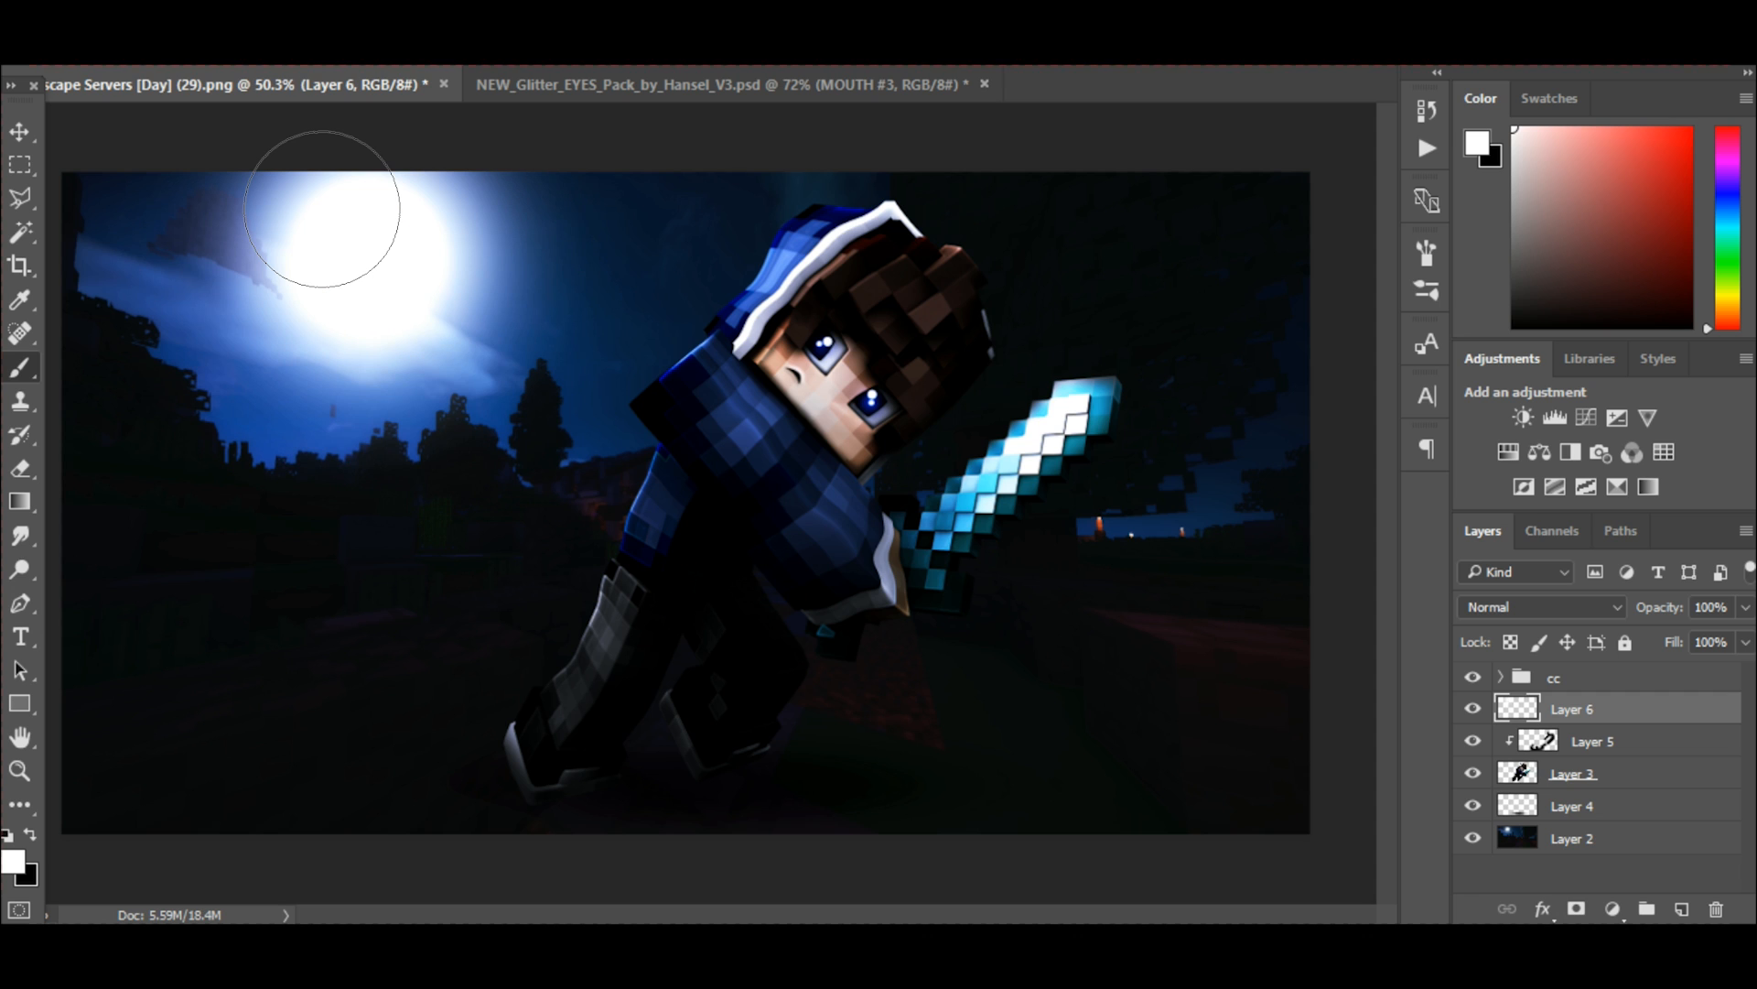
key("ctrl+z")
Set the moon glow layer's blend mode to Screen and its opacity to 38%.
left_click(1517, 607)
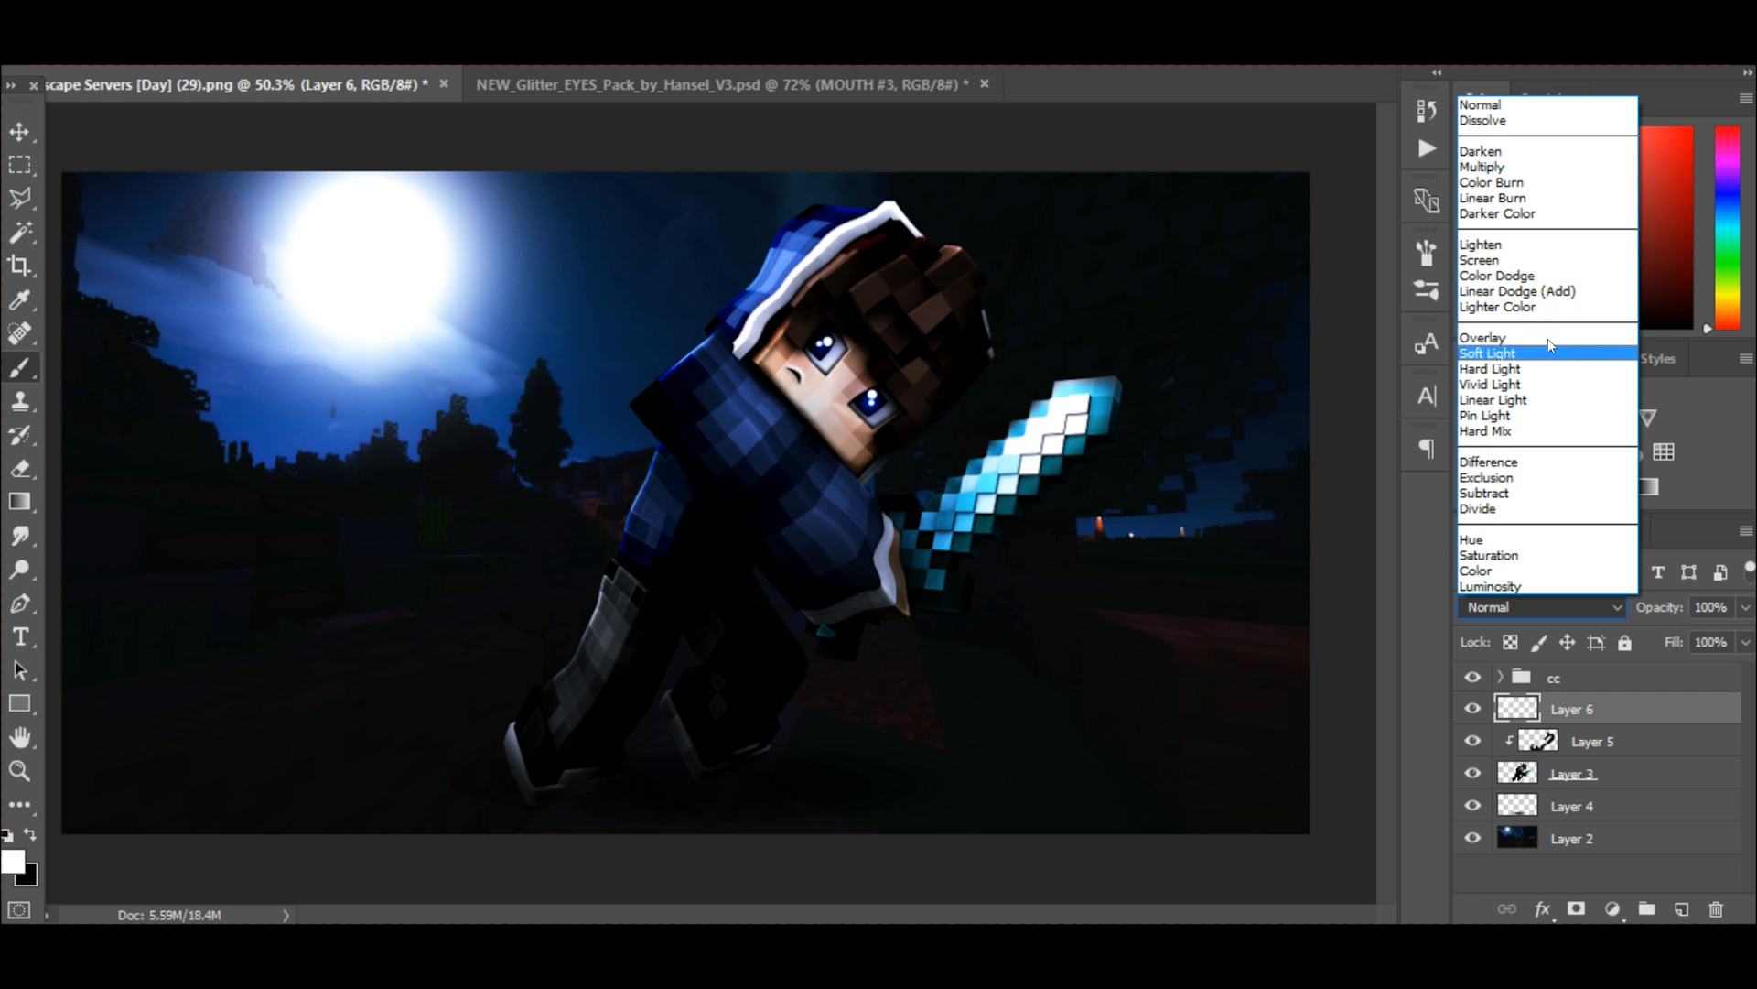
left_click(1532, 265)
left_click(1746, 609)
left_click_drag(1722, 635, 1677, 623)
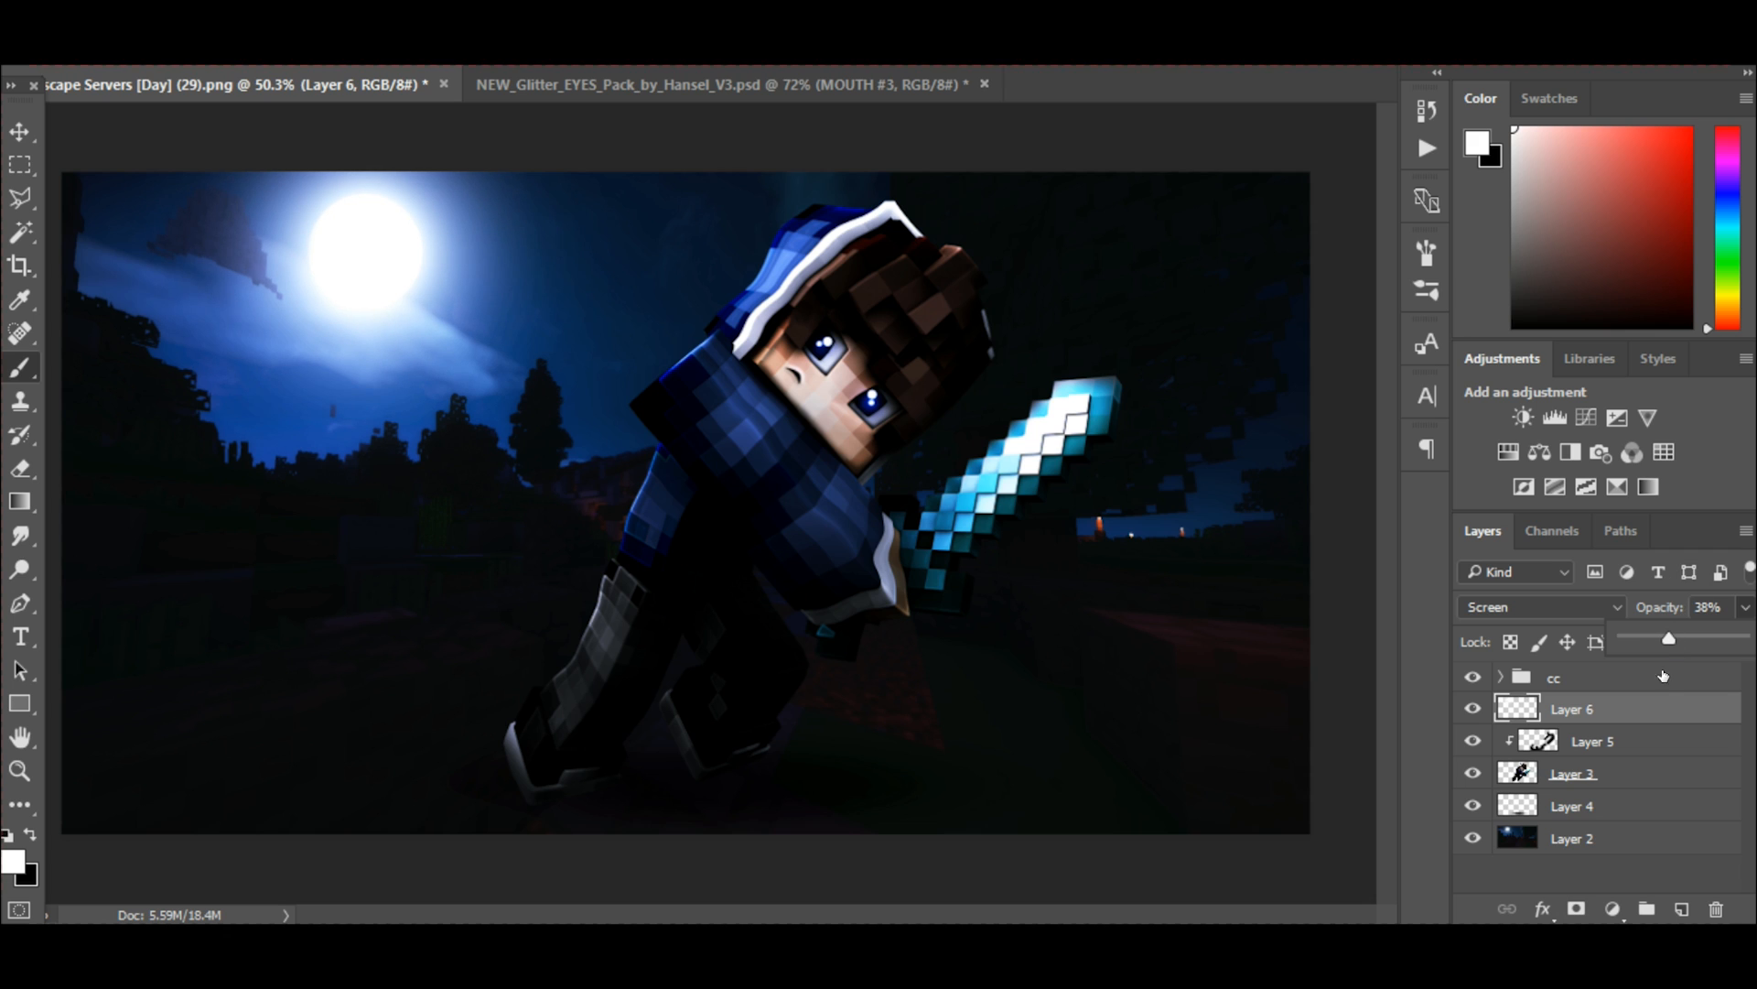
Add a new layer directly above Layer 5 and clip it to the character.
left_click(1597, 738)
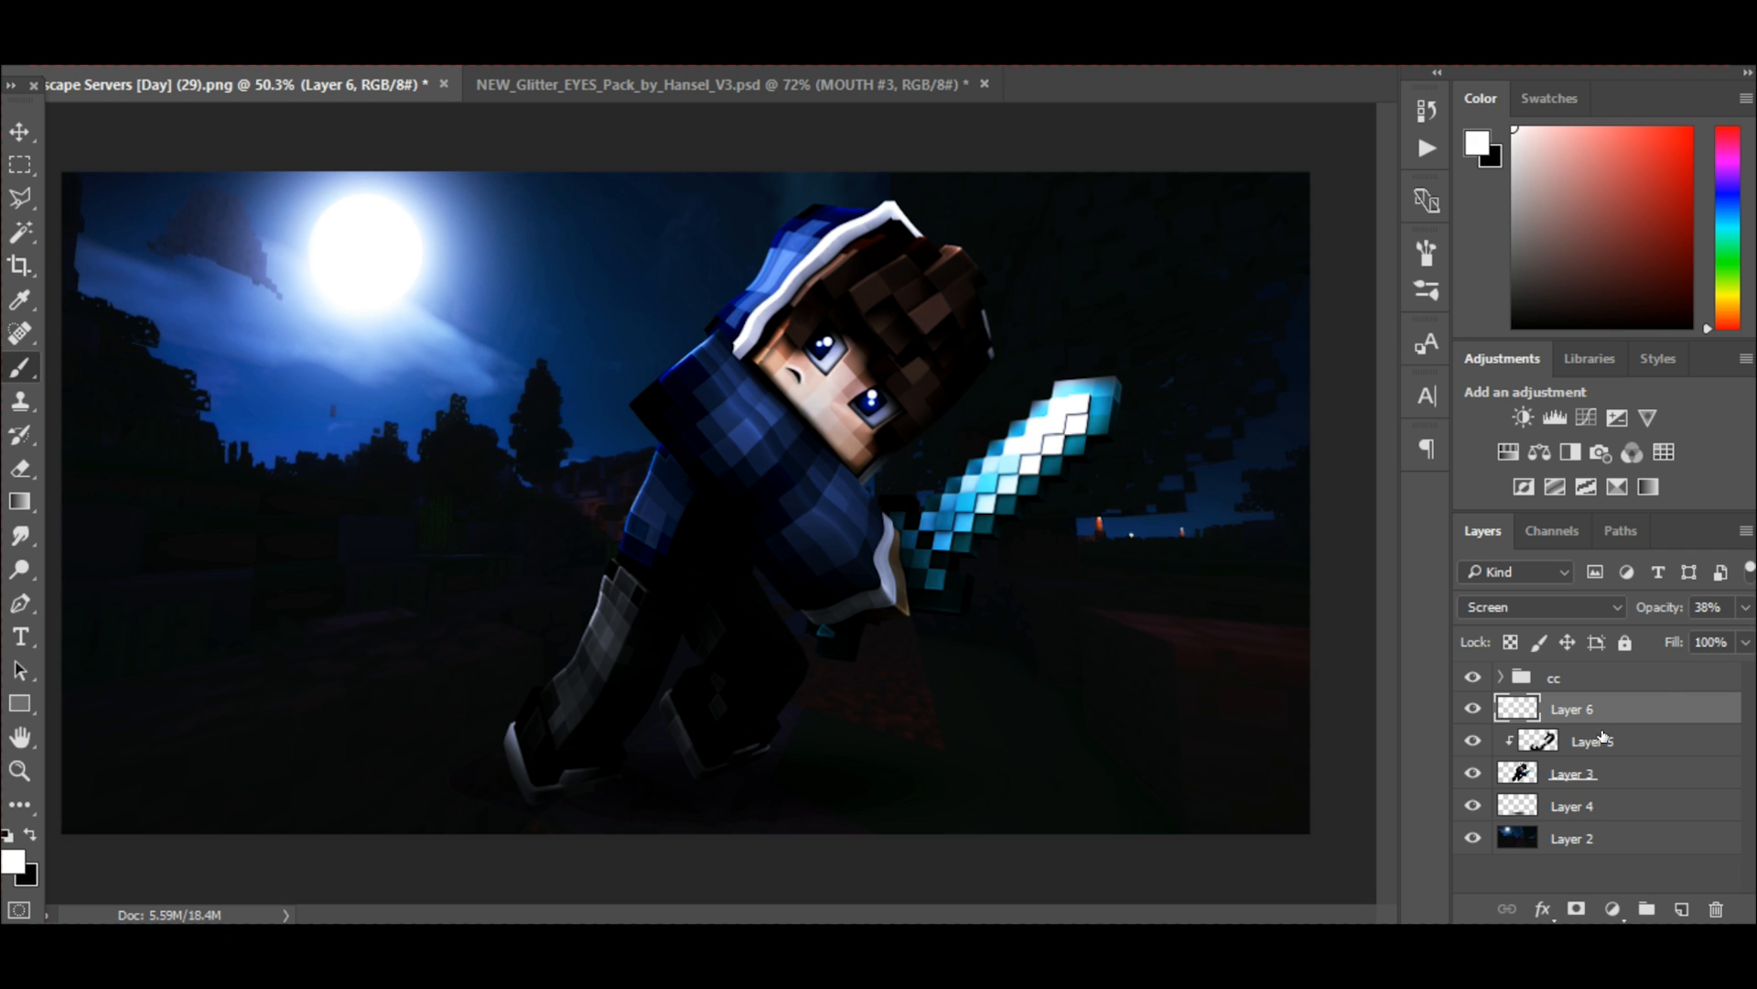
left_click(1690, 906)
left_click_drag(1588, 742, 1587, 741)
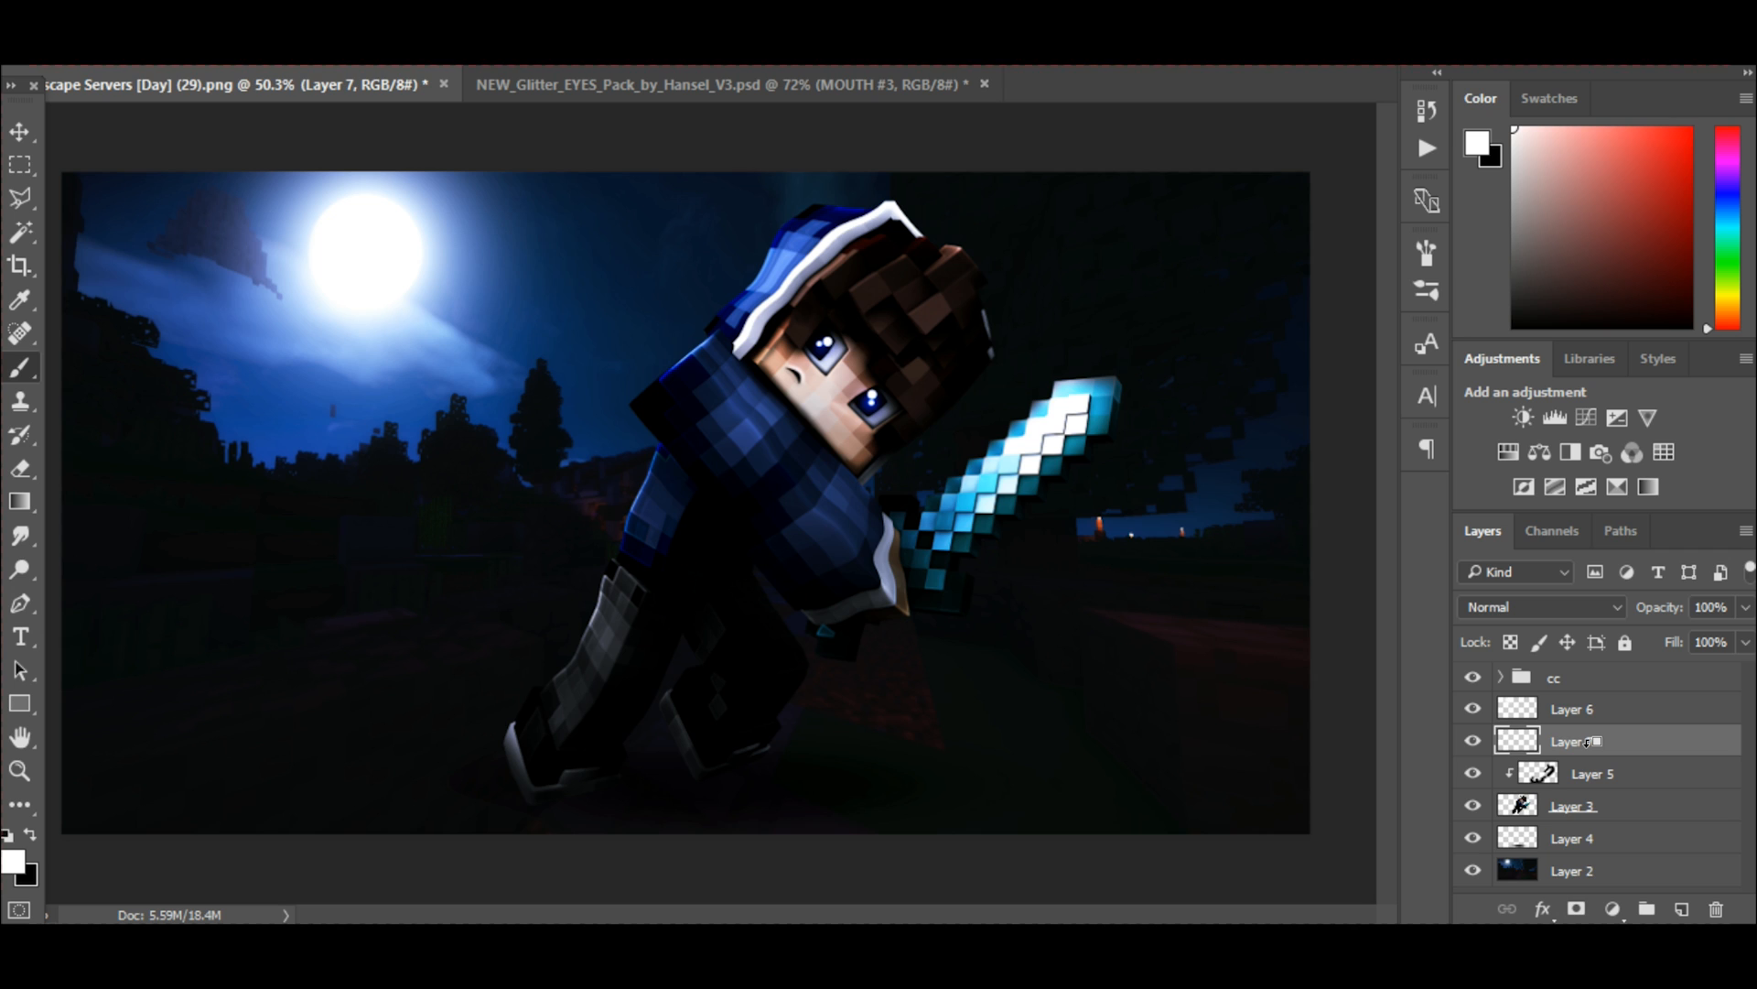
left_click(1588, 742, "alt")
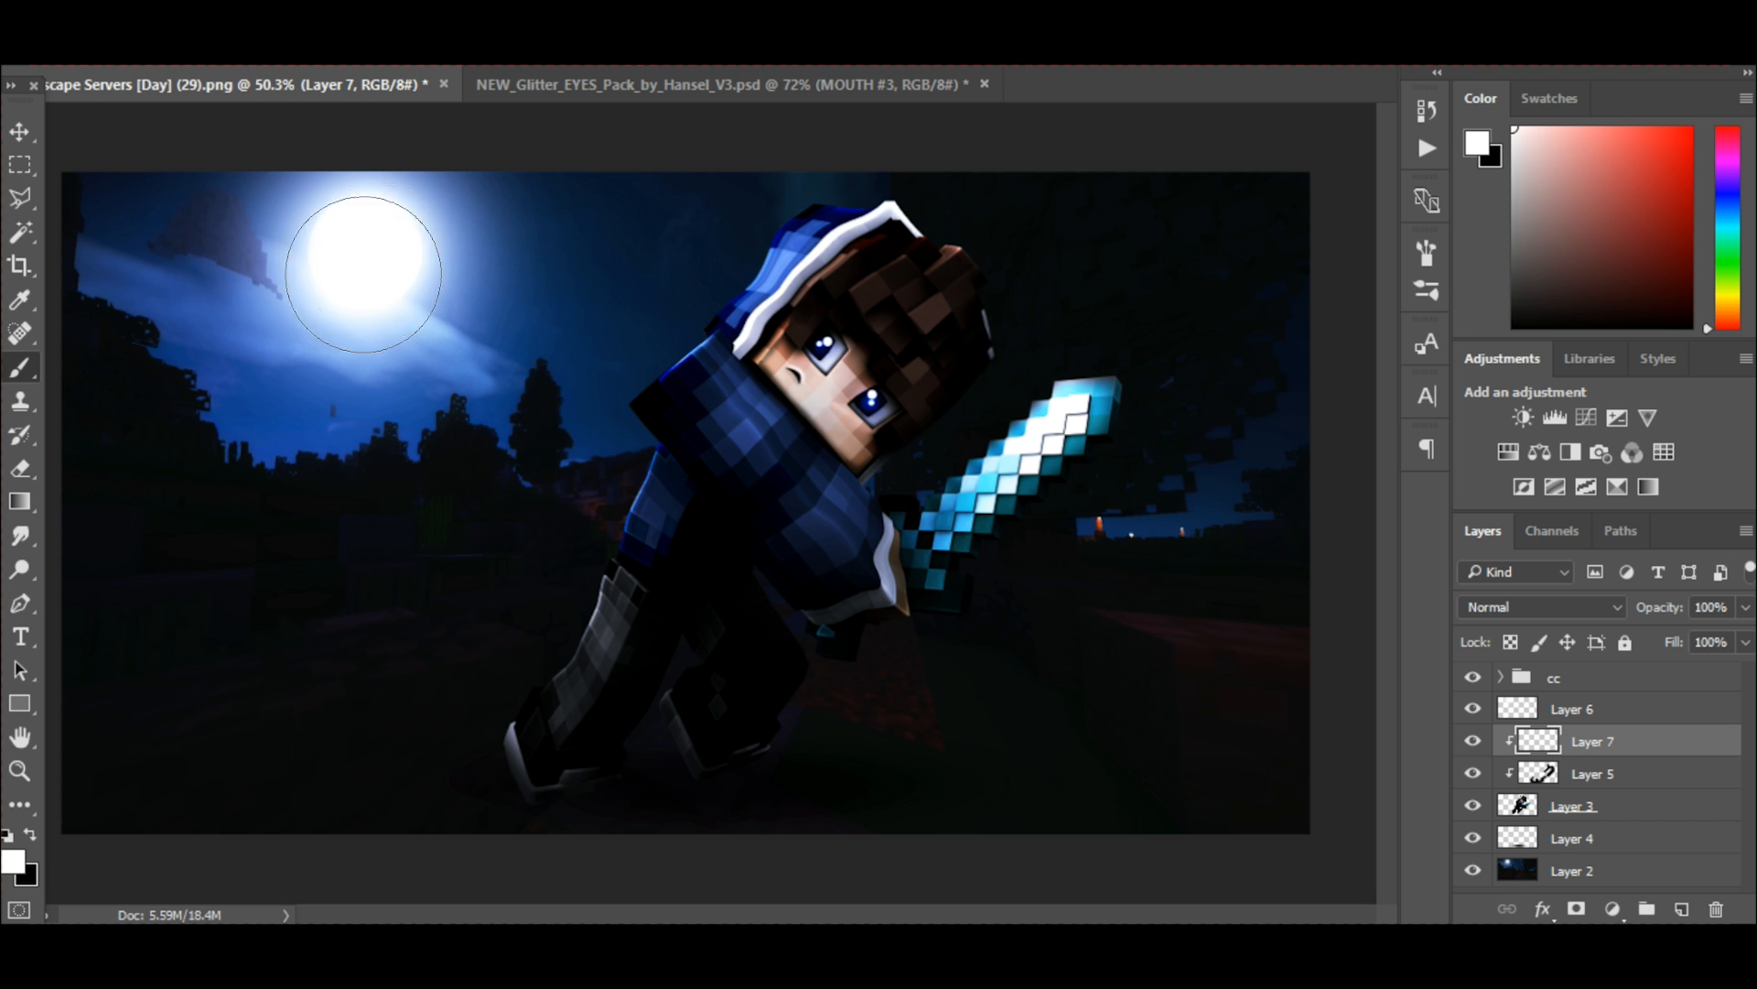
Sample a pale blue from the moon's halo and reduce the brush size for rim lighting on Layer 7.
left_click(457, 257, "alt")
left_click(451, 225, "alt")
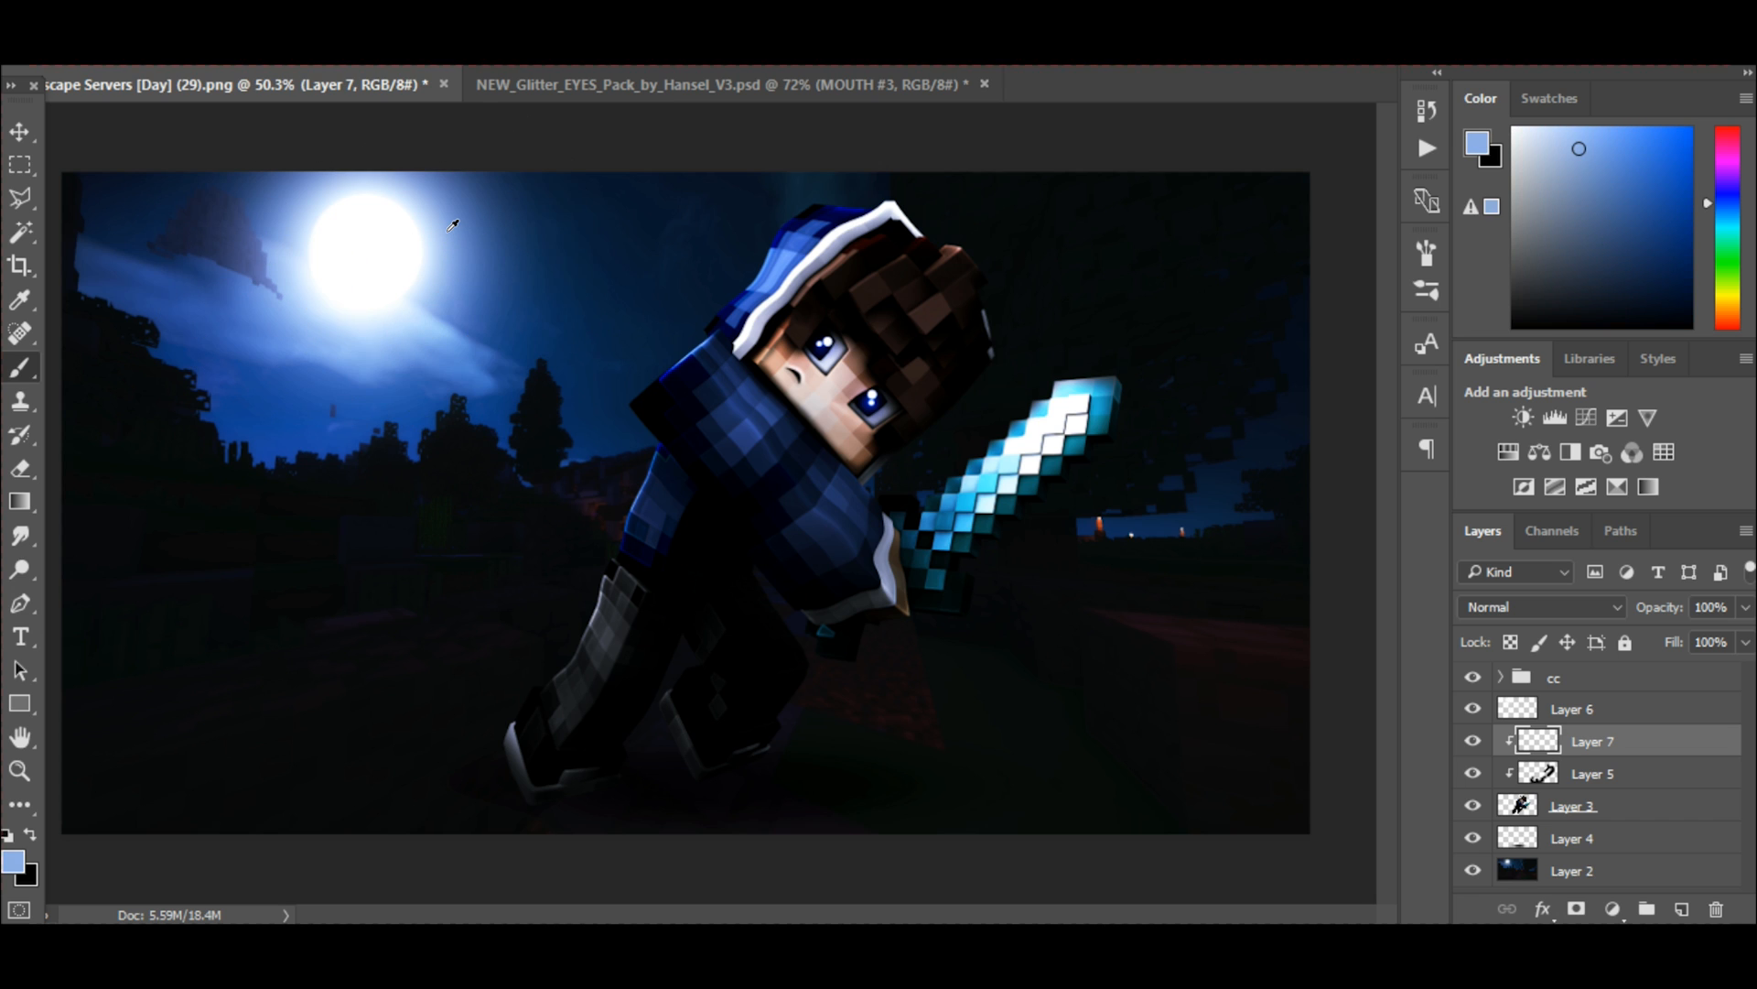
left_click(436, 239, "alt")
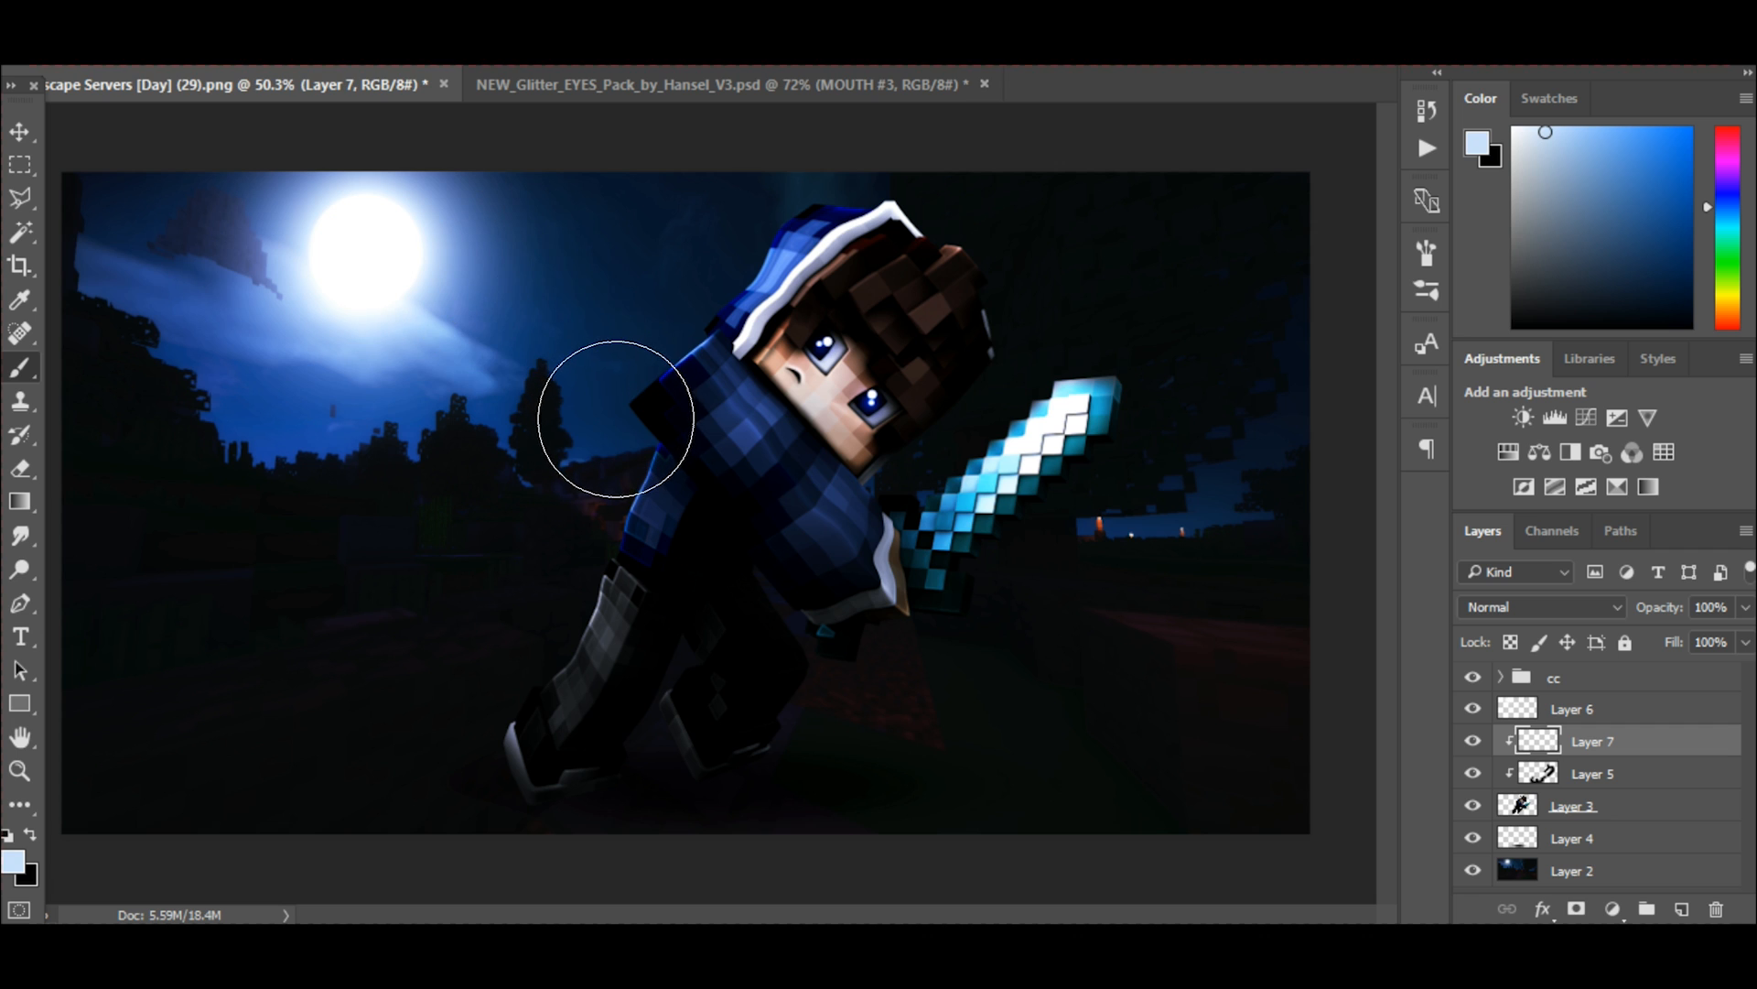
scroll(613, 412, "up", 2)
key("[")
key("[")
key("[")
key("[")
key("[")
key("[")
key("[")
key("[")
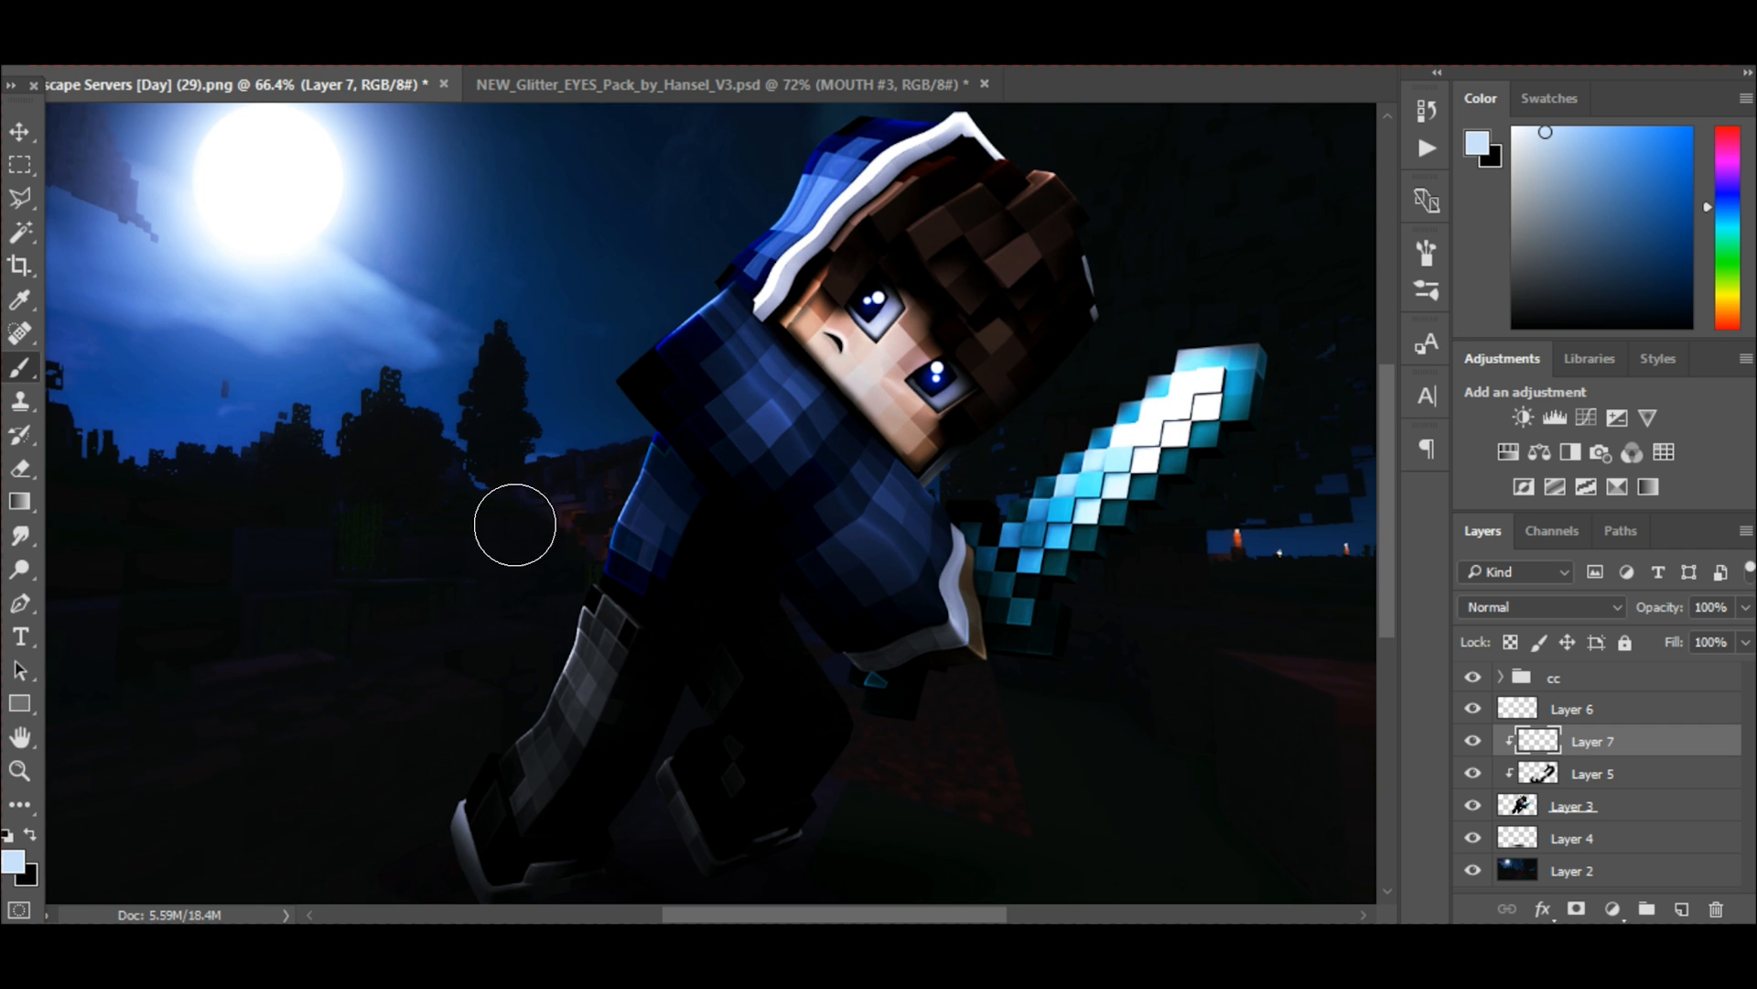
key("[")
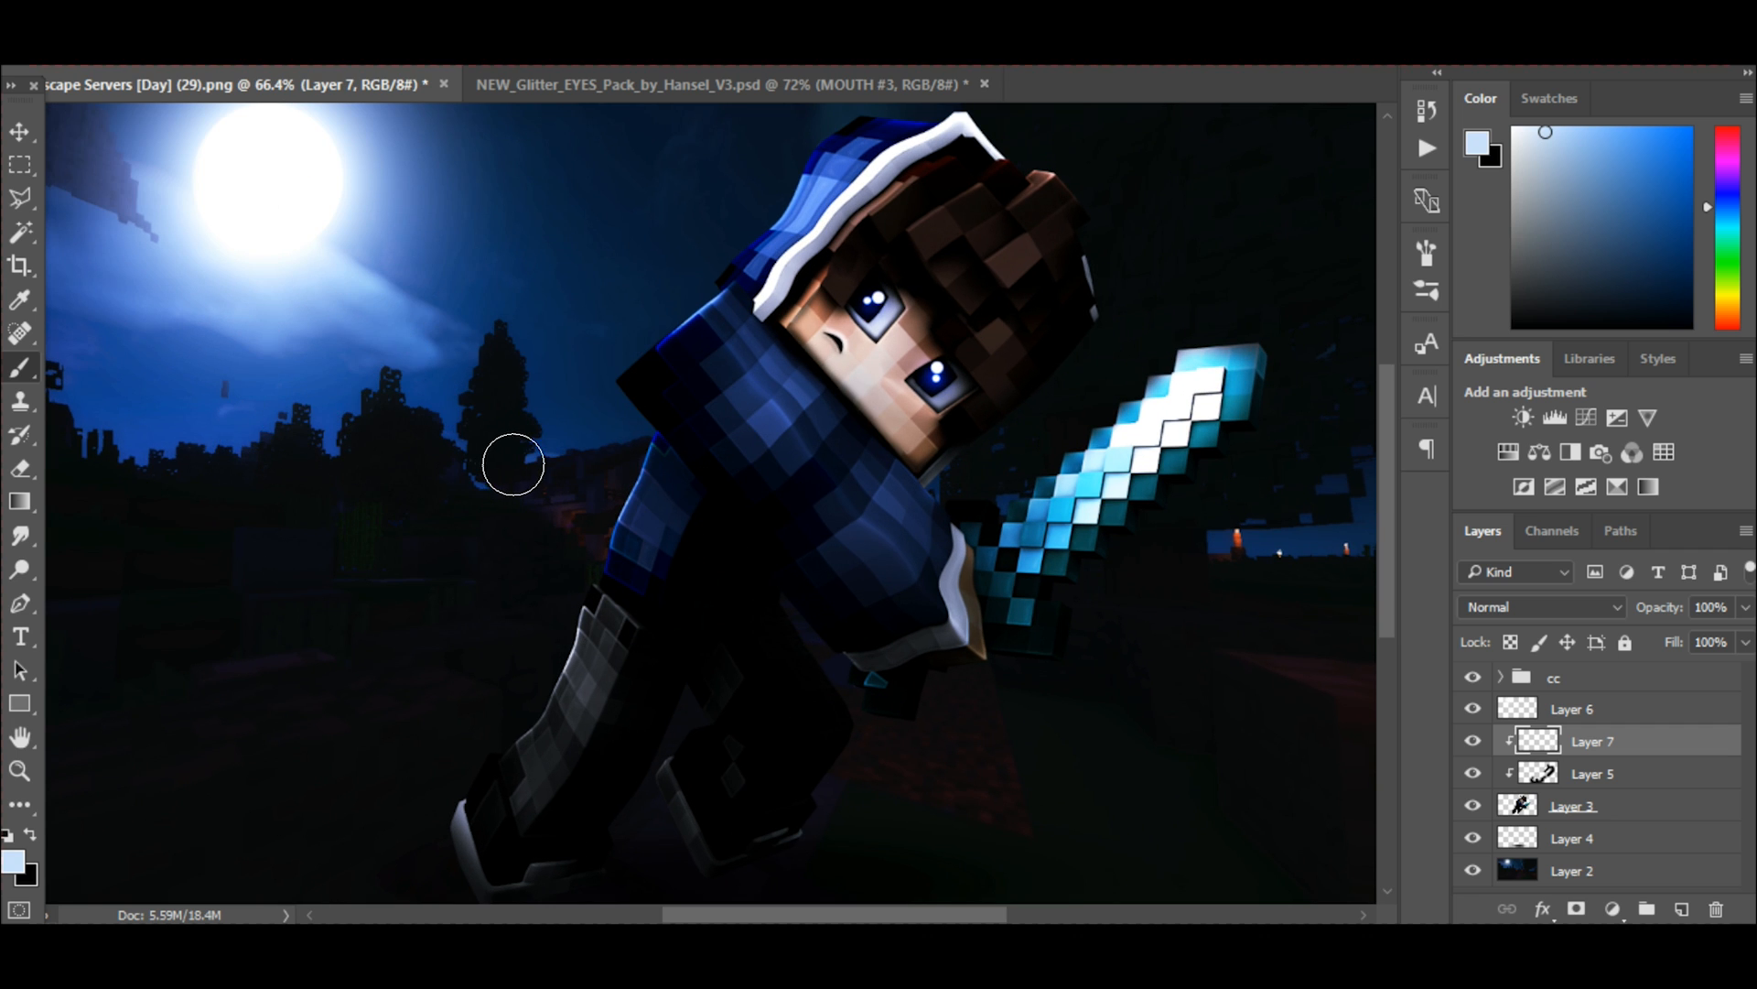
Paint a soft pale blue rim light along the moon-facing edges of the character's sleeve and leg.
left_click_drag(573, 431, 446, 598)
left_click_drag(549, 469, 500, 555)
key("ctrl+z")
scroll(493, 600, "up", 4)
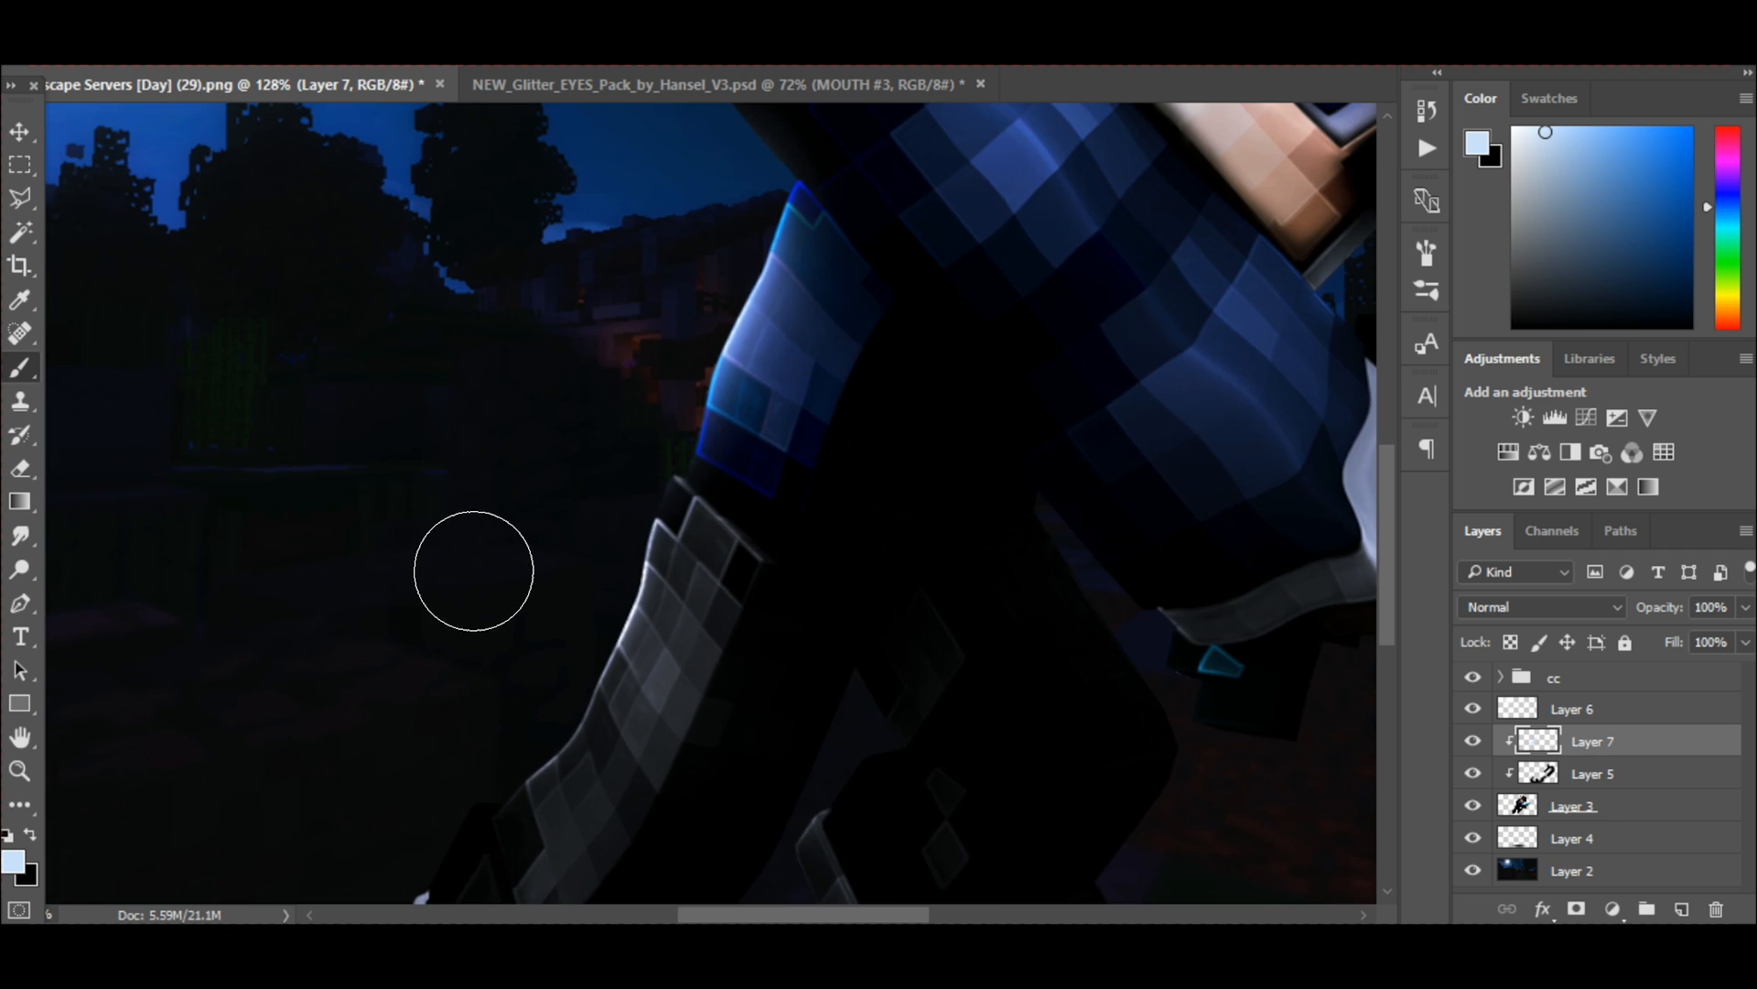
mouse_move(585, 438)
left_mouse_down()
mouse_move(521, 557)
mouse_move(470, 603)
mouse_move(465, 641)
left_mouse_up()
scroll(503, 568, "up", 3)
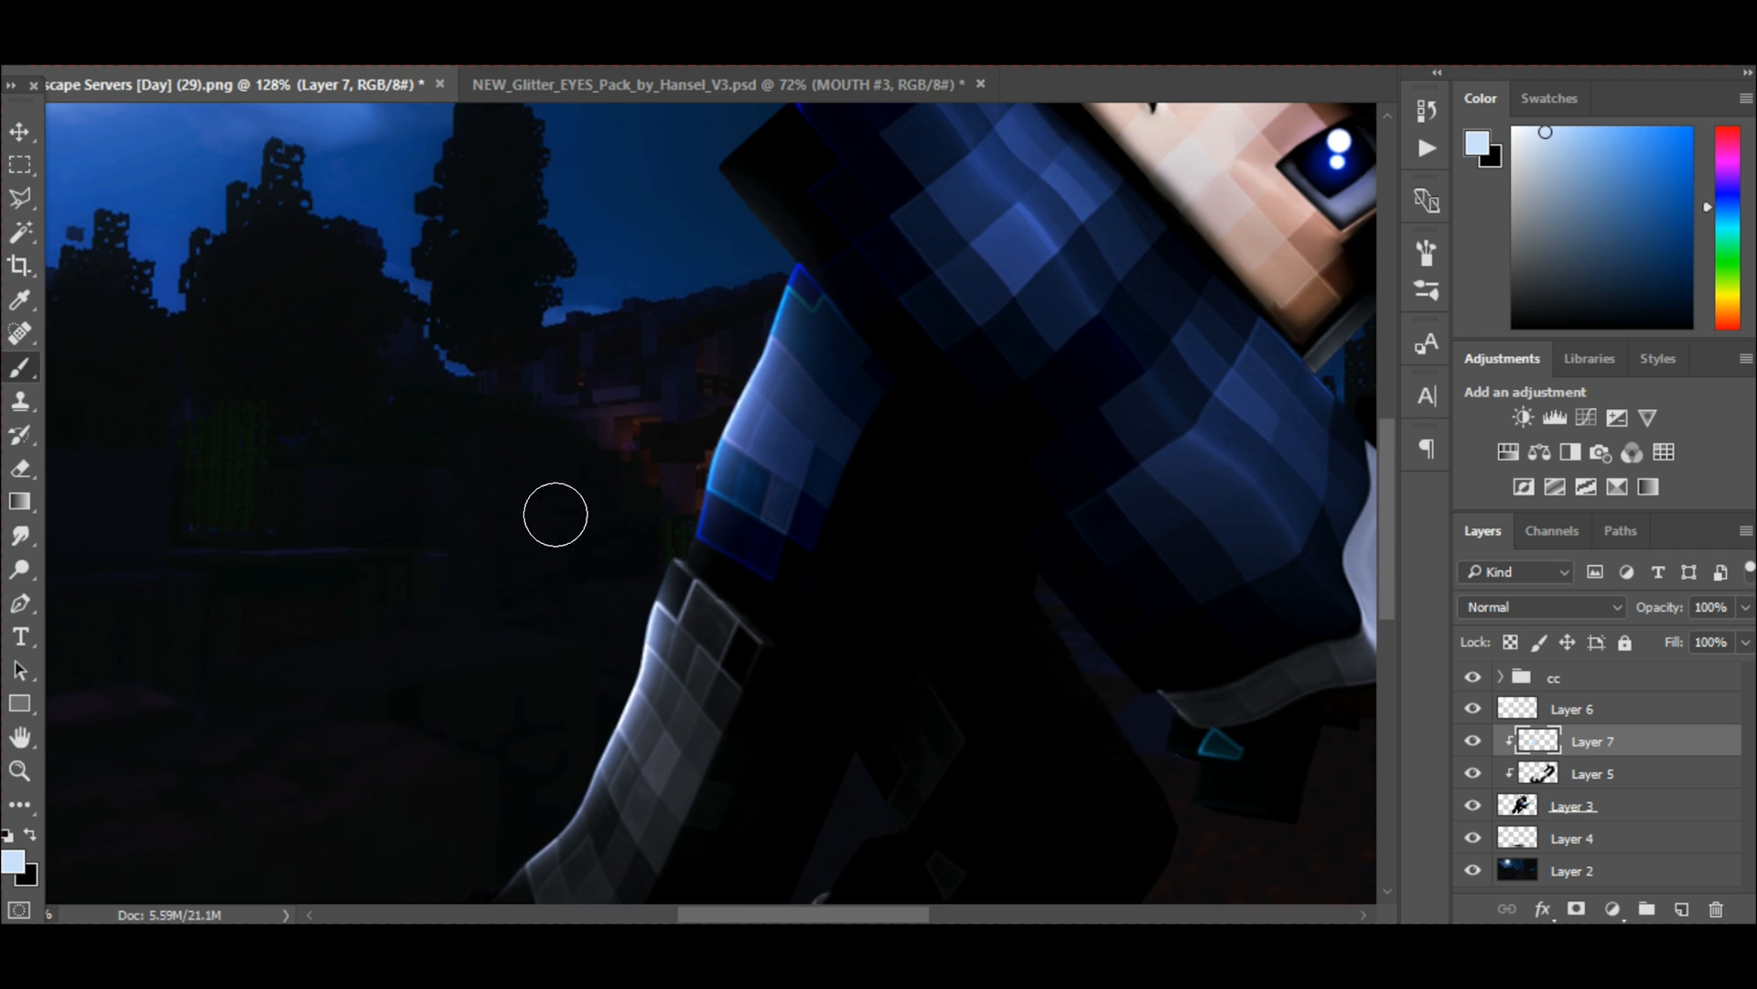
Extend the pale blue rim light along the moon-facing edges of the character's shoulder and hood.
scroll(573, 550, "up", 3)
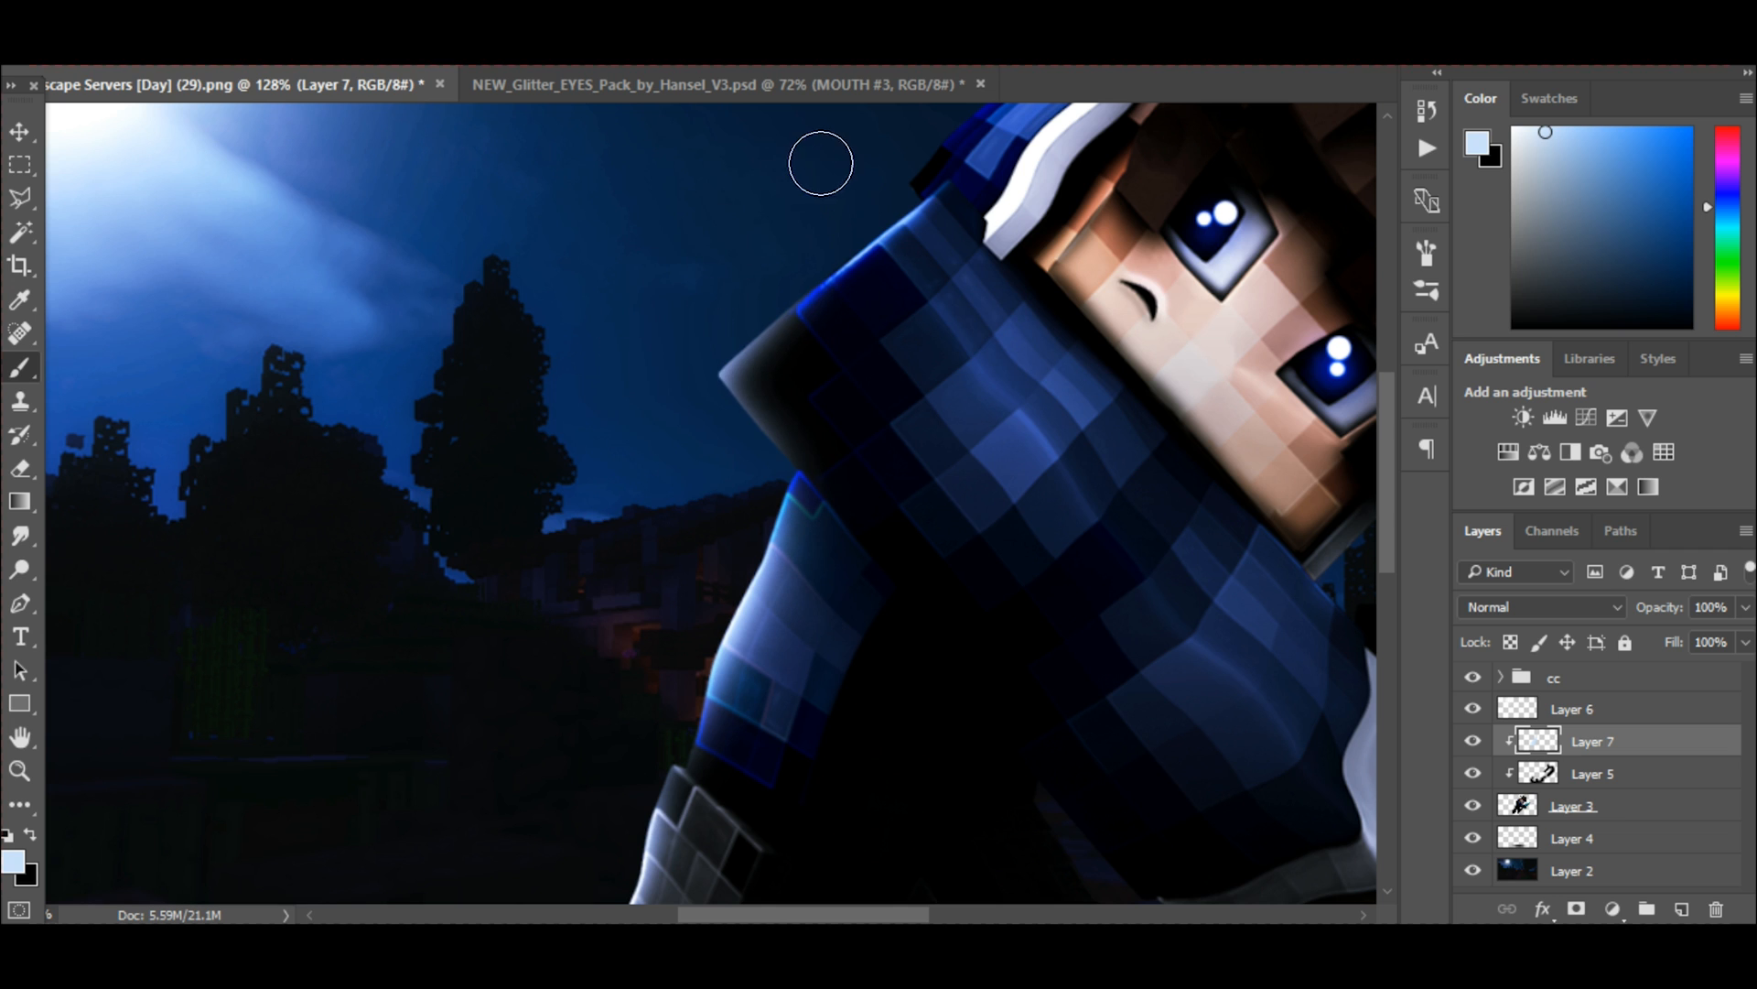
scroll(671, 298, "up", 3)
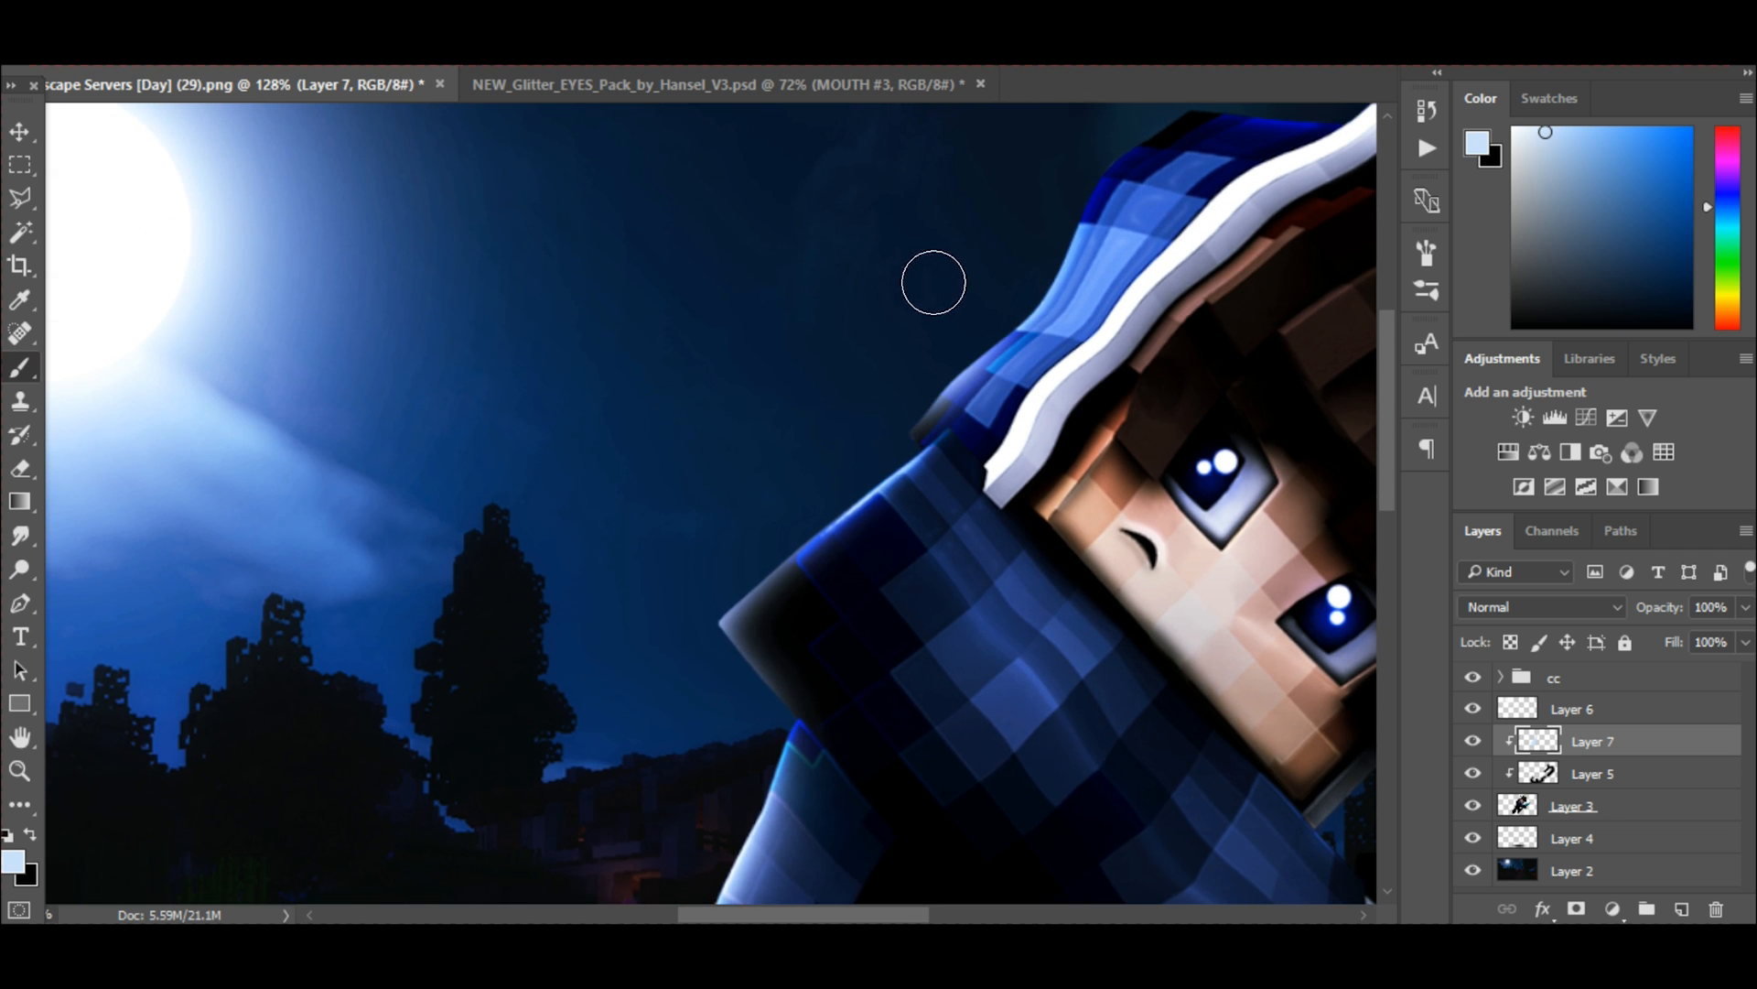
scroll(988, 265, "up", 2)
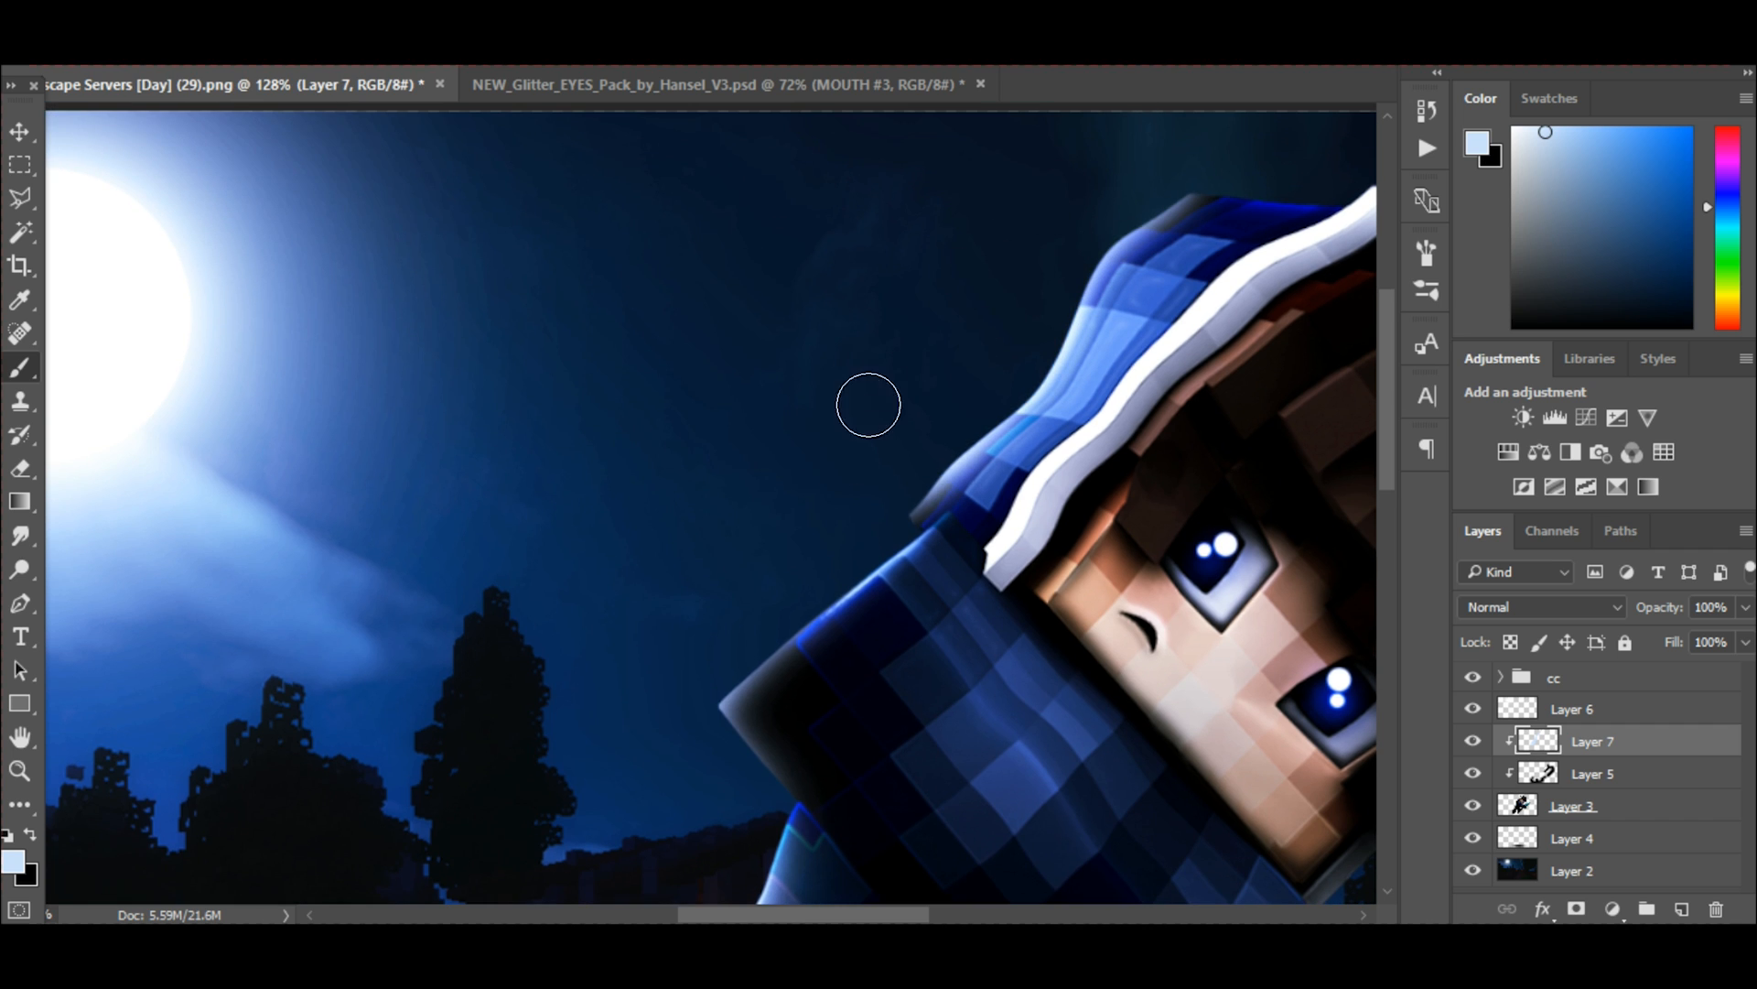
scroll(867, 404, "down", 3)
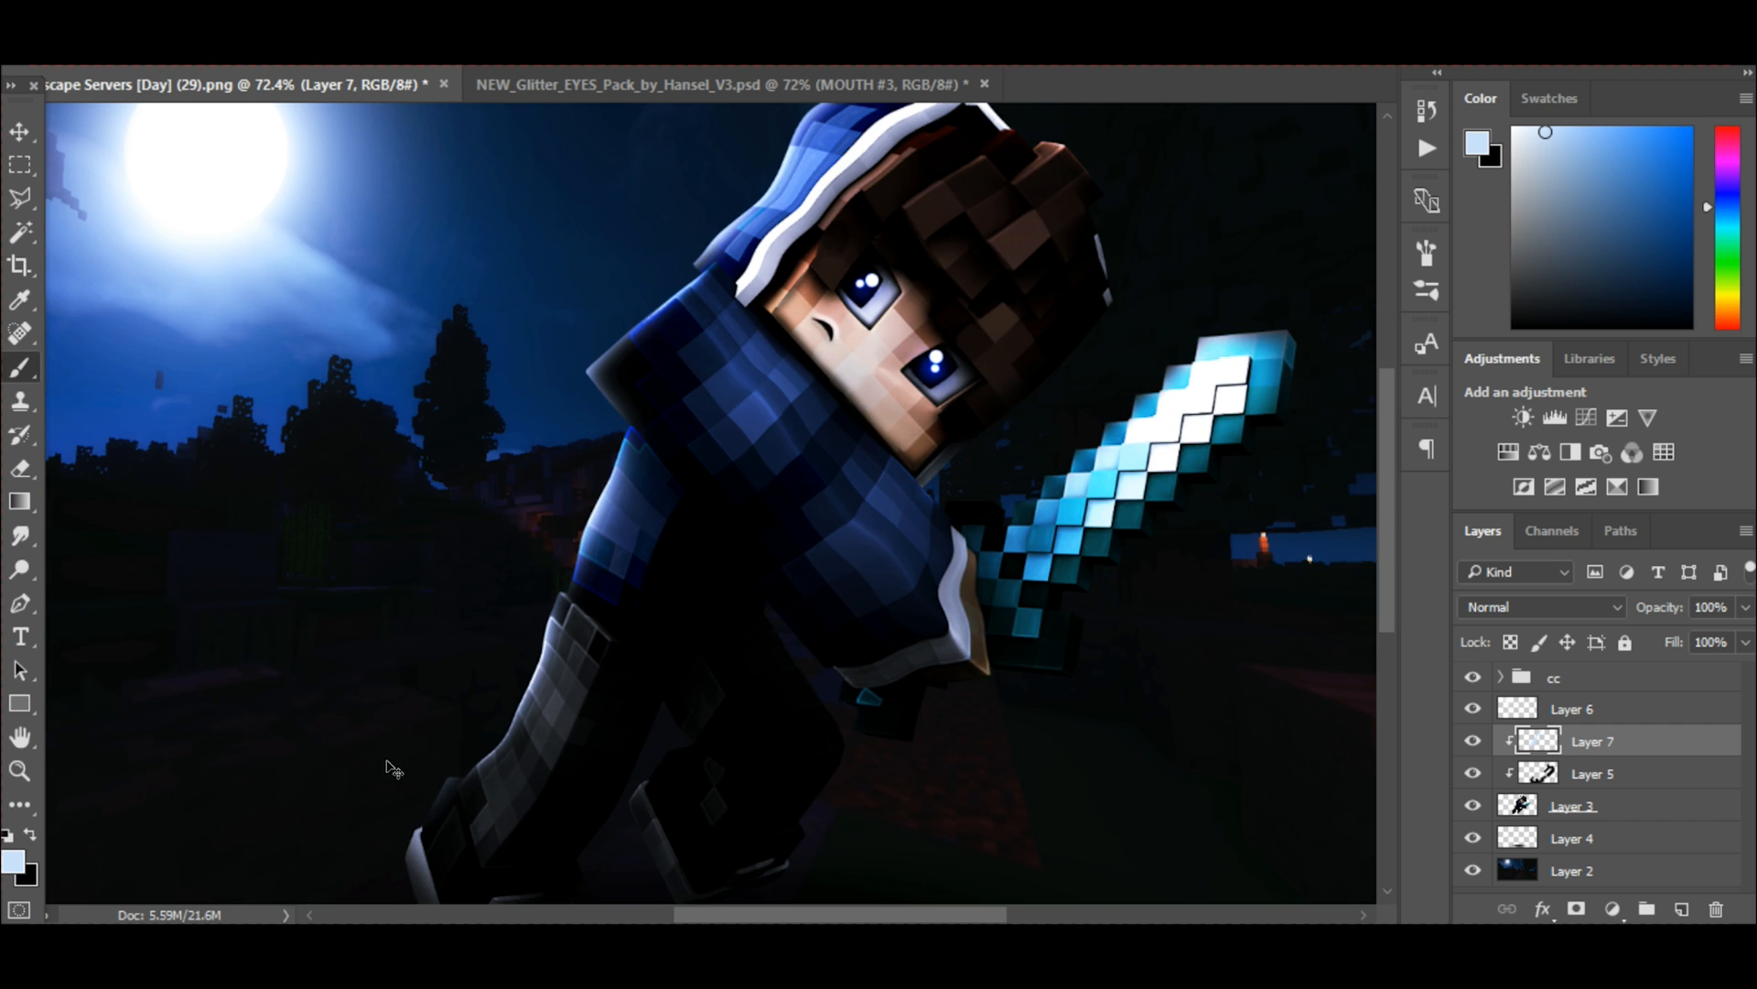
scroll(641, 240, "down", 3)
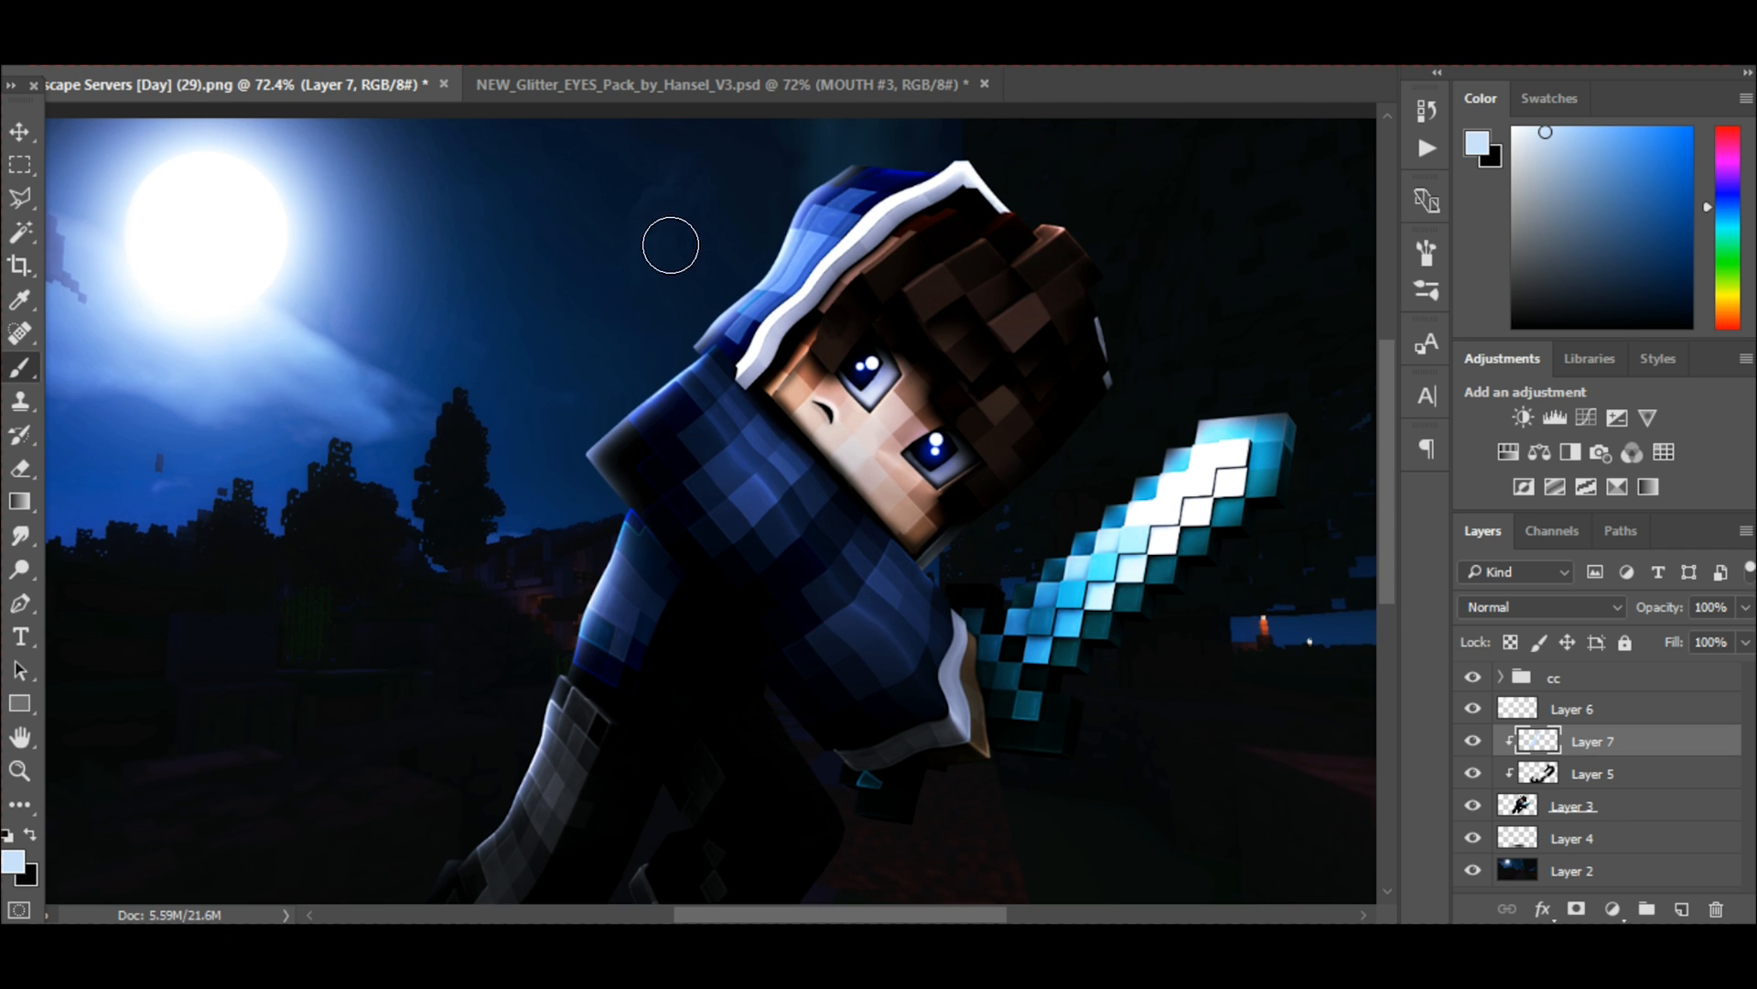
scroll(357, 257, "up", 1)
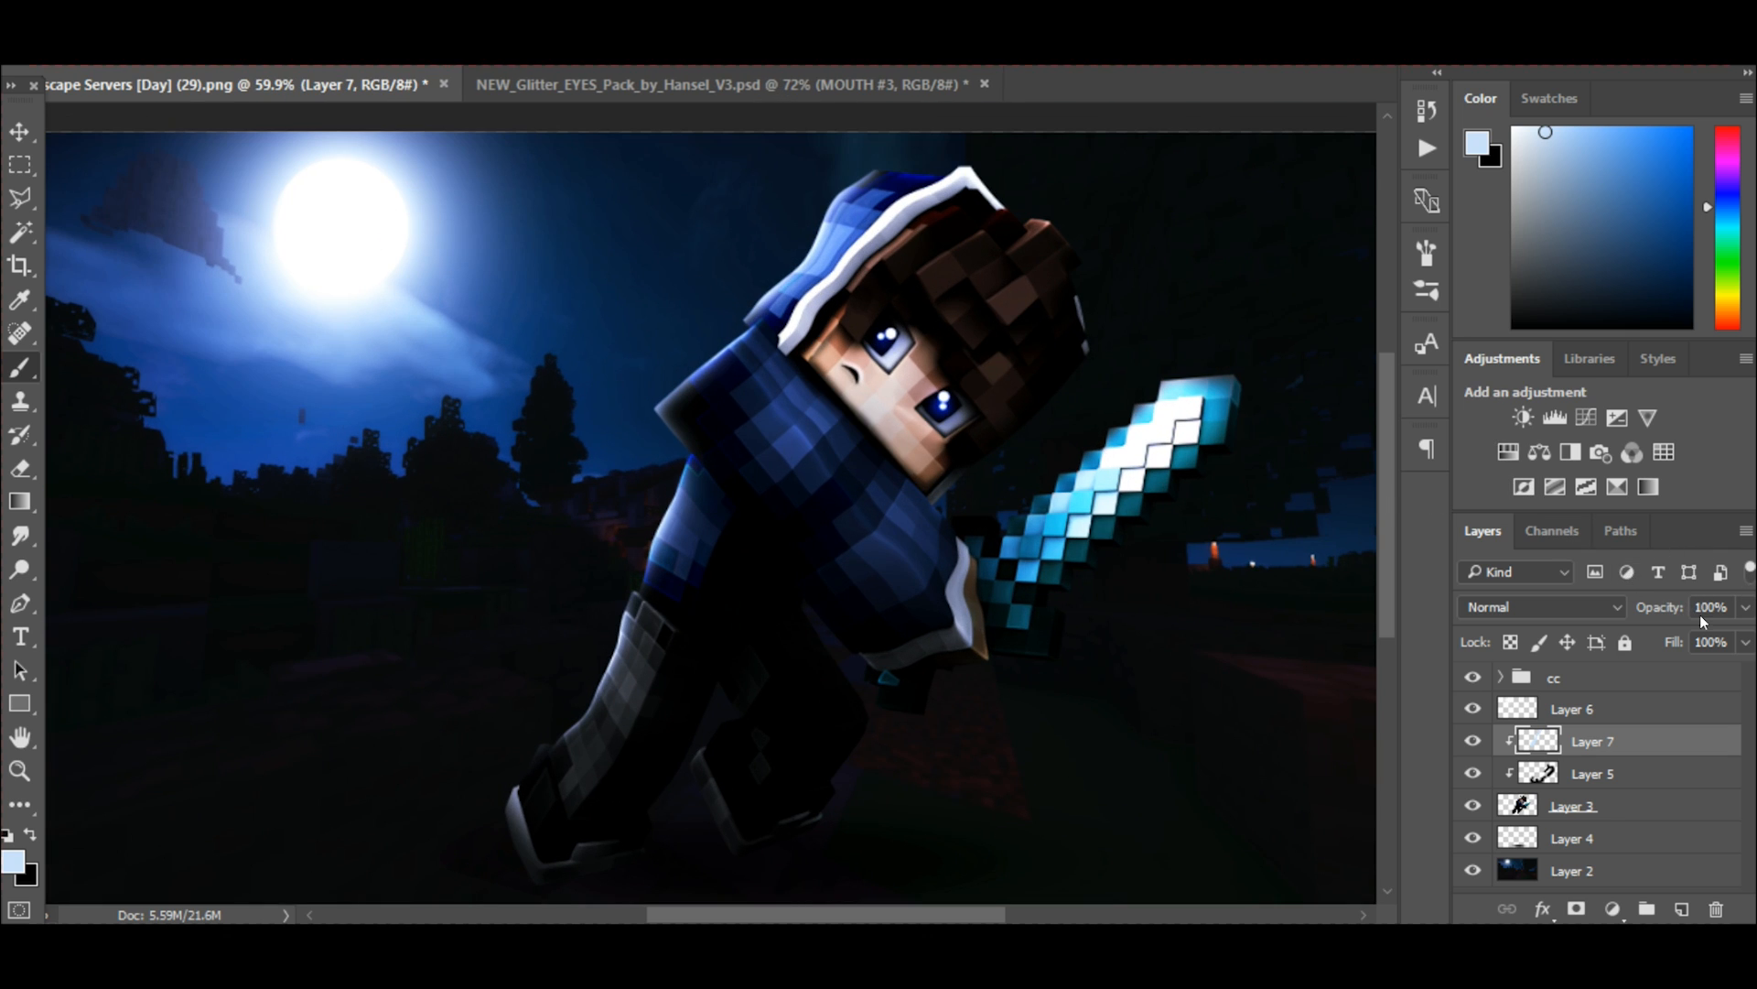
Set the rim light on Layer 7 to the Screen blend mode at 92% opacity.
left_click(1616, 607)
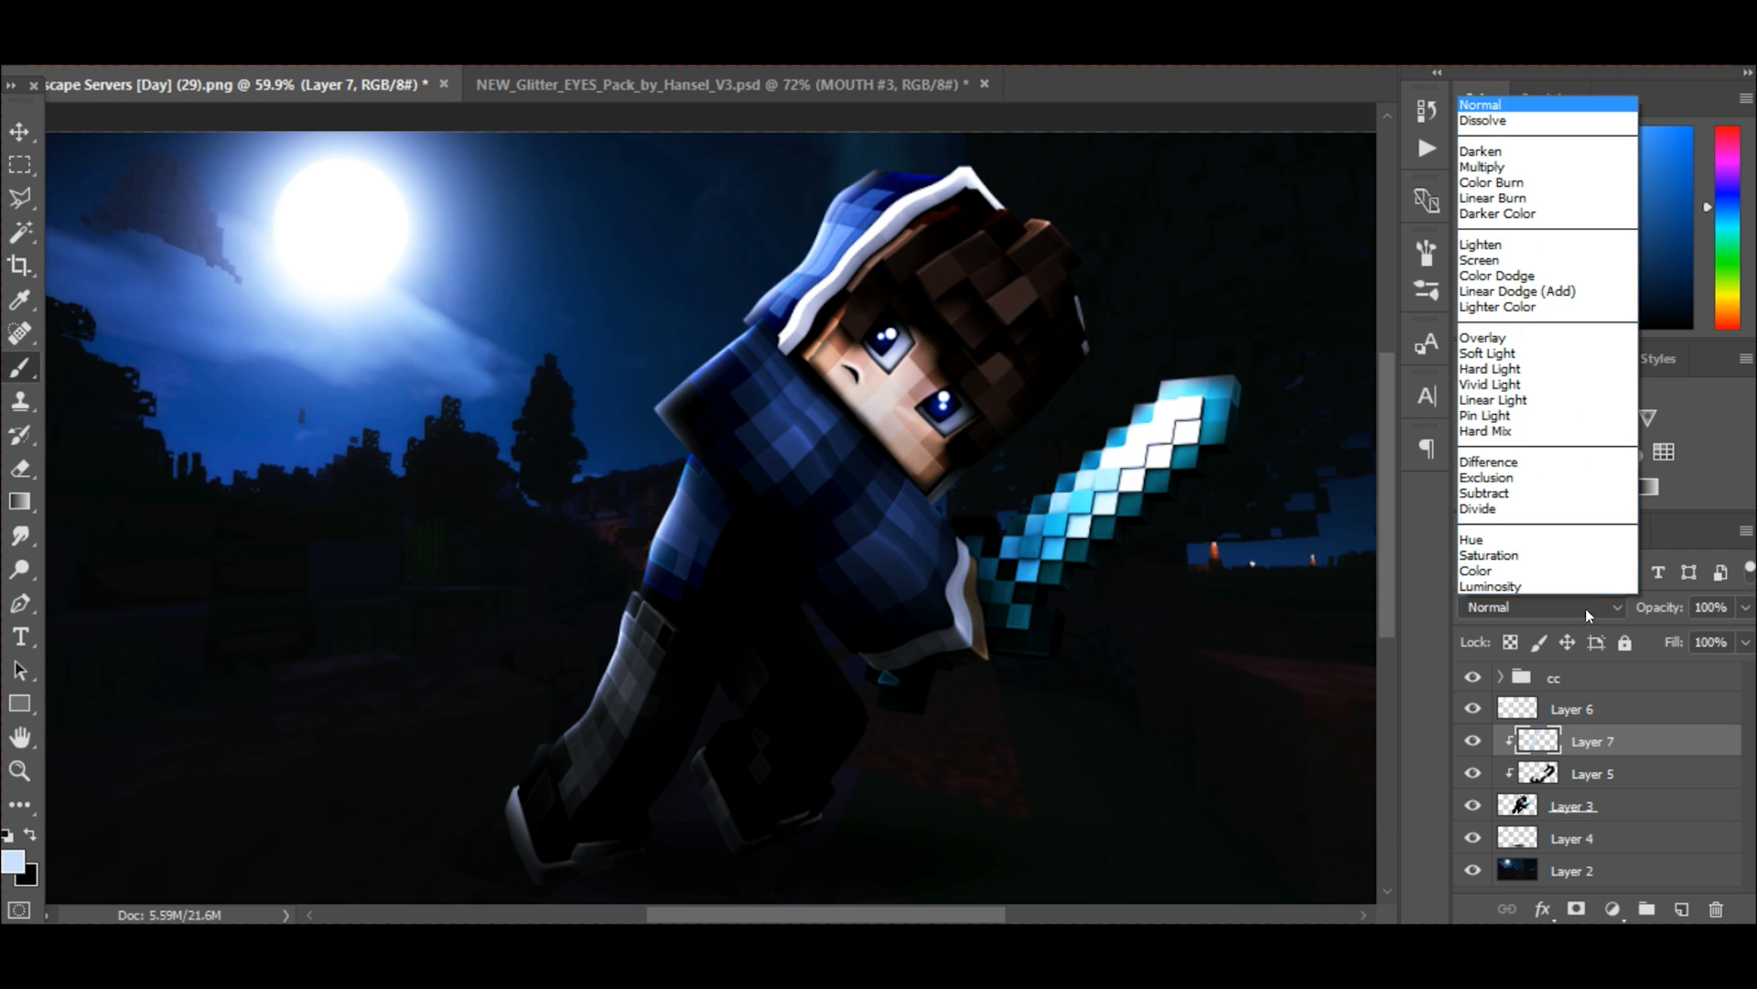
left_click(1493, 271)
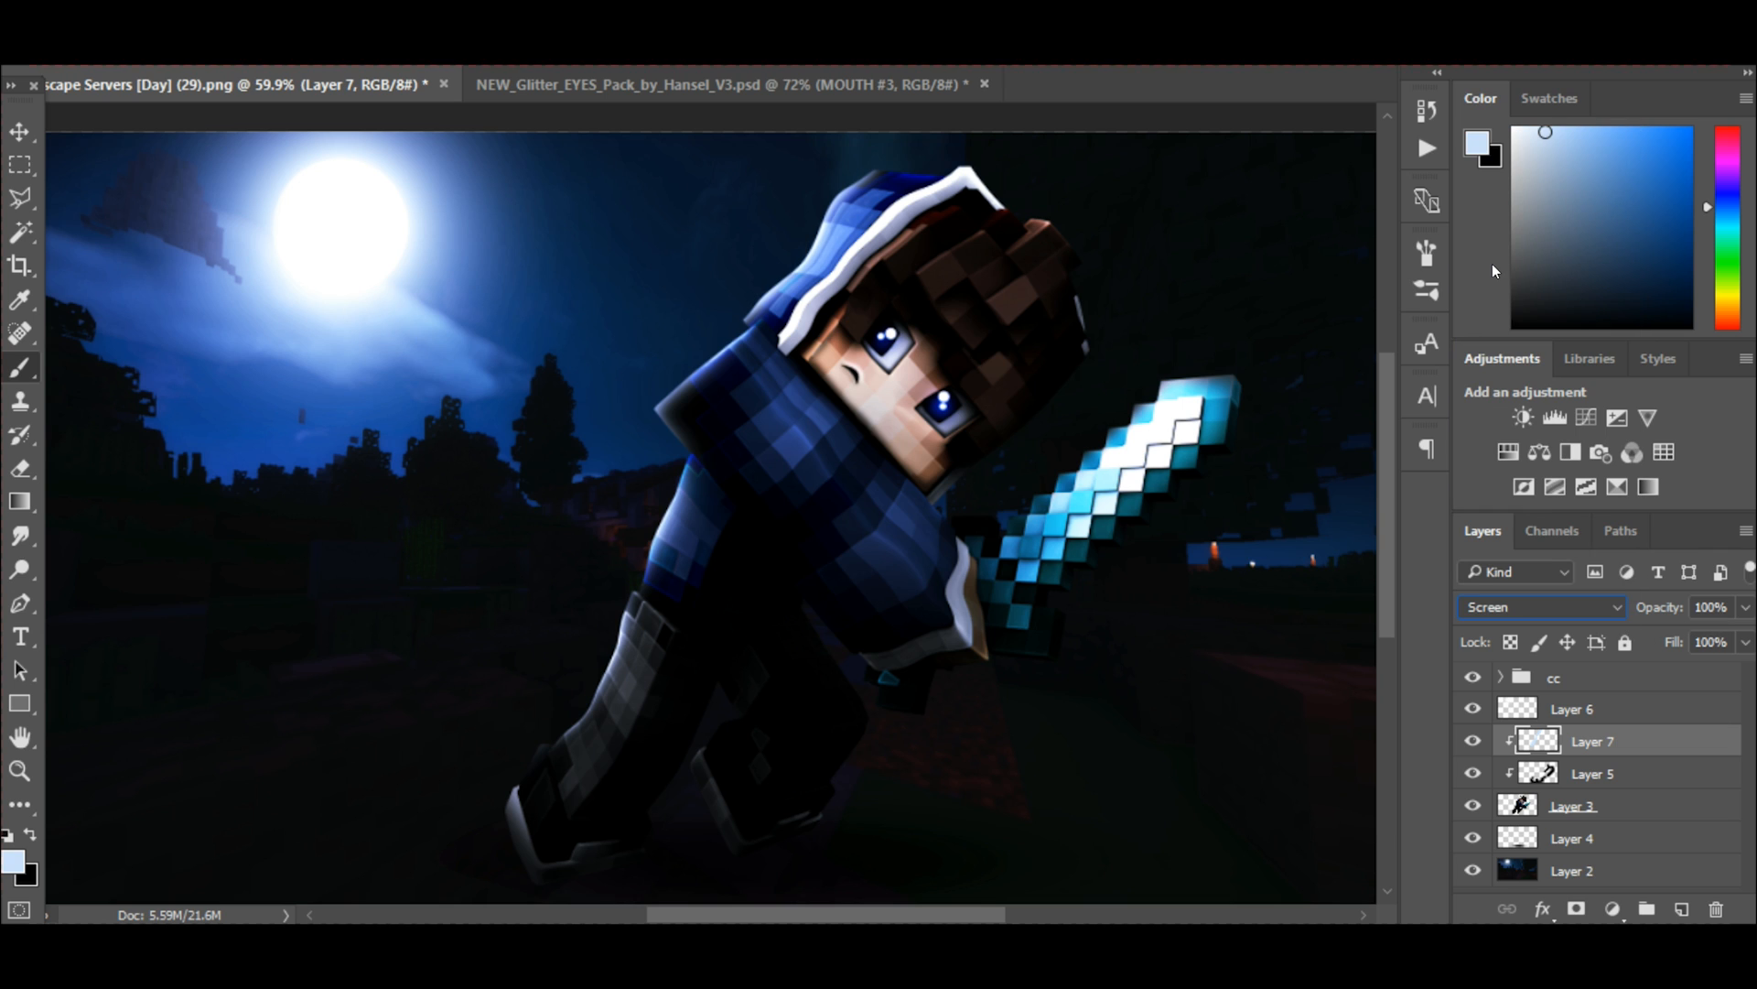
left_click(1743, 608)
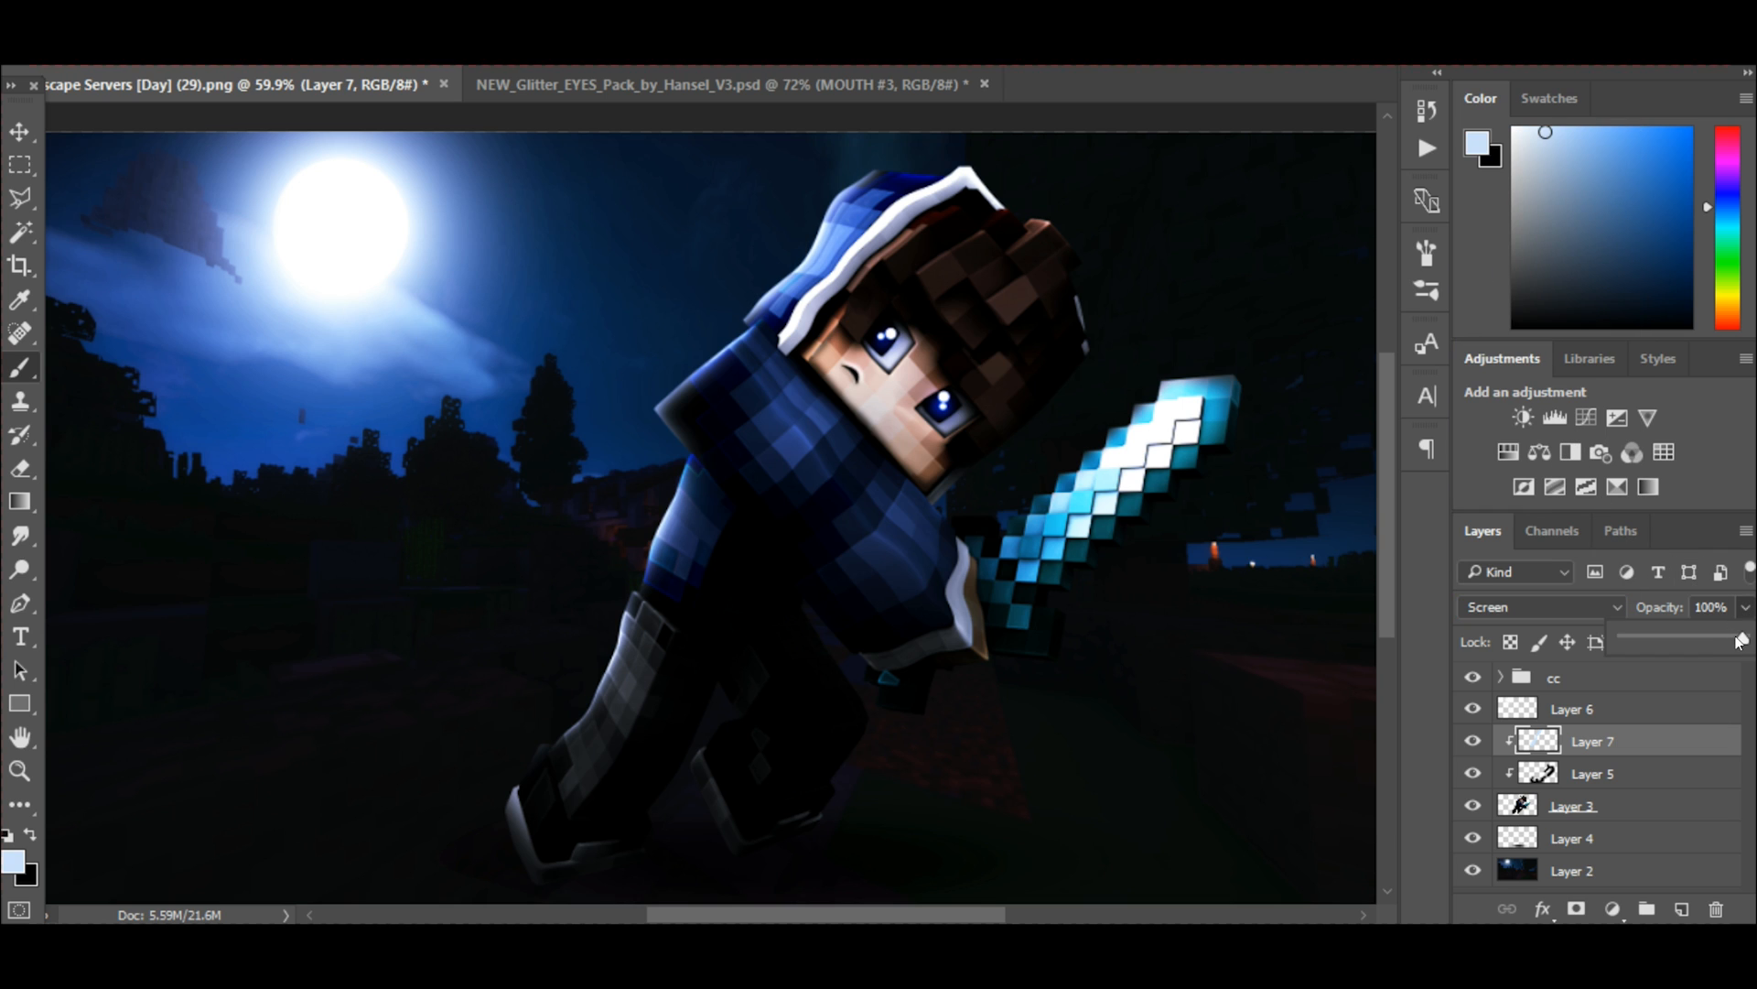
left_click_drag(1736, 641, 1727, 641)
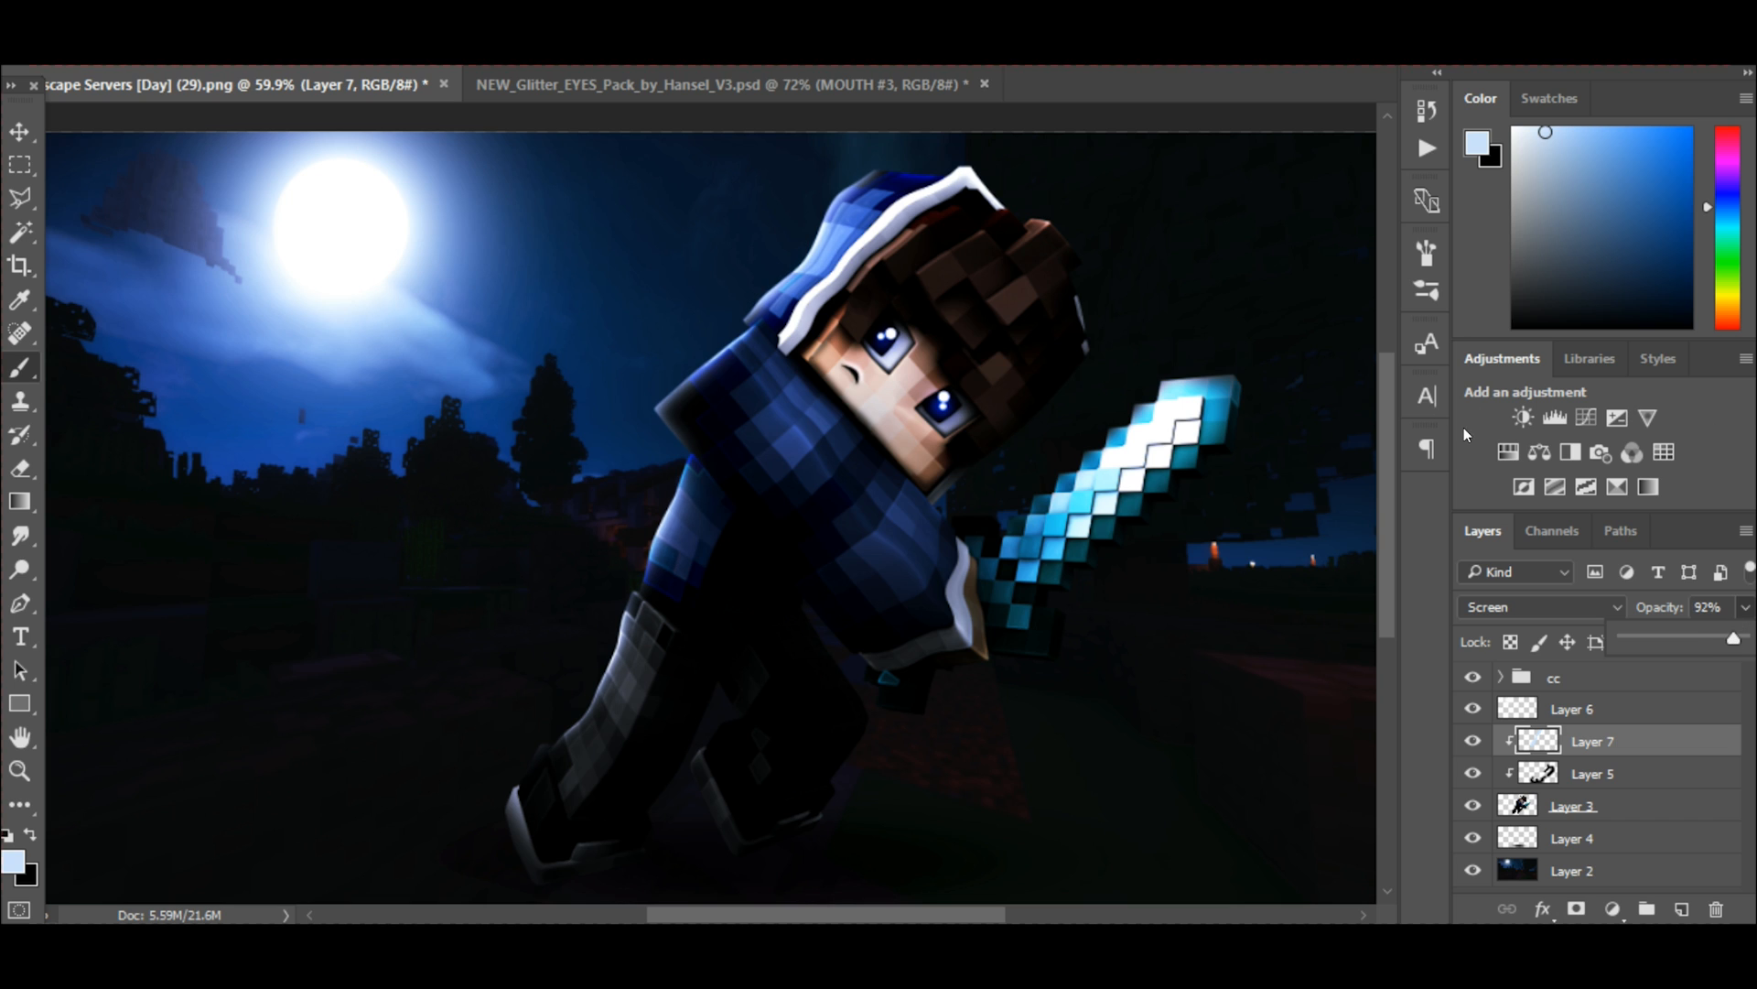
Add a new layer directly above Layer 6, below the cc group.
left_click(21, 134)
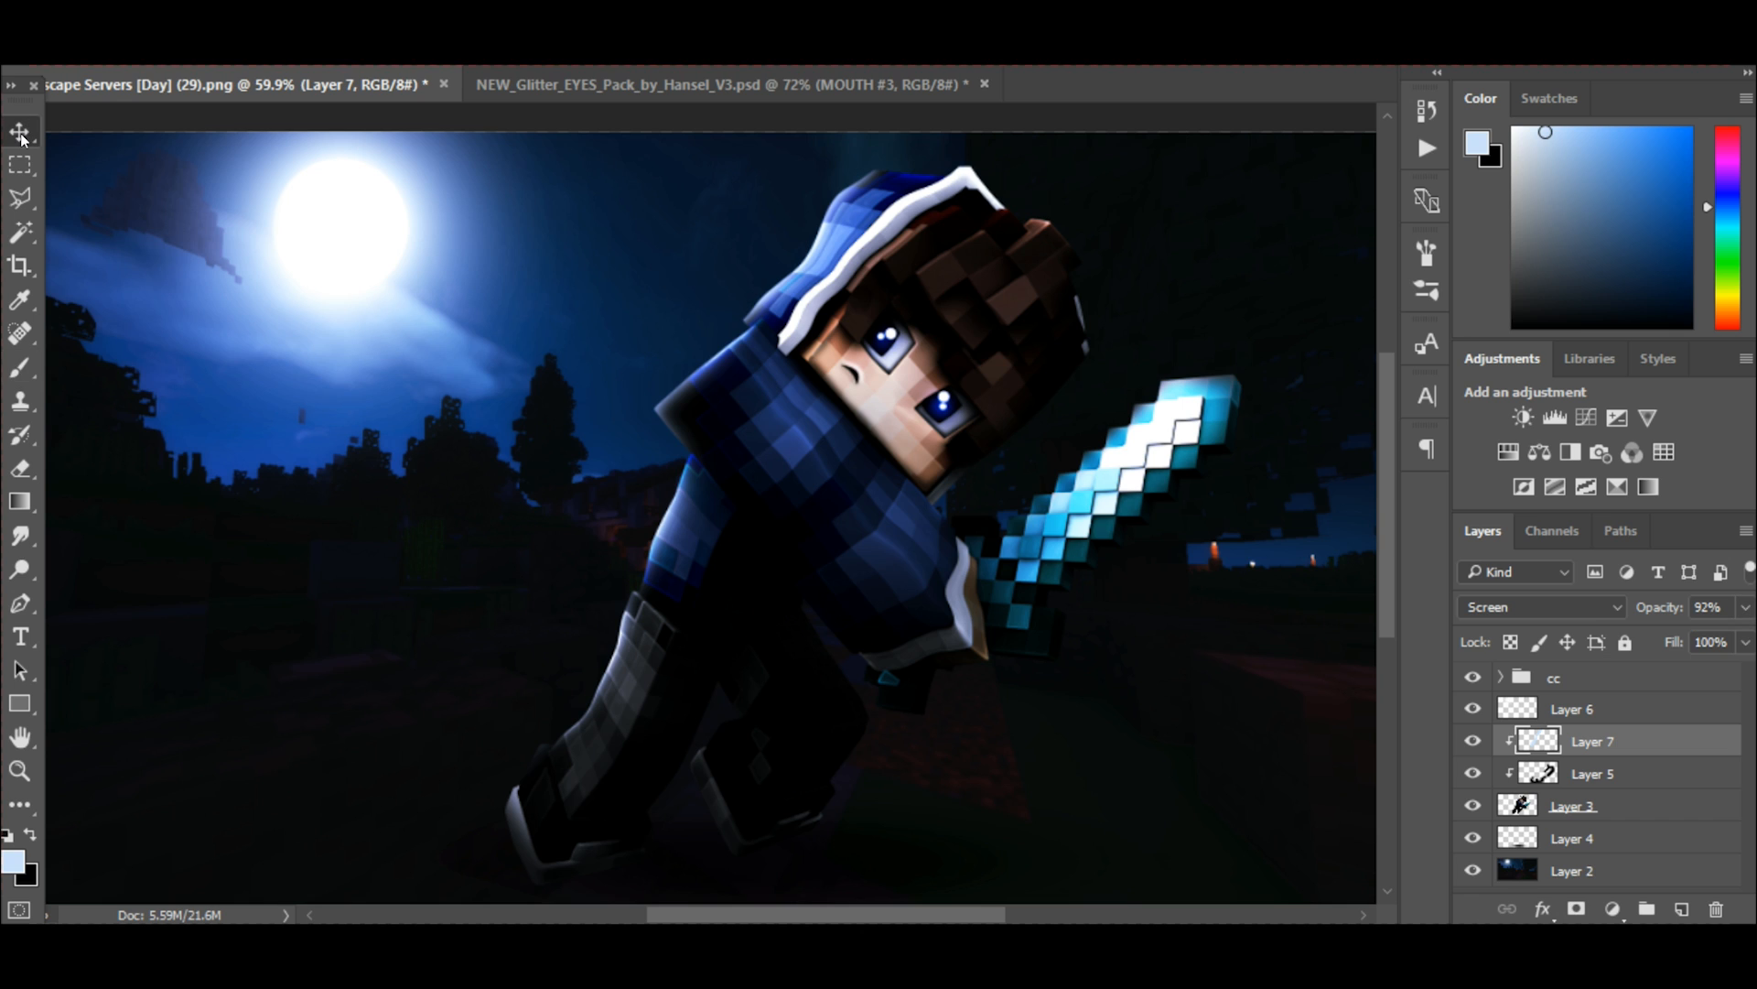
left_click(1590, 720)
left_click(1682, 908)
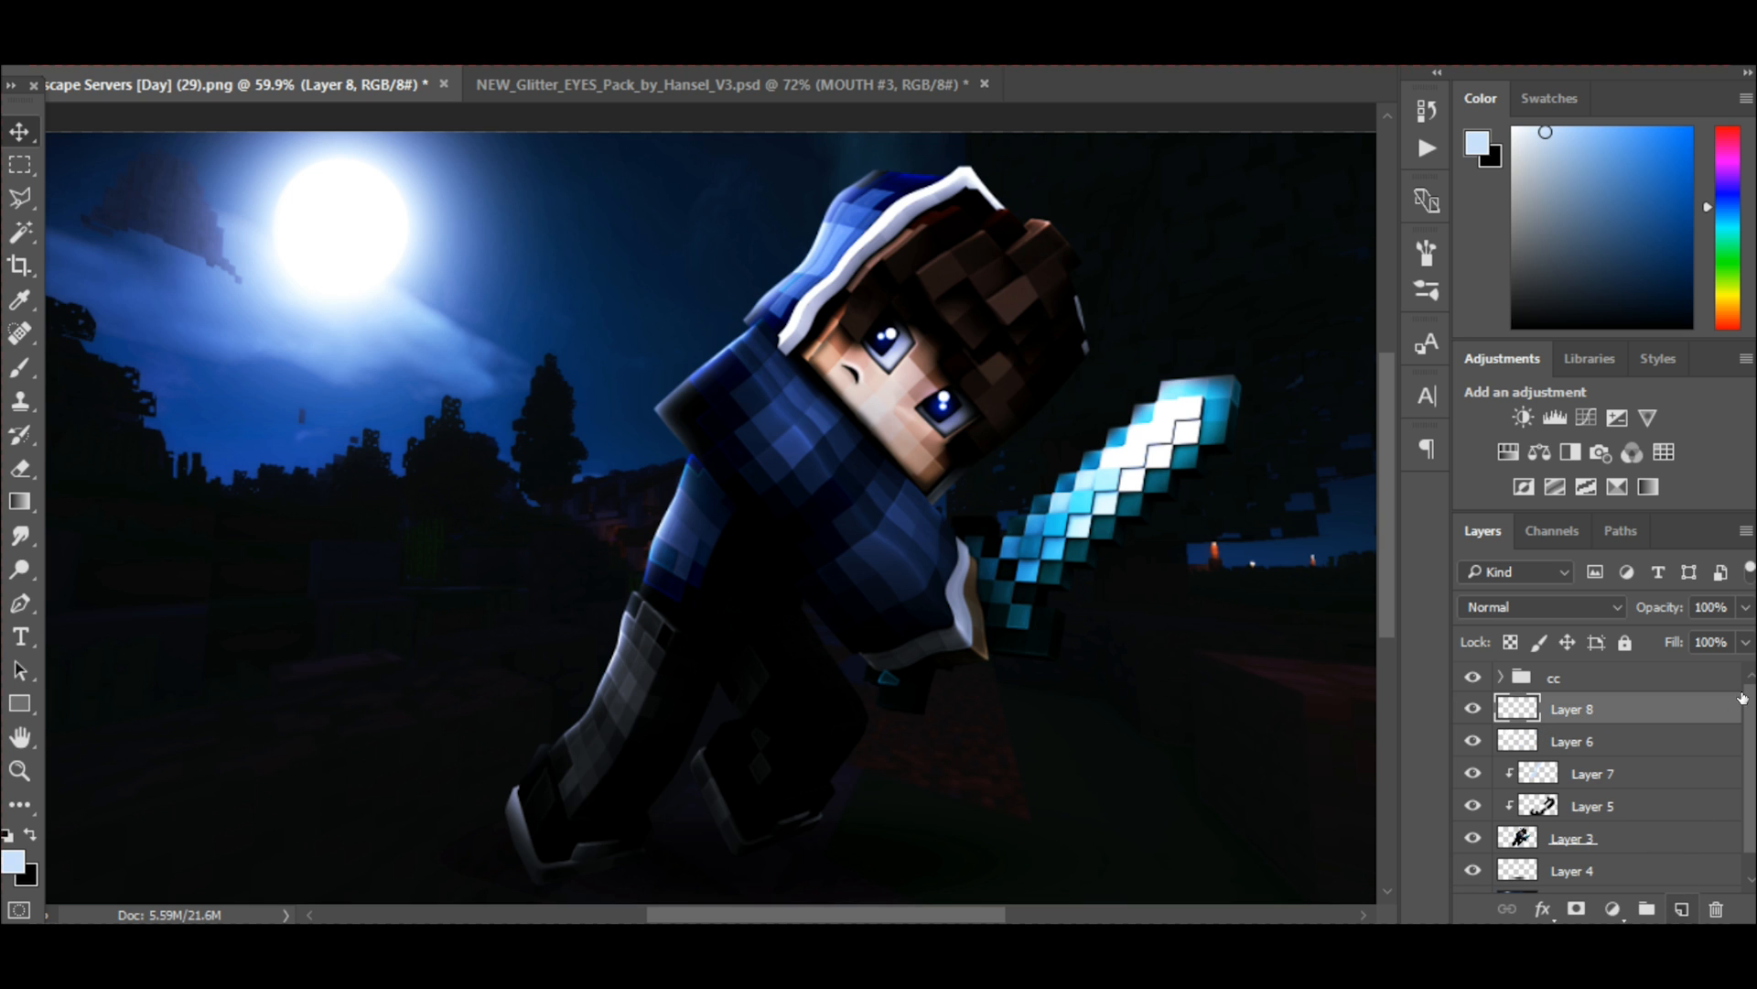
Sample a bright blue from the diamond sword and brush a soft glow over the whole blade with an enlarged brush.
left_click(20, 367)
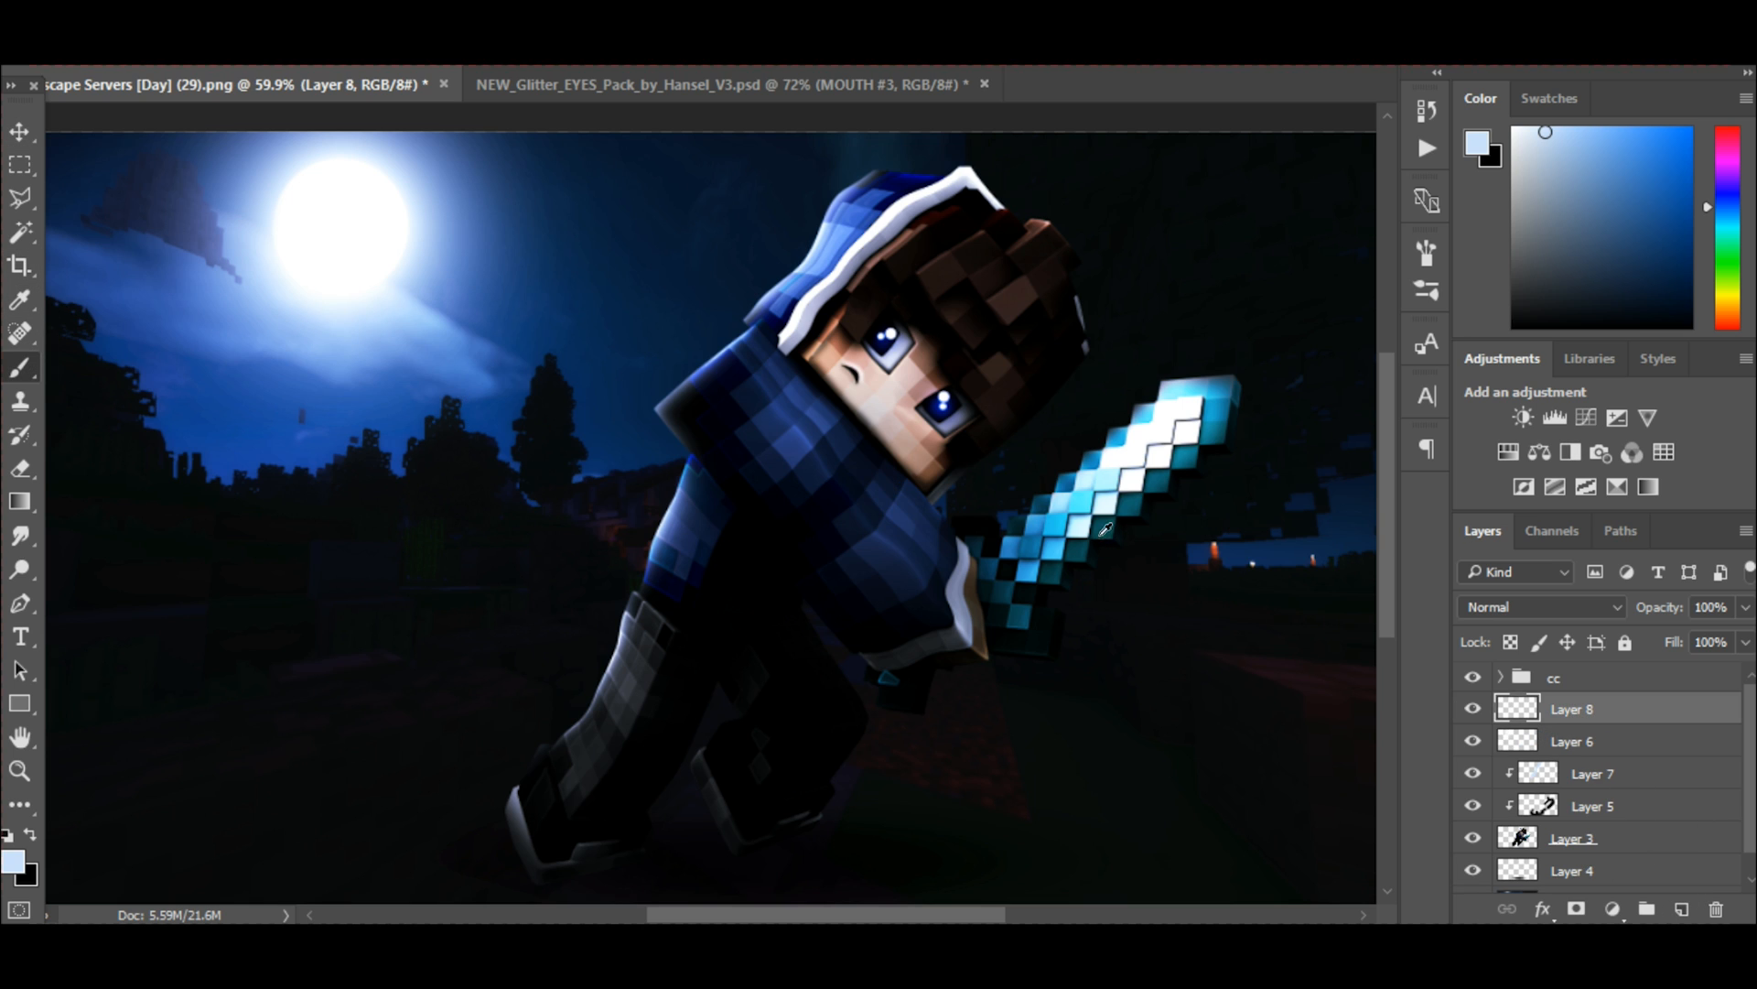
left_click(1065, 505, "alt")
left_click_drag(835, 908, 889, 908)
key("bracketright")
key("bracketright")
key("bracketright")
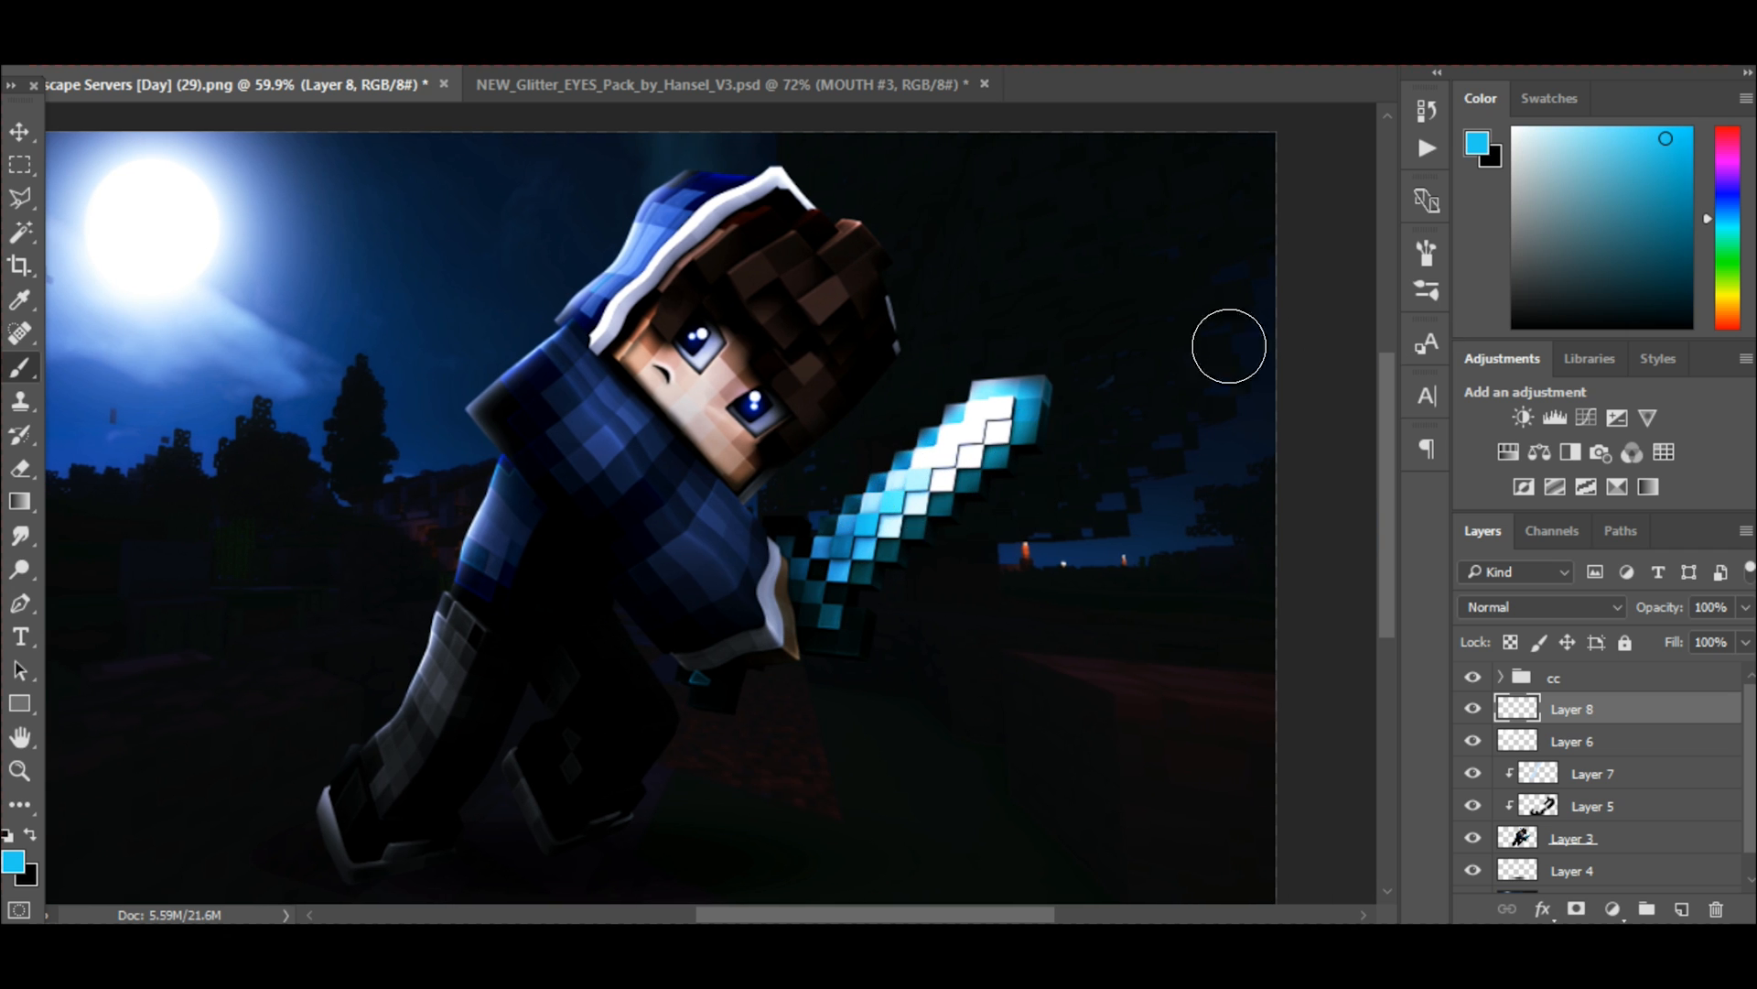
left_click(879, 516, "alt")
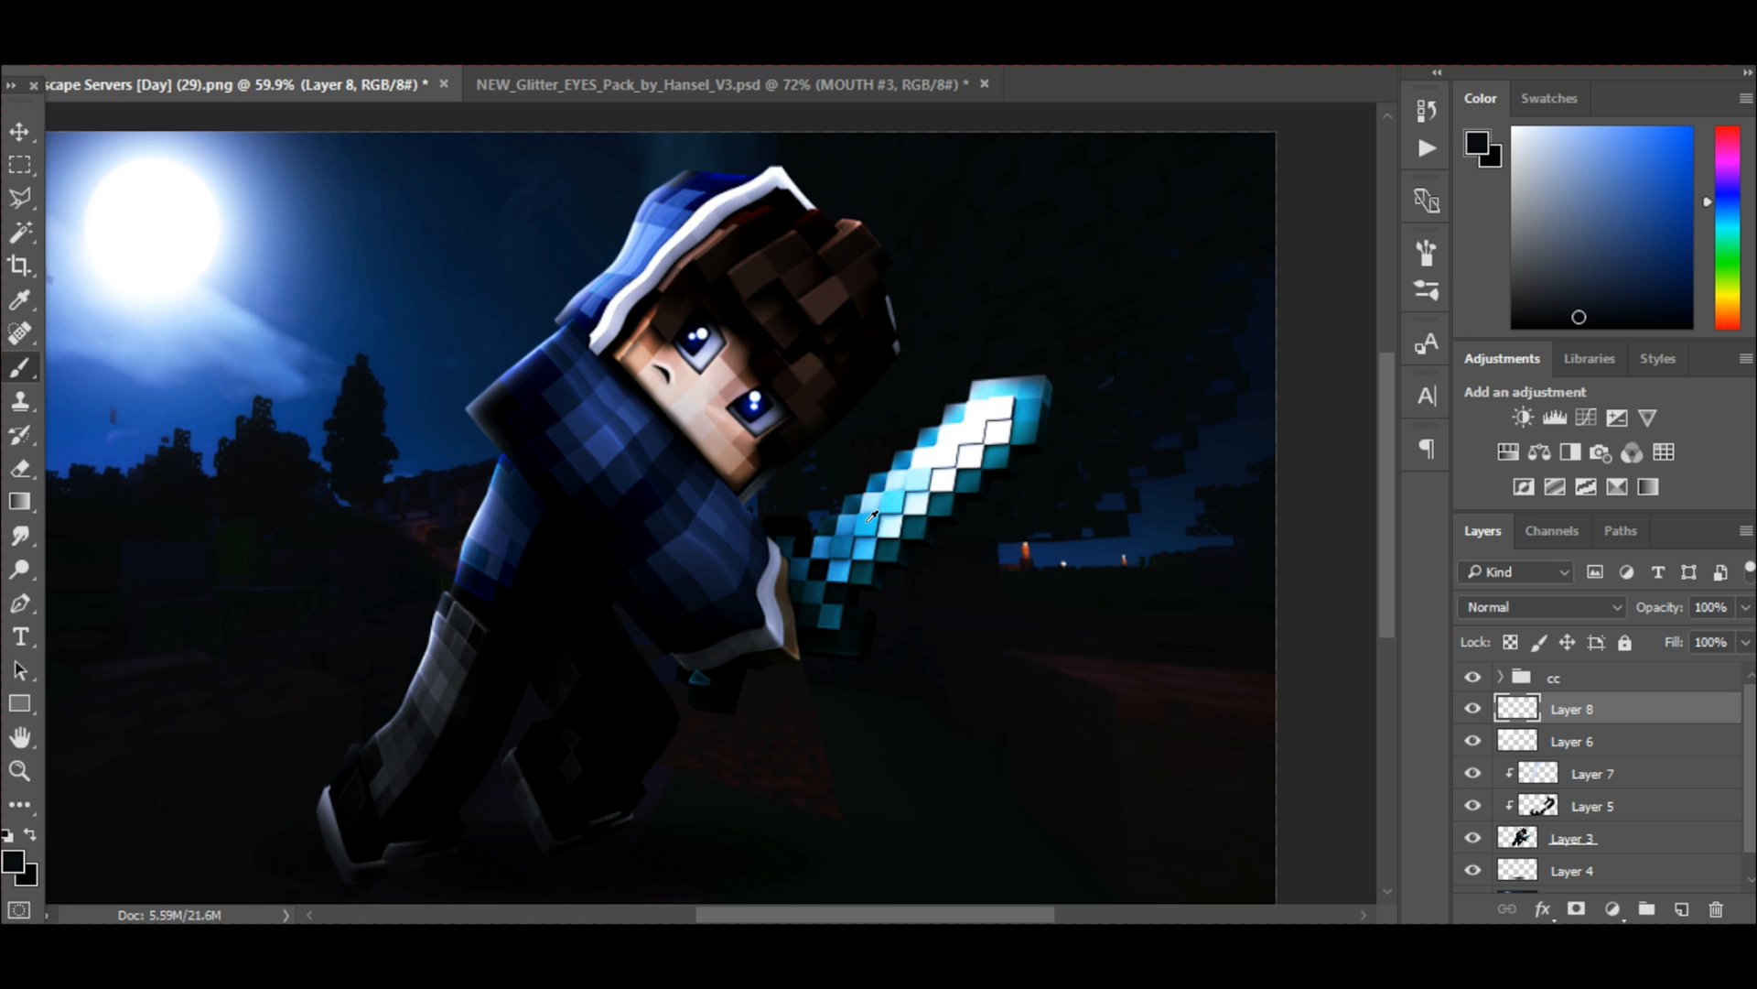
left_click(850, 510, "alt")
left_click(1663, 168)
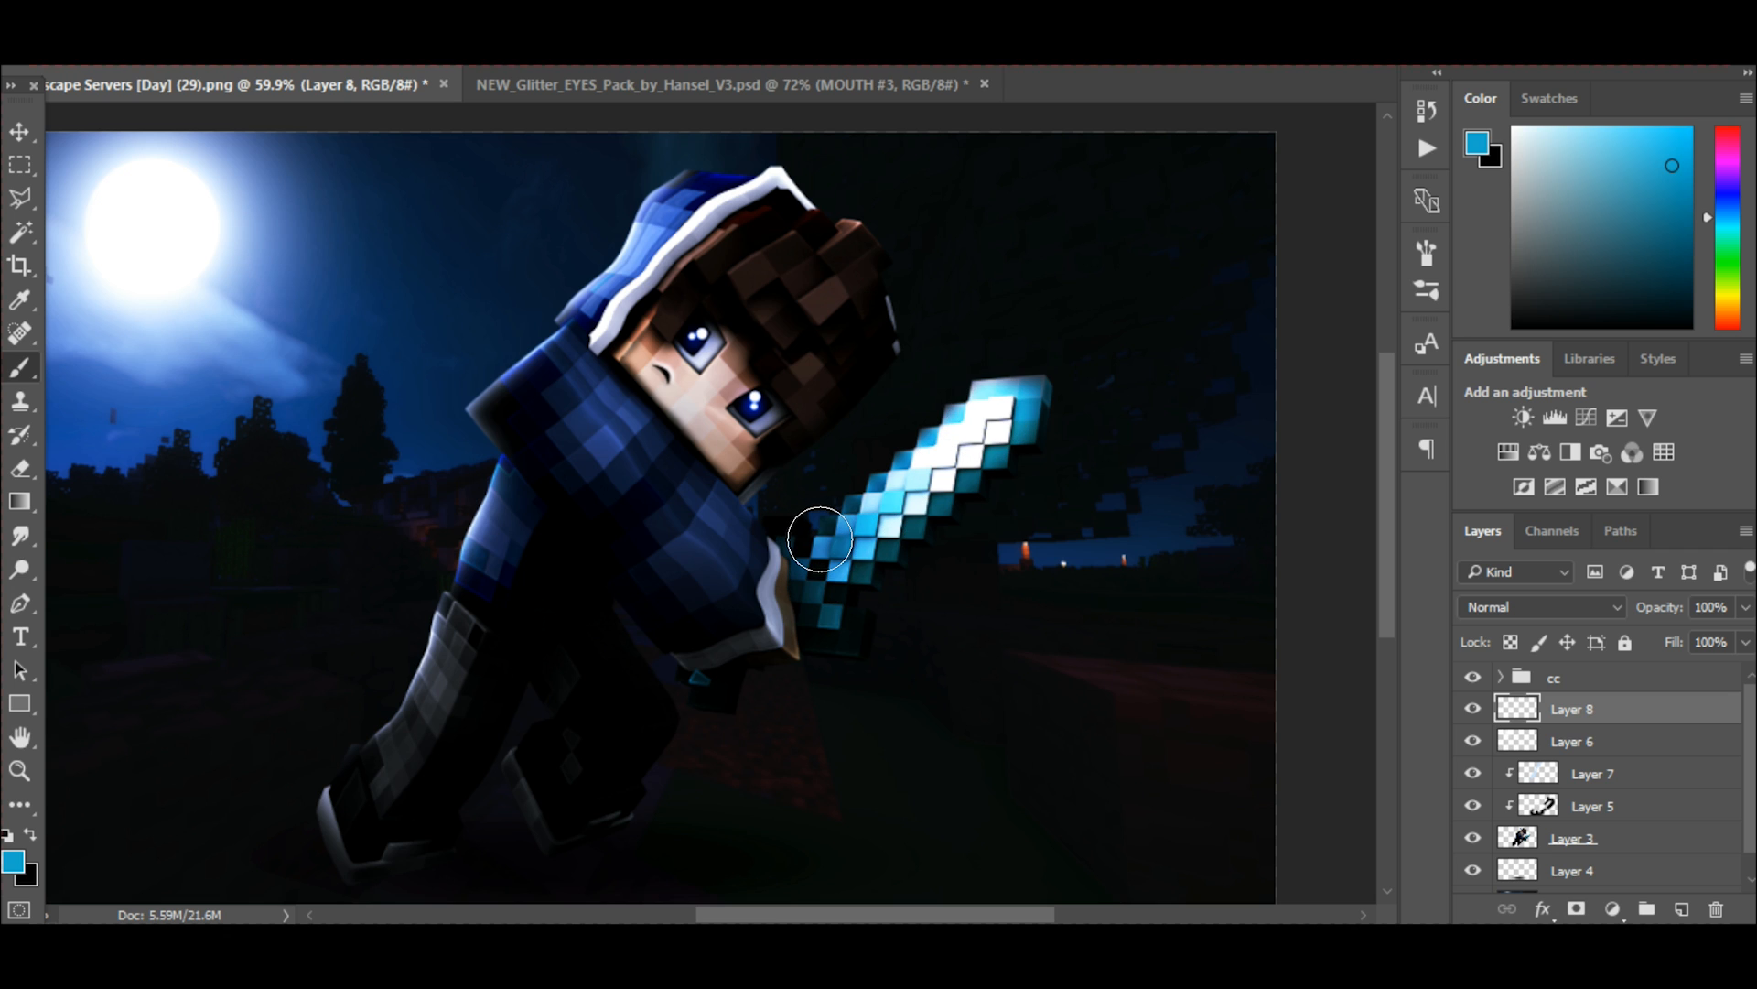
left_click_drag(822, 537, 999, 381)
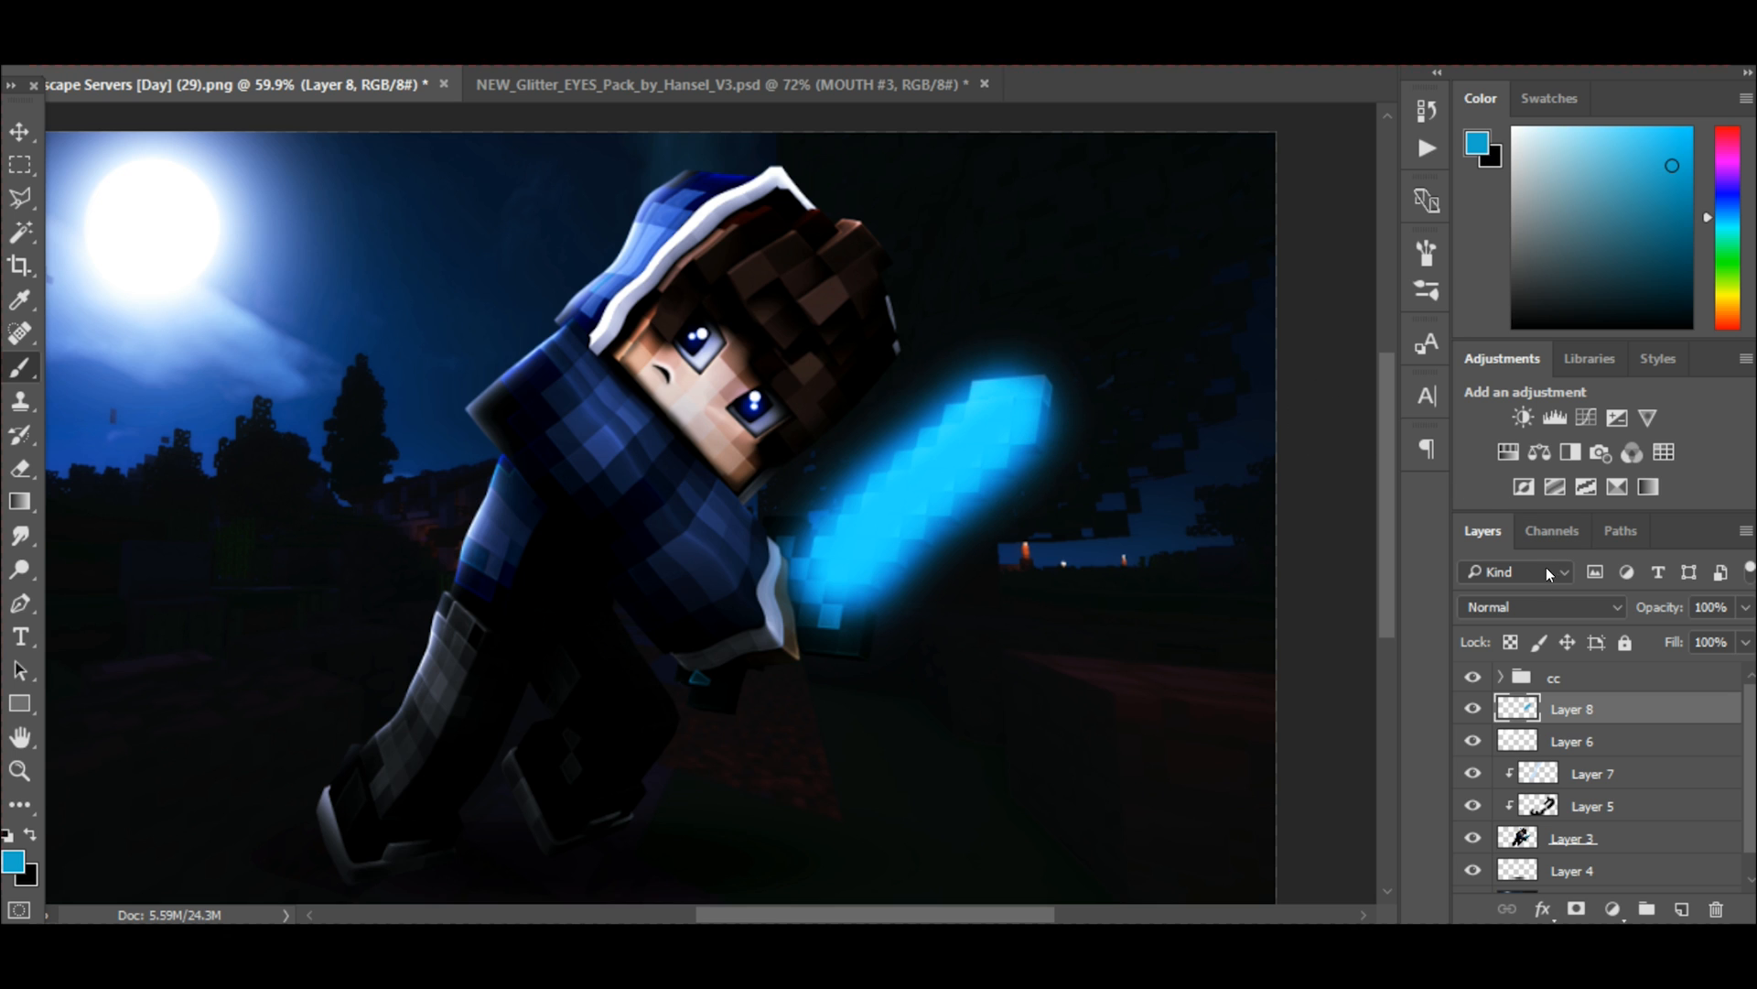
Set the sword glow on Layer 8 to the Screen blend mode at 33% opacity.
left_click(1514, 608)
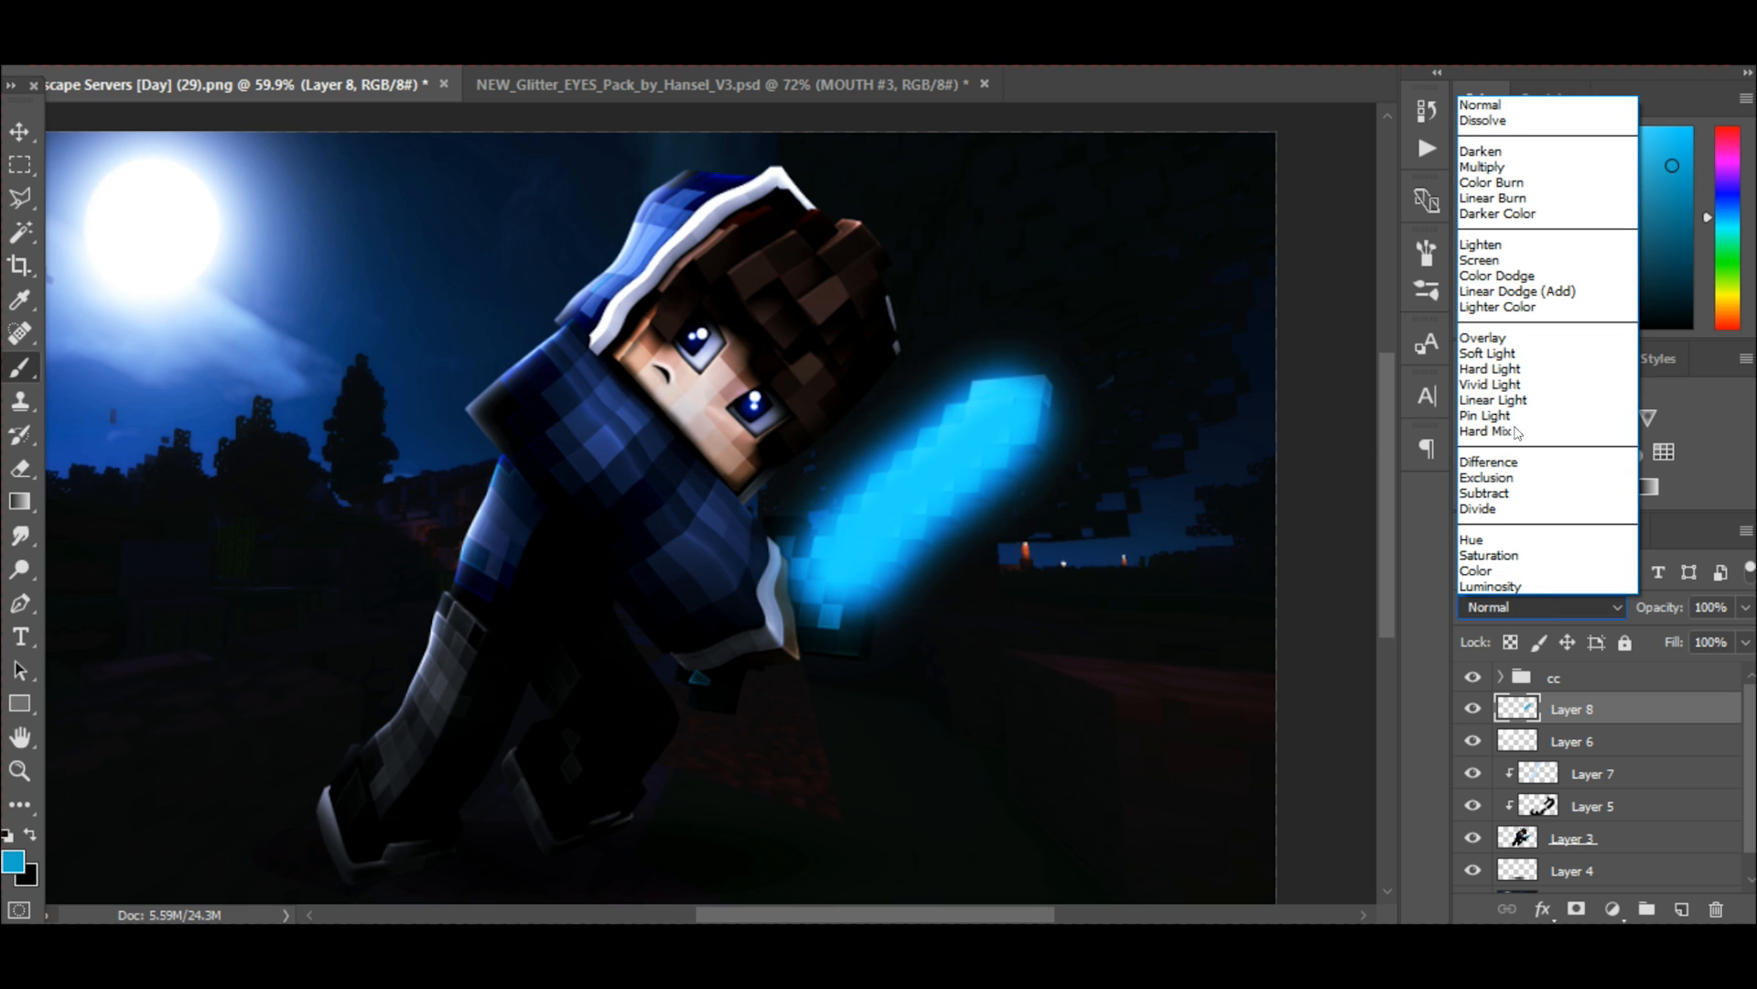
left_click(1503, 261)
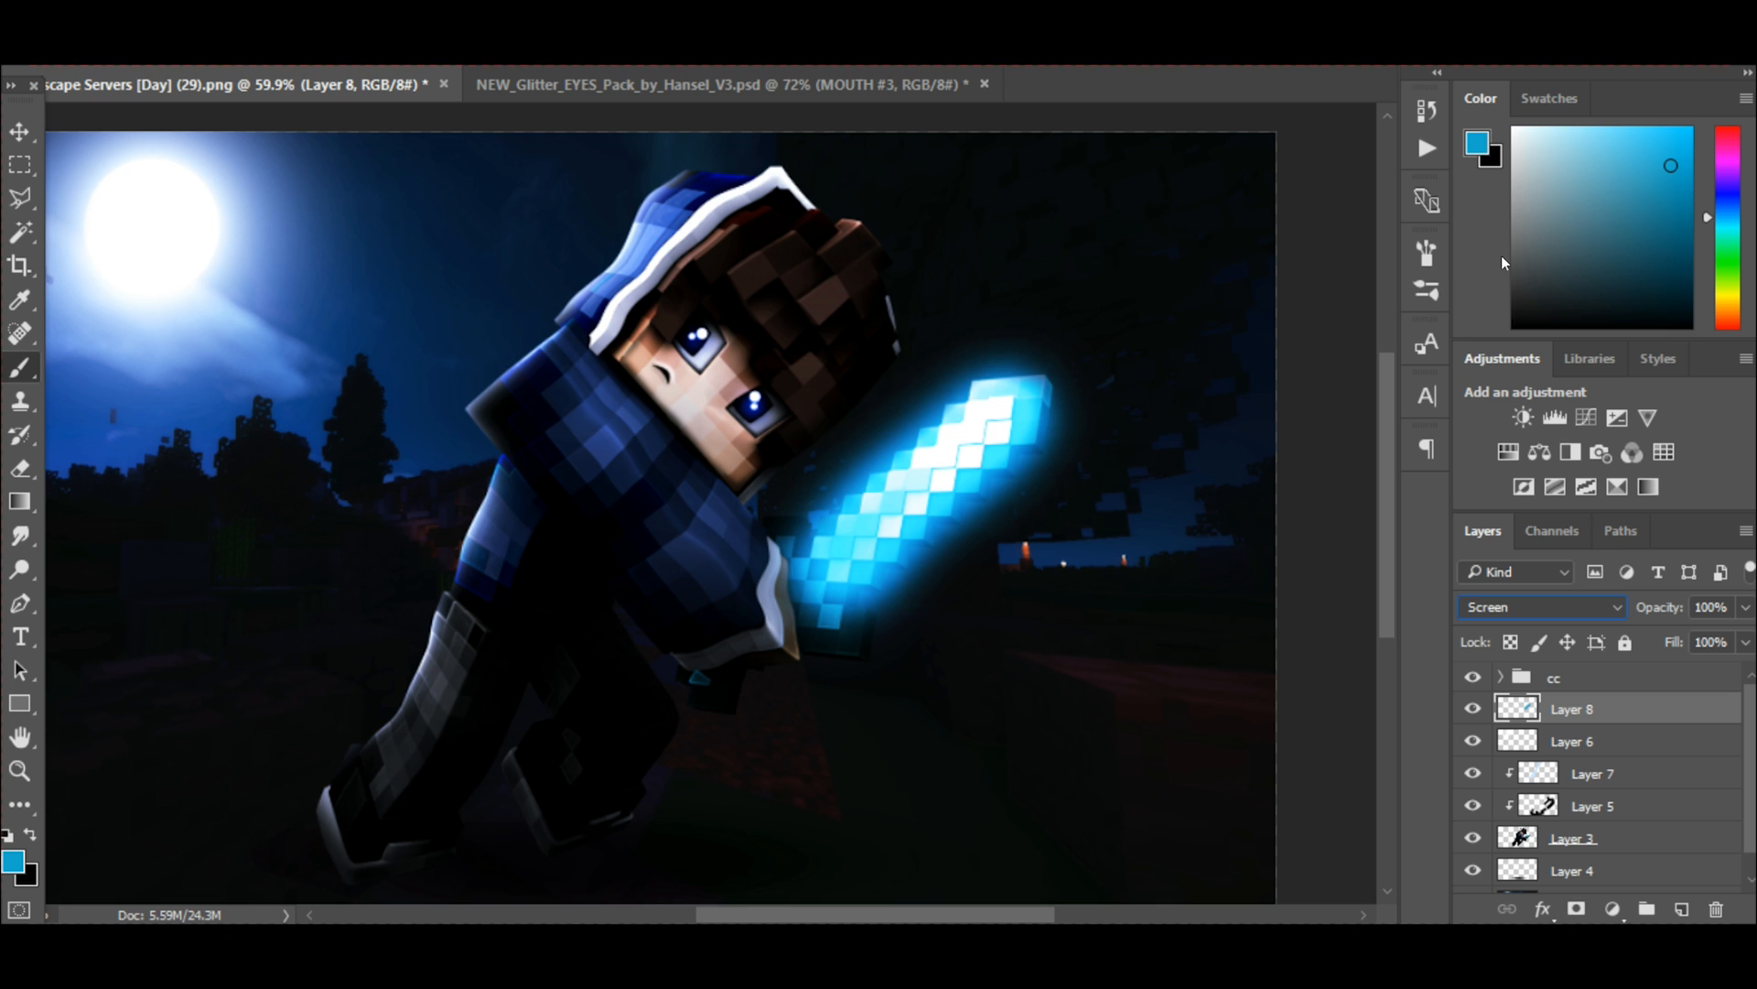
left_click(1744, 608)
mouse_move(1666, 644)
left_mouse_down()
mouse_move(1624, 641)
mouse_move(1685, 640)
mouse_move(1659, 646)
left_mouse_up()
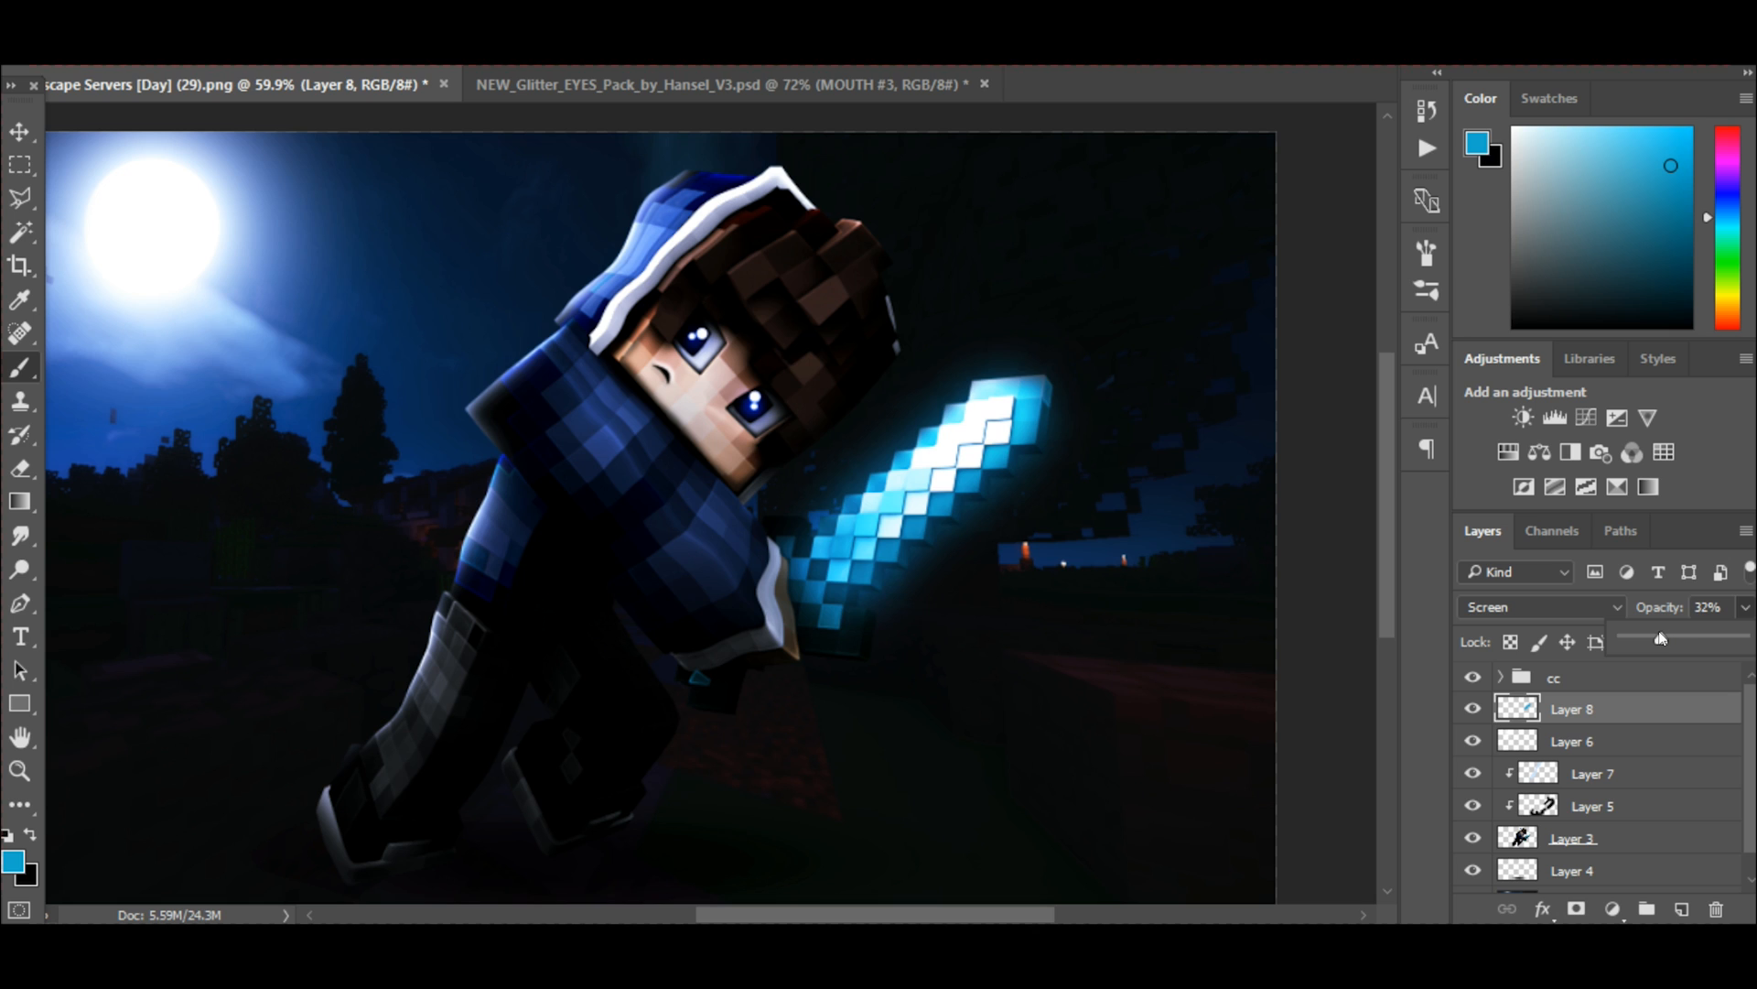
left_click_drag(1652, 639, 1652, 639)
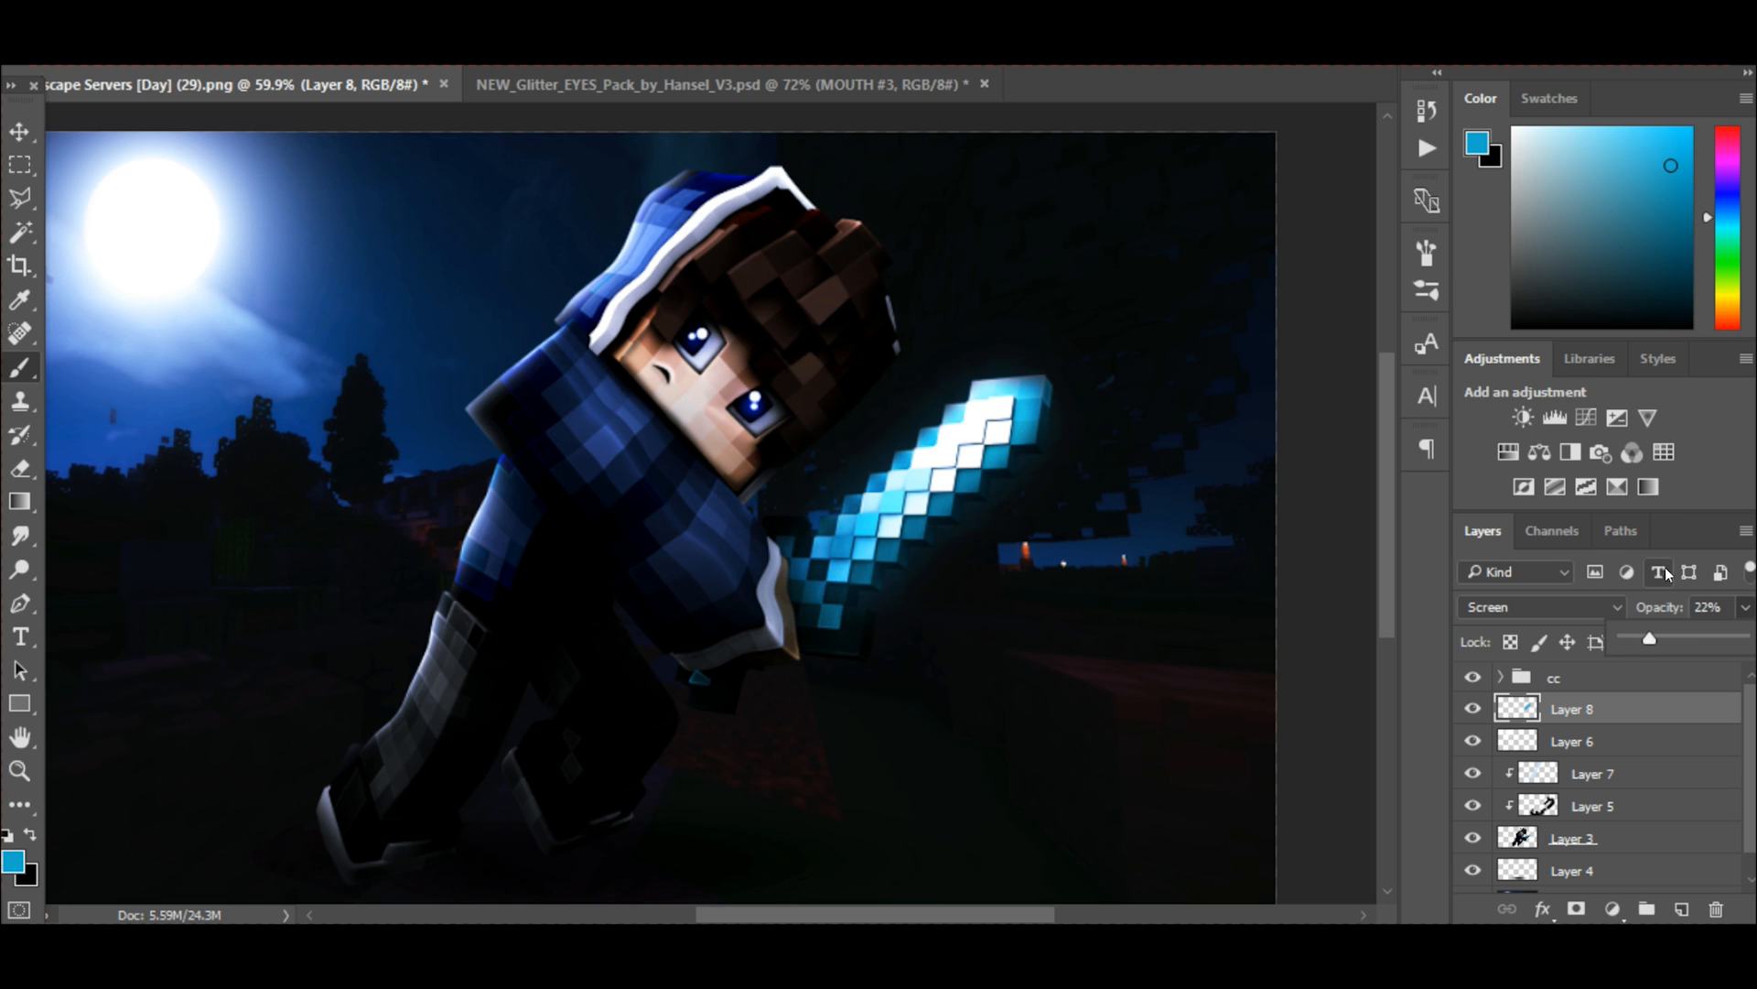
left_click_drag(1661, 638, 1663, 640)
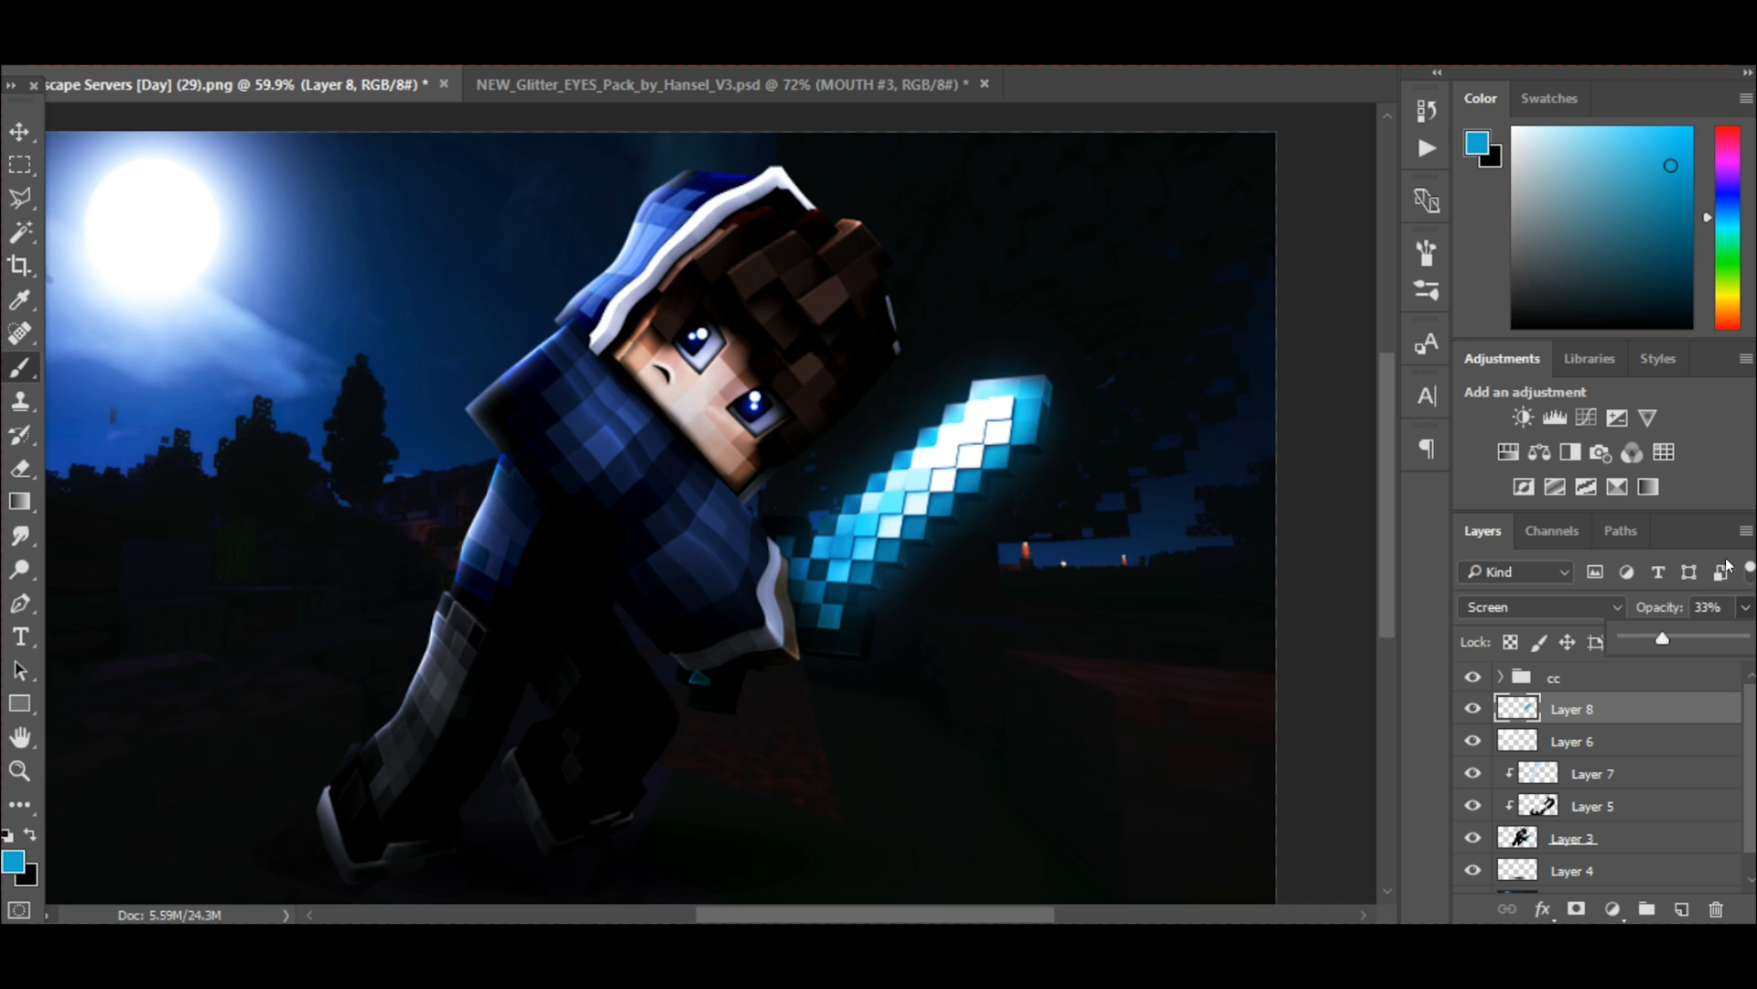
left_click(1562, 713)
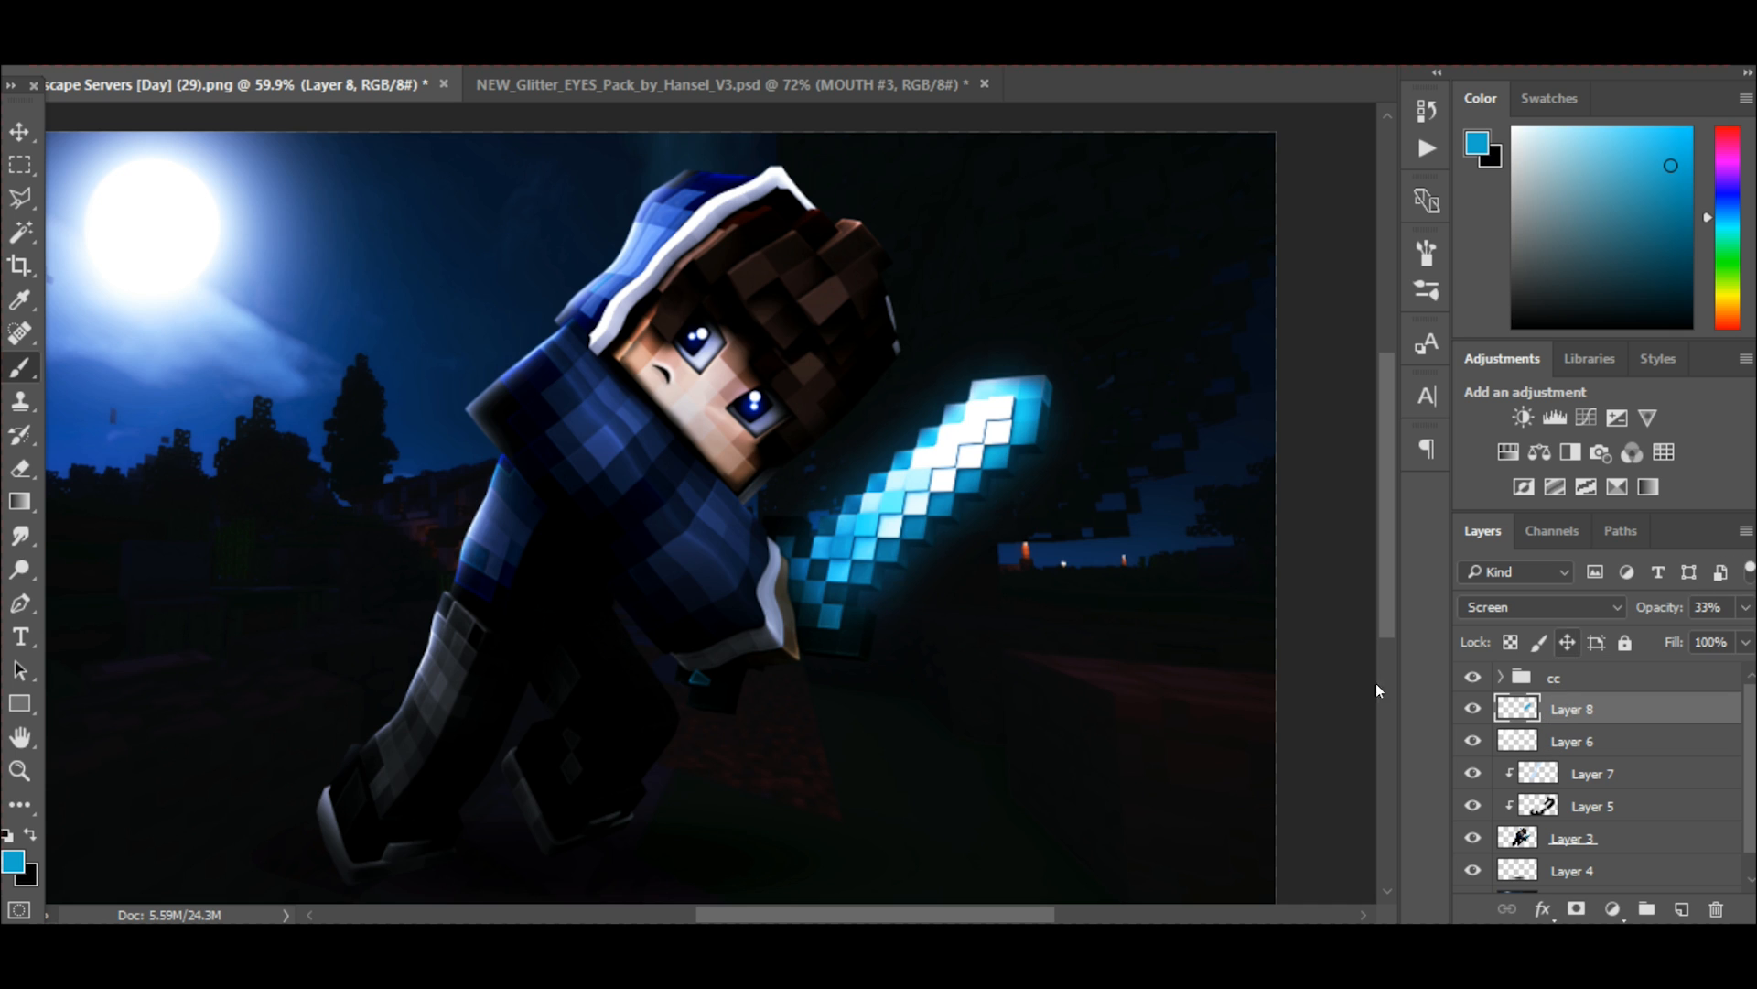
Add a new layer above Layer 7, clip it to the character, and make Layer 7 active again.
left_click(1602, 774)
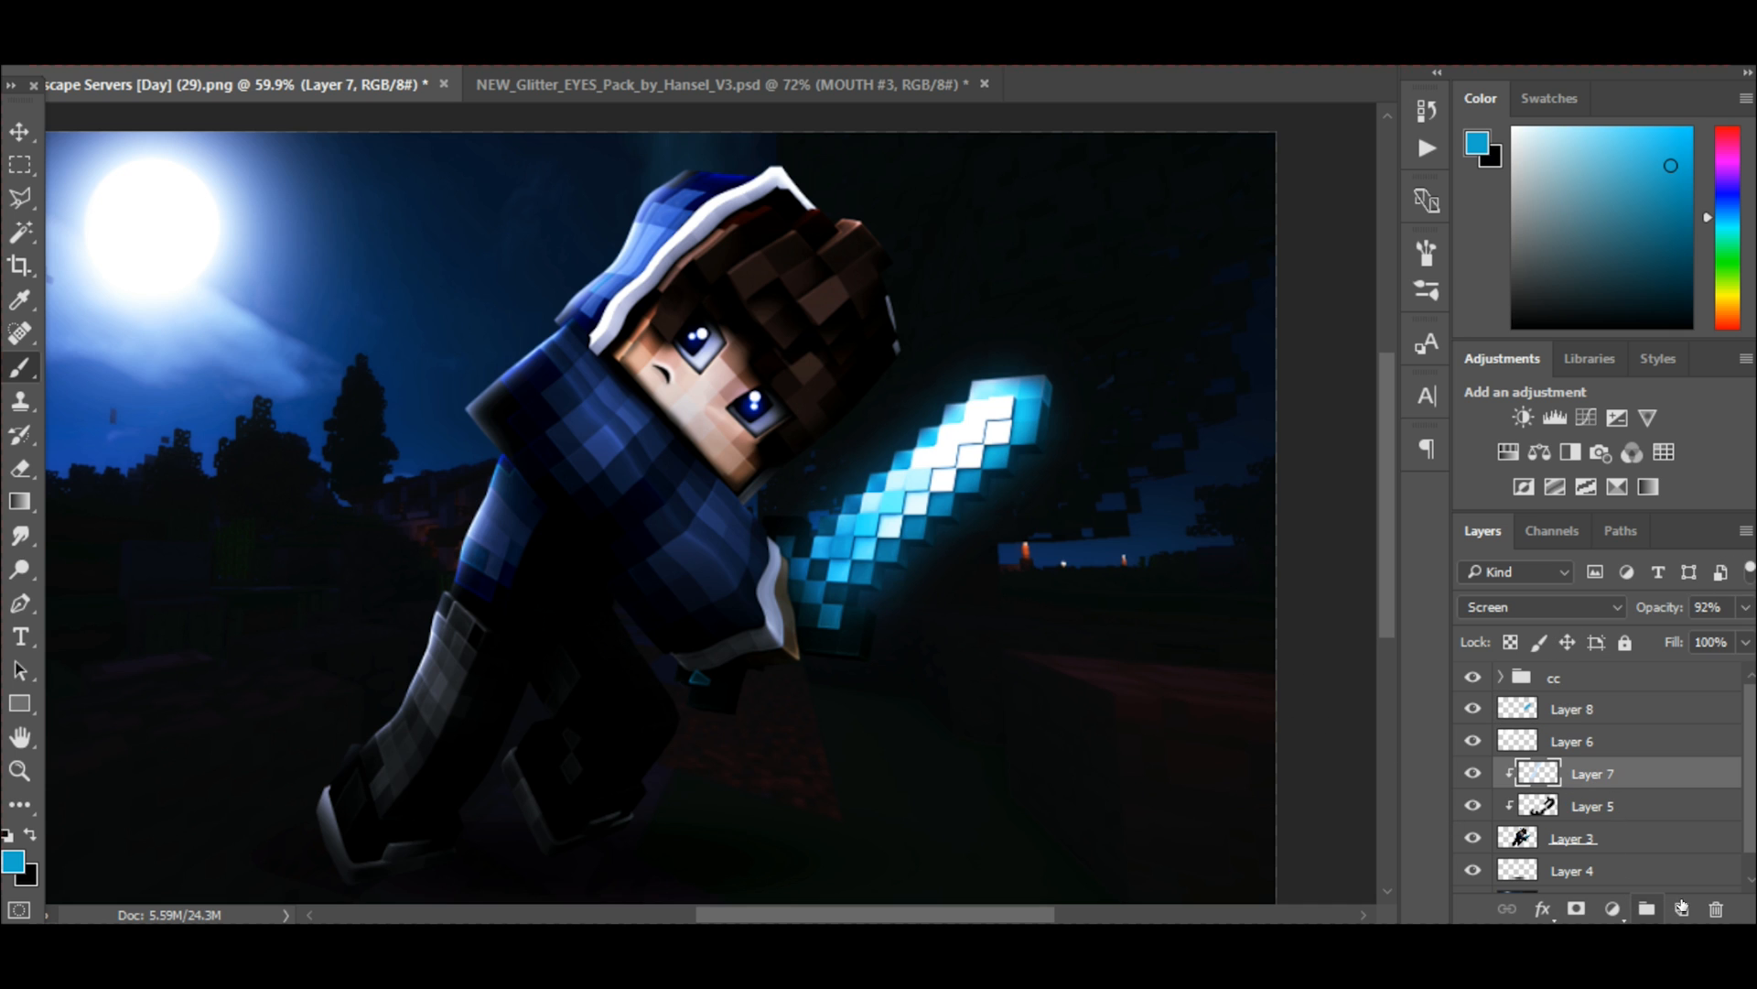
left_click(1683, 908)
scroll(1579, 803, "down", 2)
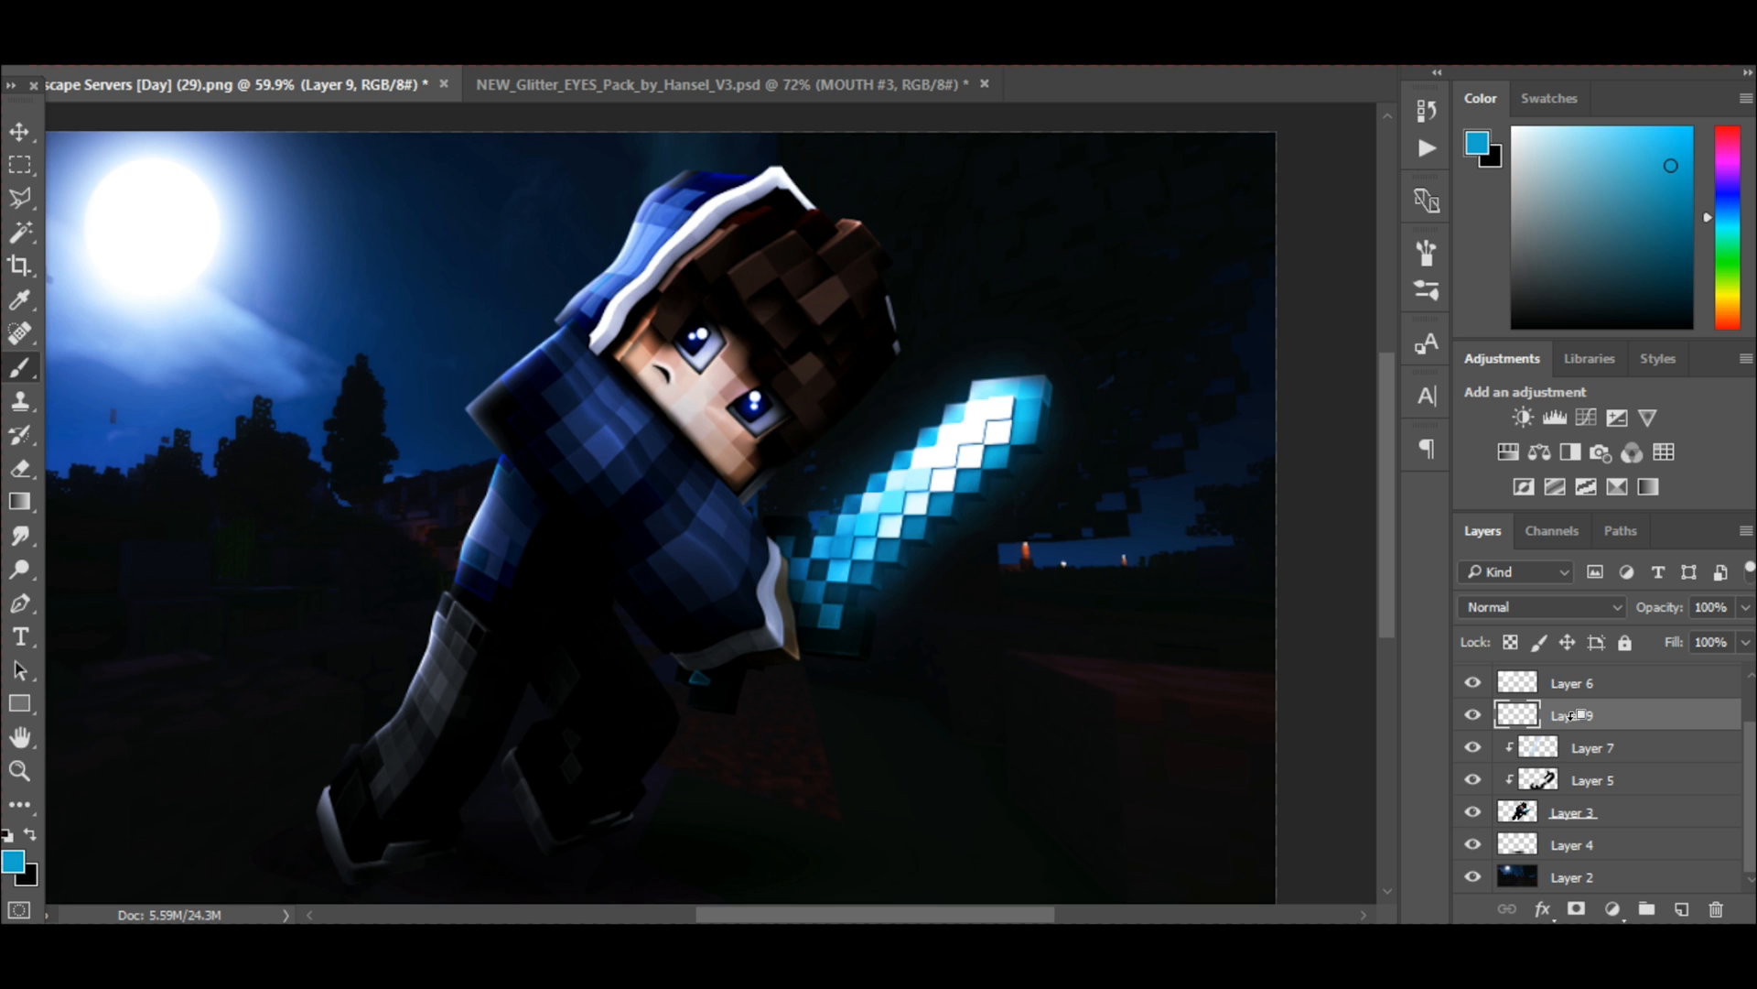
left_click(1572, 743)
left_click(1580, 719, "alt")
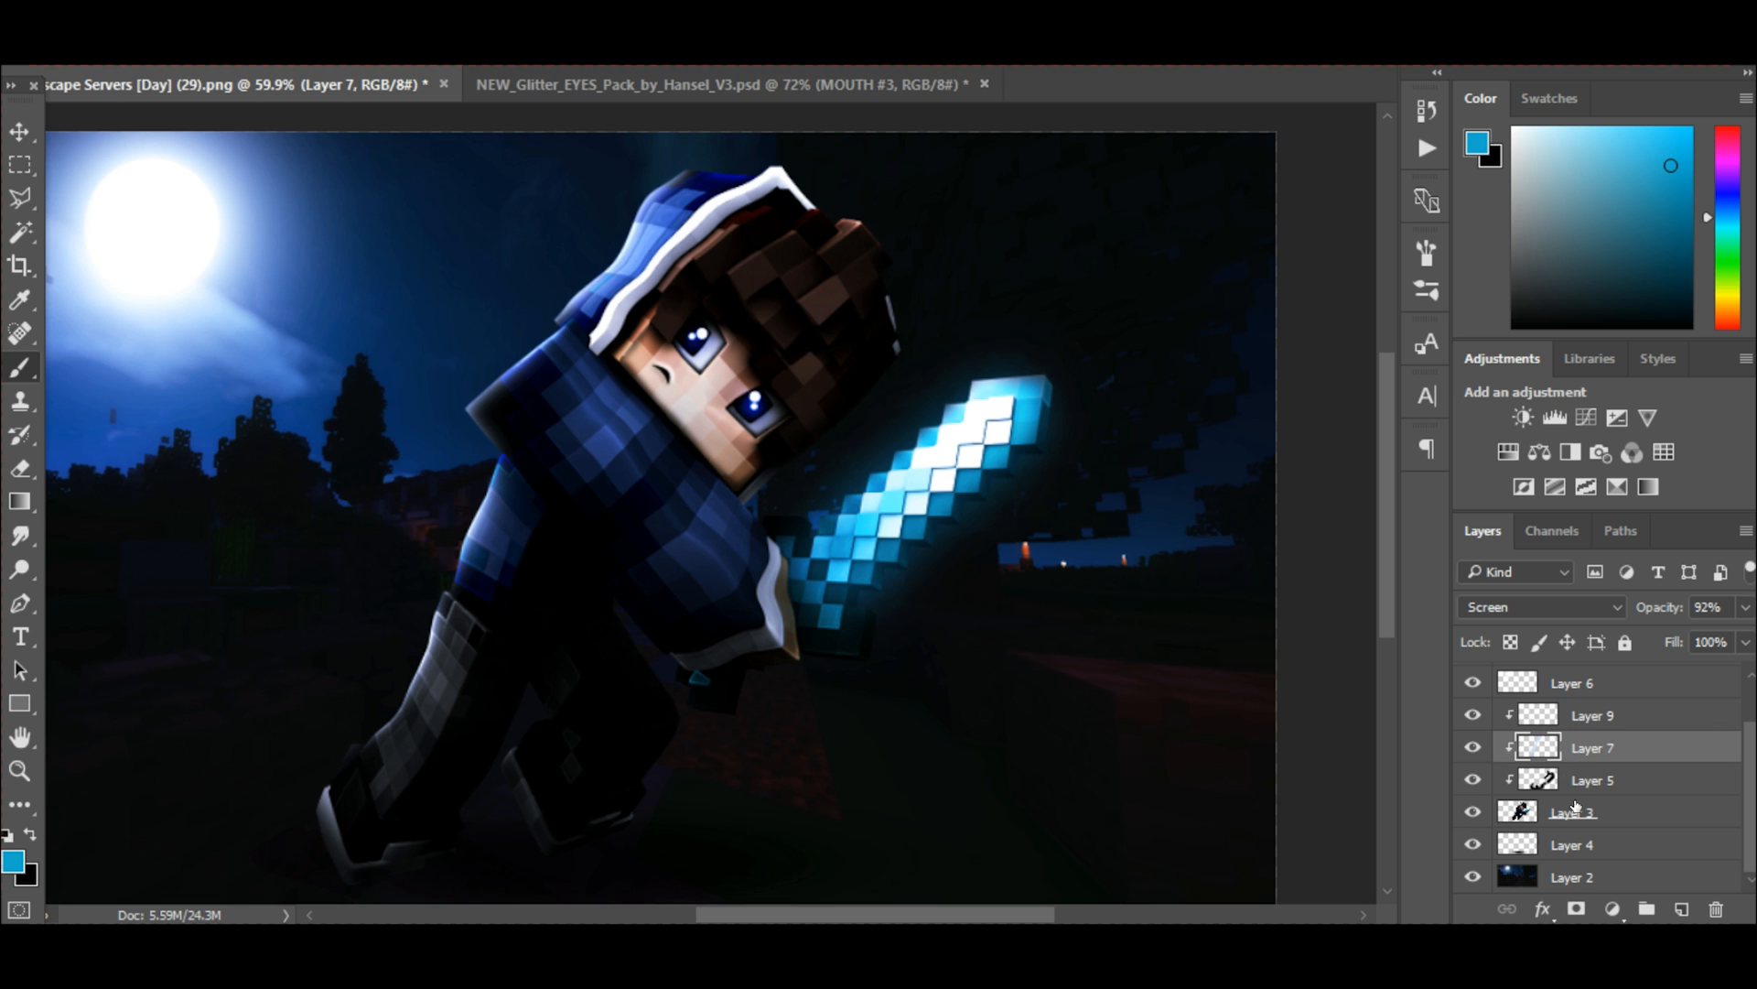
Paint a thin blue rim light on Layer 7 along the edge of the head that faces the sword, using a small brush.
scroll(937, 549, "up", 2)
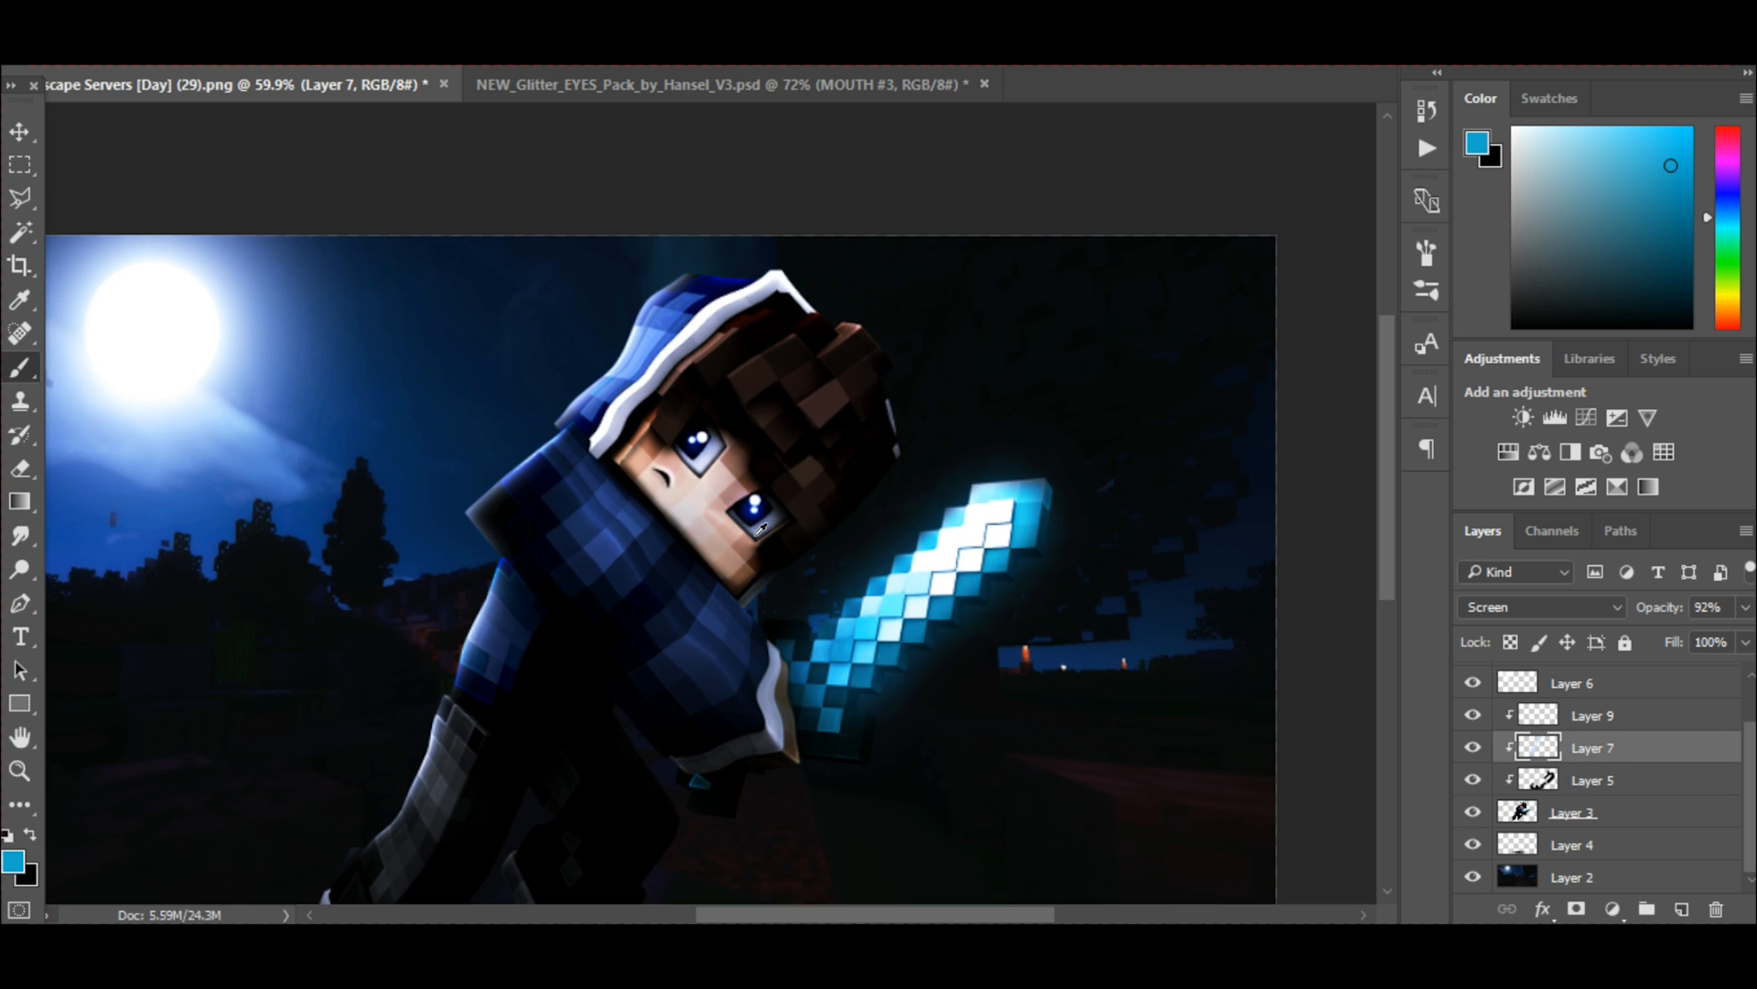
scroll(757, 535, "up", 2)
scroll(360, 607, "down", 2)
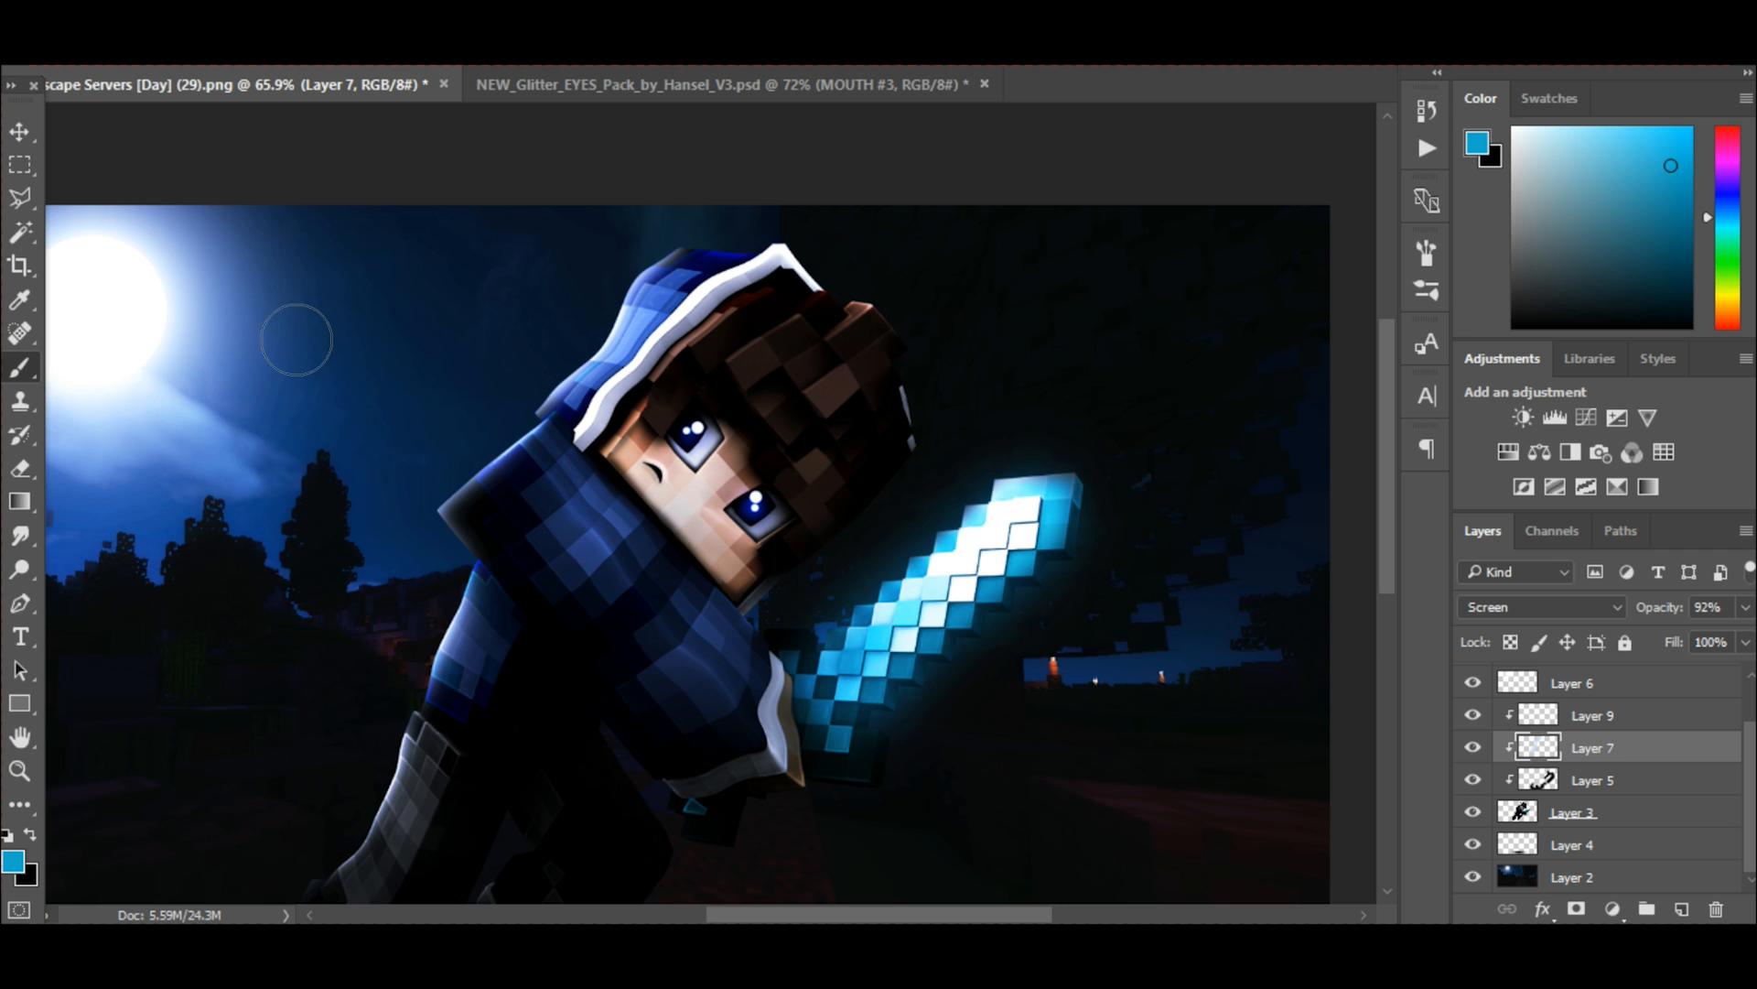
scroll(874, 480, "up", 2)
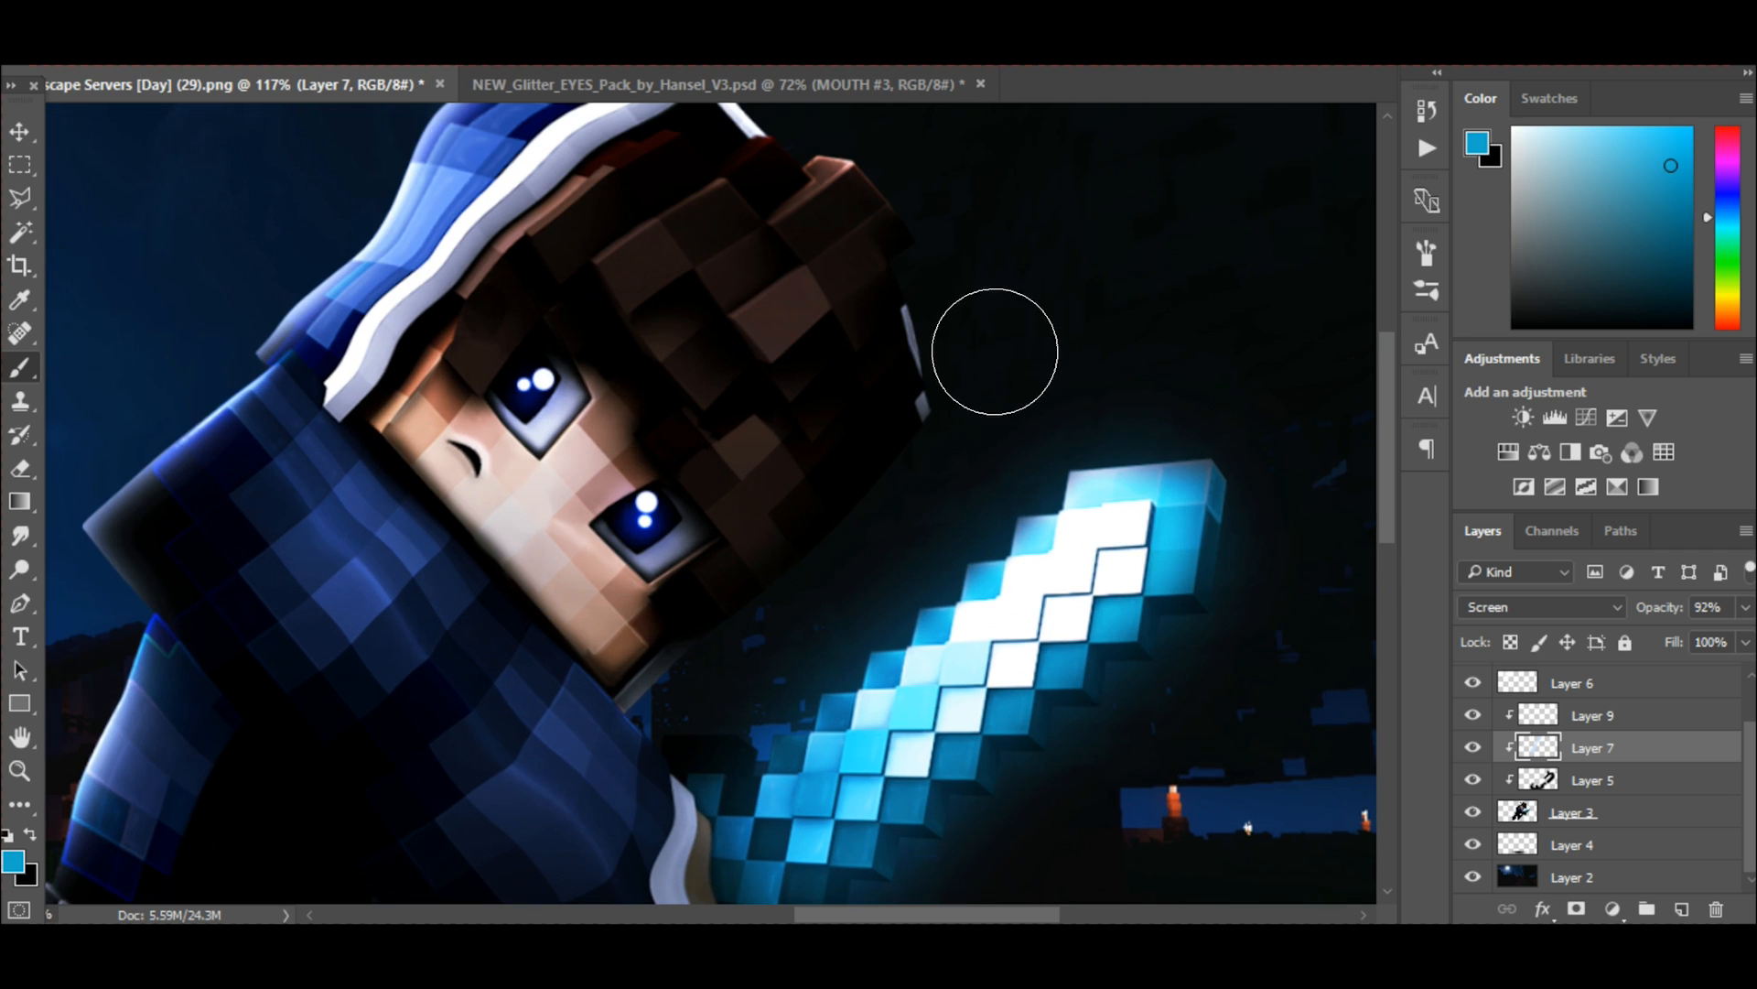
left_click_drag(934, 433, 878, 495)
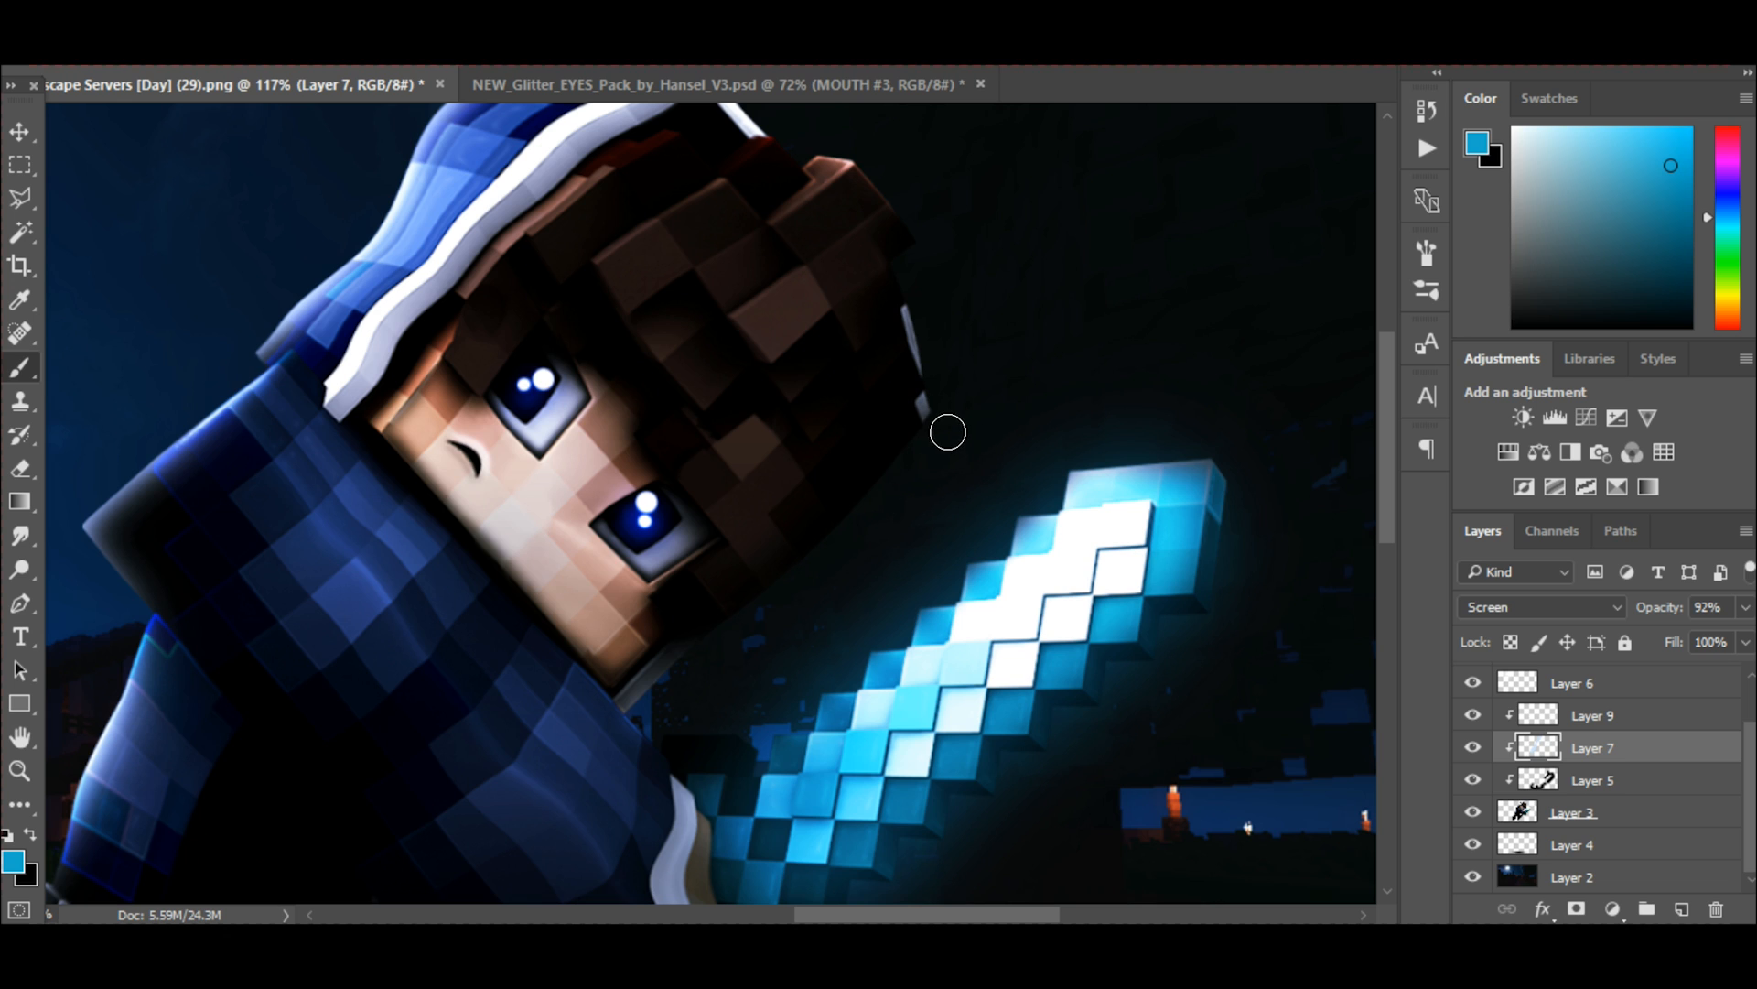
scroll(846, 520, "up", 1)
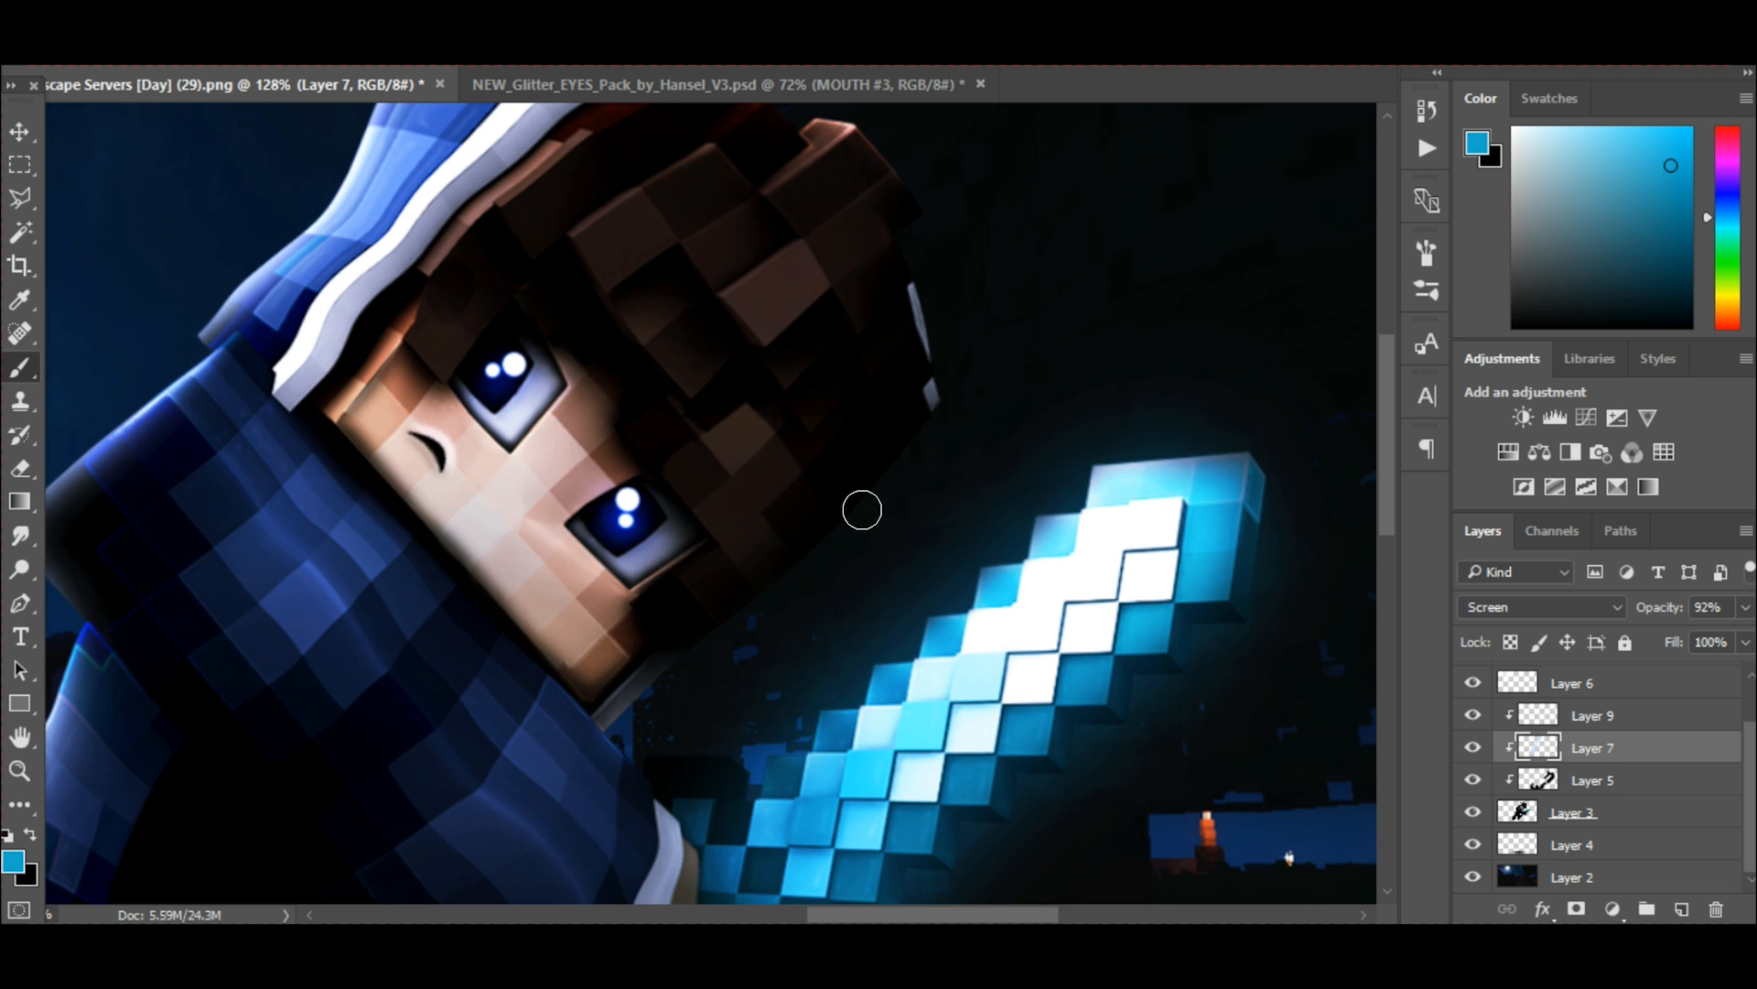
mouse_move(941, 407)
left_mouse_down()
mouse_move(839, 554)
mouse_move(654, 718)
left_mouse_up()
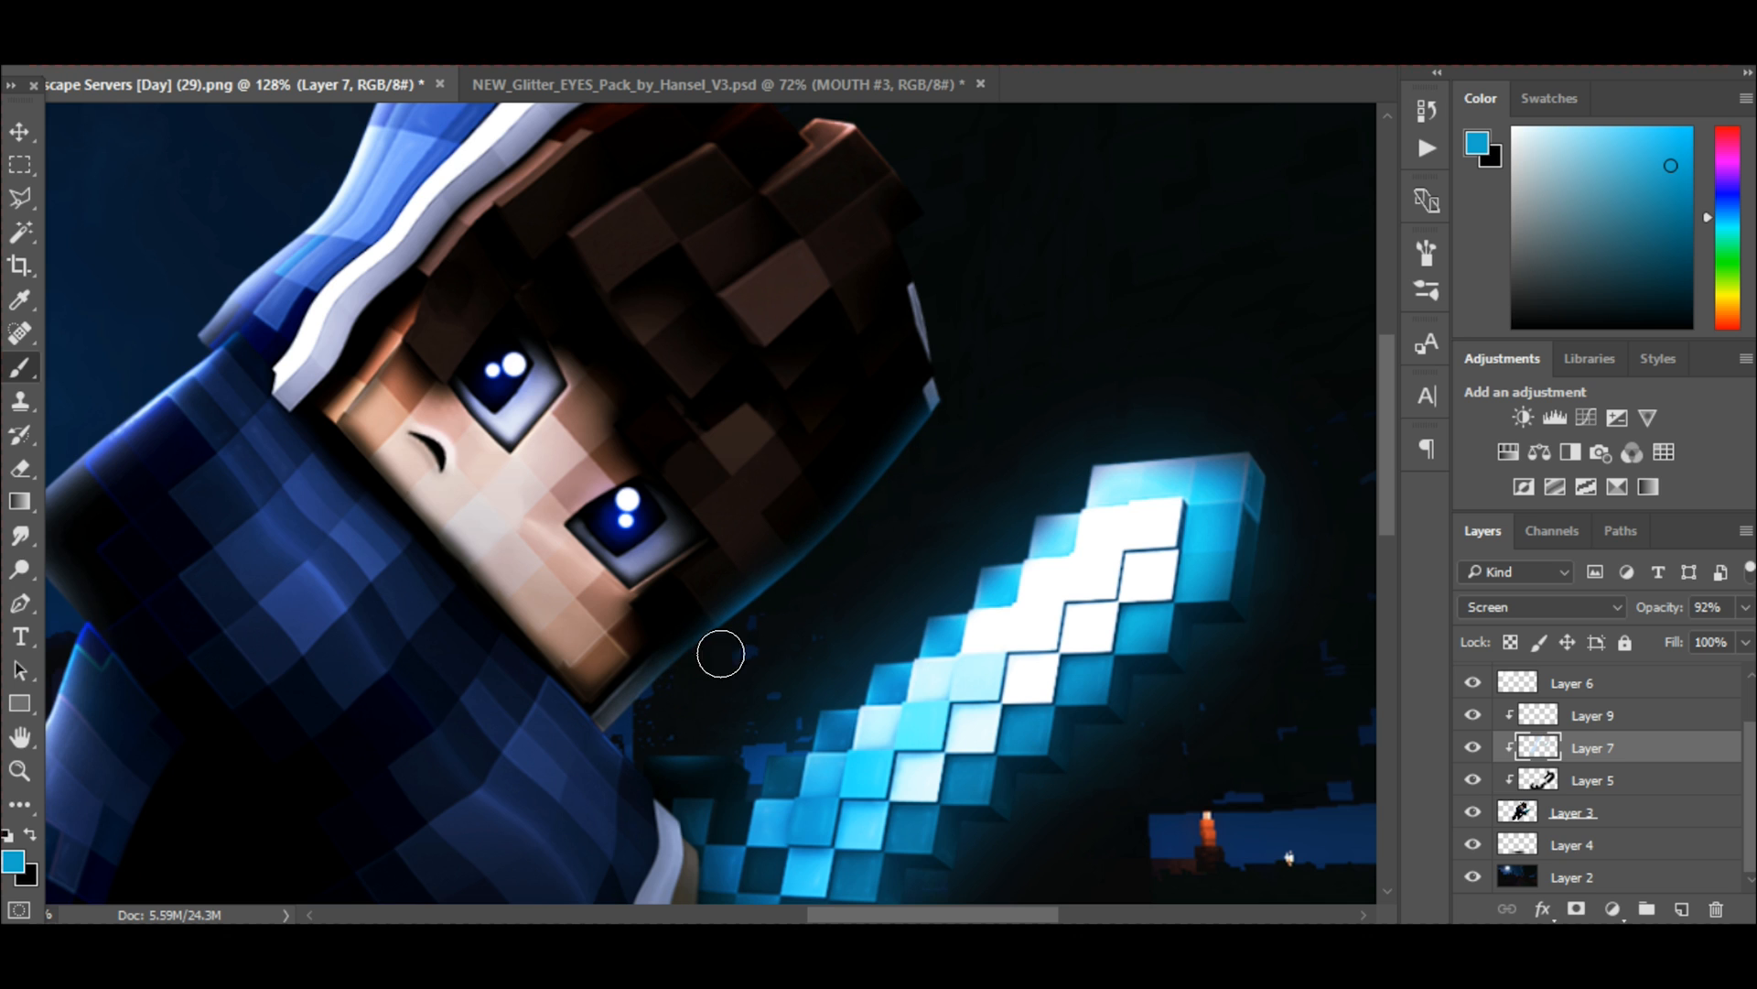
Paint thin blue rim highlights along the stepped outer edges of the sword blade.
scroll(994, 340, "down", 3)
scroll(1005, 417, "up", 4)
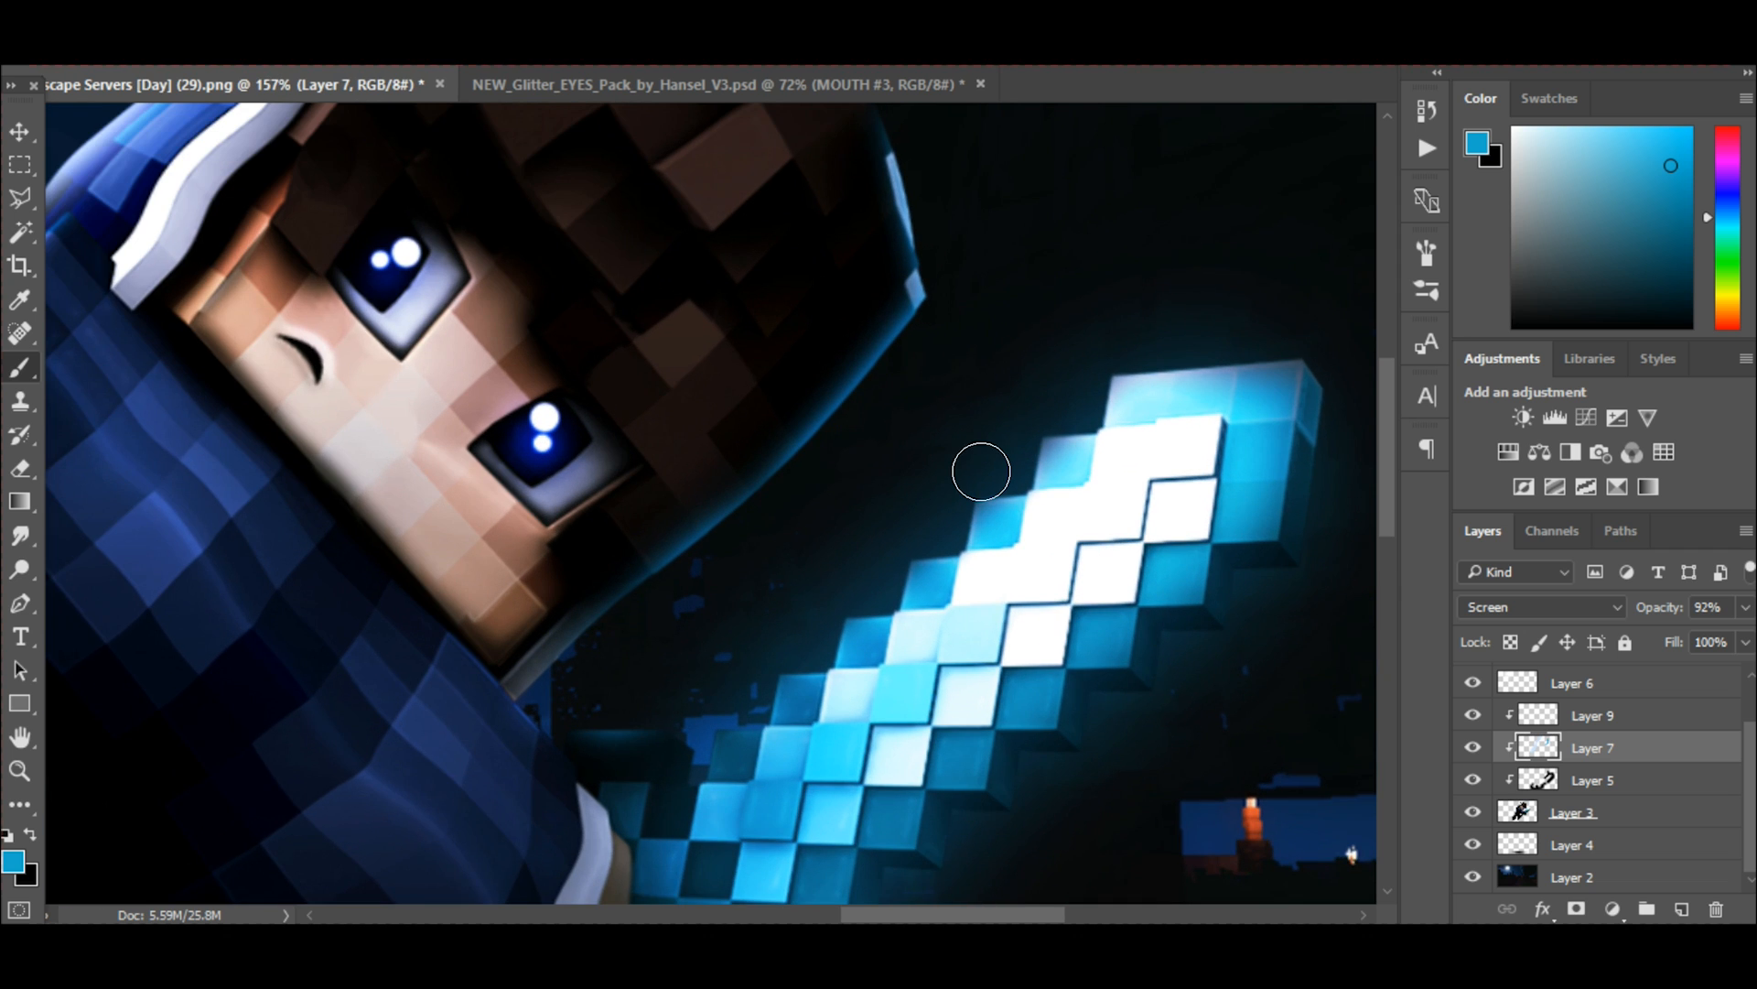
scroll(979, 469, "down", 2)
scroll(975, 465, "down", 1)
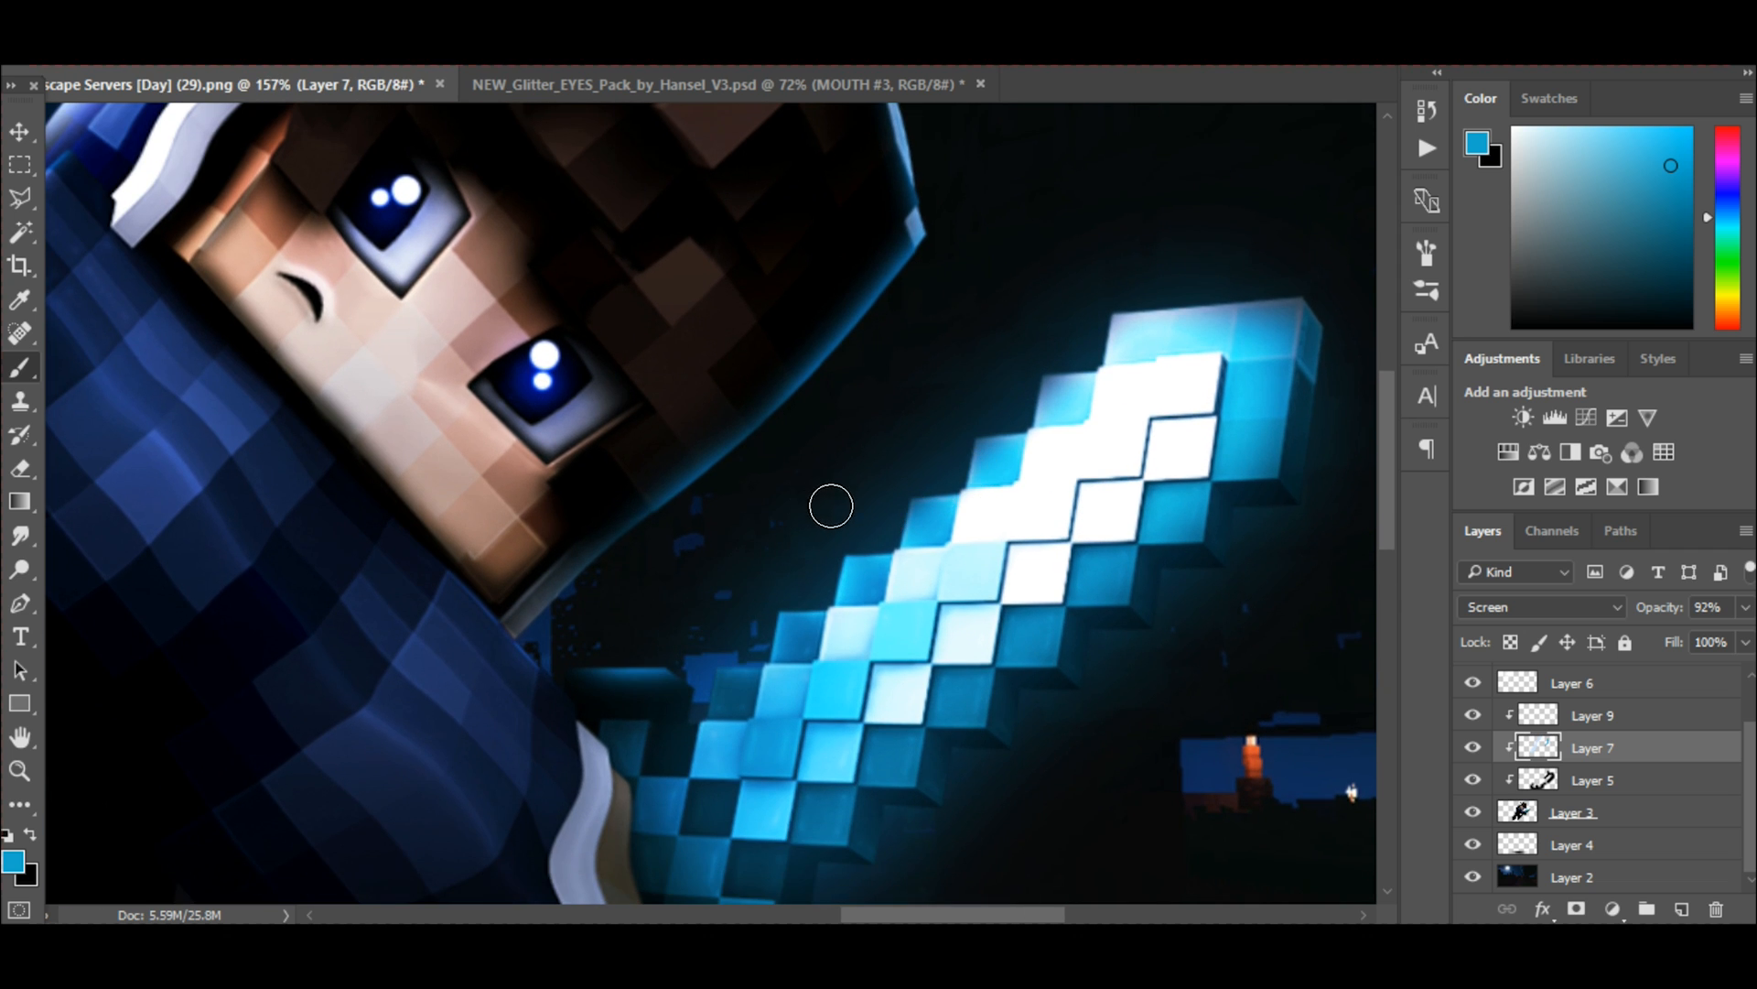
scroll(1181, 366, "down", 4)
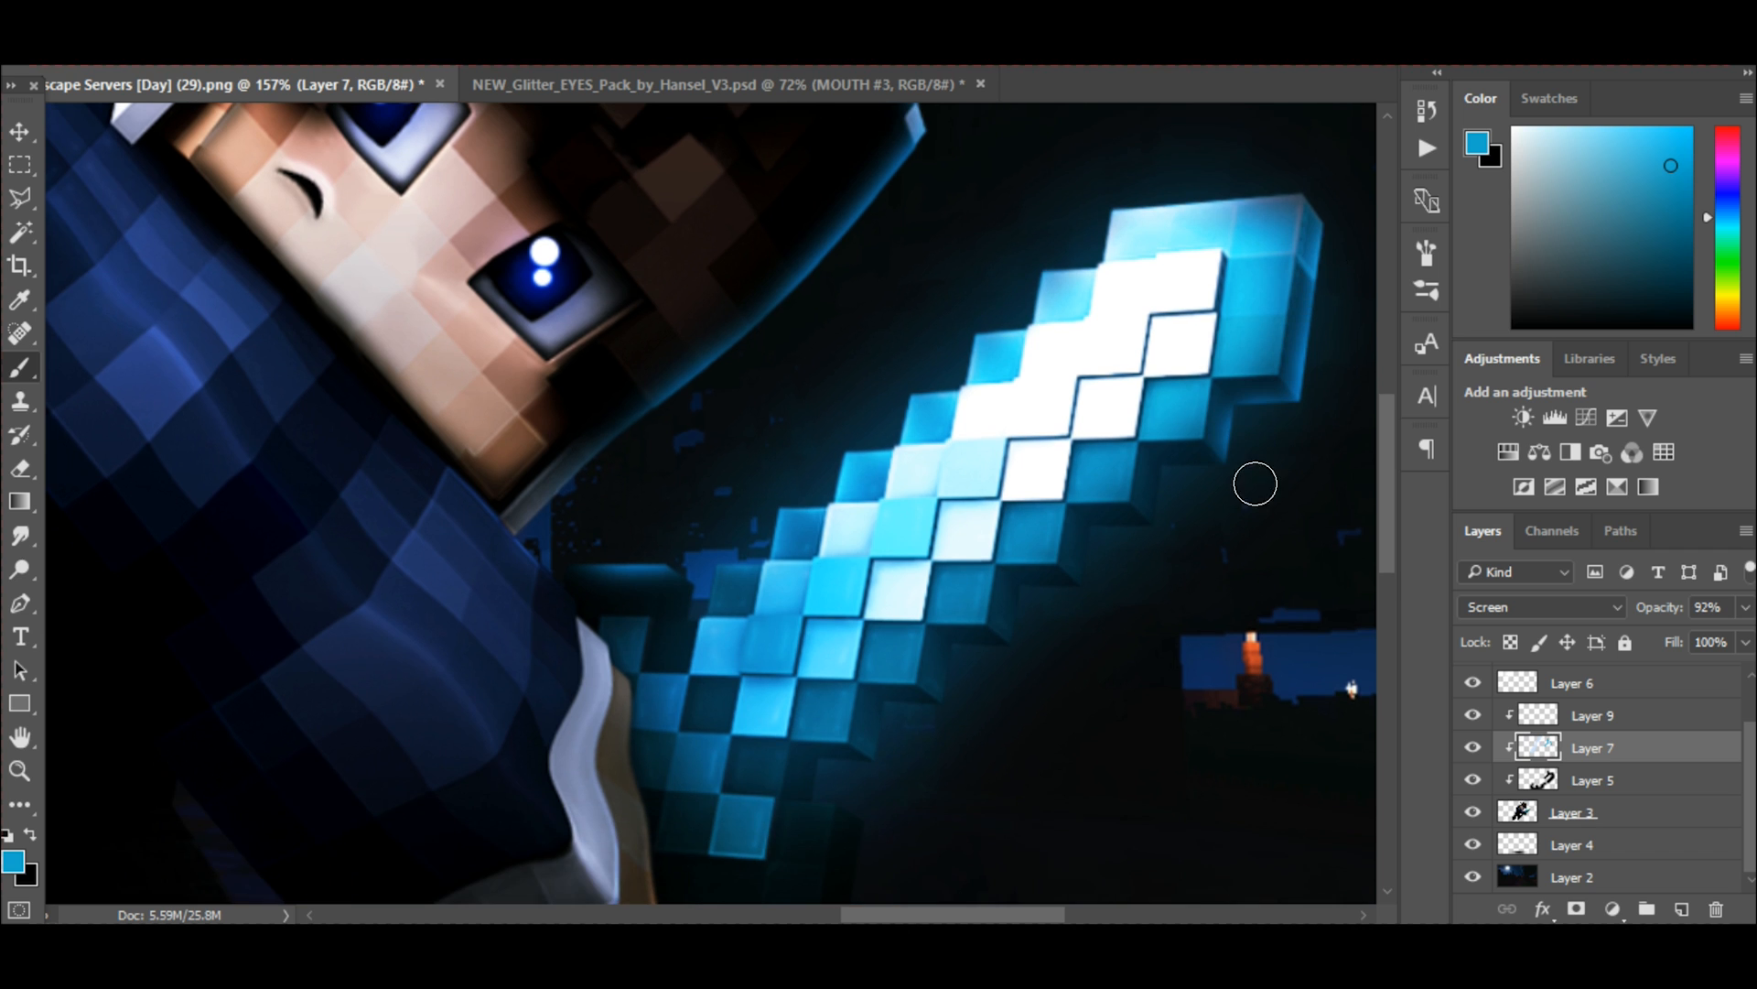
scroll(875, 750, "down", 7)
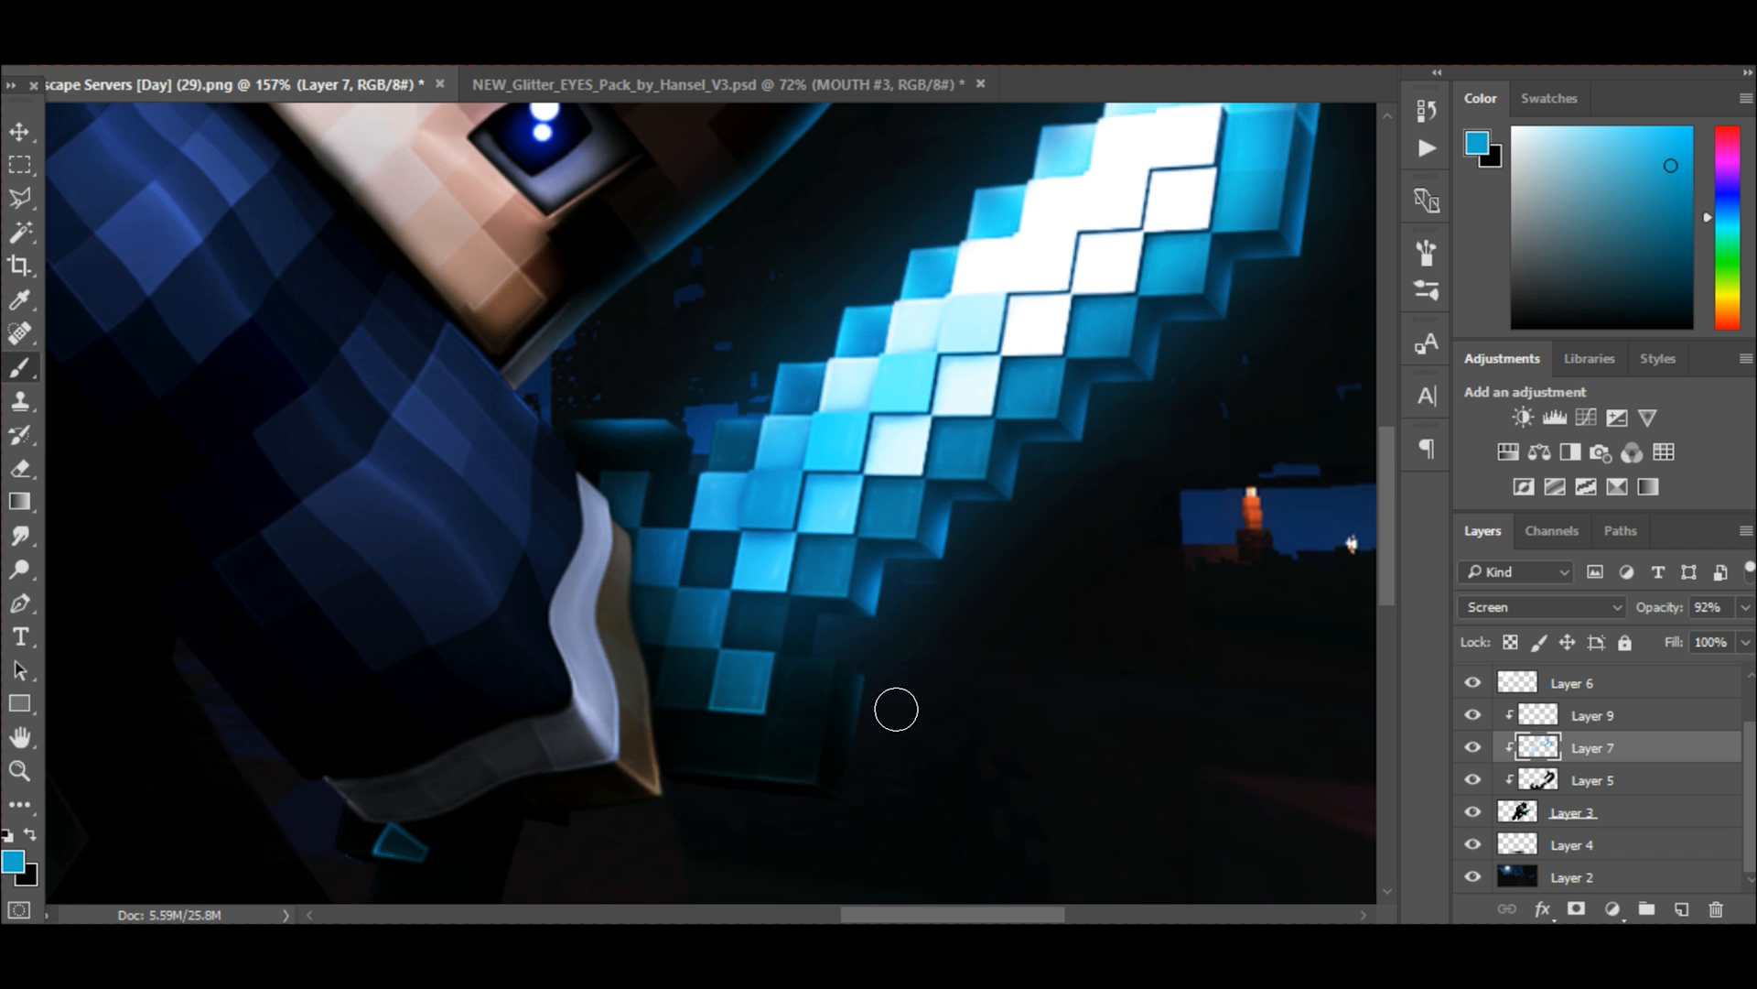
key("ctrl+z")
Continue the blue rim light along the sword guard, the underside of the hand and the sword handle.
scroll(732, 741, "down", 4)
left_click_drag(641, 704, 535, 732)
scroll(632, 632, "down", 3)
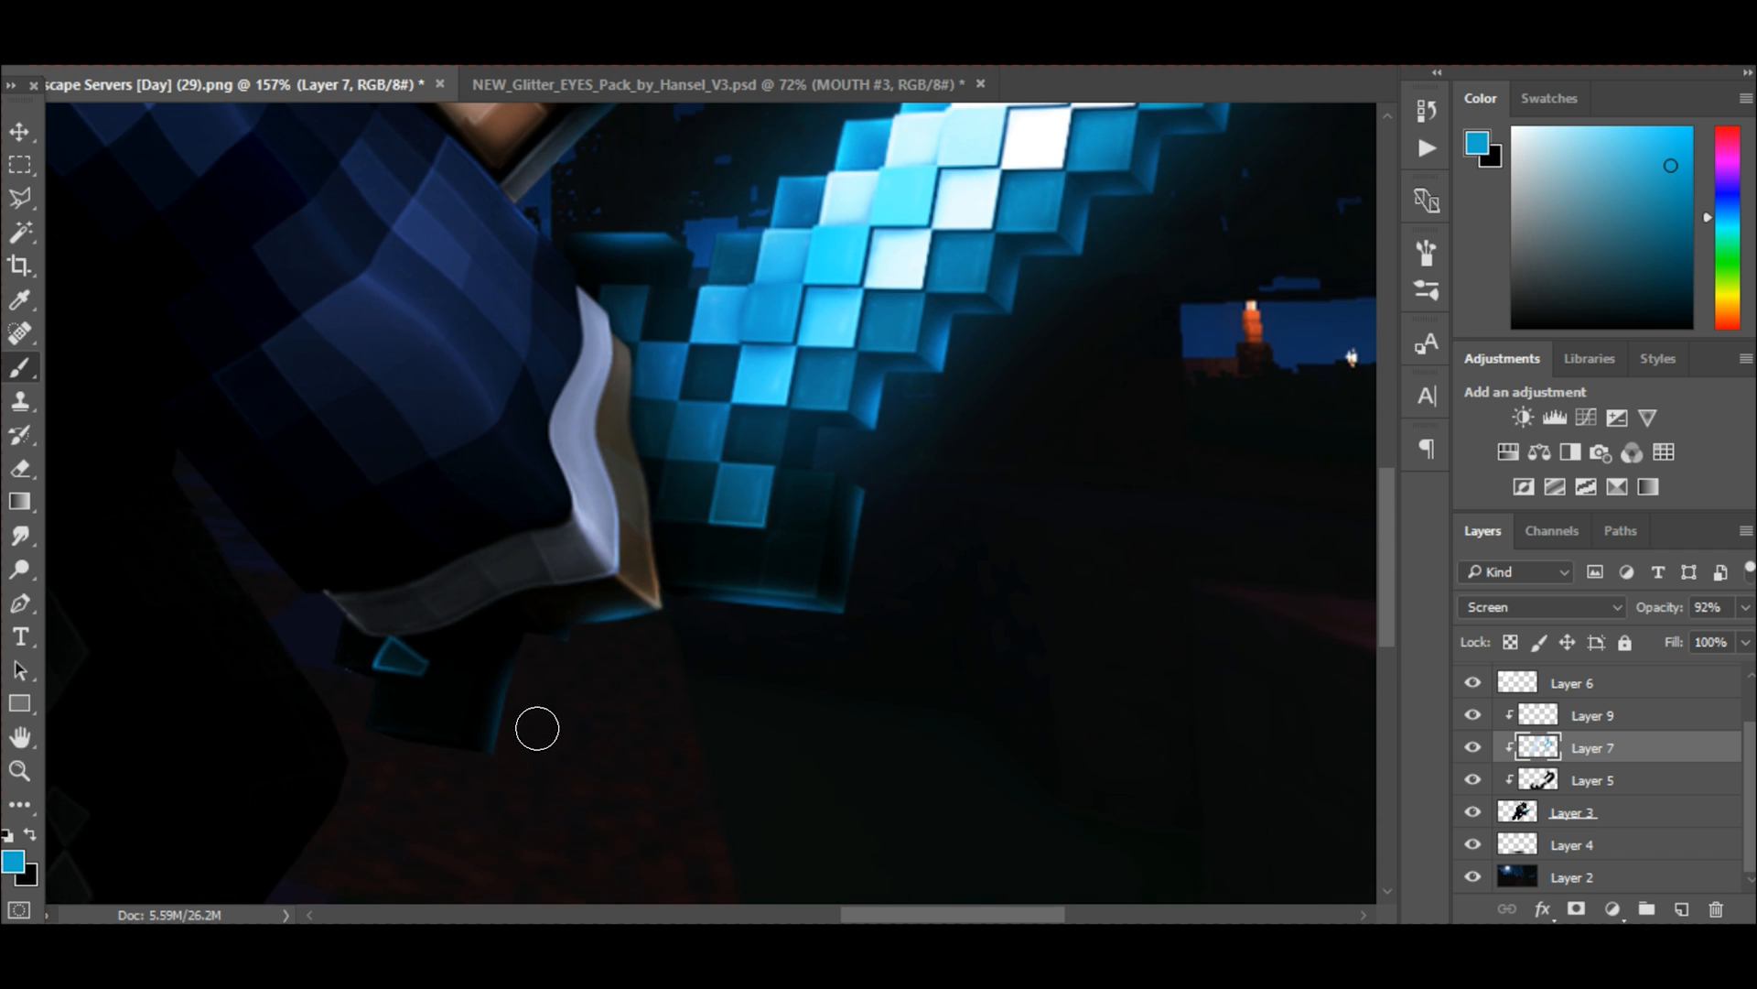
Try to paint a wider blue glow on Layer 7 along the sword-facing edge of the head with a larger brush.
scroll(623, 549, "up", 11)
scroll(1016, 513, "down", 11)
scroll(1012, 407, "up", 10)
key("bracketright")
key("bracketright")
key("bracketright")
left_click_drag(647, 565, 959, 392)
key("ctrl+z")
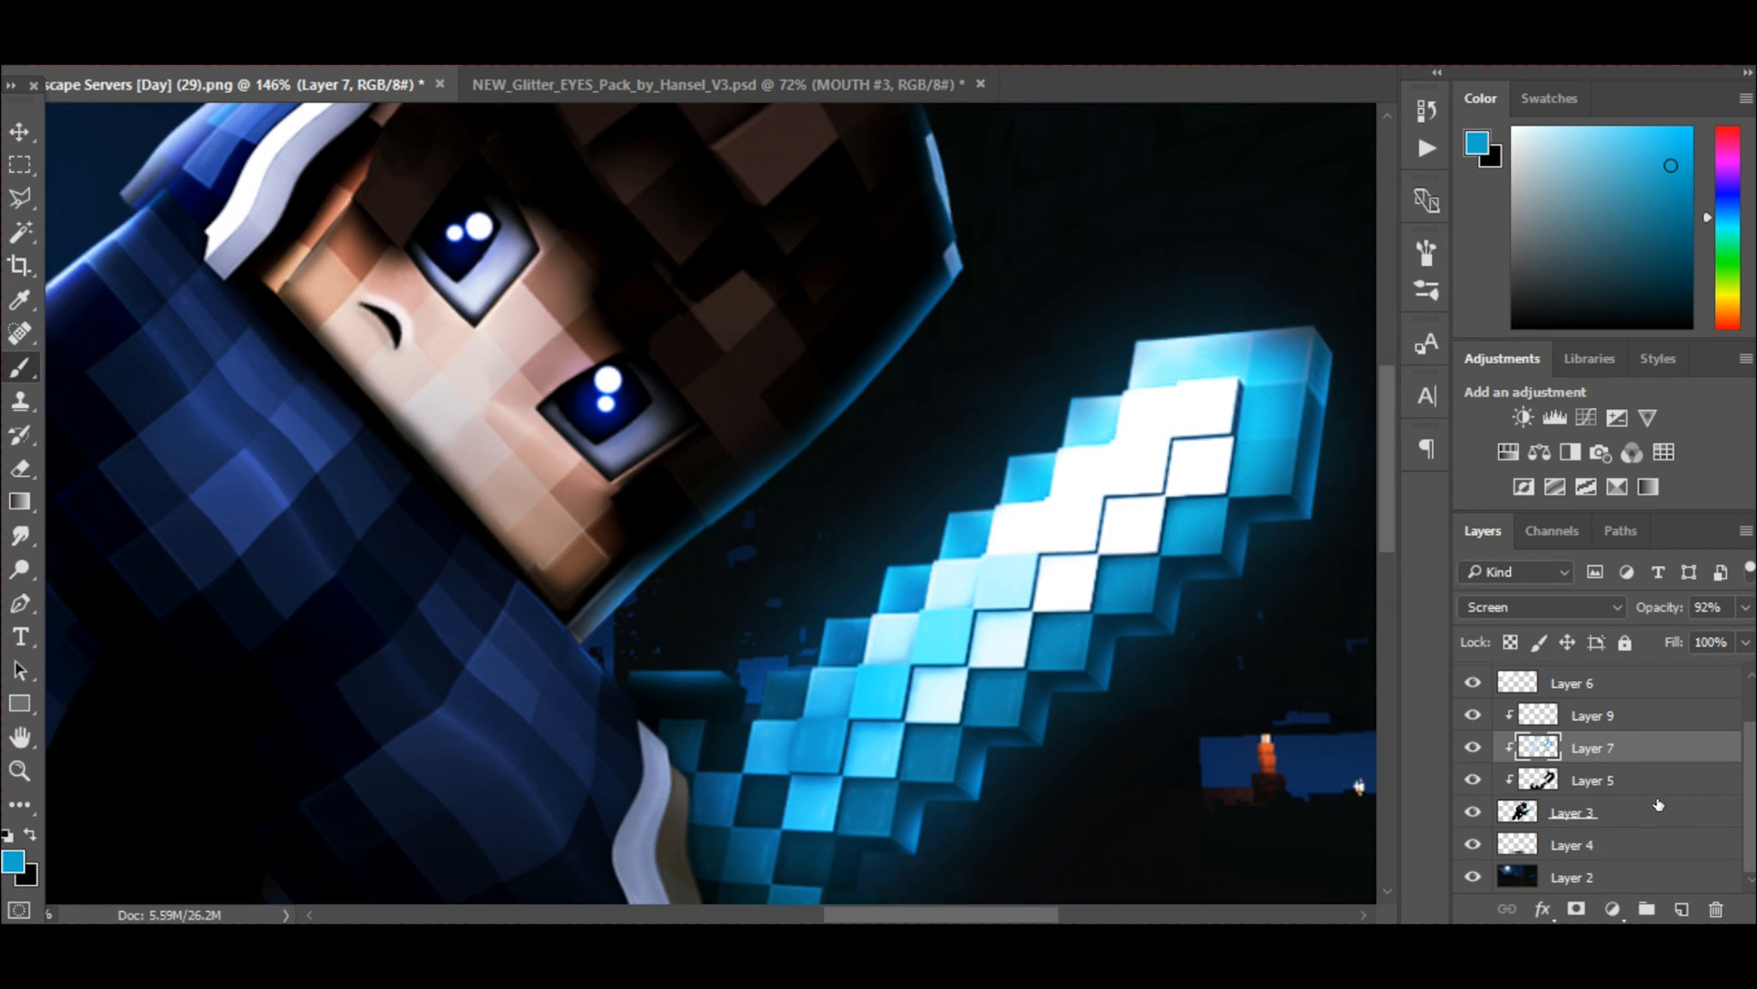
Add a clipped layer above Layer 7 and paint a broad bright blue glow along the sword-facing edge of the head.
left_click(1684, 907)
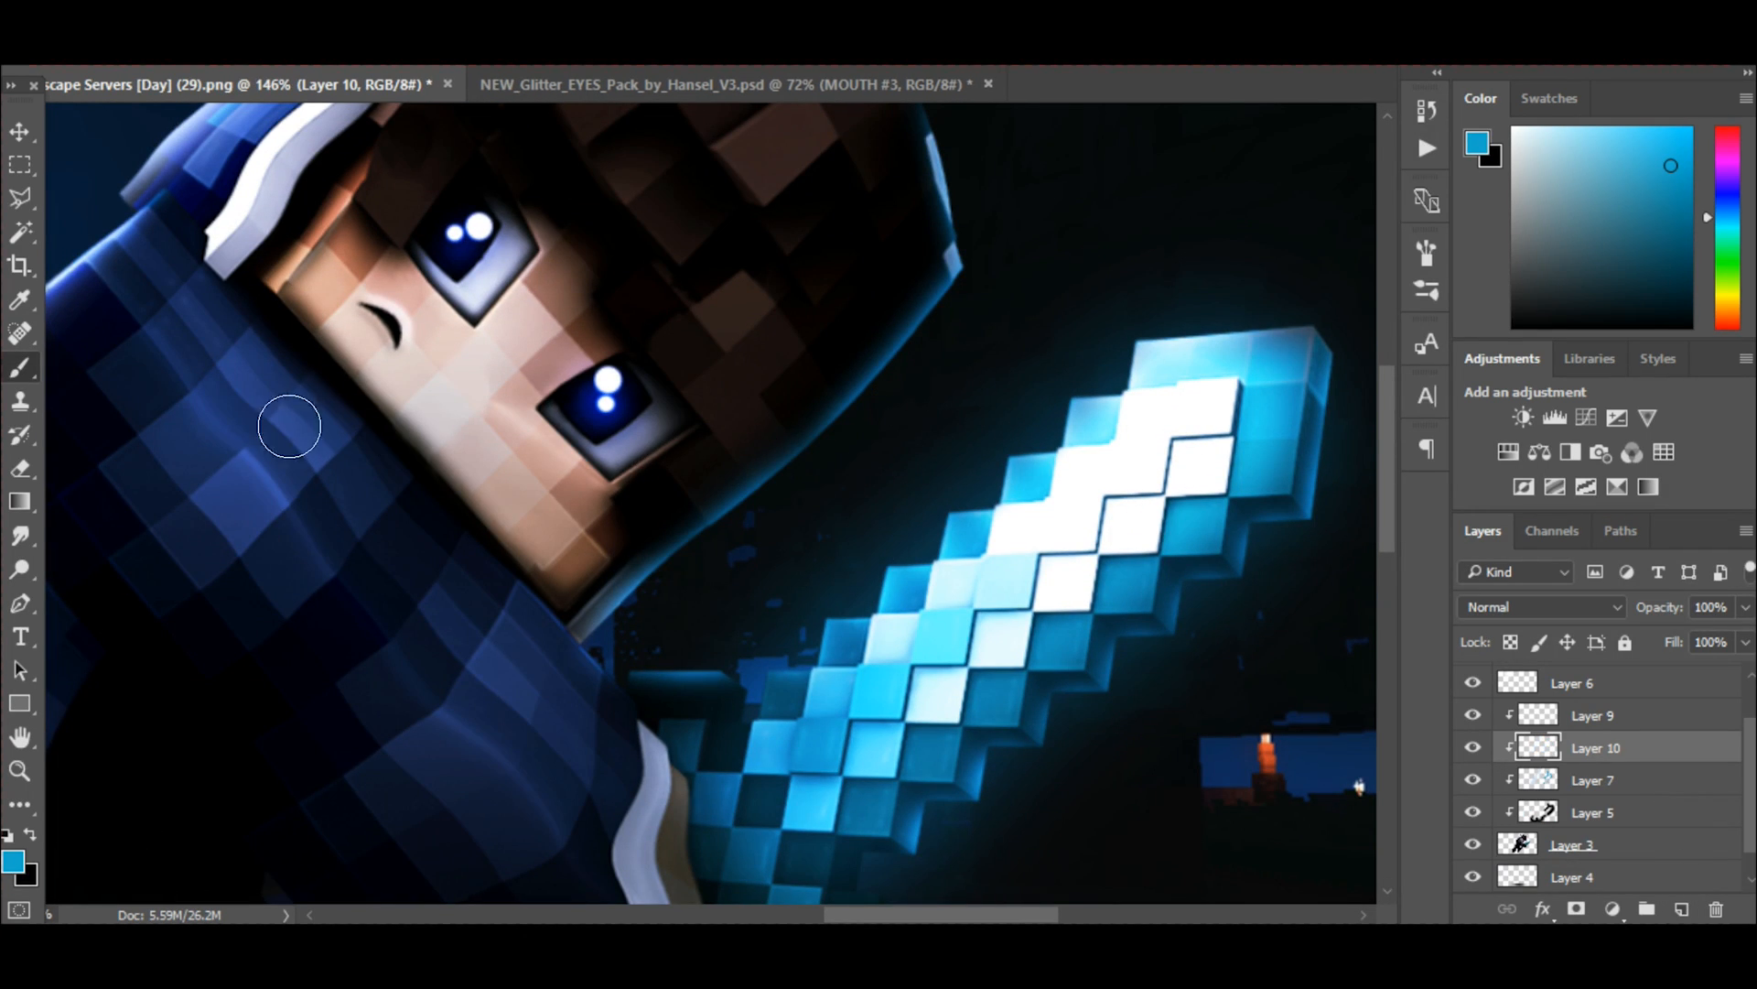
key("bracketright")
left_click_drag(645, 572, 958, 265)
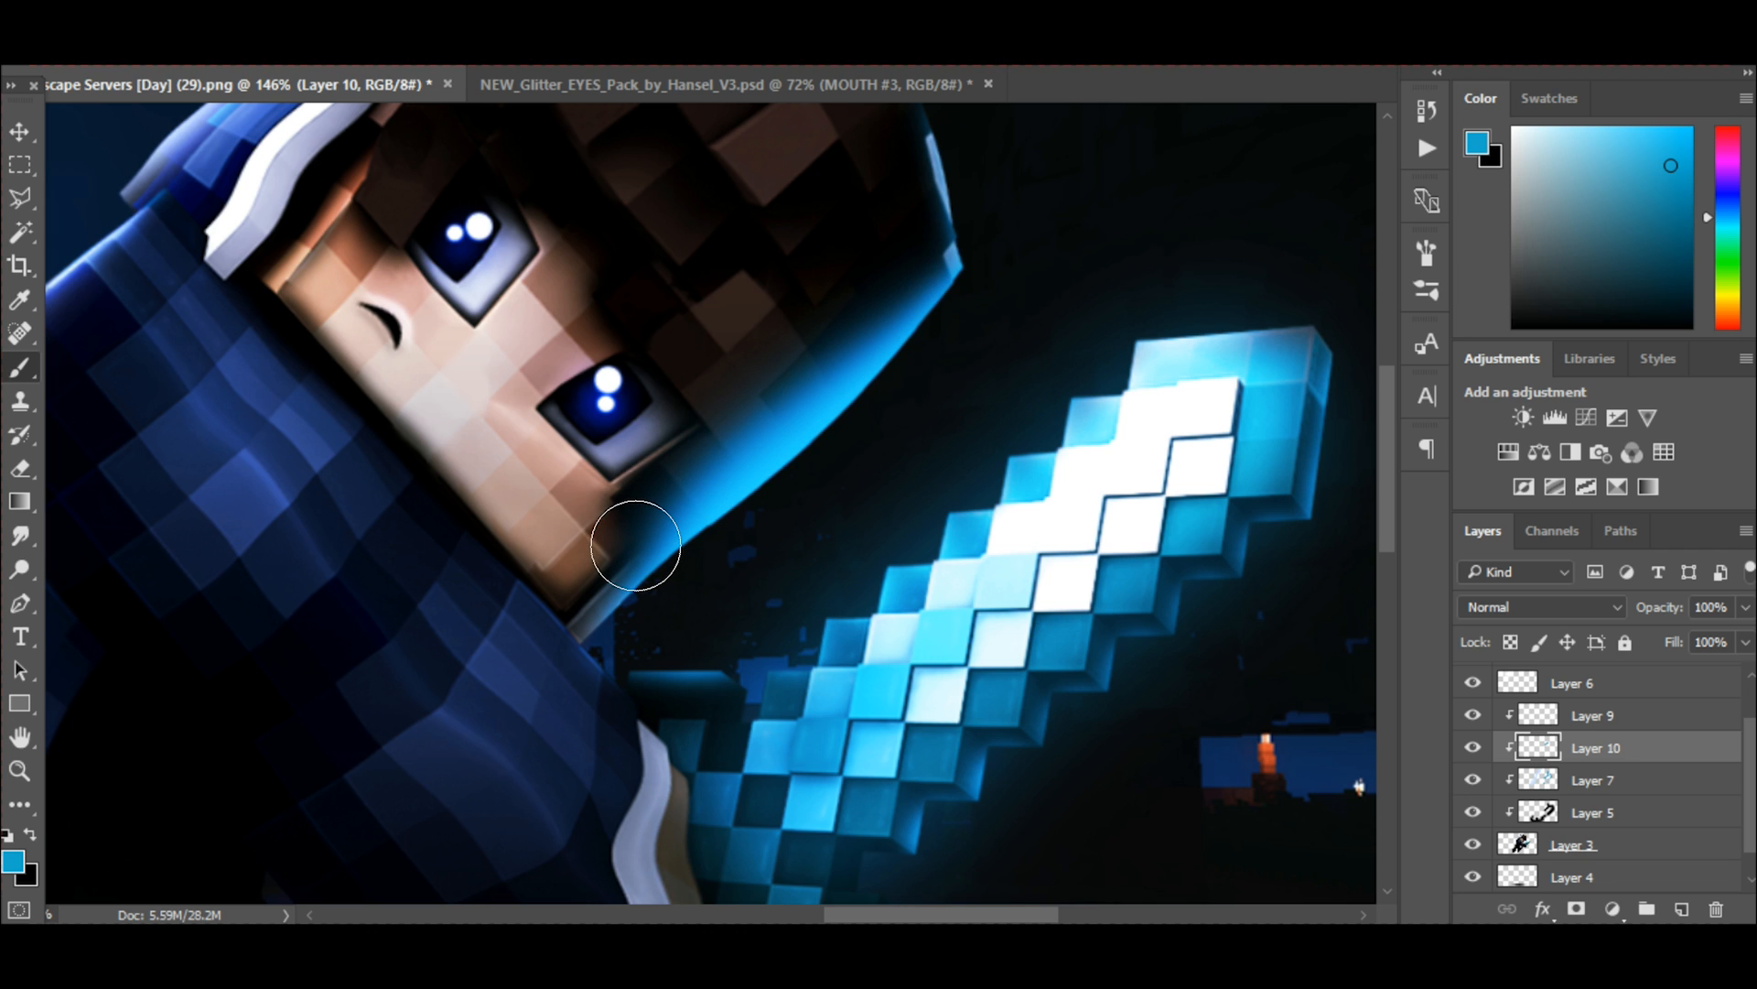
left_click_drag(628, 563, 957, 224)
key("ctrl+z")
left_click_drag(606, 595, 634, 565)
scroll(903, 324, "down", 3)
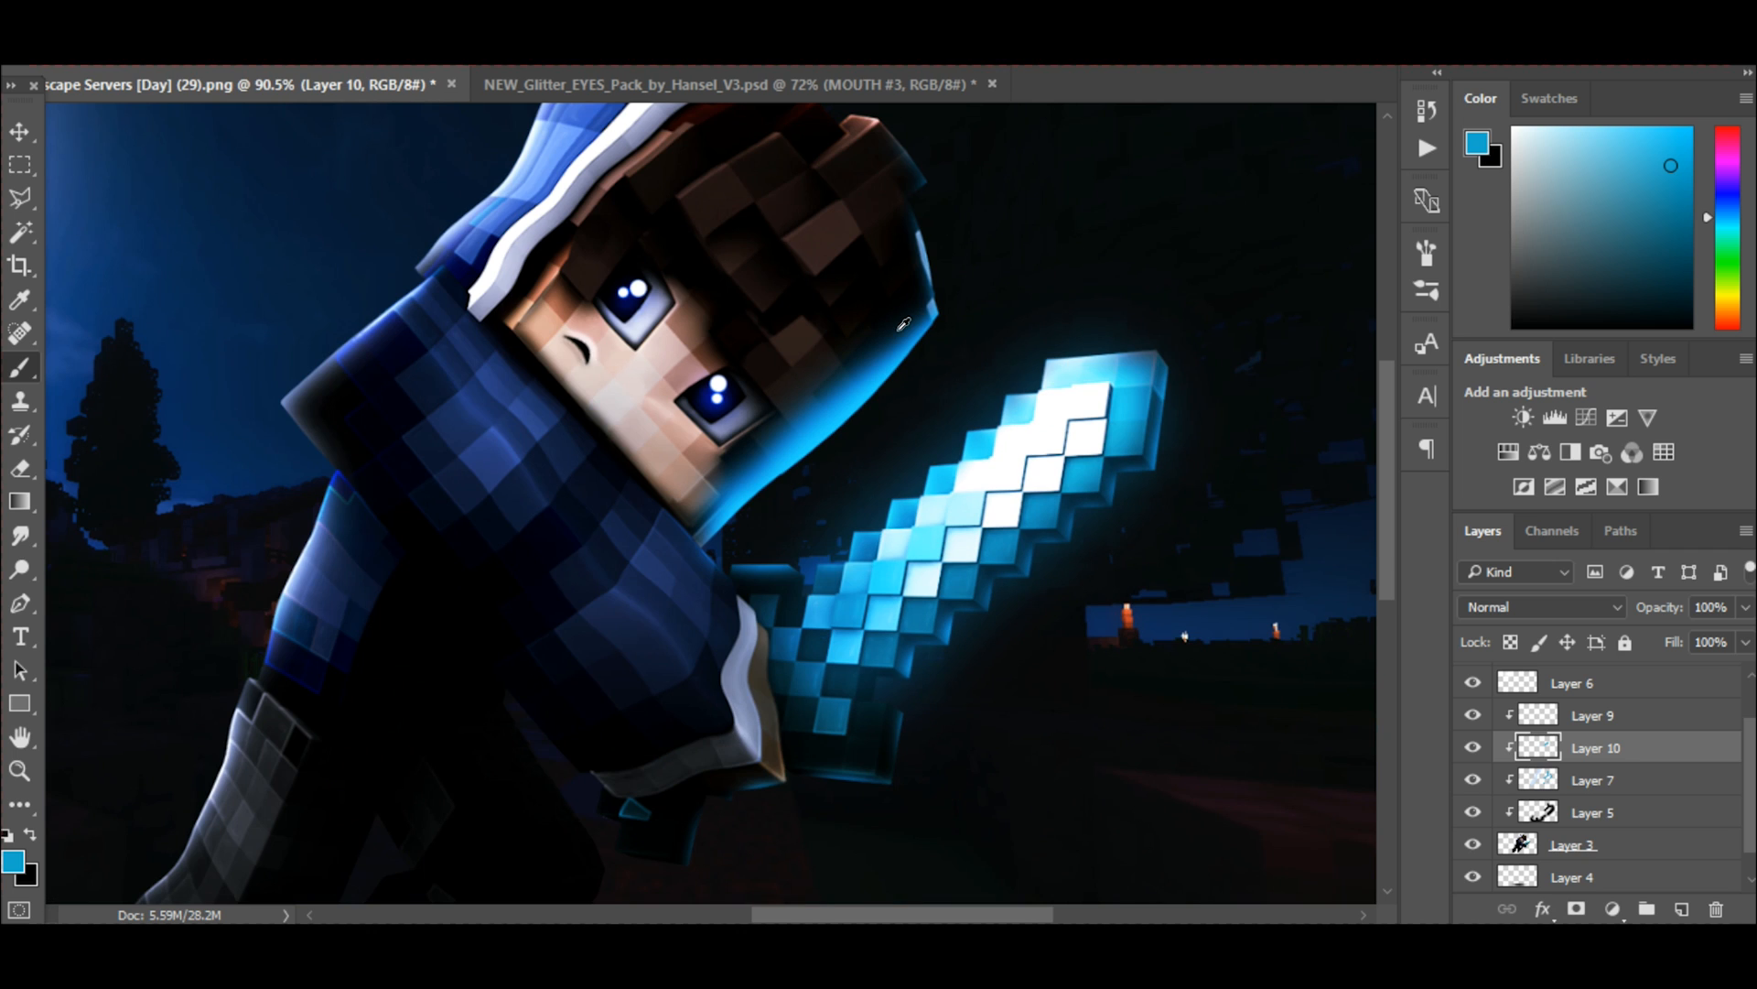
Set Layer 10's blending mode to Screen and lower its opacity to 17%.
left_click(1501, 608)
left_click(1552, 283)
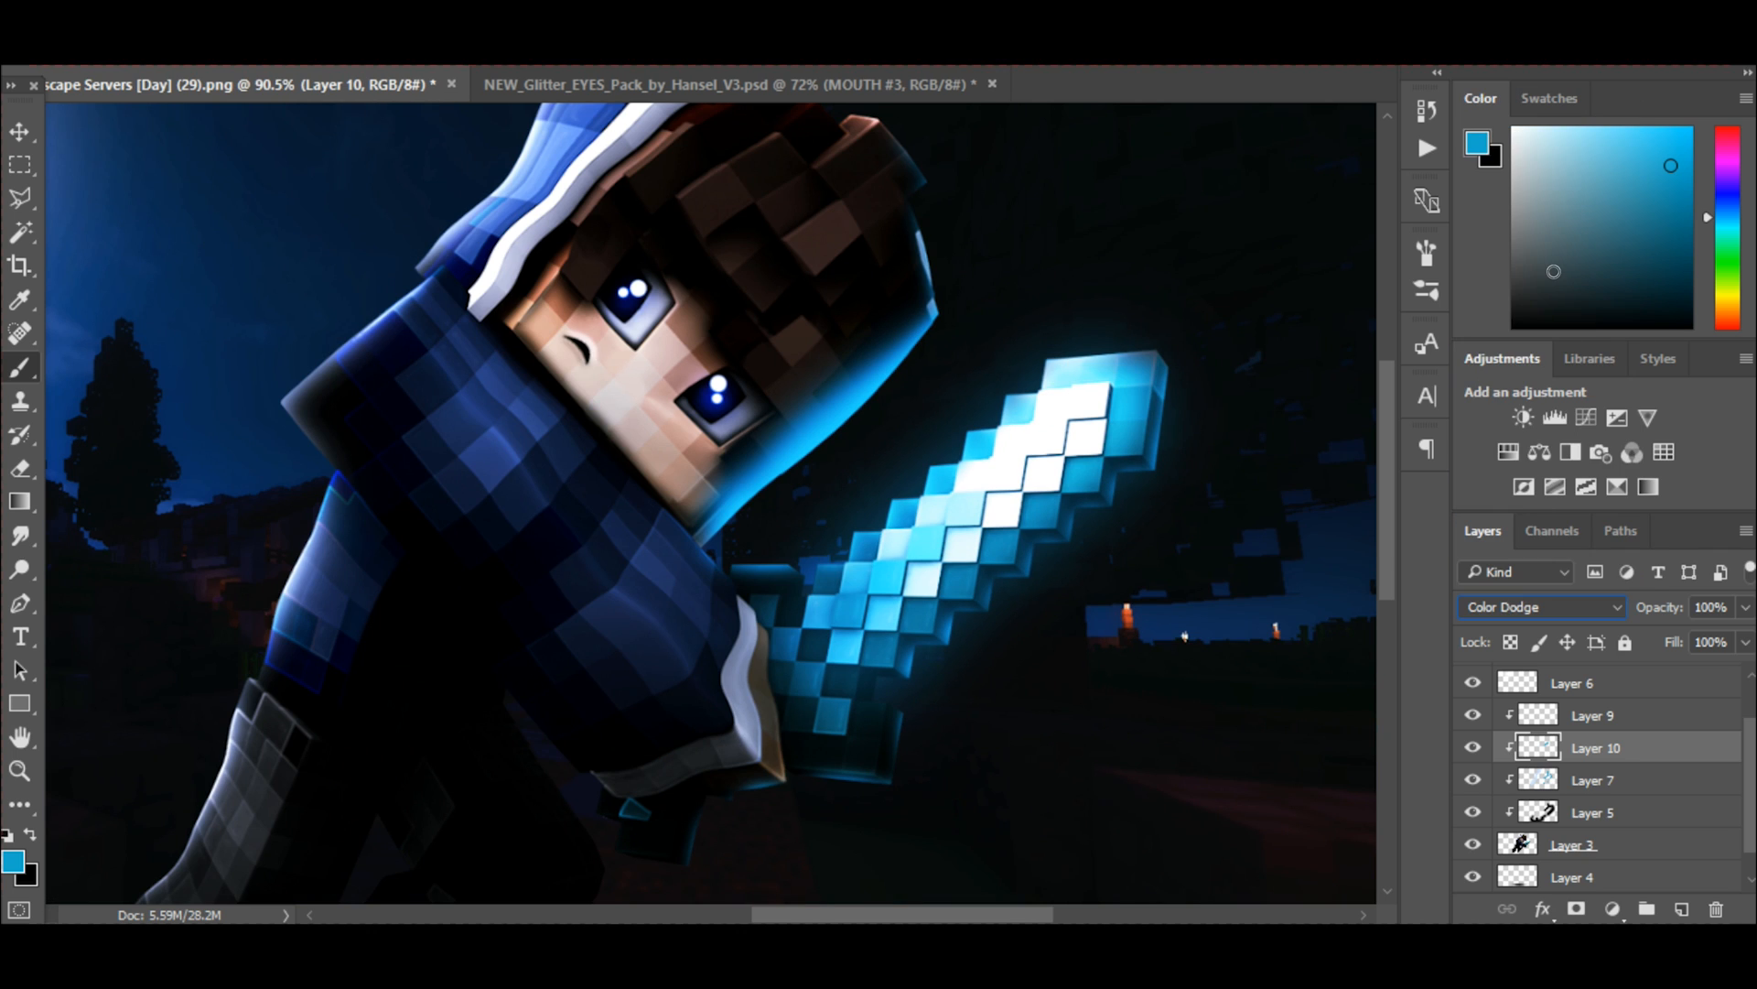
left_click(1501, 606)
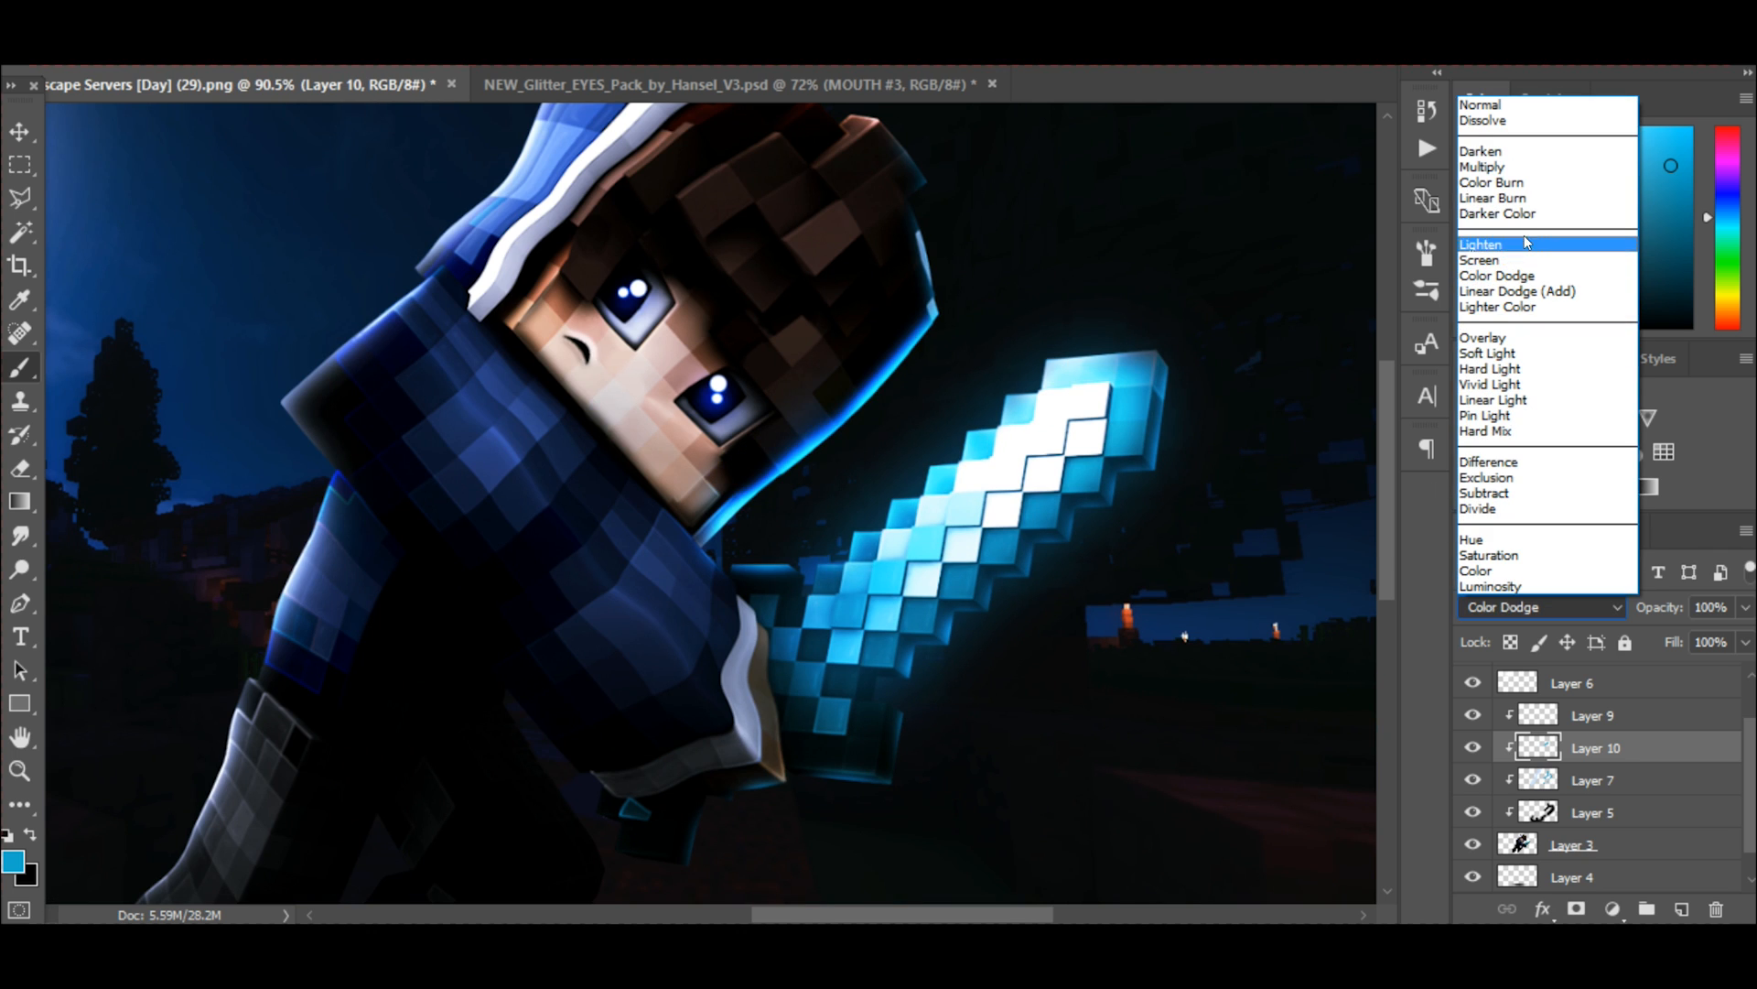
left_click(1543, 252)
left_click_drag(1743, 608, 1669, 640)
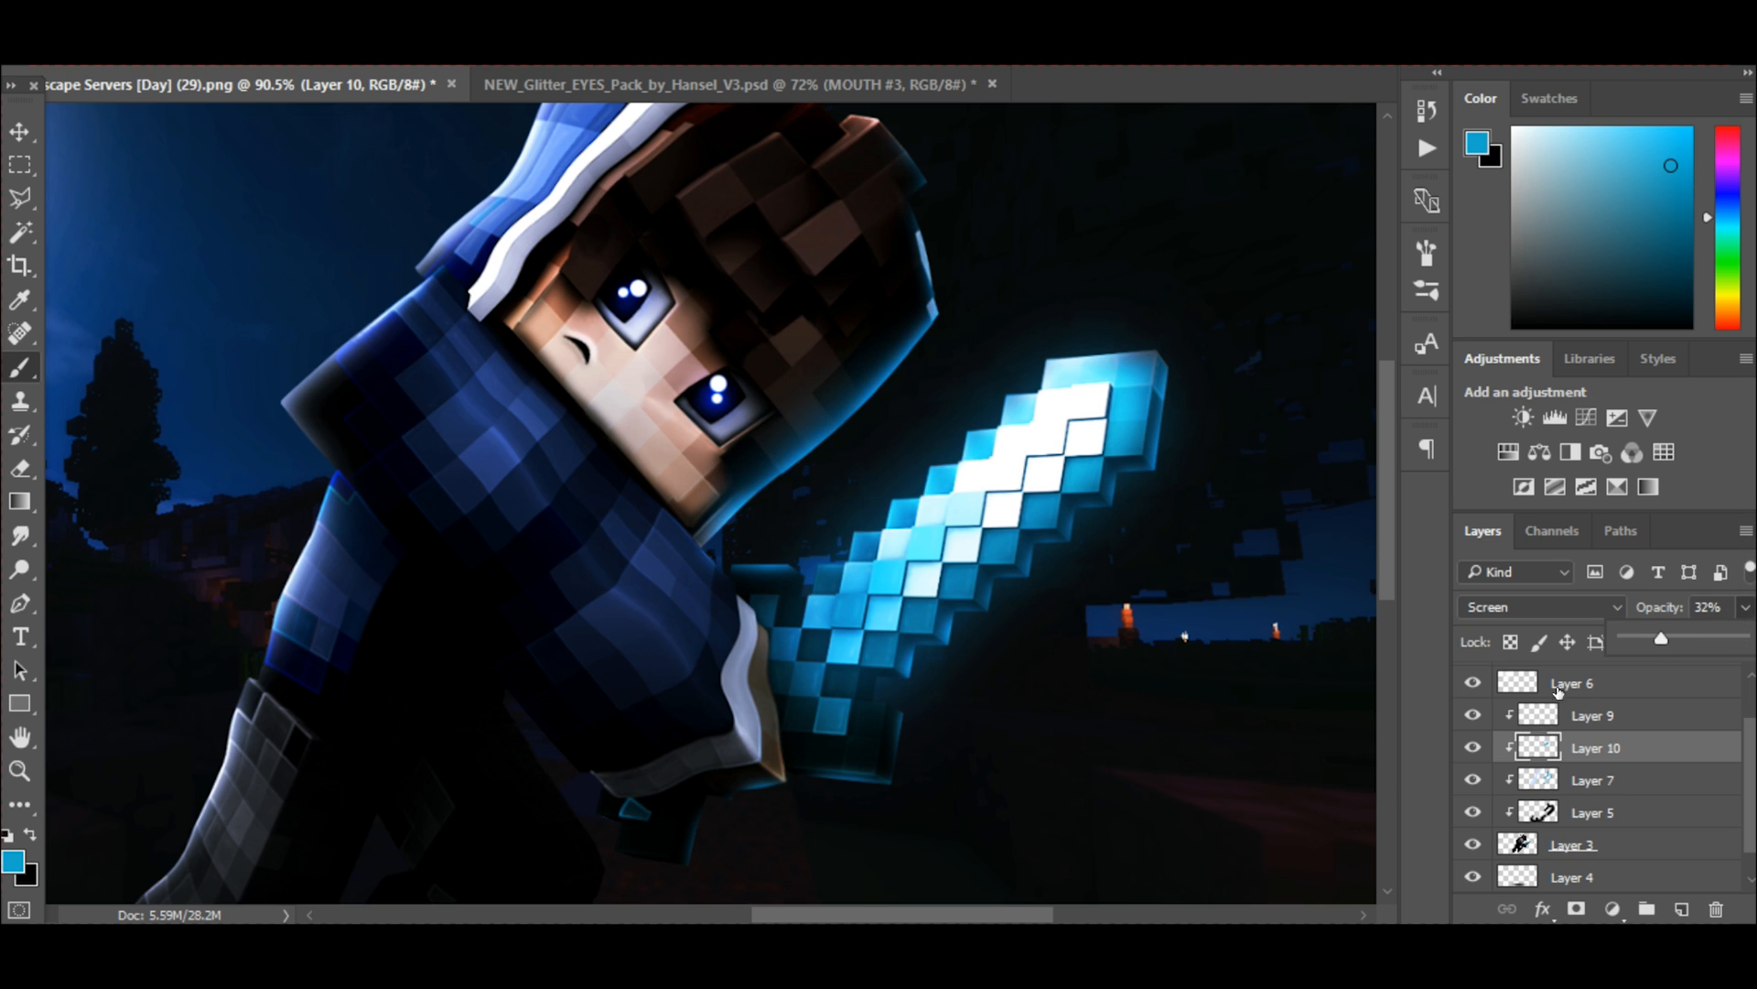
left_click_drag(1646, 643, 1627, 644)
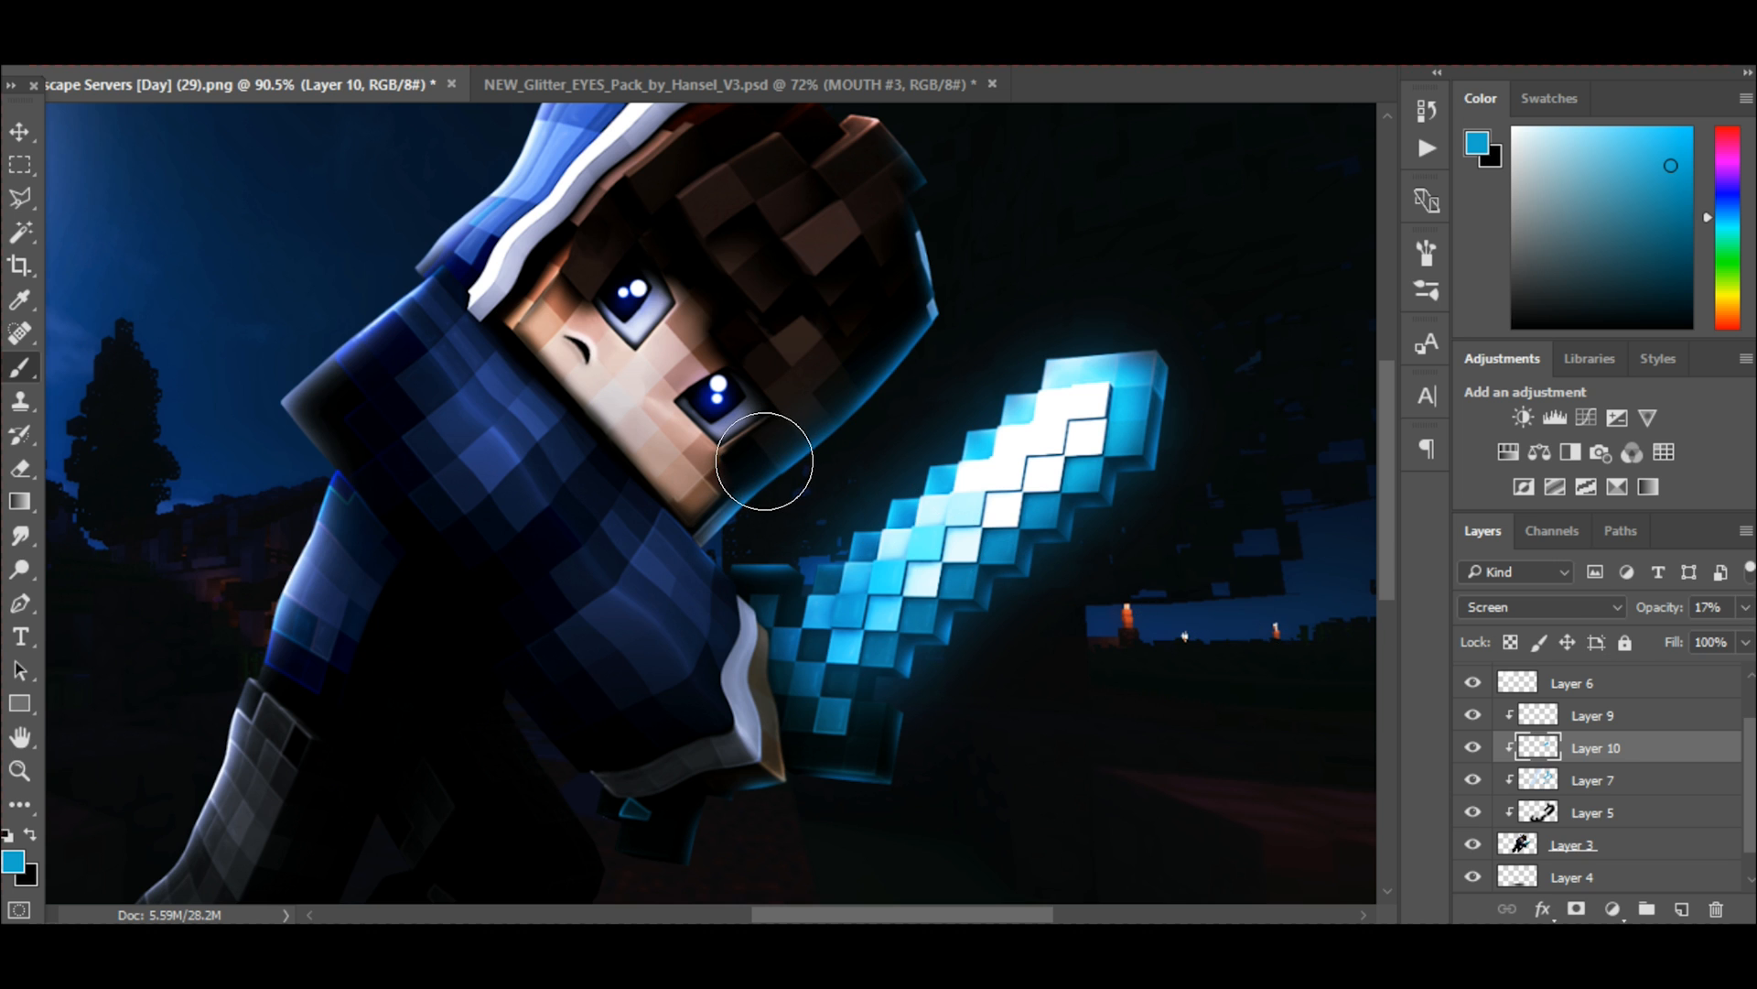
left_click(827, 583)
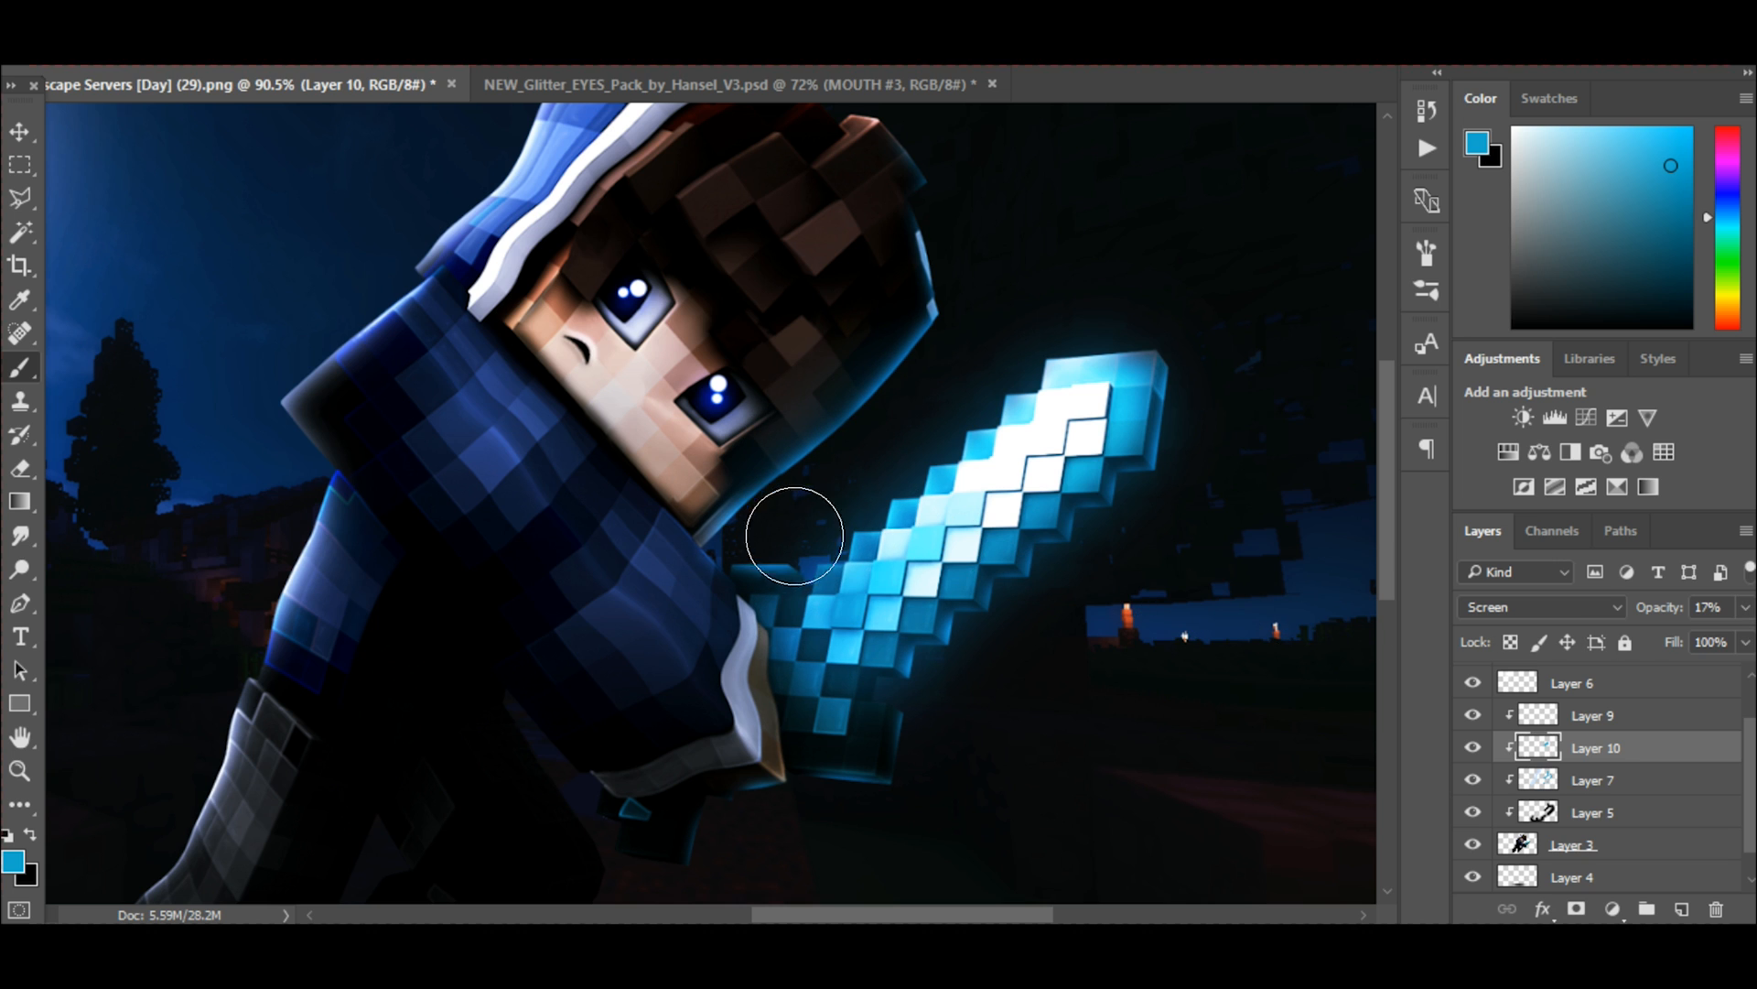
scroll(813, 529, "down", 5)
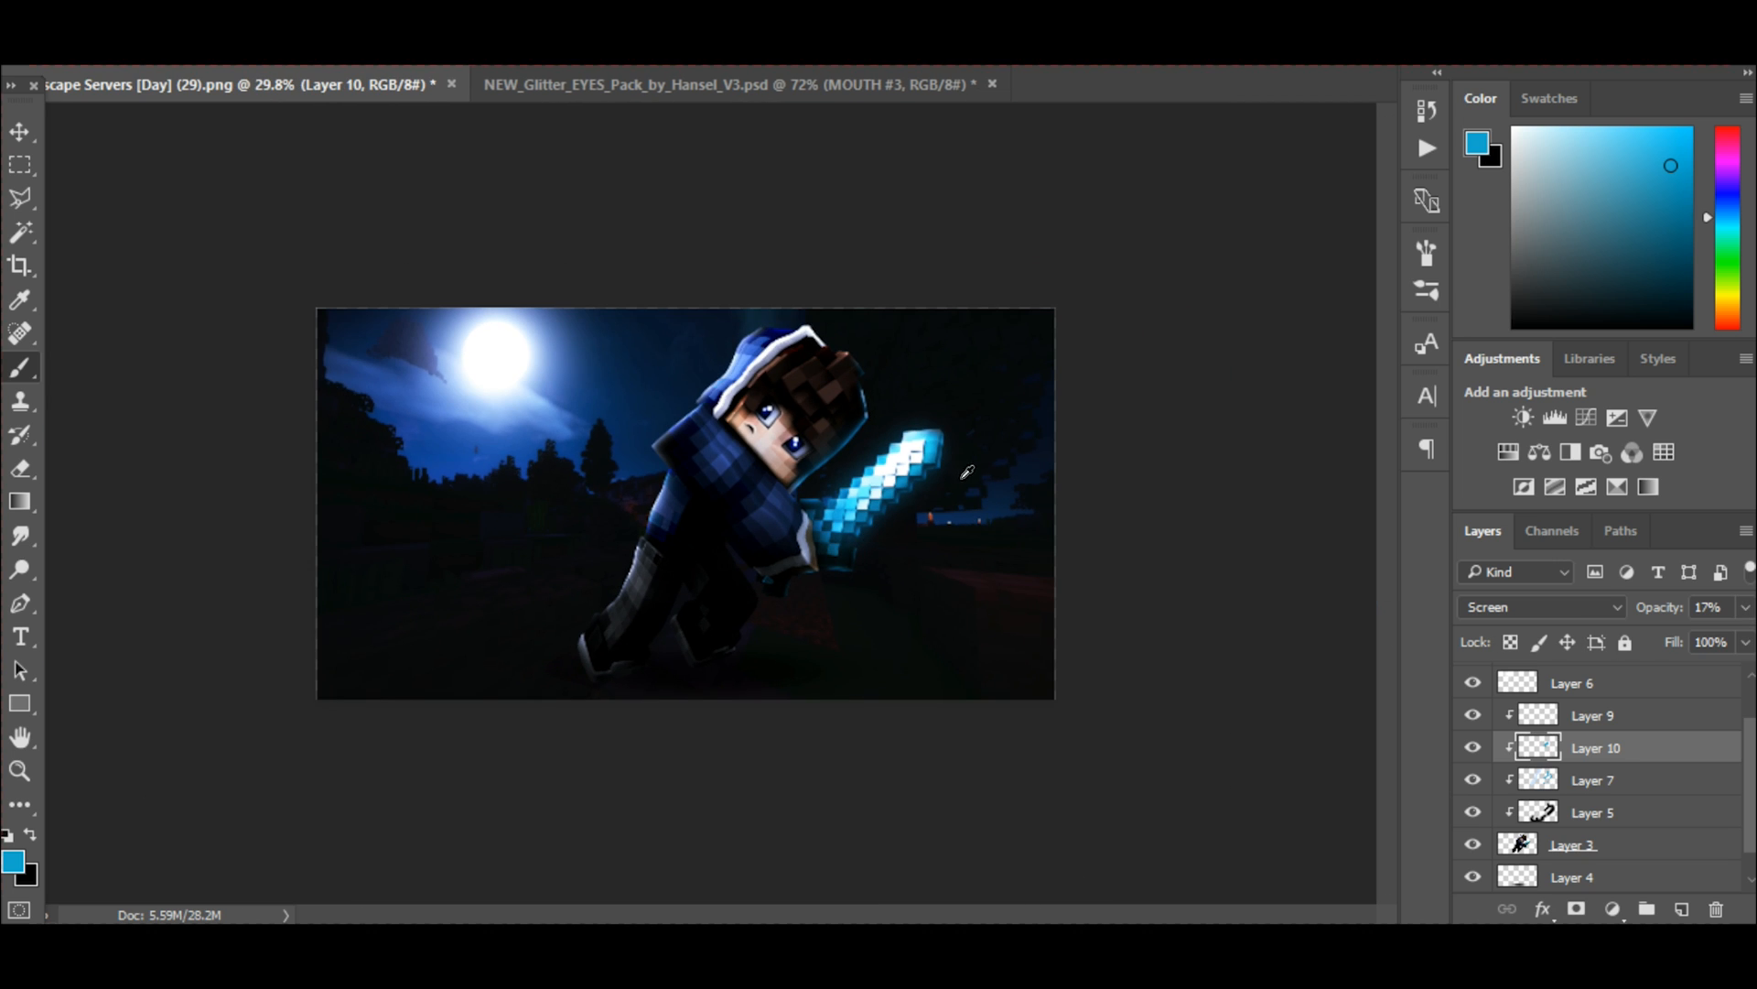
scroll(894, 471, "up", 2)
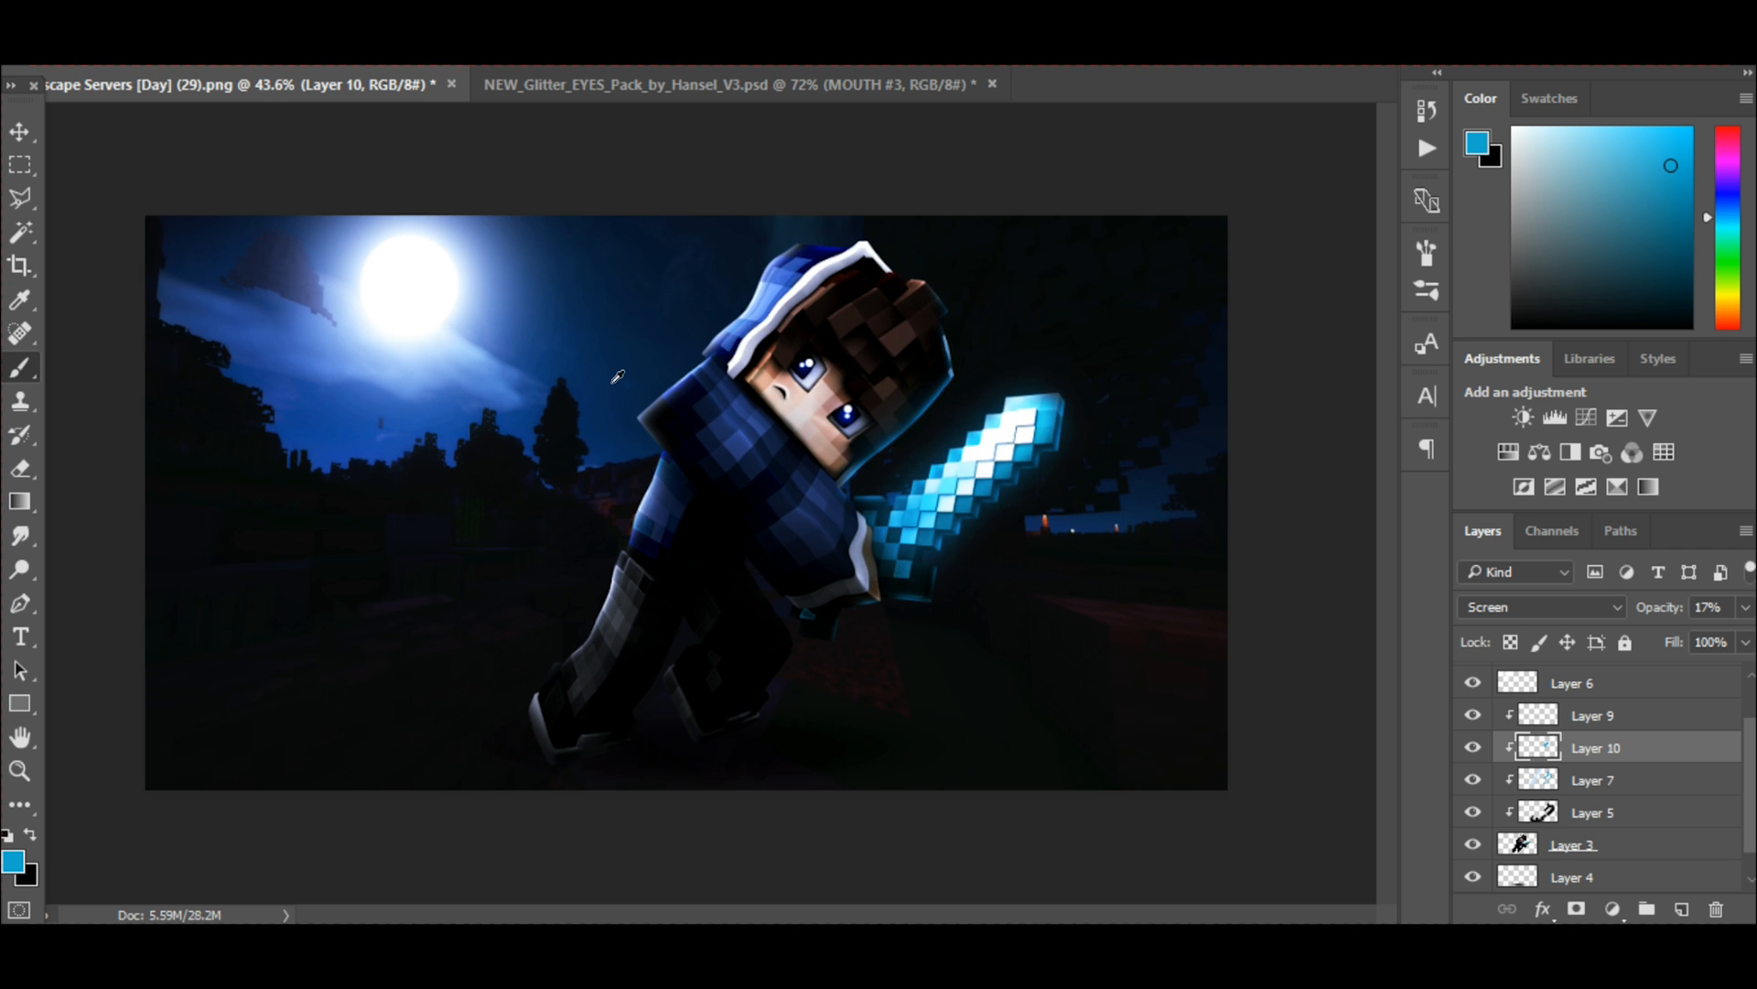
scroll(641, 424, "up", 2)
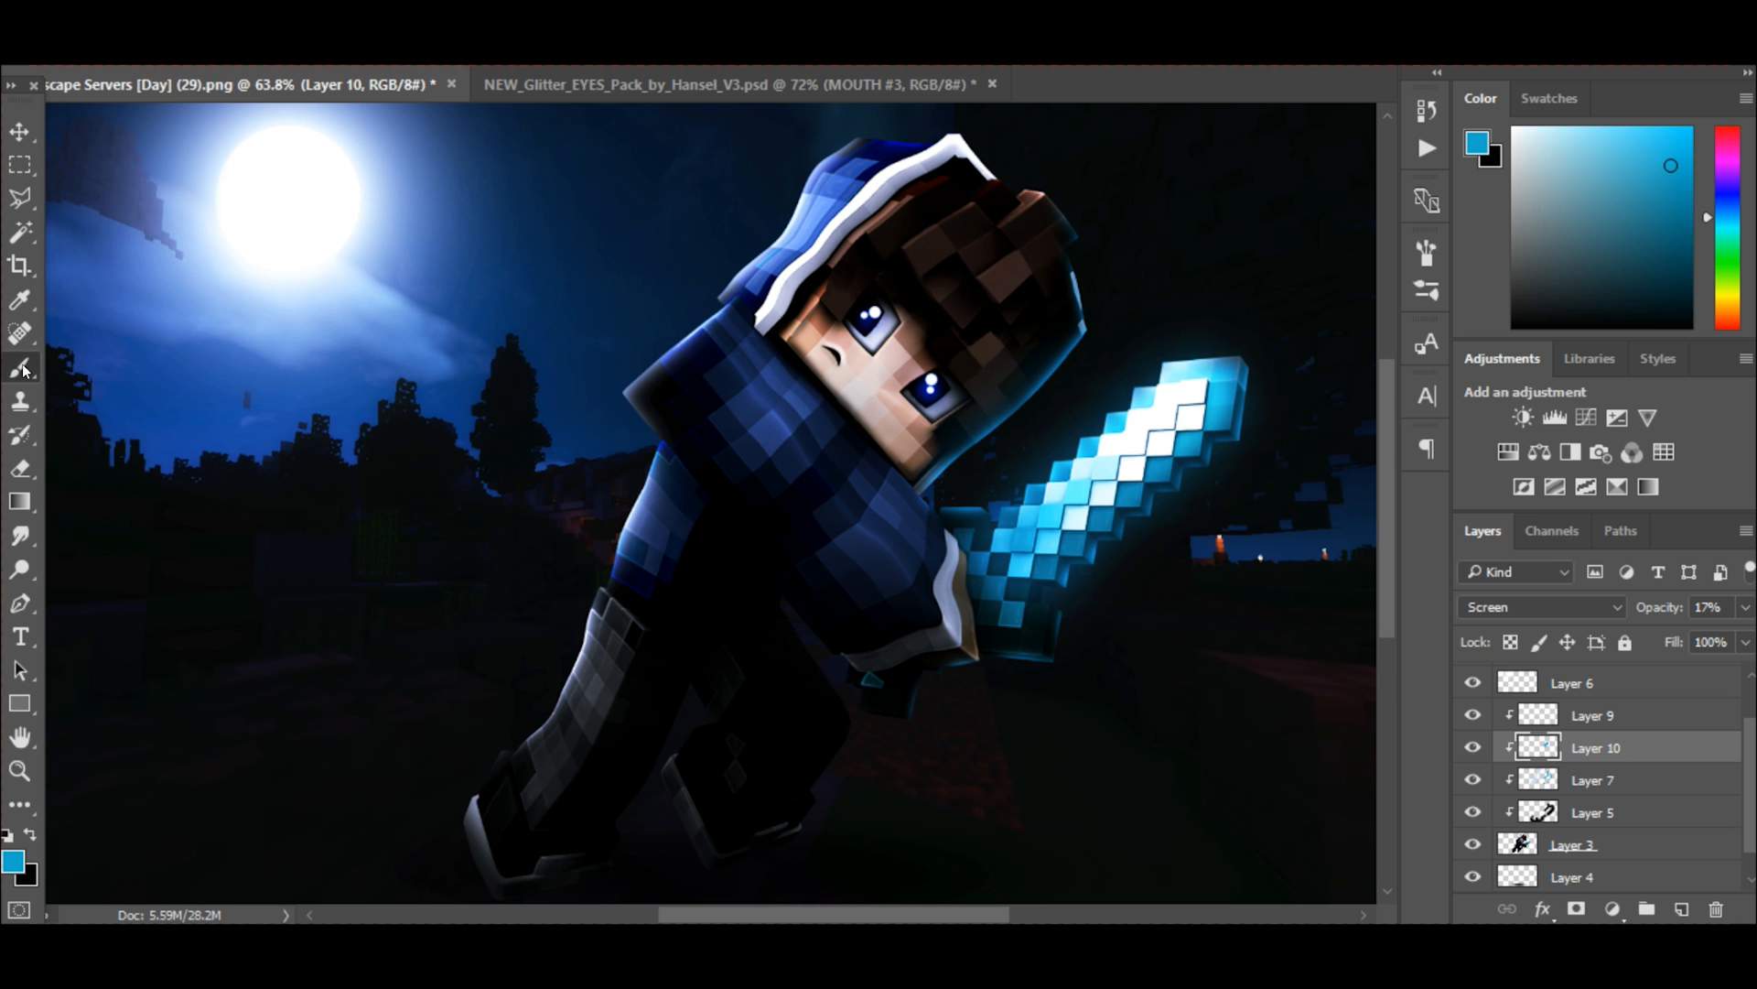
Add a new layer above Layer 8 and choose the 25 px Round Point bristle brush.
scroll(1615, 720, "up", 2)
left_click(1612, 713)
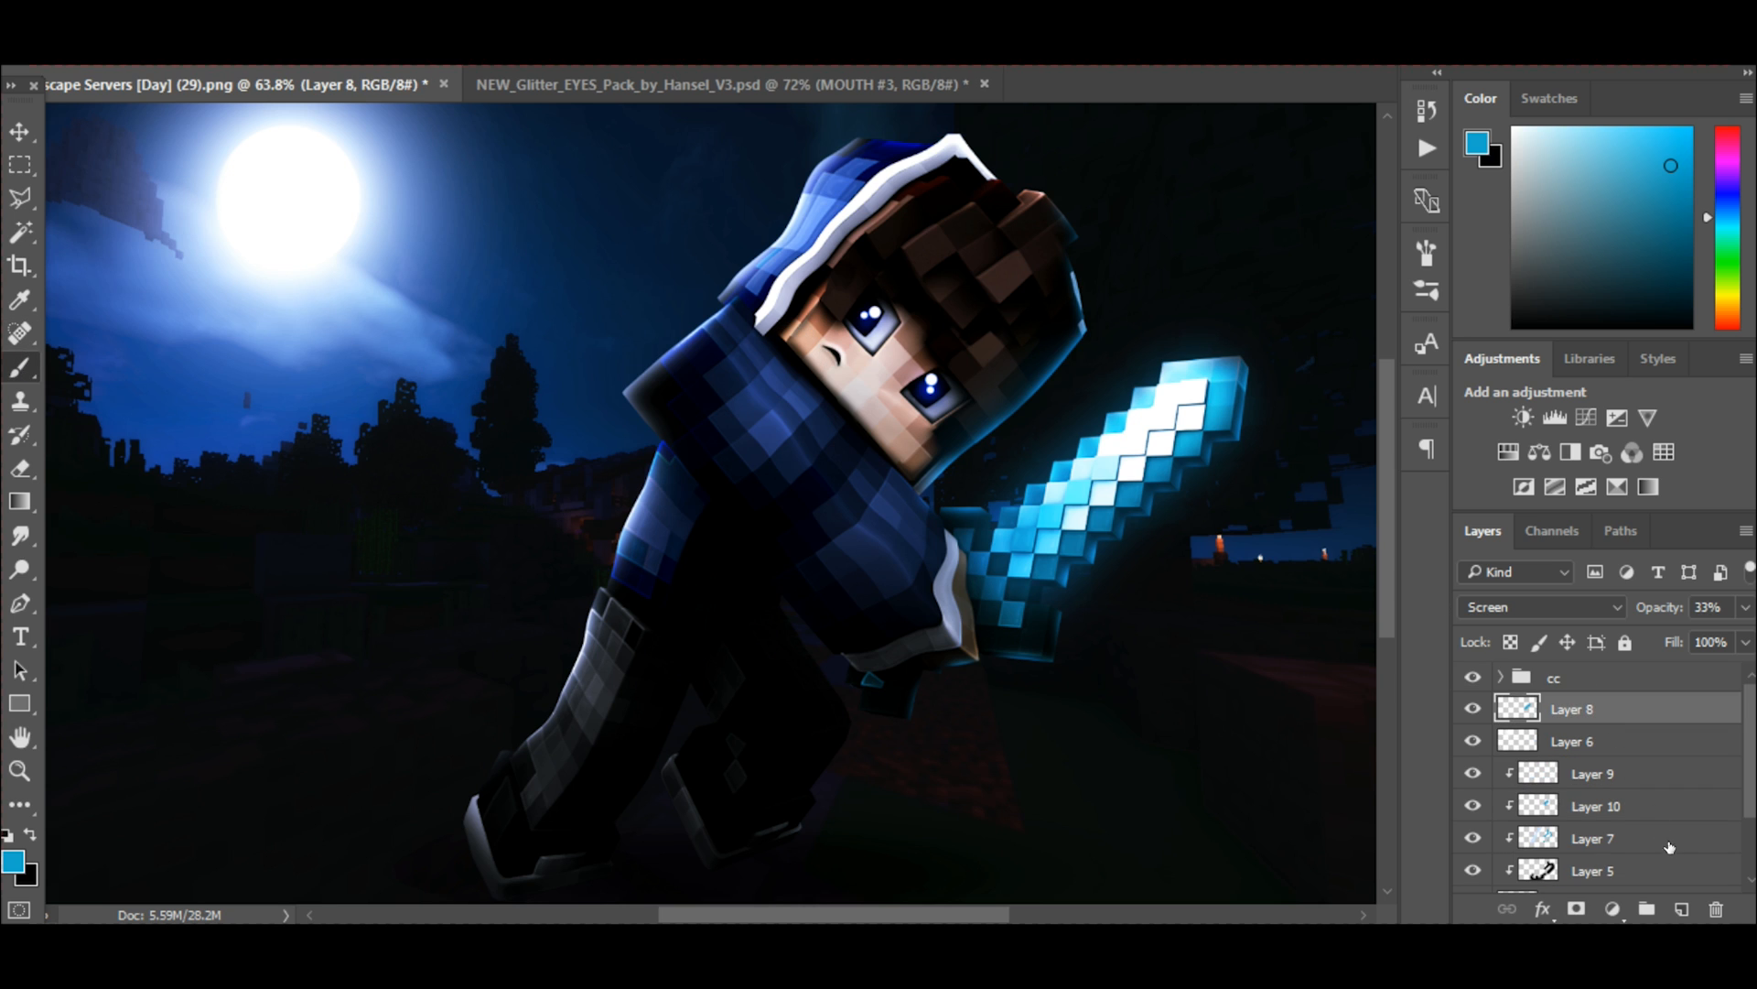
left_click(1683, 908)
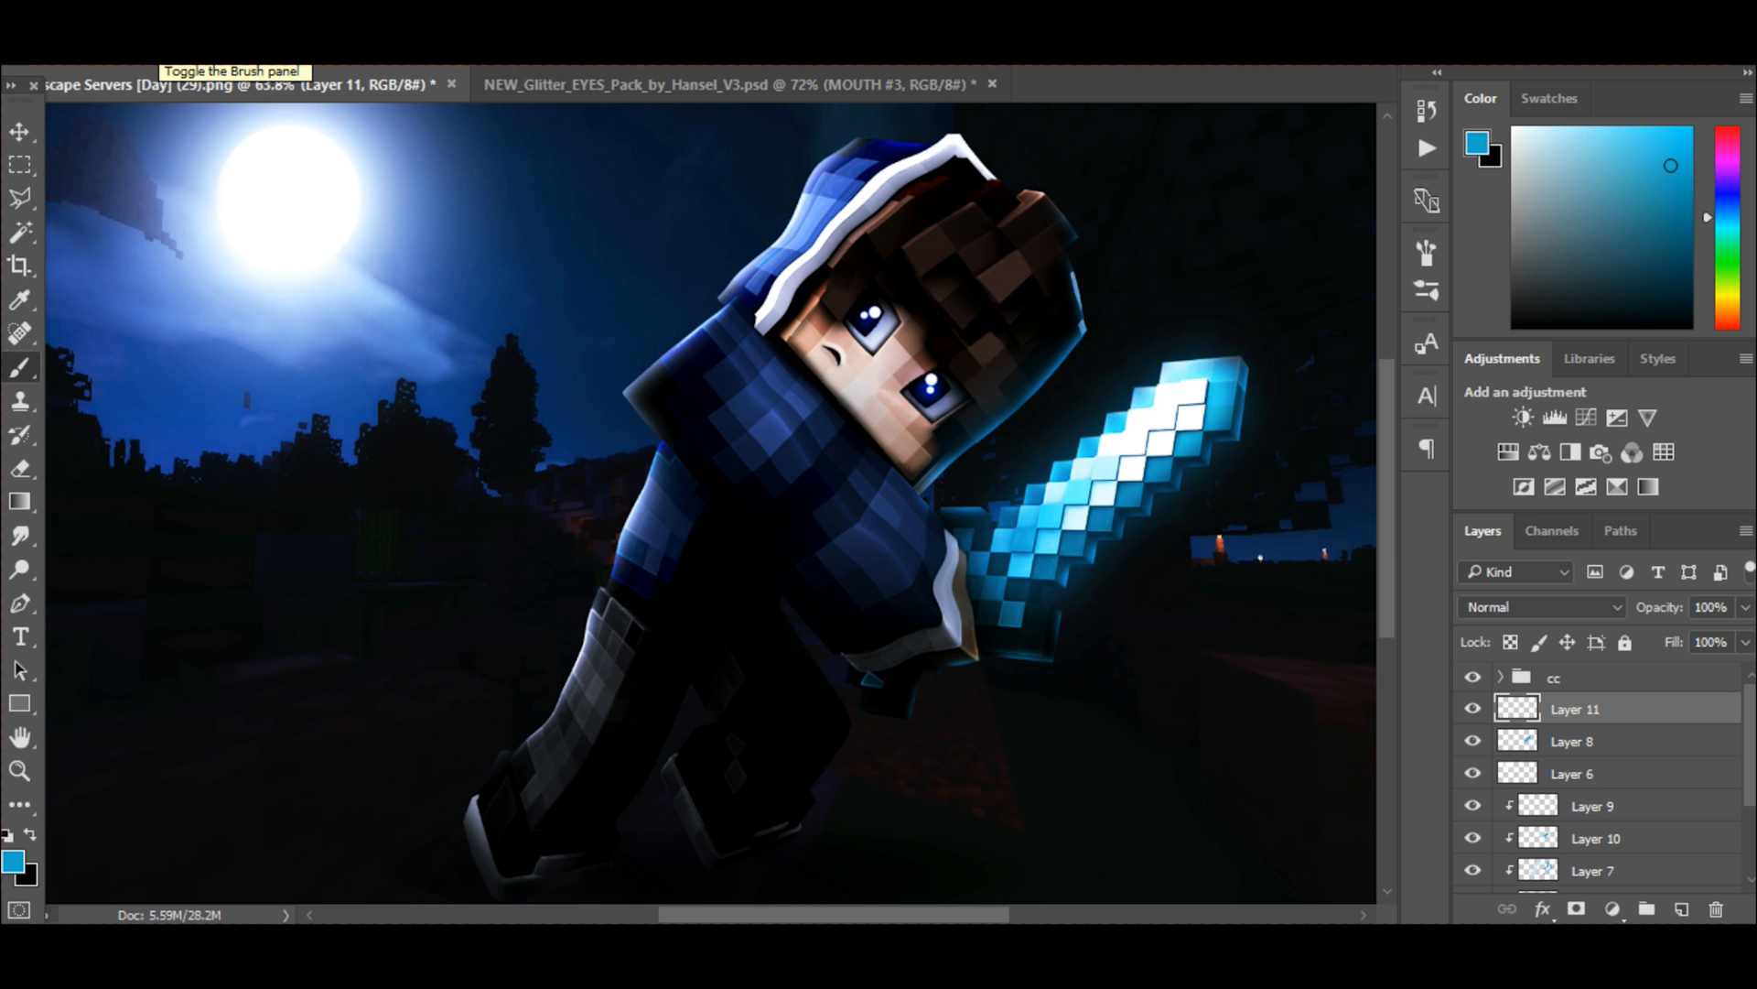
left_click(154, 53)
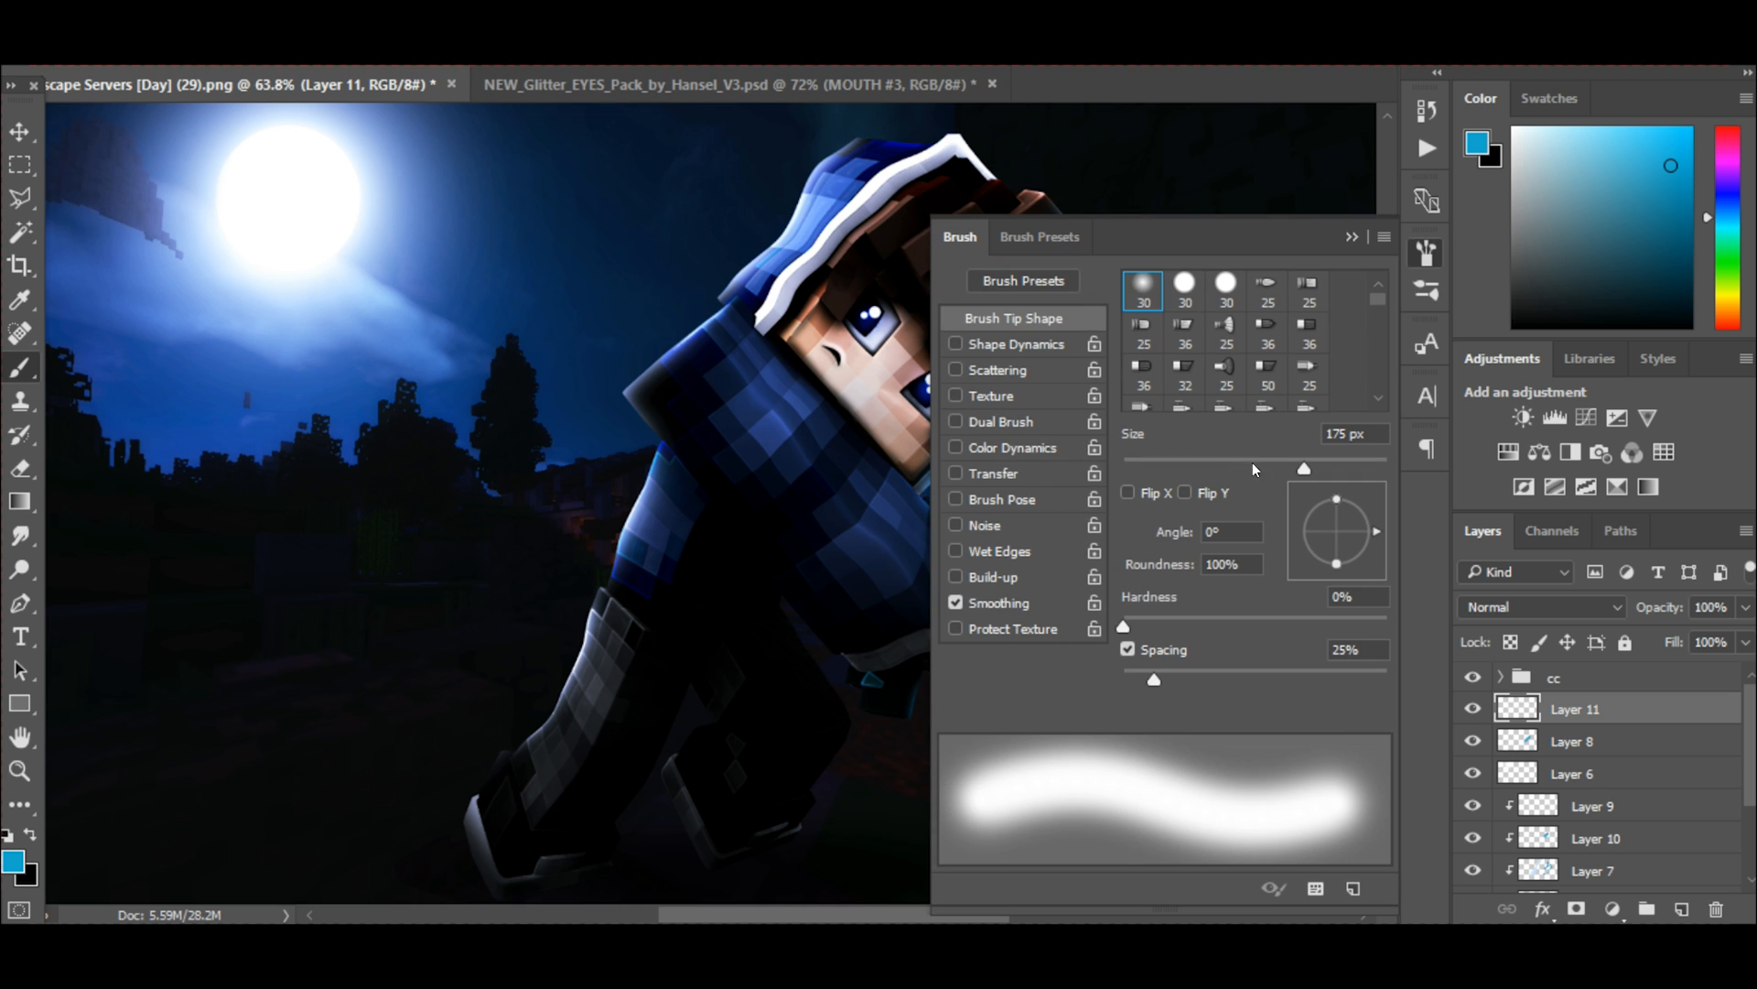
left_click(1277, 293)
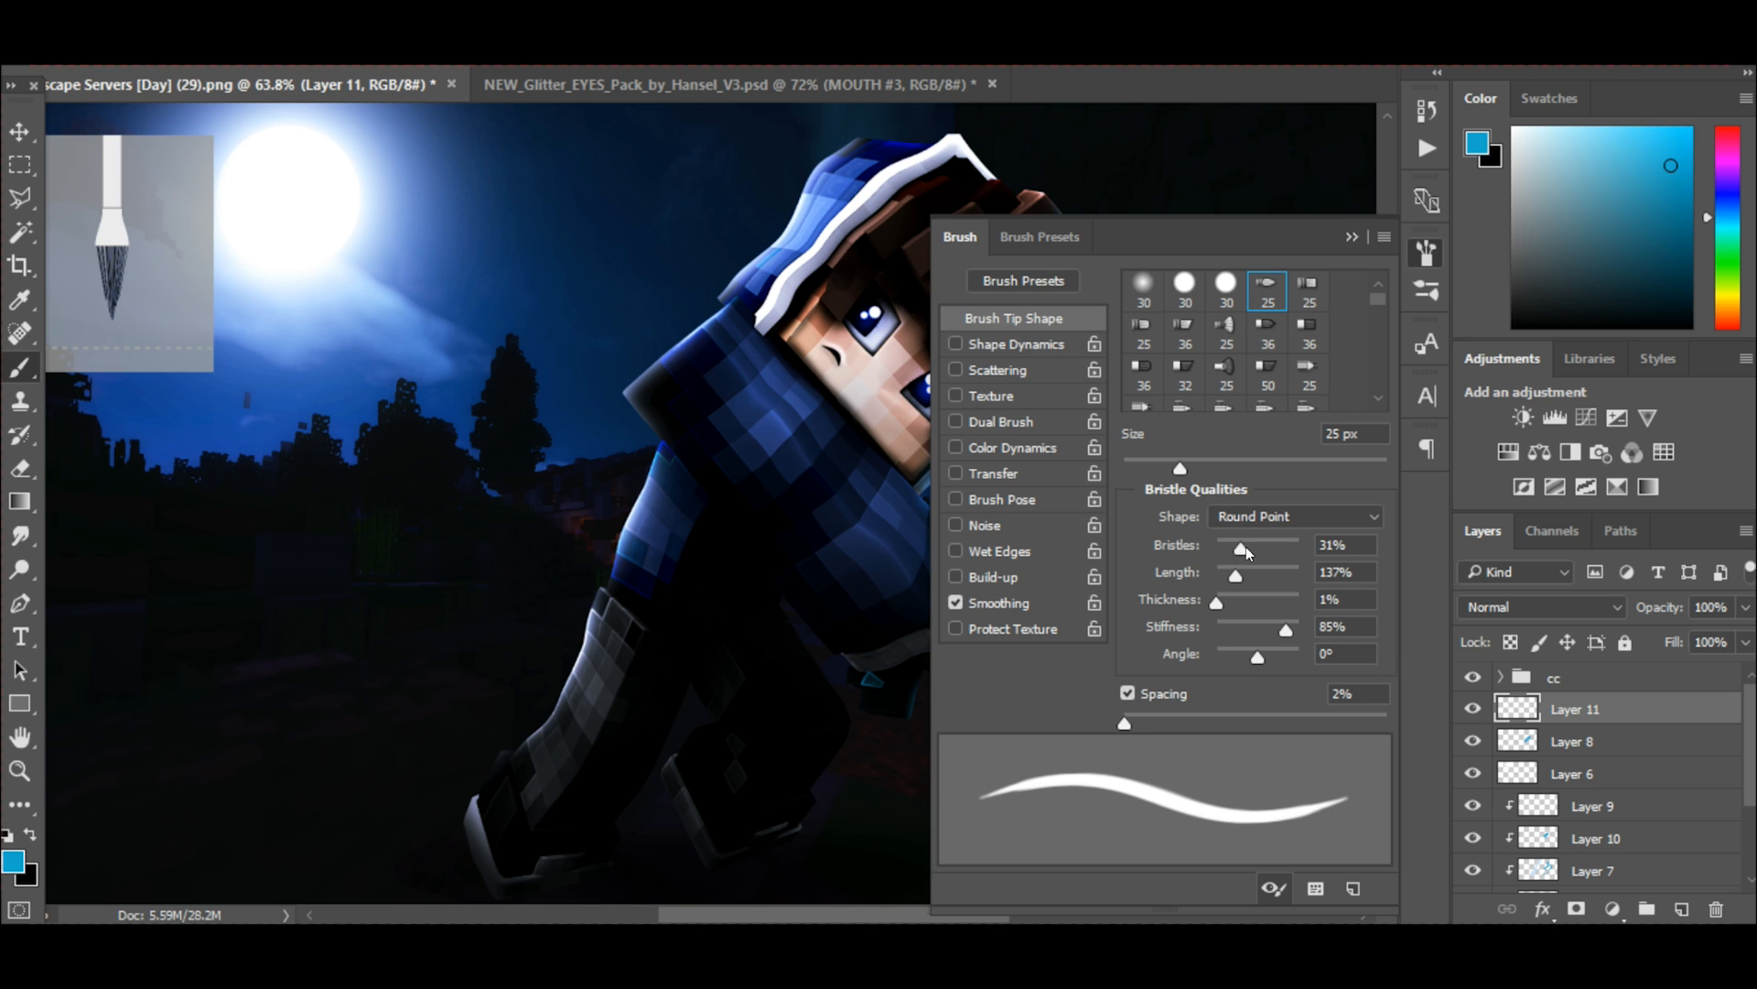
Configure the bristle brush with 1% bristles, 80% stiffness and a 0° angle.
left_click_drag(1242, 549, 1159, 550)
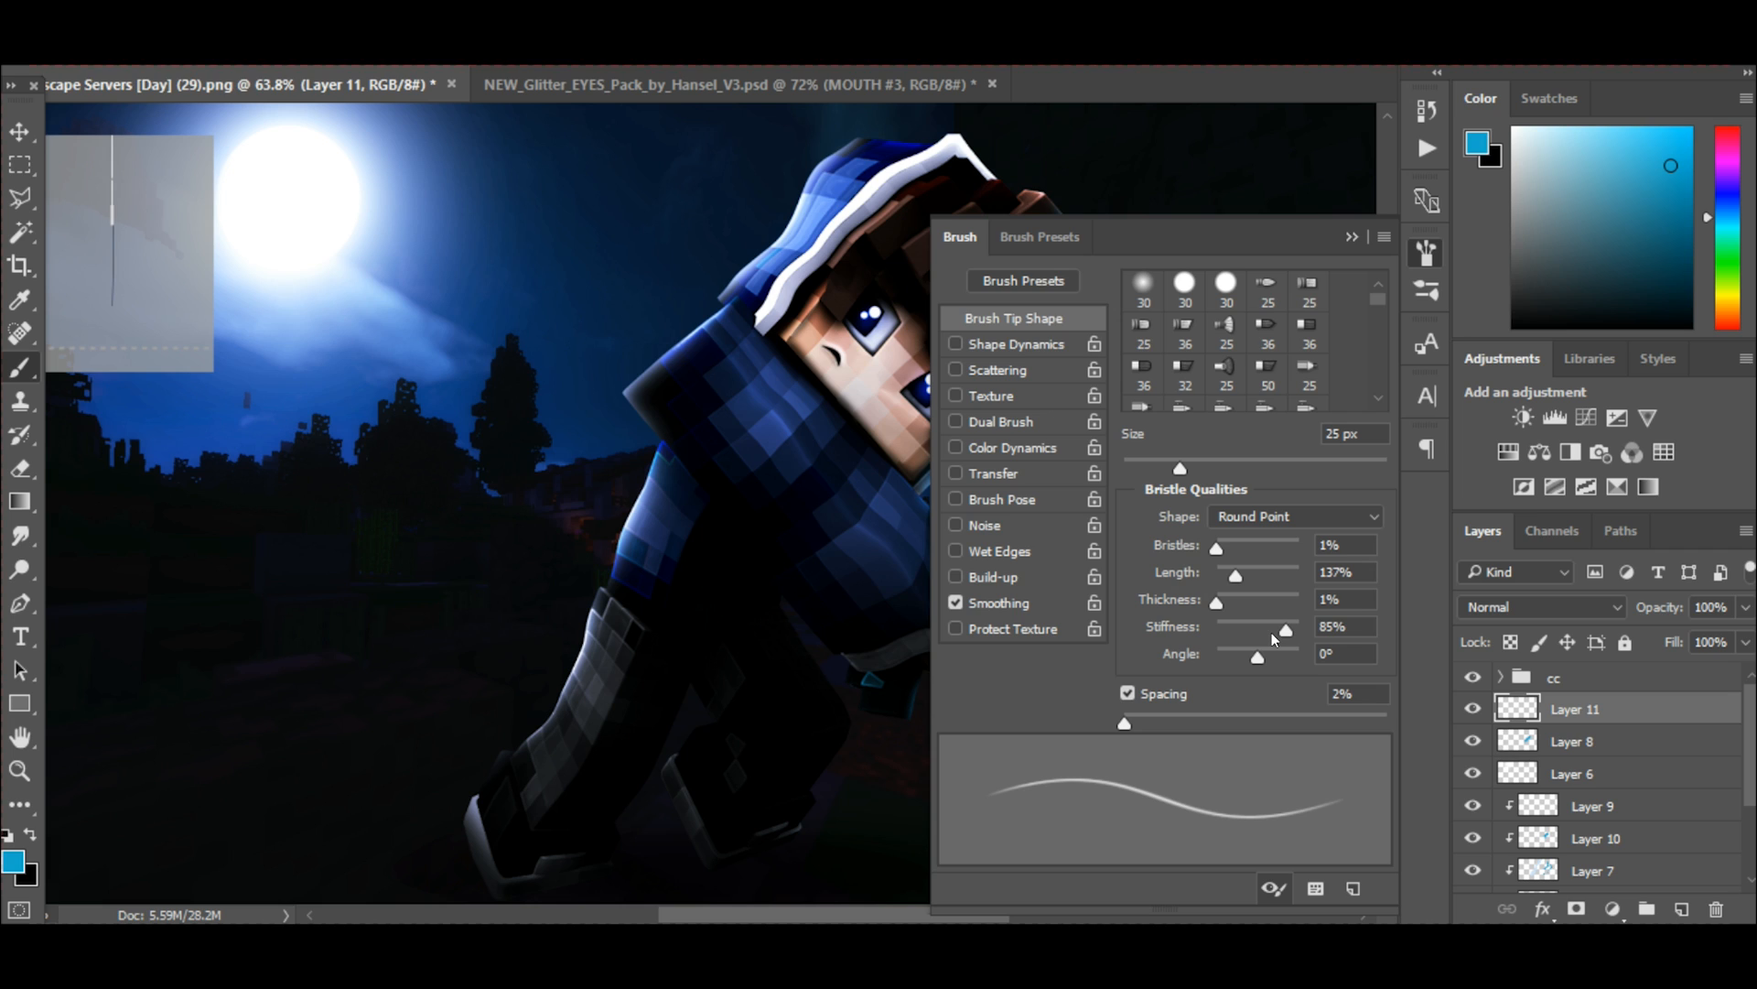
mouse_move(1281, 629)
left_mouse_down()
mouse_move(1267, 629)
mouse_move(1281, 634)
left_mouse_up()
left_click_drag(1262, 663, 1280, 658)
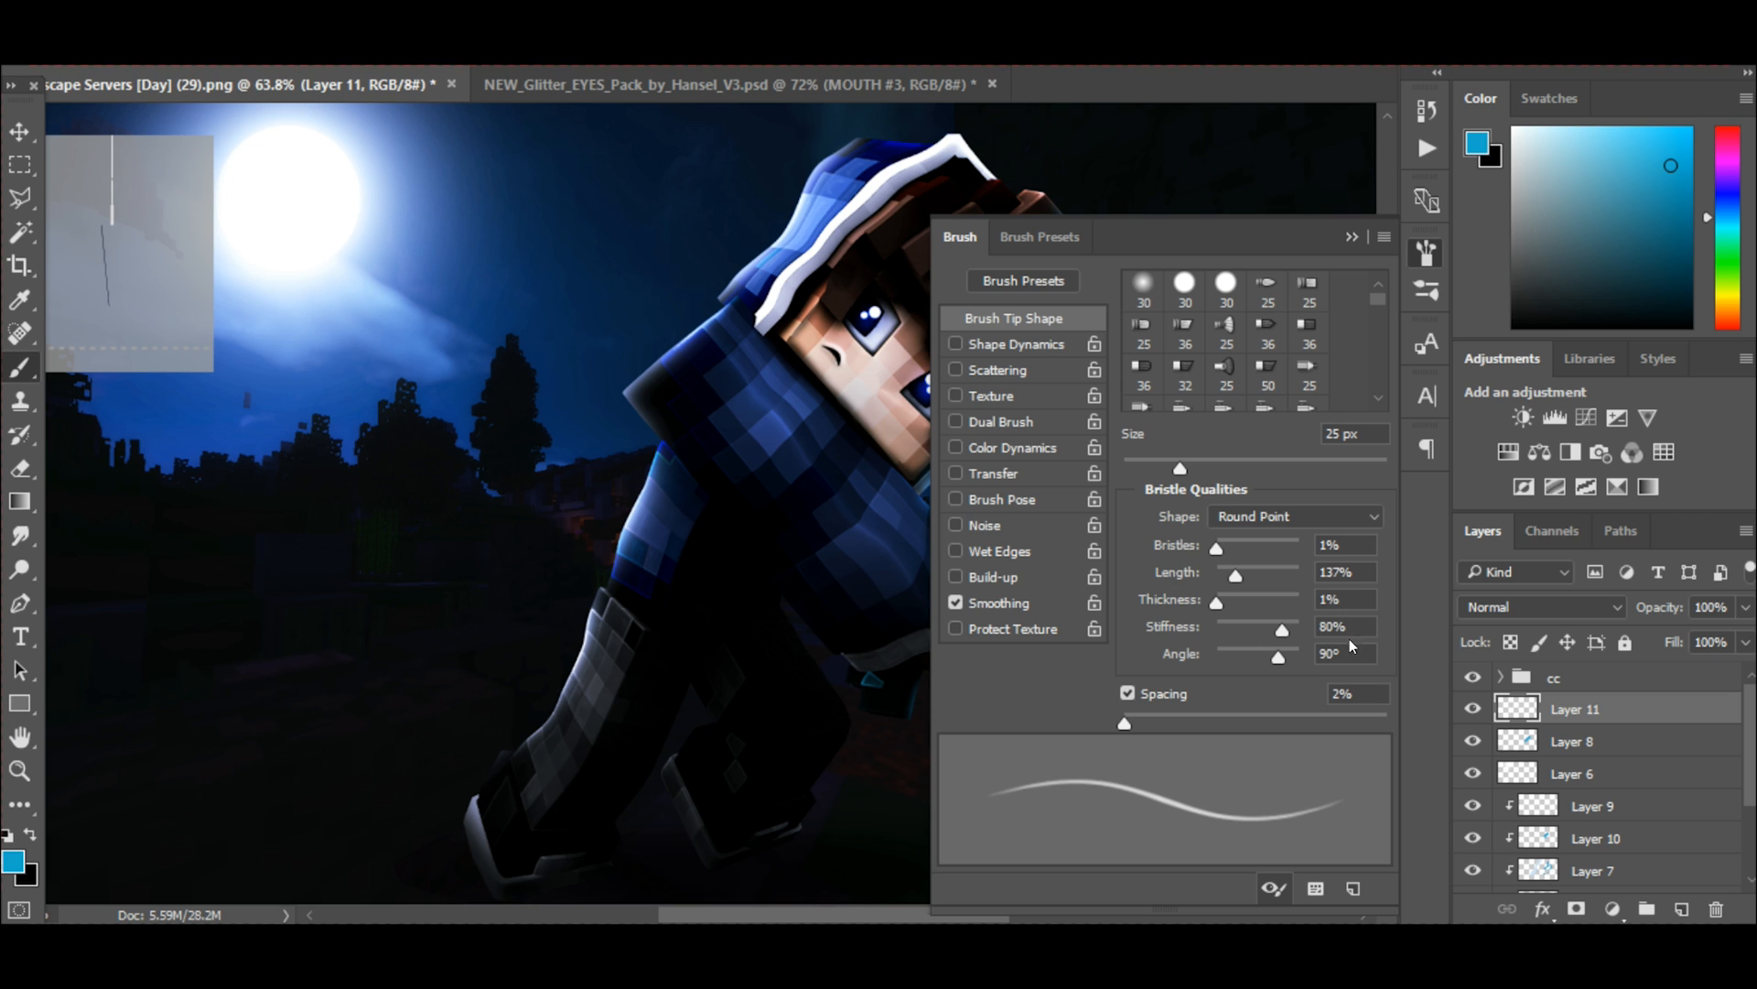
left_click_drag(1277, 657, 1260, 659)
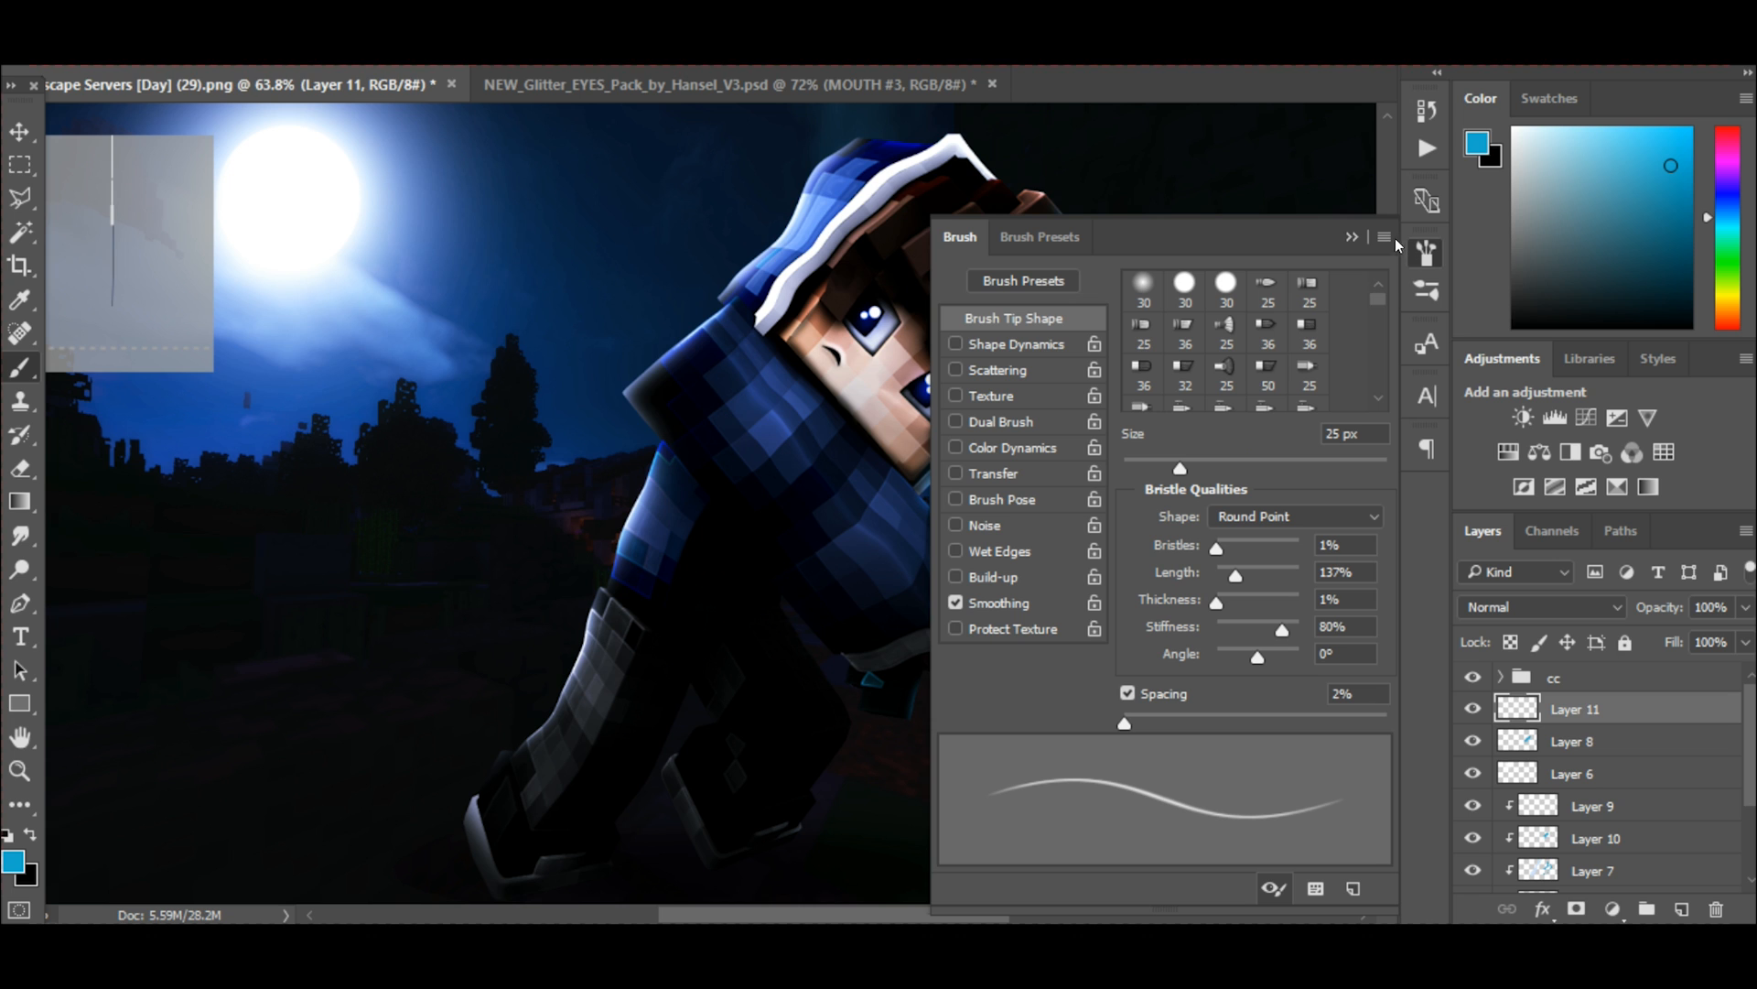
left_click(1426, 252)
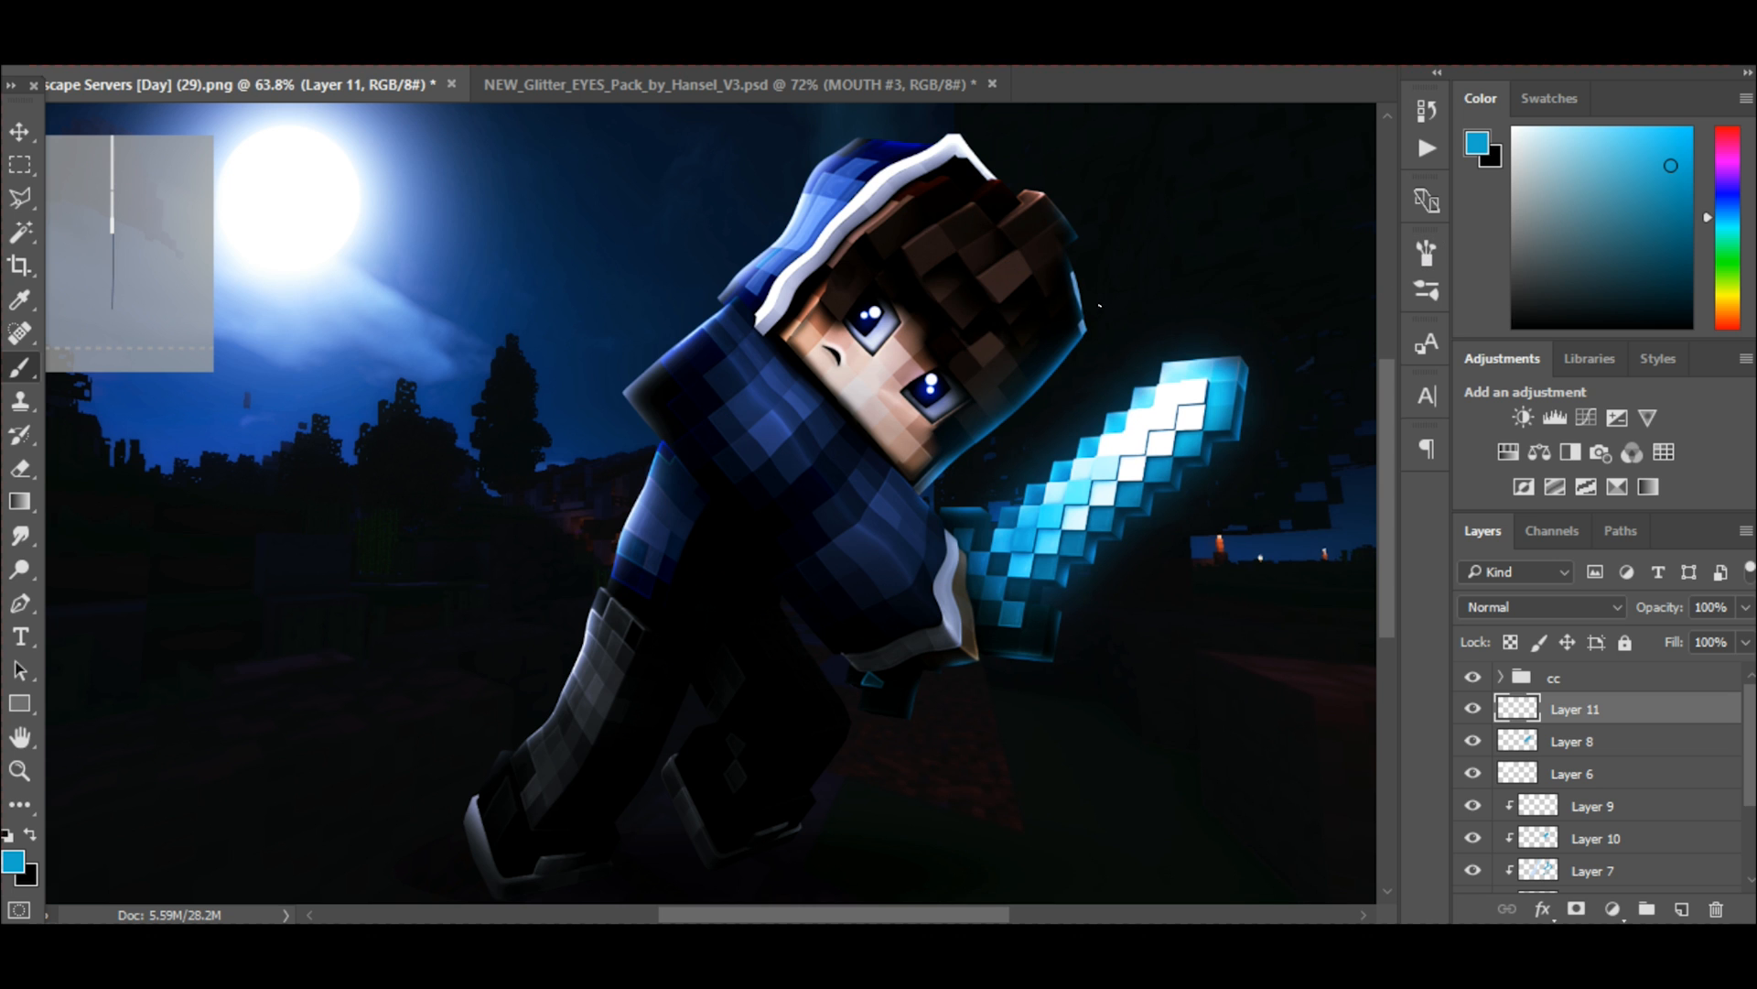
Choose a lighter sky blue, then move Layer 11 below Layer 6 and make it a clipping layer.
scroll(1296, 365, "up", 4)
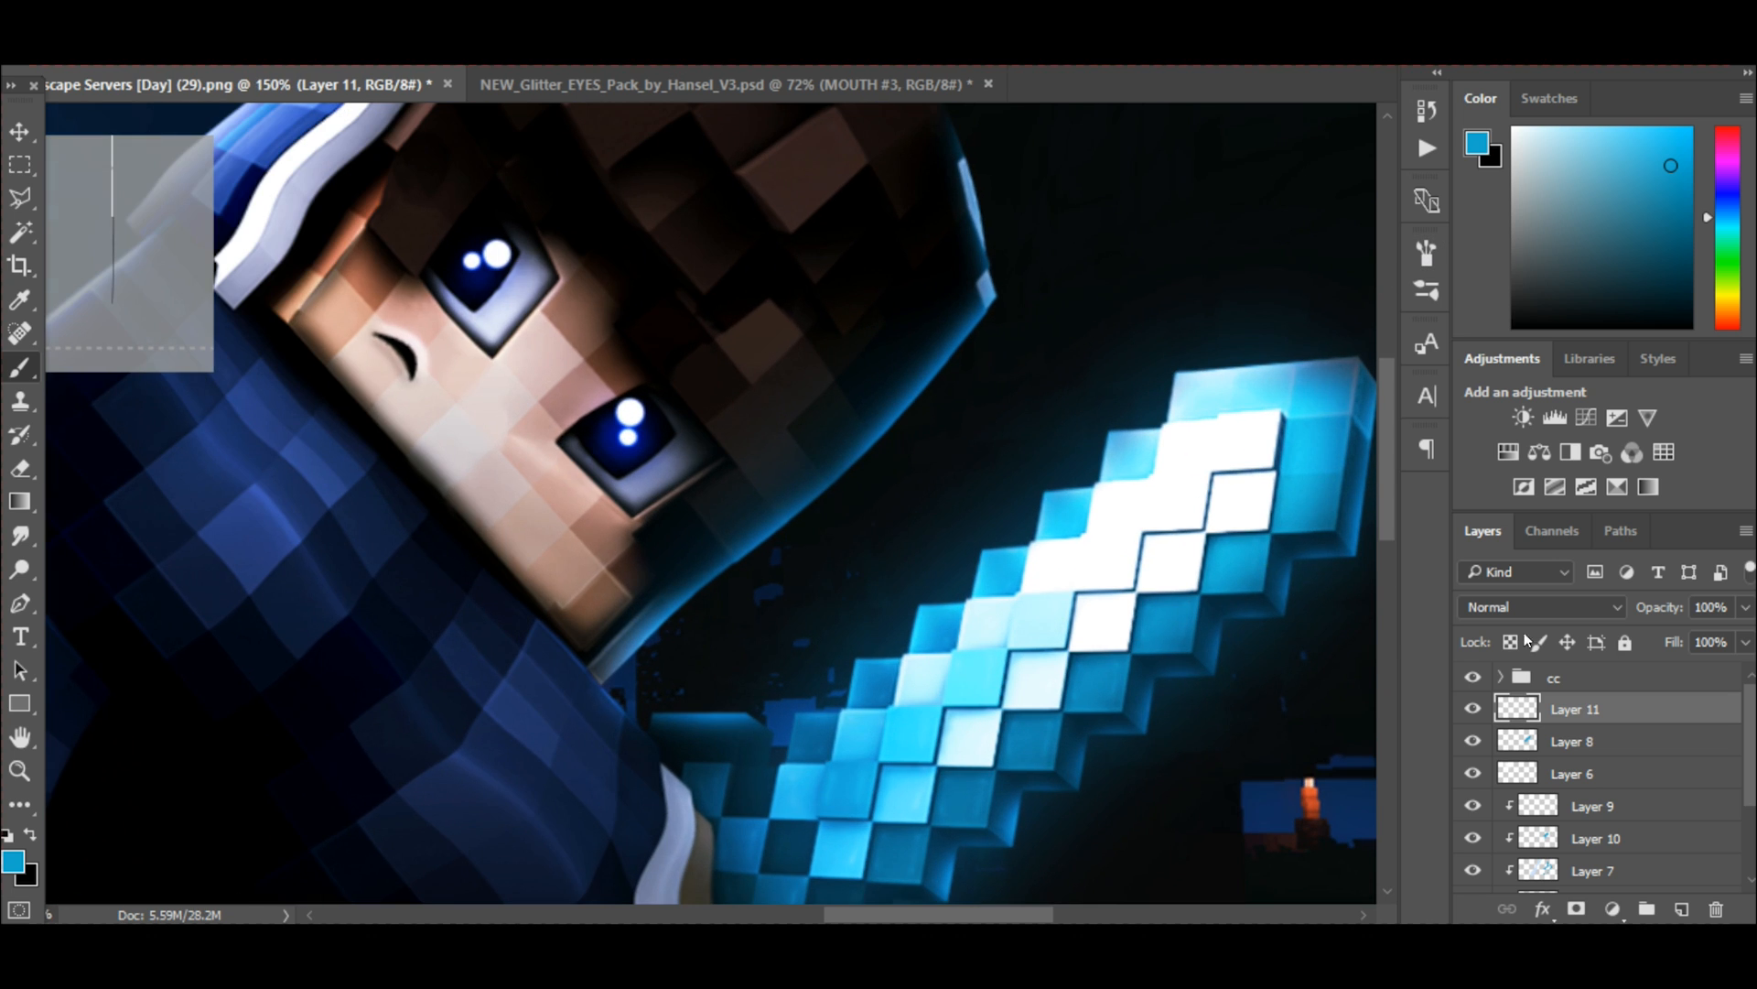
left_click(1472, 708)
left_click(1471, 709)
mouse_move(1602, 137)
left_mouse_down()
mouse_move(1574, 114)
mouse_move(1576, 135)
mouse_move(1597, 131)
left_mouse_up()
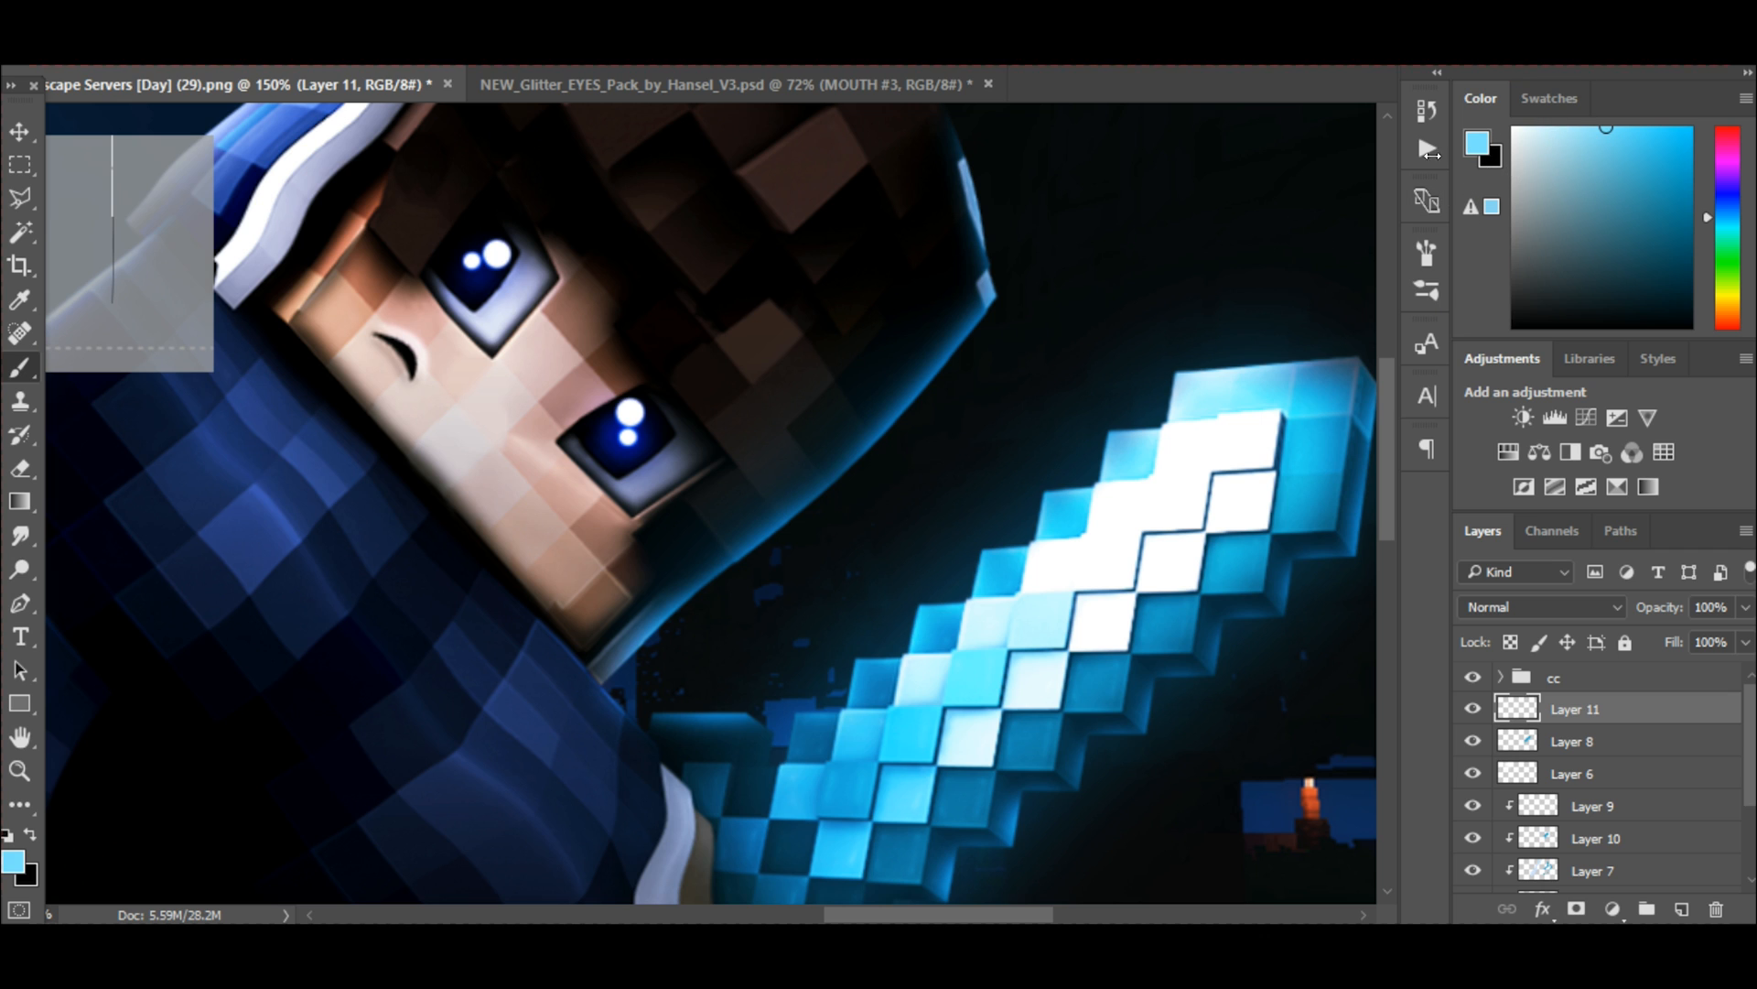
scroll(752, 414, "up", 3)
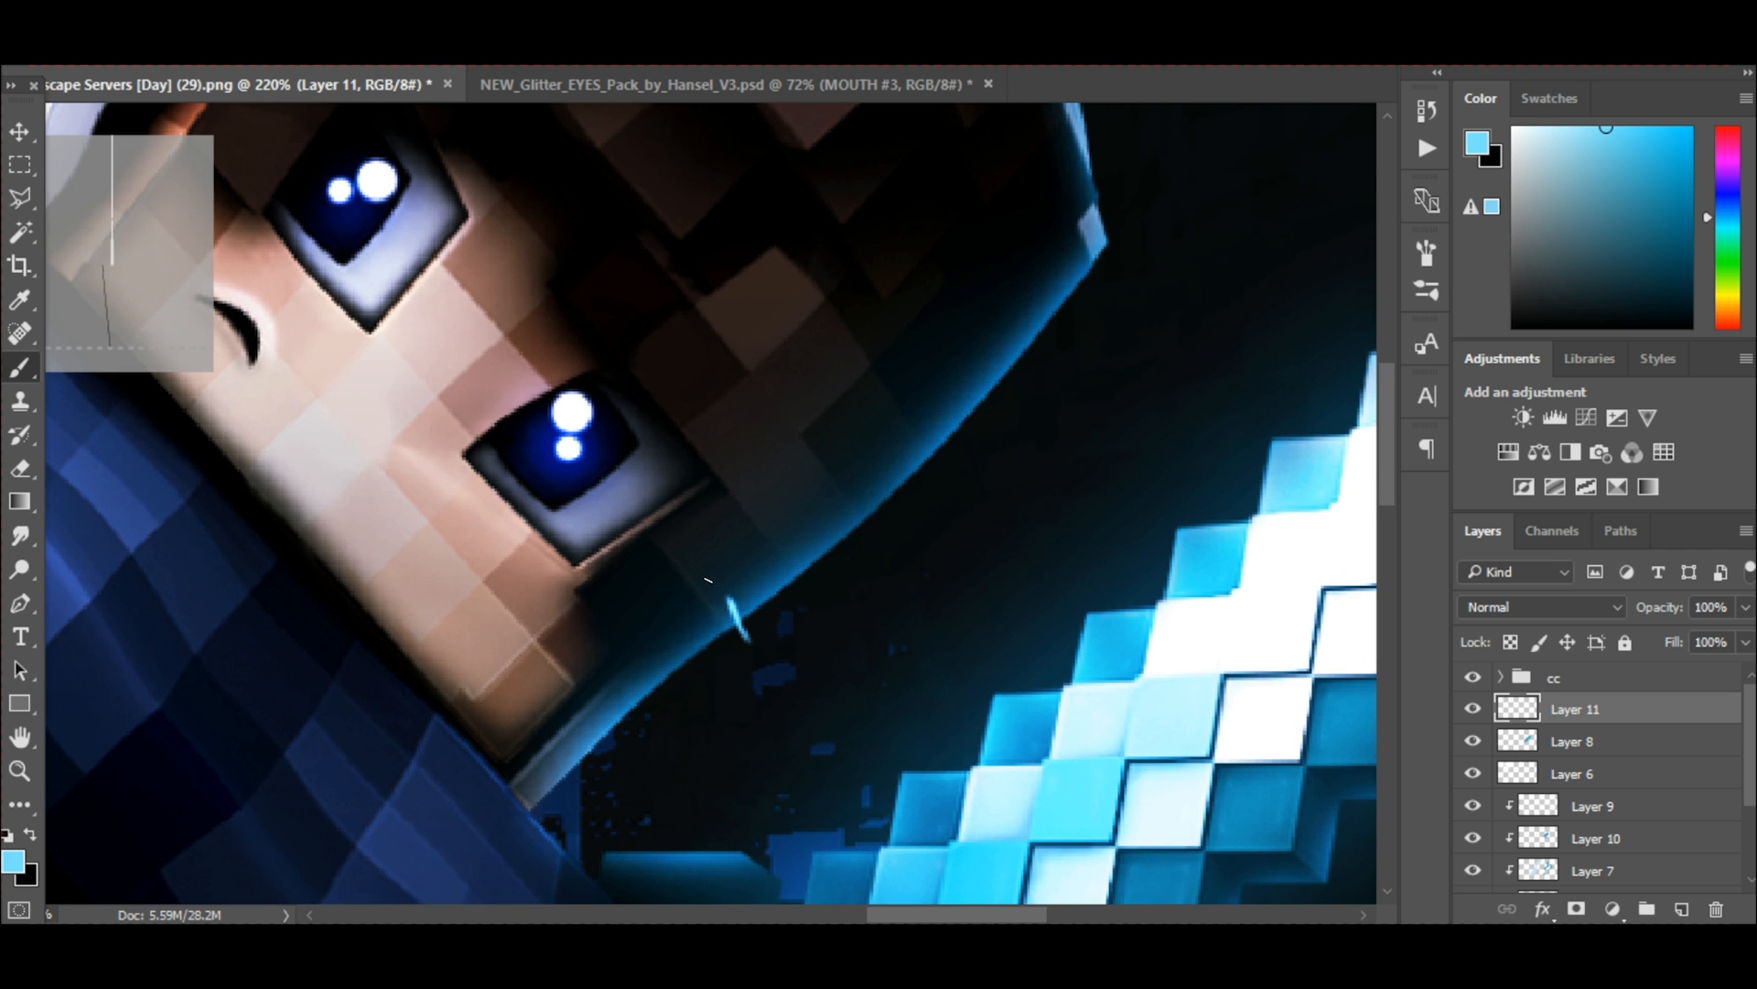
left_click_drag(1556, 712, 1577, 789)
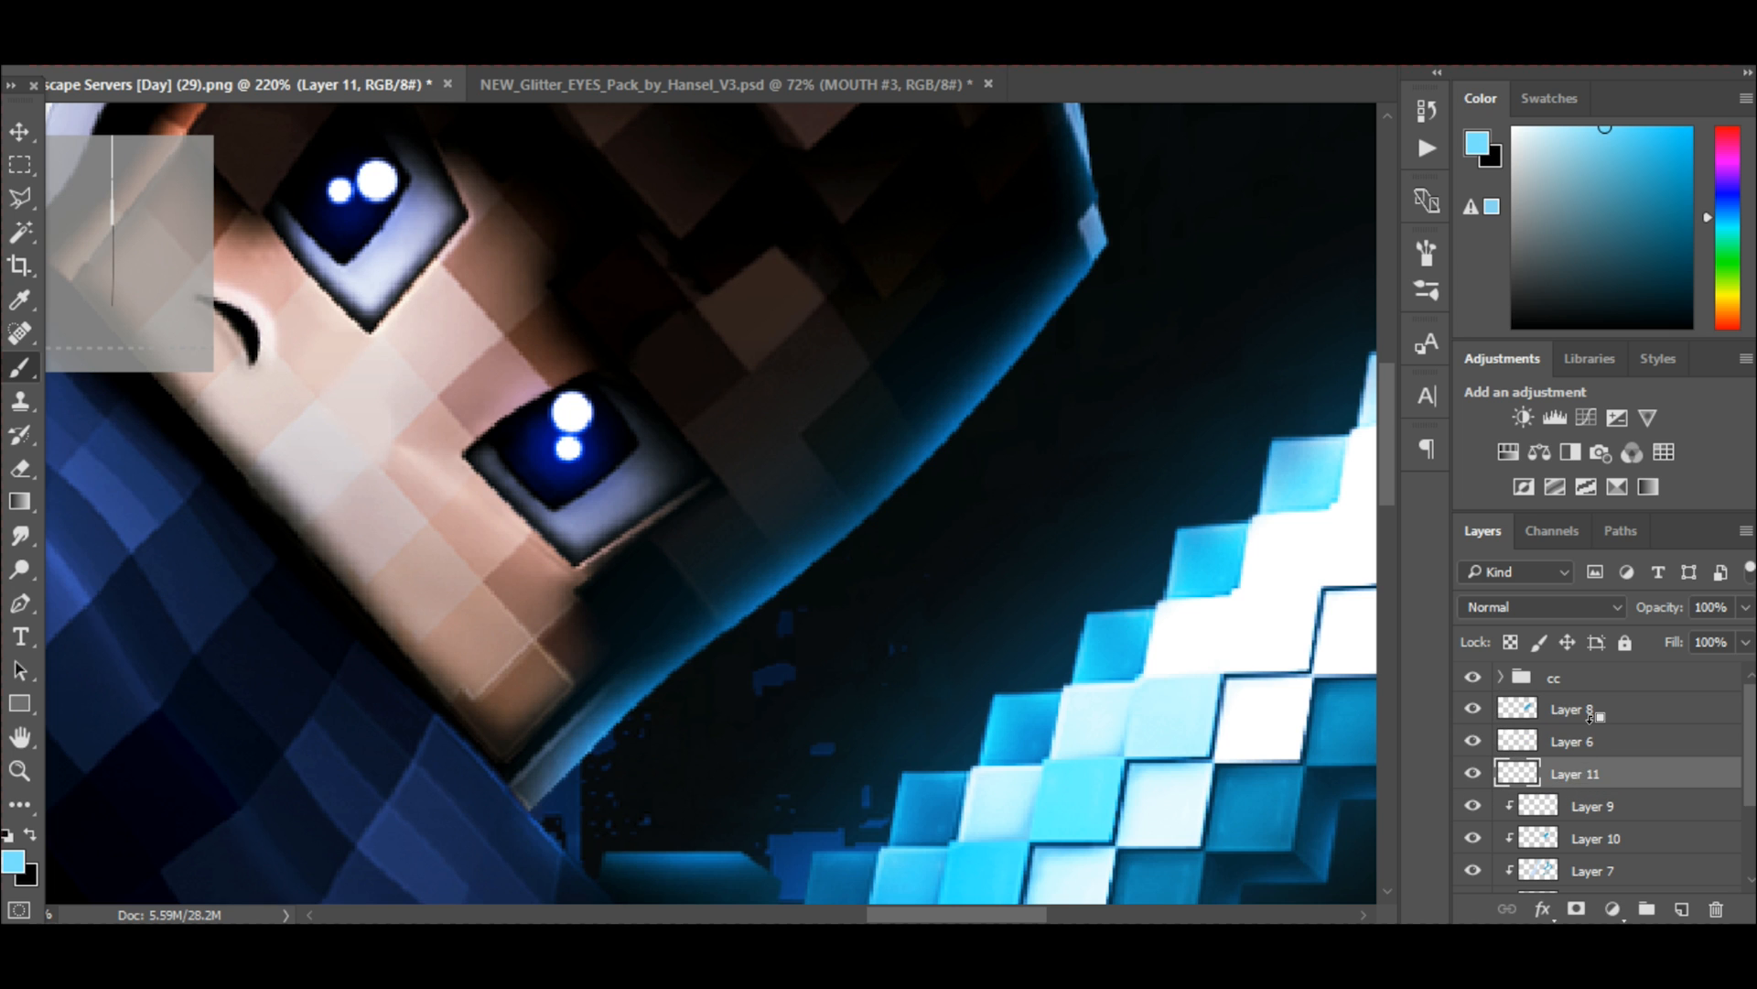
key("ctrl+alt+g")
Paint thin light blue lines across the sword-facing edge of the head, following the seams between the blocks.
scroll(776, 655, "up", 2)
left_click_drag(667, 570, 643, 513)
key("ctrl+z")
left_click_drag(720, 623, 633, 518)
left_click_drag(799, 551, 738, 481)
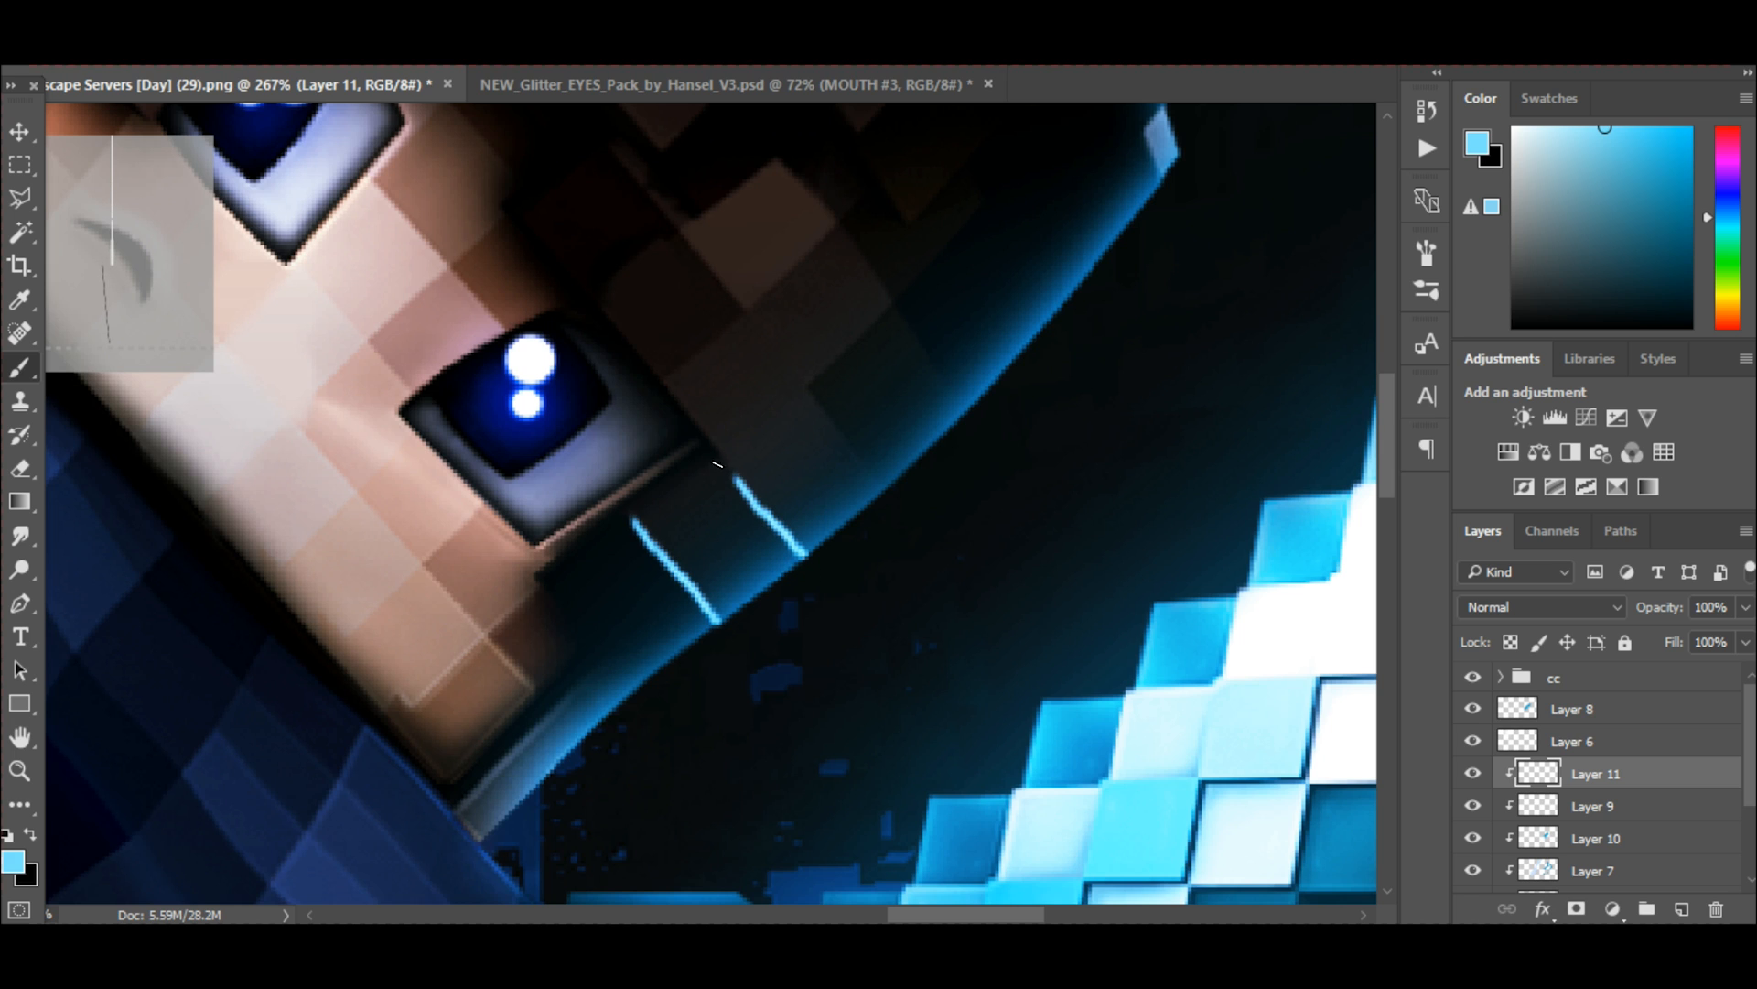
left_click_drag(886, 487, 798, 384)
scroll(878, 412, "up", 2)
left_click_drag(970, 446, 881, 357)
key("ctrl+z")
left_click_drag(981, 437, 889, 327)
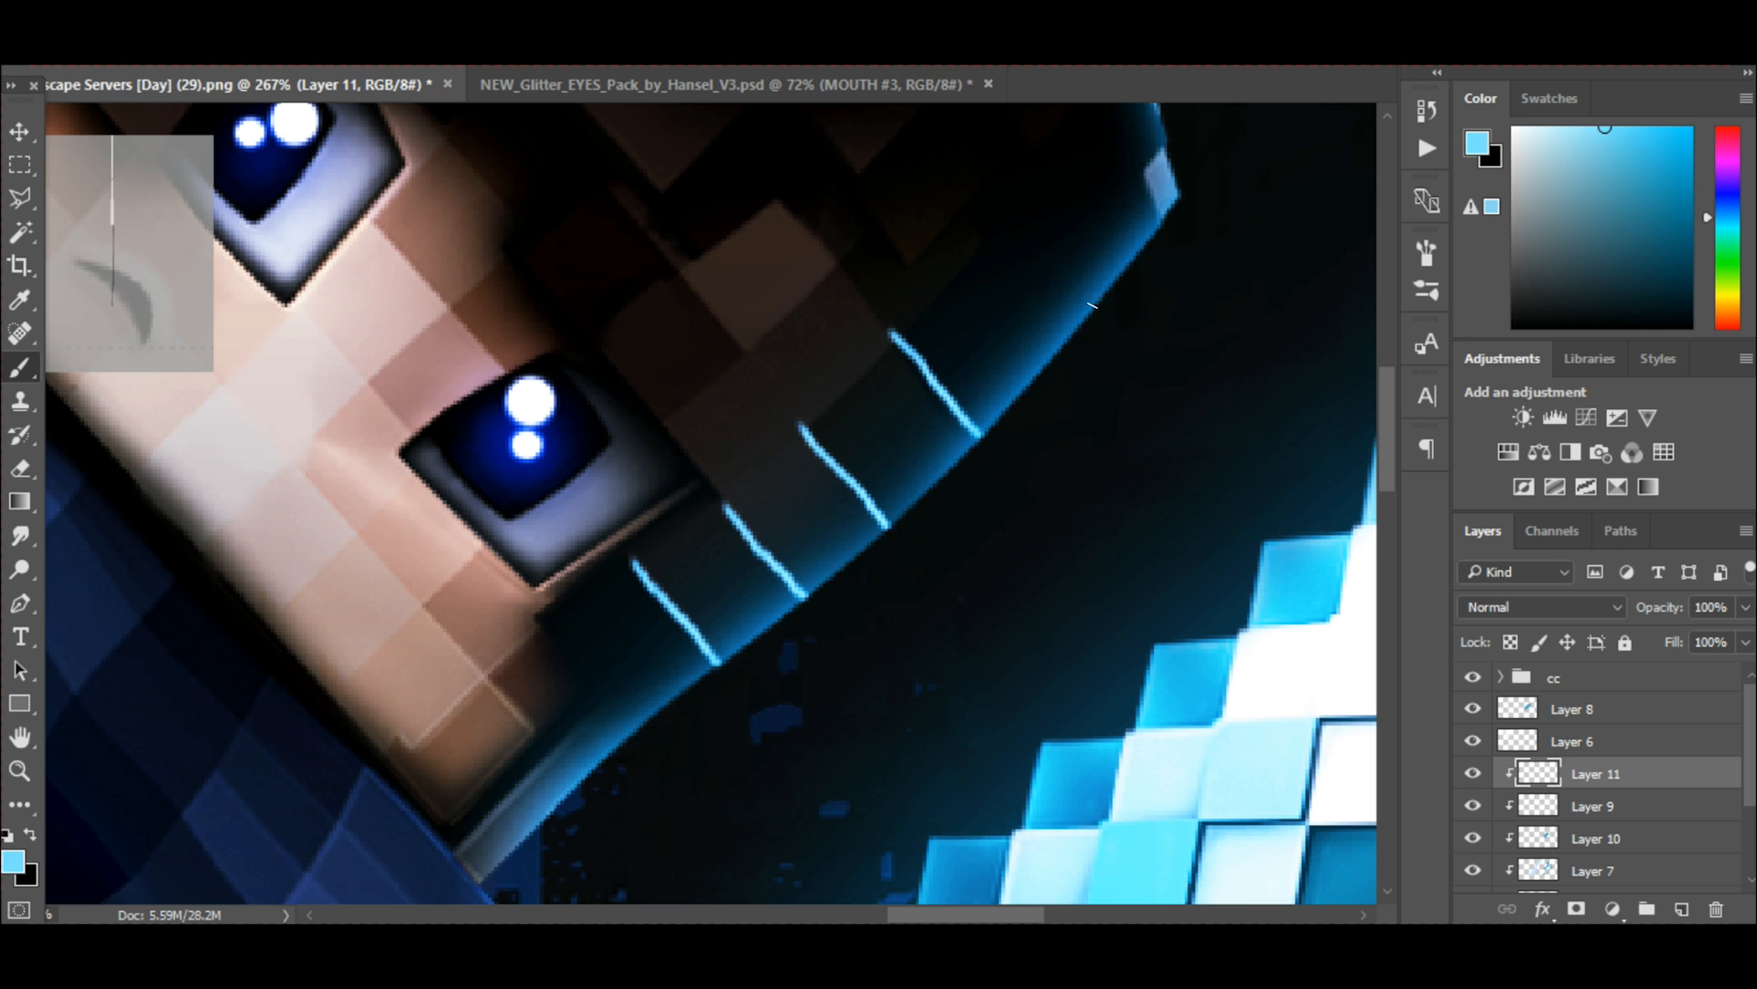
Add another cross line near the head's corner and trace the sword-facing rim with a thin light blue line.
scroll(655, 570, "down", 6)
left_click_drag(652, 489, 871, 315)
scroll(933, 394, "up", 7)
left_click_drag(817, 500, 1143, 164)
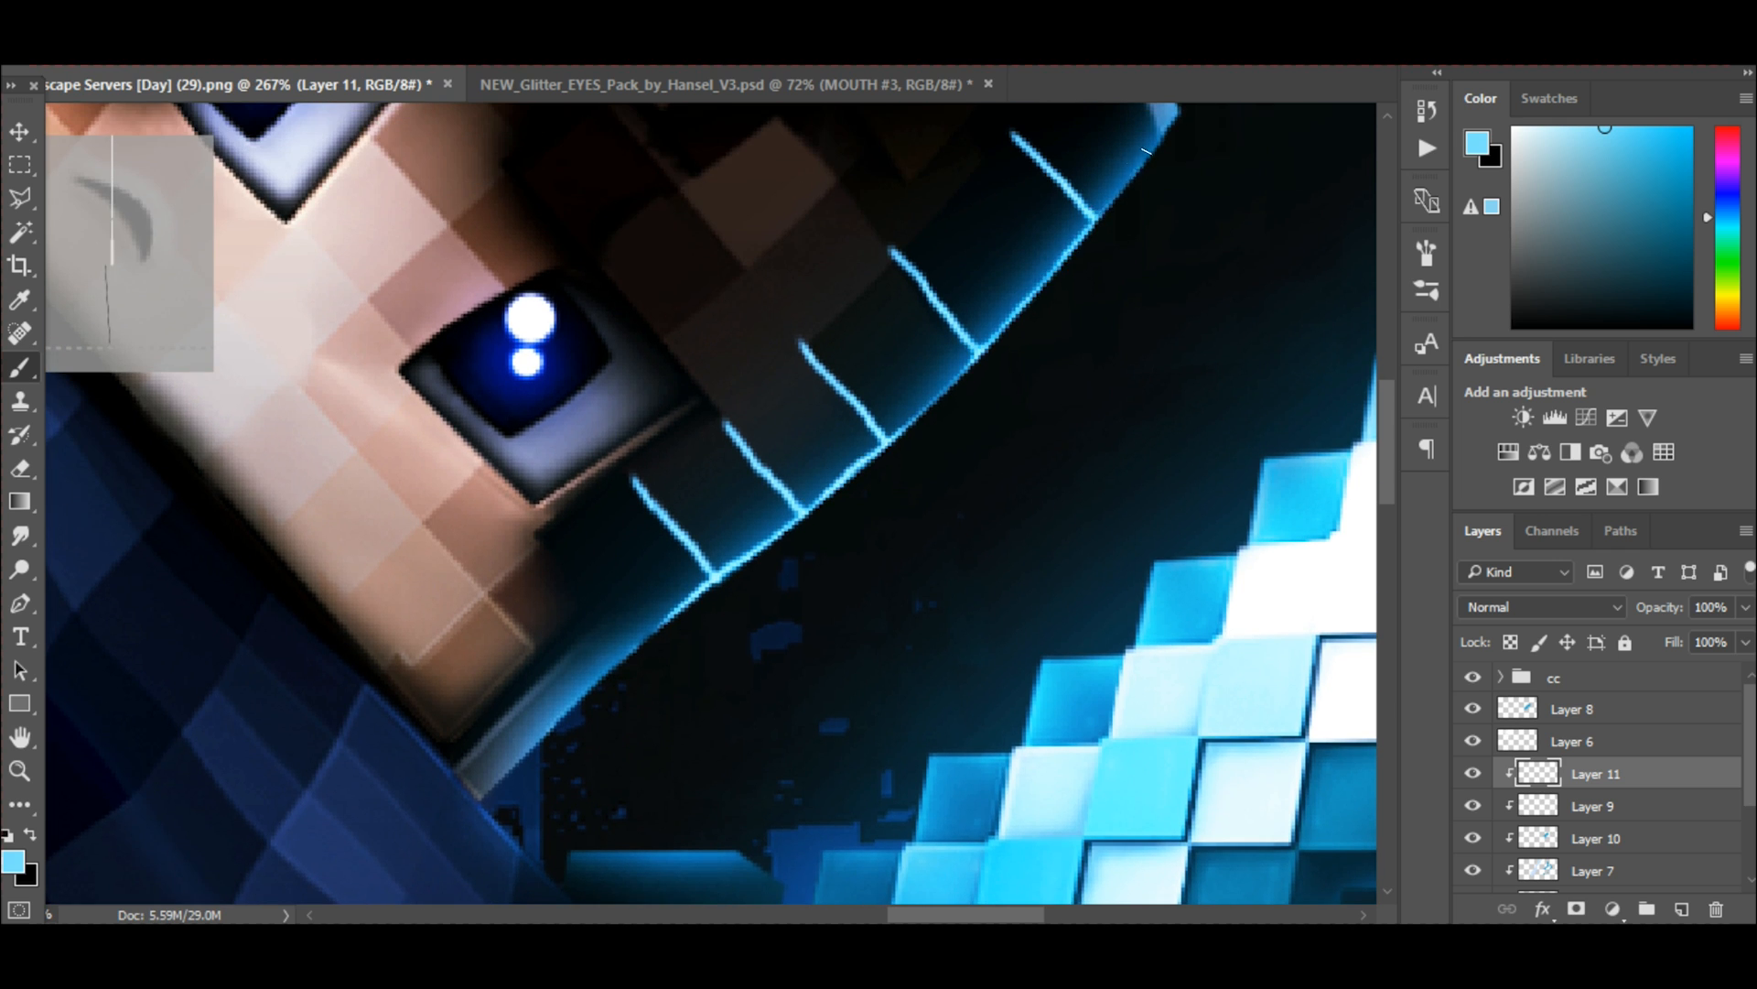
scroll(649, 425, "down", 10)
left_click_drag(621, 456, 476, 582)
key("ctrl+z")
left_click_drag(712, 370, 613, 464)
scroll(677, 540, "down", 2)
left_click_drag(741, 605, 571, 604)
scroll(961, 549, "up", 6)
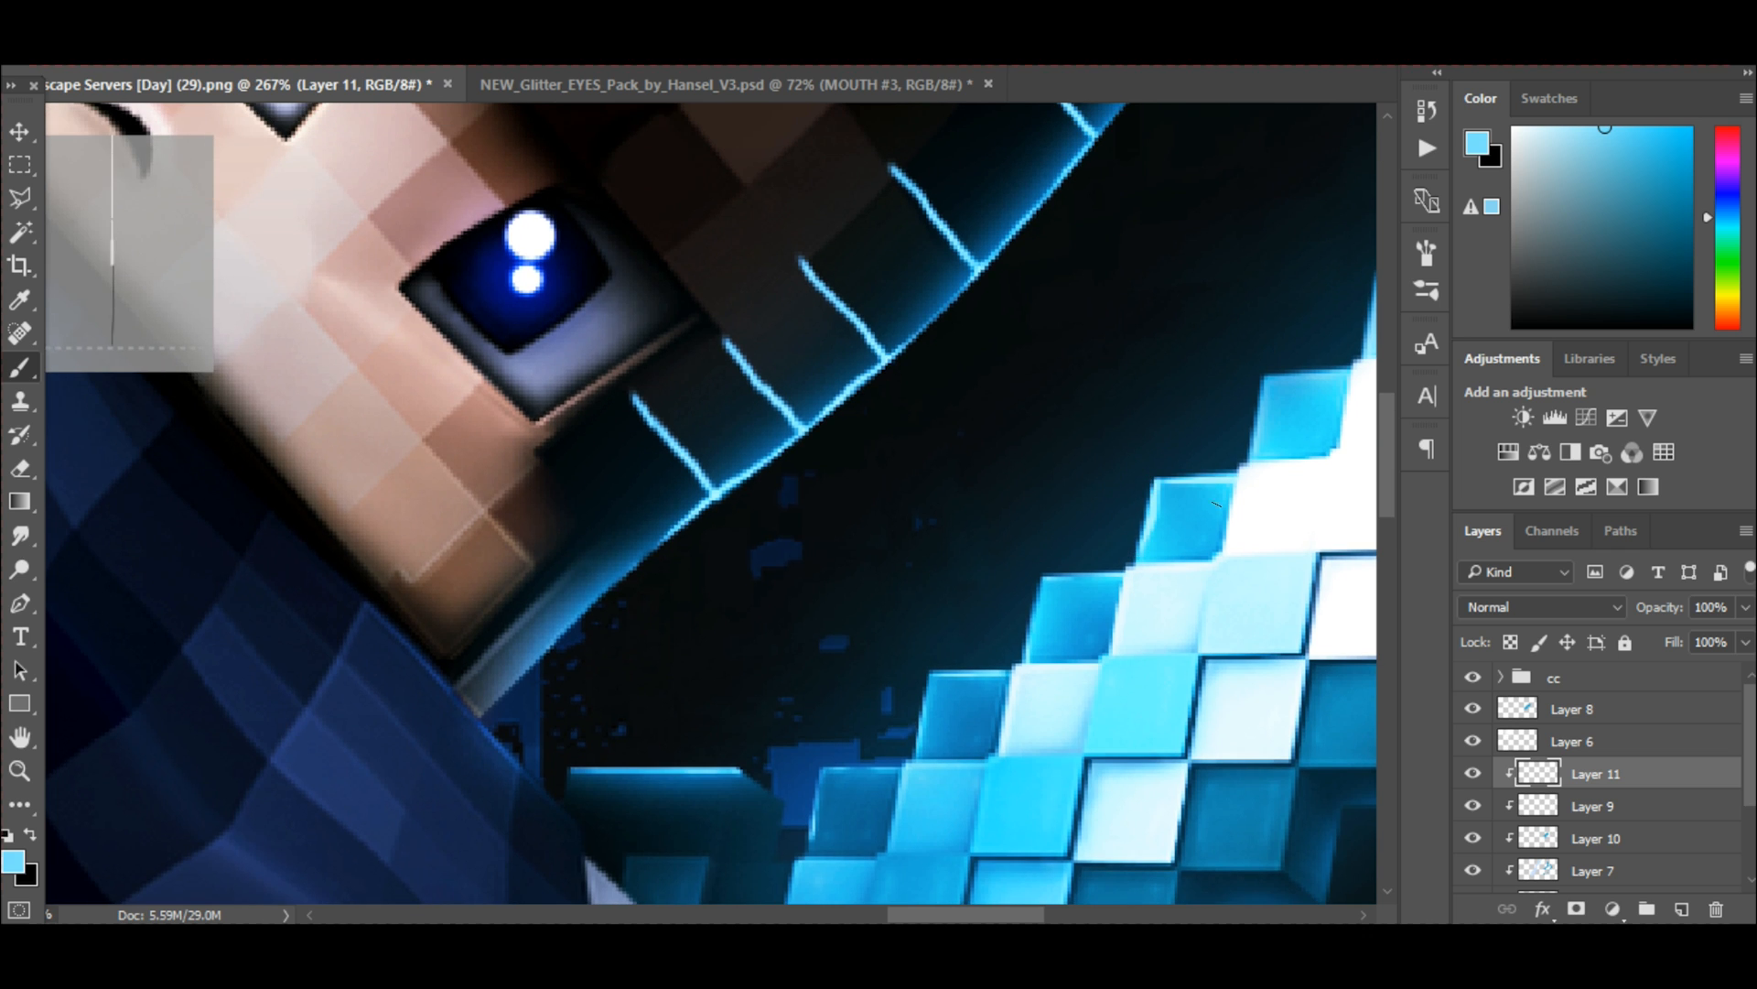
Extend the light blue line work with short strokes around the upper outer rim of the head.
scroll(1217, 504, "up", 3)
scroll(1217, 503, "right", 7)
key("ctrl+z")
left_click_drag(869, 542, 960, 454)
mouse_move(985, 421)
left_mouse_down()
mouse_move(996, 348)
mouse_move(1198, 365)
left_mouse_up()
key("ctrl+z")
scroll(1199, 494, "up", 3)
scroll(1203, 498, "down", 1)
scroll(1203, 498, "right", 8)
left_click_drag(1058, 470, 1170, 471)
key("ctrl+z")
scroll(949, 583, "down", 8)
scroll(949, 549, "left", 8)
scroll(915, 531, "down", 5)
scroll(824, 476, "down", 4)
scroll(1002, 392, "up", 3)
left_click_drag(975, 390, 988, 316)
left_click_drag(893, 376, 905, 324)
Draw a light blue line parallel to the head's rim across the seam strokes to form a grid.
scroll(796, 568, "left", 8)
scroll(747, 660, "up", 3)
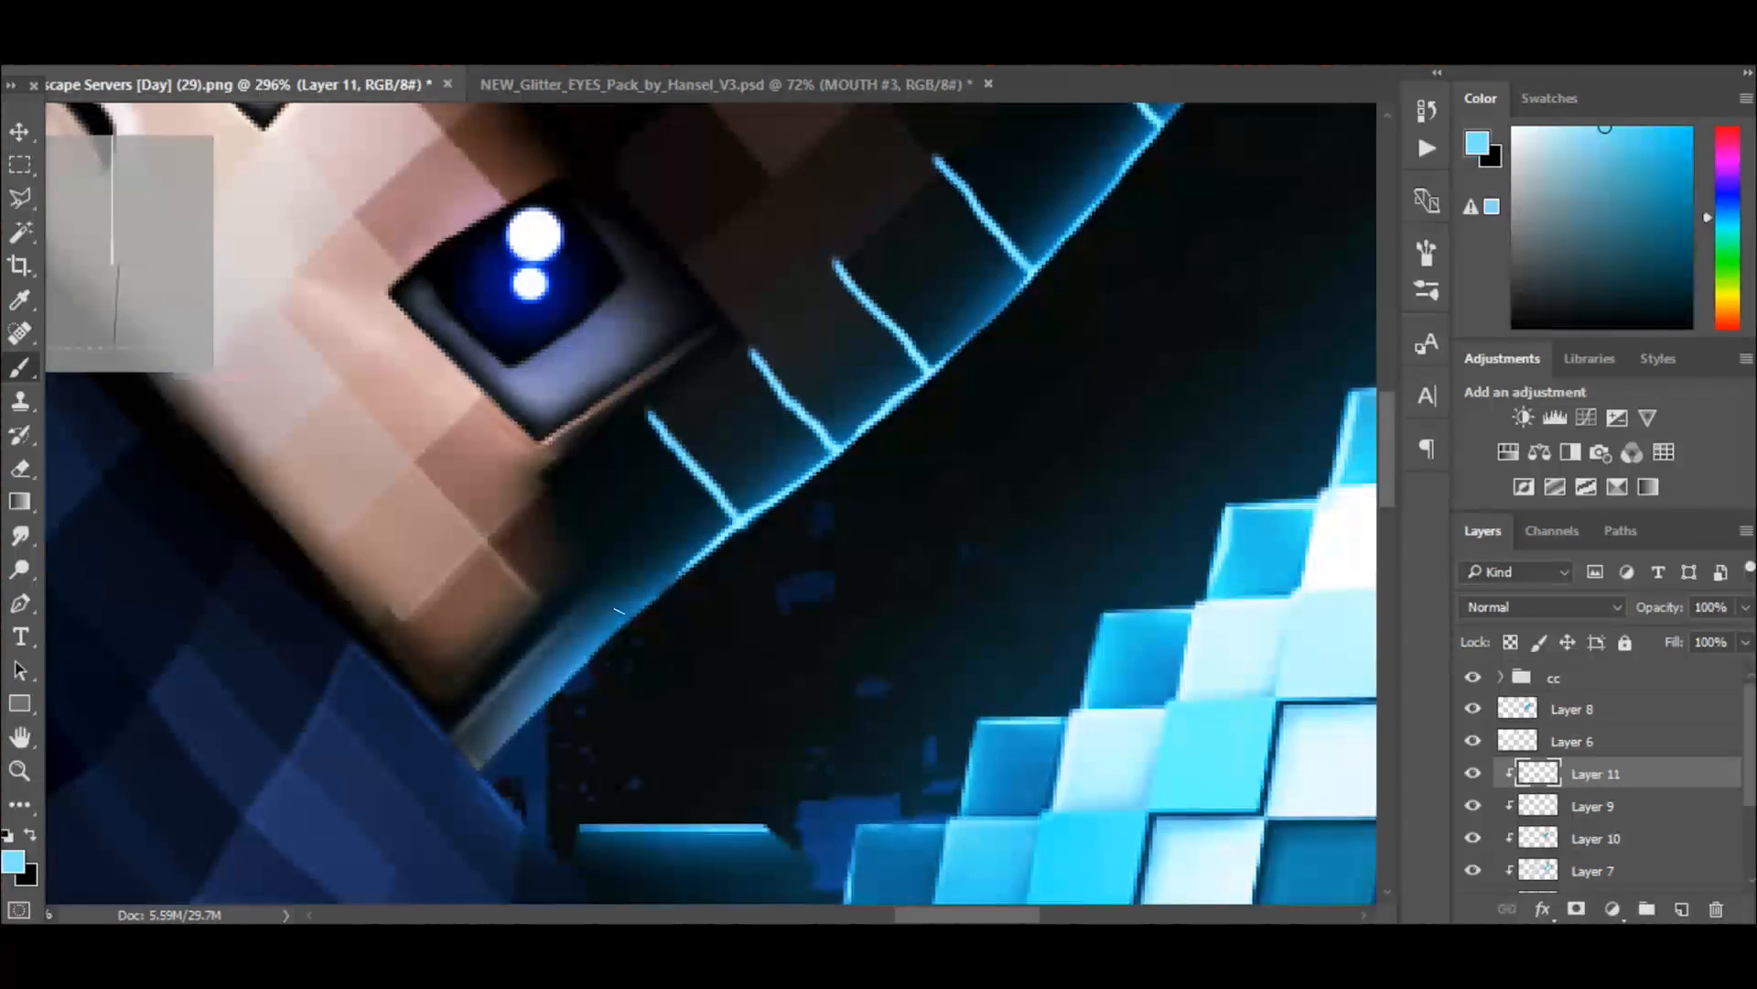
scroll(915, 549, "up", 6)
scroll(1053, 513, "down", 4)
left_click_drag(1156, 327, 1019, 478)
key("ctrl+z")
left_click_drag(1157, 301, 762, 666)
key("ctrl+z")
left_click_drag(1182, 328, 778, 693)
Paint short light blue lines across the brown strip beside the jacket's white trim near the sword.
scroll(815, 693, "down", 9)
scroll(809, 667, "up", 7)
left_click_drag(776, 622, 884, 685)
scroll(851, 604, "up", 2)
left_click_drag(752, 498, 862, 538)
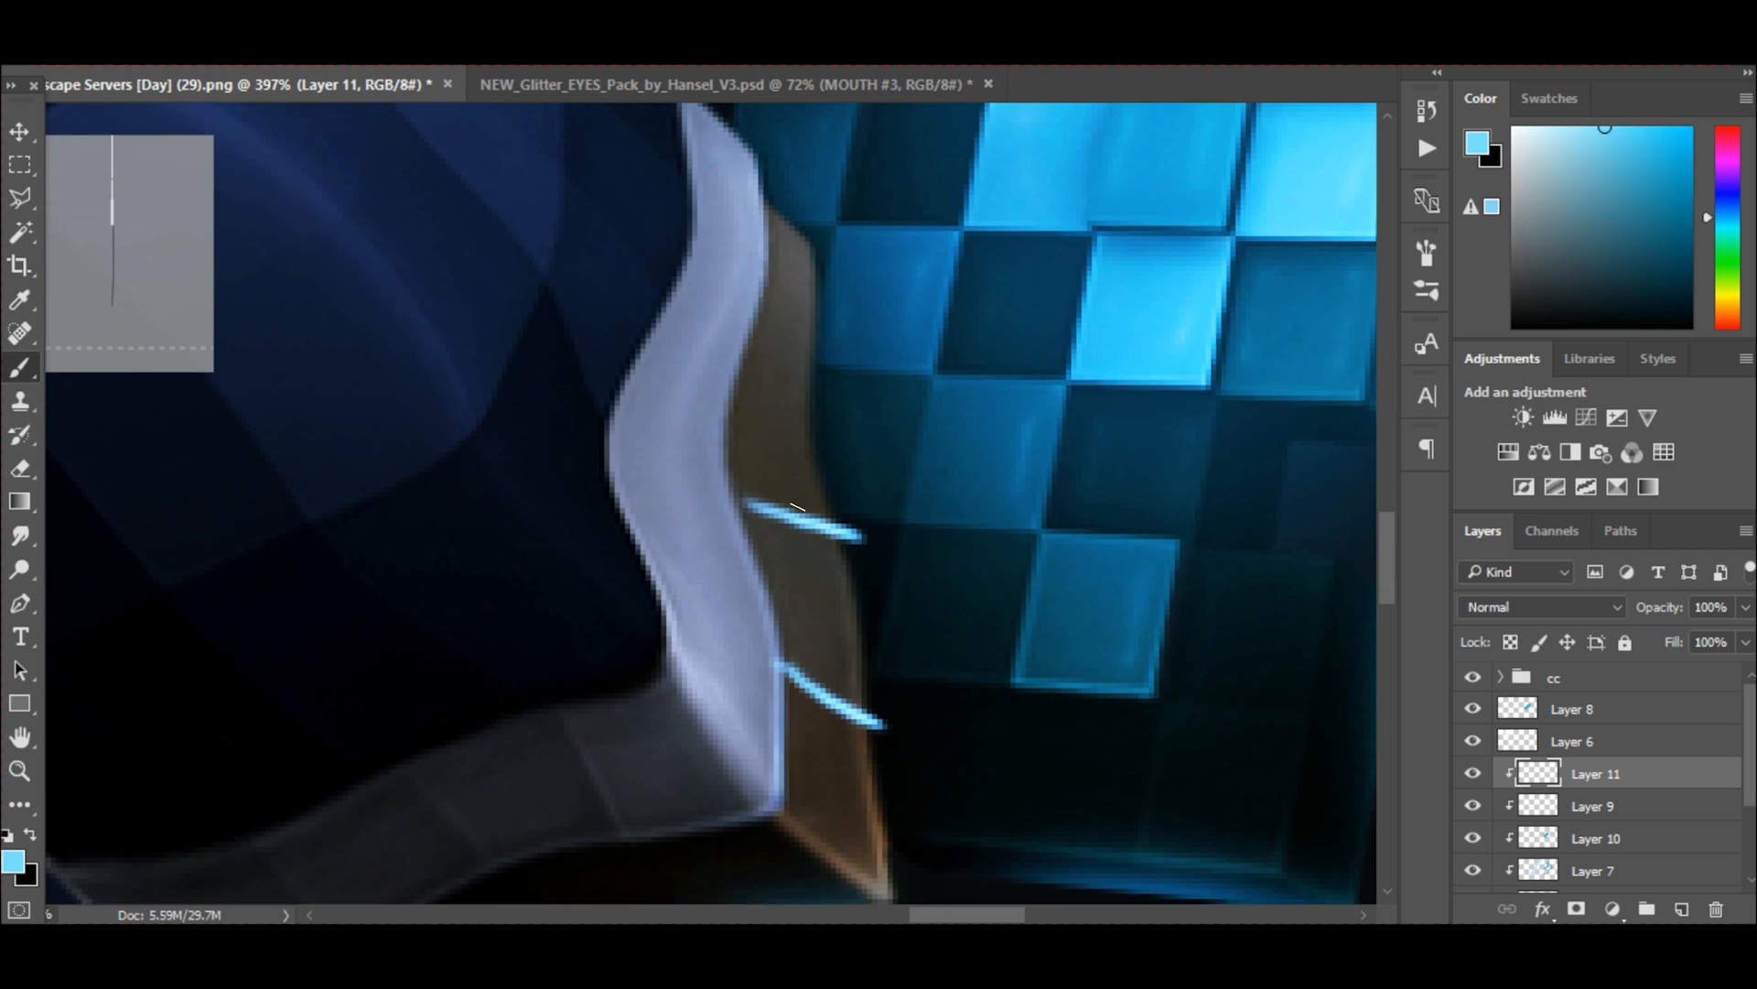
left_click_drag(730, 378, 798, 392)
scroll(834, 481, "down", 6)
scroll(817, 458, "up", 6)
Draw light blue lines along and across the dark blue jacket blocks beside the white trim.
mouse_move(688, 511)
left_mouse_down()
mouse_move(619, 417)
mouse_move(627, 263)
left_mouse_up()
scroll(659, 430, "up", 1)
left_click_drag(637, 634, 590, 531)
scroll(595, 540, "down", 3)
mouse_move(680, 734)
left_mouse_down()
mouse_move(535, 552)
mouse_move(631, 151)
left_mouse_up()
left_click_drag(627, 258, 519, 151)
left_click_drag(590, 414, 463, 268)
left_click_drag(522, 516, 436, 363)
scroll(513, 366, "up", 2)
left_click_drag(598, 241, 534, 181)
scroll(677, 431, "down", 3)
Complete the light blue grid on the sword-facing part of the jacket with more cross strokes.
scroll(689, 446, "down", 2)
left_click_drag(694, 553, 759, 649)
left_click_drag(648, 348, 760, 467)
scroll(714, 412, "up", 1)
left_click_drag(706, 301, 746, 353)
left_click_drag(700, 188, 768, 225)
scroll(764, 293, "down", 20)
scroll(728, 242, "up", 14)
scroll(829, 408, "down", 6)
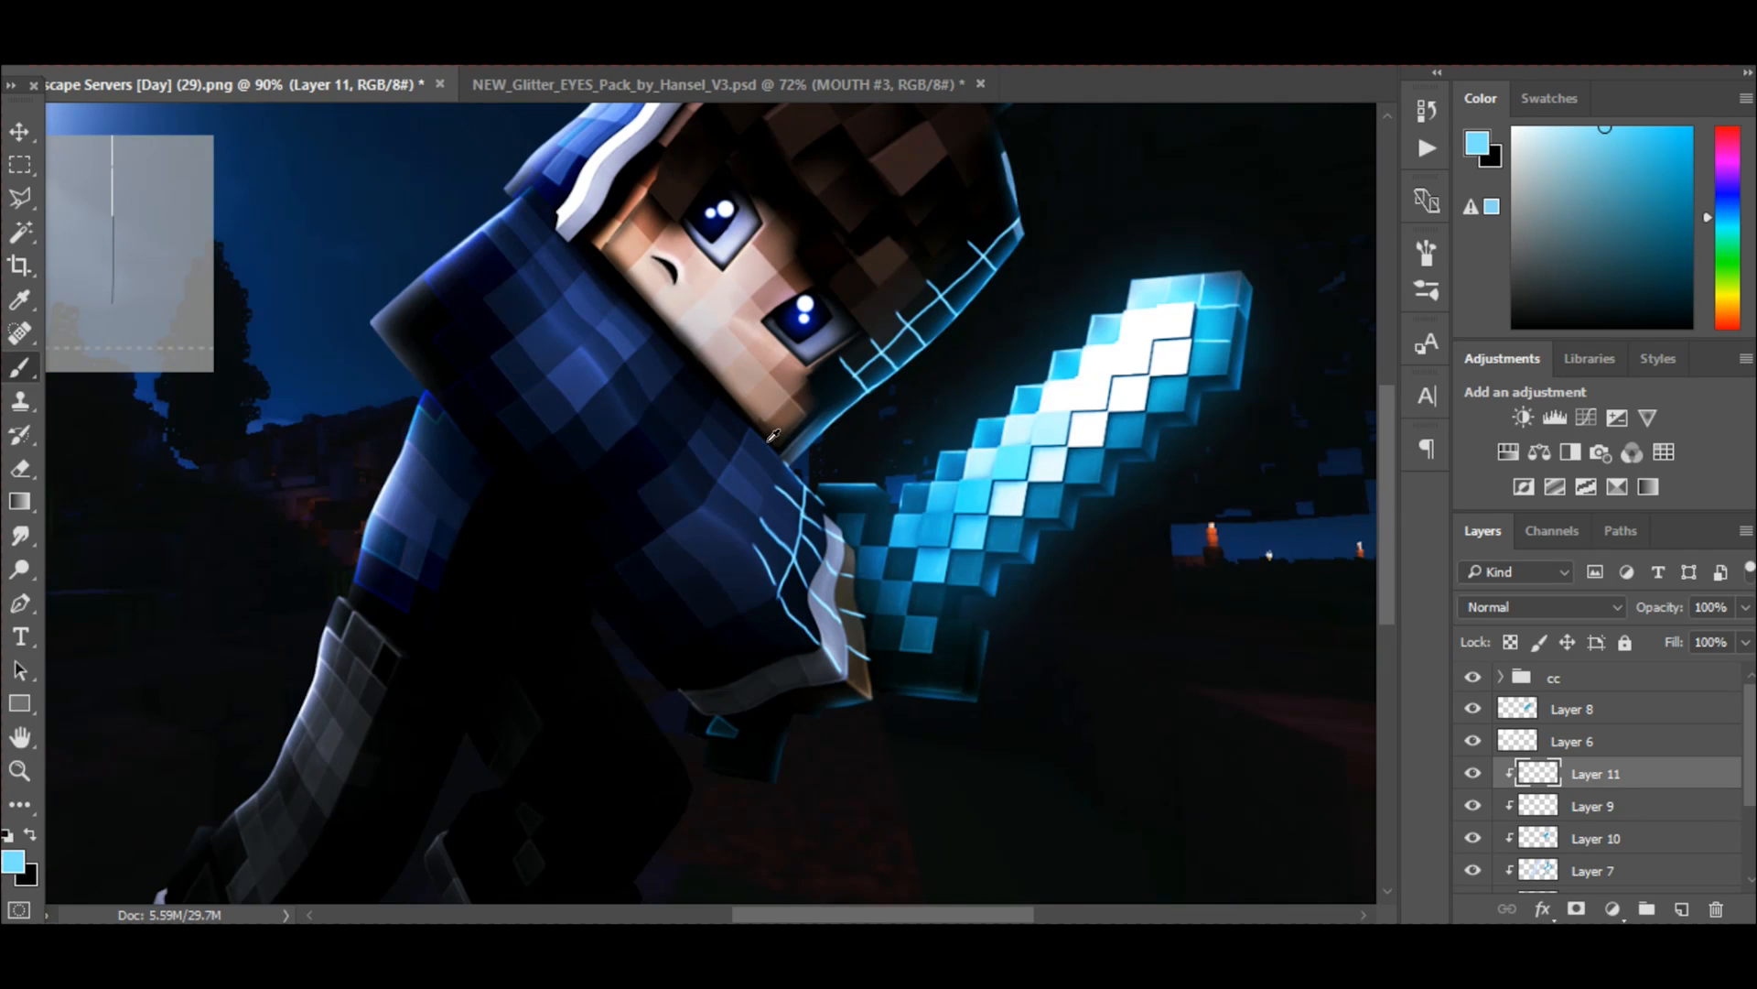
scroll(513, 449, "up", 1)
scroll(857, 428, "down", 9)
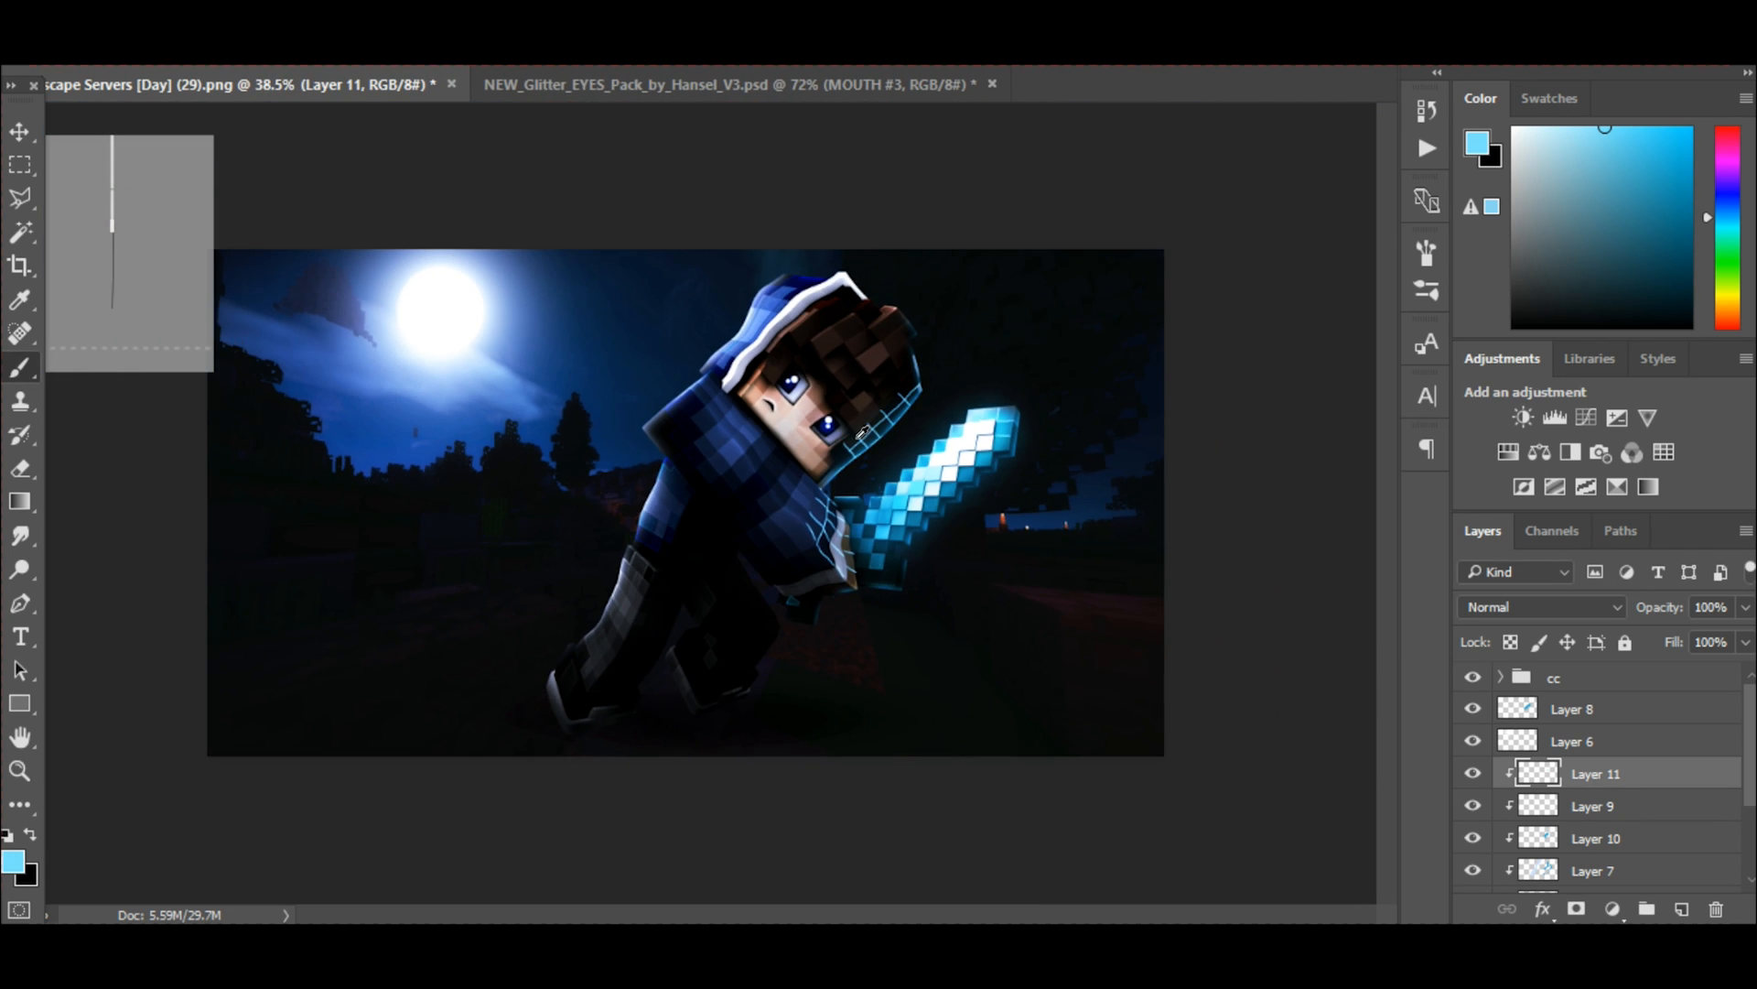
scroll(910, 453, "up", 4)
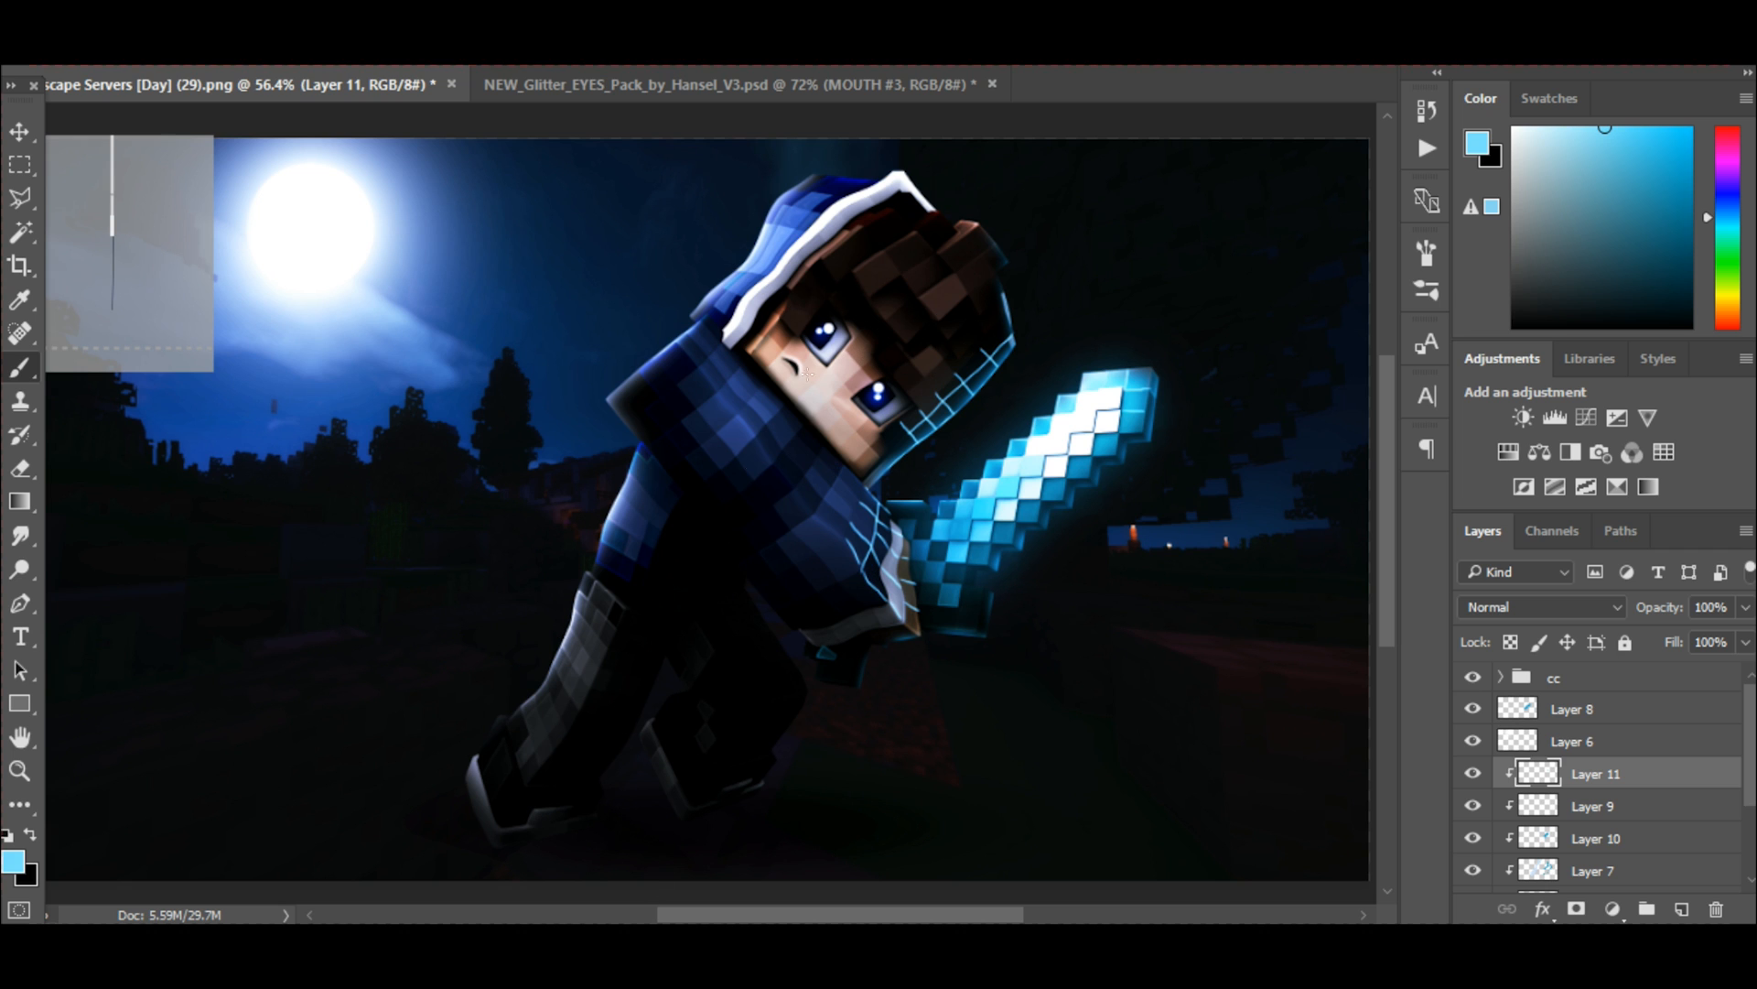
Set Layer 11's blending mode to Screen and reduce its opacity to 18%.
left_click_drag(720, 915, 798, 810)
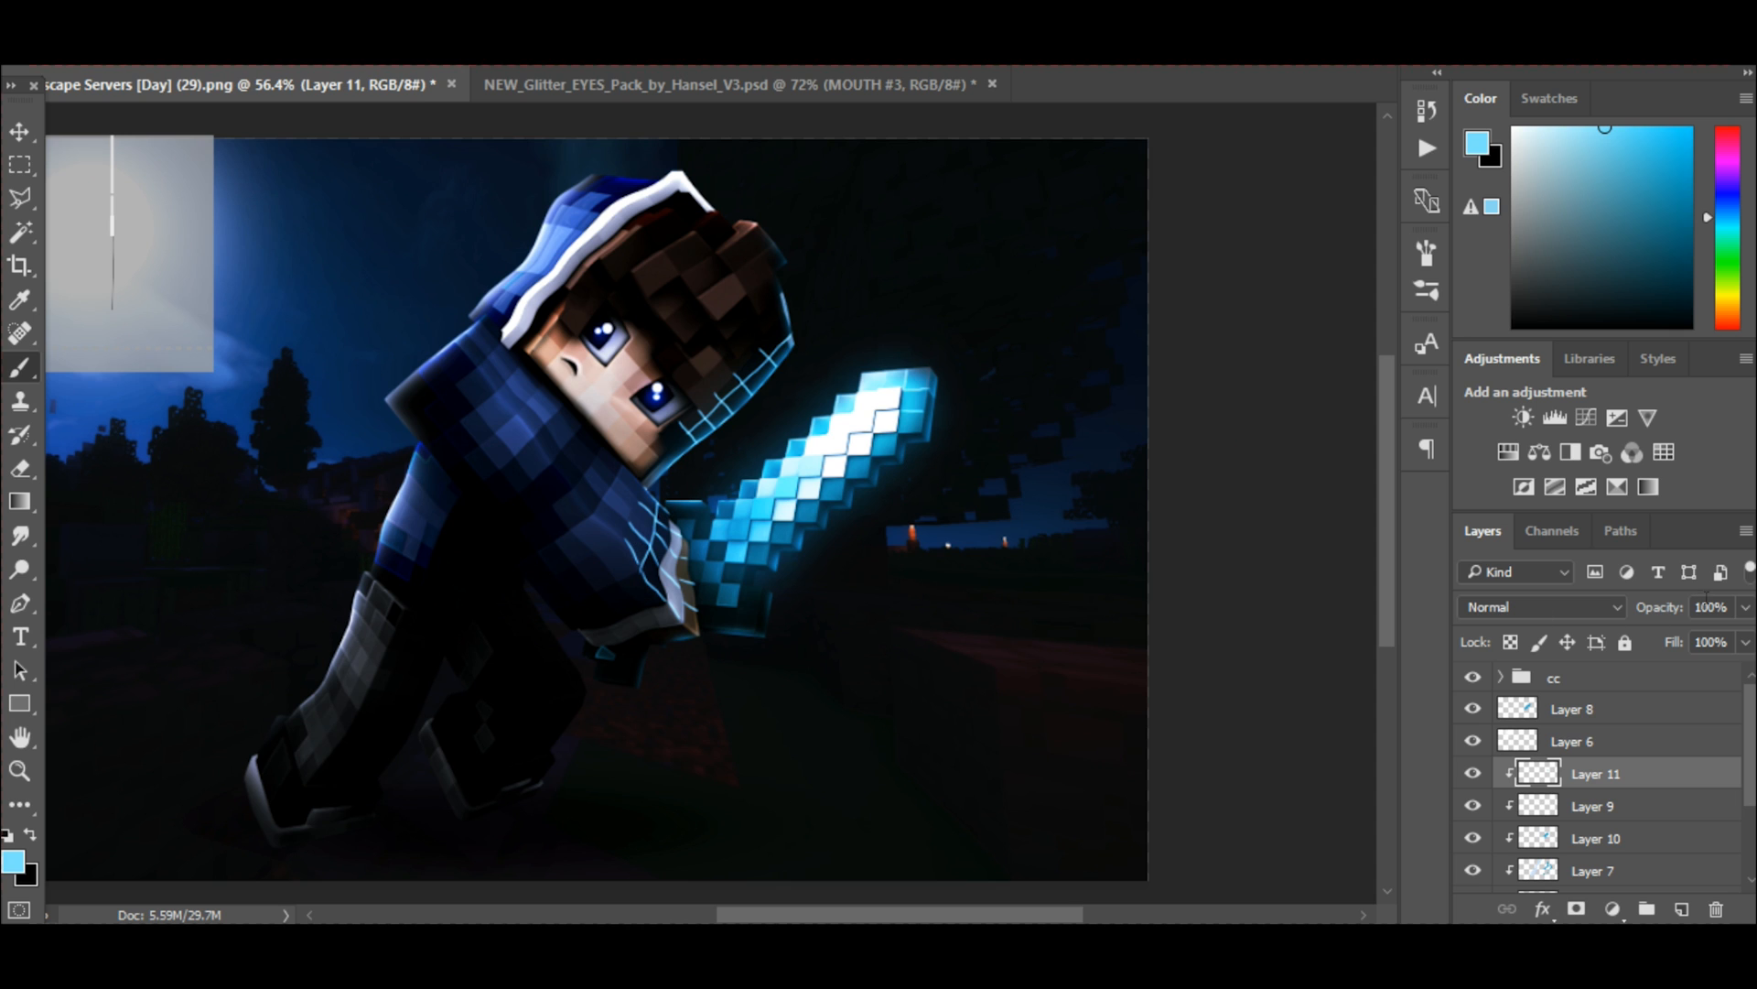
left_click(1745, 610)
left_click_drag(1652, 638, 1638, 642)
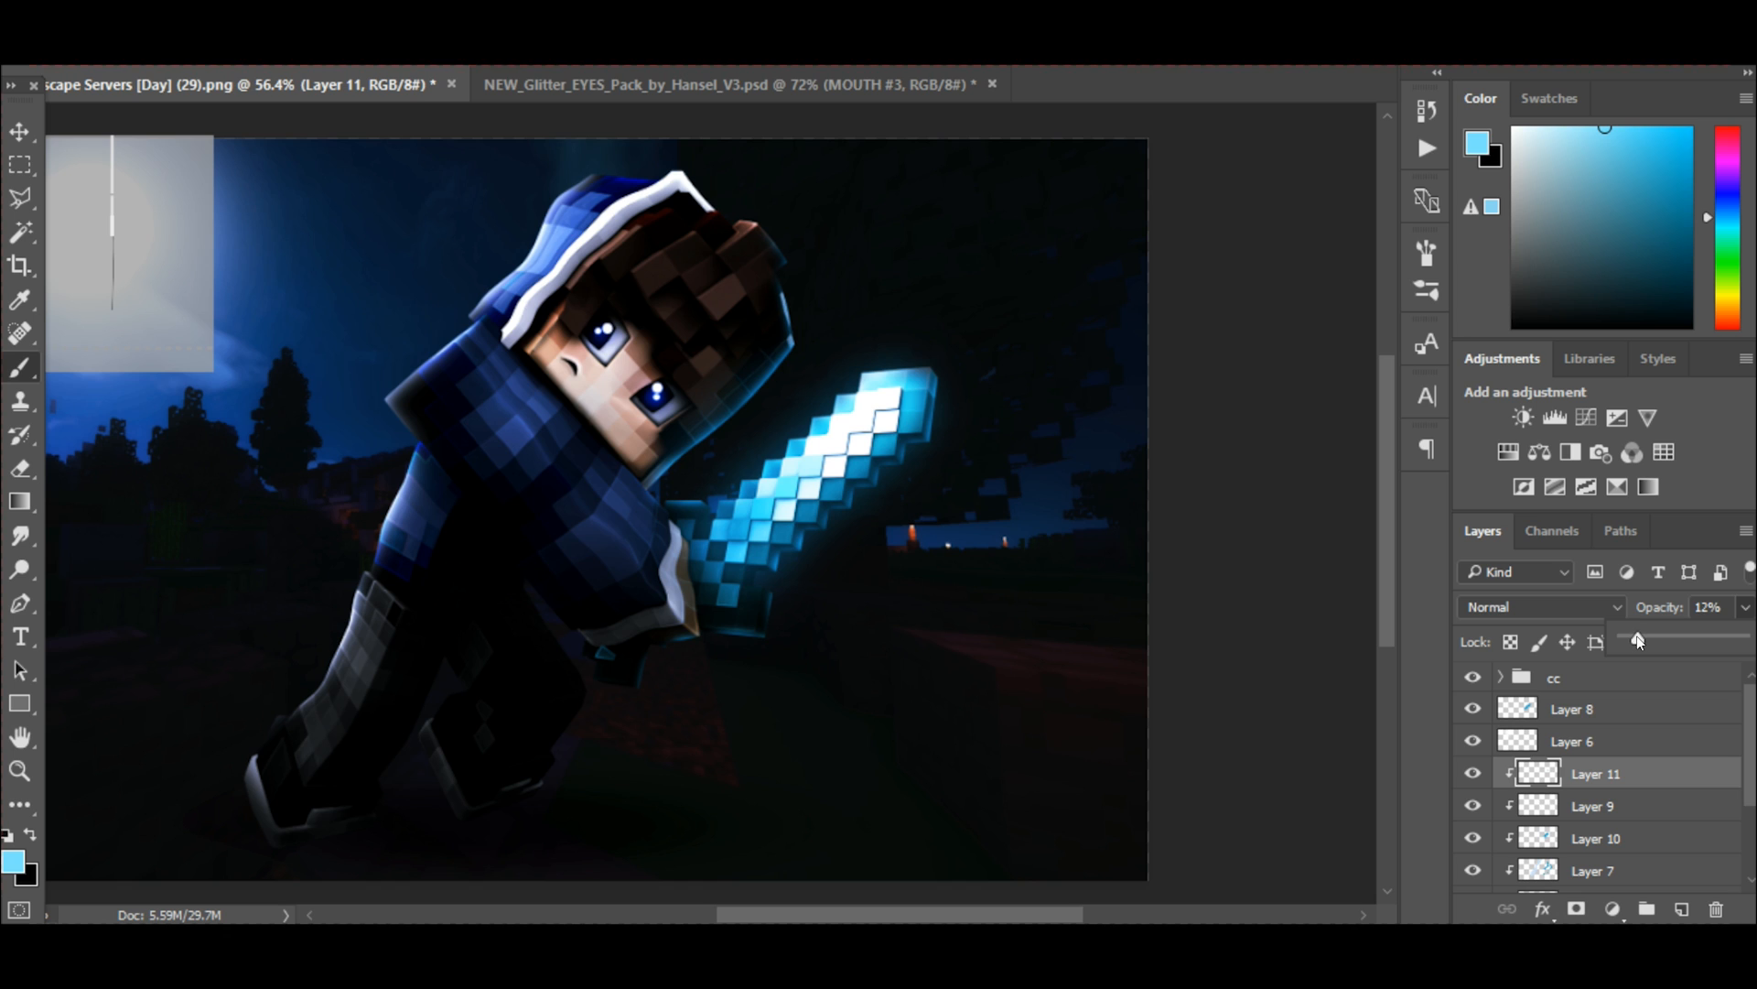
left_click(1556, 607)
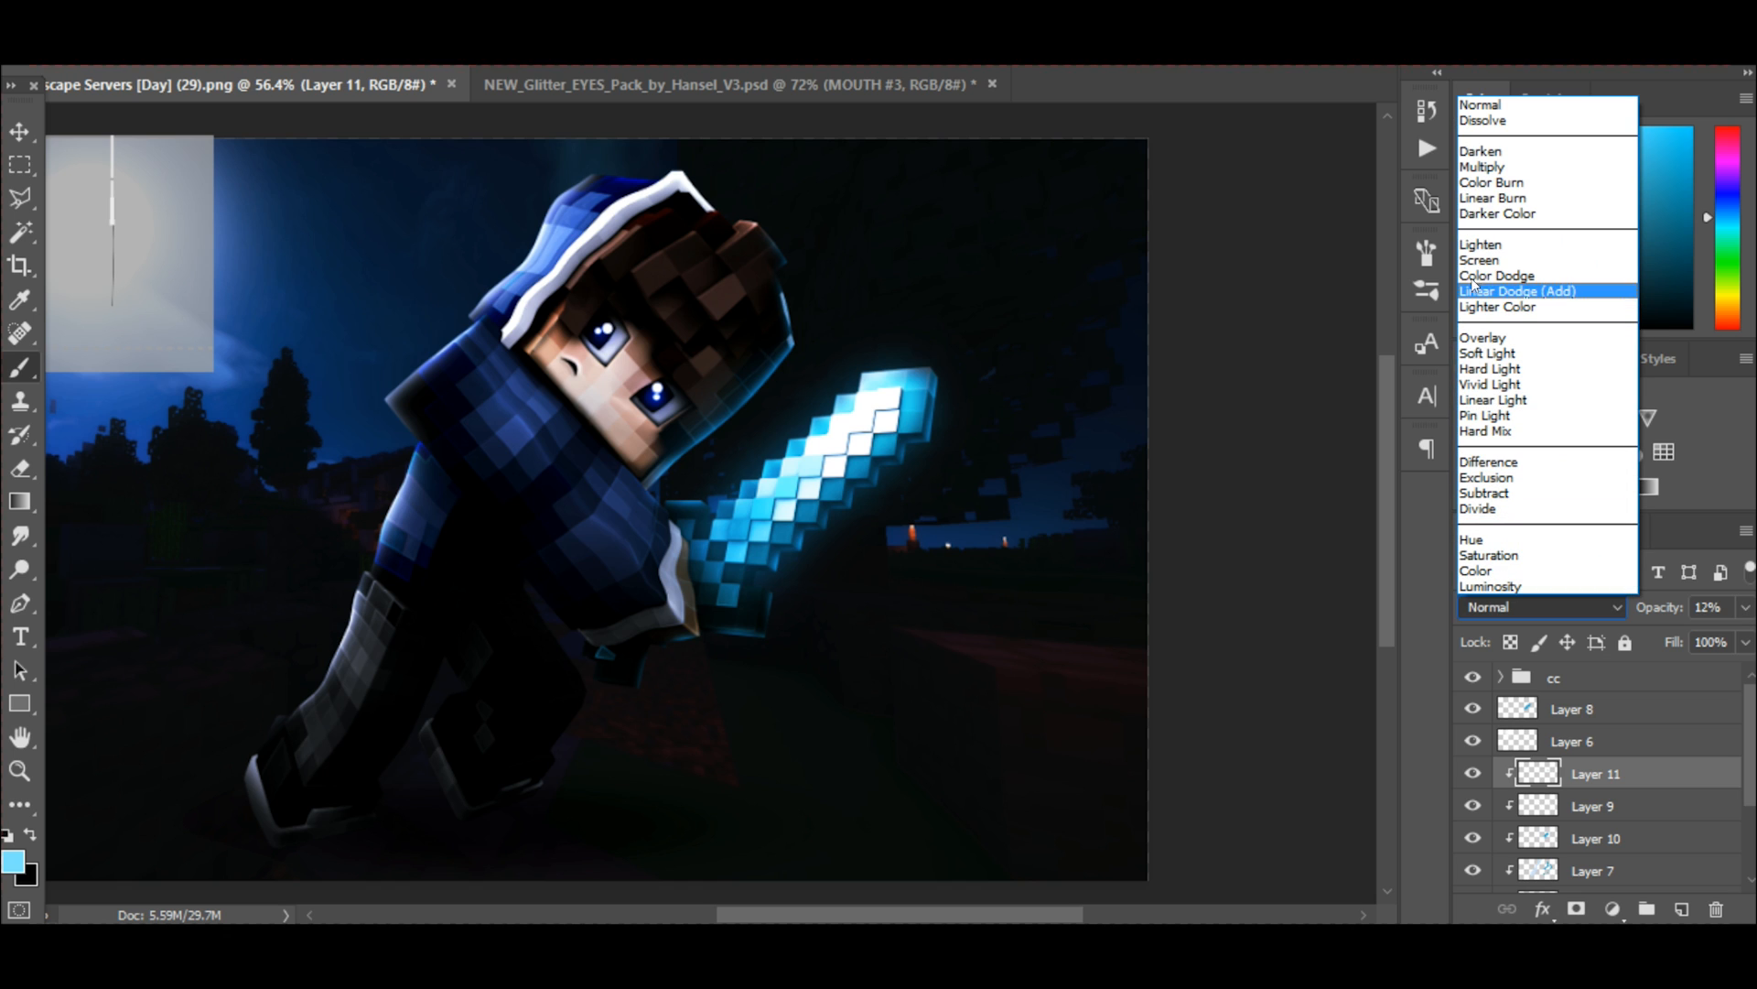
left_click(1480, 261)
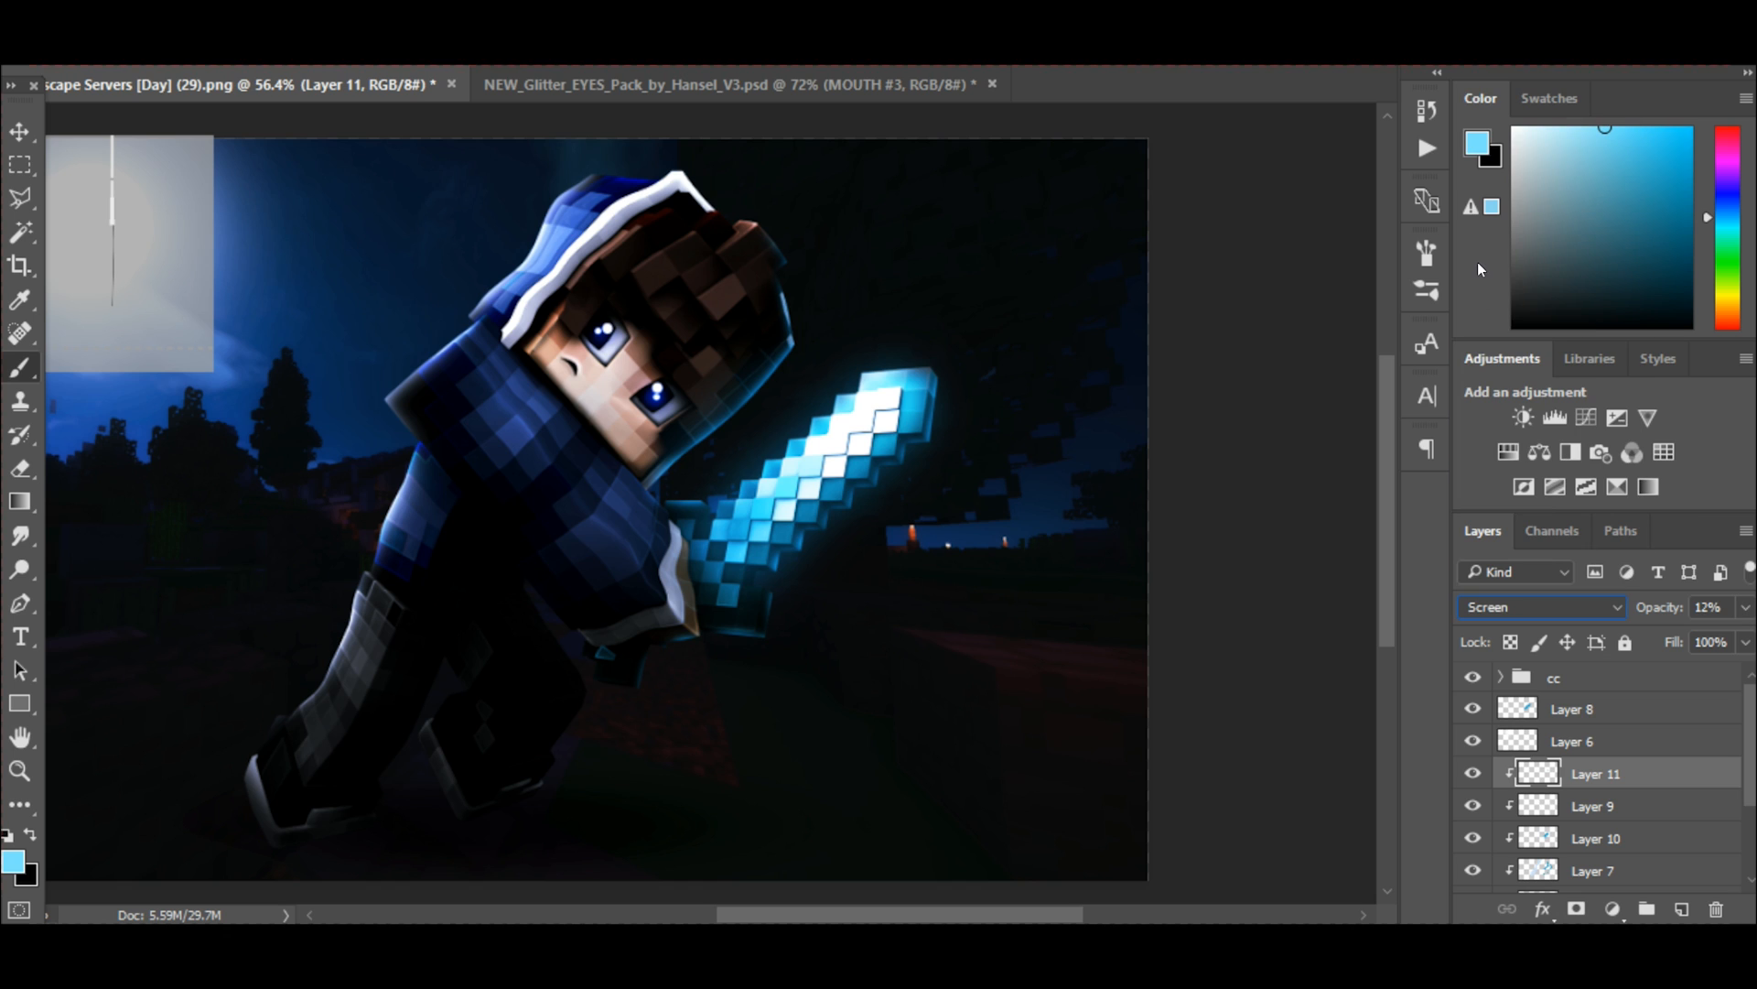
left_click(1744, 608)
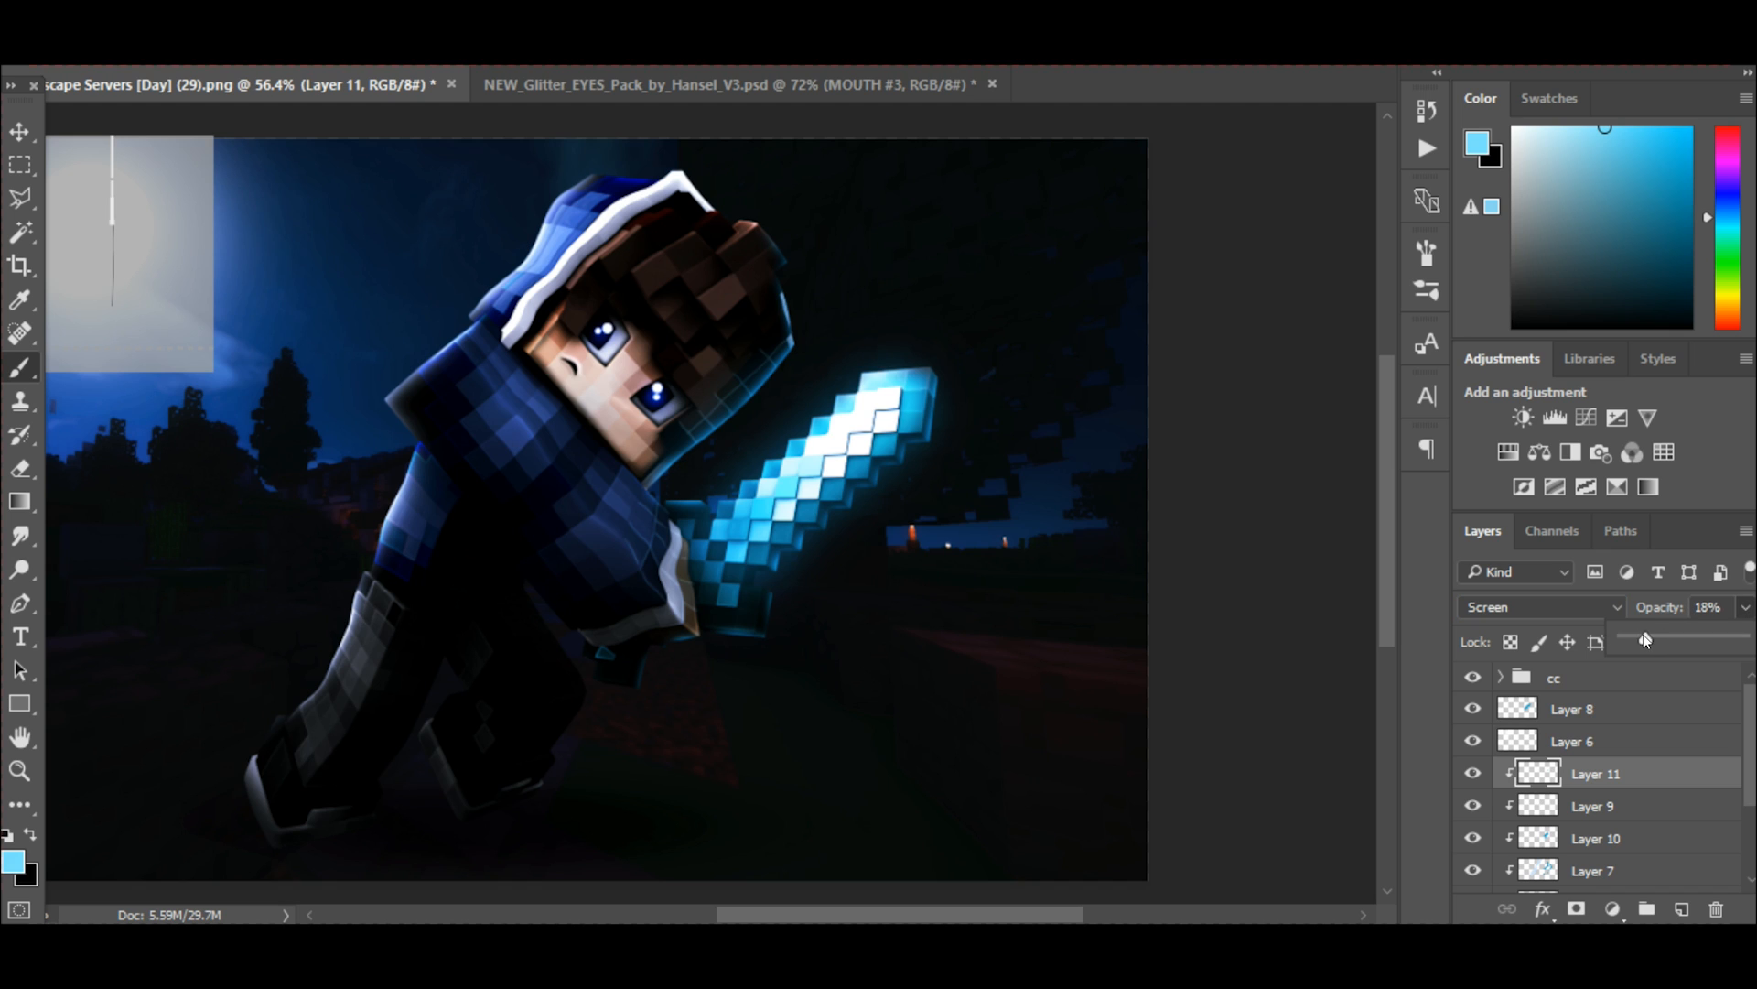
left_click_drag(1644, 633, 1645, 634)
Erase parts of Layer 11's light blue grid lines with a smaller soft eraser around the jacket and the hood beside the face.
left_click(20, 469)
scroll(568, 500, "up", 5)
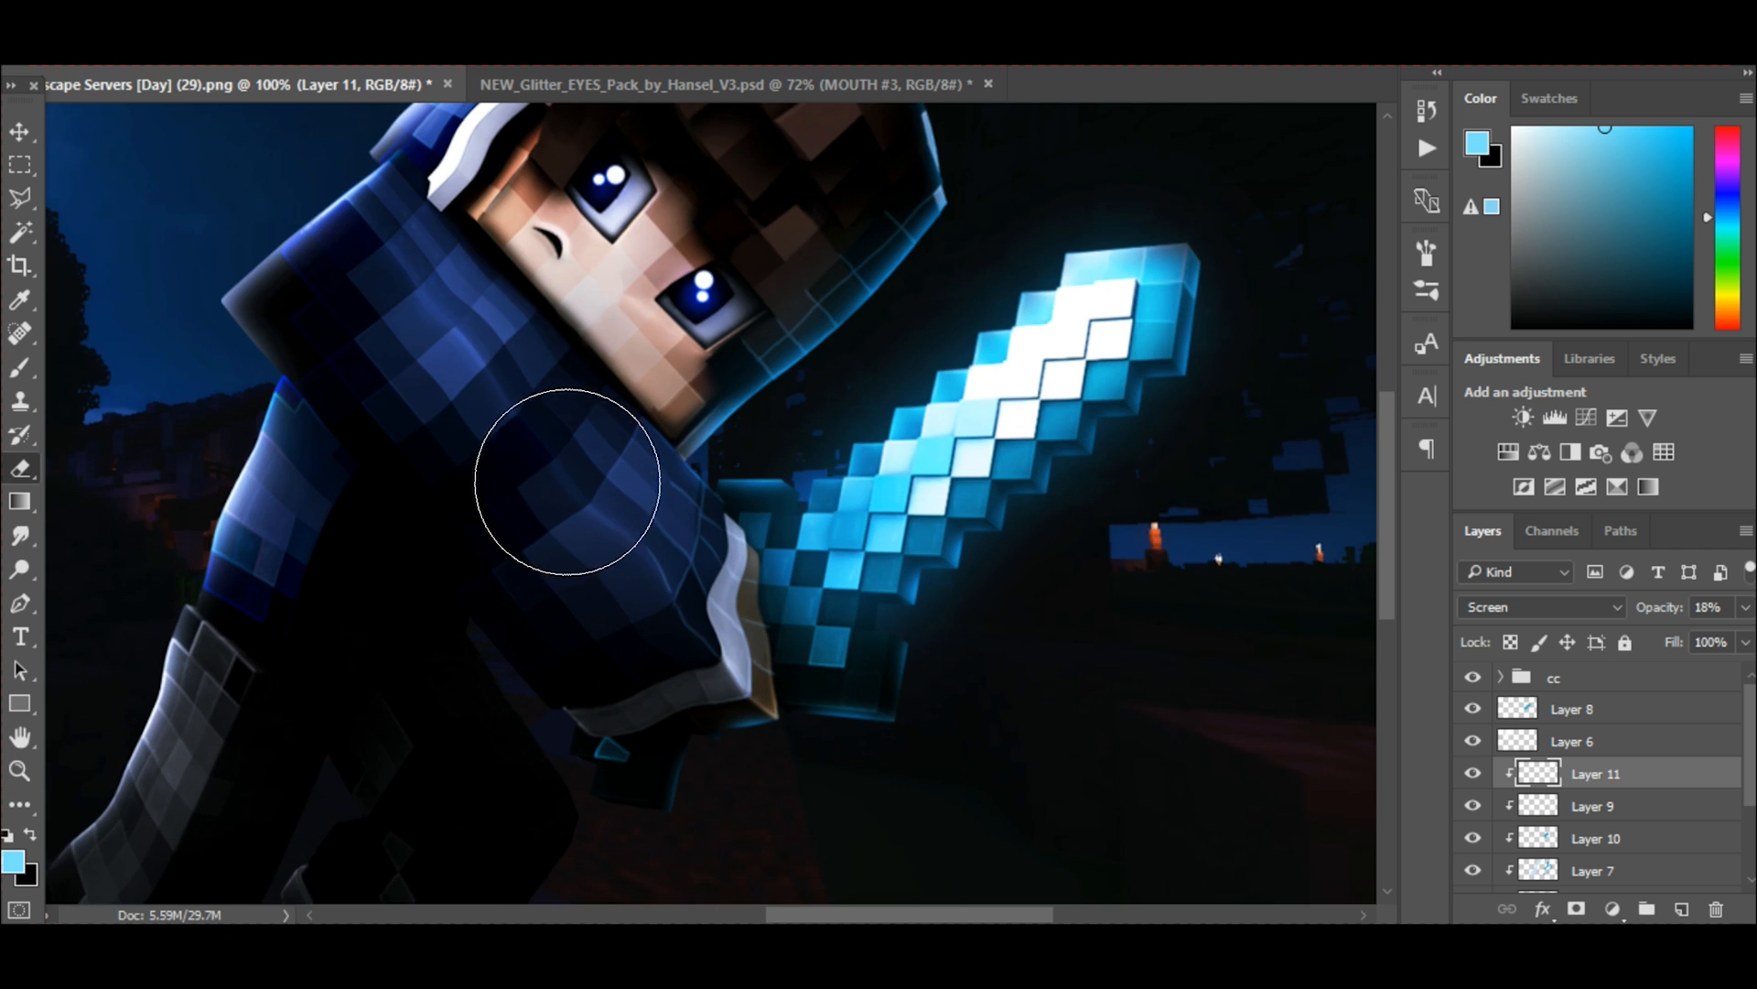
key("bracketleft")
key("bracketleft")
key("bracketleft")
key("bracketleft")
key("bracketleft")
key("bracketleft")
key("bracketleft")
key("bracketleft")
key("bracketleft")
key("bracketleft")
key("bracketleft")
key("bracketleft")
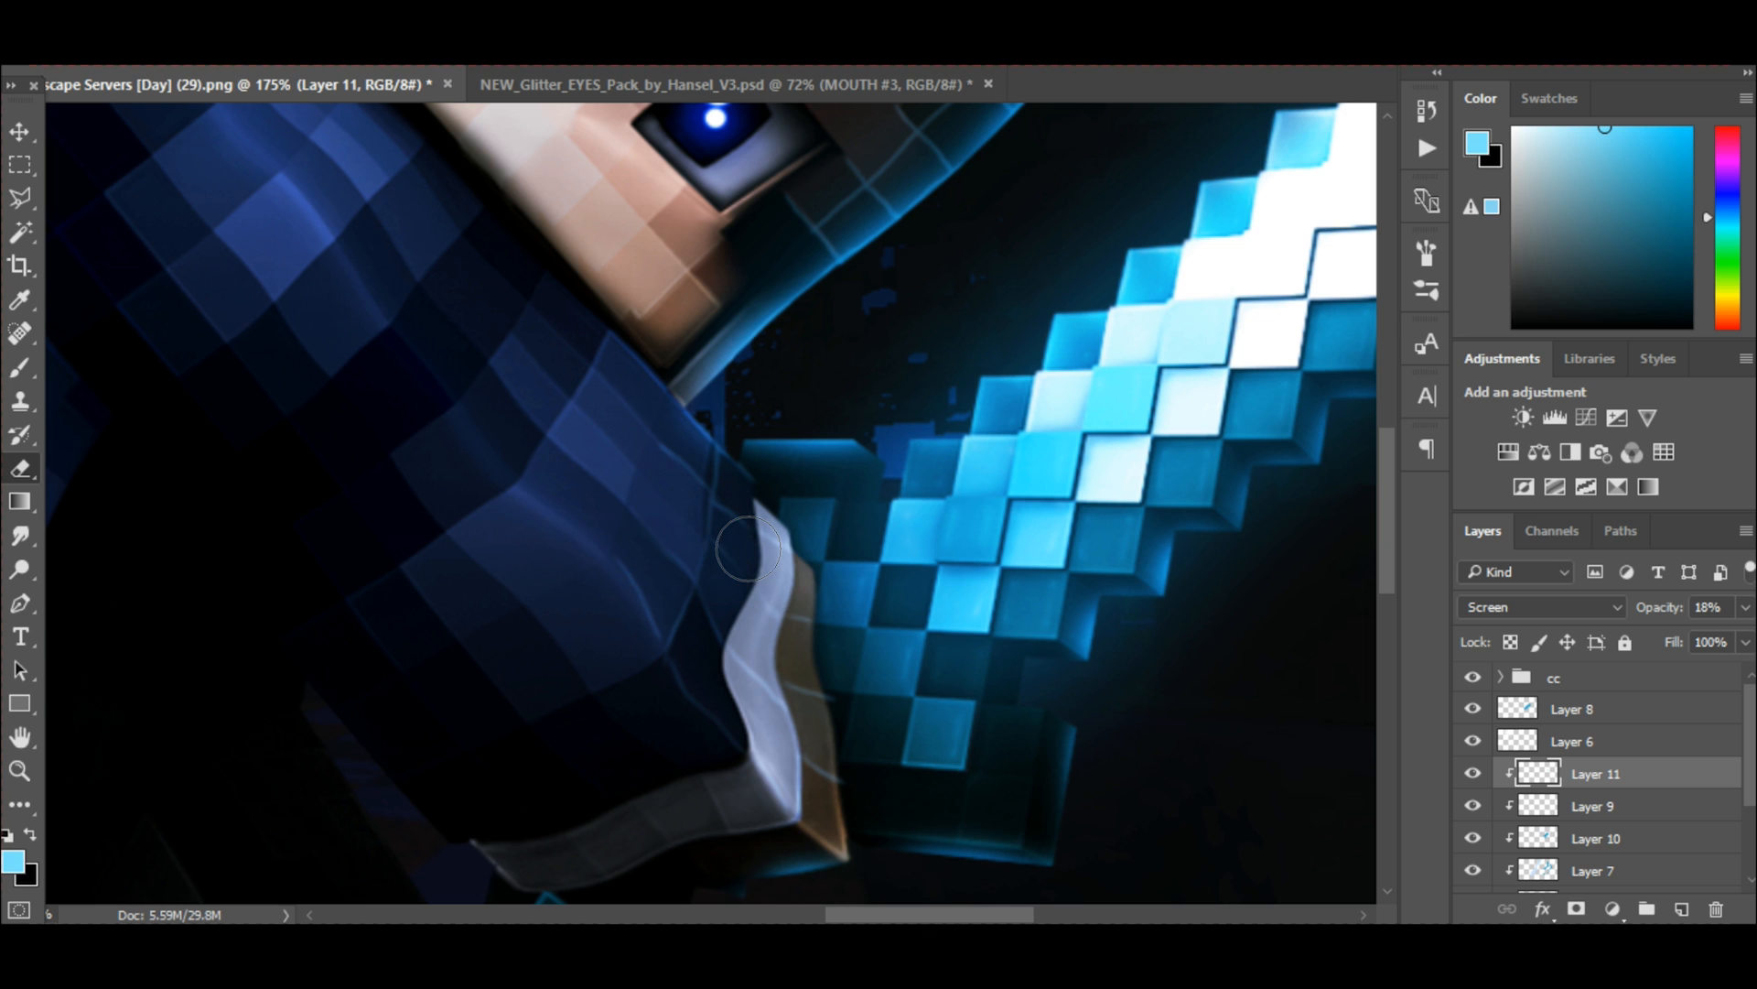
scroll(743, 710, "up", 4)
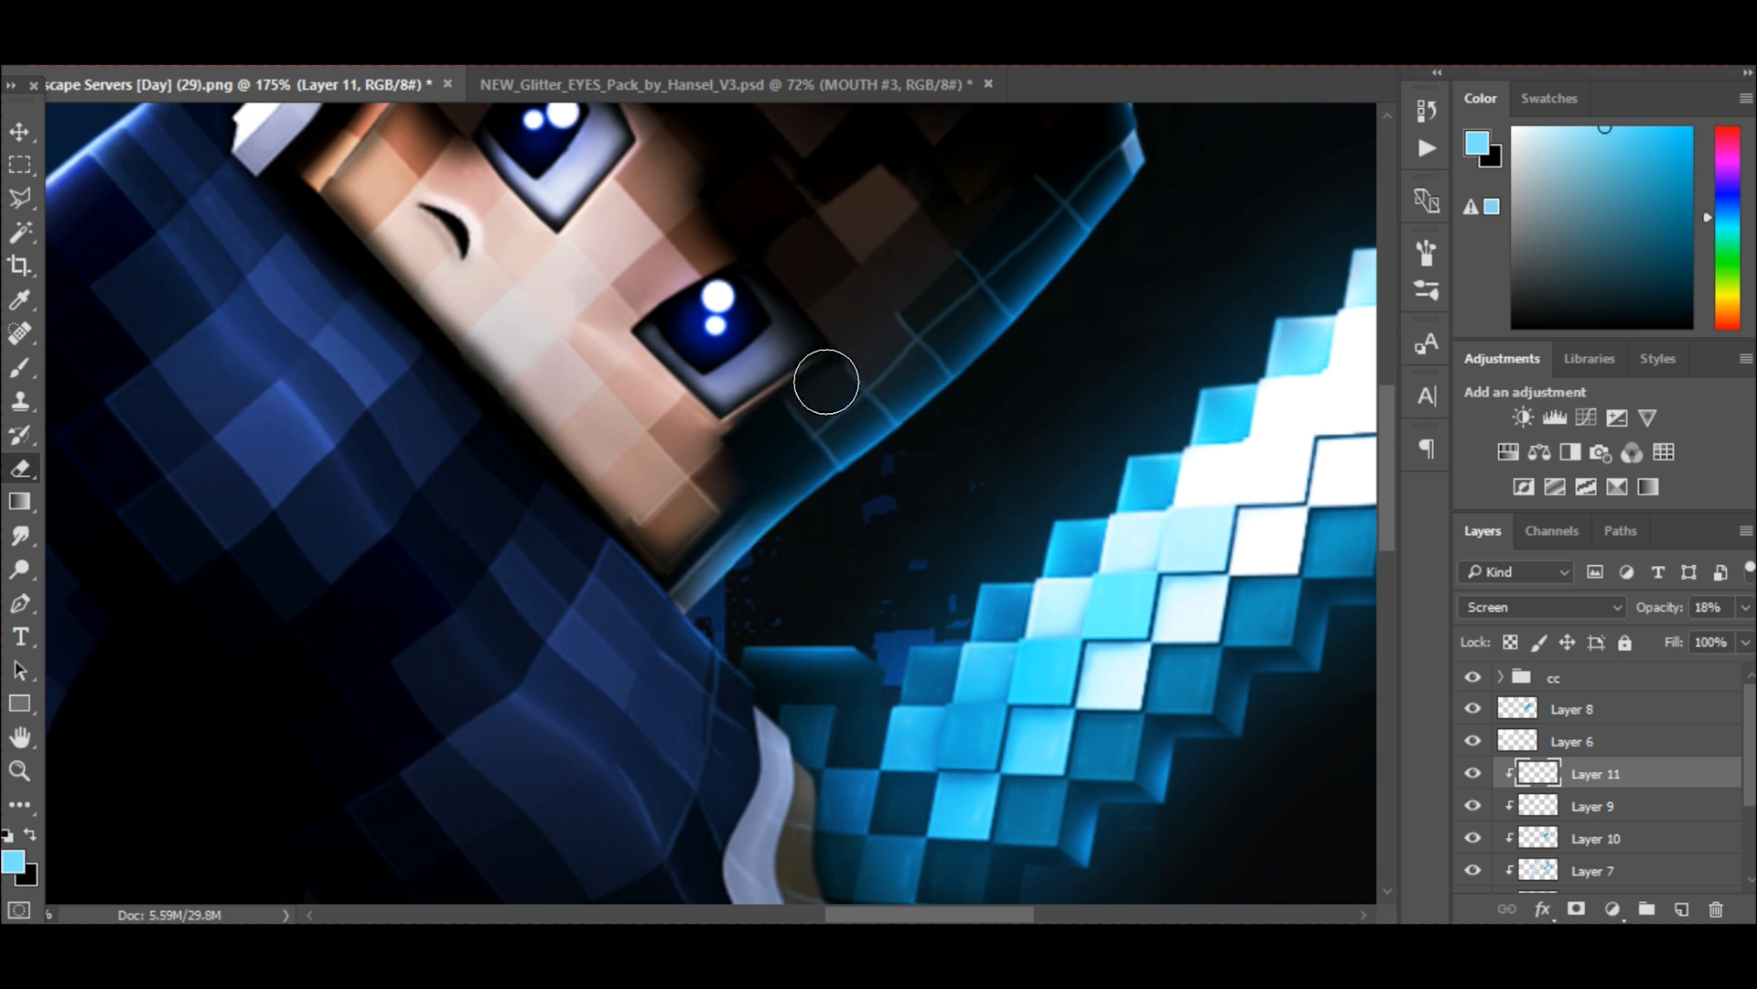
mouse_move(789, 372)
left_mouse_down()
mouse_move(939, 189)
mouse_move(1053, 262)
mouse_move(1123, 170)
mouse_move(1049, 283)
mouse_move(974, 350)
mouse_move(973, 386)
mouse_move(925, 385)
mouse_move(856, 453)
mouse_move(904, 440)
mouse_move(976, 375)
mouse_move(969, 324)
mouse_move(1056, 353)
mouse_move(1020, 272)
mouse_move(1015, 315)
mouse_move(1093, 226)
left_mouse_up()
scroll(1124, 291, "down", 8)
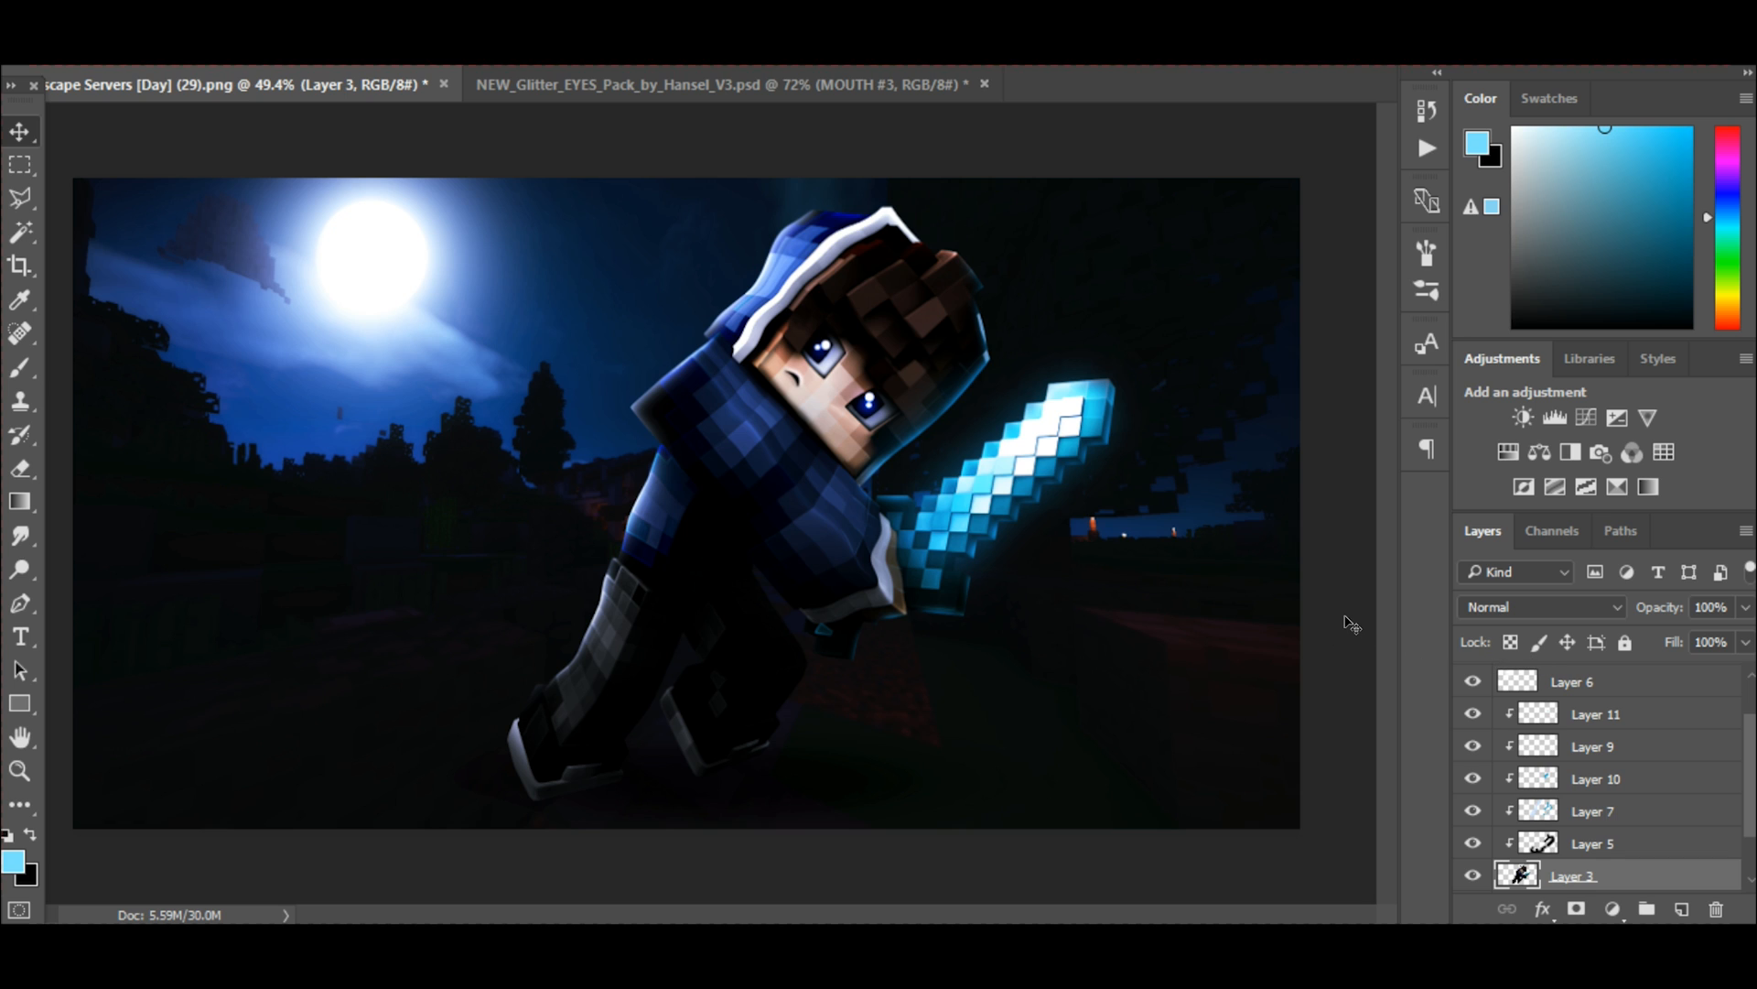
Begin a polygonal lasso outline on Layer 3 just inside the character's moon-facing edge, from the rear shoe up the leg and arm to the shoulder.
scroll(1499, 744, "down", 1)
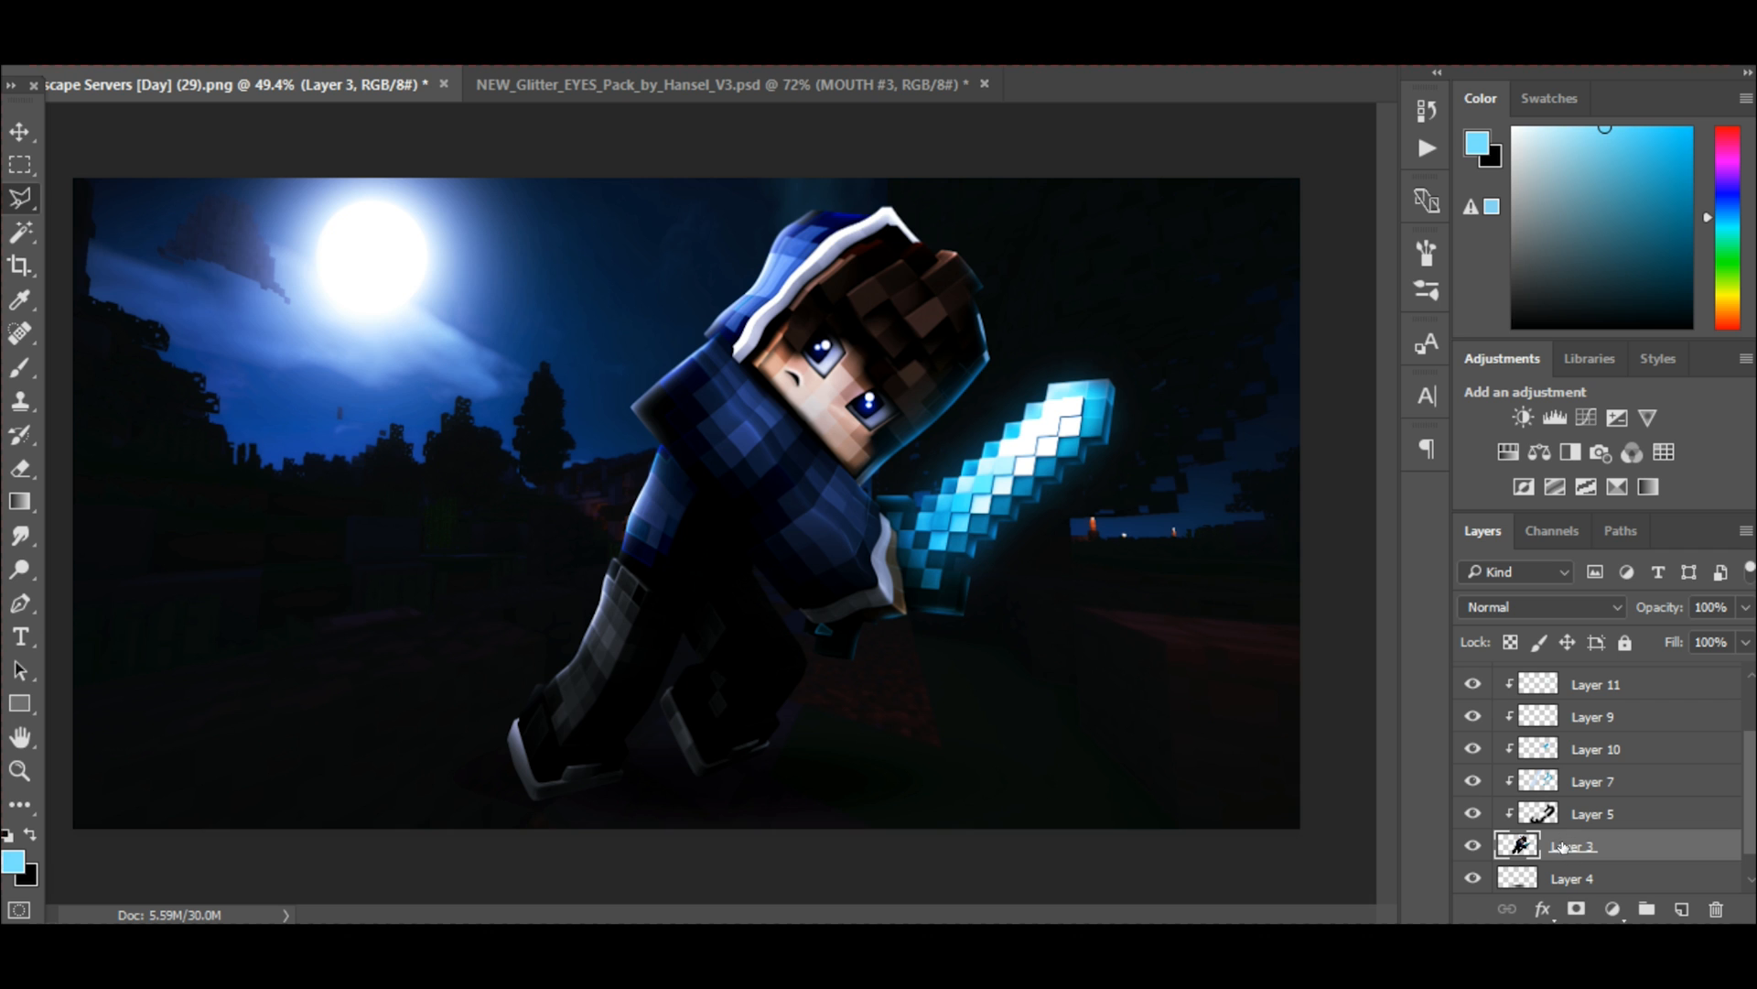
scroll(529, 621, "up", 5)
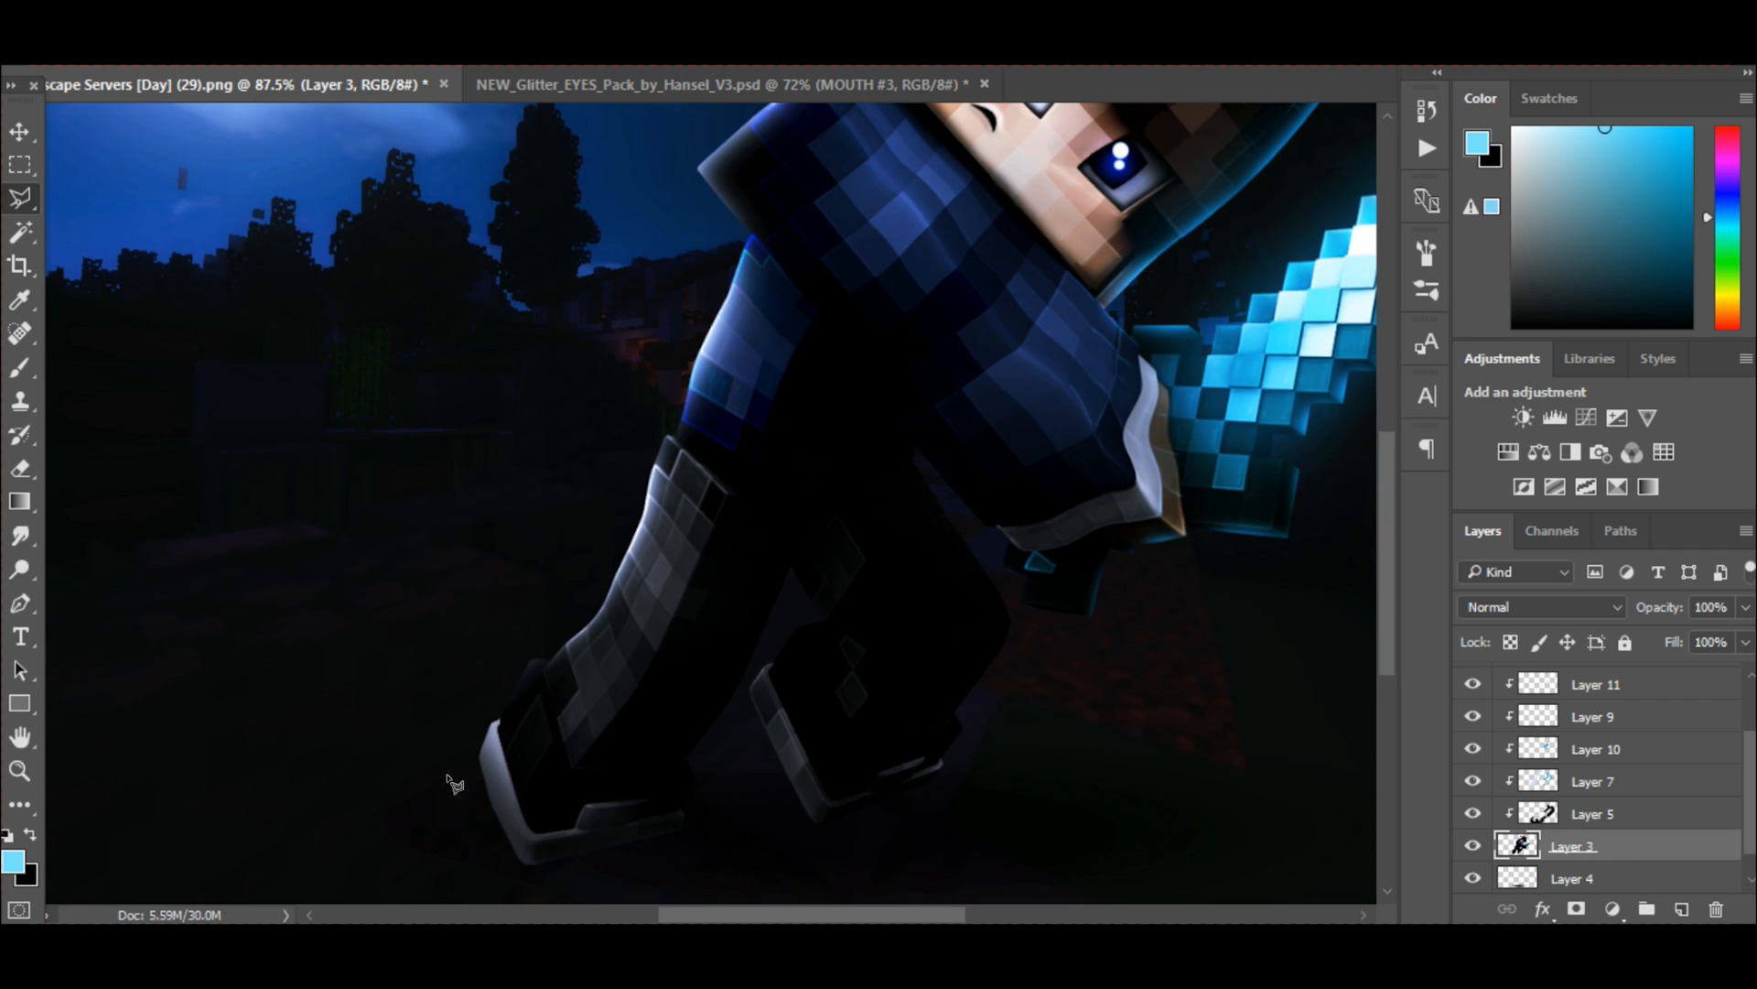
left_click(441, 824)
left_click(582, 686)
left_click(675, 553)
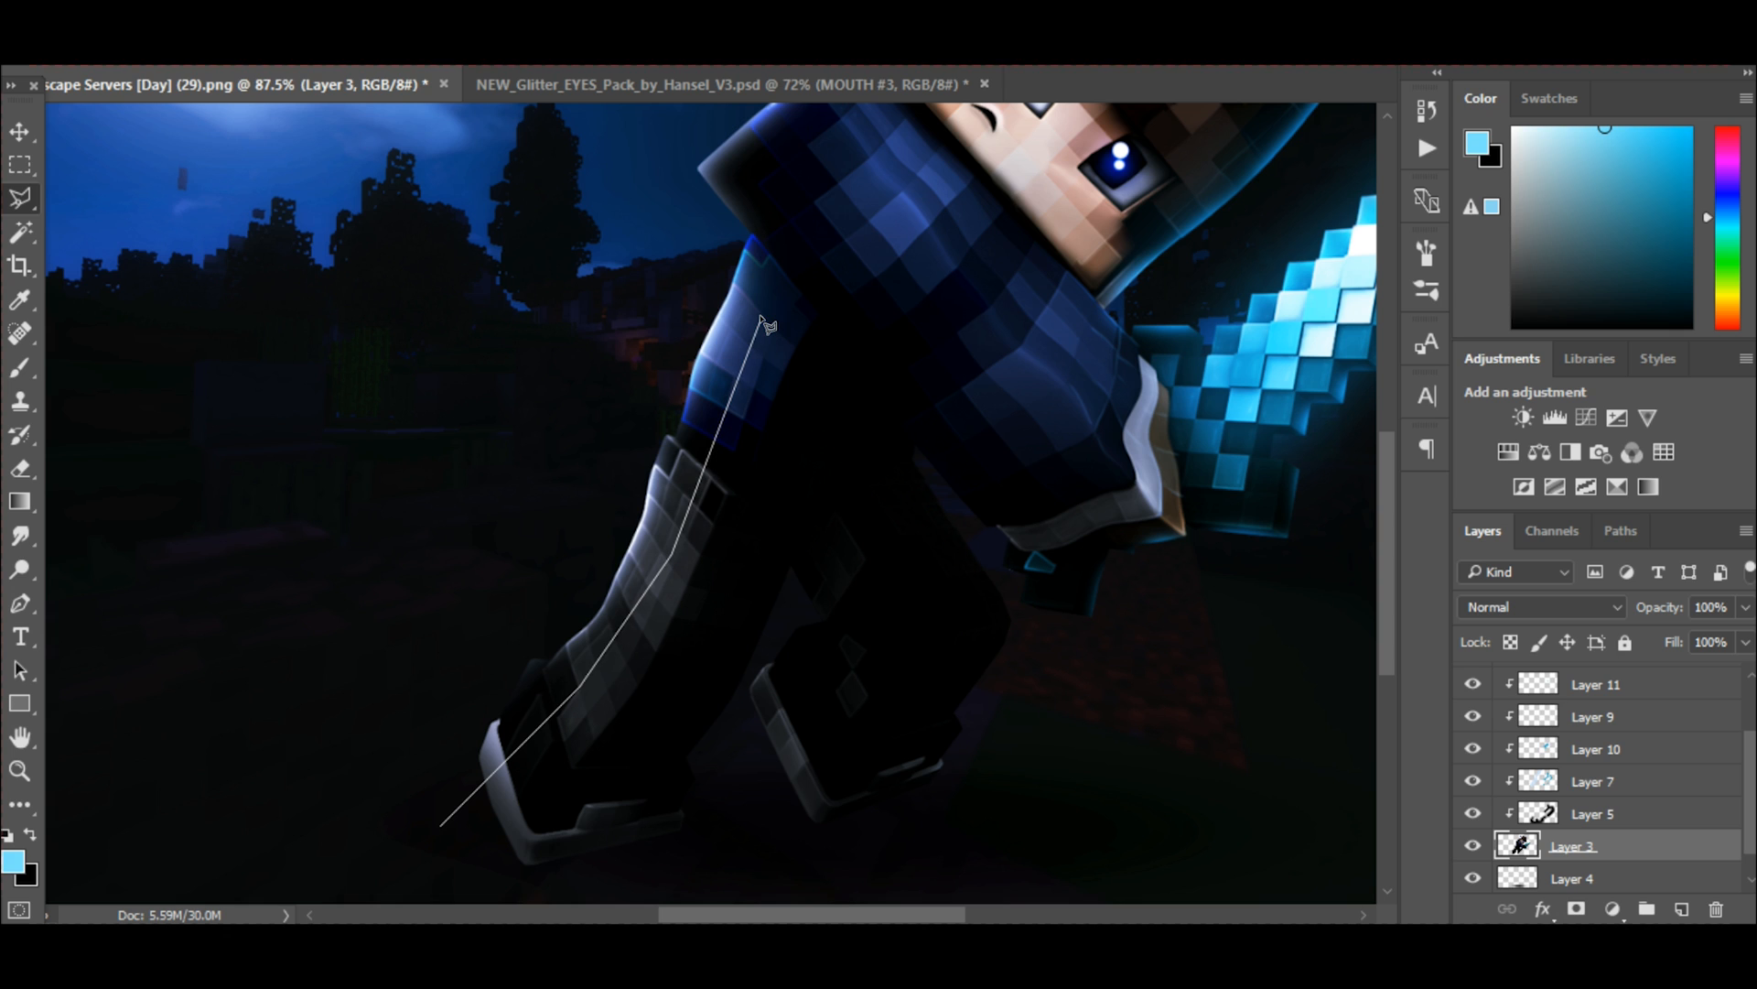
left_click(802, 236)
scroll(787, 302, "up", 5)
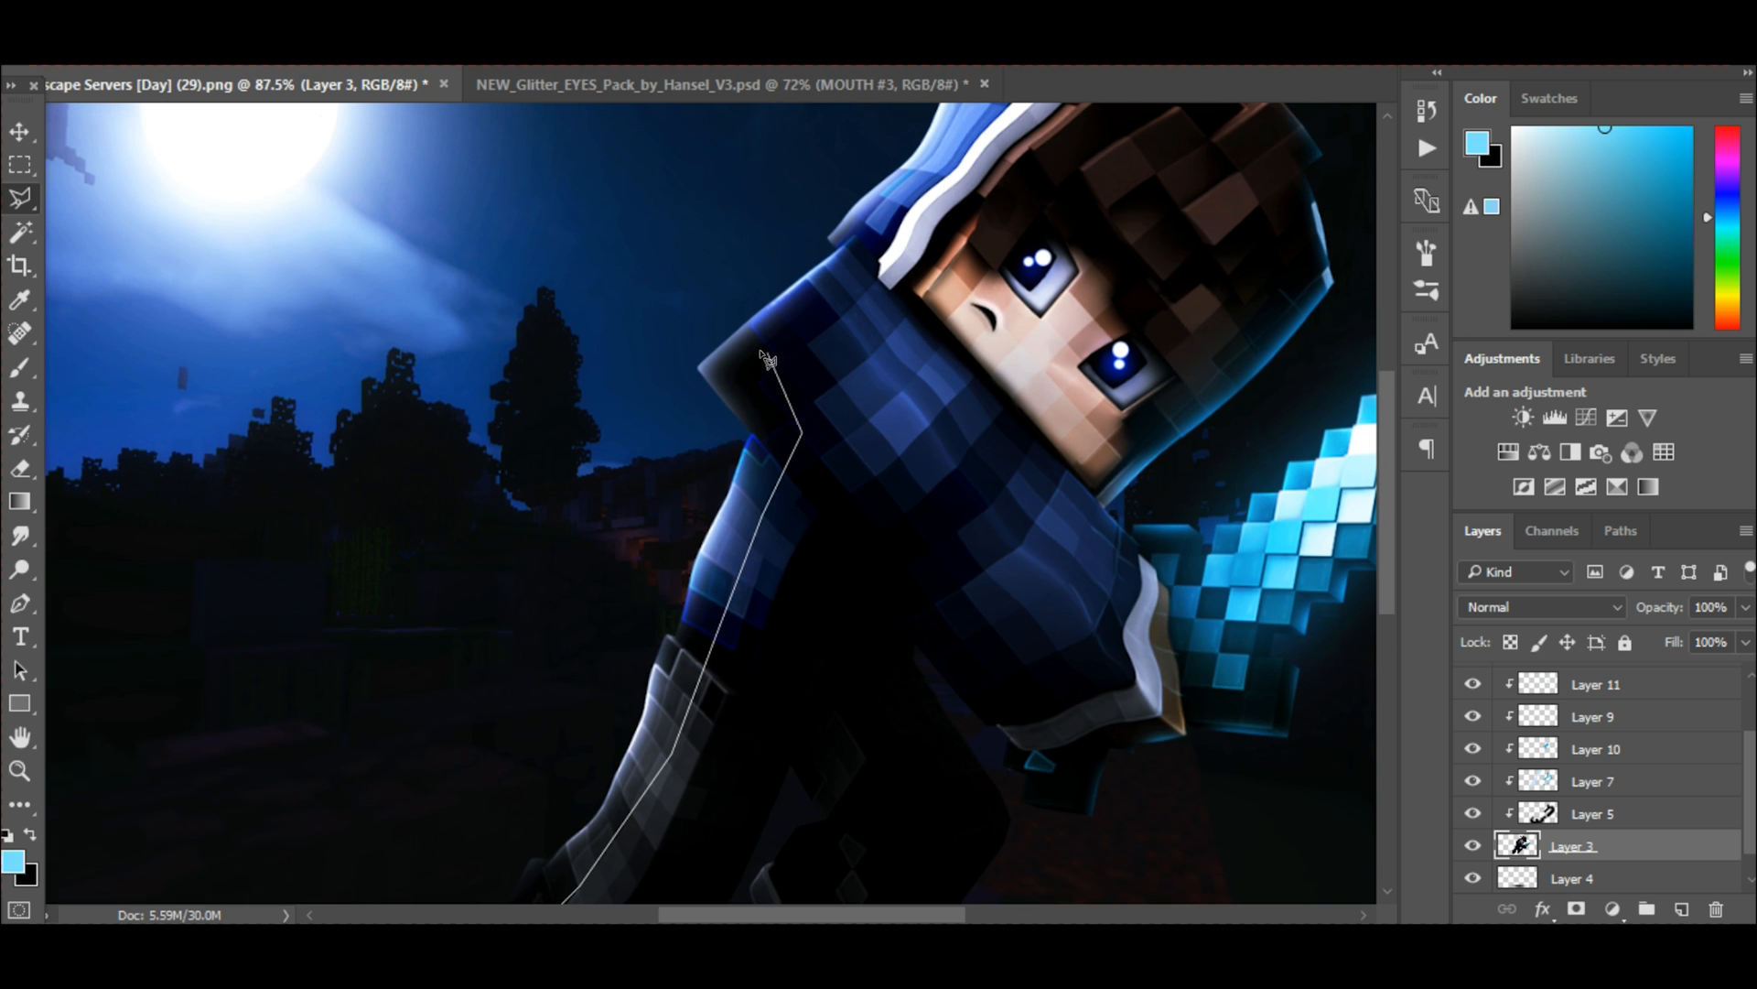
left_click(736, 349)
left_click(826, 283)
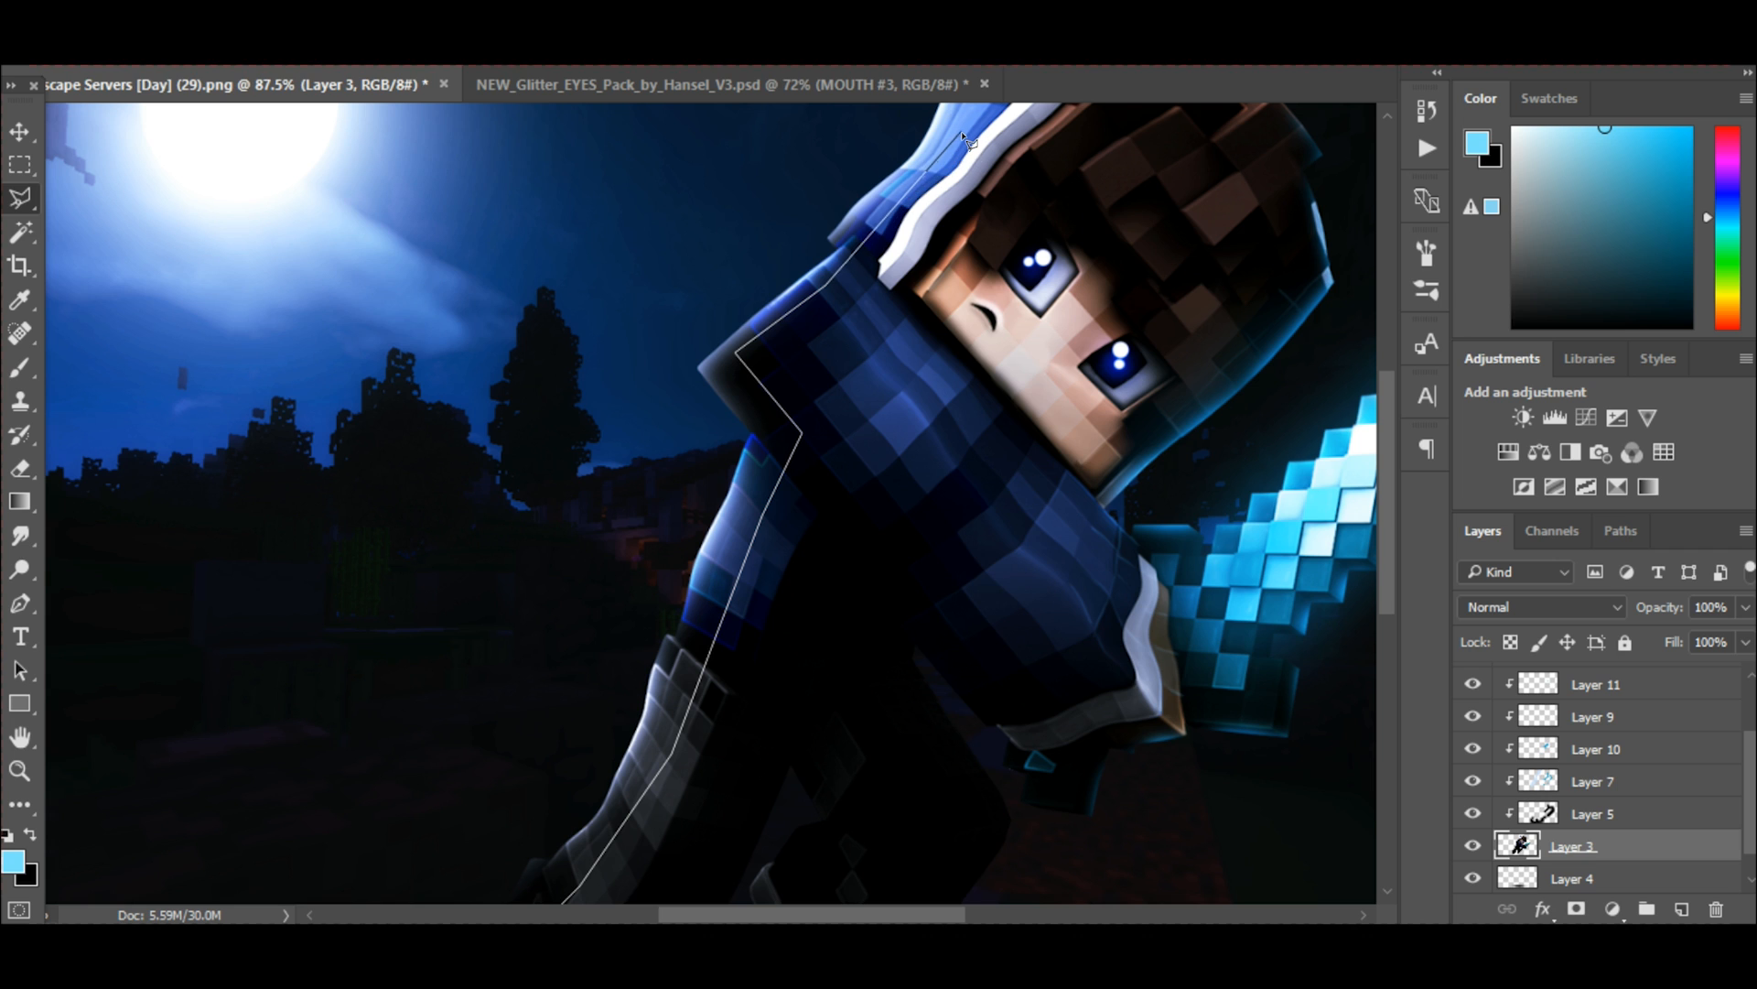
Continue the lasso over the hood and back down outside the body, closing the selection at the rear shoe.
scroll(966, 137, "up", 4)
left_click(1076, 153)
left_click(993, 166)
left_click(929, 189)
left_click(789, 297)
left_click(604, 552)
scroll(451, 828, "down", 6)
left_click(421, 800)
scroll(416, 829, "down", 2)
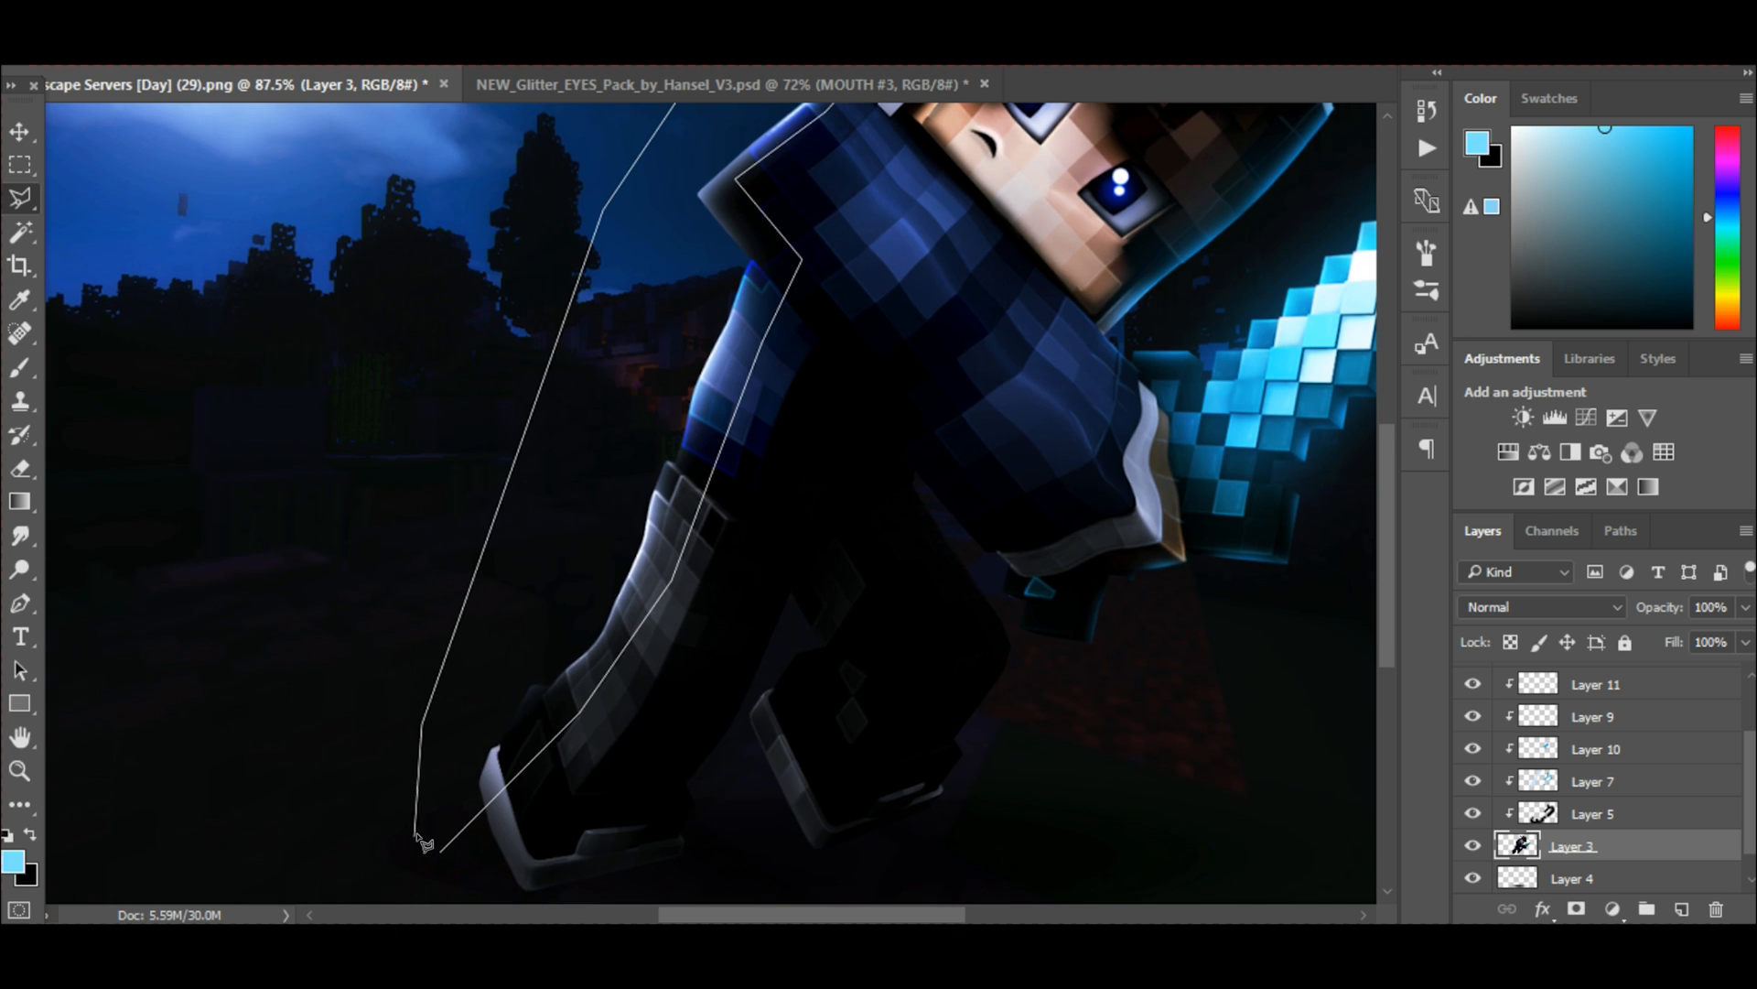
left_click(440, 849)
scroll(443, 764, "down", 6)
Apply Motion Blur to the selected moon-facing edge with angle 0° and distance 12 pixels, and clear the selection.
left_click(401, 11)
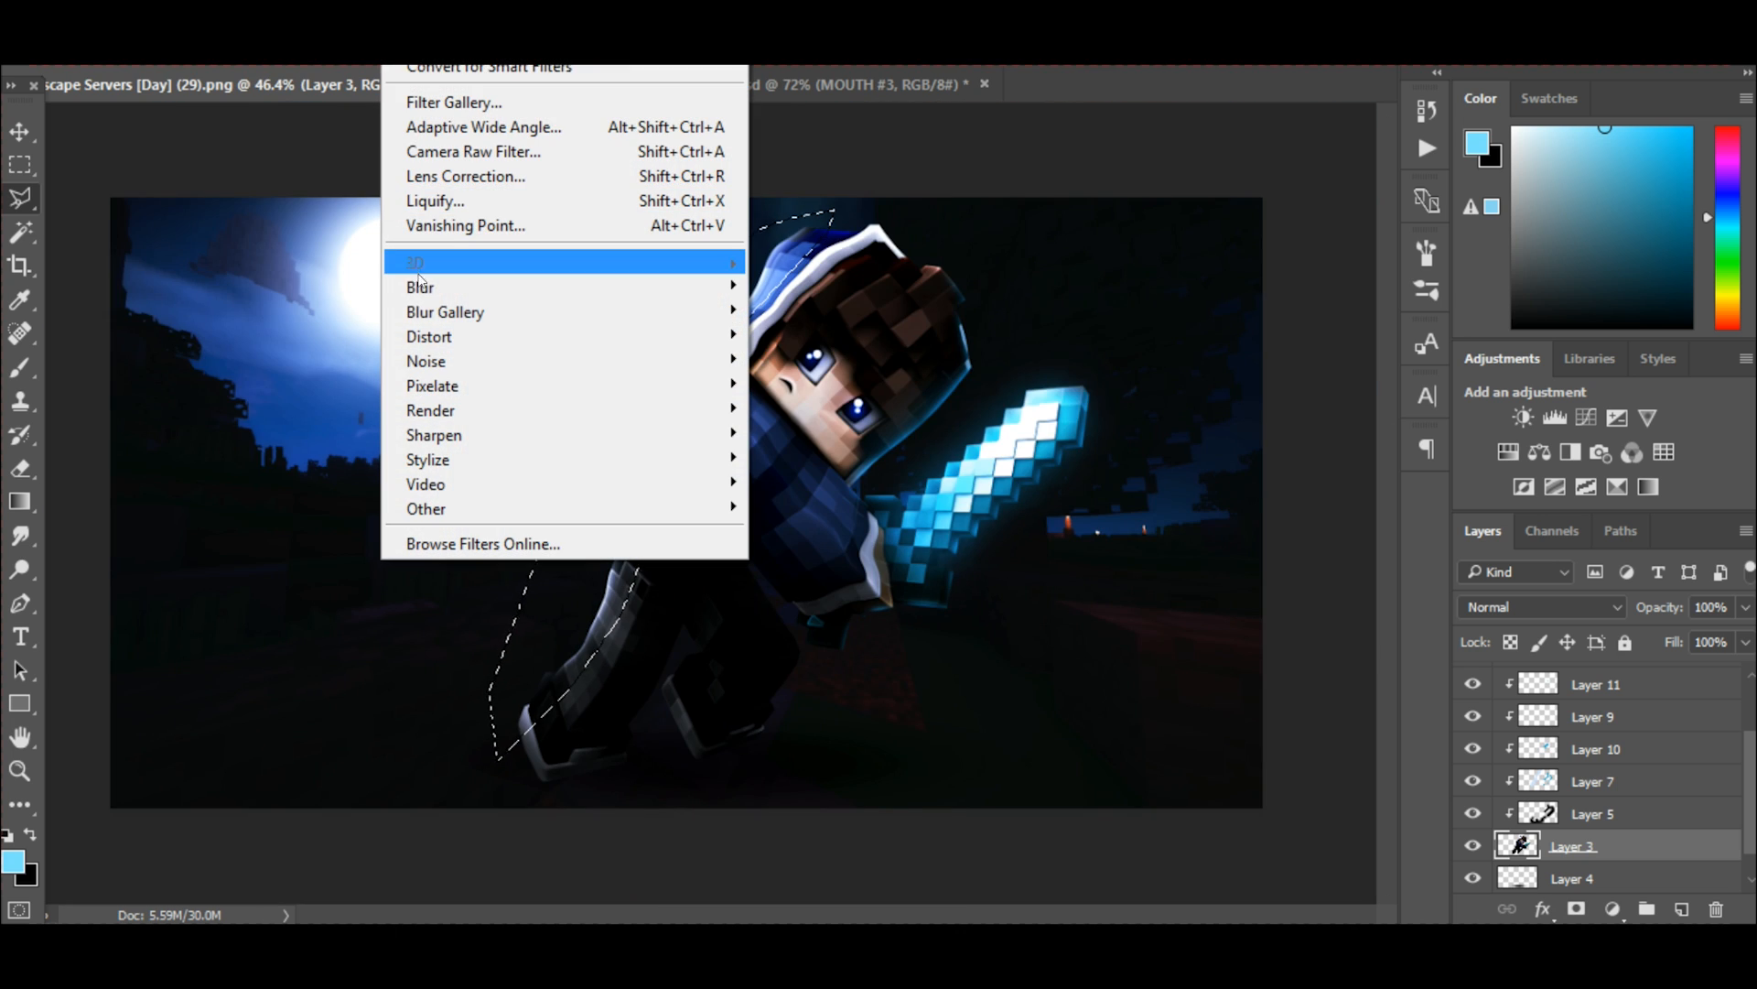
left_click(306, 436)
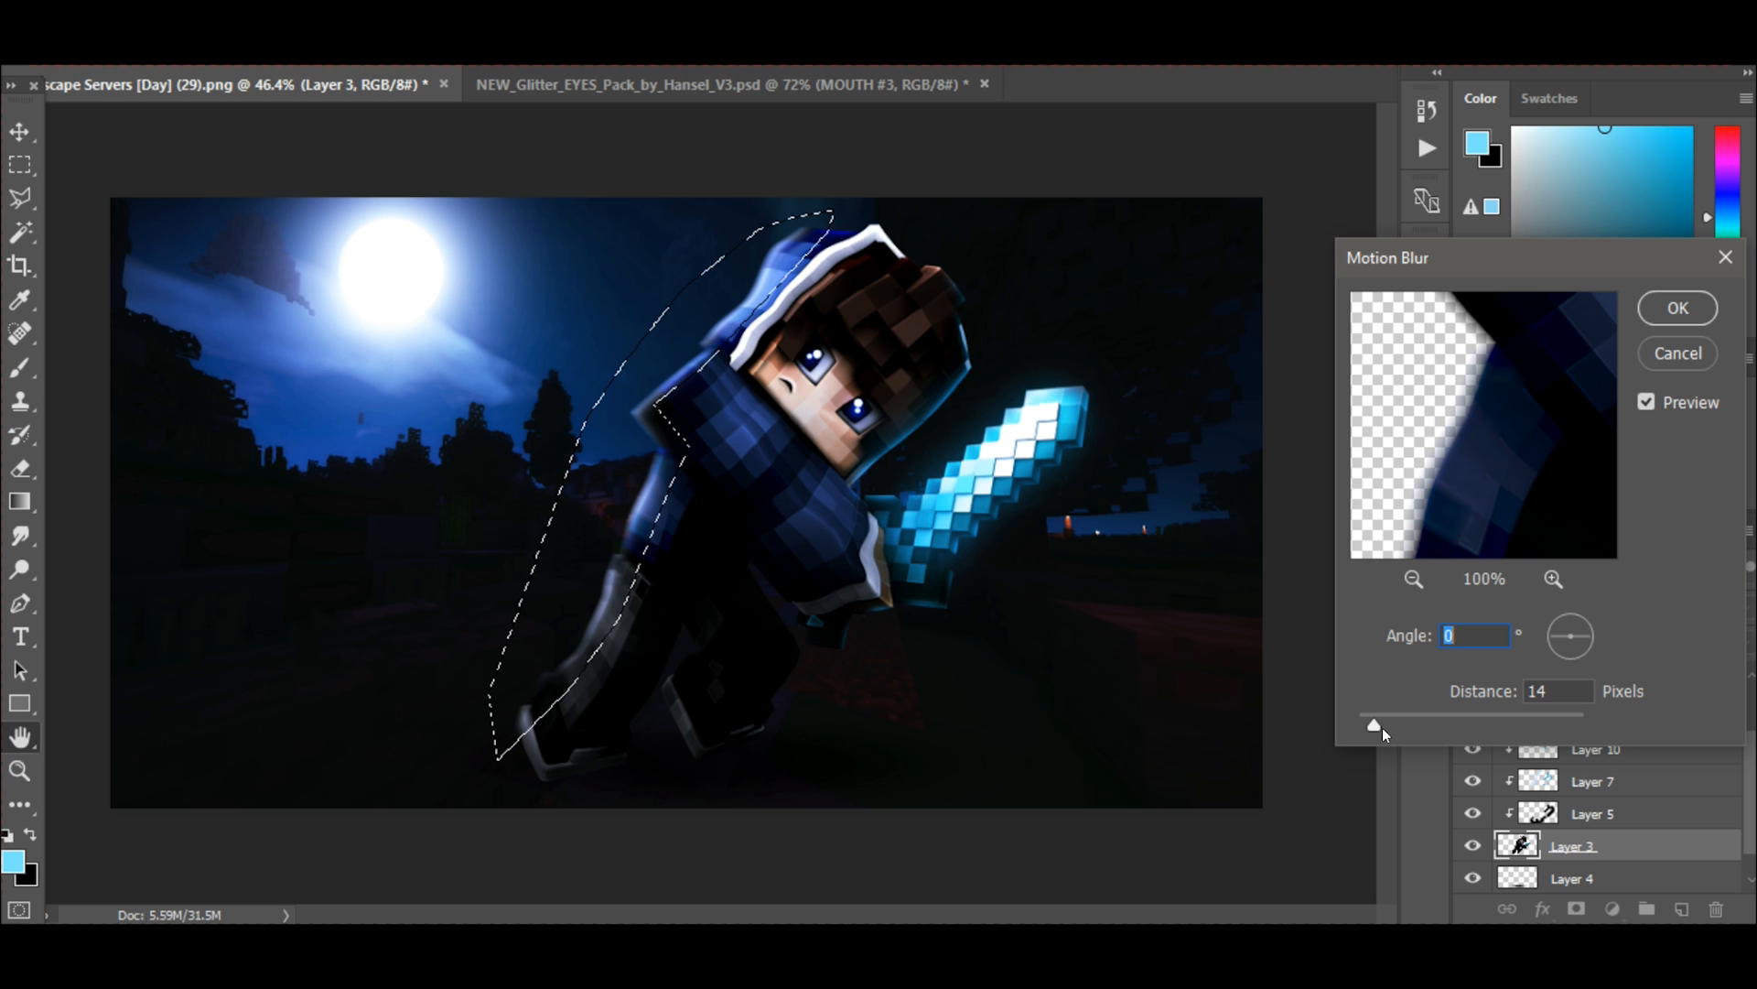
left_click_drag(1370, 724, 1362, 725)
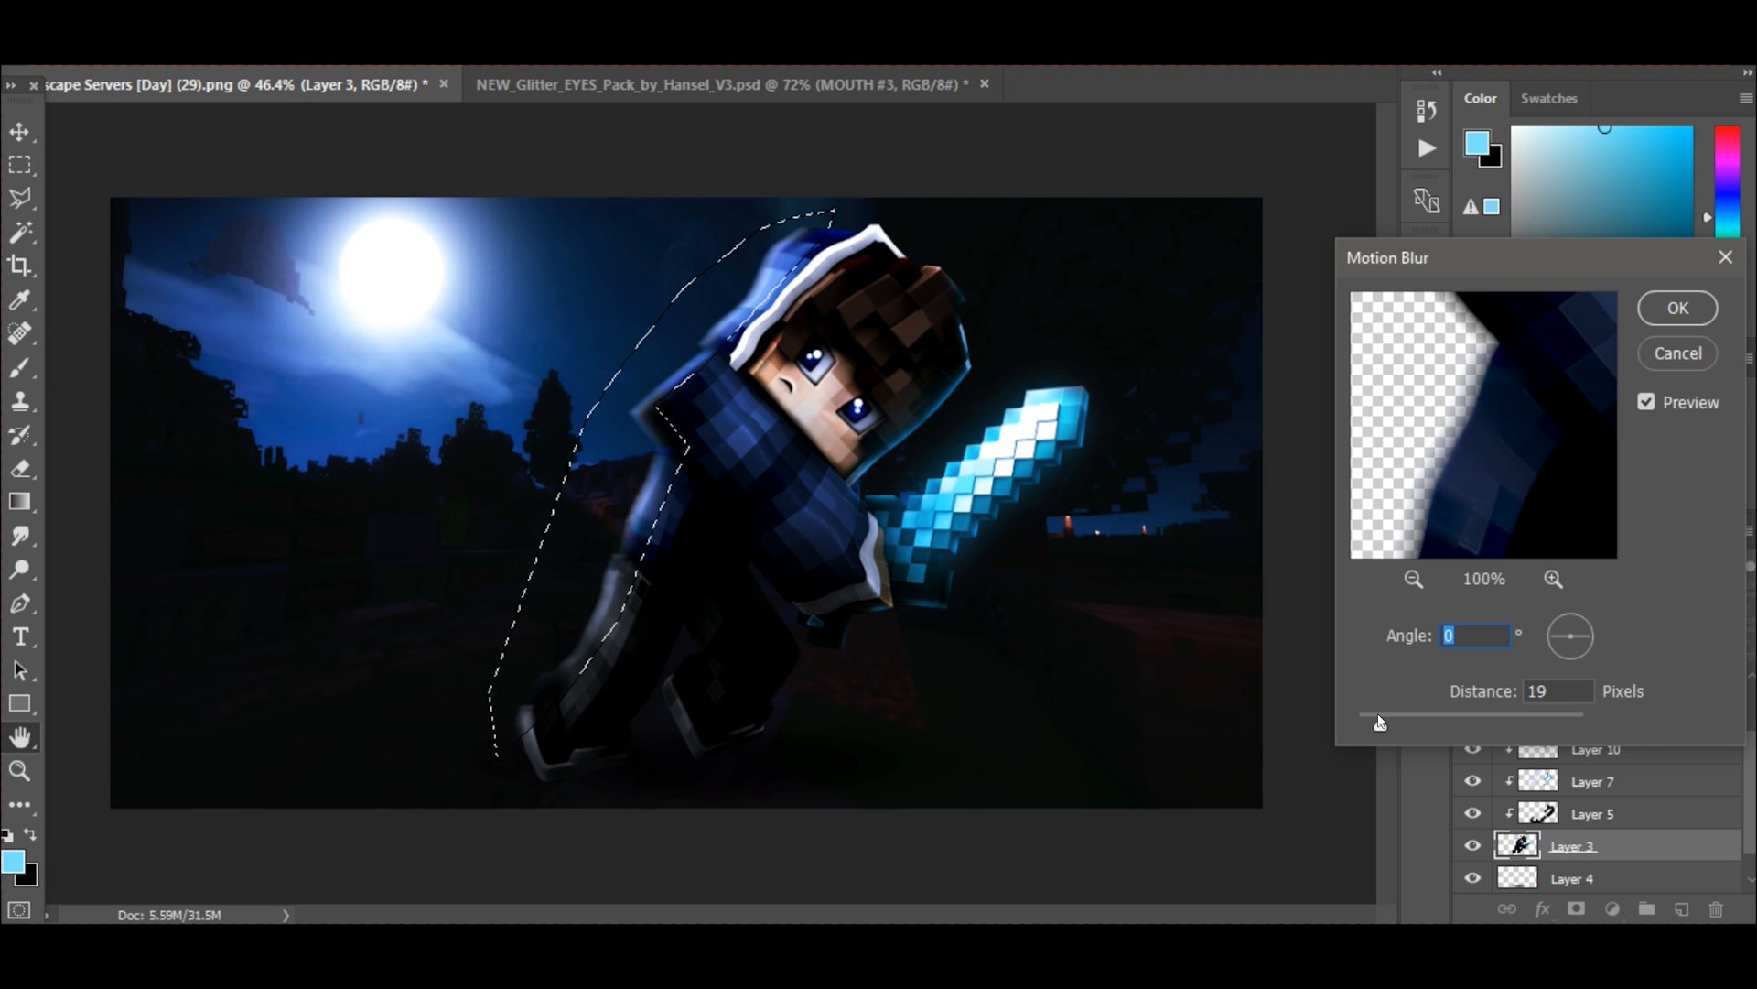
left_click_drag(1379, 721, 1372, 724)
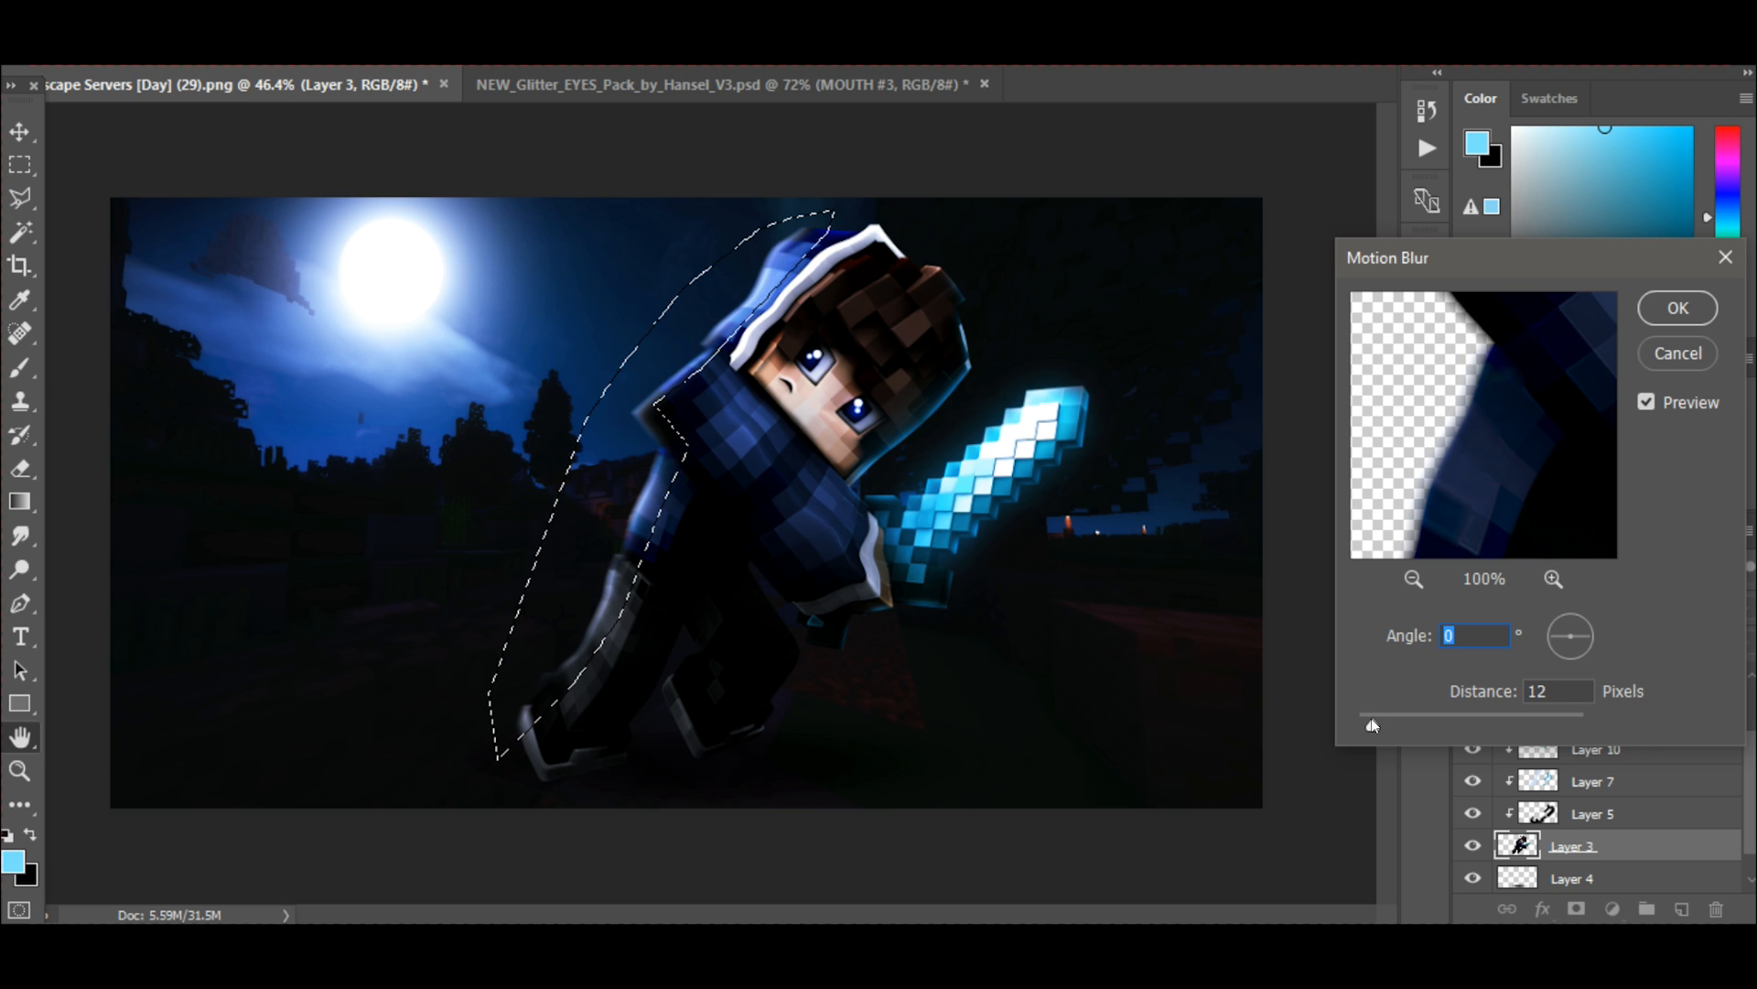
key("Tab")
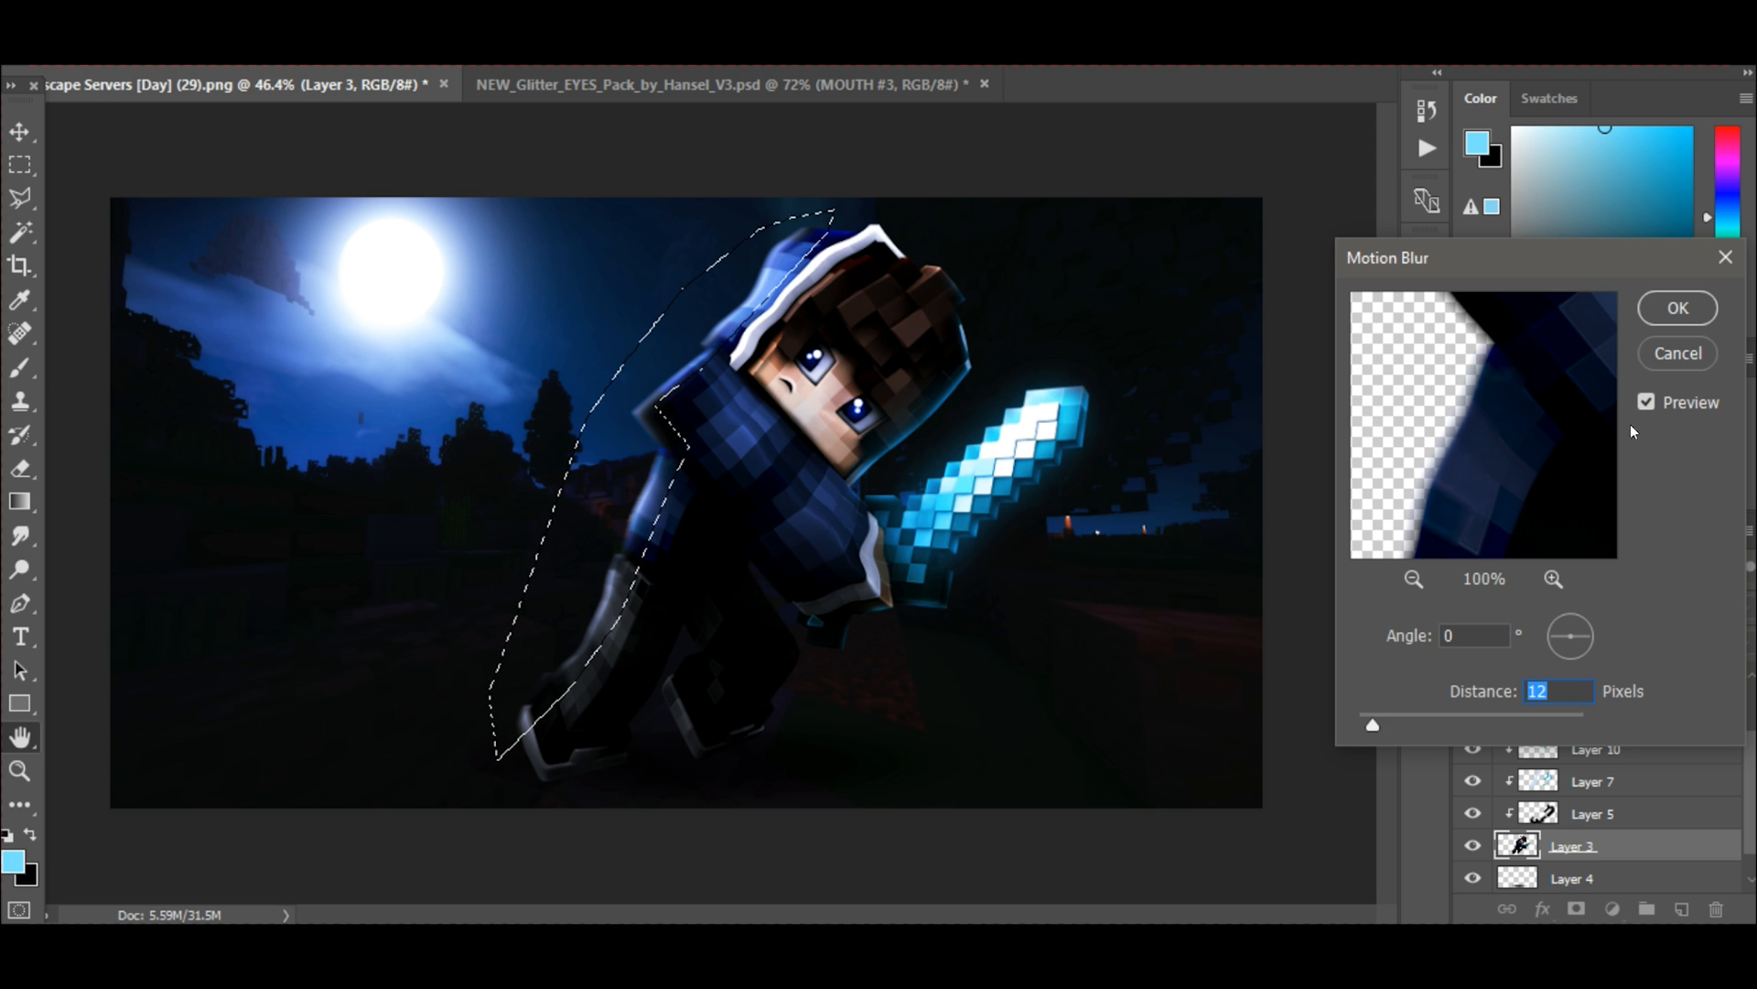
left_click(1678, 308)
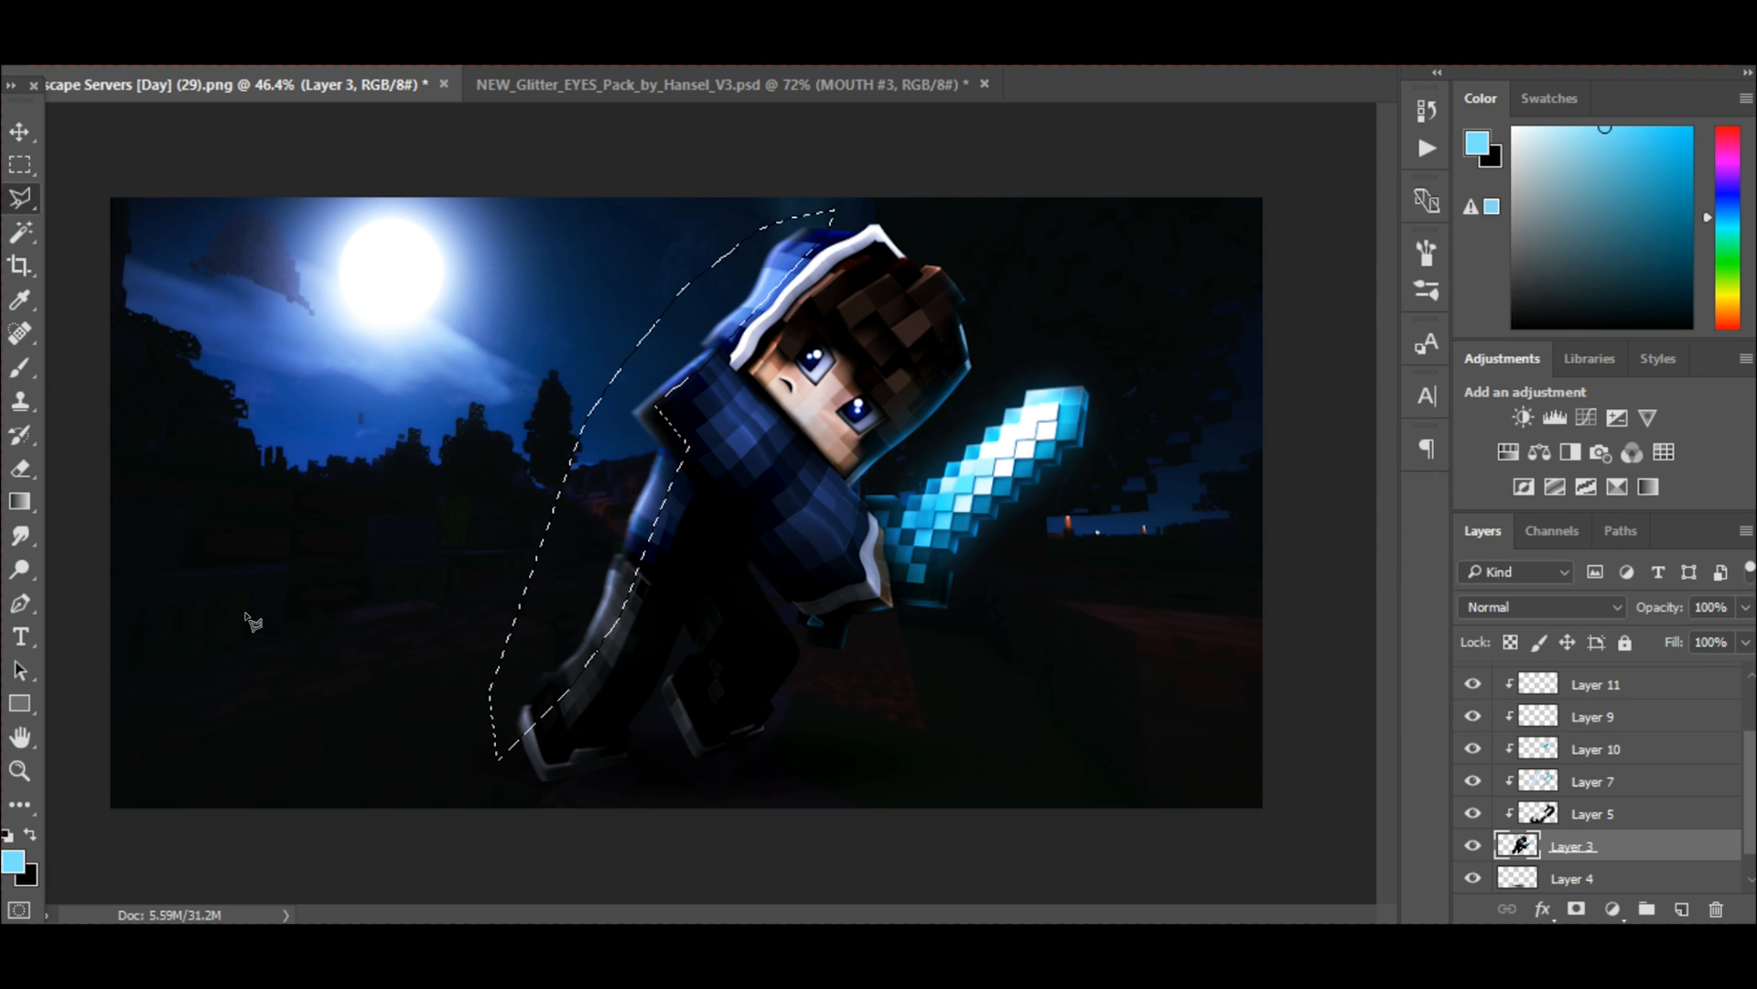
key("ctrl+d")
scroll(392, 590, "up", 3)
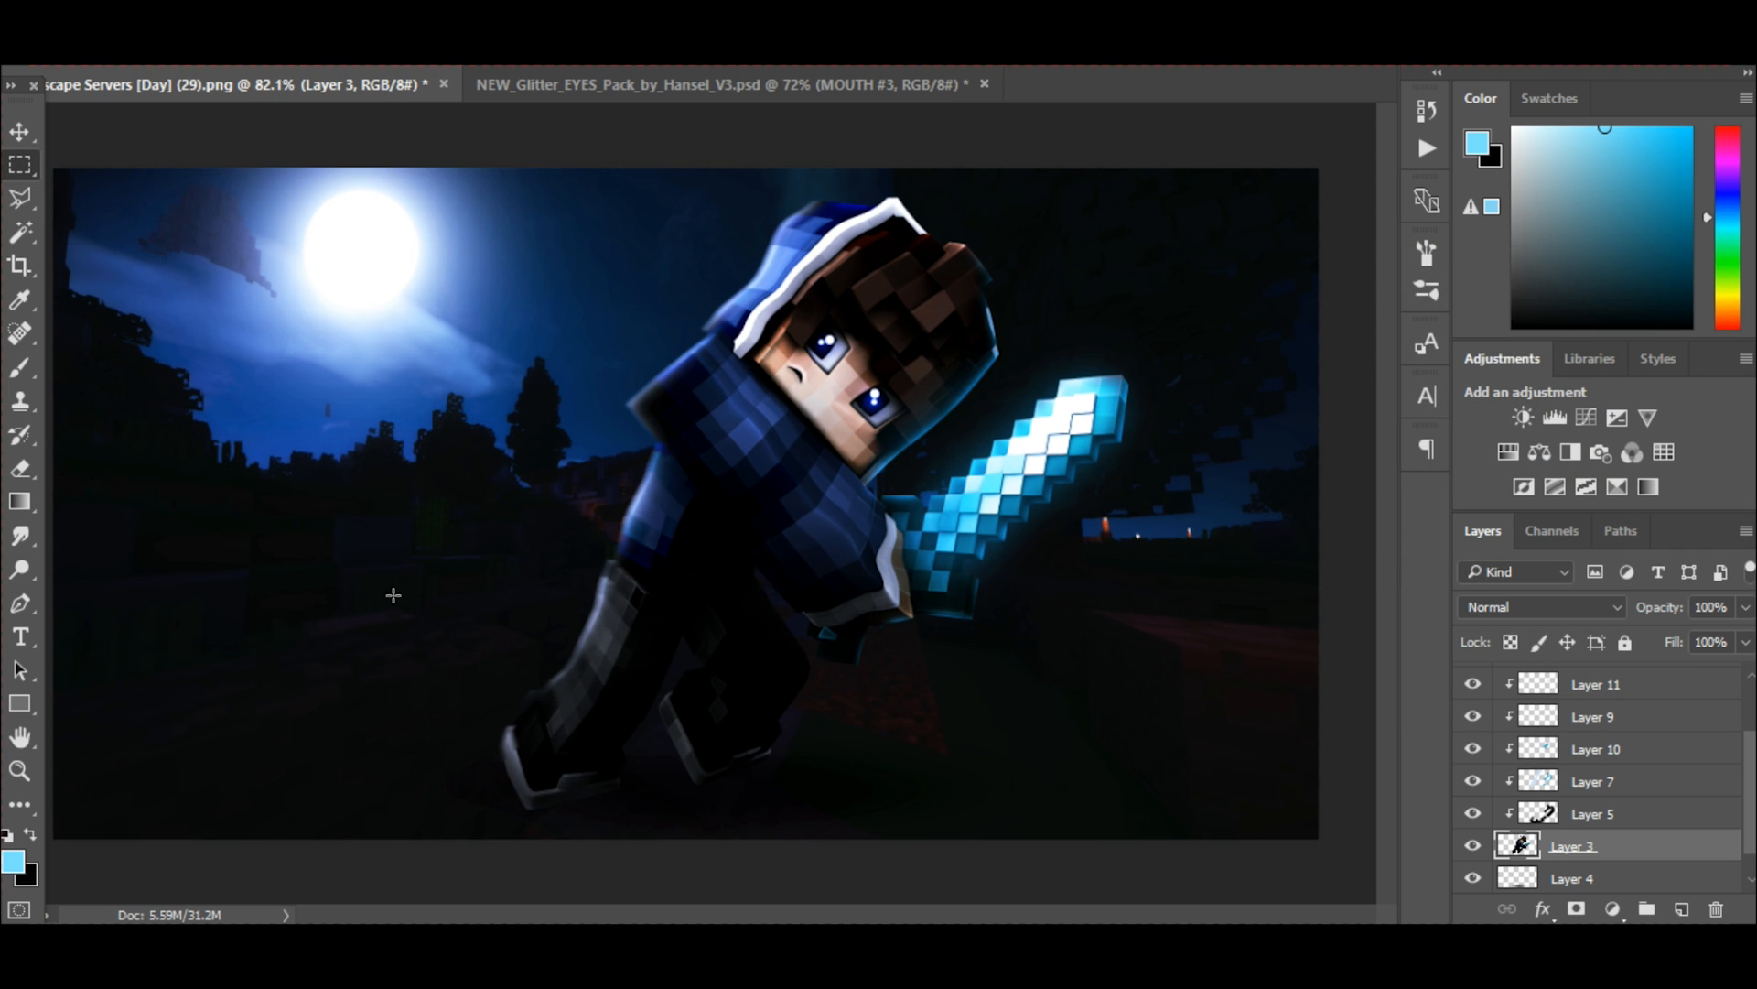
Select the outer edge and sole of the other shoe with the polygonal lasso and apply Motion Blur to it.
scroll(377, 589, "down", 2)
key("l")
scroll(733, 588, "up", 2)
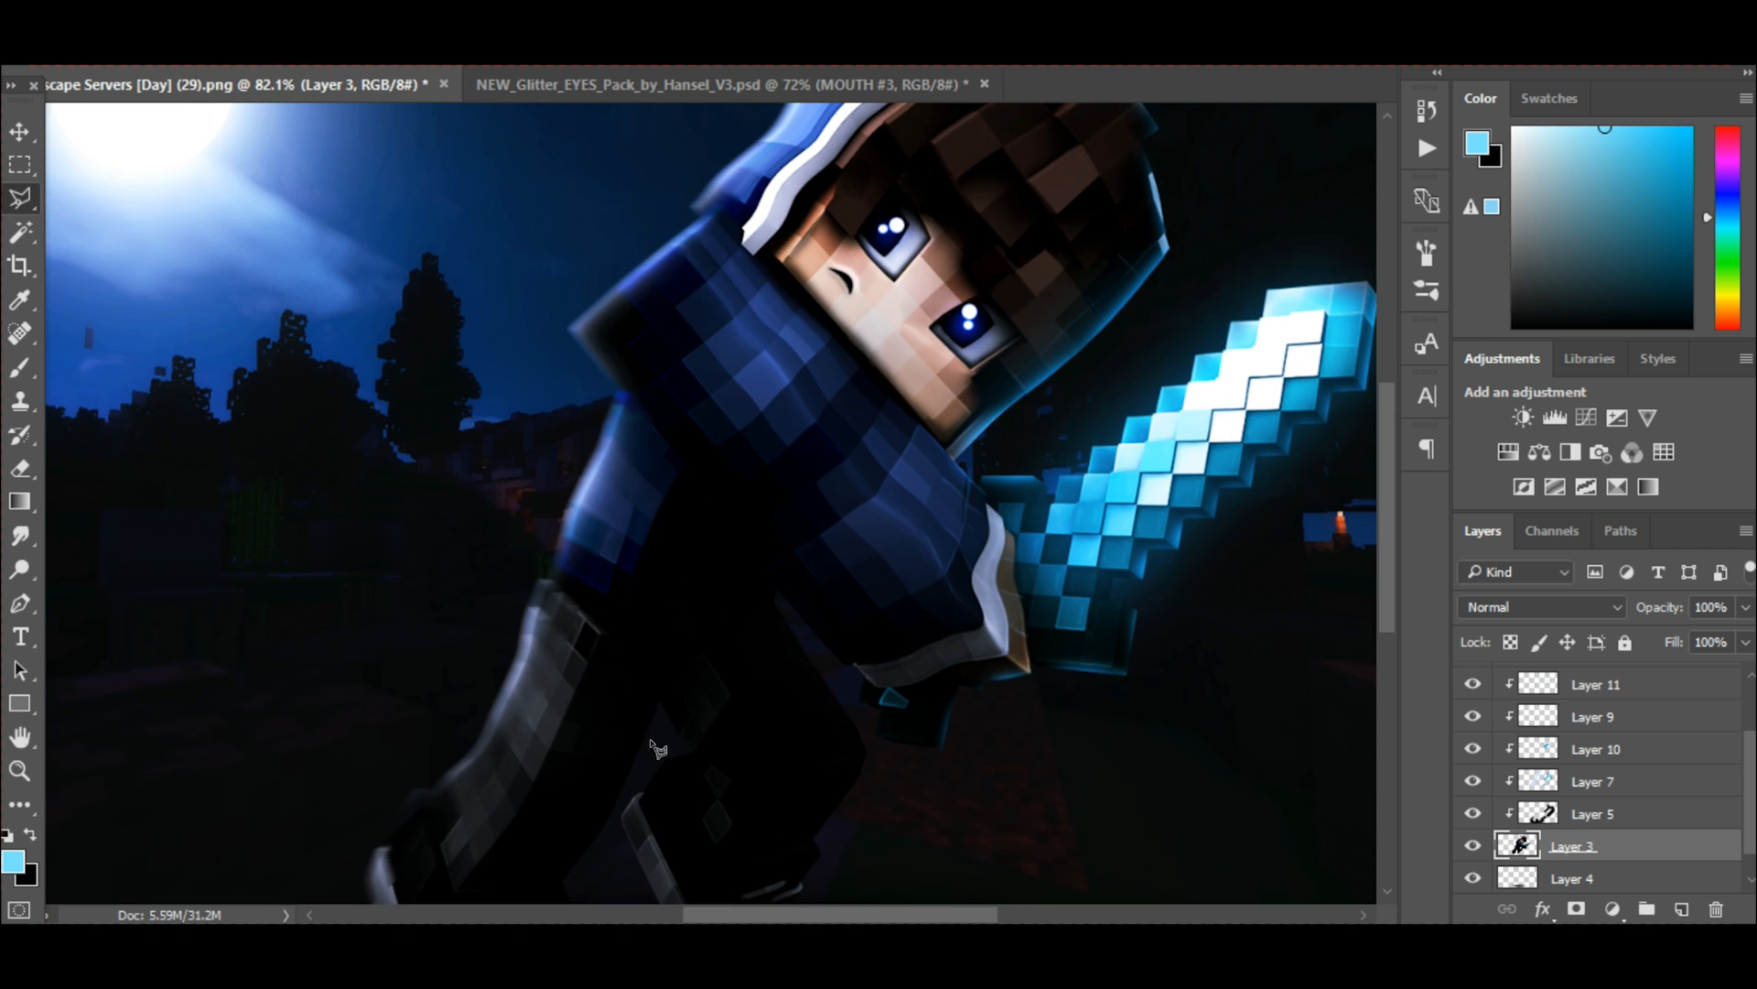
scroll(655, 746, "down", 3)
left_click(628, 631)
left_click(708, 714)
left_click(835, 703)
left_click(937, 652)
left_click(869, 768)
left_click(713, 787)
left_click(627, 632)
right_click(1602, 845)
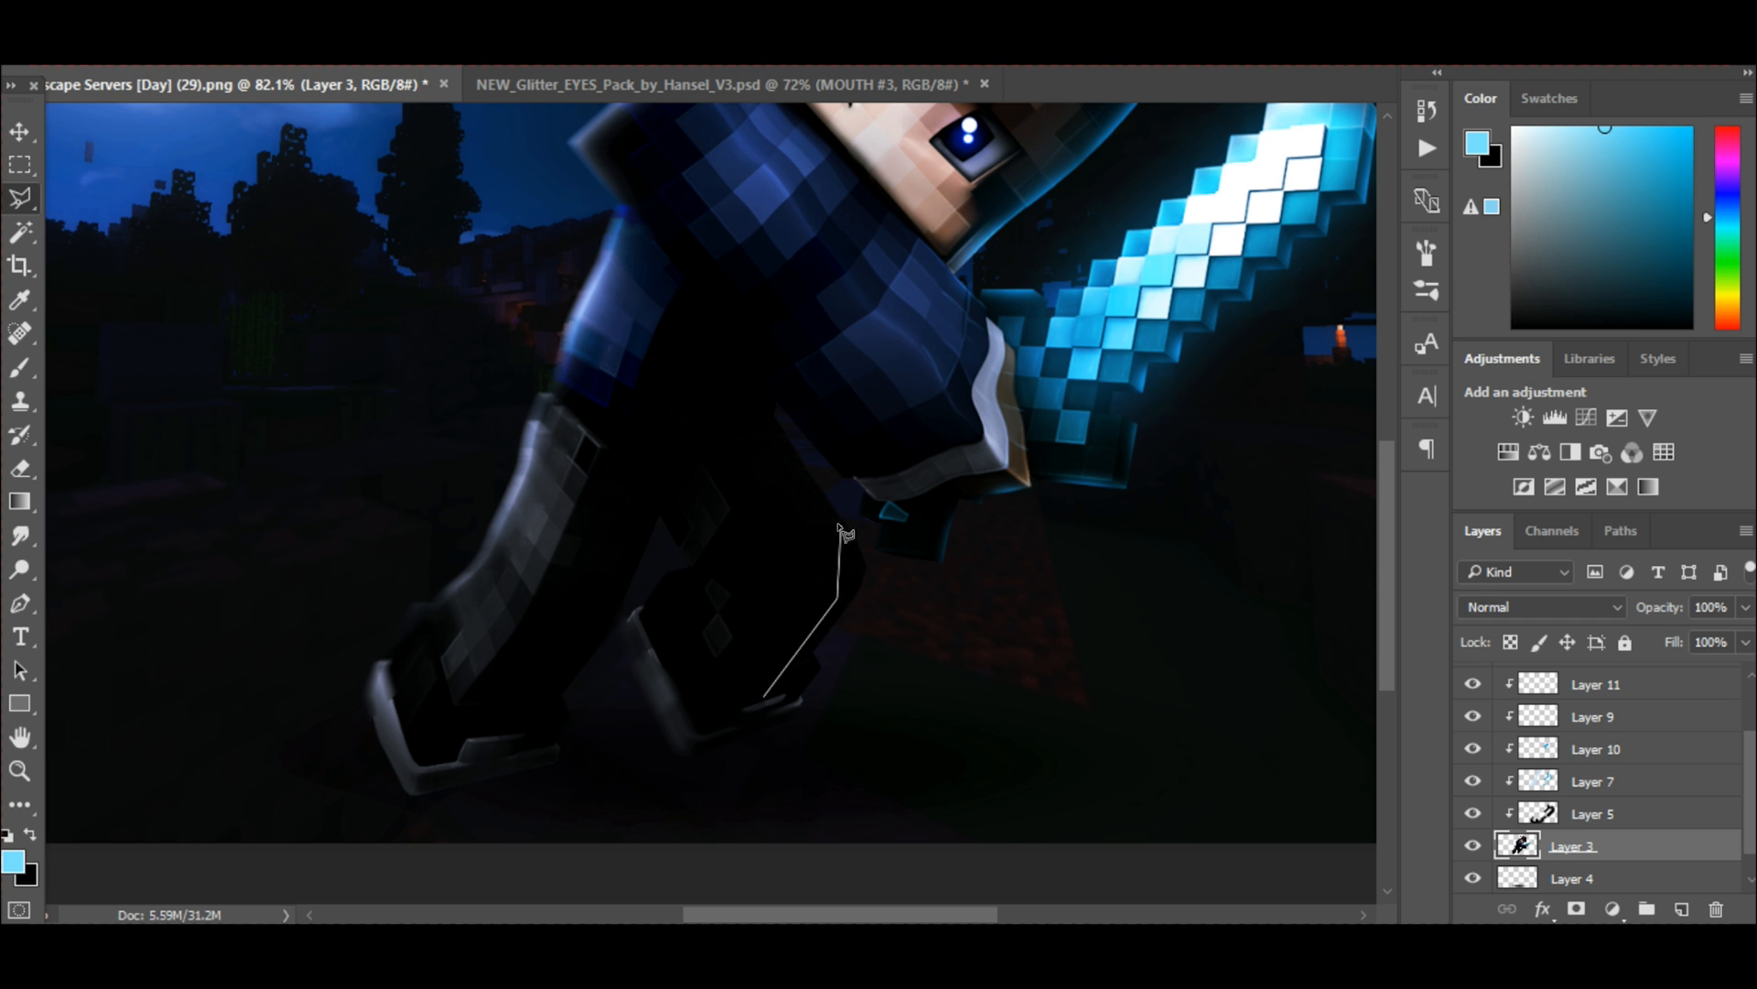
Lasso the sword-facing edge from the knee along the jacket hem and the sword's underside, and apply Motion Blur to it.
left_click(833, 517)
left_click(745, 412)
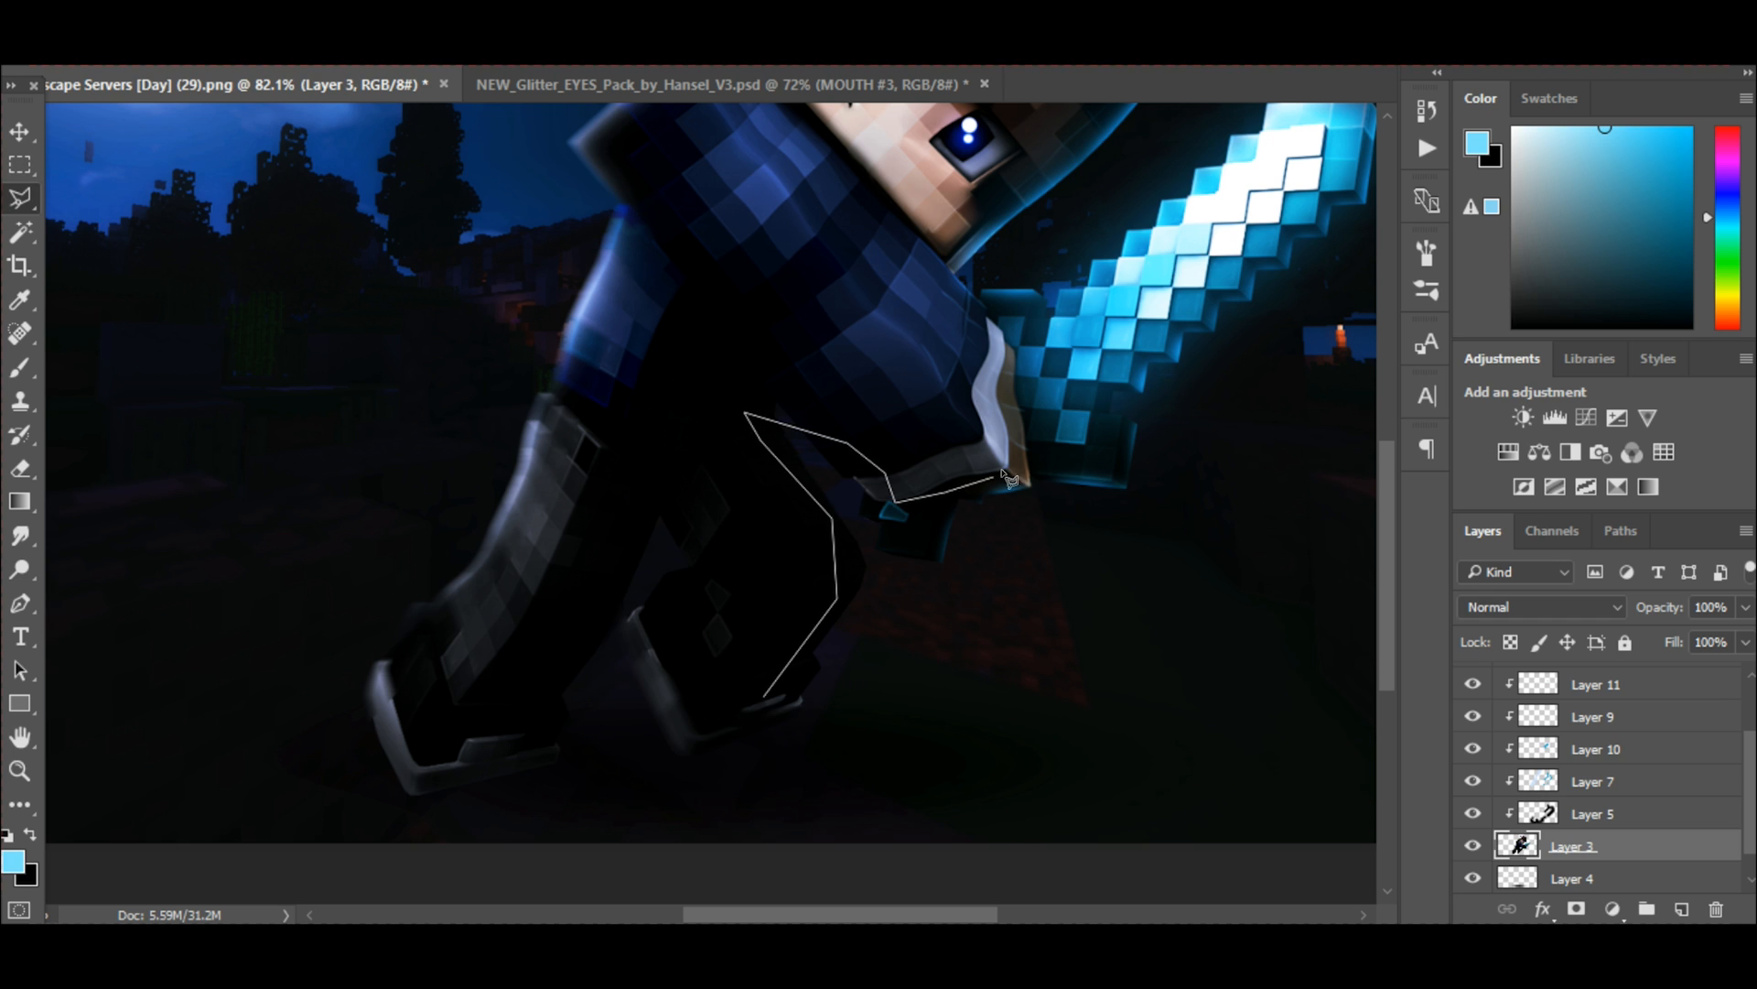
left_click(1114, 462)
left_click(1111, 381)
left_click(1249, 170)
left_click(588, 805)
left_click(559, 755)
left_click(403, 55)
mouse_move(448, 287)
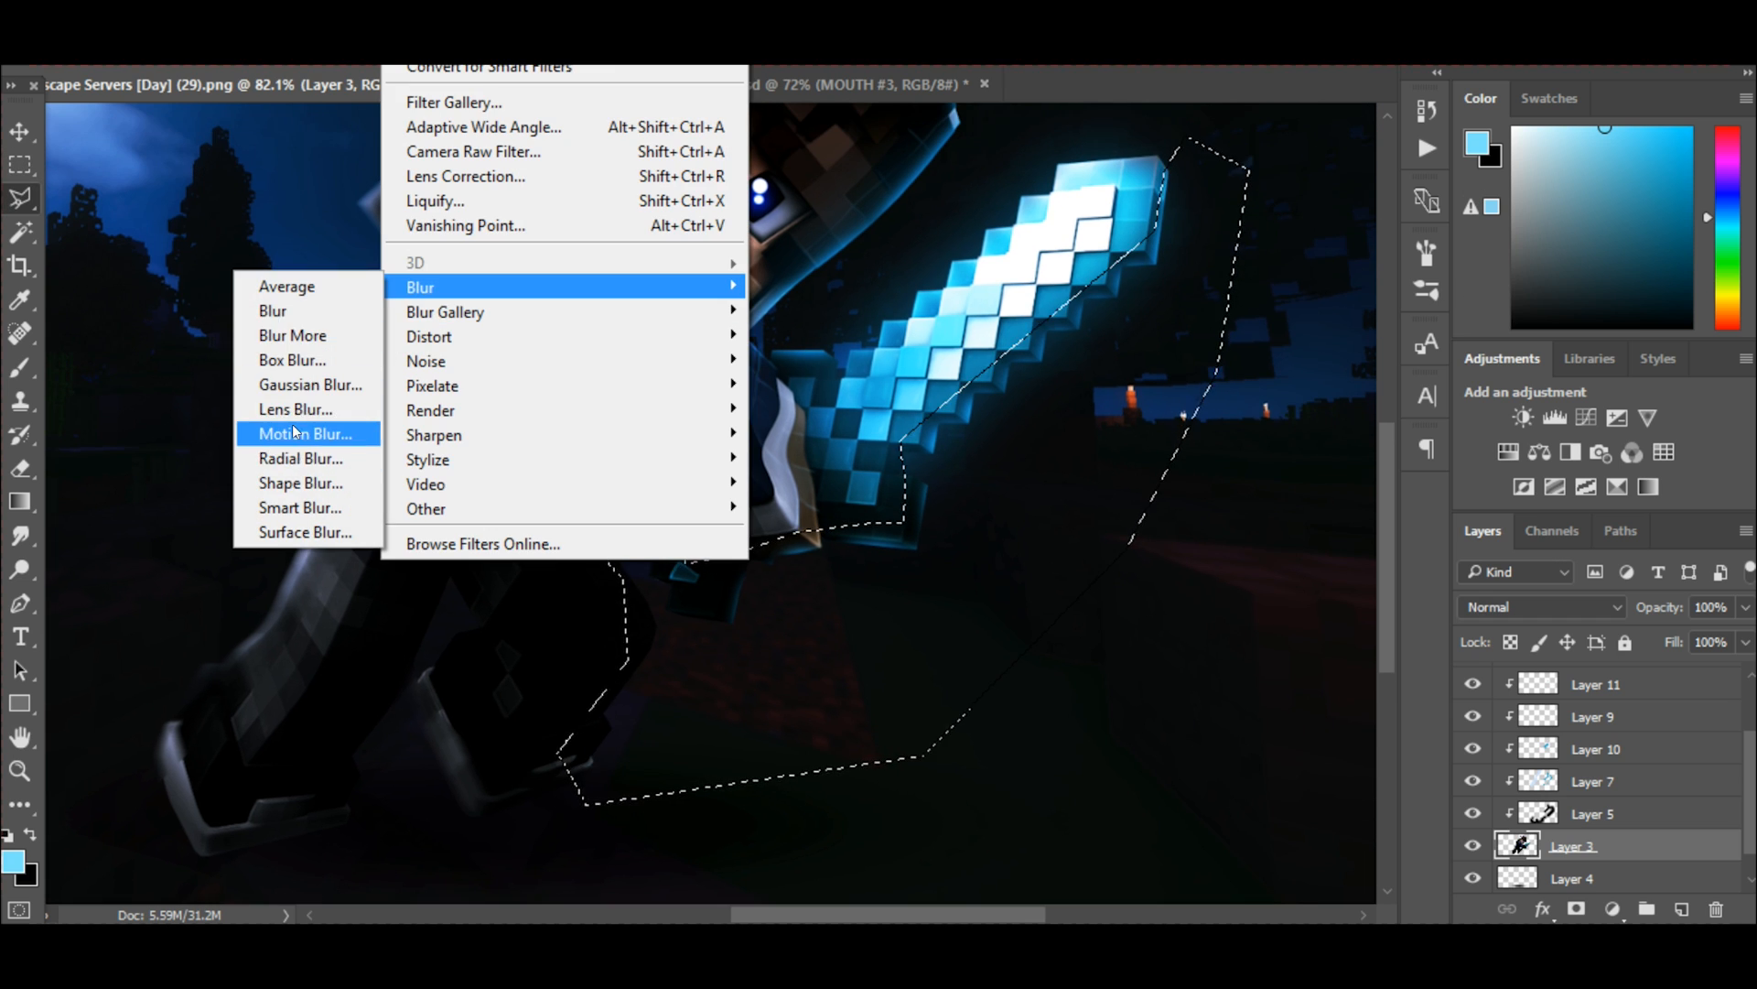
left_click(302, 435)
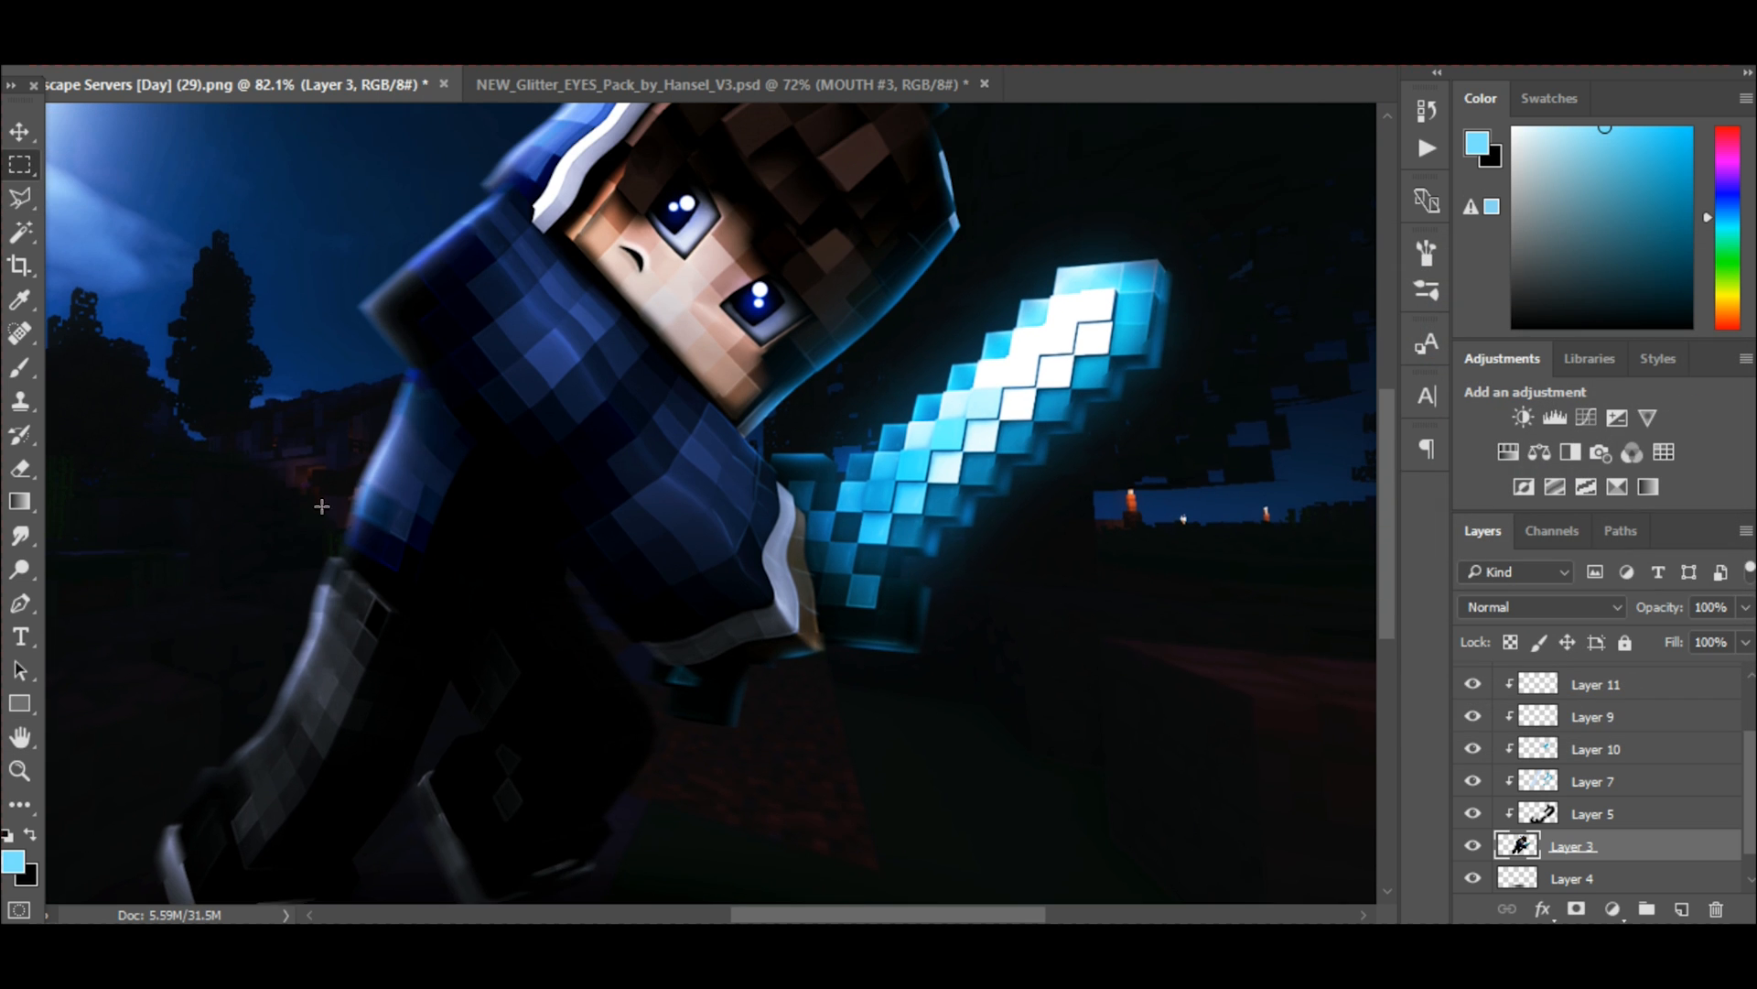
Apply another Motion Blur to the character on Layer 3.
left_click(403, 55)
mouse_move(431, 283)
left_click(297, 431)
left_click(1678, 306)
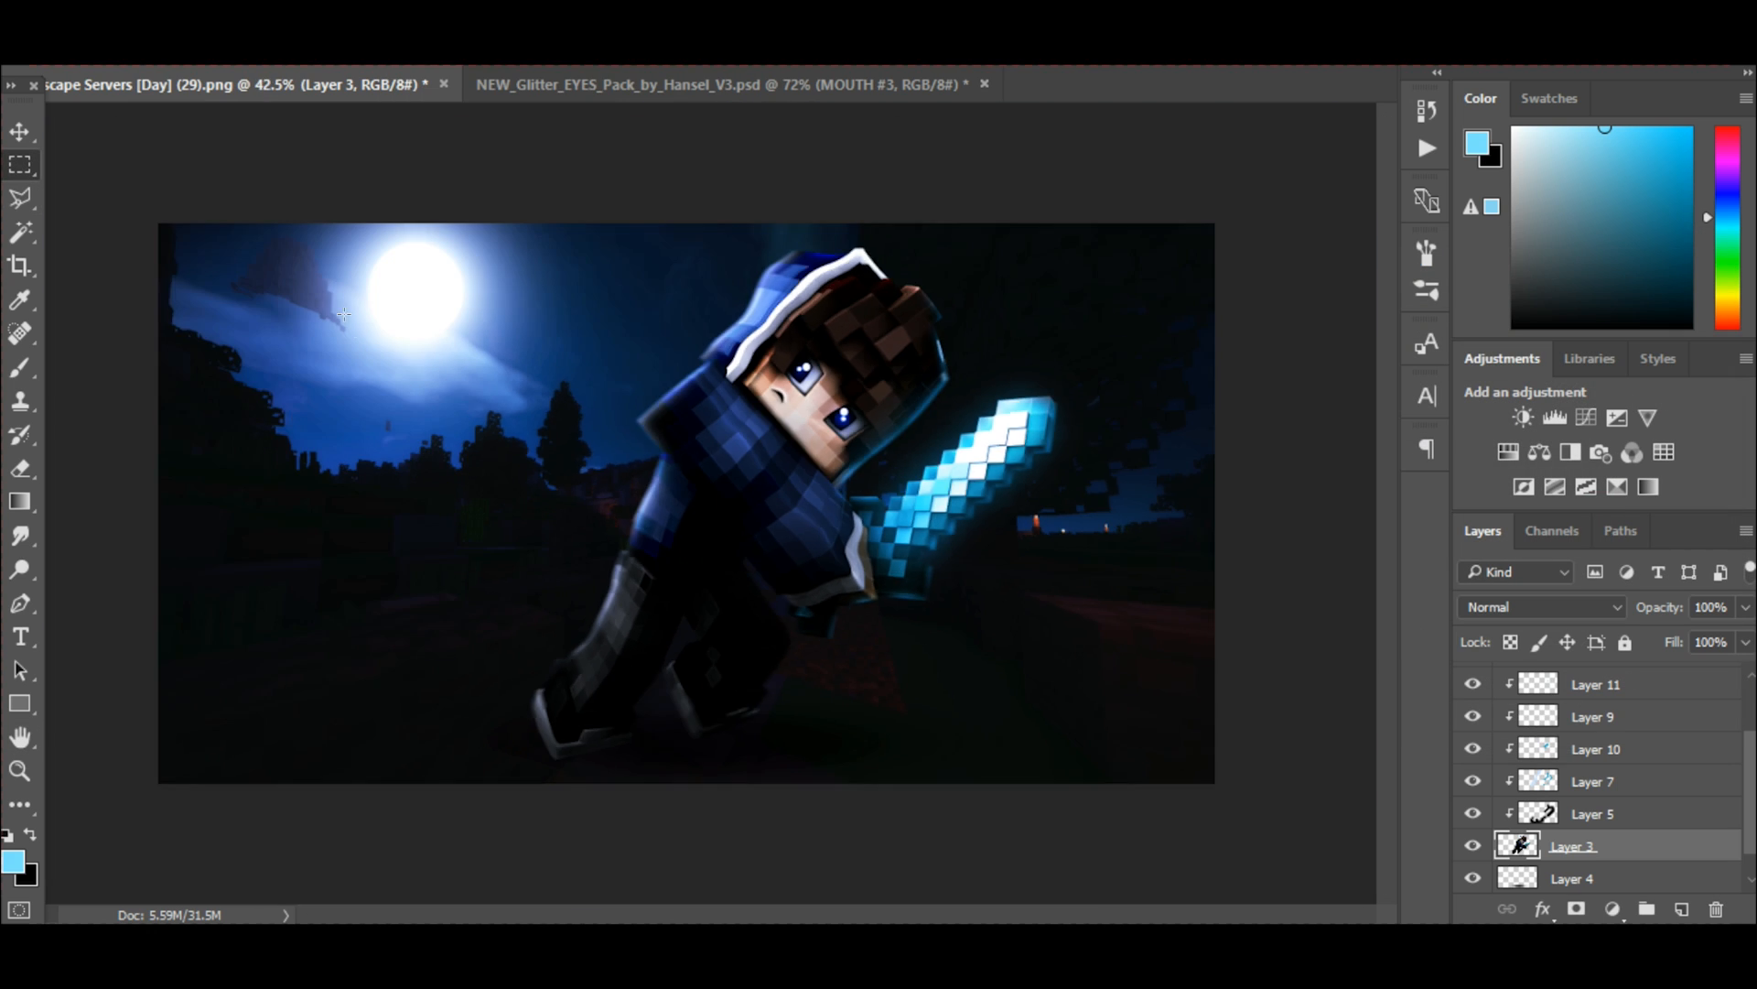
scroll(344, 314, "up", 2)
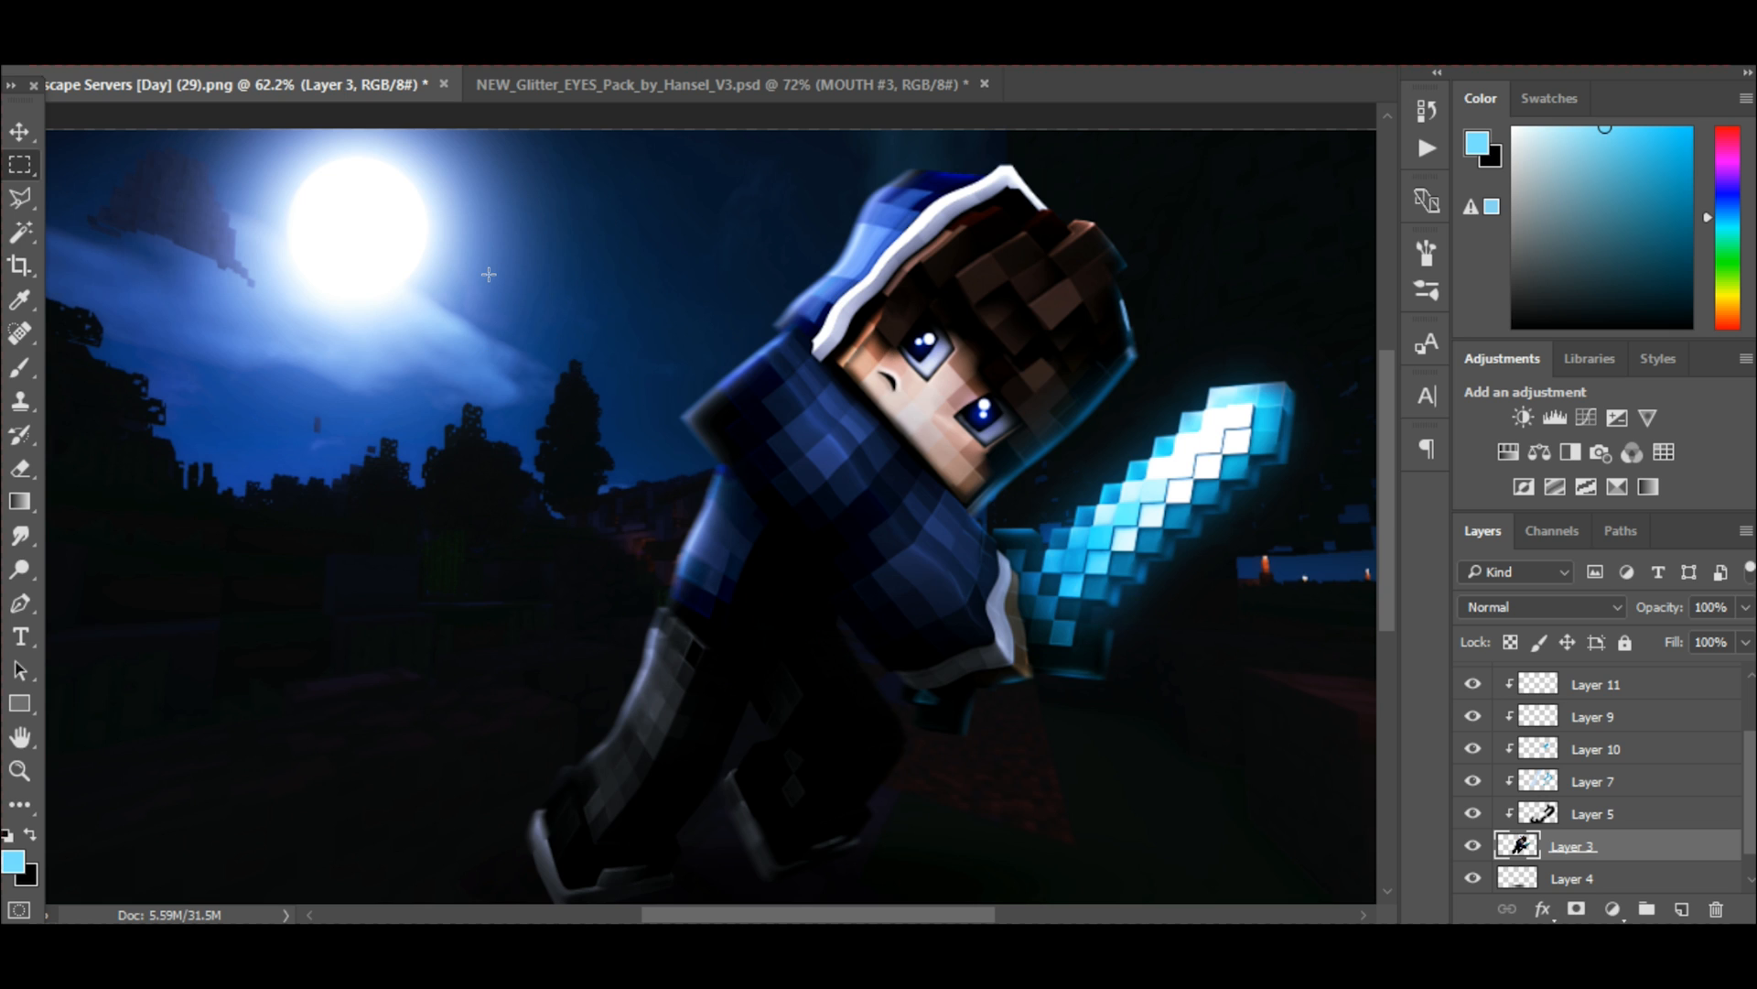
Apply a slight Gaussian Blur with a radius below 2 pixels to the night background on Layer 2.
left_click(19, 131)
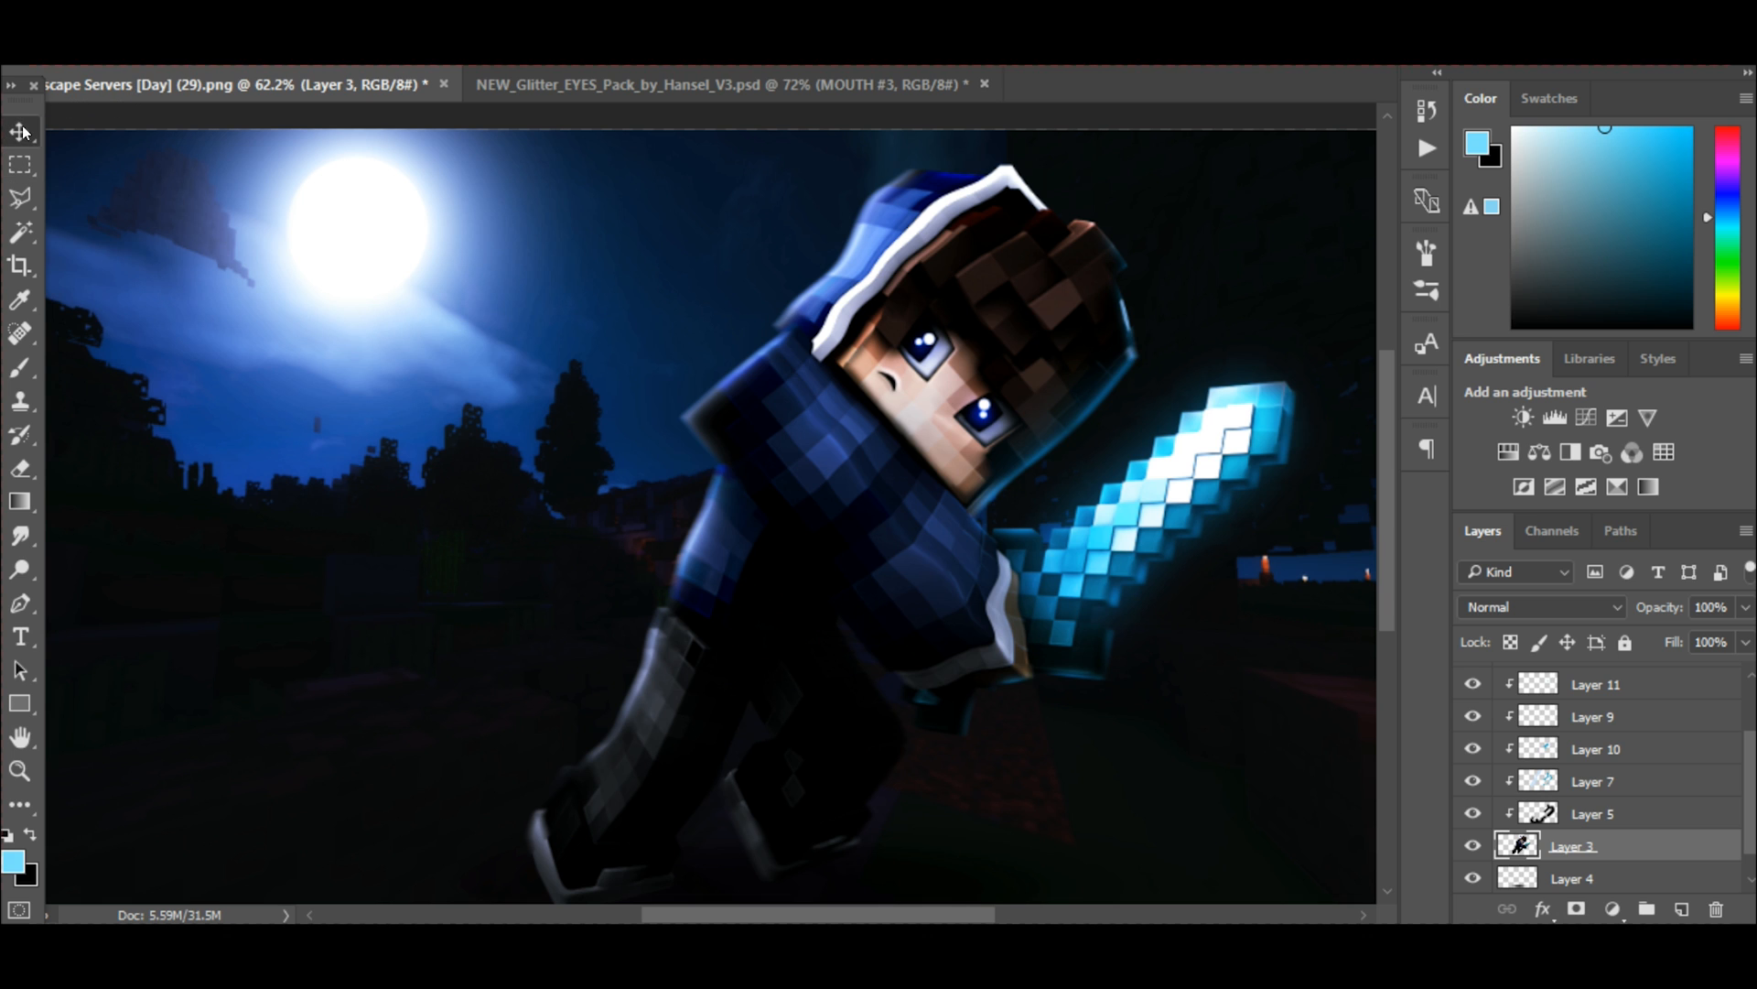
scroll(915, 585, "down", 2)
scroll(914, 569, "down", 3)
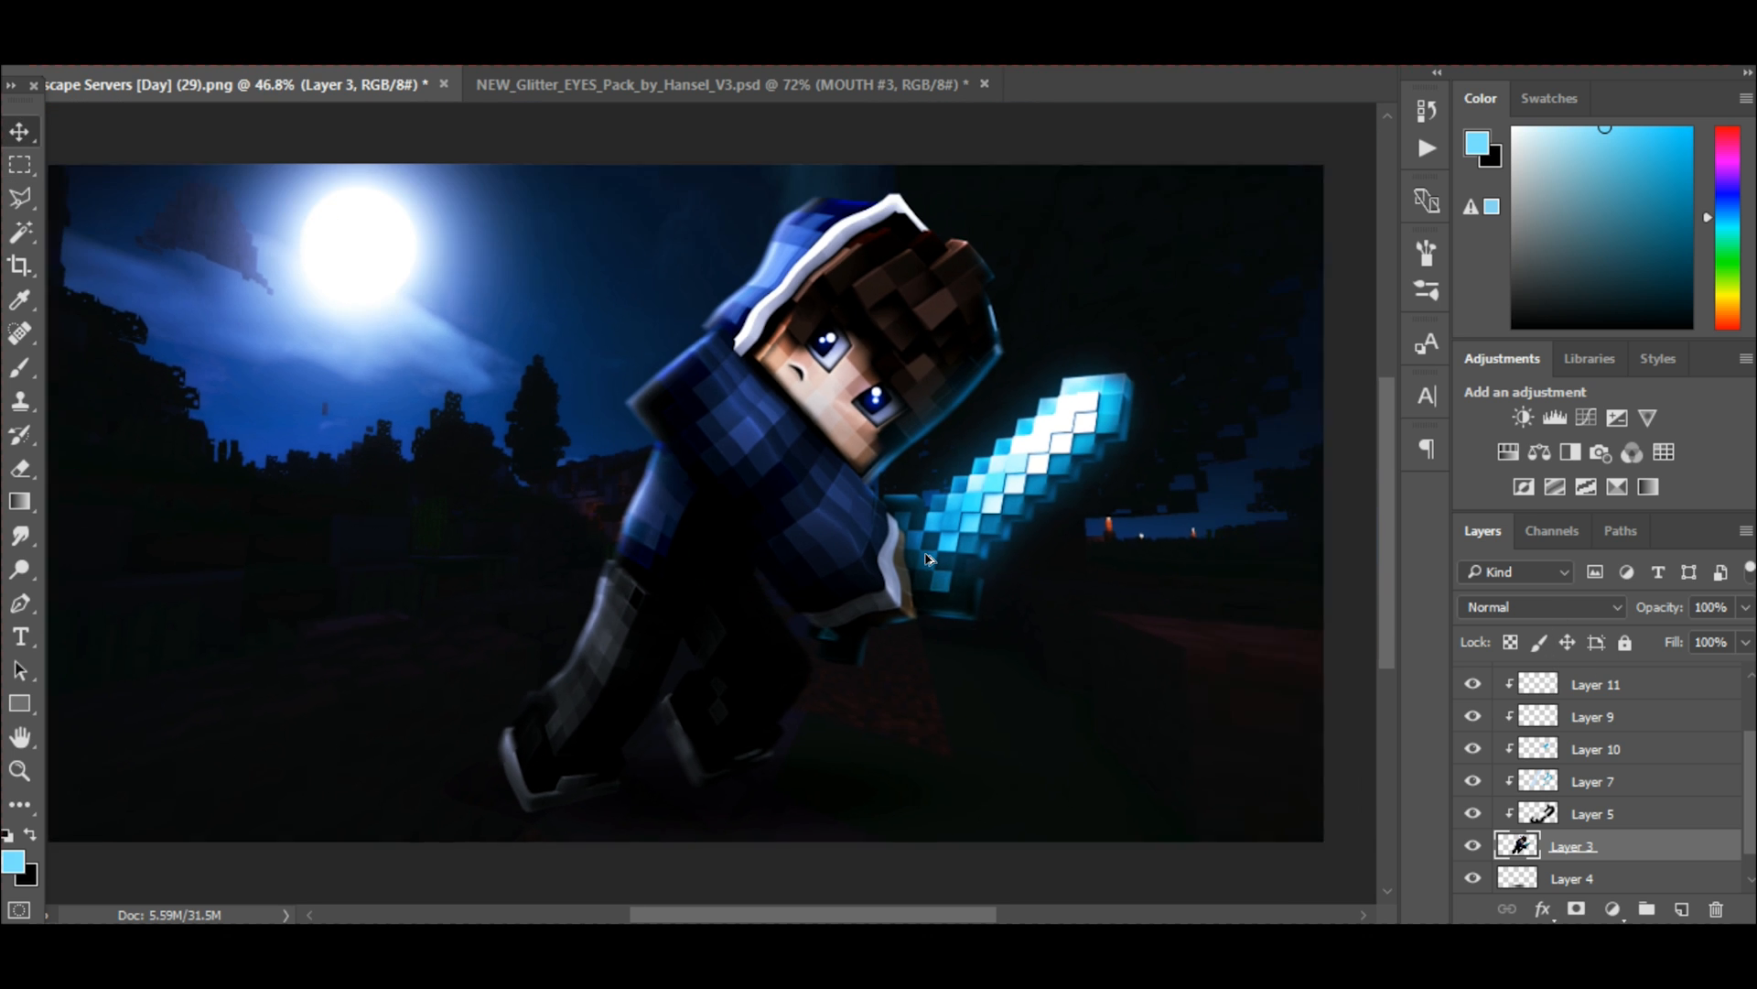
scroll(1512, 805, "down", 1)
left_click(1576, 877)
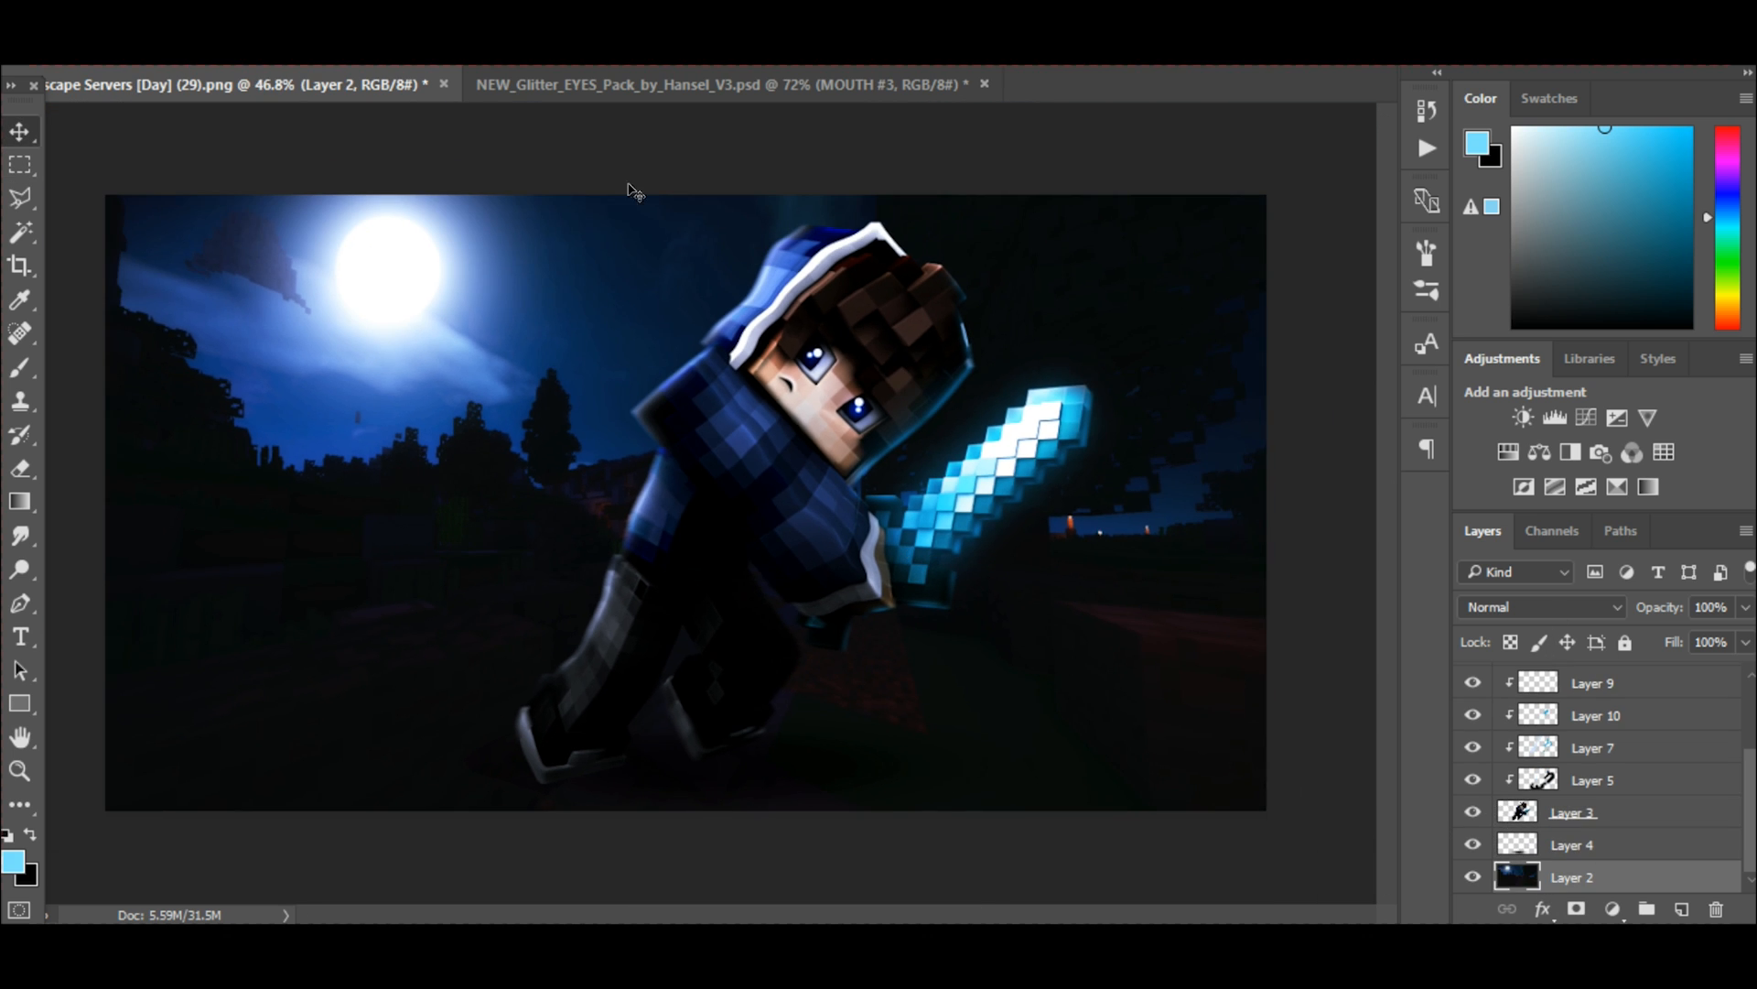
left_click(403, 9)
mouse_move(421, 290)
left_click(302, 384)
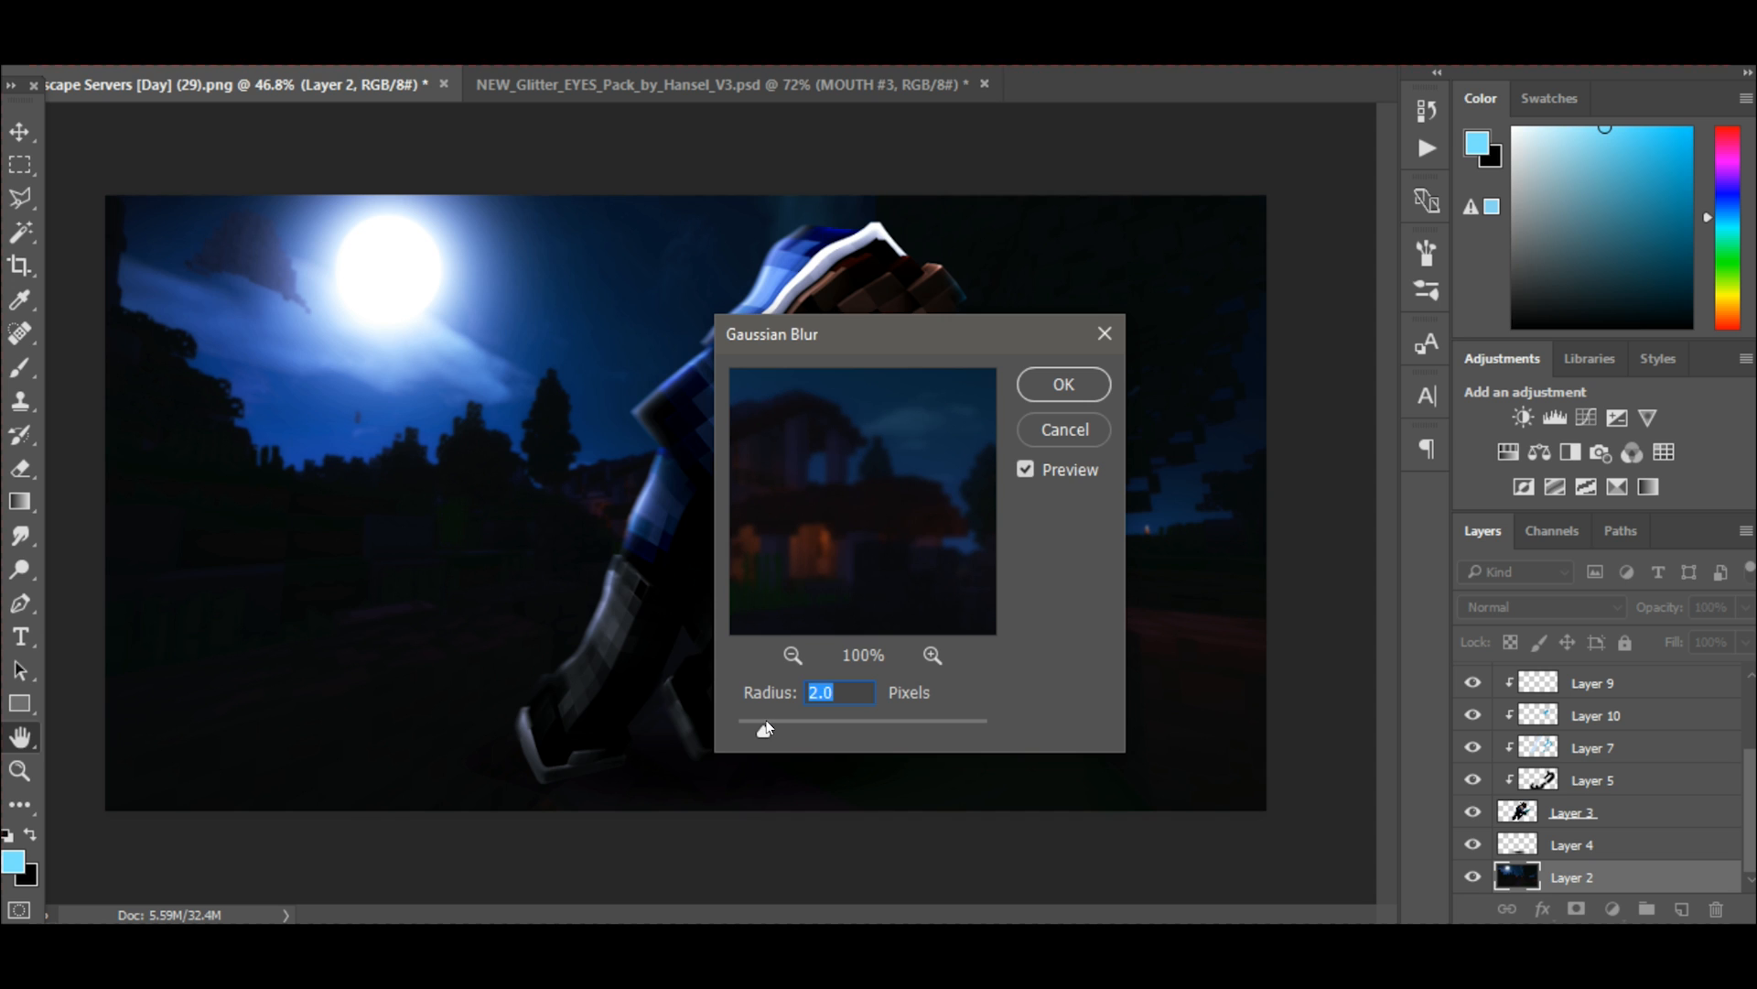
left_click_drag(769, 729, 756, 729)
left_click(1086, 386)
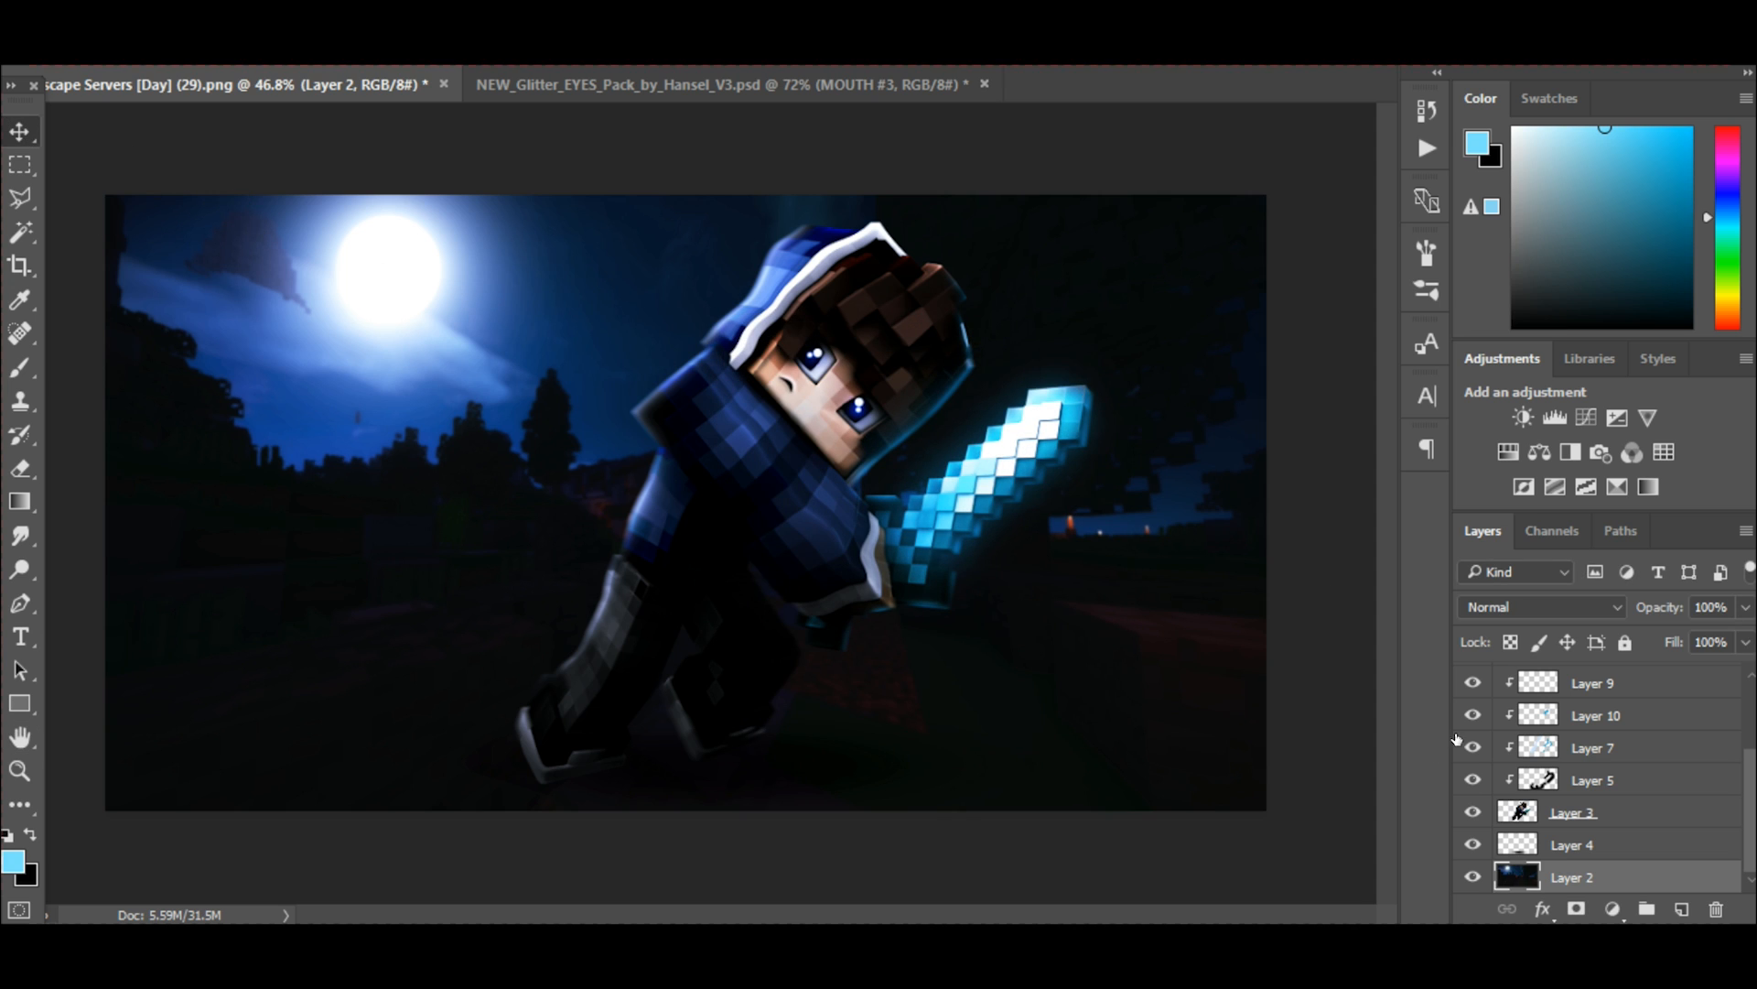
scroll(1497, 767, "up", 3)
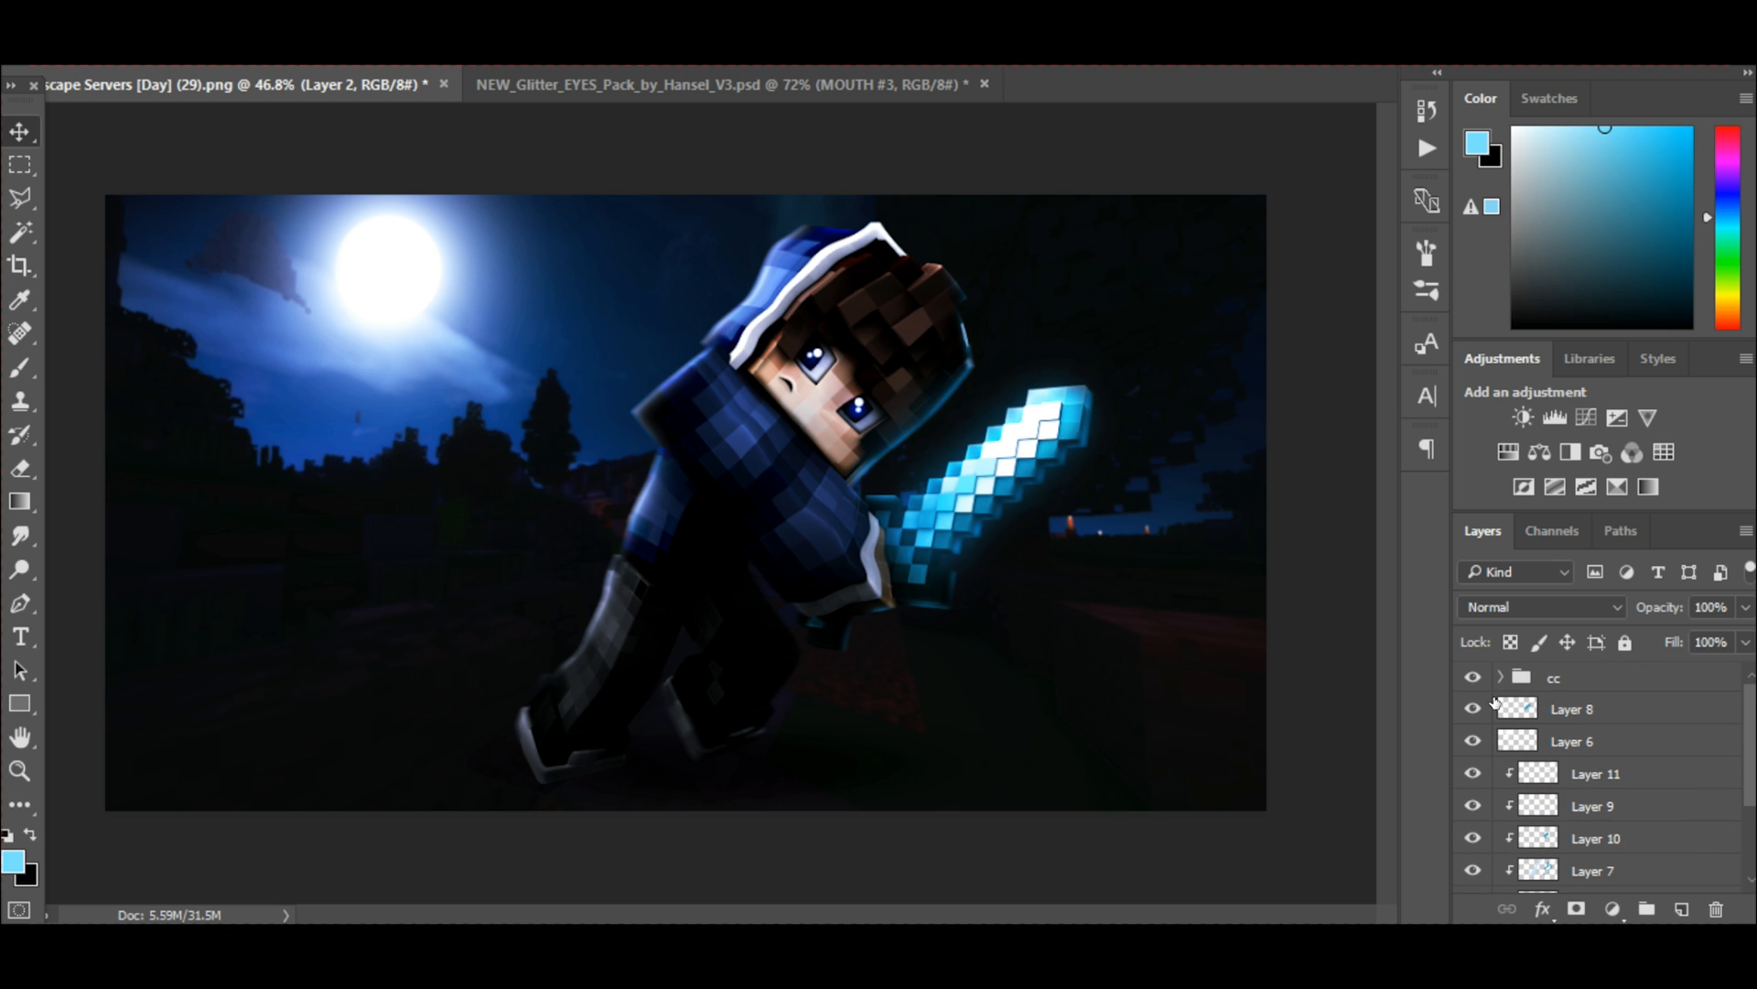